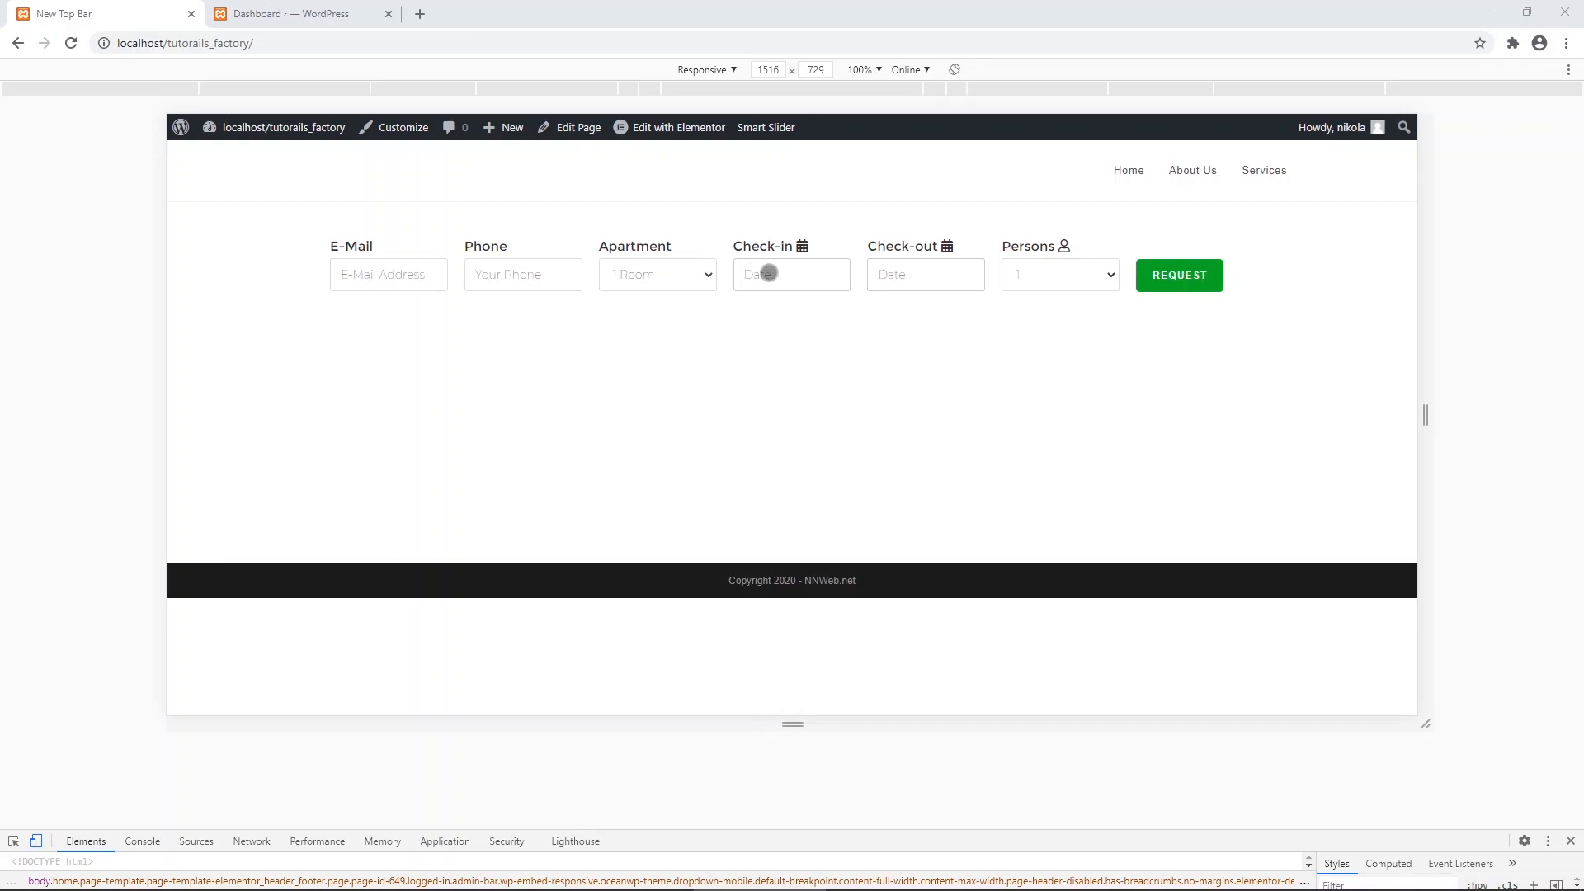
# Examine the Check-in and Check-out date pickers and the Persons options in the live booking form.
pyautogui.click(769, 272)
pyautogui.click(893, 273)
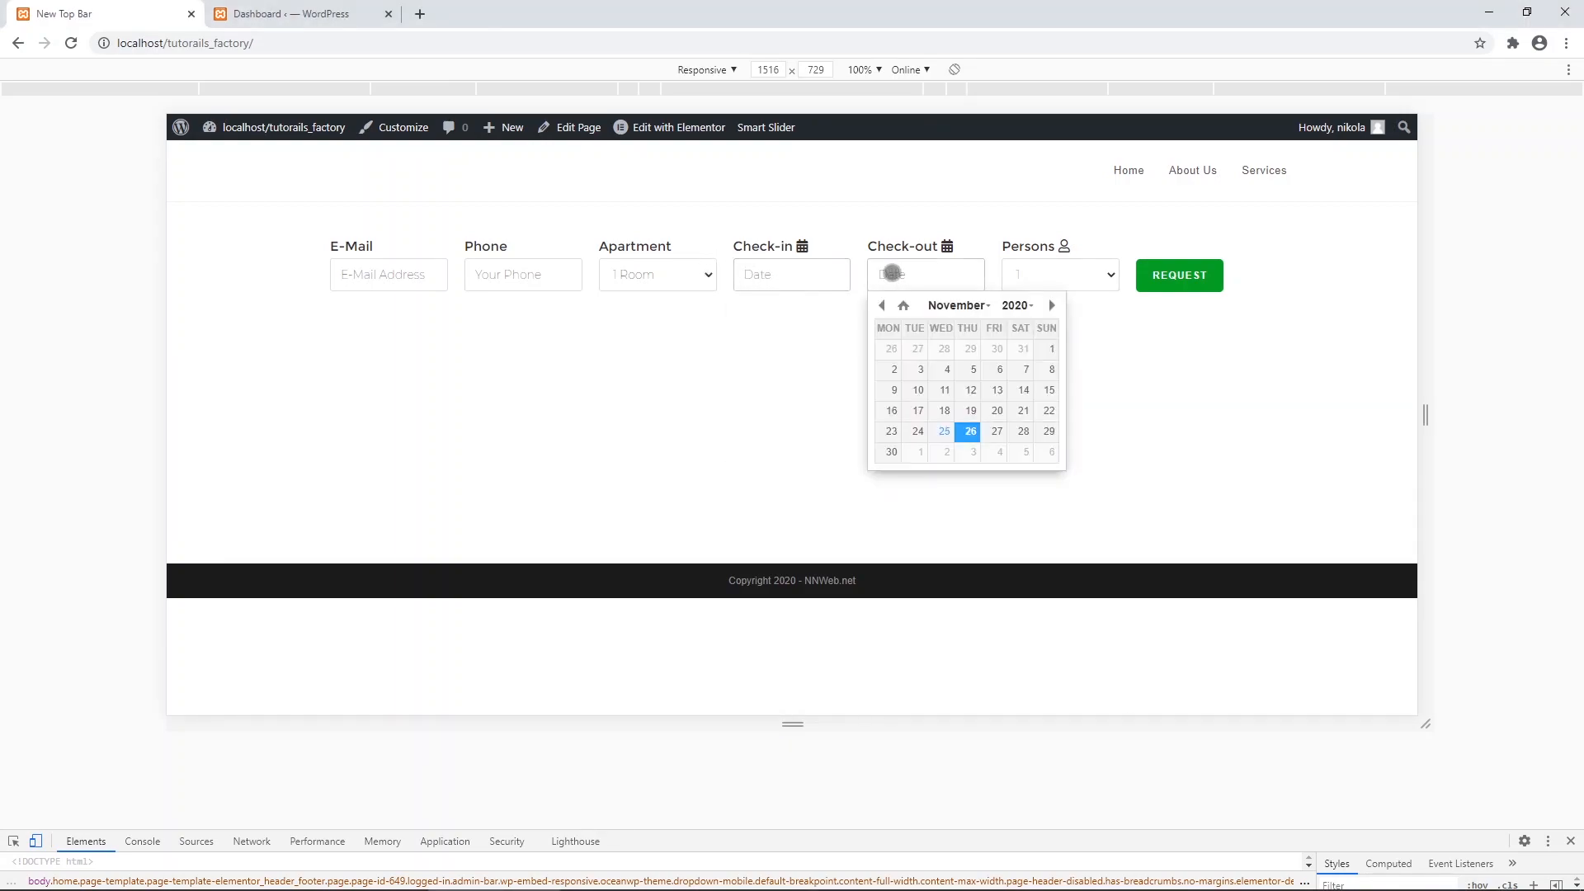
pyautogui.click(1068, 277)
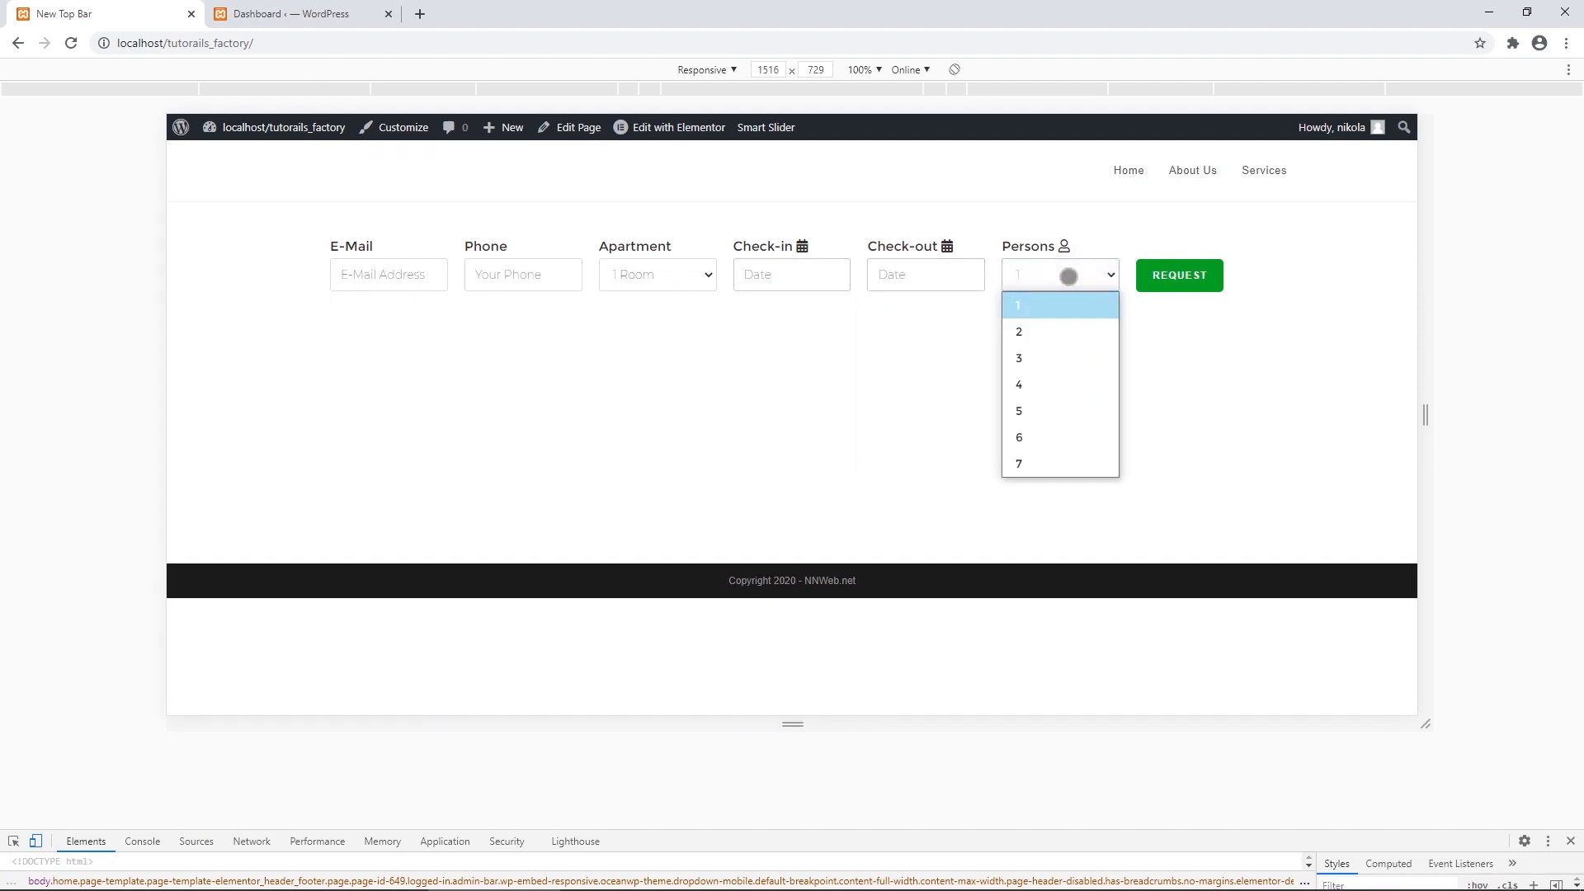
pyautogui.click(1069, 276)
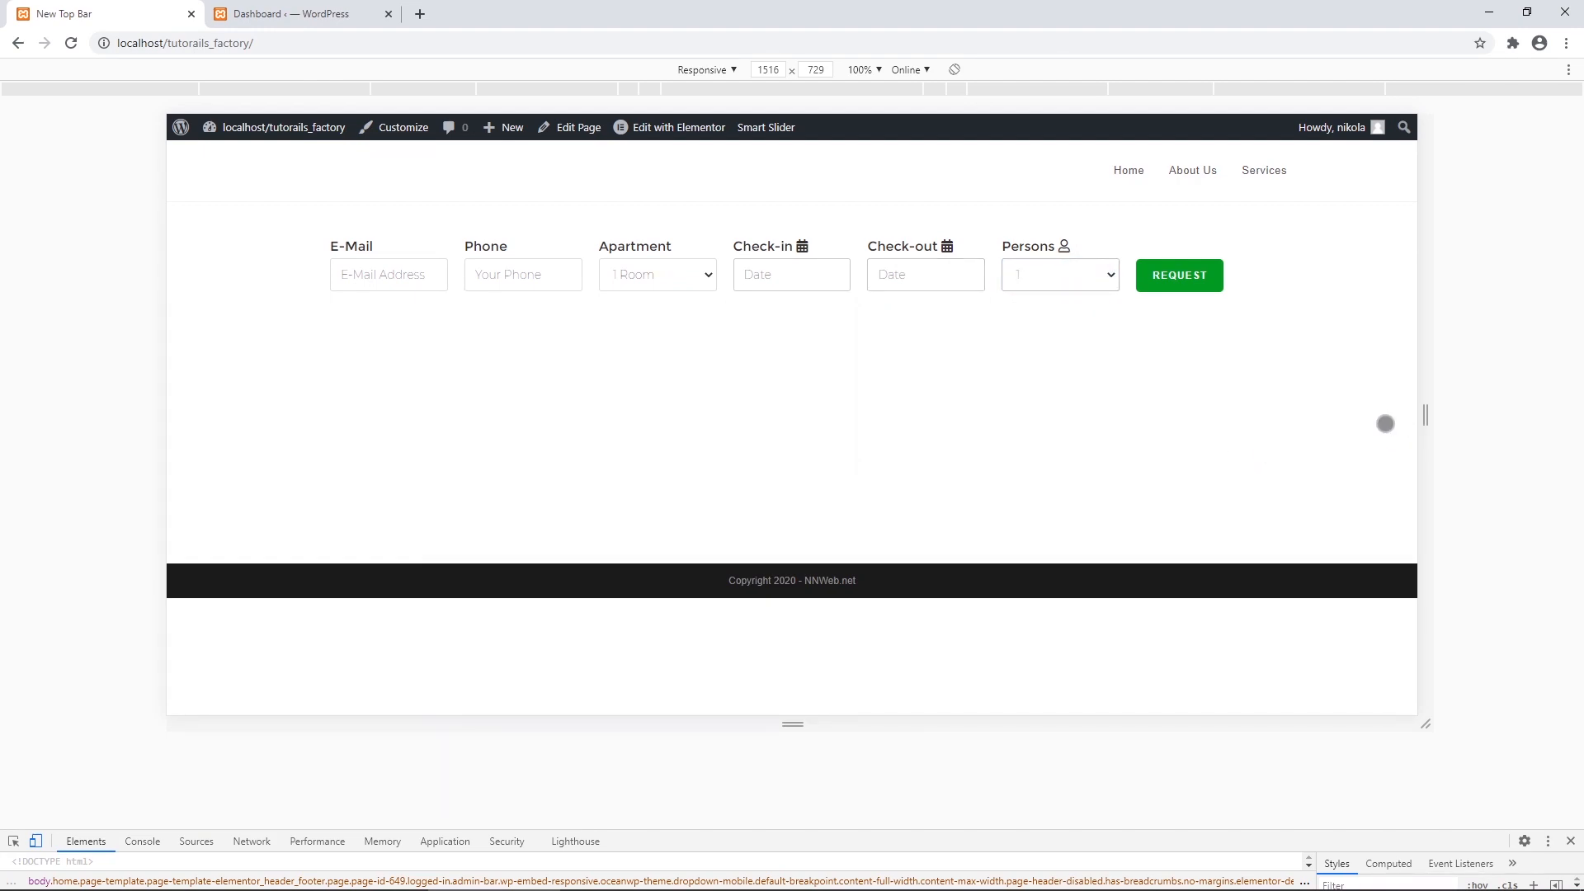
# Preview the booking form at a 320 px mobile width and restore the preview to 1500 px.
pyautogui.moveTo(1425, 422); pyautogui.dragTo(915, 482)
pyautogui.click(819, 90)
pyautogui.scroll(-5, 799, 375)
pyautogui.scroll(5, 799, 375)
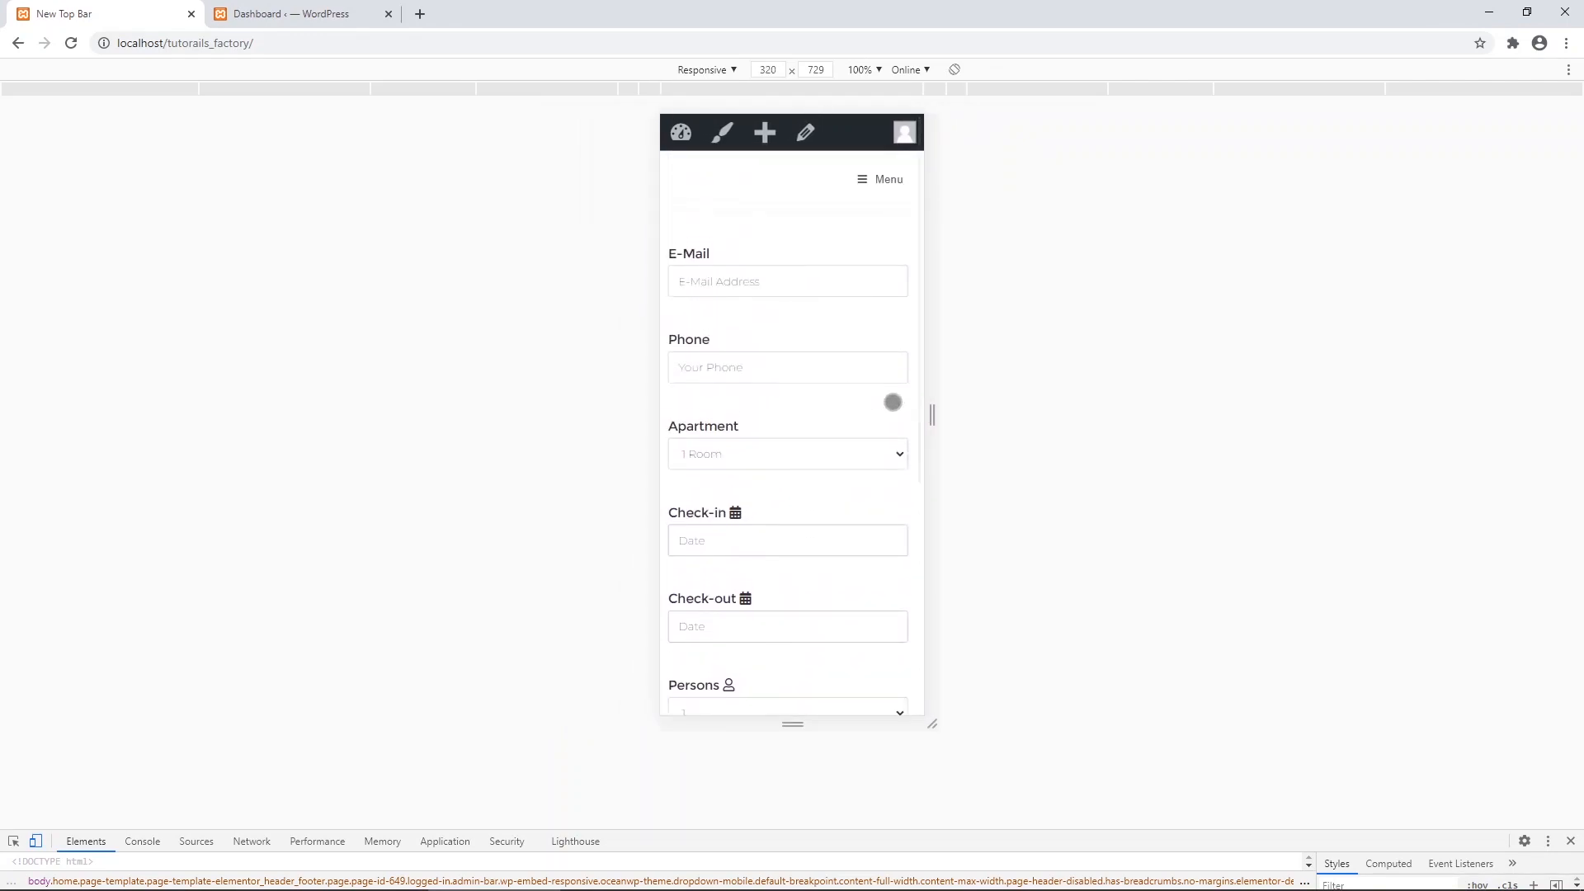
pyautogui.moveTo(930, 414); pyautogui.dragTo(1416, 427)
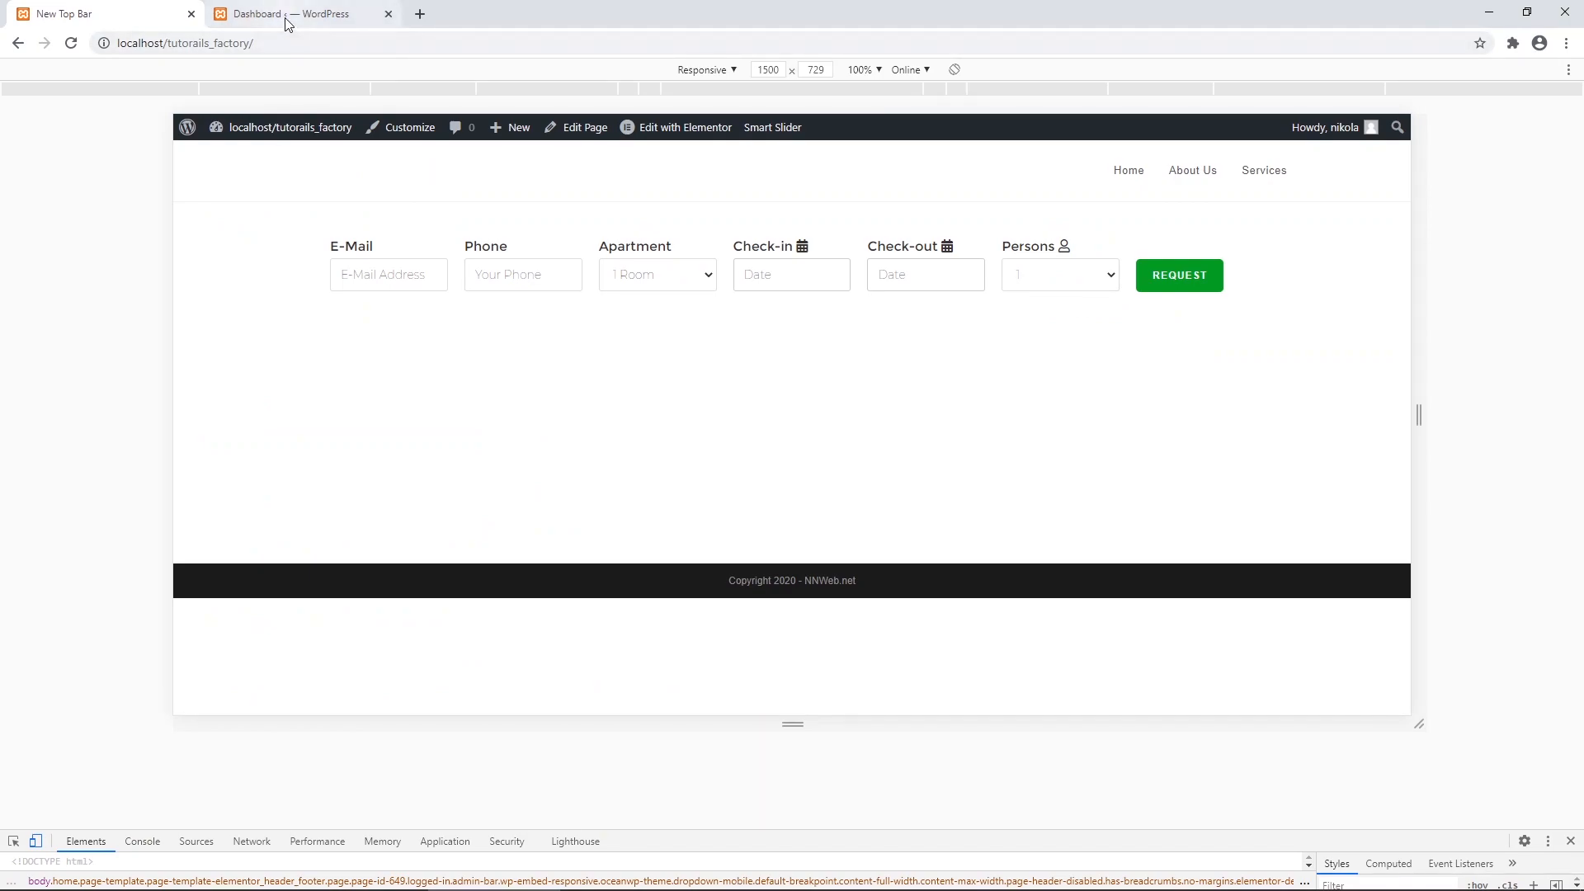
# Switch to the WordPress dashboard, check the installed plugins, and start a new contact form in Contact Form 7.
pyautogui.click(330, 14)
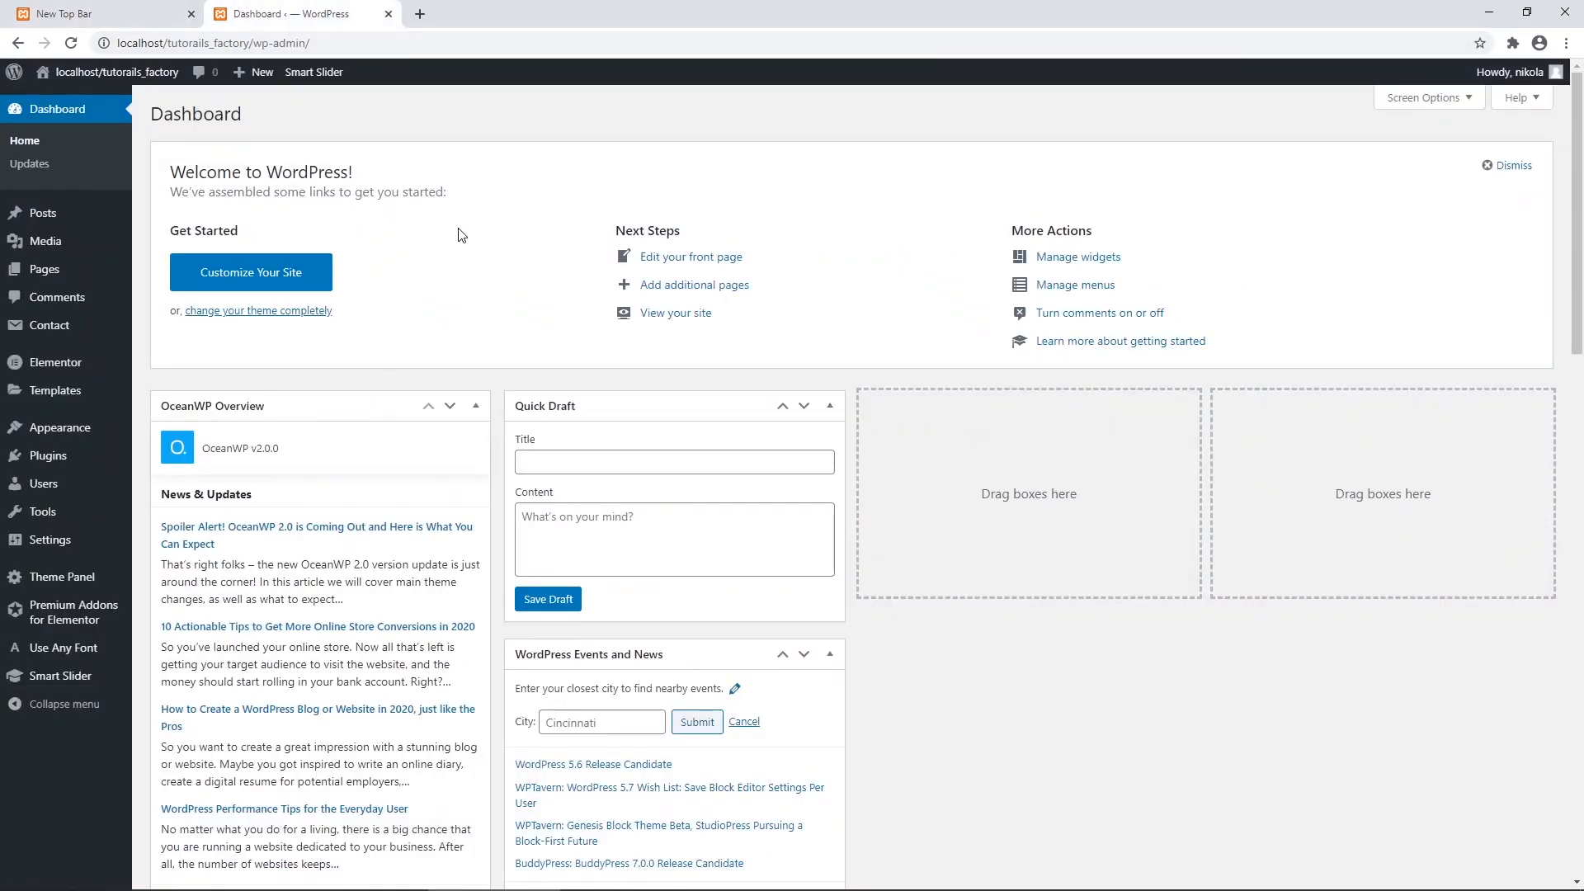
pyautogui.click(56, 459)
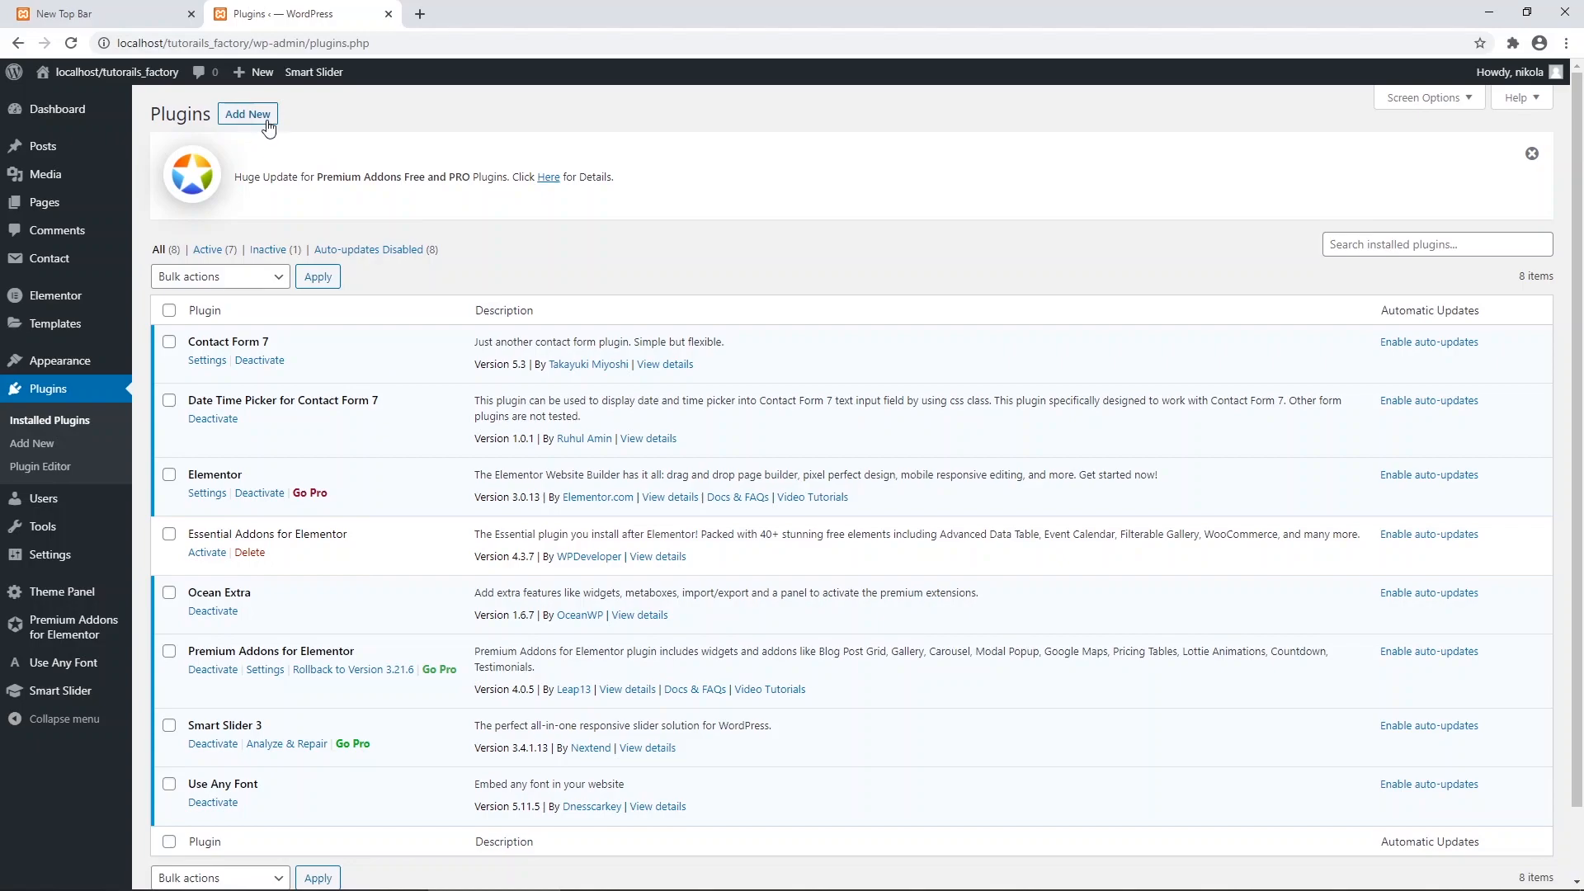
pyautogui.click(37, 261)
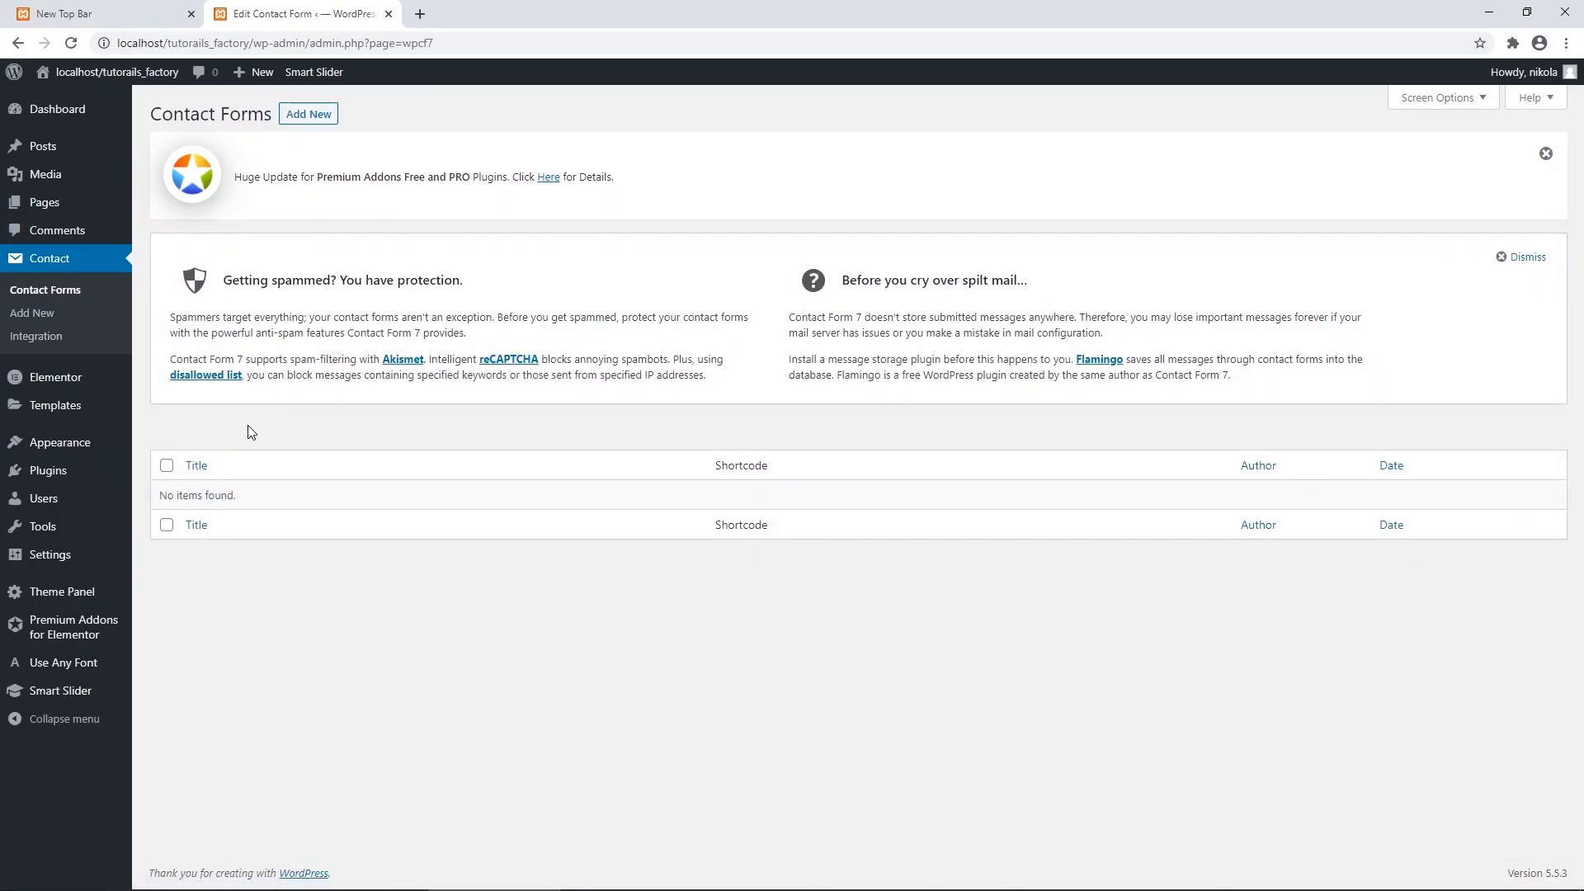
pyautogui.click(319, 123)
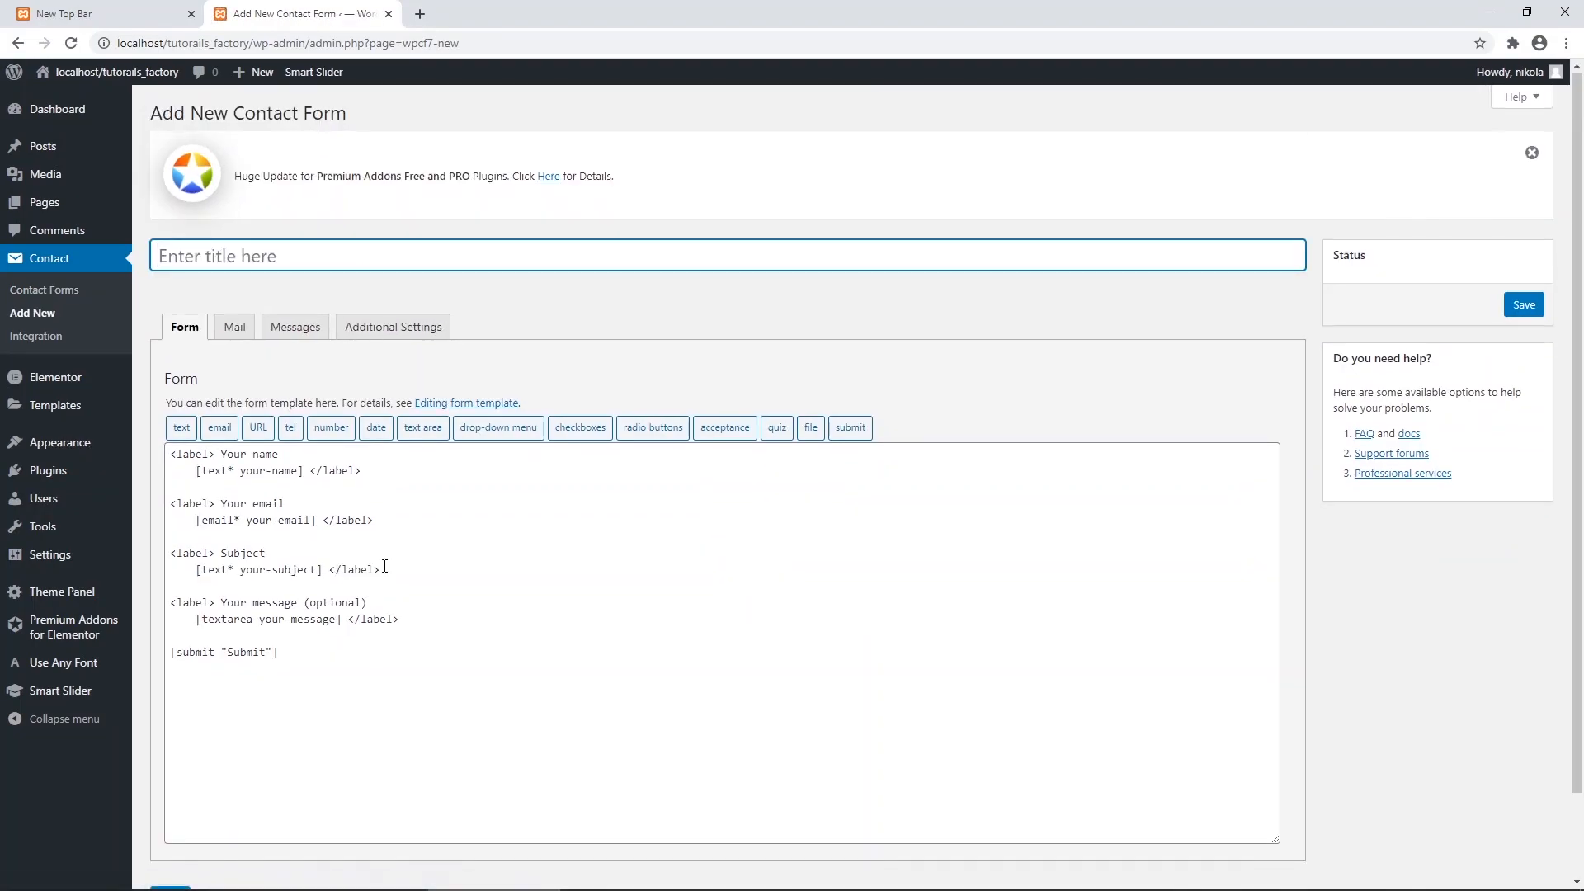
# Delete all of the default code from the form template.
pyautogui.scroll(-2, 351, 575)
pyautogui.moveTo(351, 574); pyautogui.dragTo(165, 360)
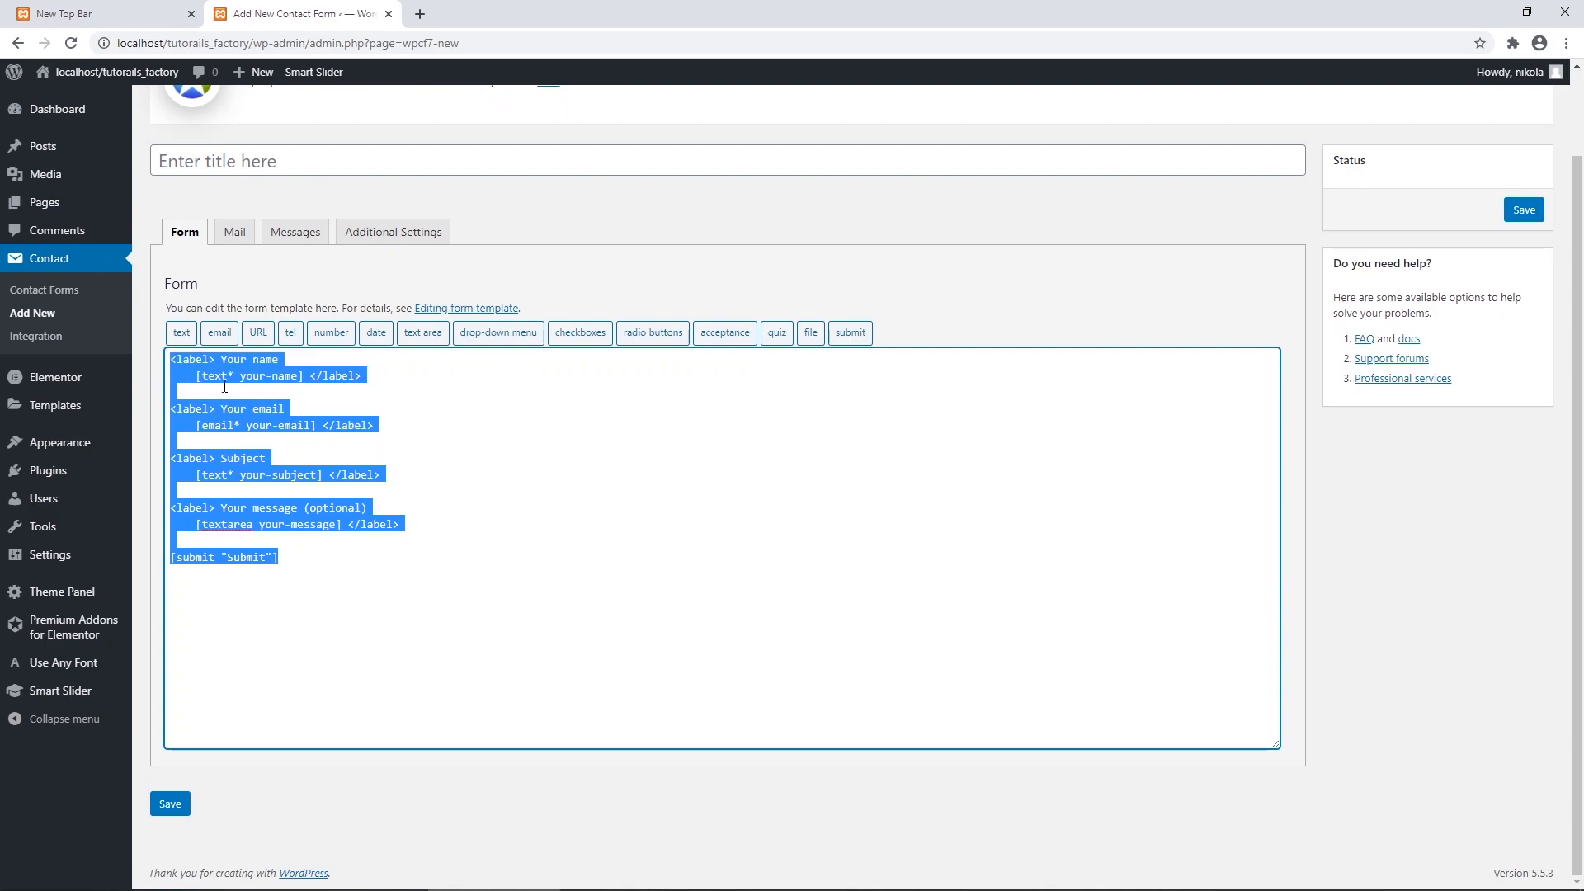
pyautogui.press('Delete')
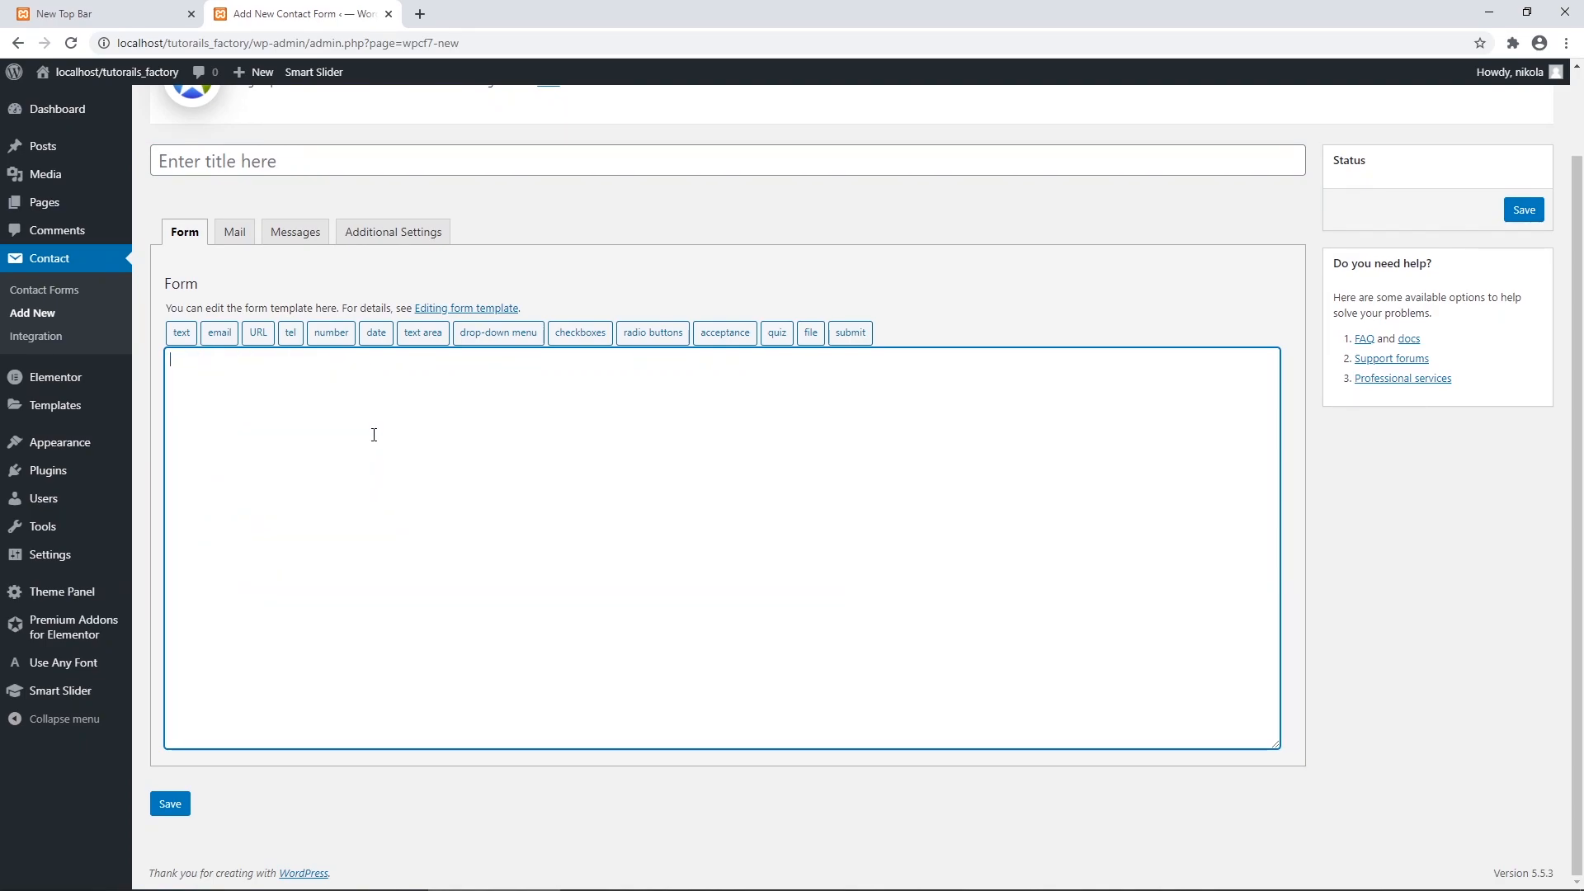
# Add a wrapper div with the class "complete-contact-form" to the form template, including its closing tag.
pyautogui.write('<div')
pyautogui.write(' cl')
pyautogui.write('ass="')
pyautogui.write('"')
pyautogui.write('complete-')
pyautogui.write('contact-form')
pyautogui.write('>')
pyautogui.press('Return')
pyautogui.press('Return')
pyautogui.write('</dkiv')
pyautogui.press('BackSpace')
pyautogui.press('BackSpace')
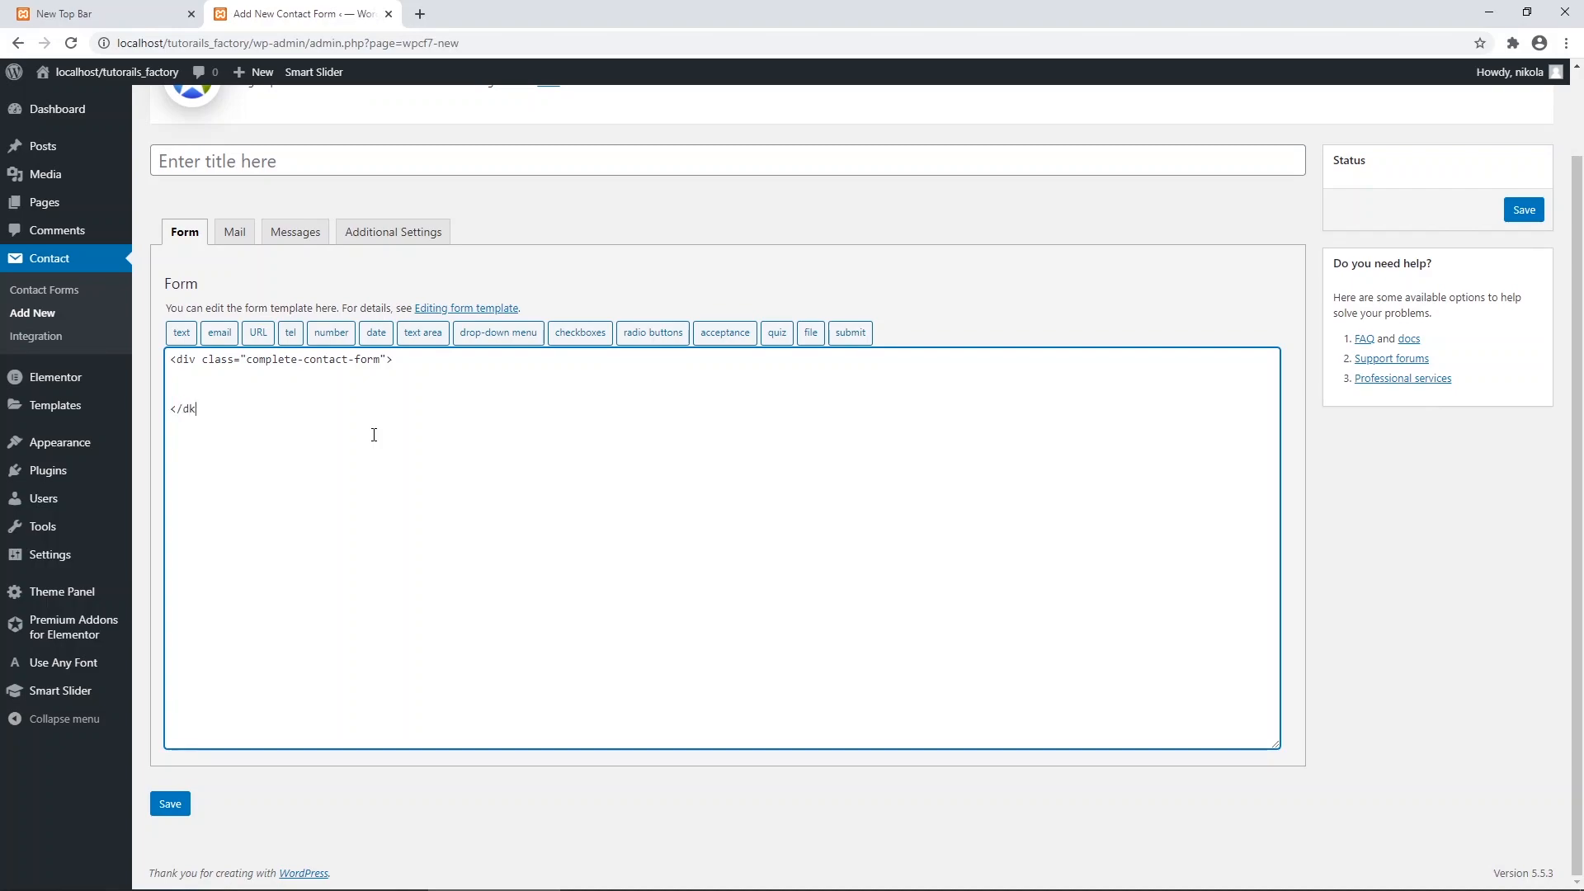
pyautogui.write('iv>')
# Start a label inside the wrapper div with the line "<label> <span>E-Mail</span>", leaving blank lines around it.
pyautogui.press('Return')
pyautogui.press('Return')
pyautogui.press('Return')
pyautogui.press('Up')
pyautogui.press('Up')
pyautogui.press('Up')
pyautogui.write('<label')
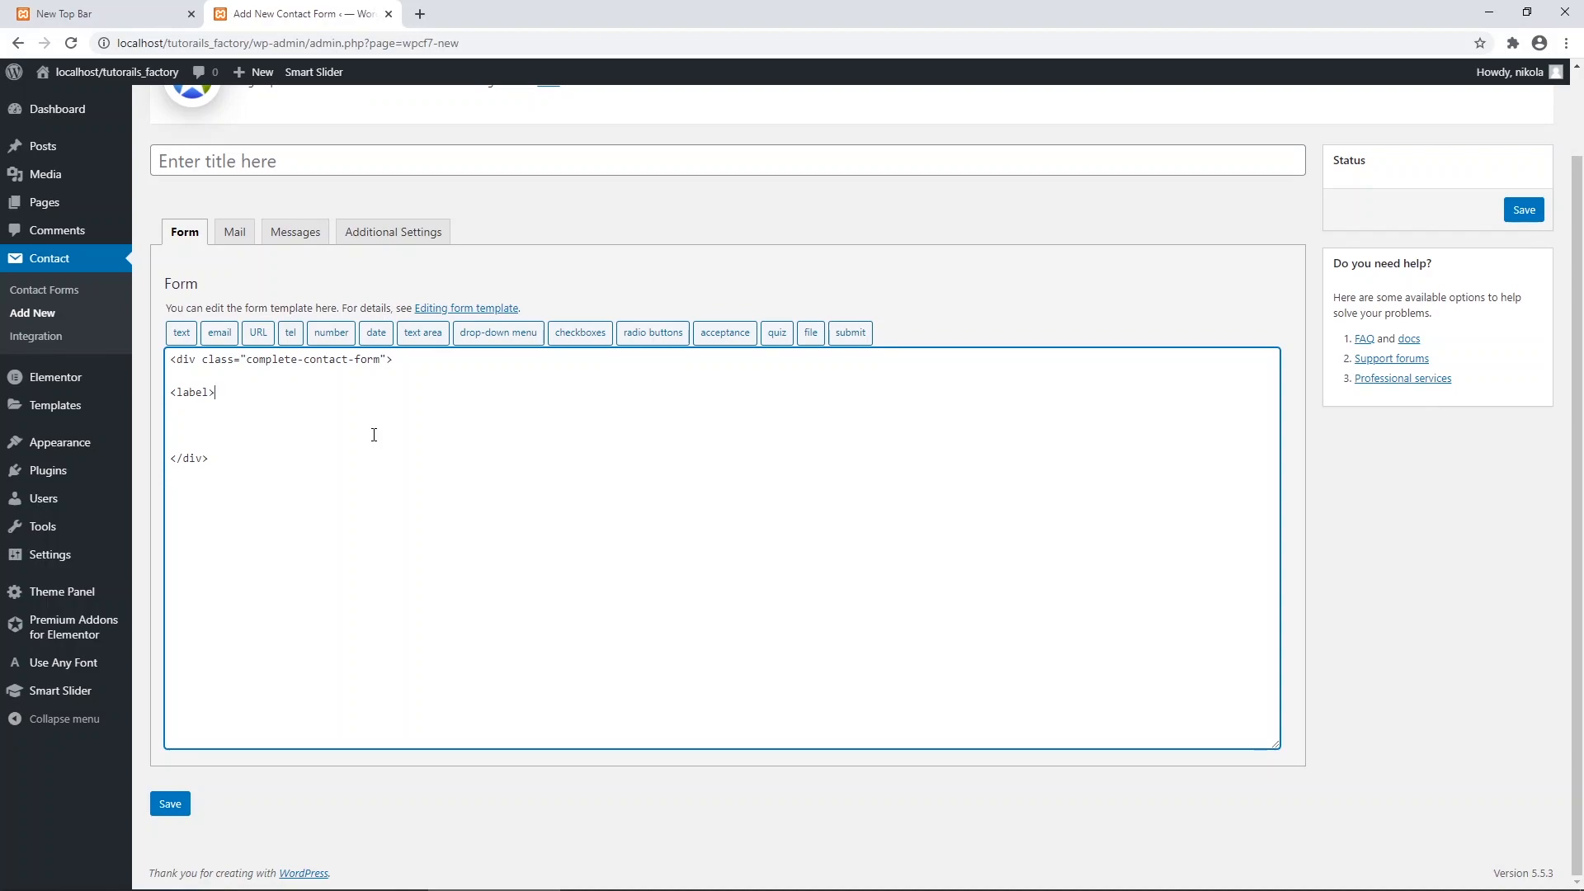
pyautogui.write('> <span>')
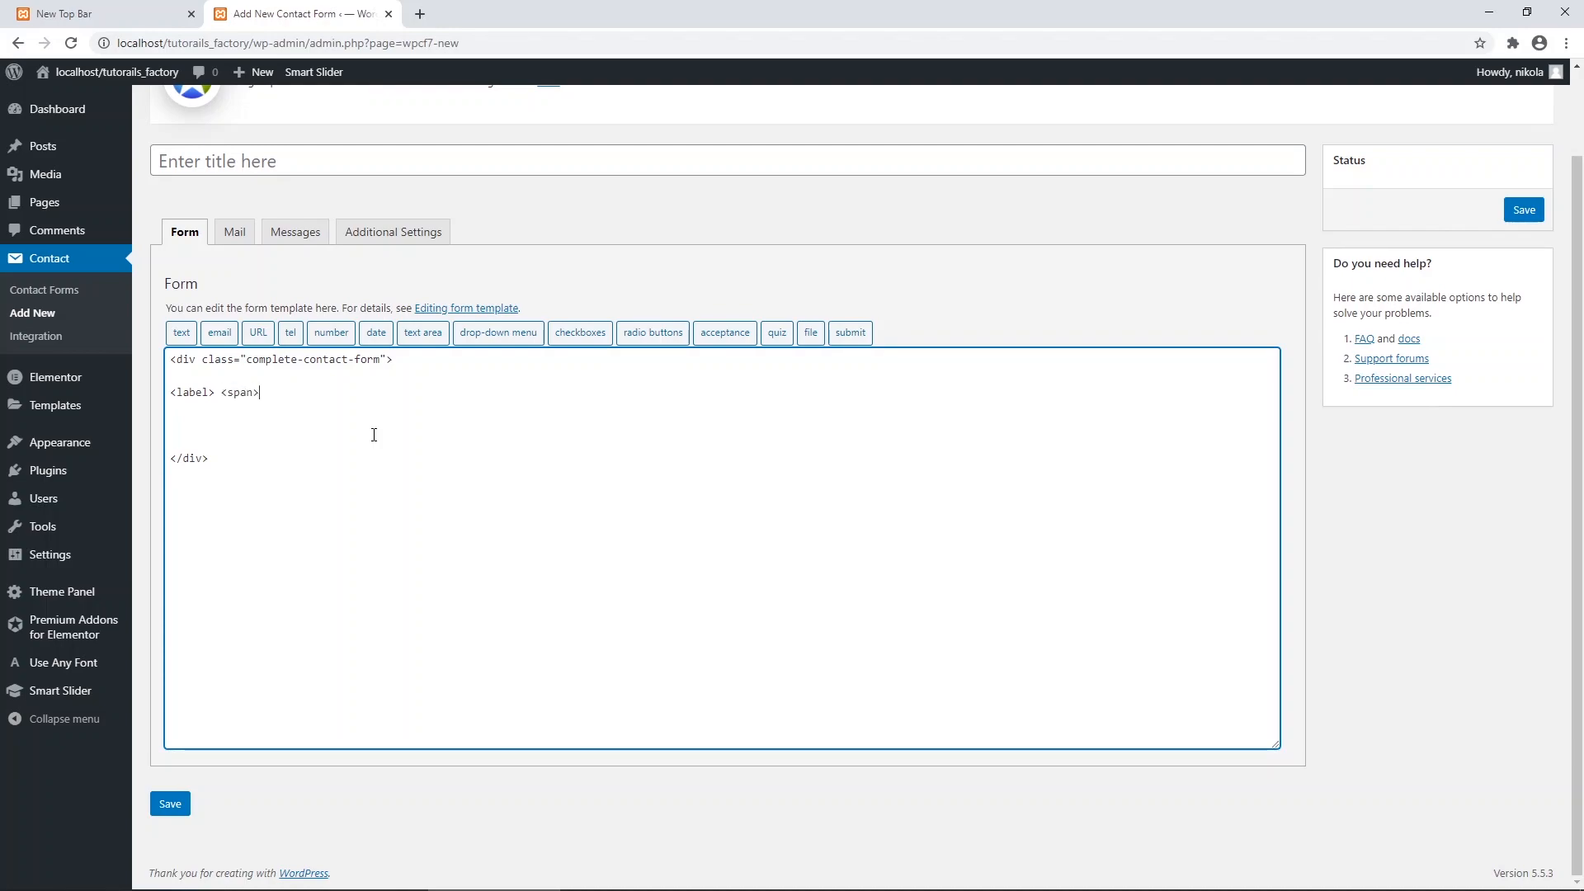
pyautogui.write('Em')
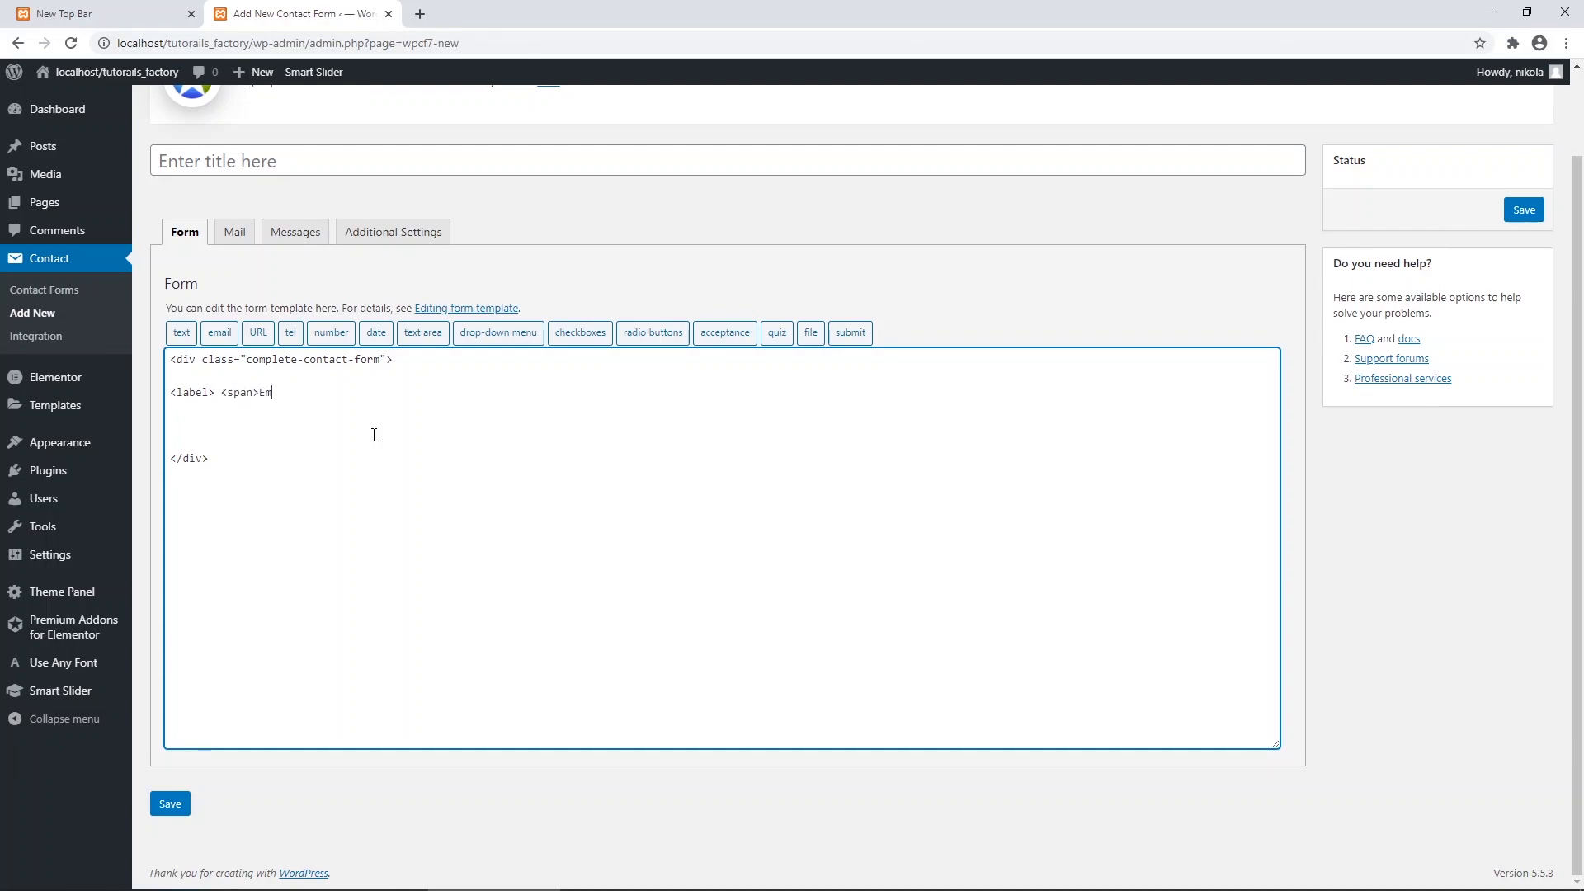
pyautogui.press('BackSpace')
pyautogui.write('-Mail>')
pyautogui.press('BackSpace')
pyautogui.write('</span>')
pyautogui.press('Down')
# Insert an email form tag under the E-Mail label, named your-email, with "E-mail Adress" as its placeholder.
pyautogui.click(219, 334)
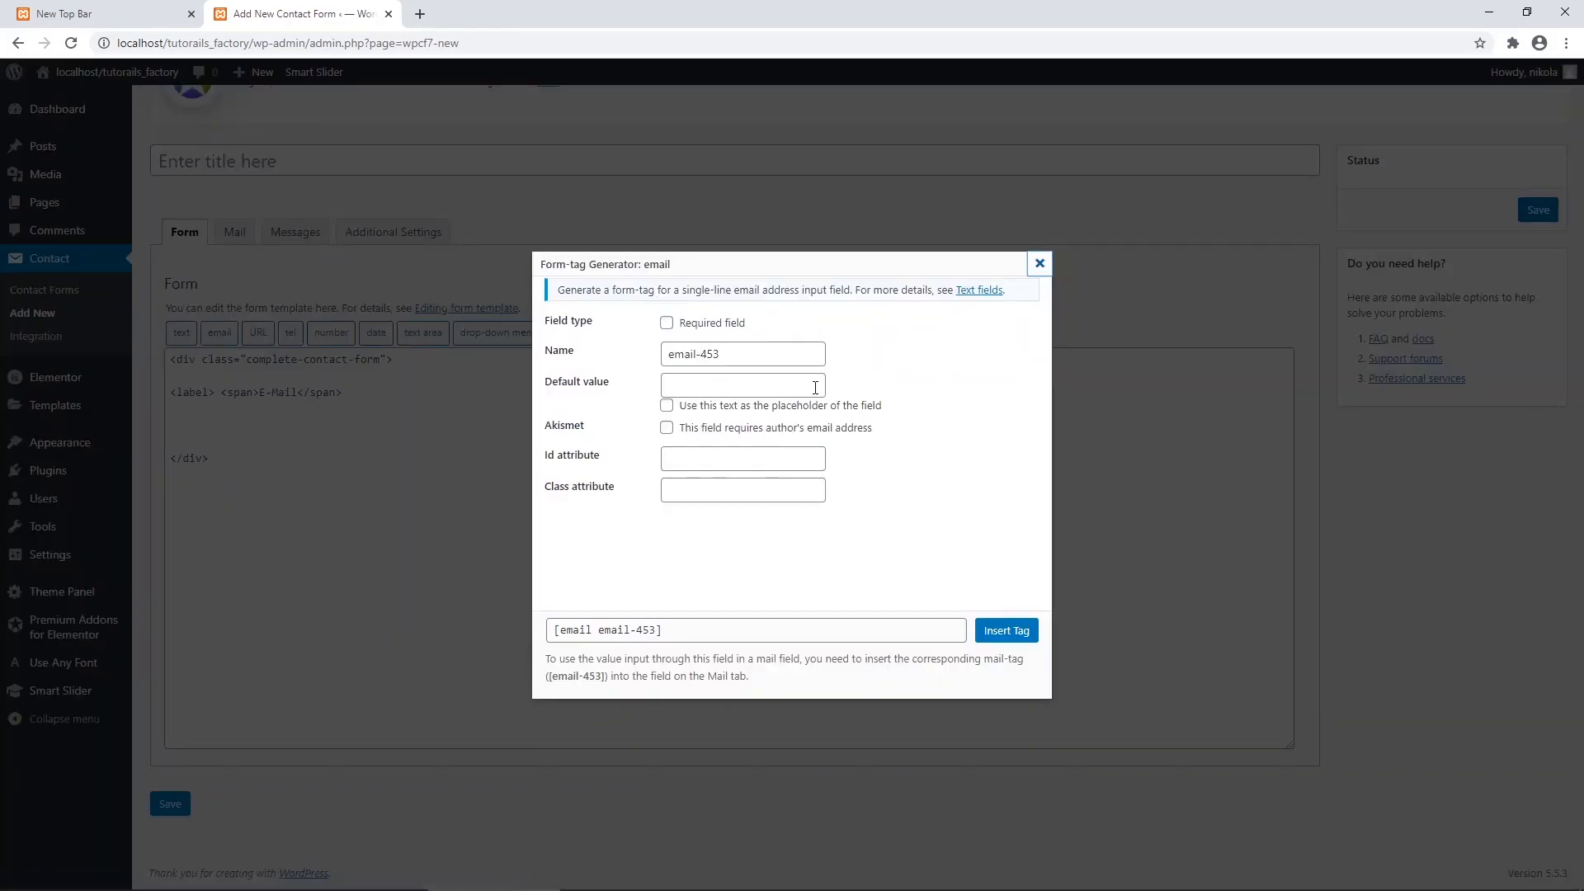
pyautogui.moveTo(737, 356); pyautogui.dragTo(653, 363)
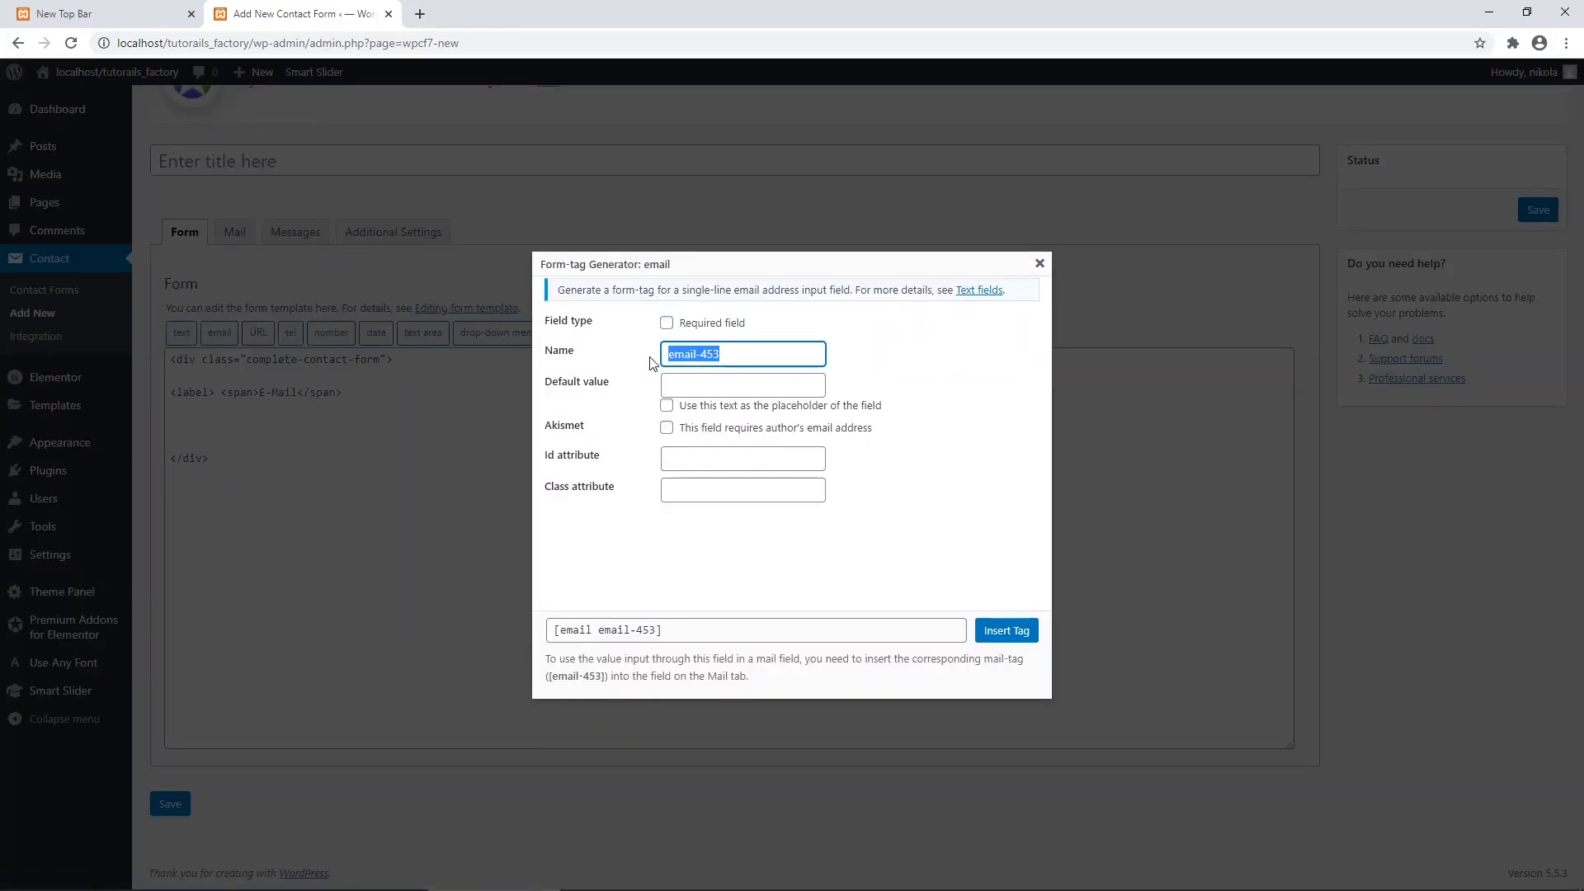
pyautogui.write('your-email')
pyautogui.click(718, 382)
pyautogui.click(706, 408)
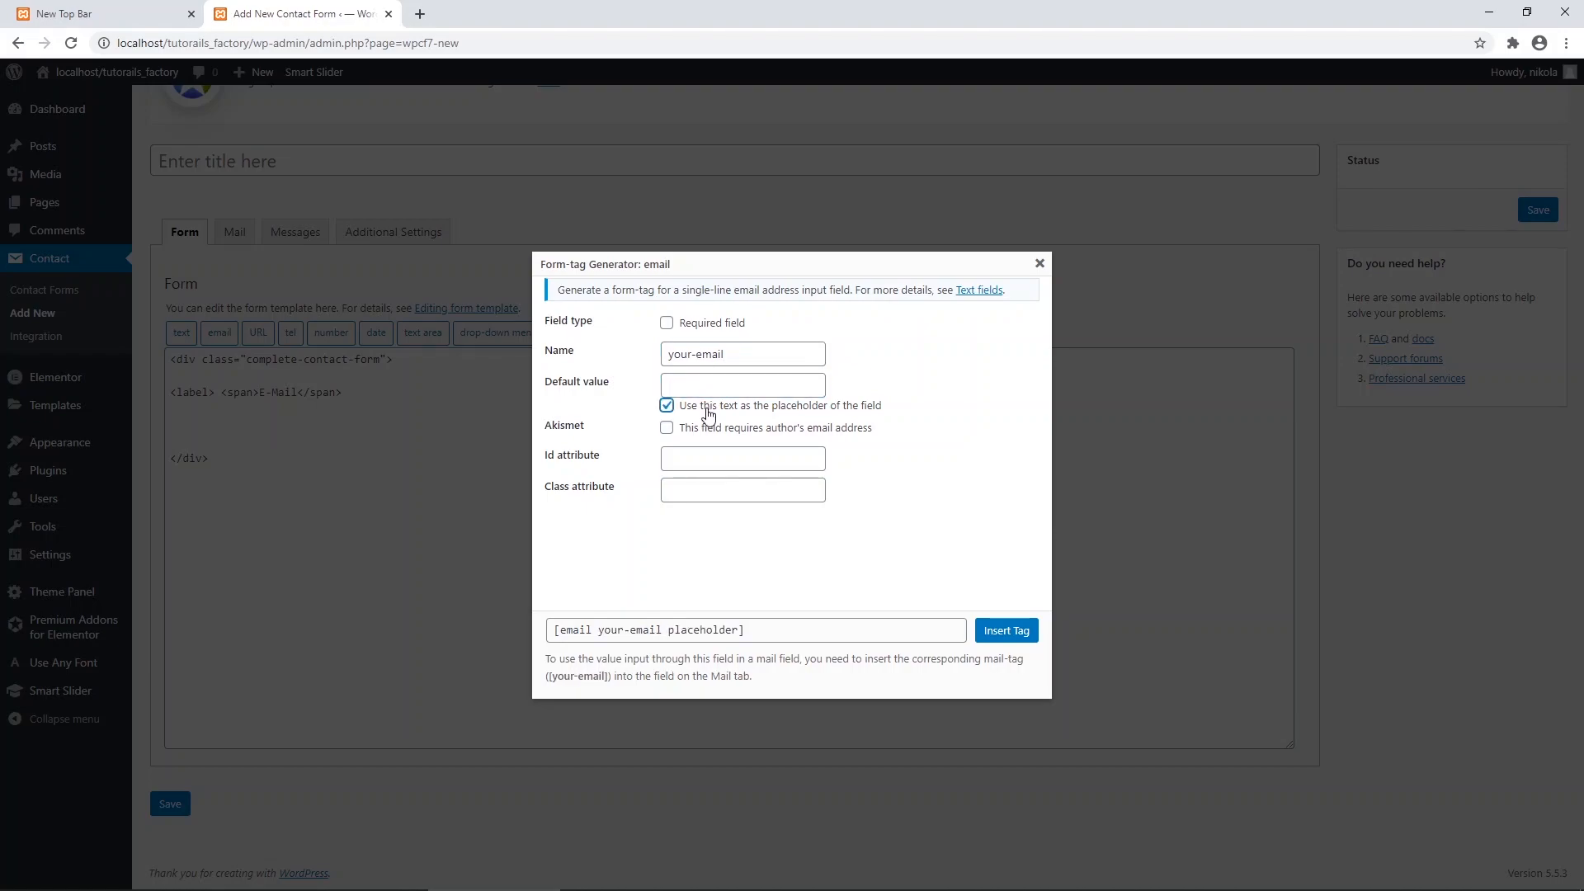
pyautogui.click(718, 386)
pyautogui.write('E-mail-')
pyautogui.press('BackSpace')
pyautogui.write('Adress')
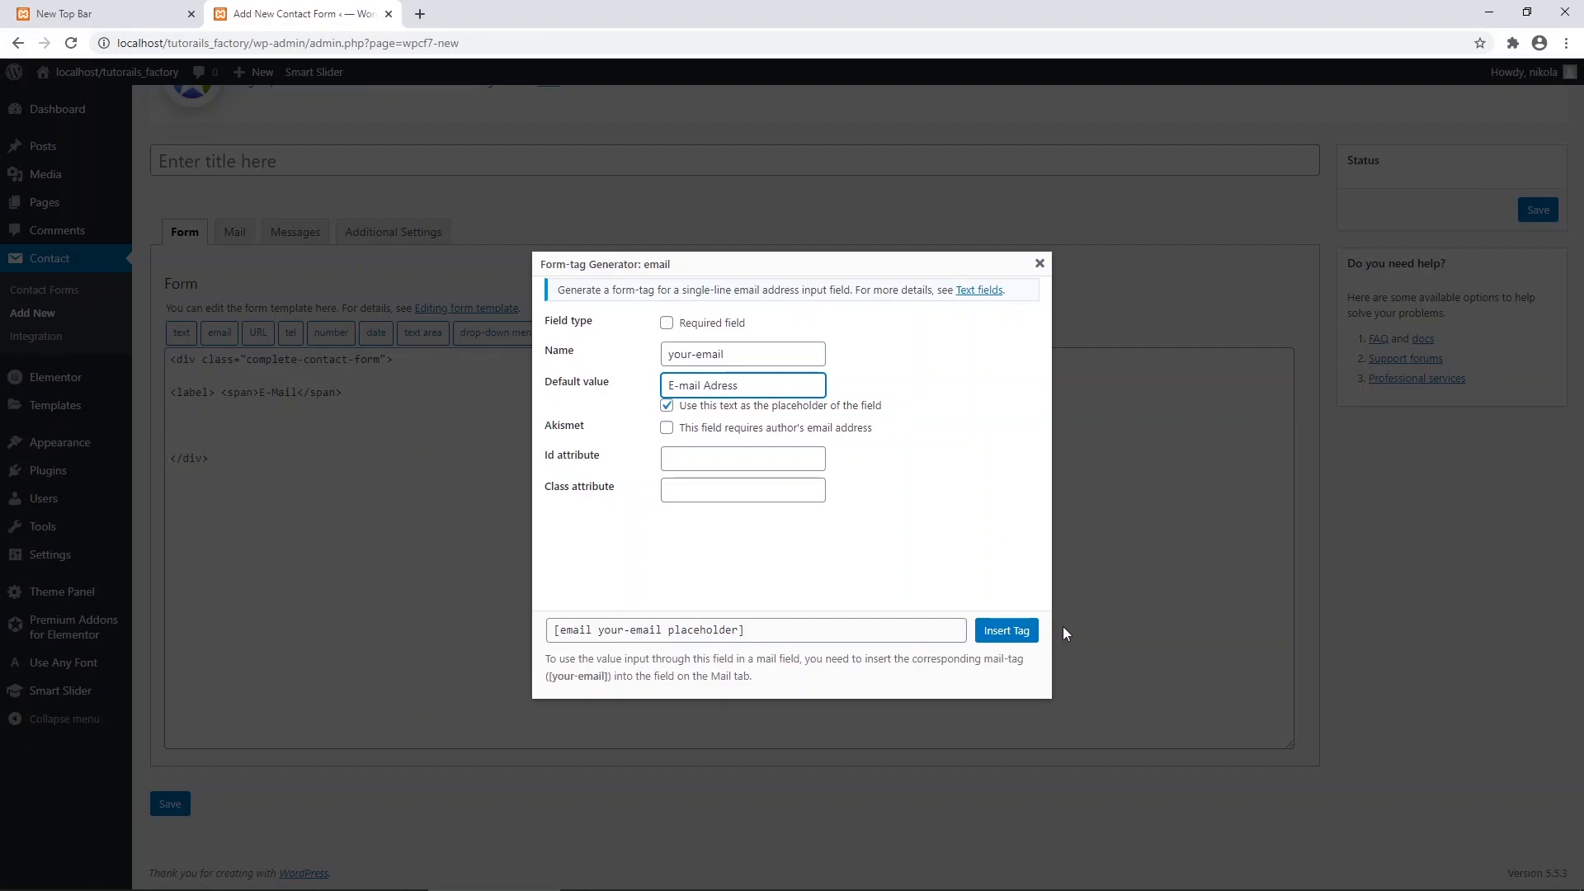
pyautogui.click(1007, 630)
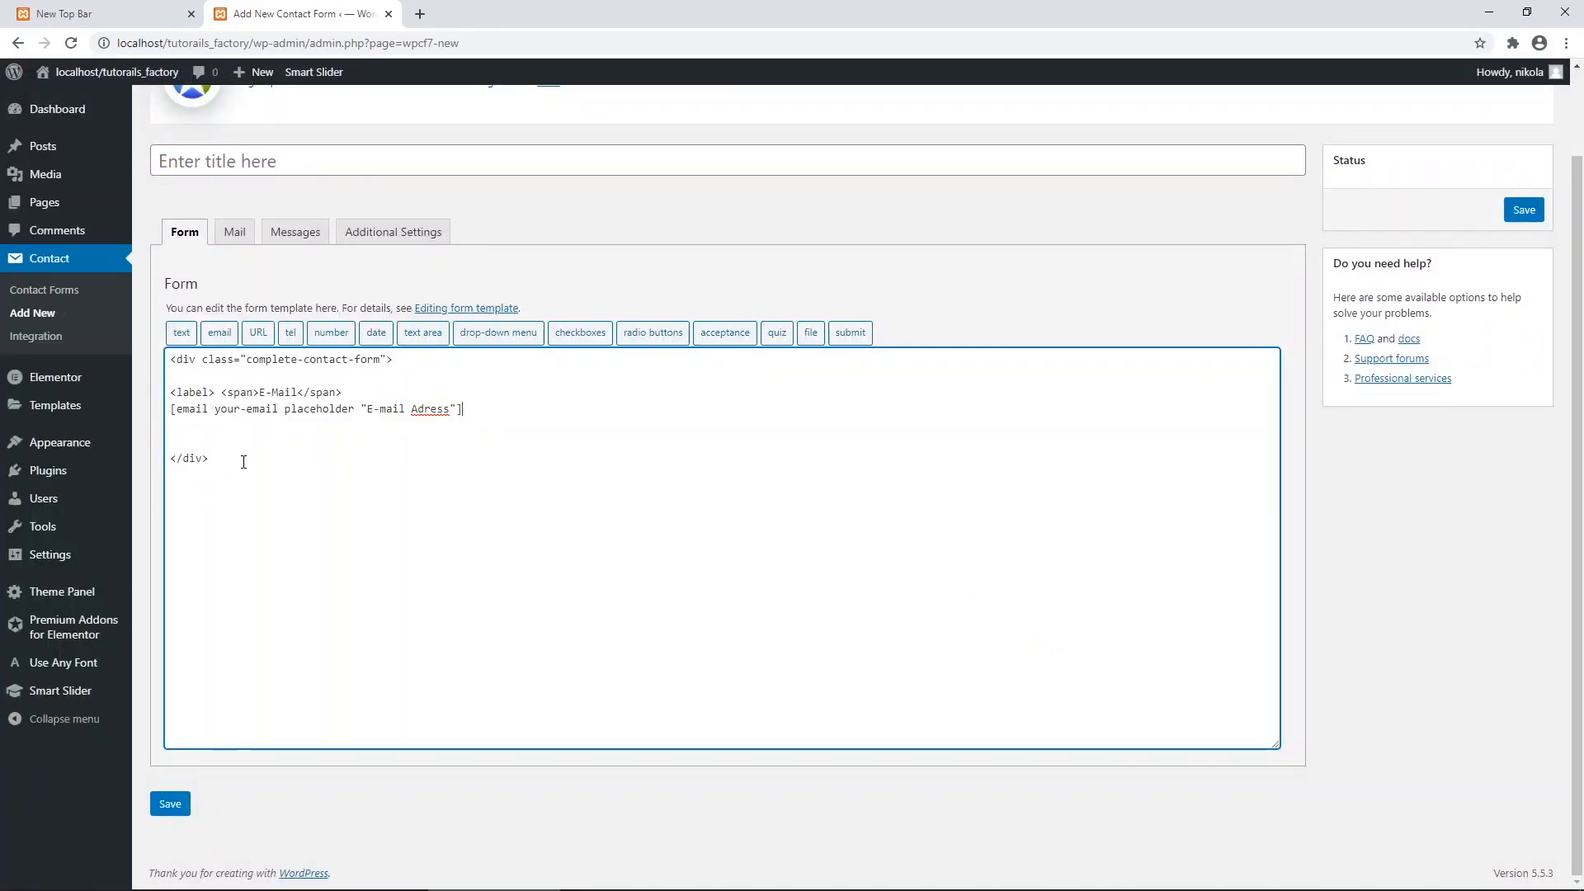
# Make the email tag required with an asterisk and close its label with </label>.
pyautogui.click(211, 410)
pyautogui.write('*')
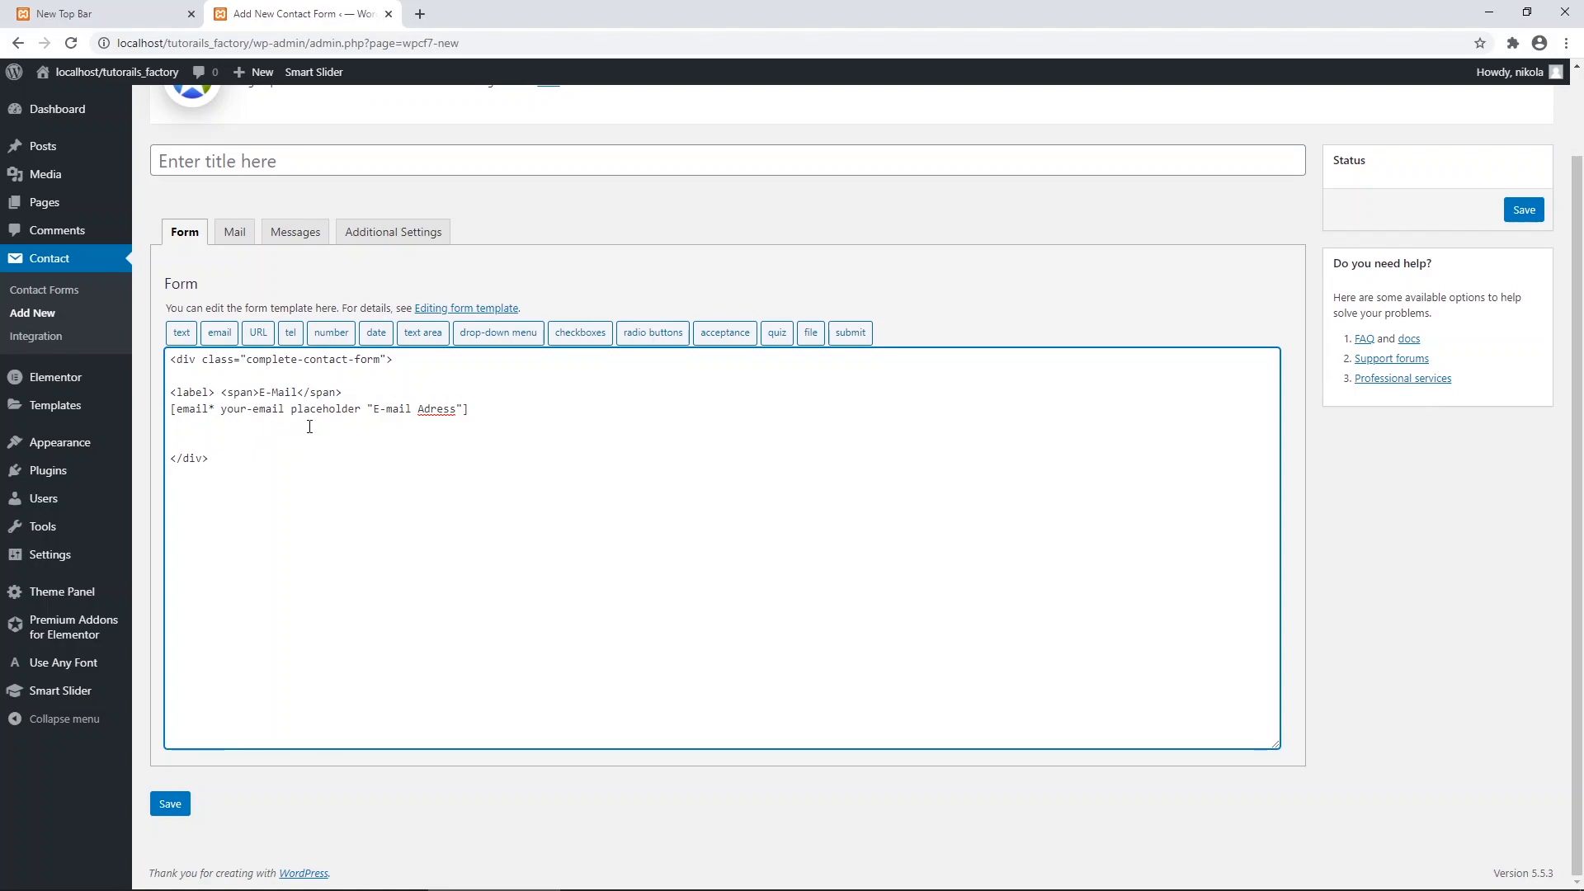
pyautogui.click(215, 410)
pyautogui.click(490, 411)
pyautogui.write('</label>')
# Duplicate the complete E-Mail label block below the original, followed by blank lines inside the wrapper div.
pyautogui.moveTo(519, 411); pyautogui.dragTo(165, 394)
pyautogui.hotkey('ctrl', 'c')
pyautogui.click(220, 441)
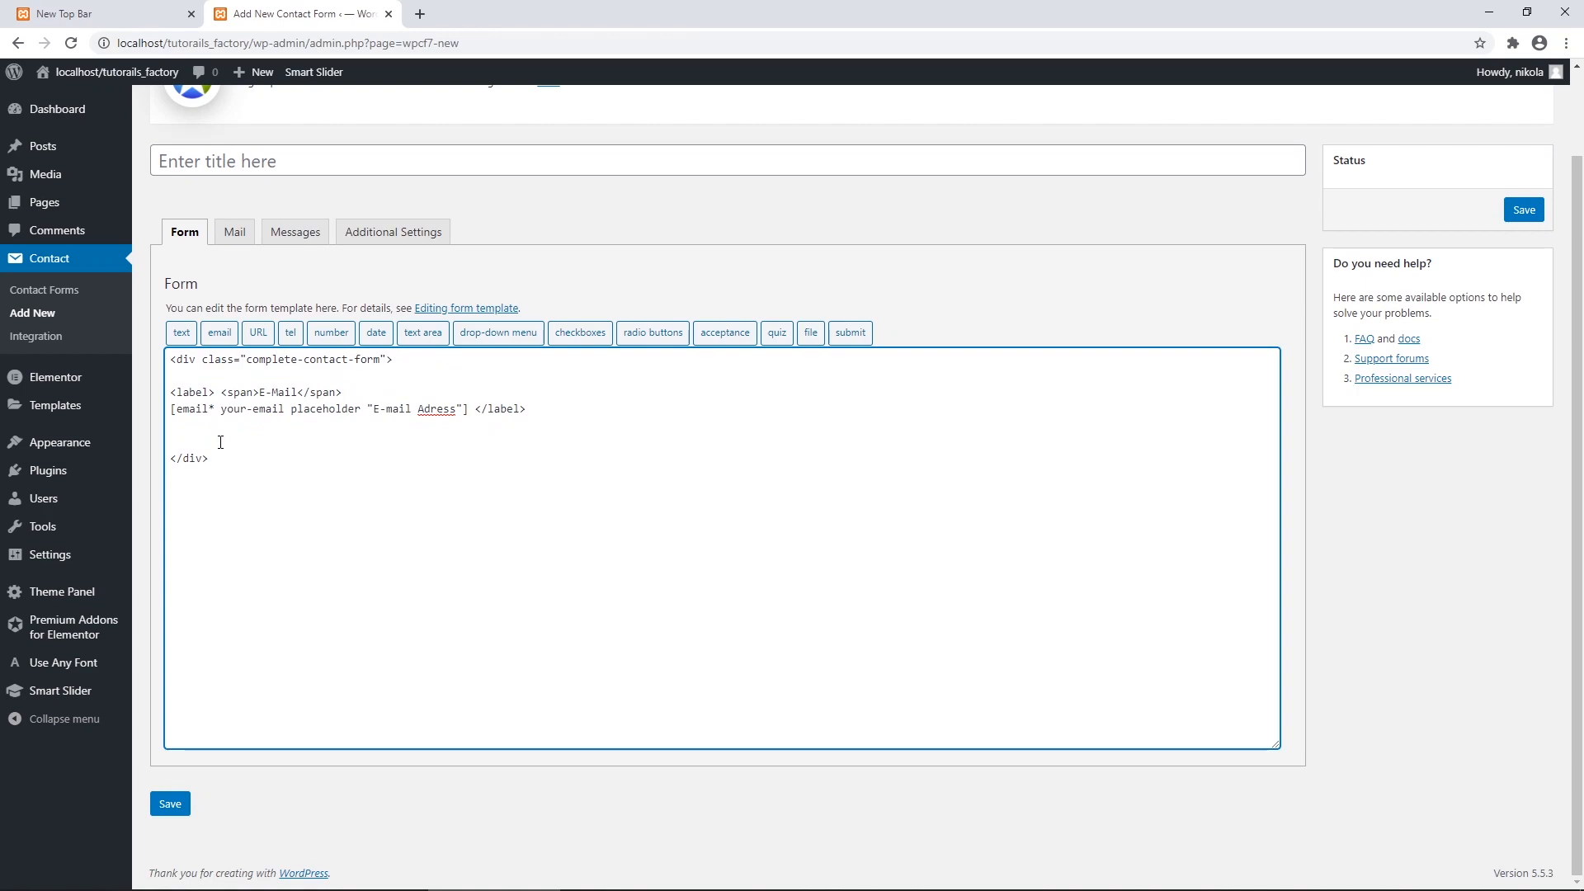
pyautogui.hotkey('ctrl', 'v')
pyautogui.press('Return')
pyautogui.press('Return')
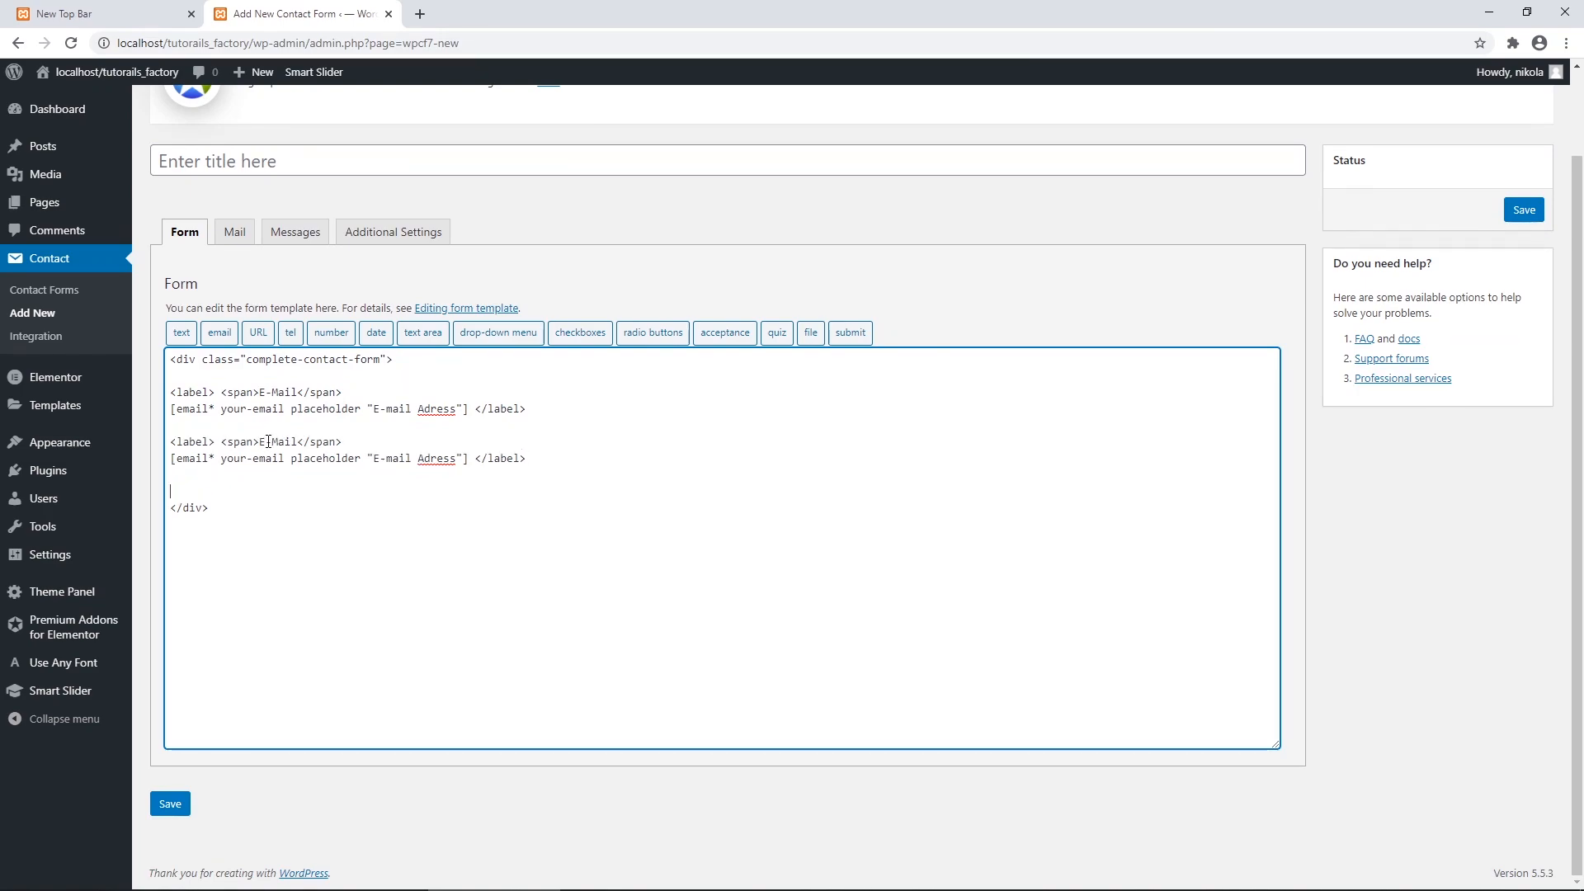
# Change the duplicated block's label to Phone and its field tag to a required tel field named telephone.
pyautogui.moveTo(259, 442); pyautogui.dragTo(298, 444)
pyautogui.press('BackSpace')
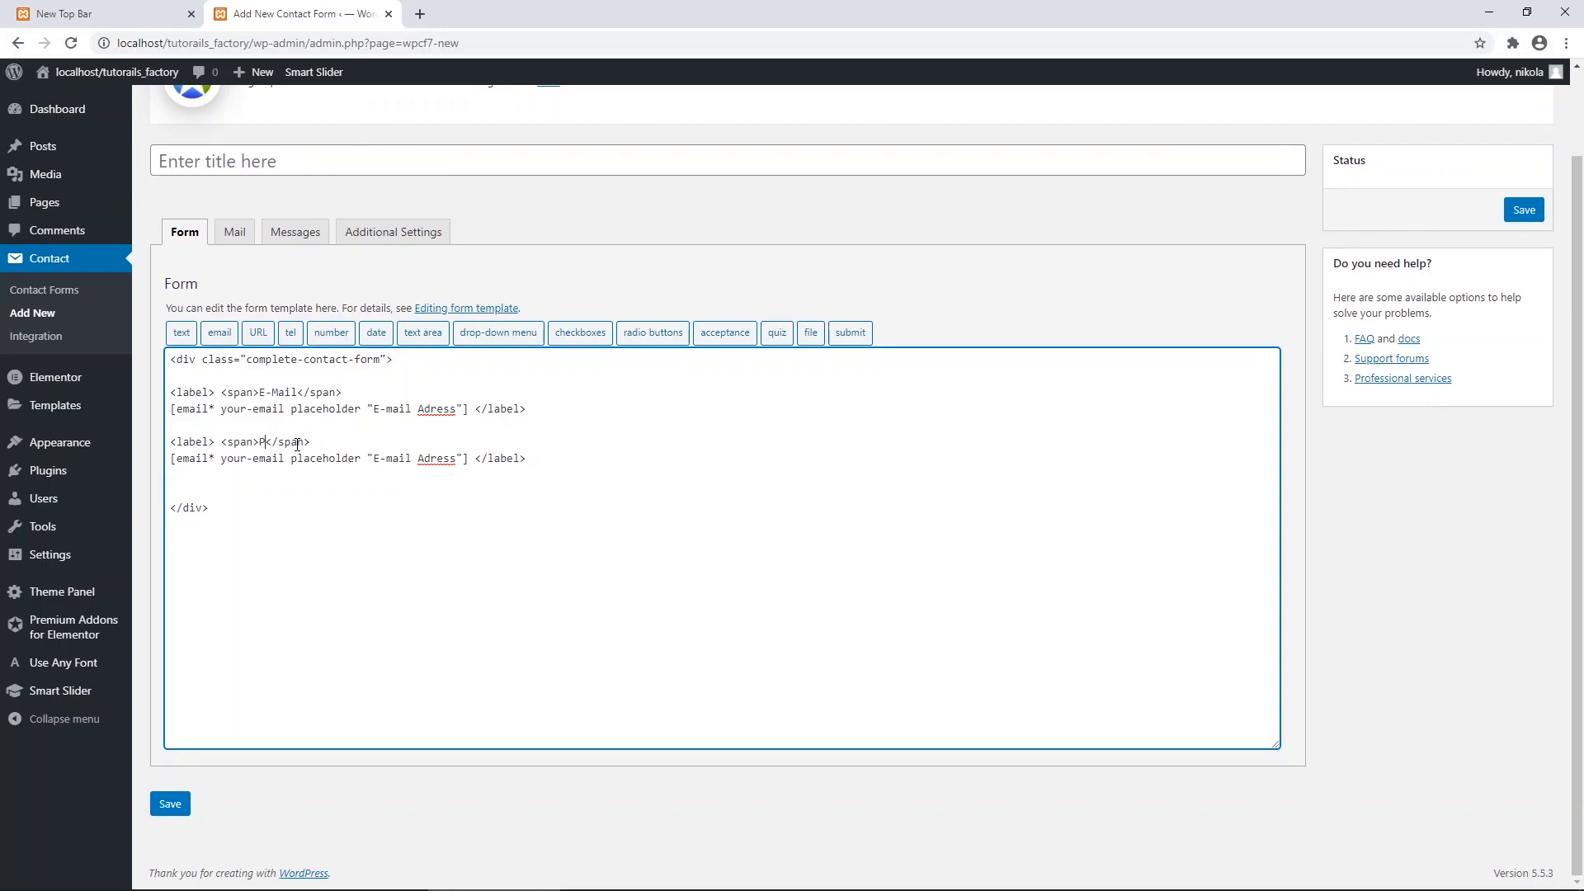
pyautogui.write('Phone')
pyautogui.moveTo(208, 459); pyautogui.dragTo(175, 466)
pyautogui.write('tel')
pyautogui.hotkey('shift', 'Right')
pyautogui.hotkey('shift', 'Right')
pyautogui.hotkey('shift', 'Right')
pyautogui.hotkey('shift', 'Right')
pyautogui.hotkey('shift', 'Right')
pyautogui.hotkey('shift', 'Right')
pyautogui.hotkey('shift', 'Right')
pyautogui.hotkey('shift', 'Right')
pyautogui.hotkey('shift', 'Right')
pyautogui.hotkey('shift', 'Right')
pyautogui.write('telephone')
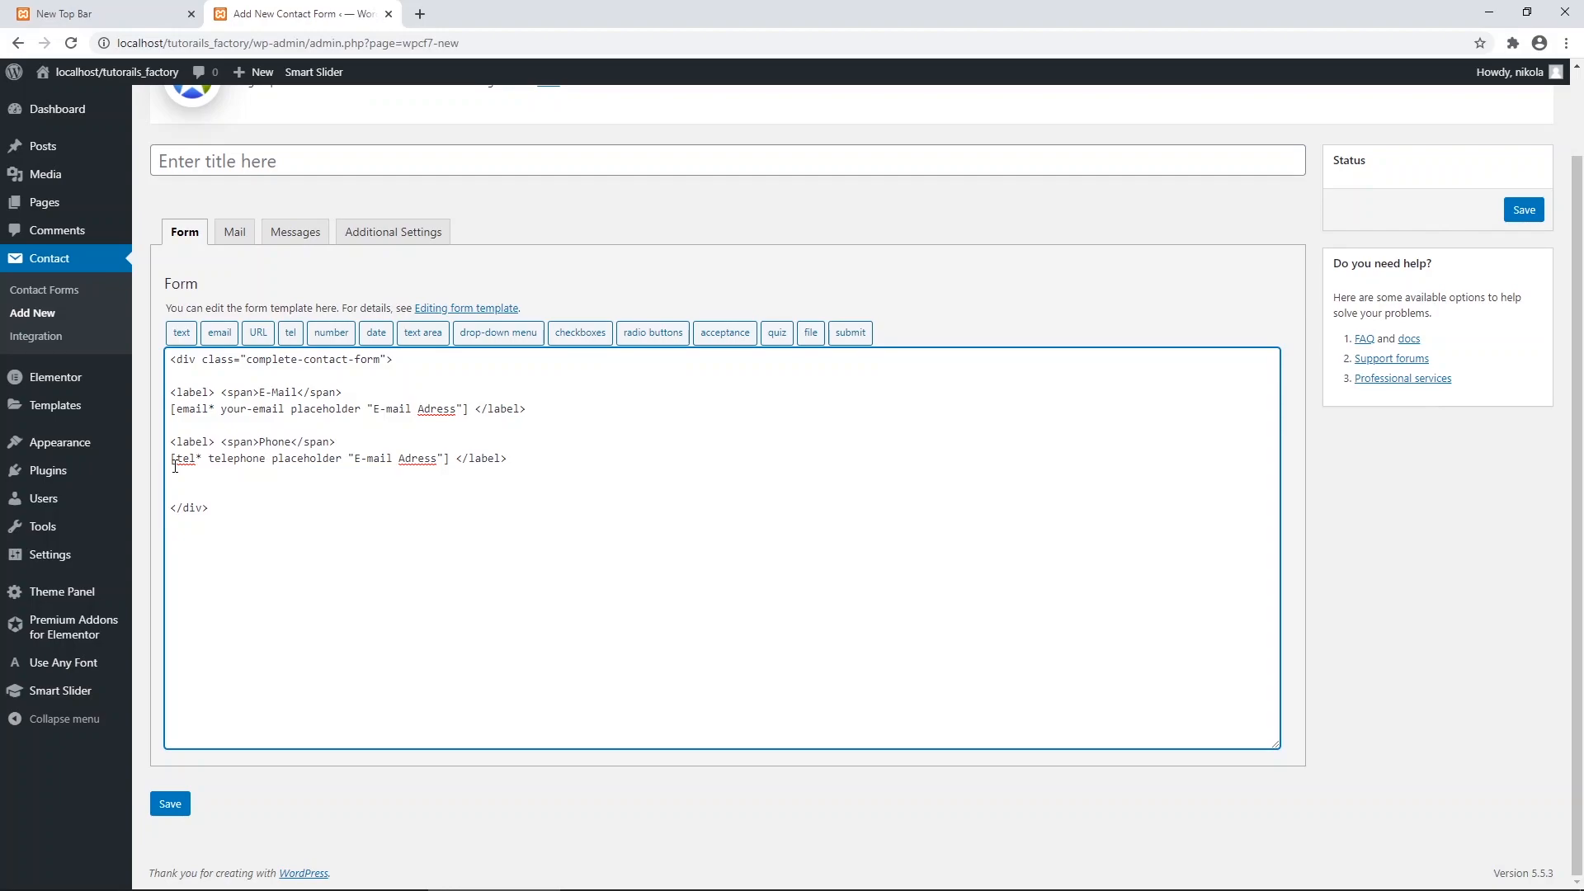
# Check the available mail-tags in the mail template and save the new contact form.
pyautogui.click(235, 233)
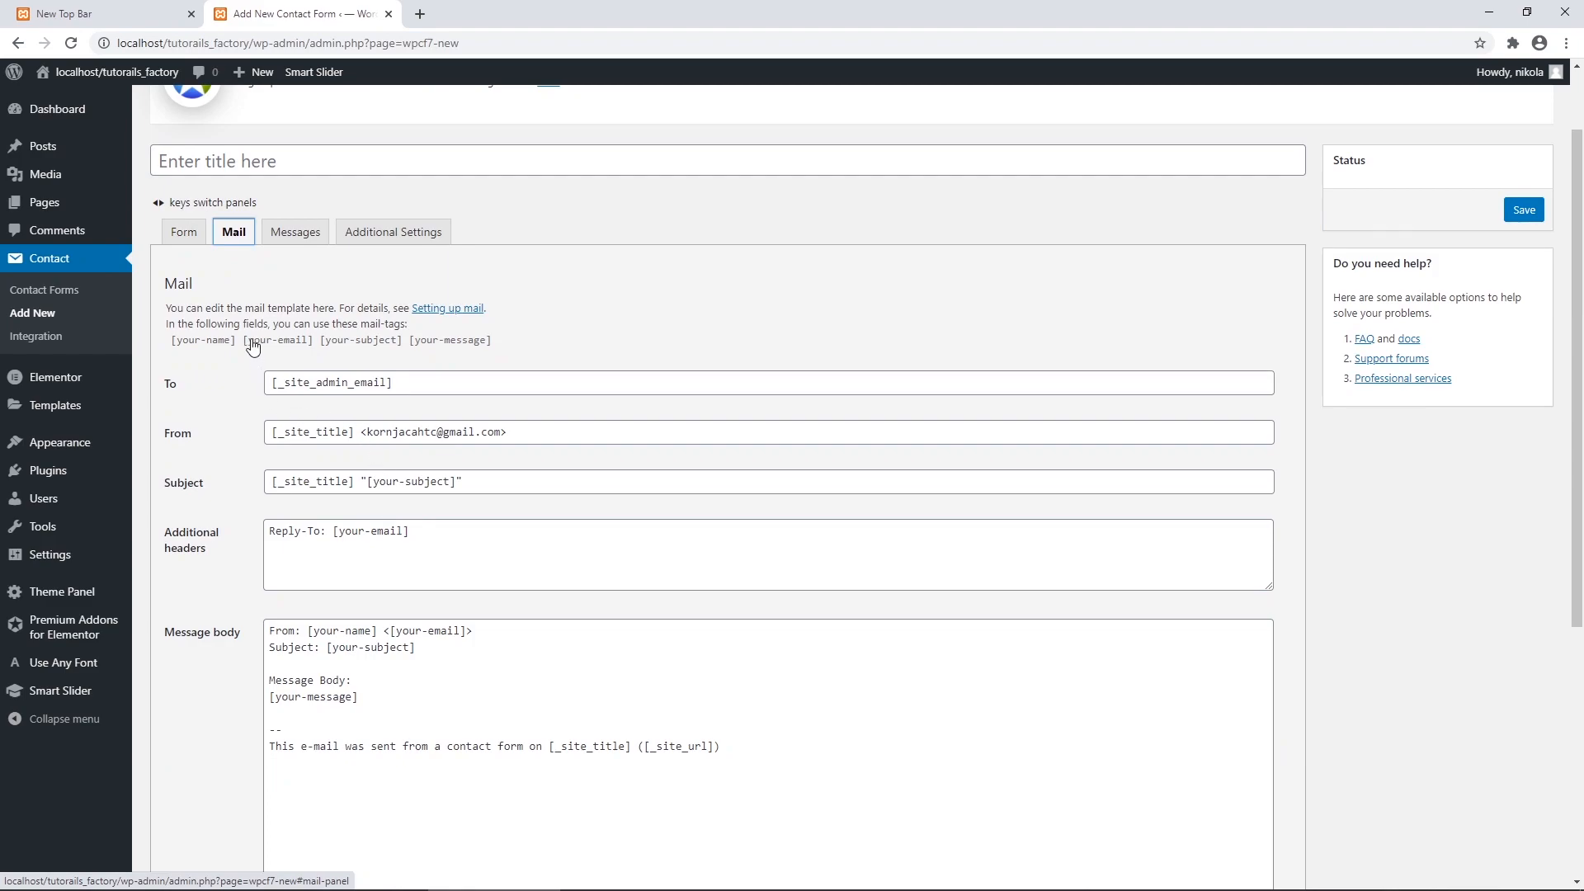
pyautogui.click(185, 233)
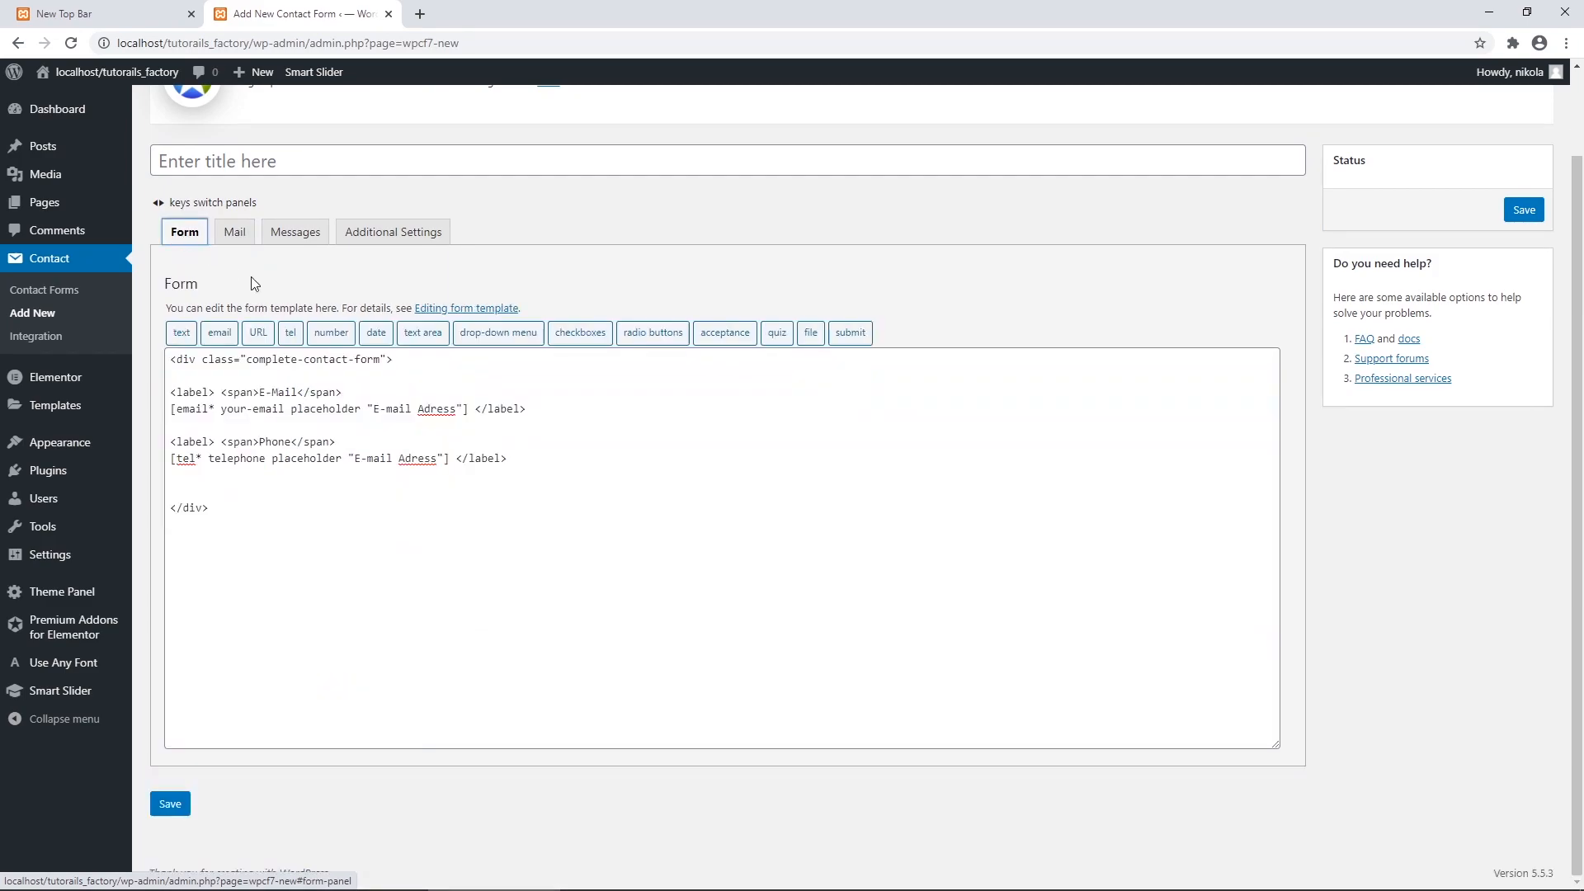
pyautogui.click(170, 804)
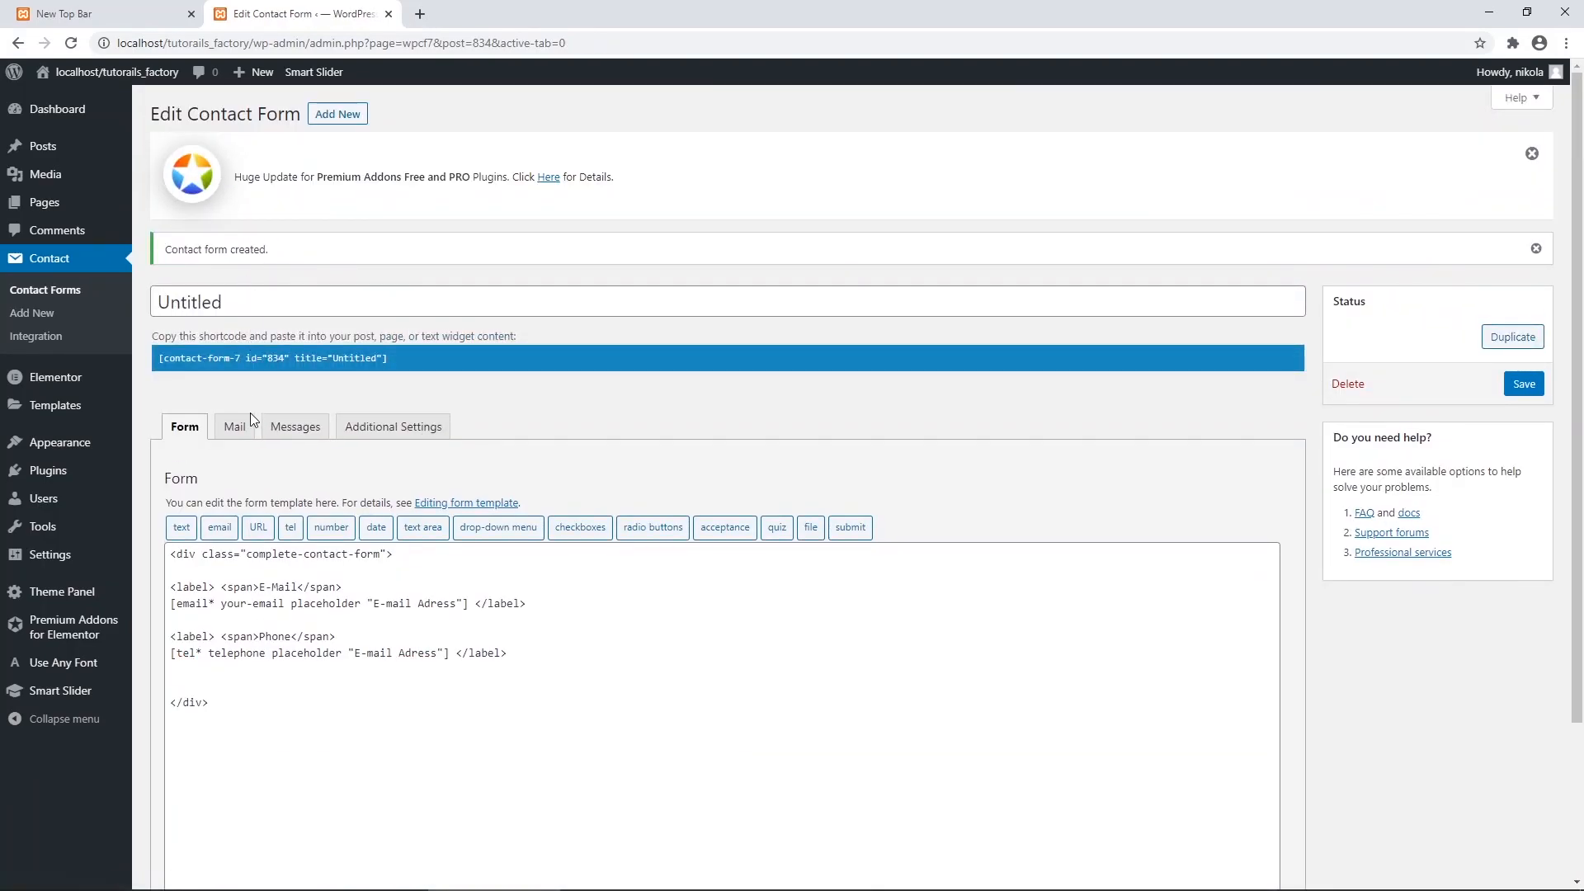
# Open the saved form's mail template and copy the [telephone] mail-tag.
pyautogui.click(244, 421)
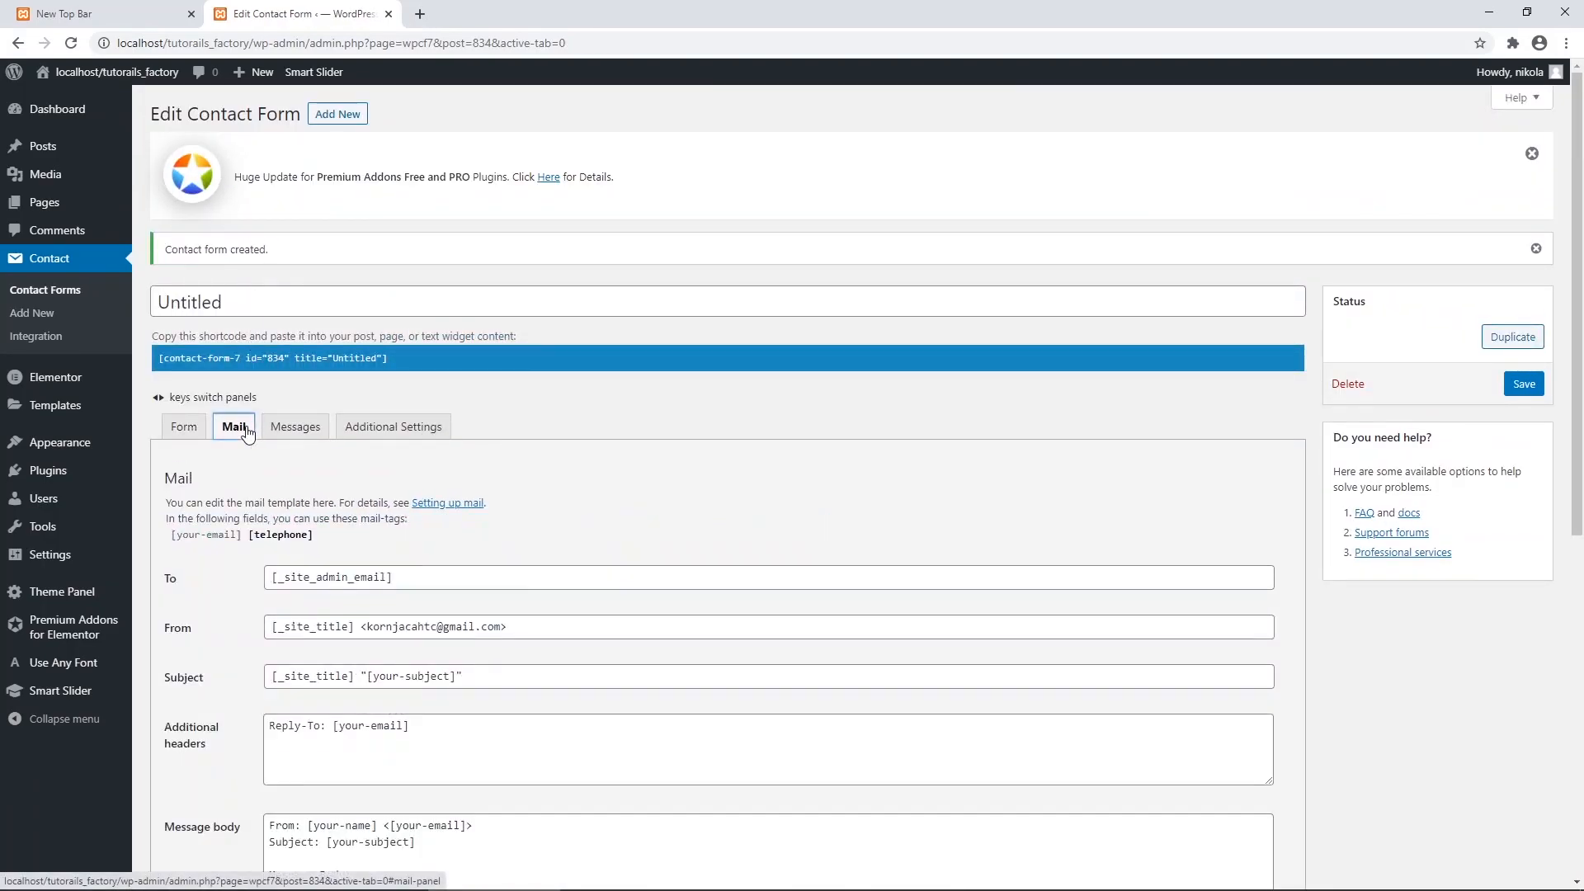
pyautogui.scroll(-1, 328, 533)
pyautogui.scroll(-2, 328, 534)
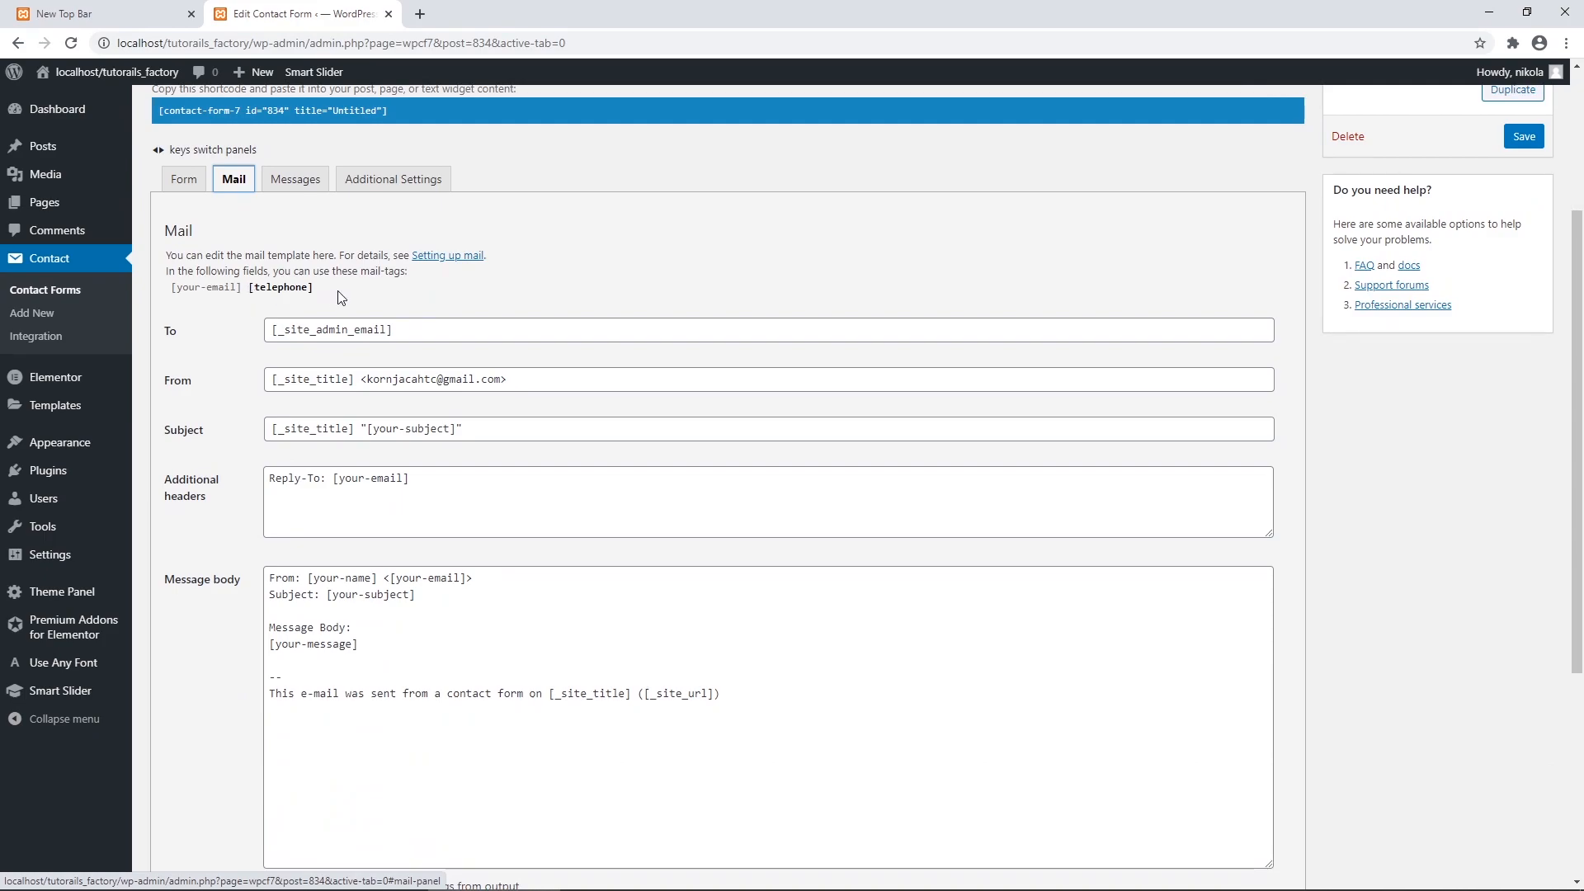
pyautogui.click(299, 287)
pyautogui.hotkey('ctrl', 'c')
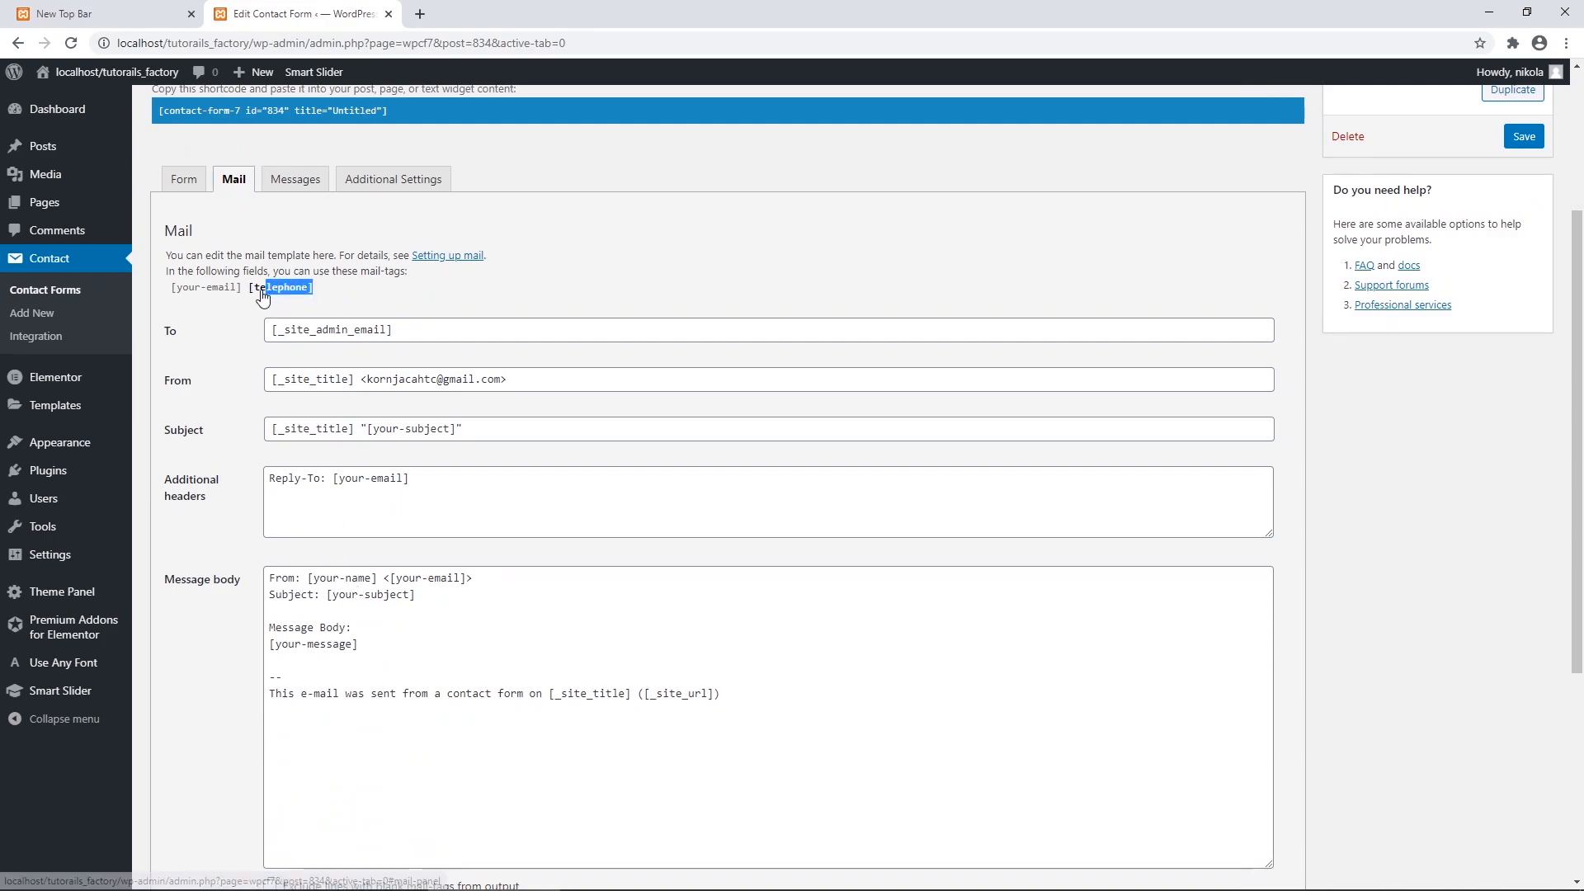
# Replace the mail template's message body with "Quest Telephone: [telephone]".
pyautogui.click(371, 695)
pyautogui.hotkey('ctrl', 'a')
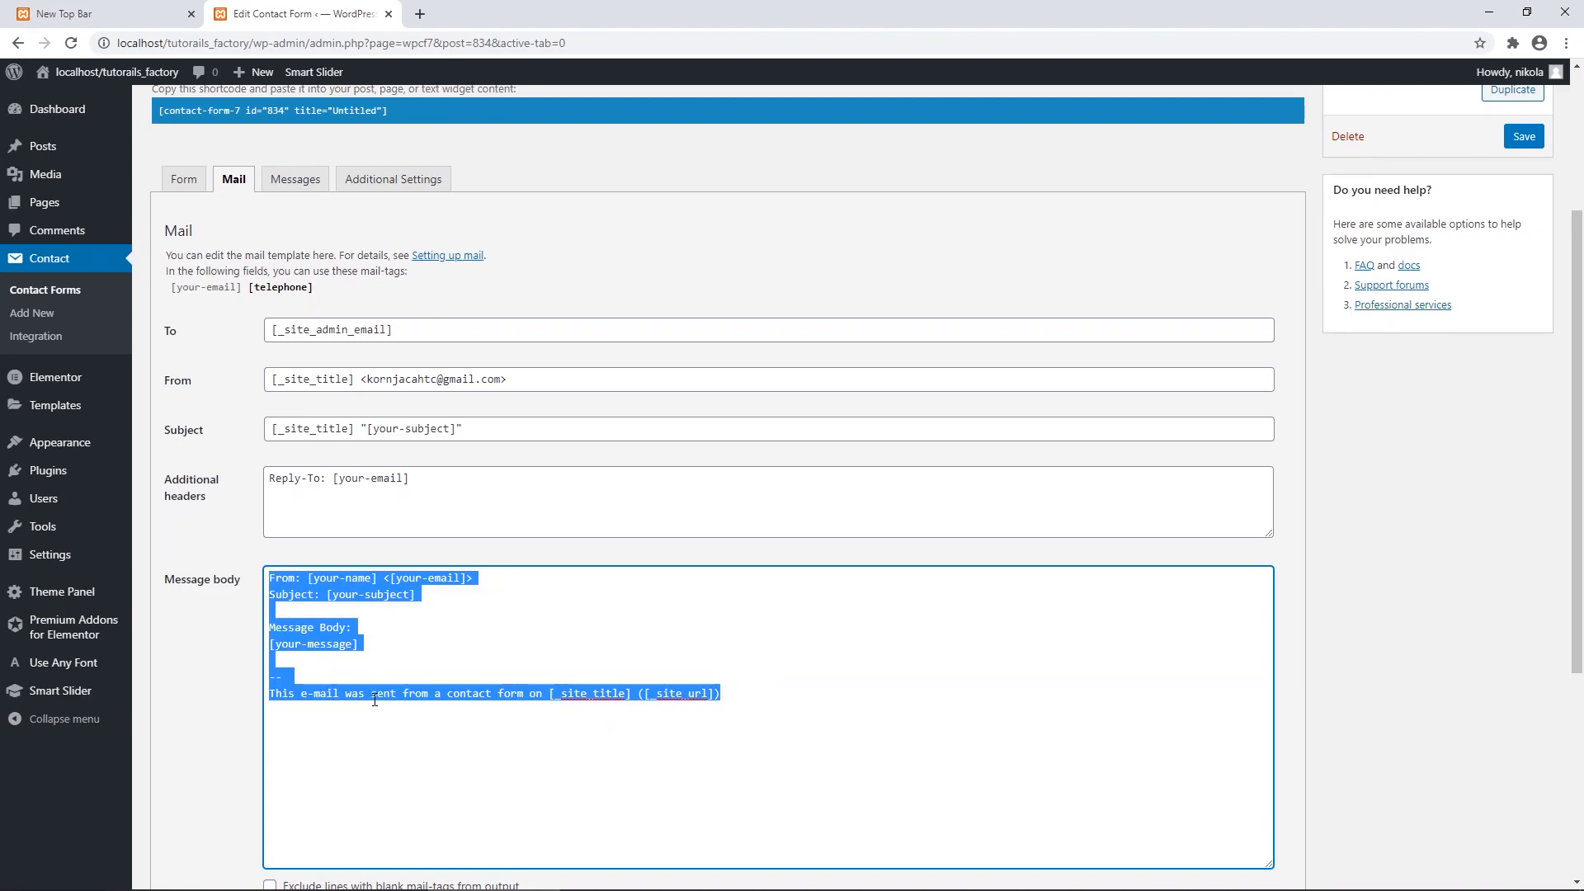
pyautogui.write('You')
pyautogui.press('BackSpace')
pyautogui.press('BackSpace')
pyautogui.press('BackSpace')
pyautogui.write('Qest ')
pyautogui.write('Pg')
pyautogui.write('Tel')
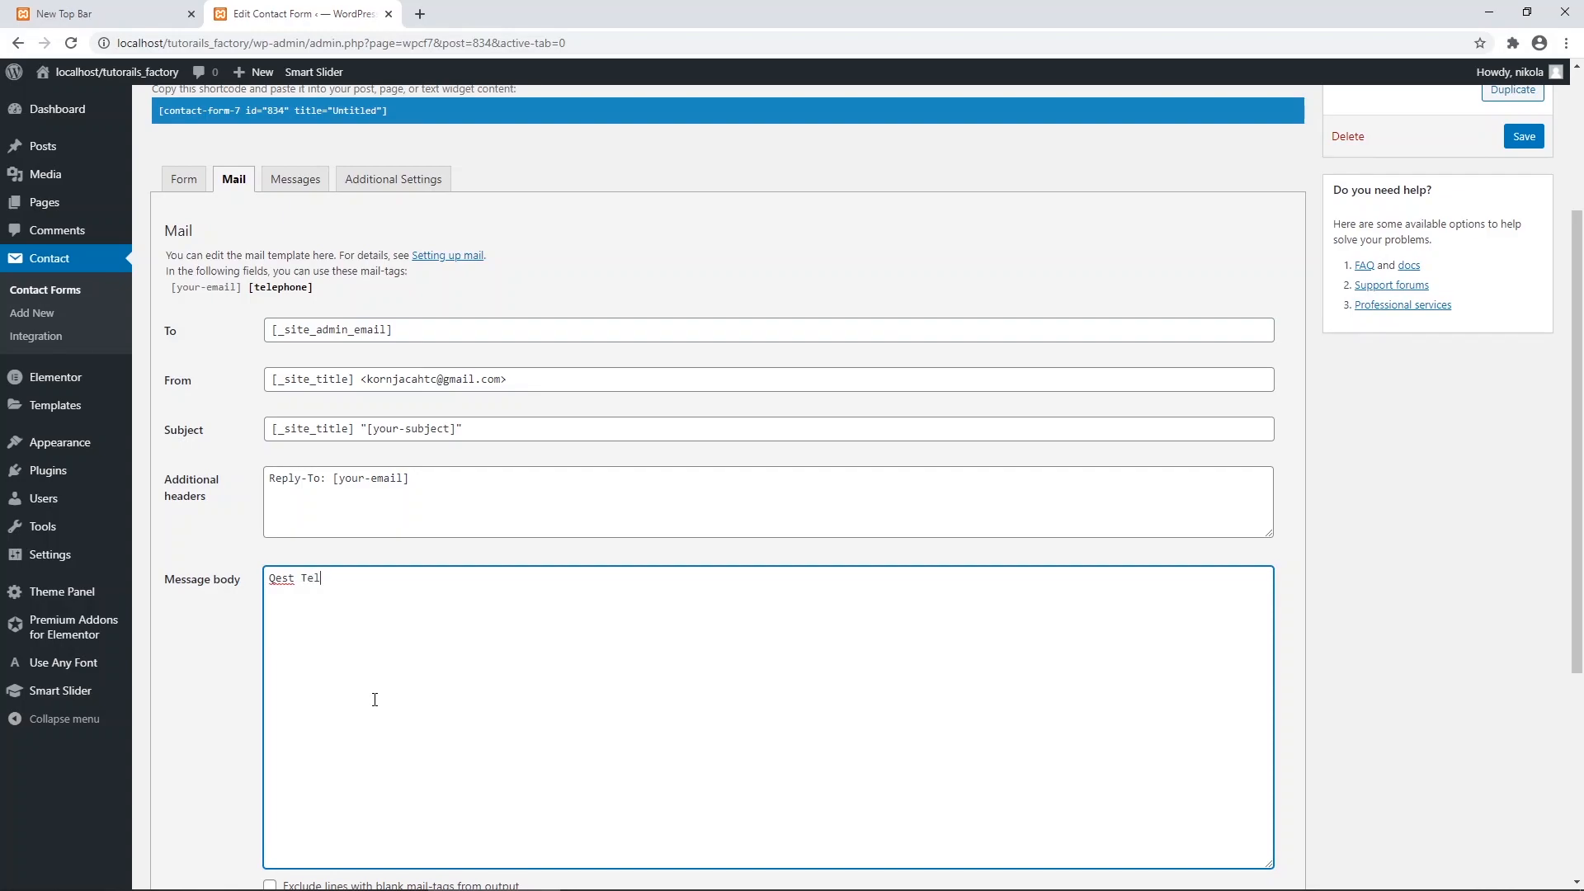
pyautogui.write('ephon')
pyautogui.press('BackSpace')
pyautogui.press('BackSpace')
pyautogui.press('BackSpace')
pyautogui.write('hi')
pyautogui.press('BackSpace')
pyautogui.write('one:')
pyautogui.hotkey('ctrl', 'v')
pyautogui.write('u')
# Clear all text from the mail template's message body.
pyautogui.moveTo(470, 580); pyautogui.dragTo(266, 581)
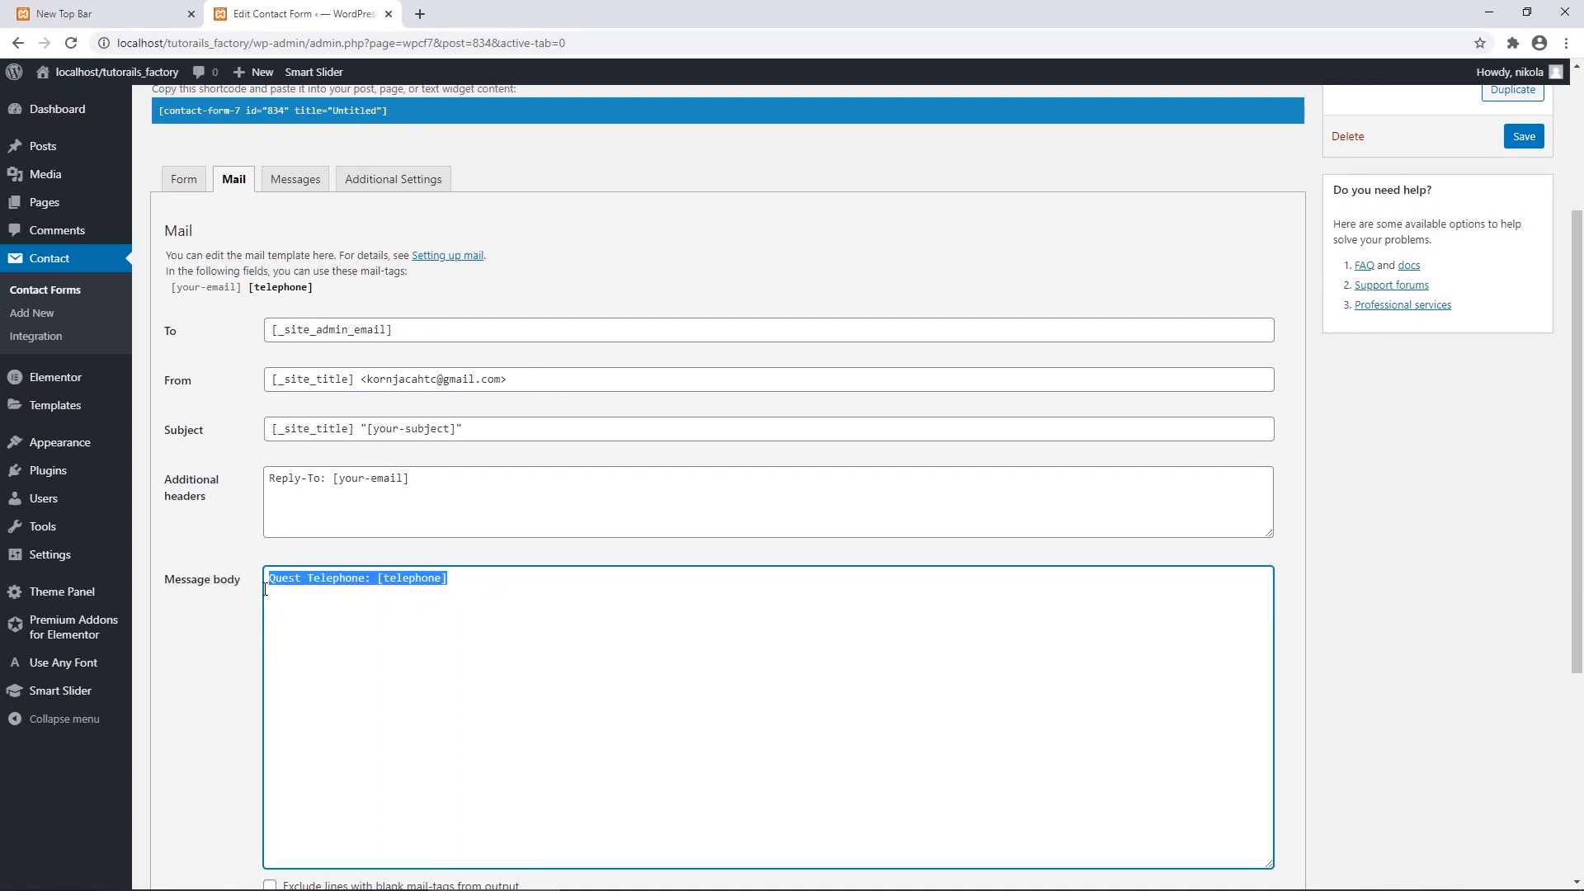
pyautogui.press('BackSpace')
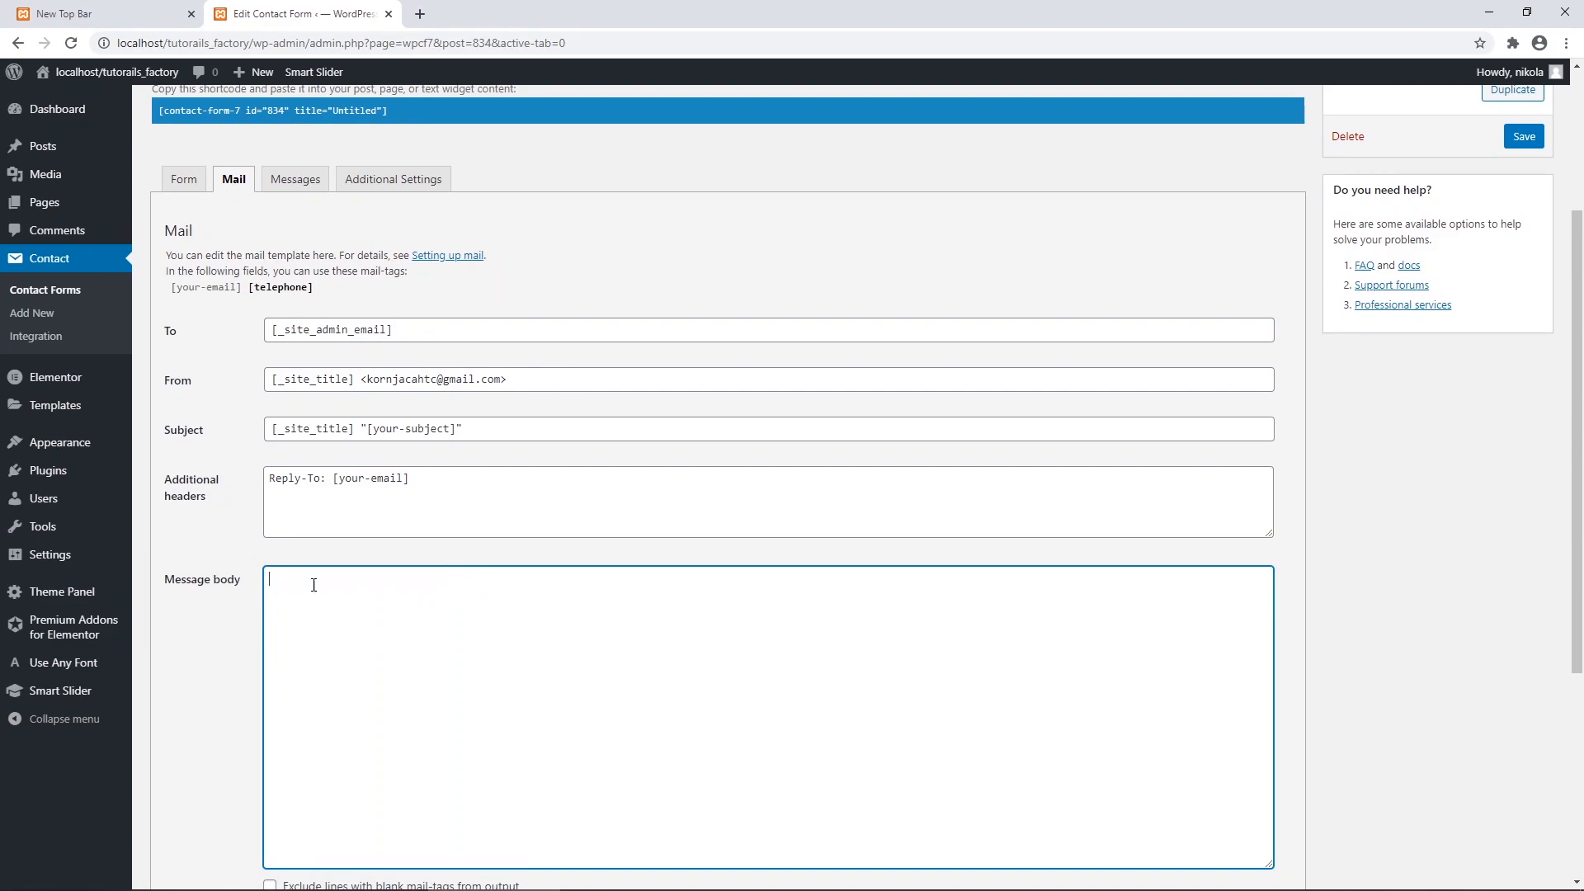
# Return to the form template and replace the phone field's placeholder text with "Your Phone".
pyautogui.click(123, 13)
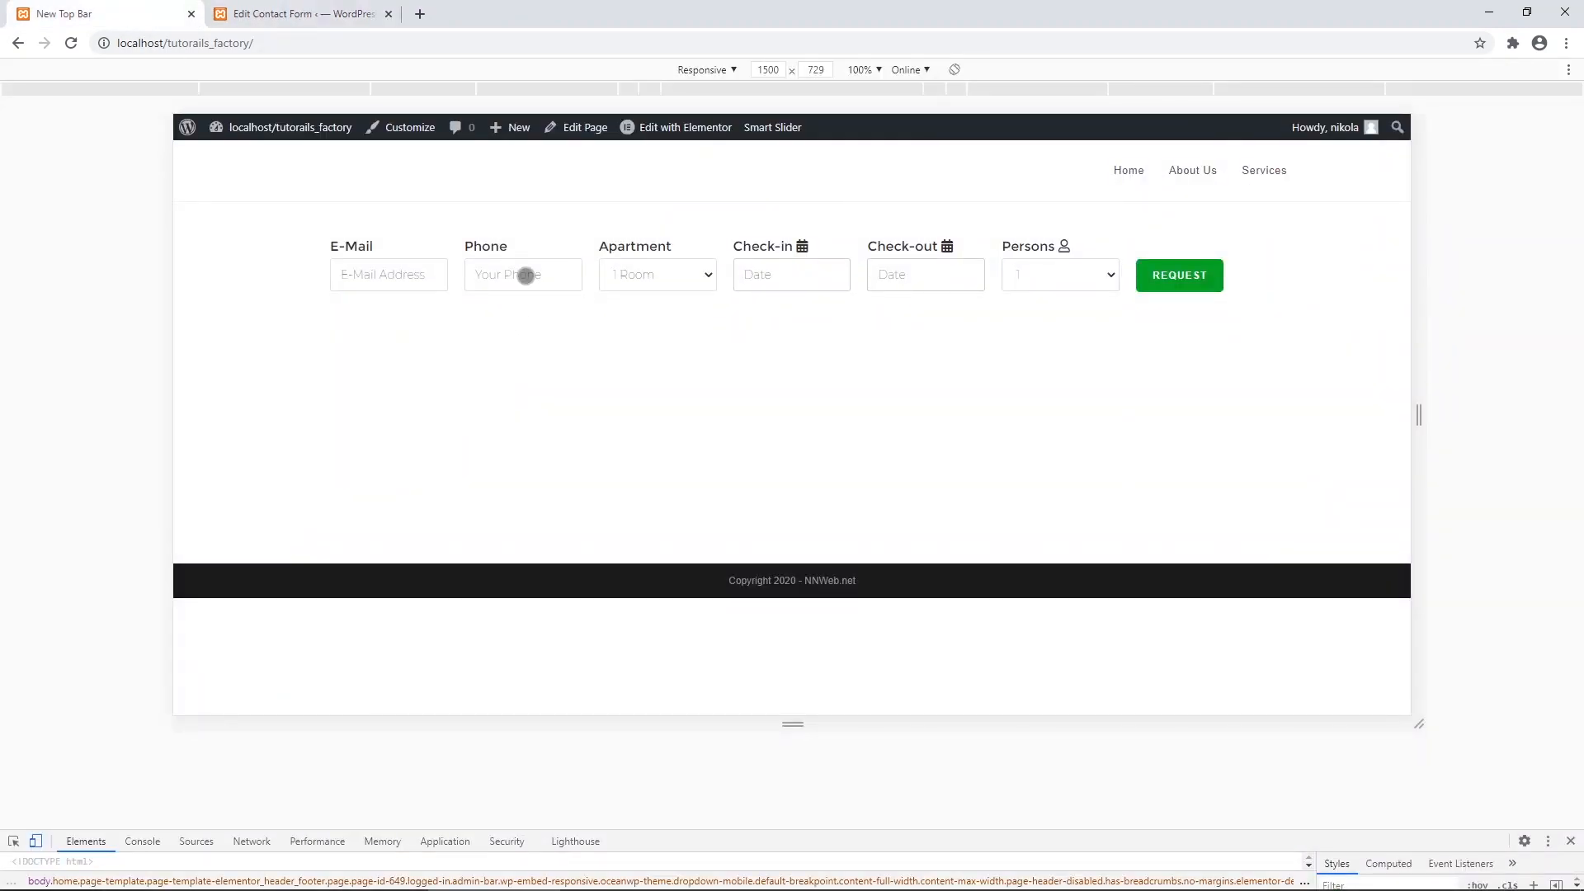
pyautogui.click(301, 13)
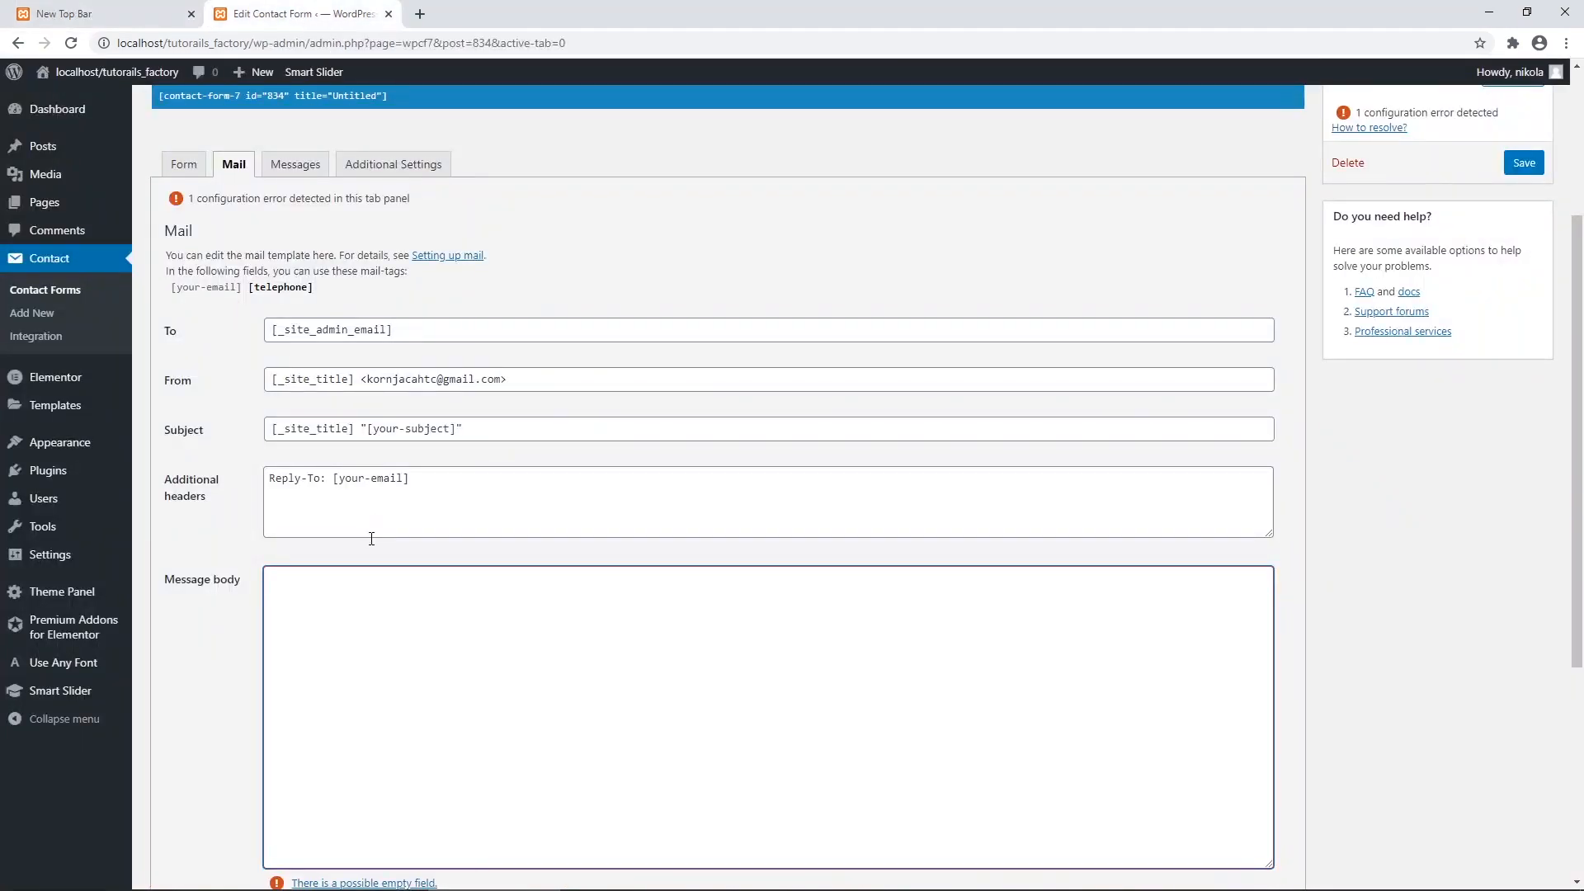
pyautogui.scroll(-1, 375, 640)
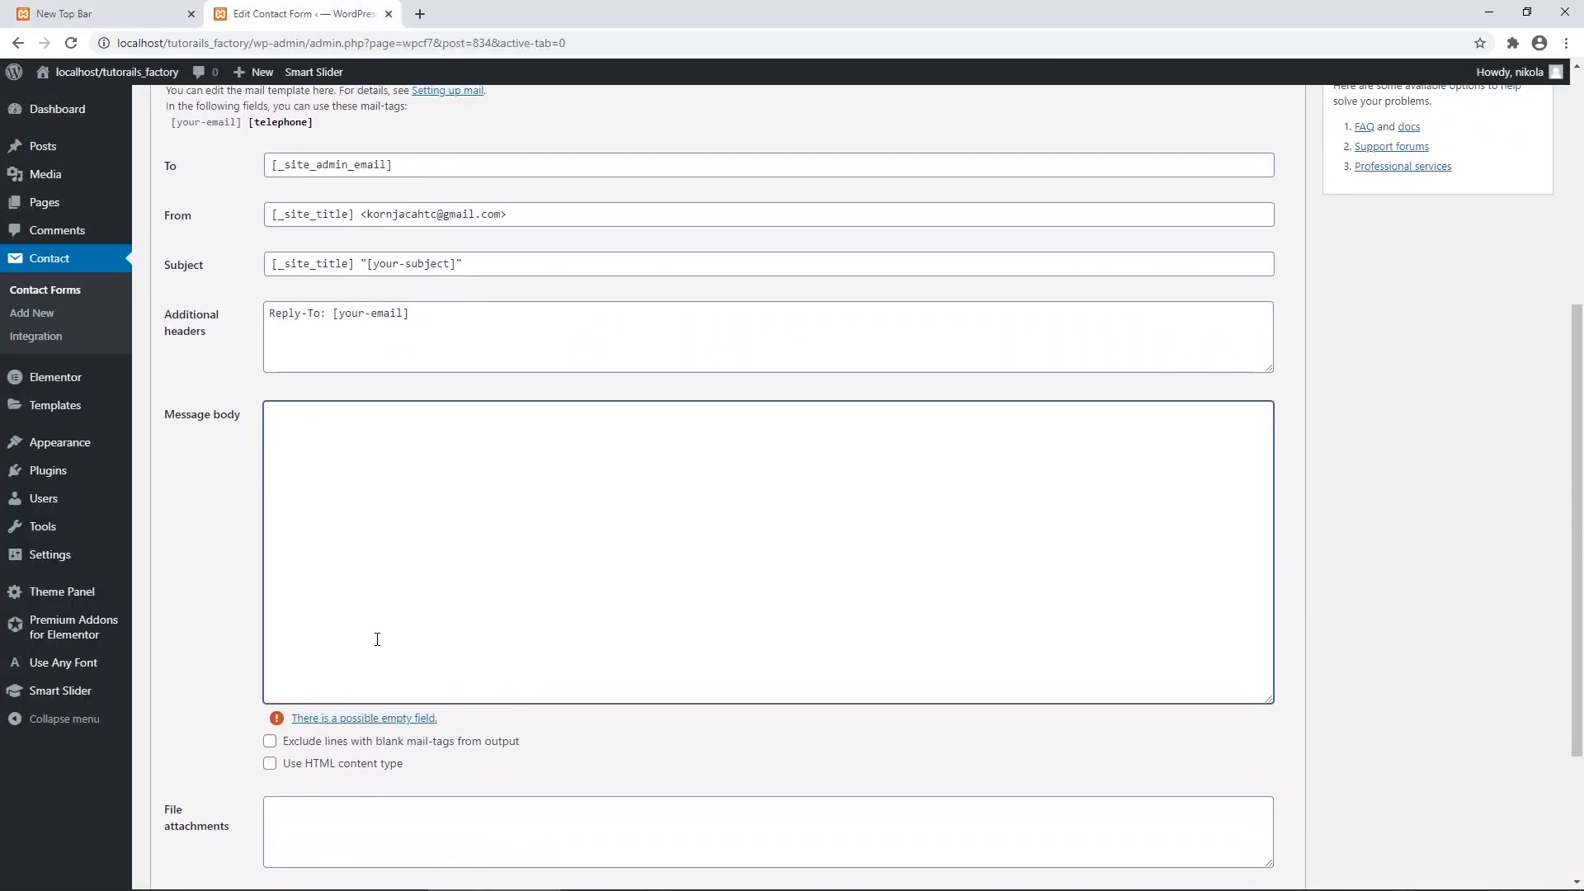
pyautogui.scroll(3, 377, 640)
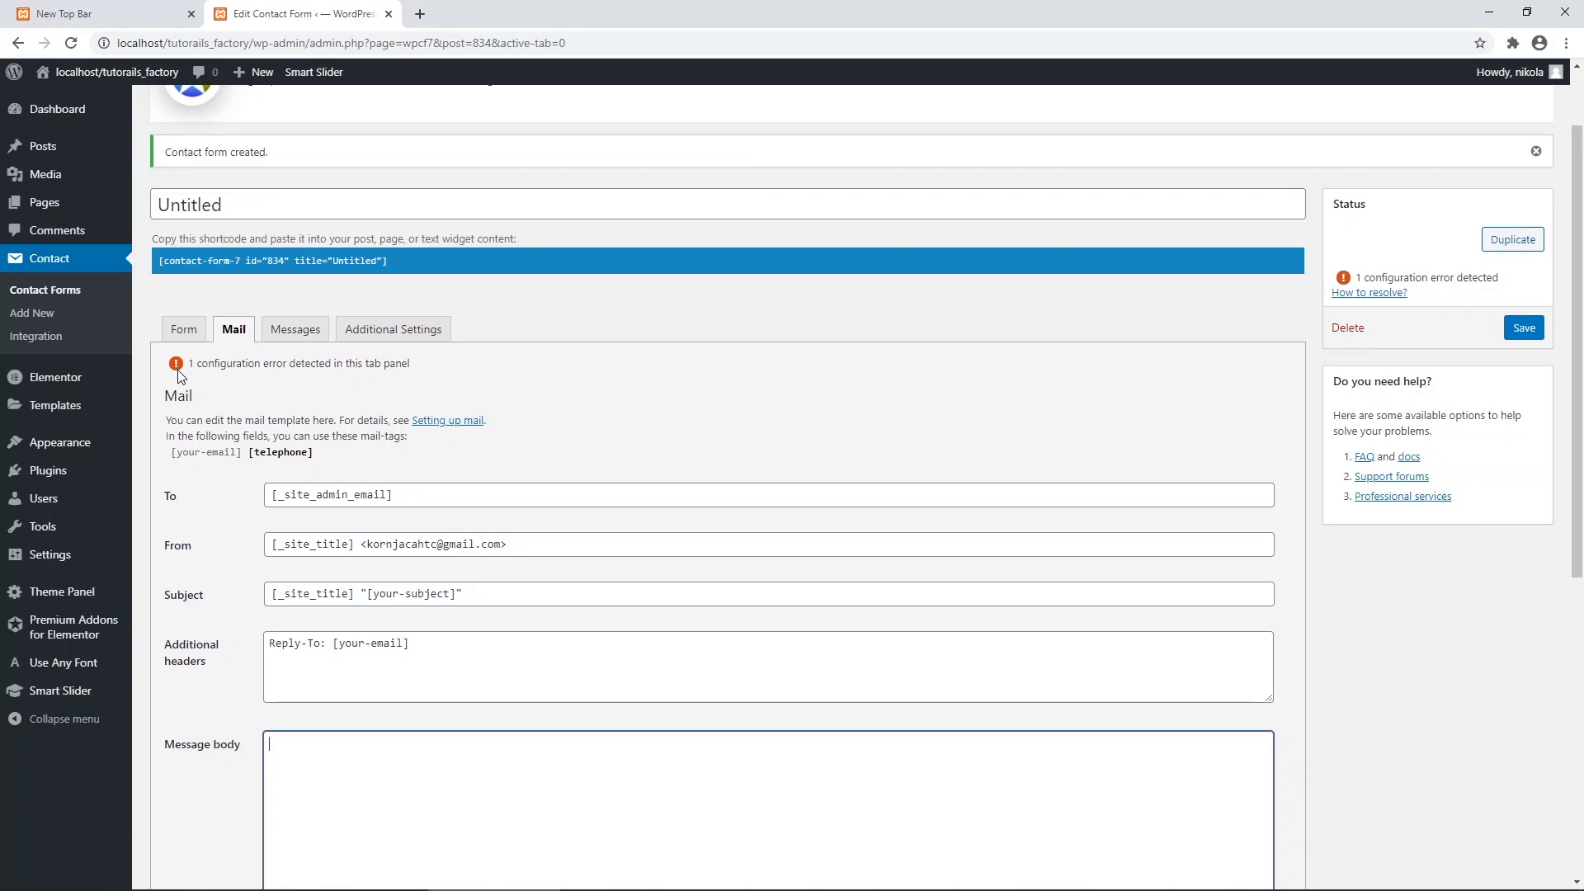
pyautogui.click(185, 330)
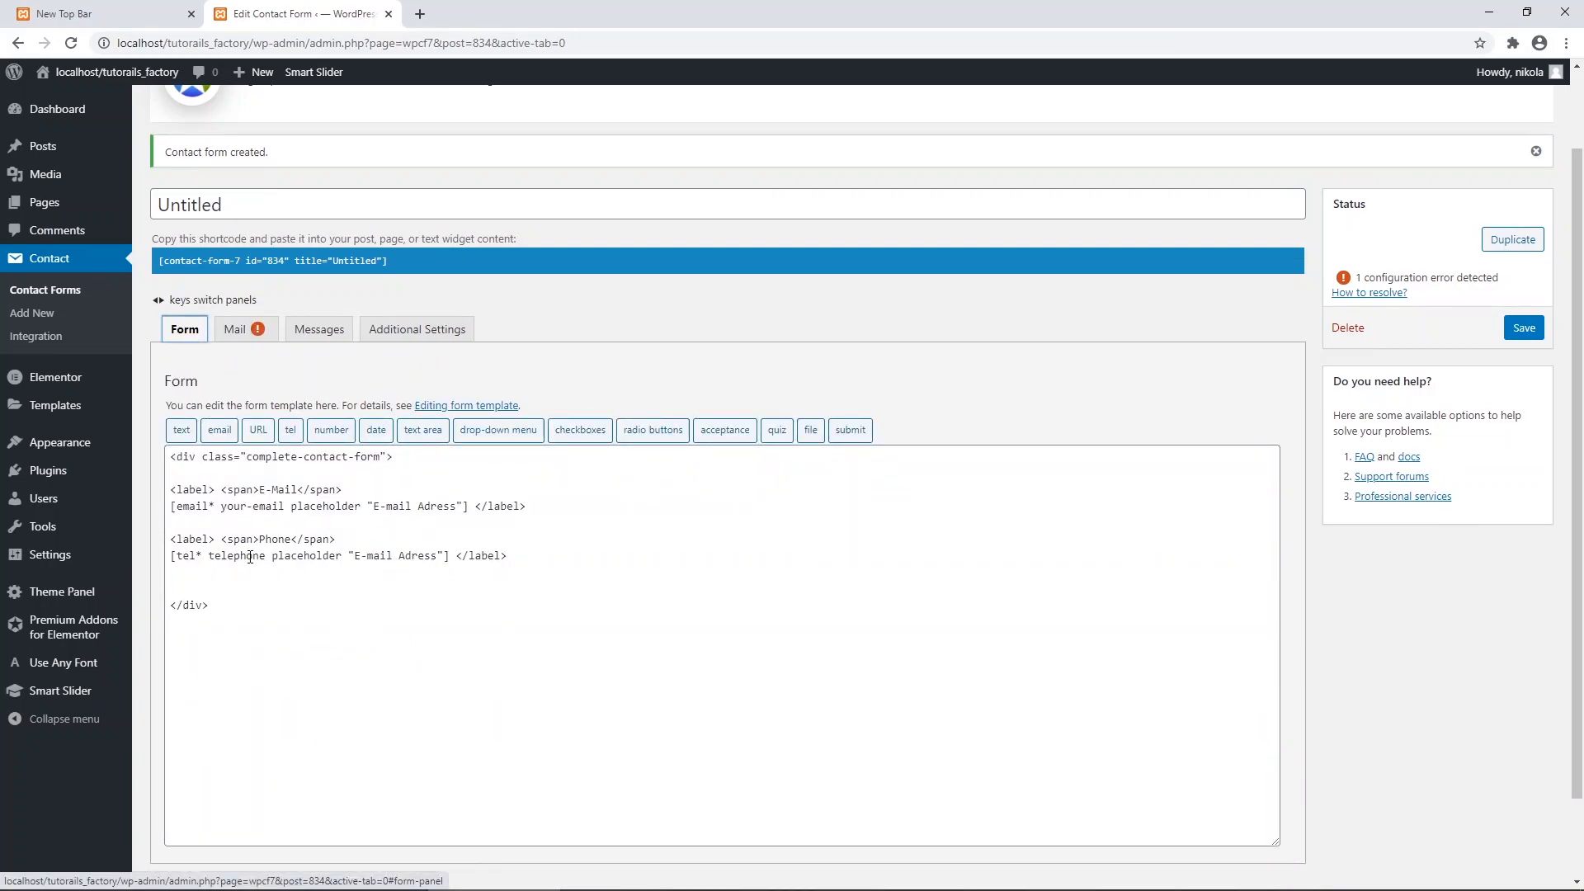
pyautogui.click(355, 555)
pyautogui.moveTo(259, 538); pyautogui.dragTo(445, 559)
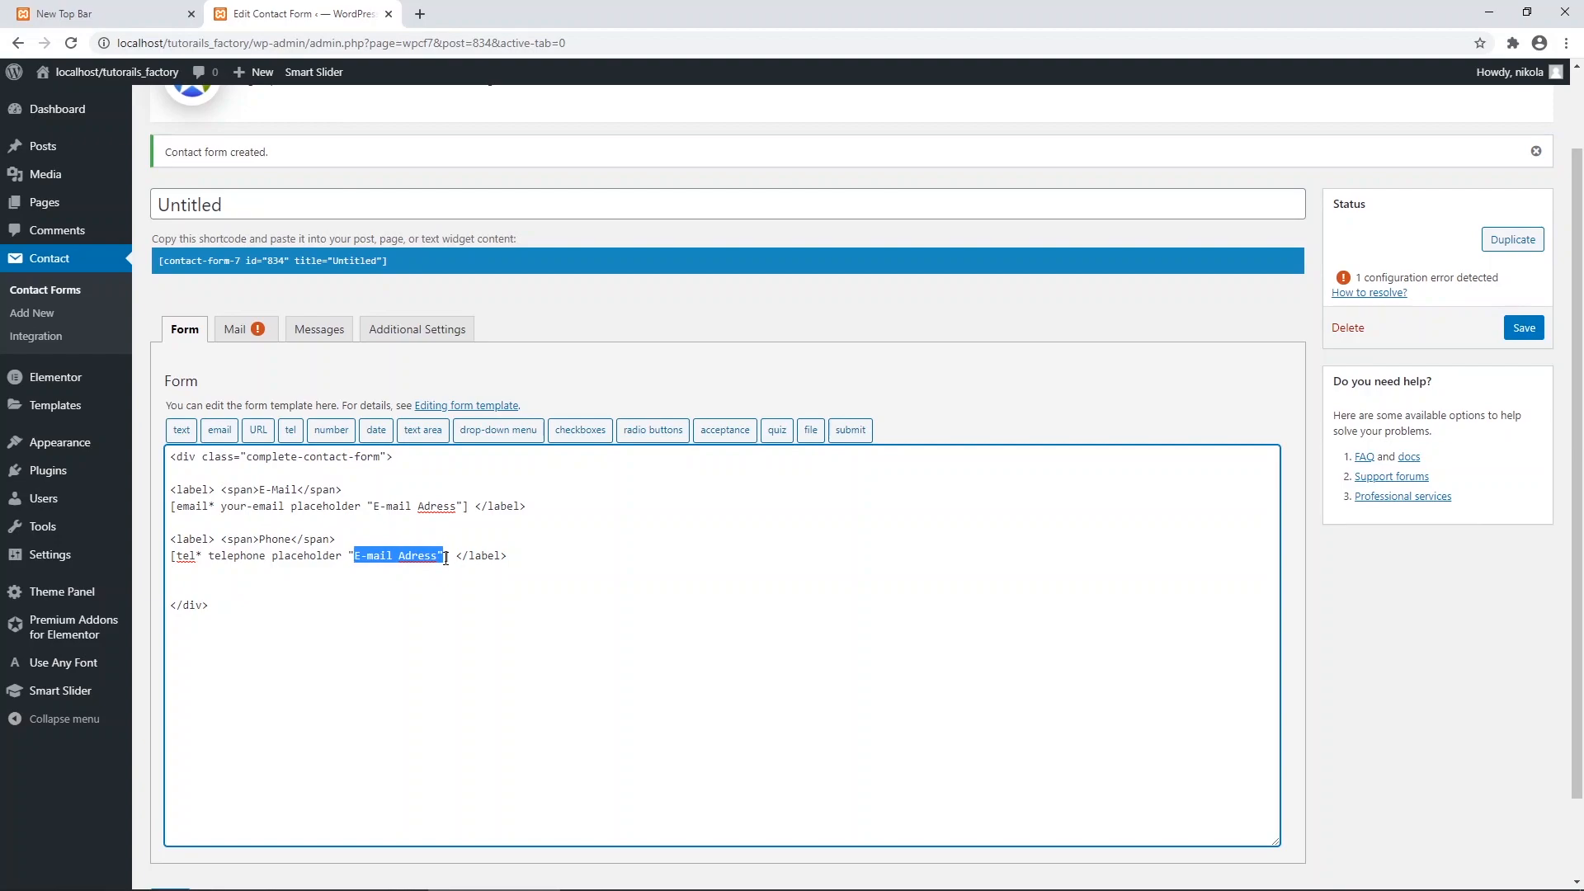
pyautogui.hotkey('shift', 'Left')
pyautogui.write('Your Phone')
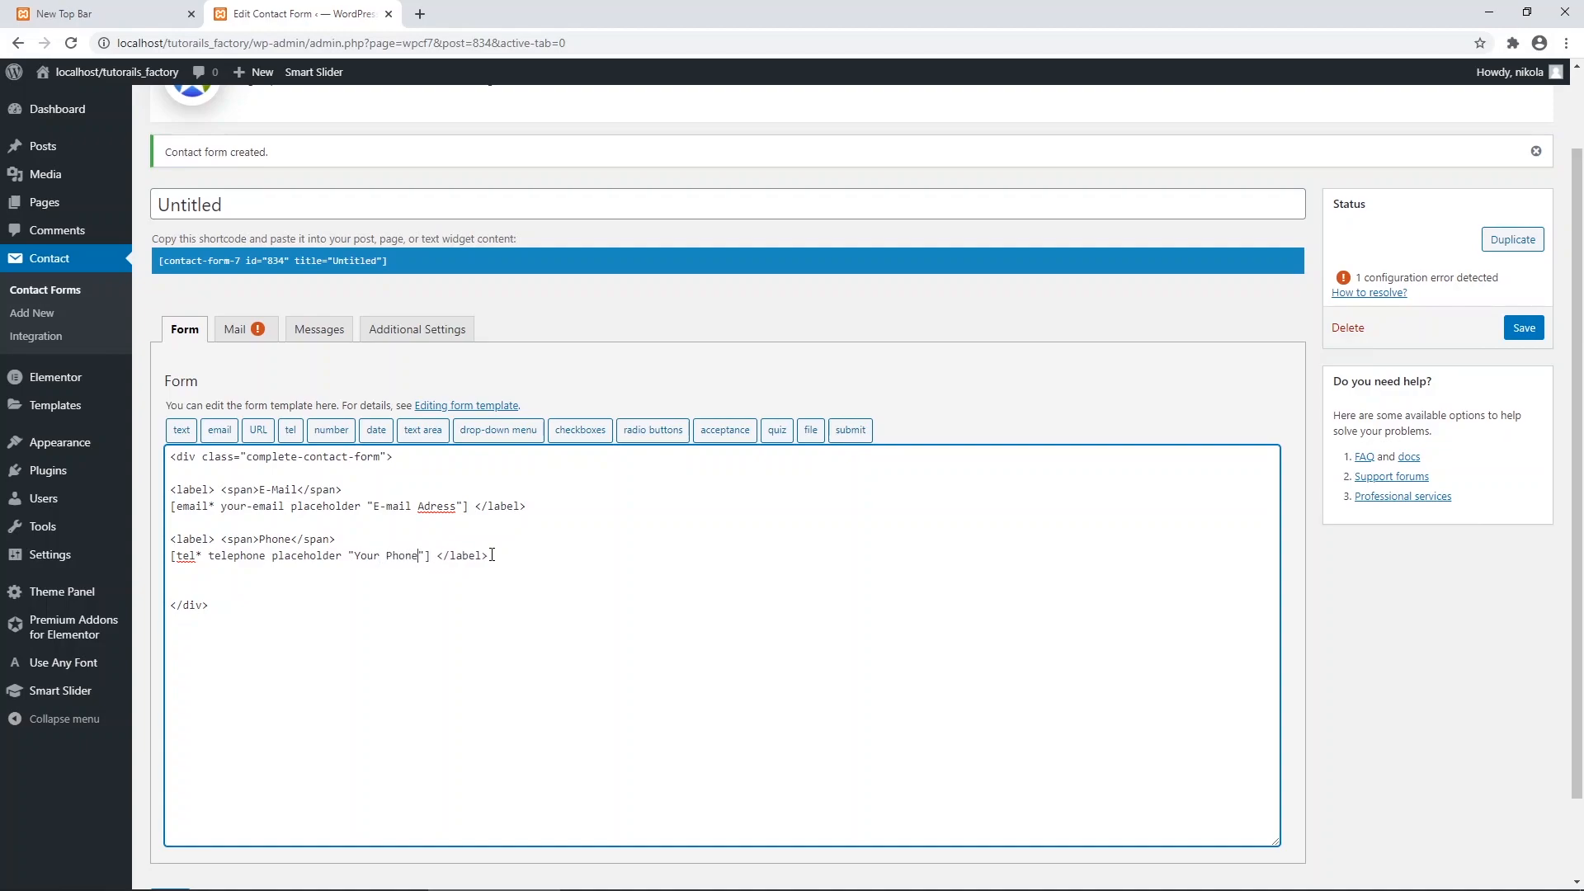
# Duplicate the Phone label block below itself and add blank lines before the closing </div>.
pyautogui.click(59, 14)
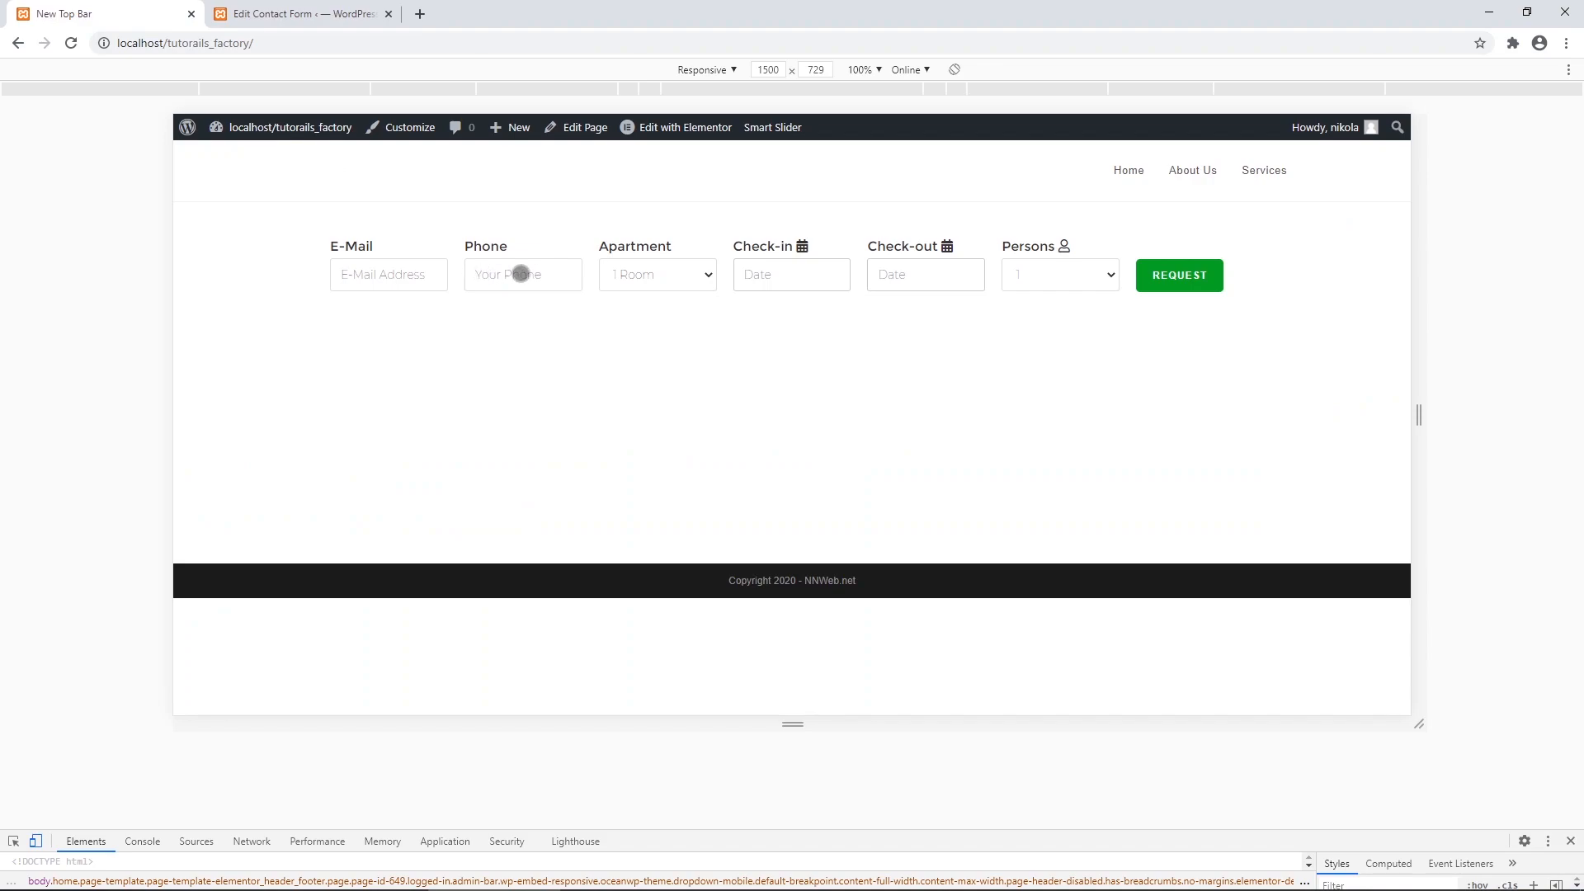
pyautogui.click(278, 14)
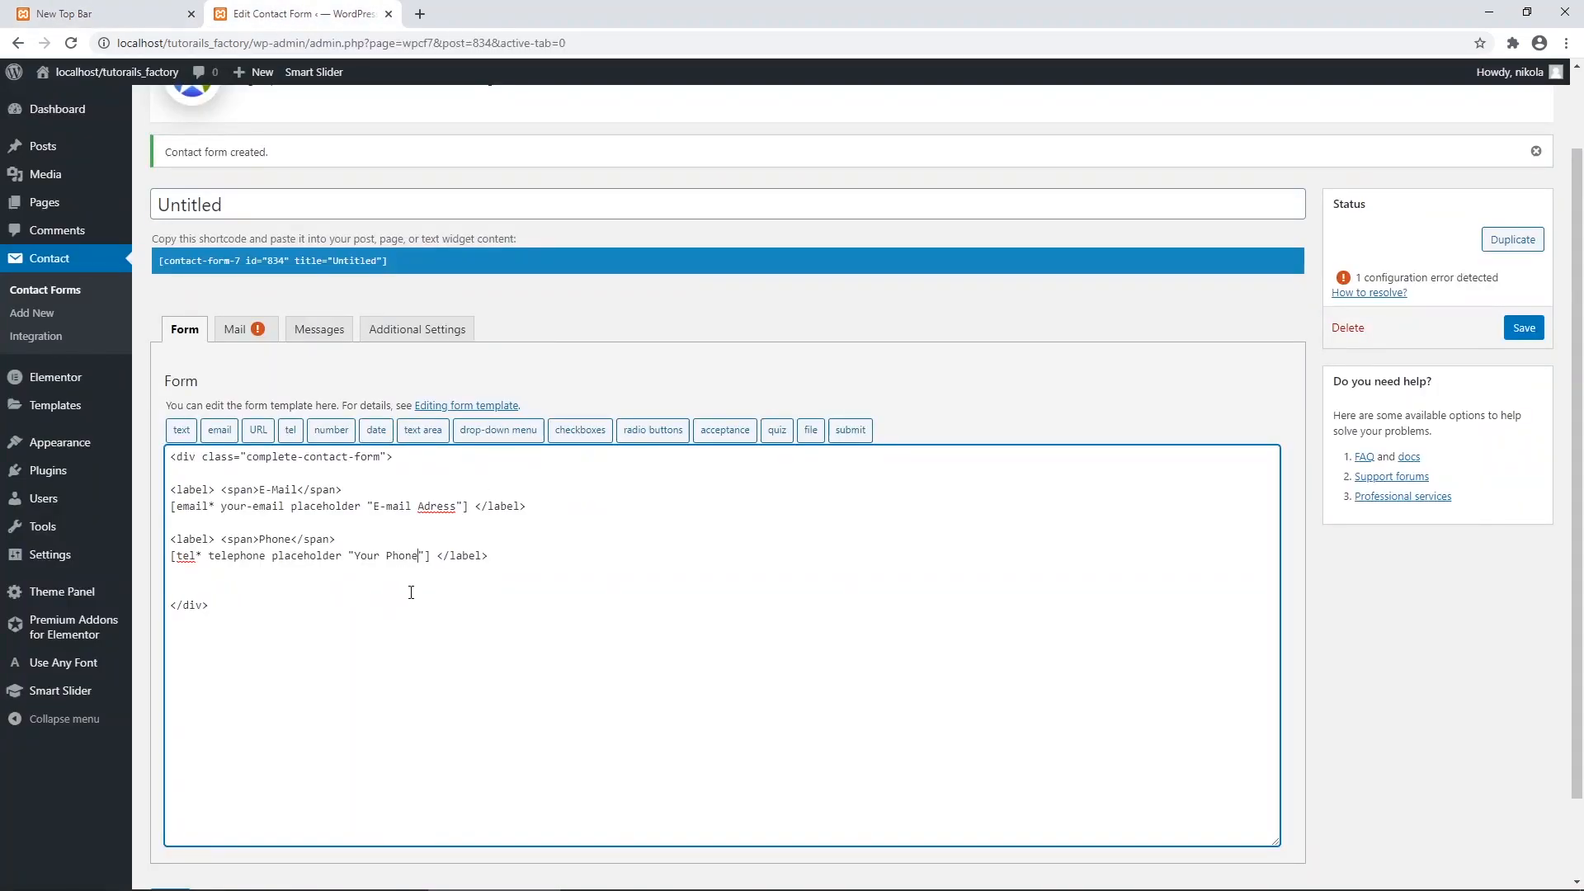
pyautogui.moveTo(560, 564); pyautogui.dragTo(169, 540)
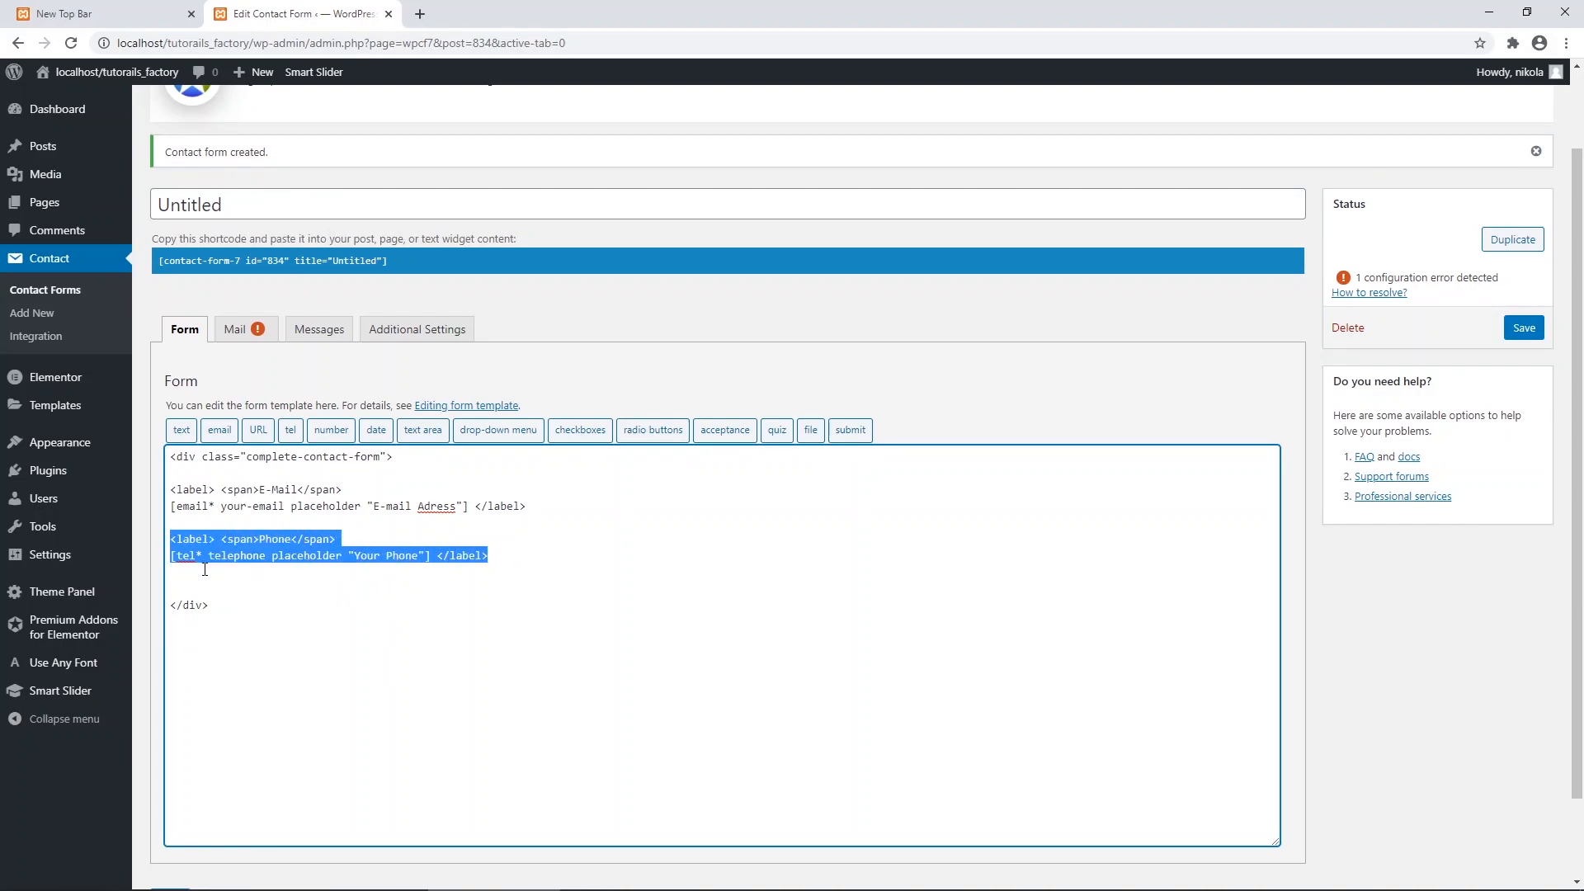
pyautogui.hotkey('ctrl', 'c')
pyautogui.click(210, 586)
pyautogui.hotkey('ctrl', 'v')
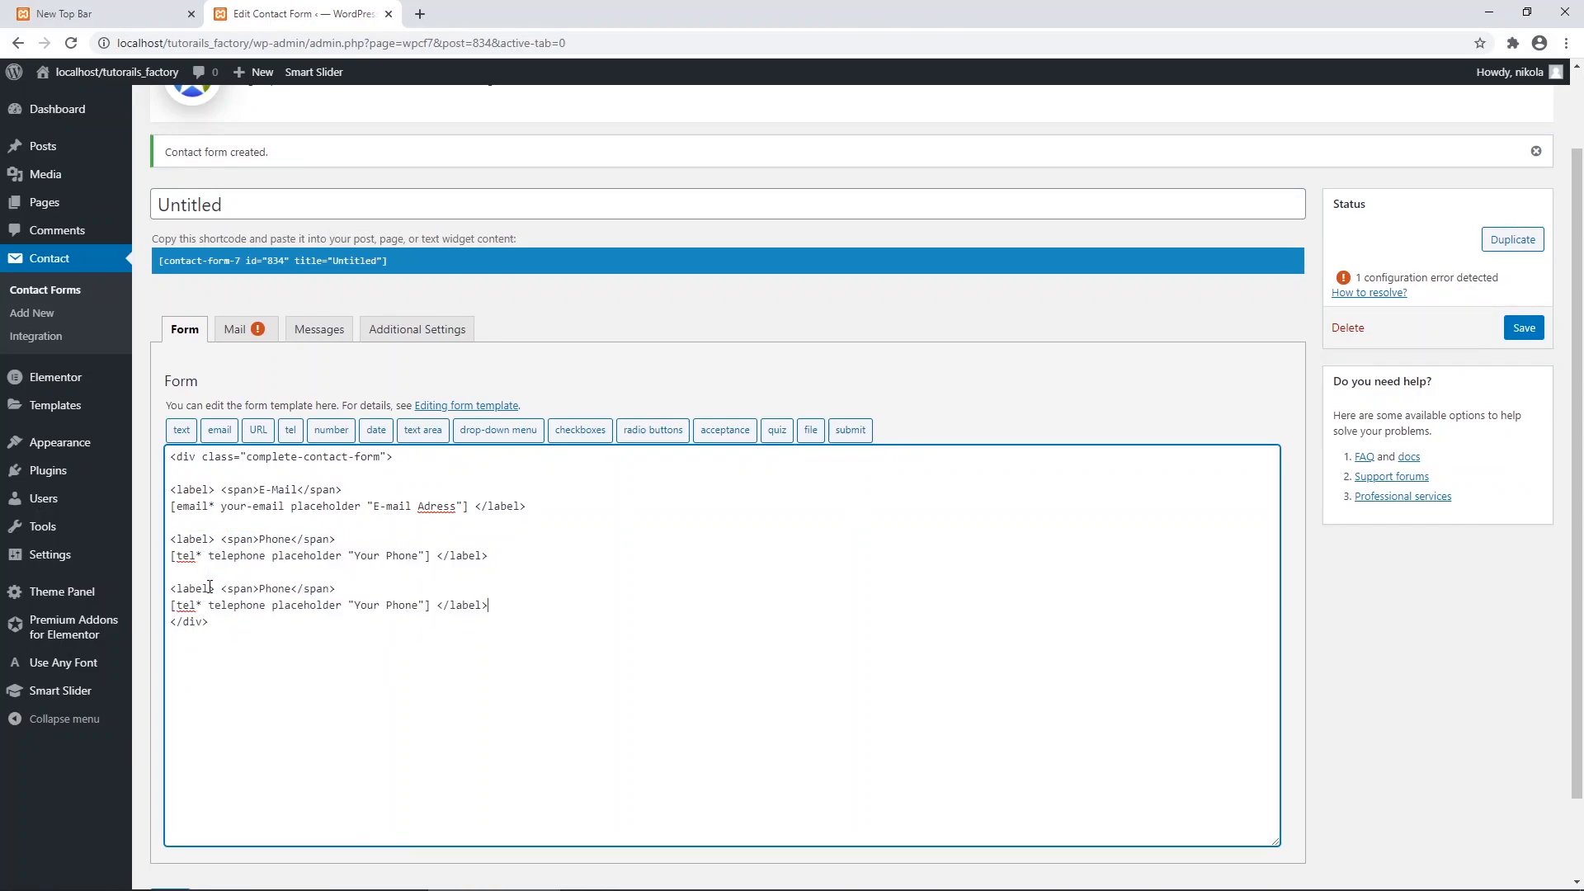
pyautogui.press('Return')
pyautogui.press('Return')
pyautogui.press('Return')
pyautogui.press('Return')
pyautogui.press('Return')
pyautogui.press('Return')
pyautogui.press('Return')
pyautogui.press('Return')
pyautogui.press('Return')
pyautogui.press('Return')
pyautogui.press('Return')
pyautogui.press('Return')
pyautogui.press('Return')
# Label the duplicated block "Apartmen" and change its tag to select* with the field name apartment.
pyautogui.moveTo(259, 588); pyautogui.dragTo(294, 590)
pyautogui.write('Apartmen')
pyautogui.moveTo(196, 607); pyautogui.dragTo(179, 612)
pyautogui.write('s')
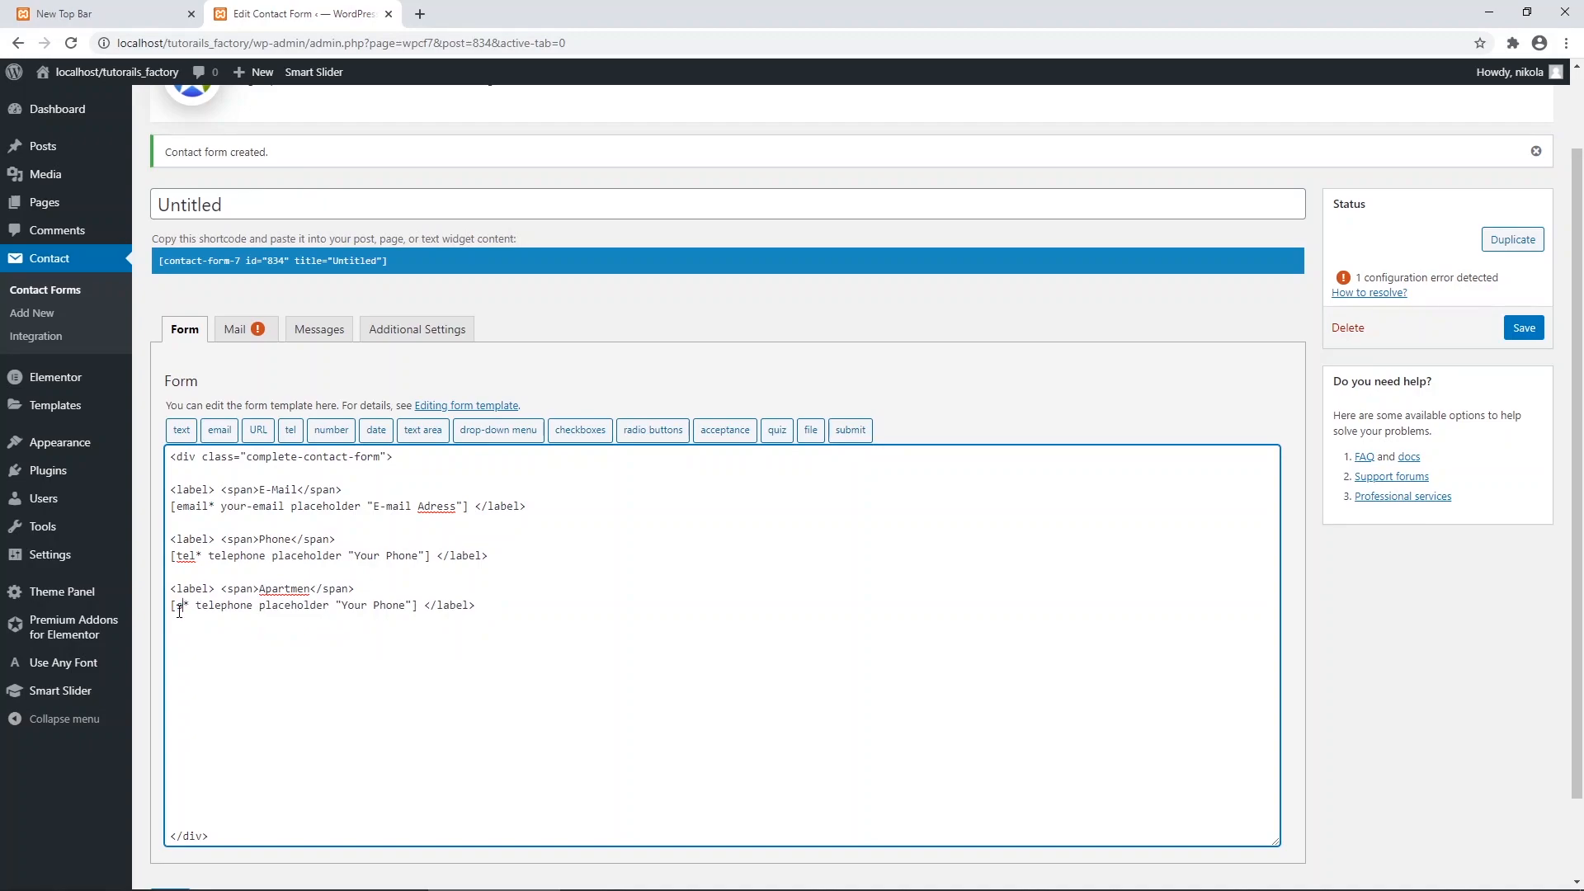
pyautogui.write('elect')
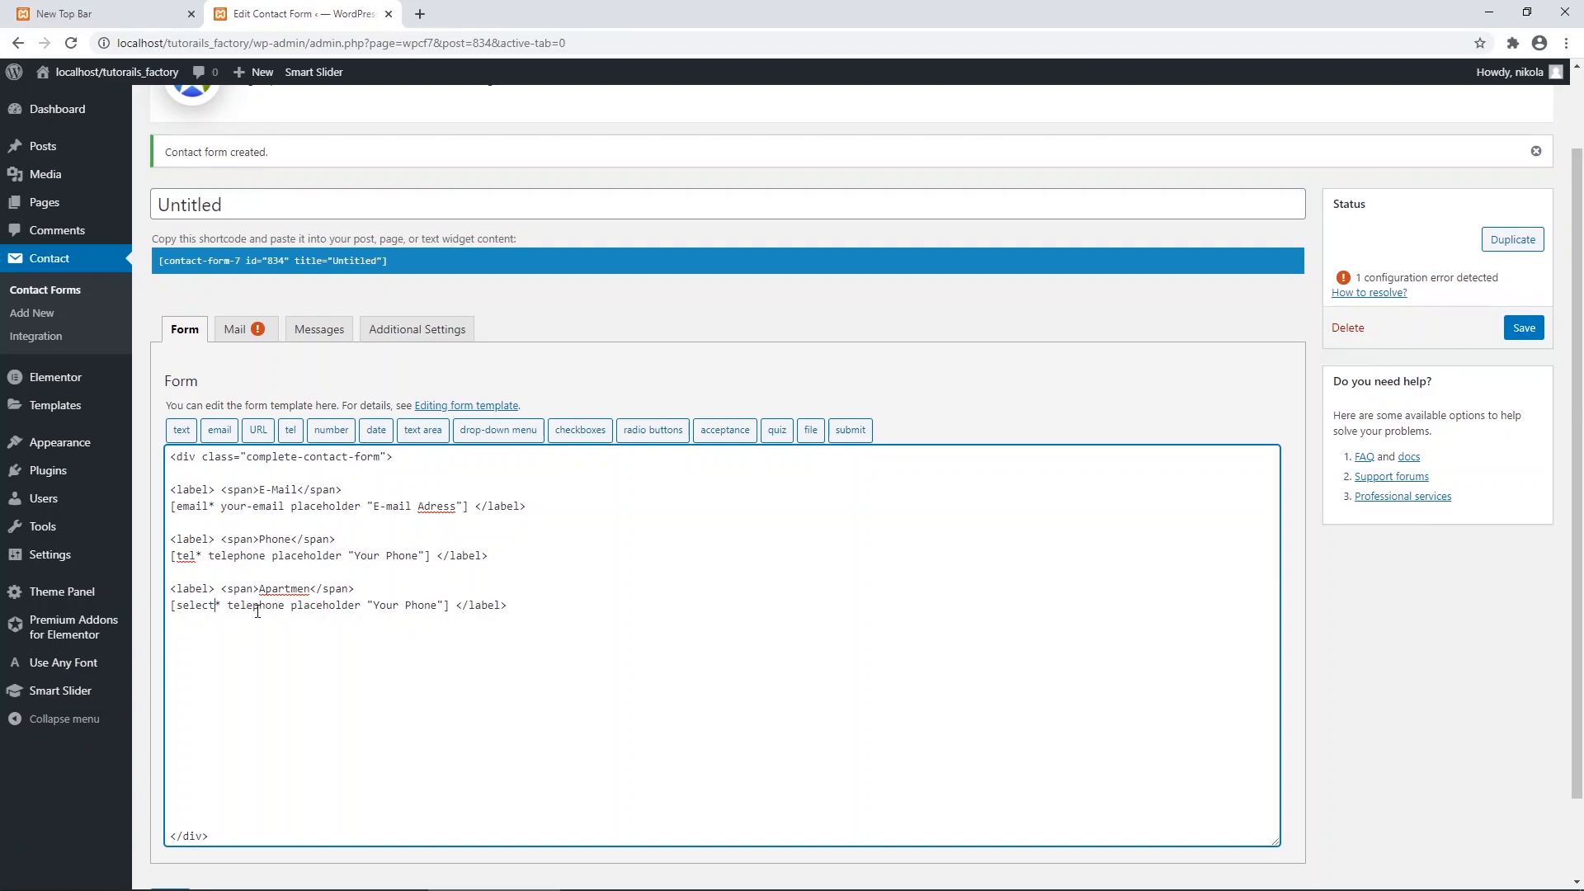
pyautogui.moveTo(227, 608); pyautogui.dragTo(285, 608)
pyautogui.write('apartment')
# Replace the apartment field's placeholder text with the options "1 Room" "2 Rooms" "3 Rooms" "4 Rooms".
pyautogui.moveTo(375, 609); pyautogui.dragTo(439, 607)
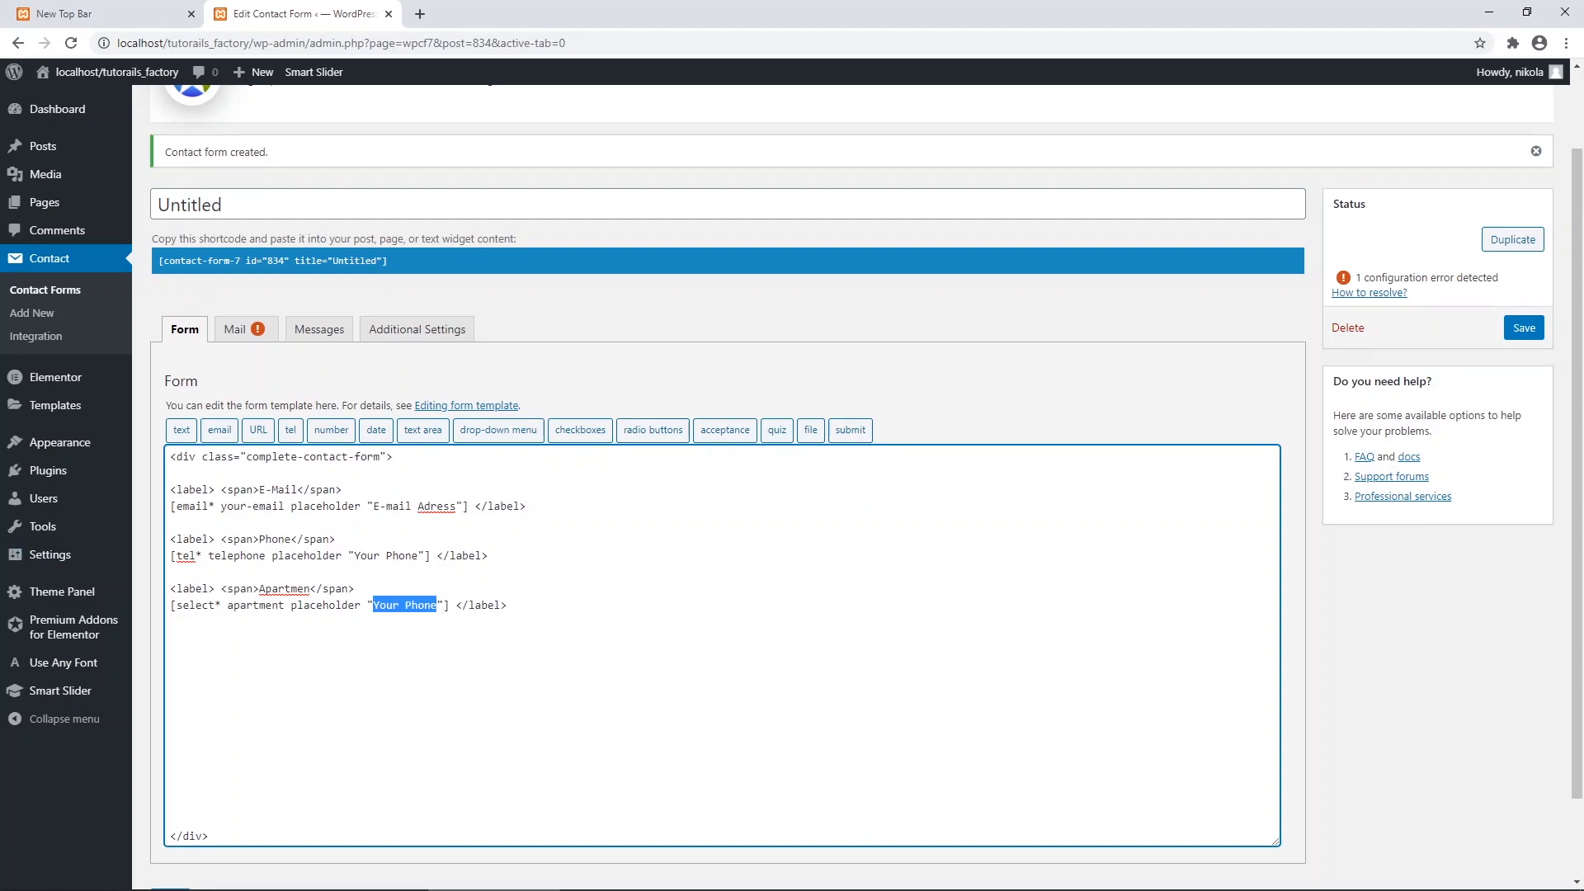
pyautogui.hotkey('alt', 'Tab')
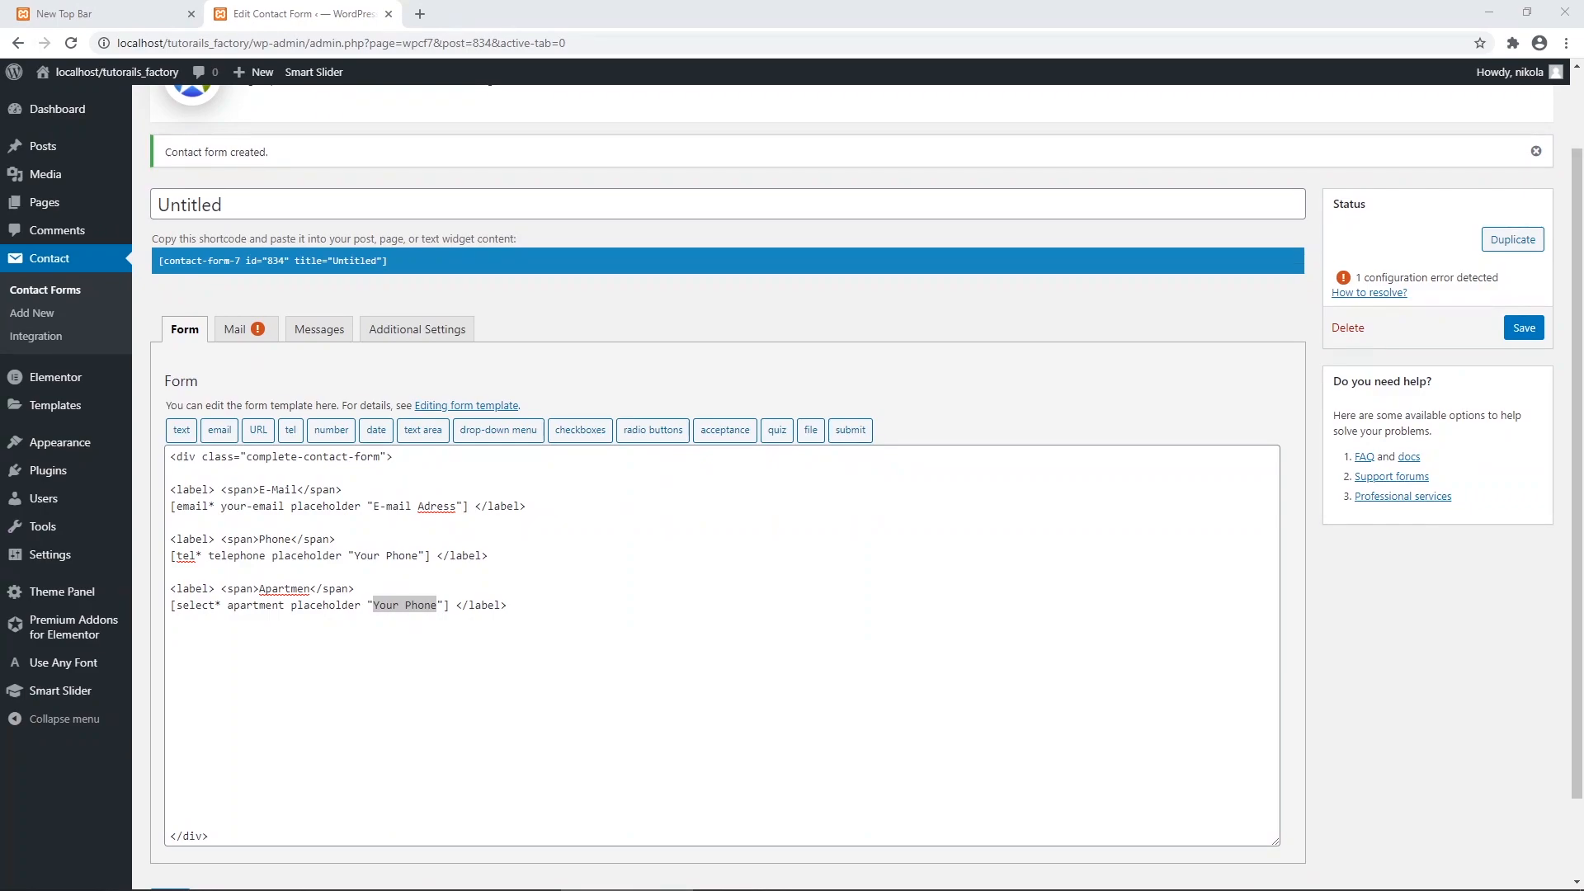
pyautogui.click(360, 606)
pyautogui.moveTo(367, 606); pyautogui.dragTo(444, 606)
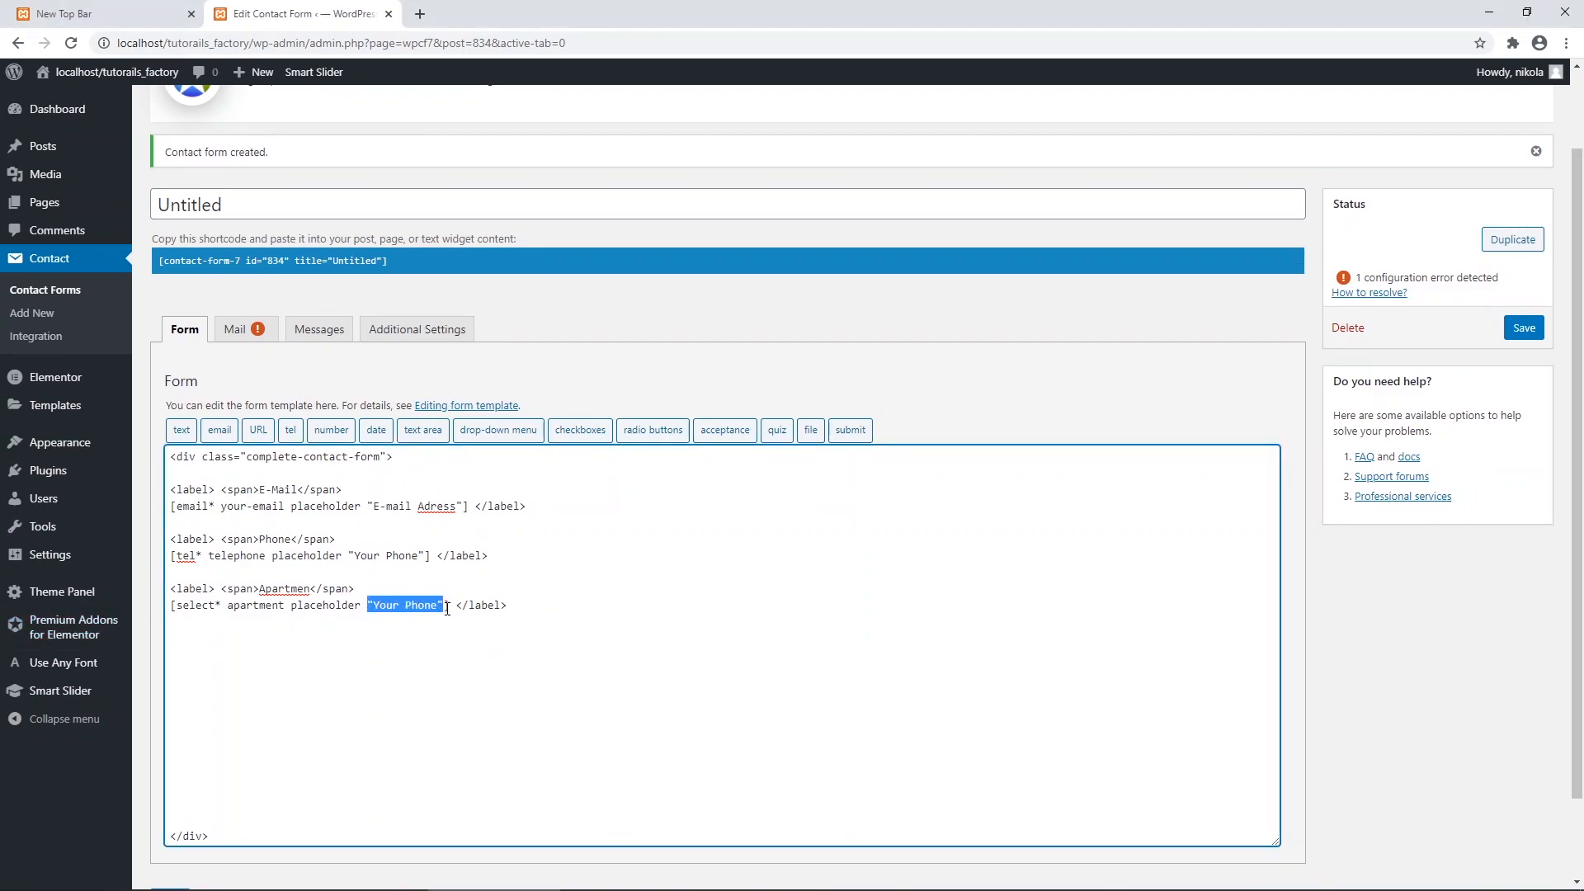
pyautogui.hotkey('ctrl', 'v')
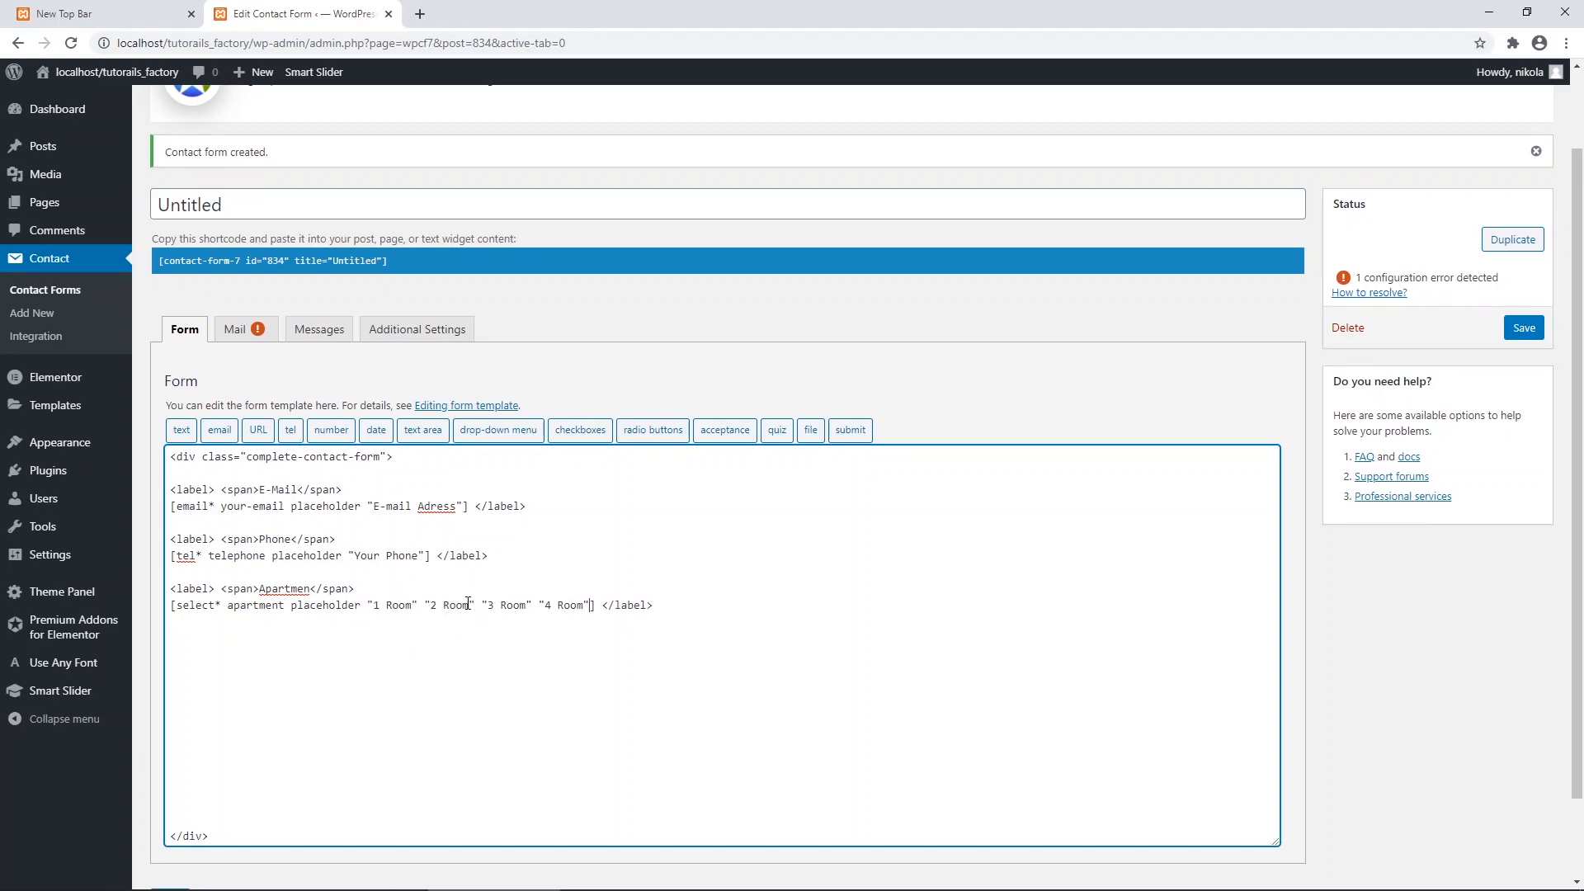
pyautogui.write('s')
pyautogui.click(538, 607)
pyautogui.write('s')
pyautogui.click(599, 605)
pyautogui.write('s')
pyautogui.moveTo(704, 611); pyautogui.dragTo(481, 611)
pyautogui.click(481, 637)
# Copy the Phone label block below the apartment block and label the copy "Check-in".
pyautogui.moveTo(506, 553); pyautogui.dragTo(170, 538)
pyautogui.click(214, 628)
pyautogui.press('Return')
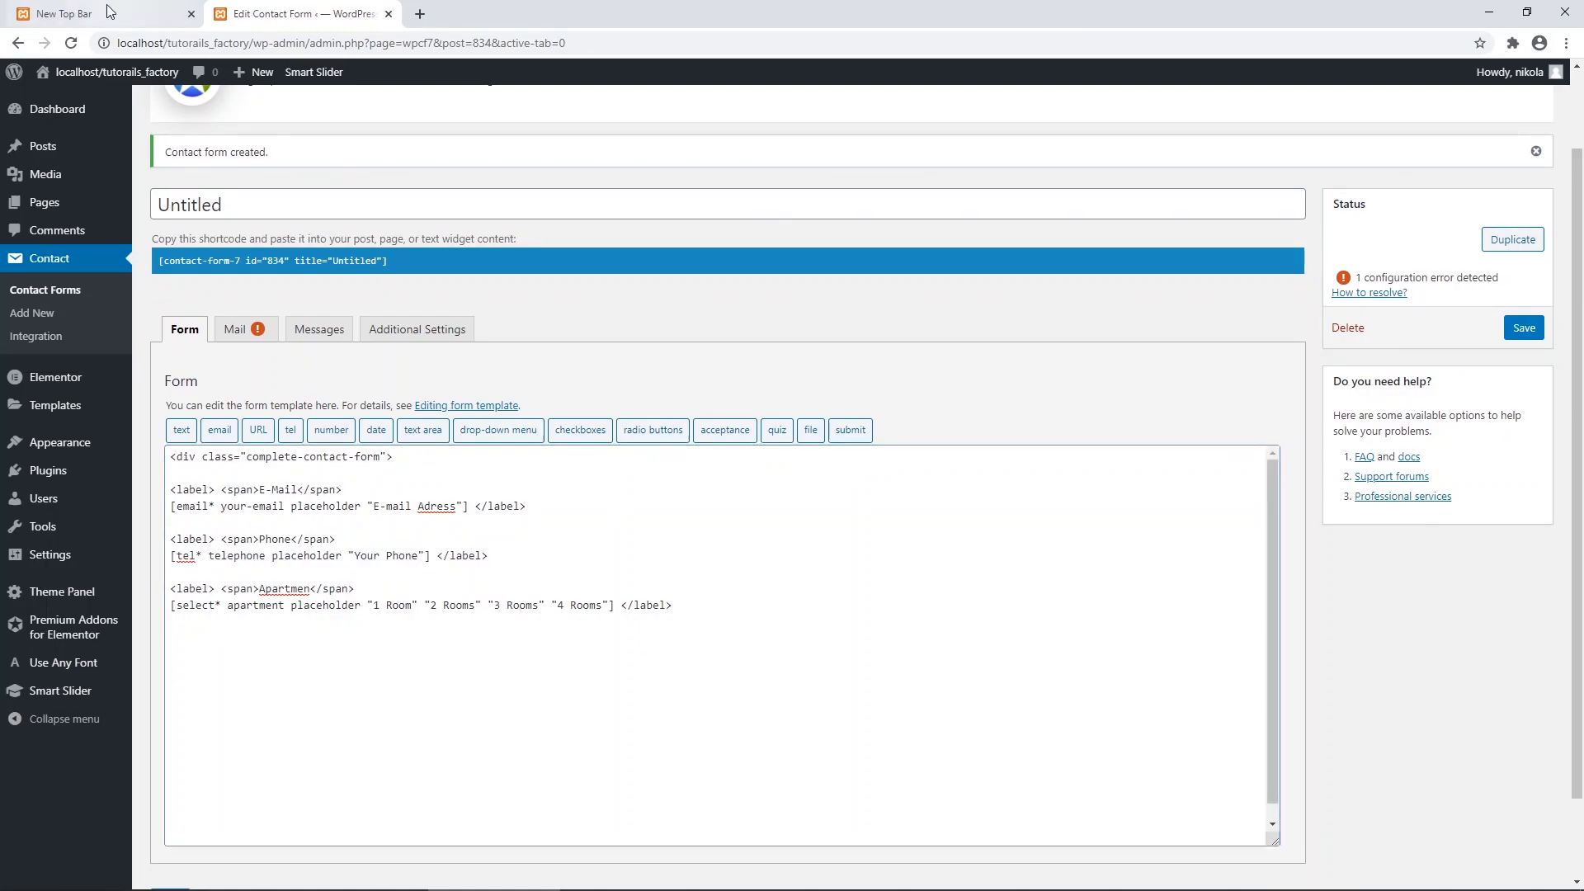
pyautogui.click(106, 5)
pyautogui.click(321, 21)
pyautogui.hotkey('ctrl', 'v')
pyautogui.doubleClick(260, 638)
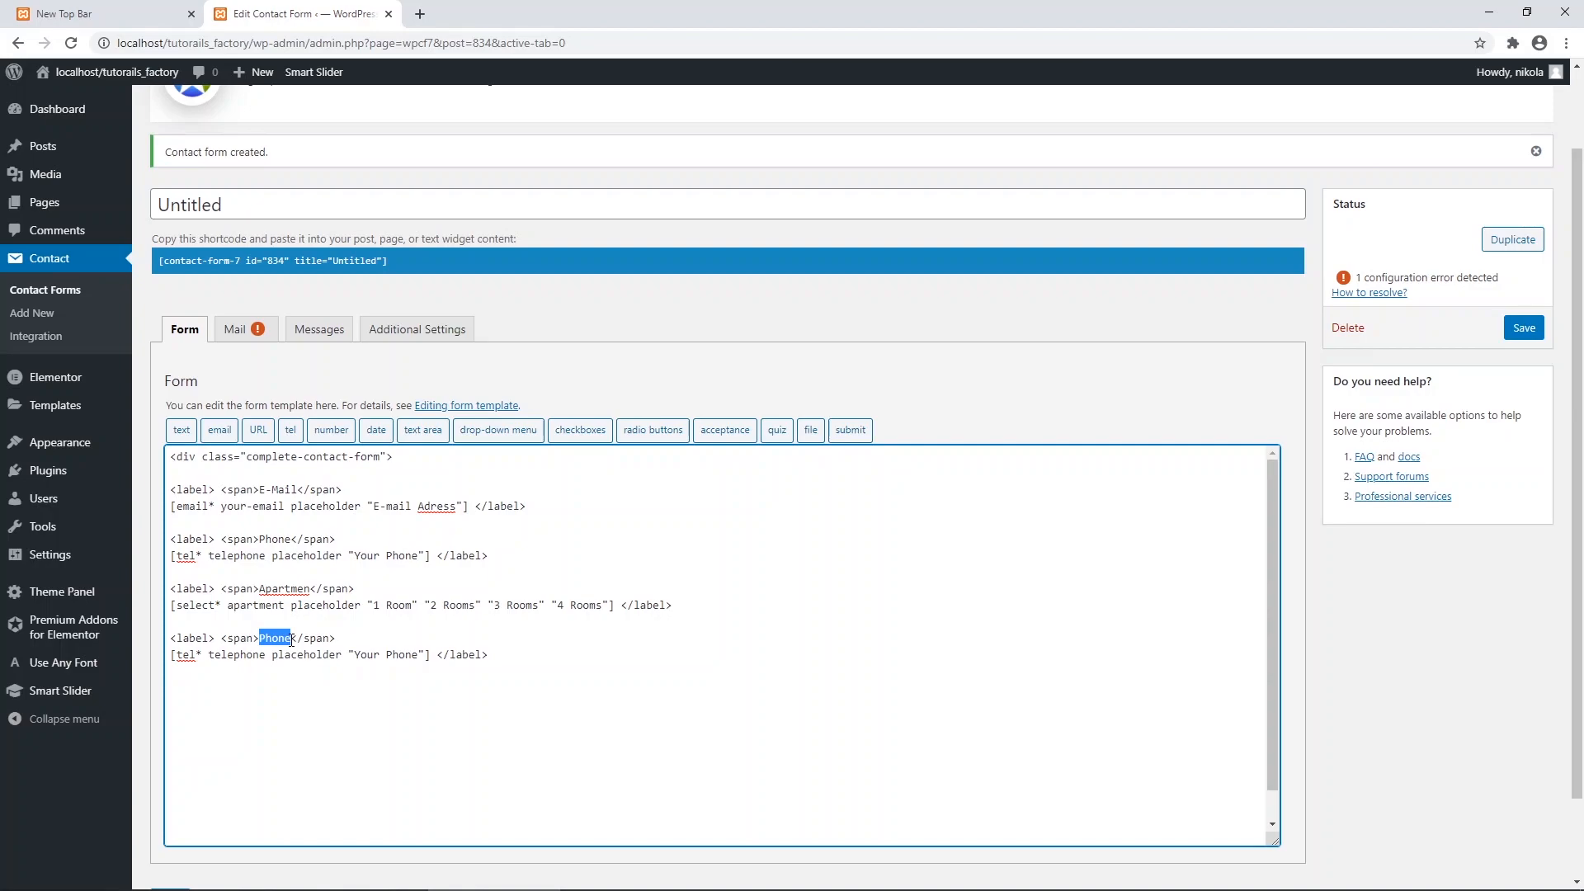
pyautogui.write('Chec')
pyautogui.press('BackSpace')
pyautogui.write('-in')
pyautogui.write('n')
pyautogui.hotkey('alt', 'Tab')
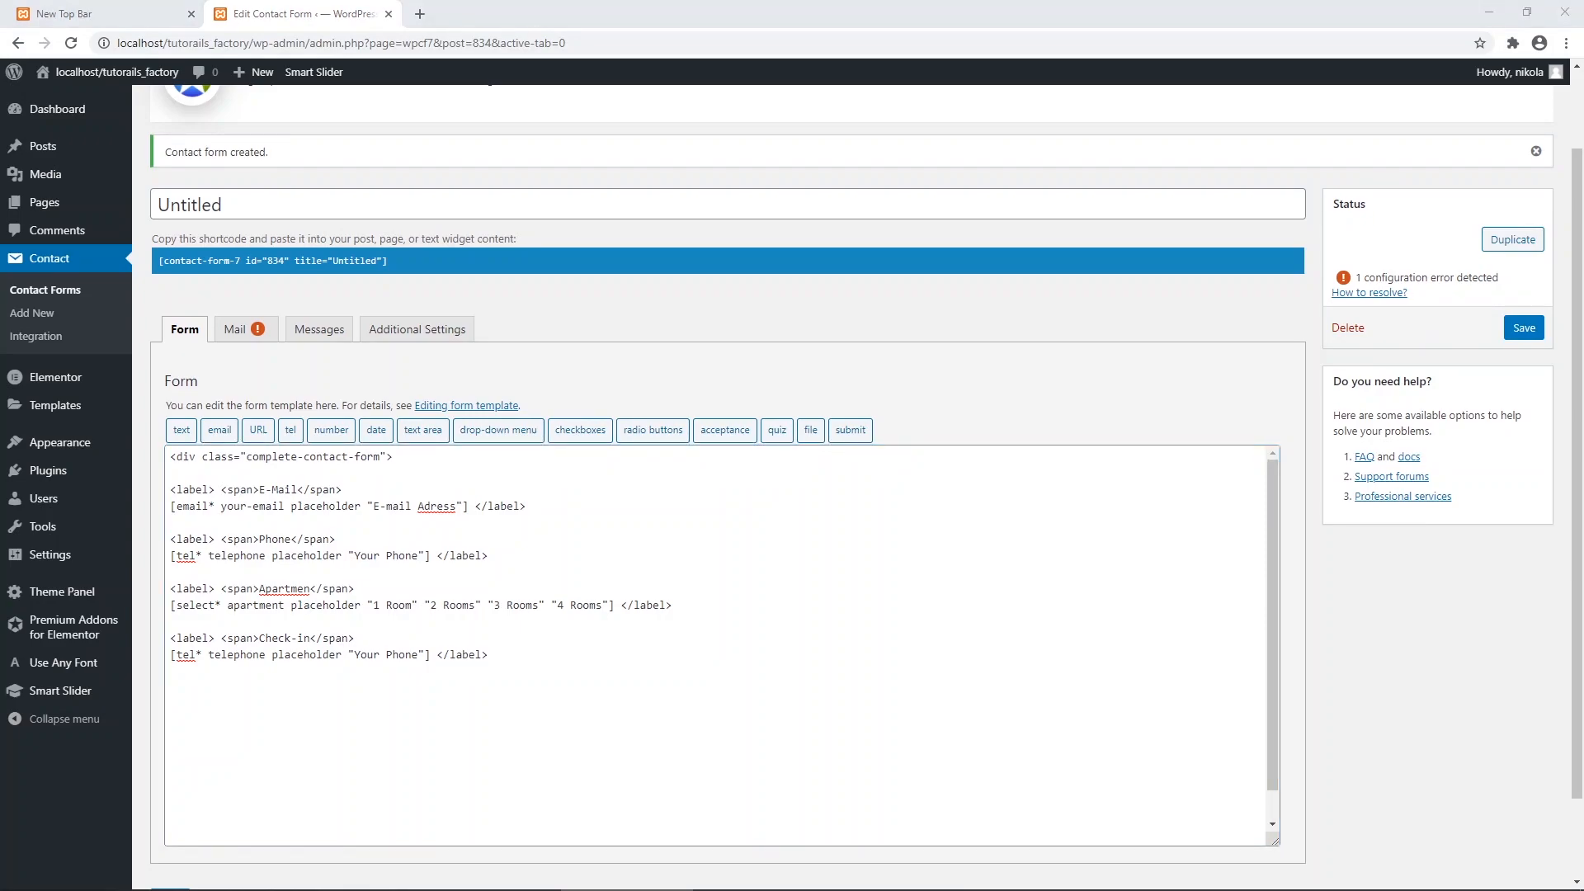
pyautogui.click(311, 590)
pyautogui.write('<i class="fas fa-calendar-alt"></i>')
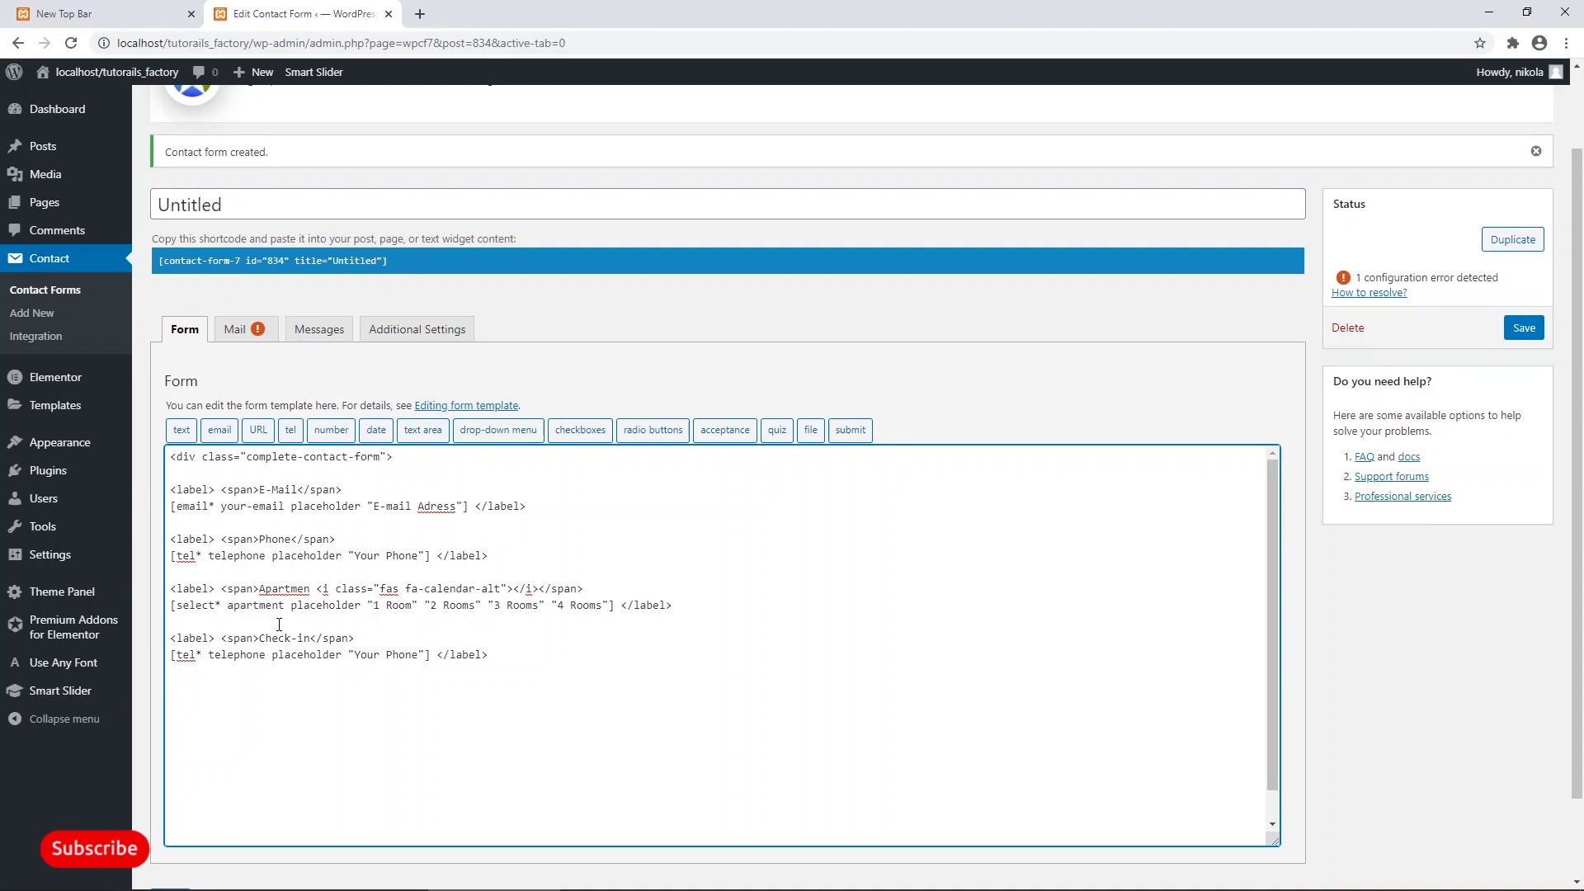
pyautogui.doubleClick(213, 607)
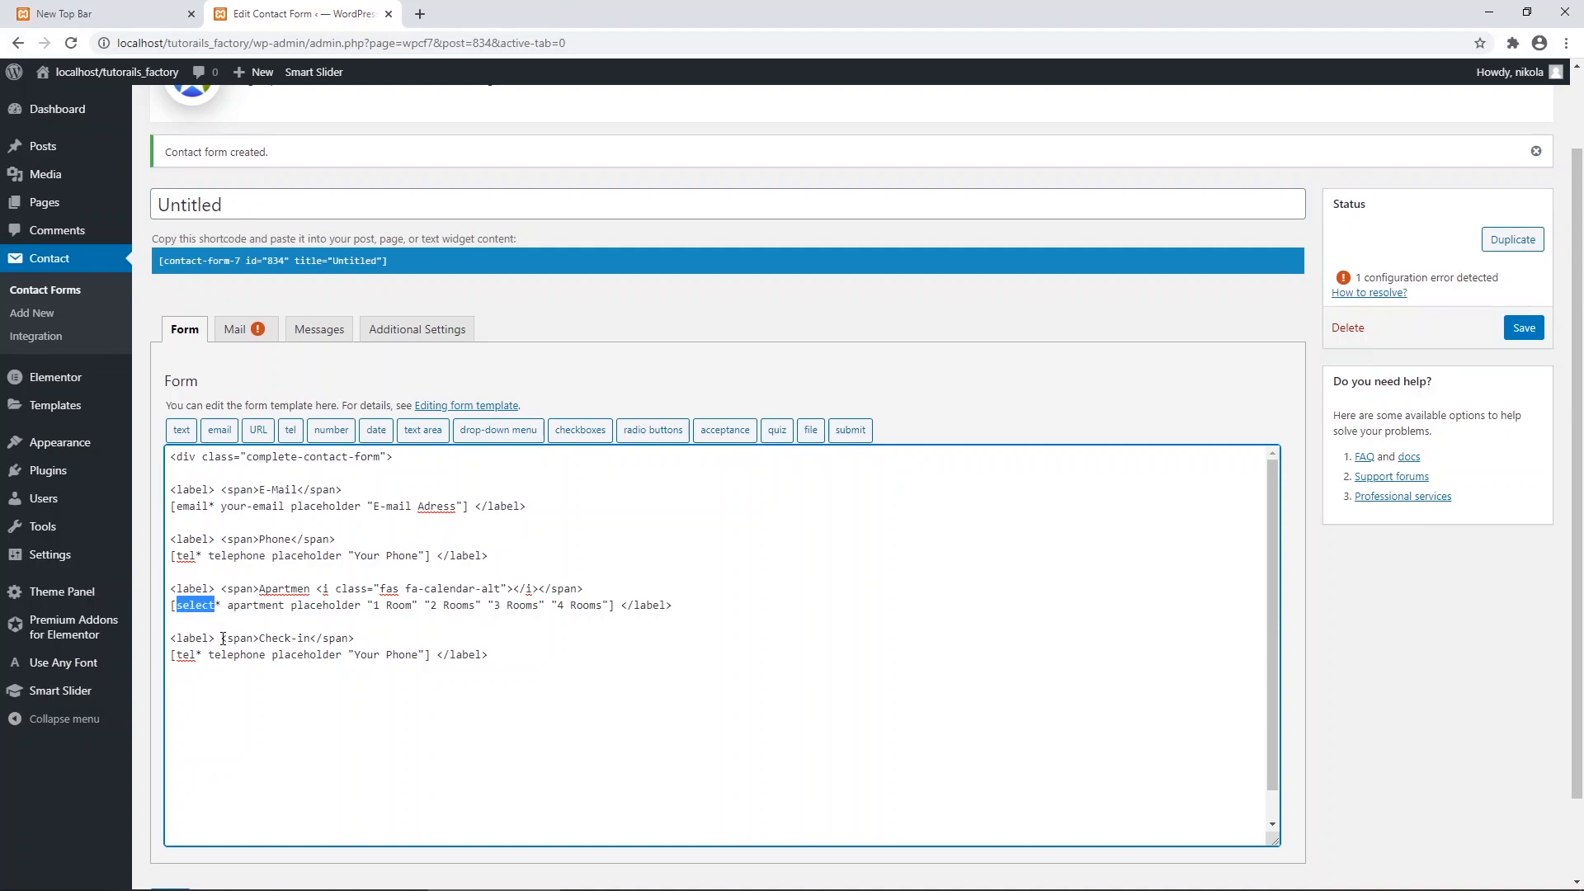
pyautogui.click(350, 591)
pyautogui.hotkey('ctrl', 'z')
pyautogui.hotkey('ctrl', 'z')
pyautogui.hotkey('ctrl', 'z')
pyautogui.hotkey('ctrl', 'z')
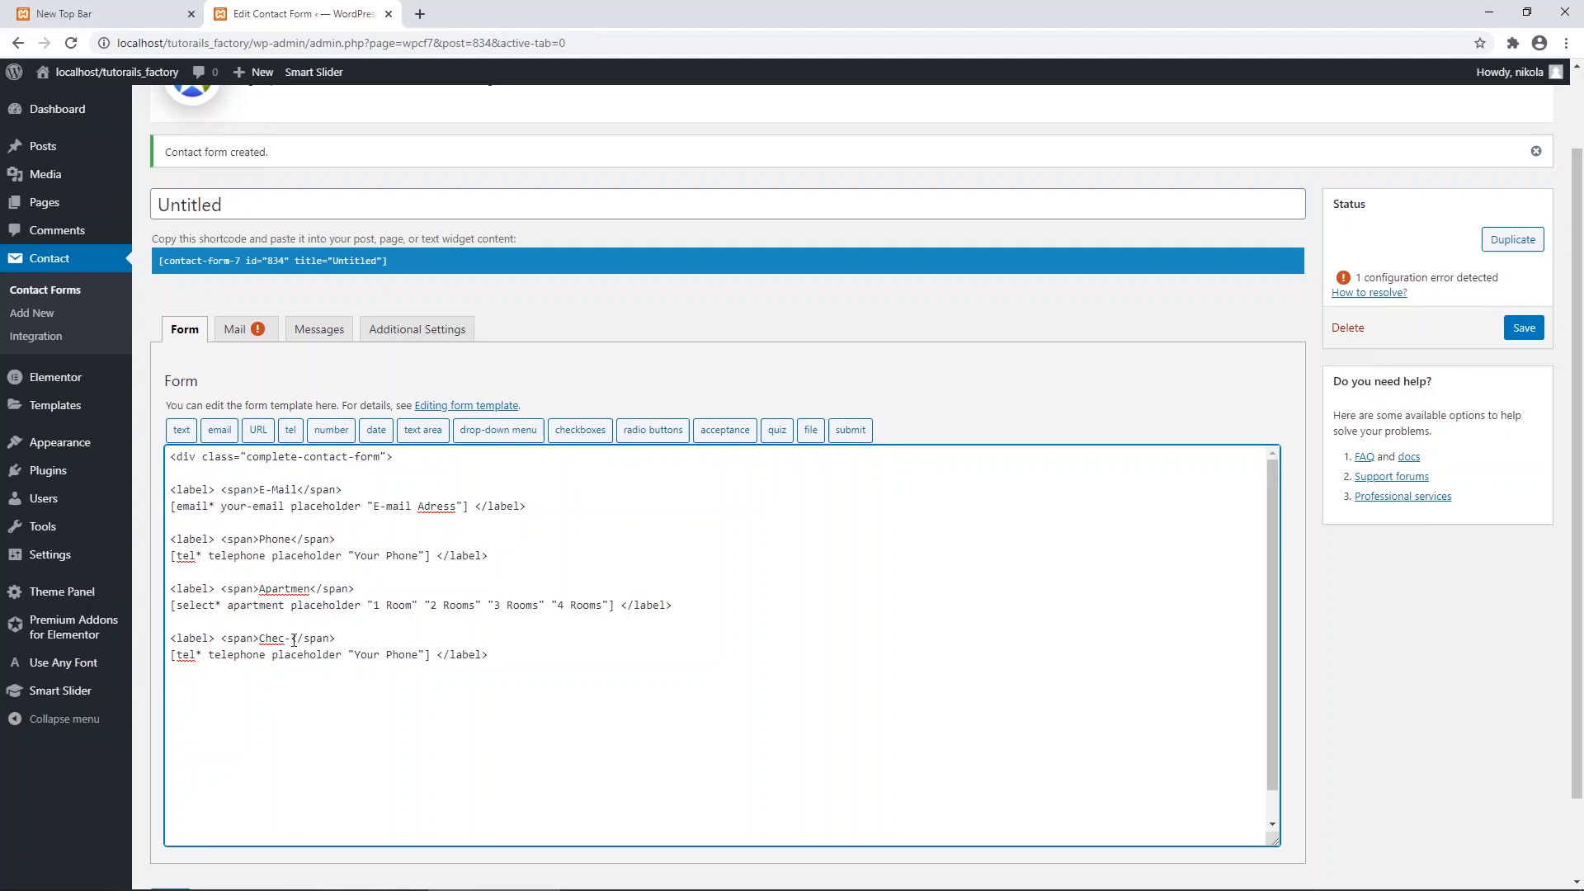
# Complete the last block's label as "Chec-in" and add the calendar icon <i class="fas fa-calendar-alt"></i> after it.
pyautogui.write('in')
pyautogui.hotkey('alt', 'Tab')
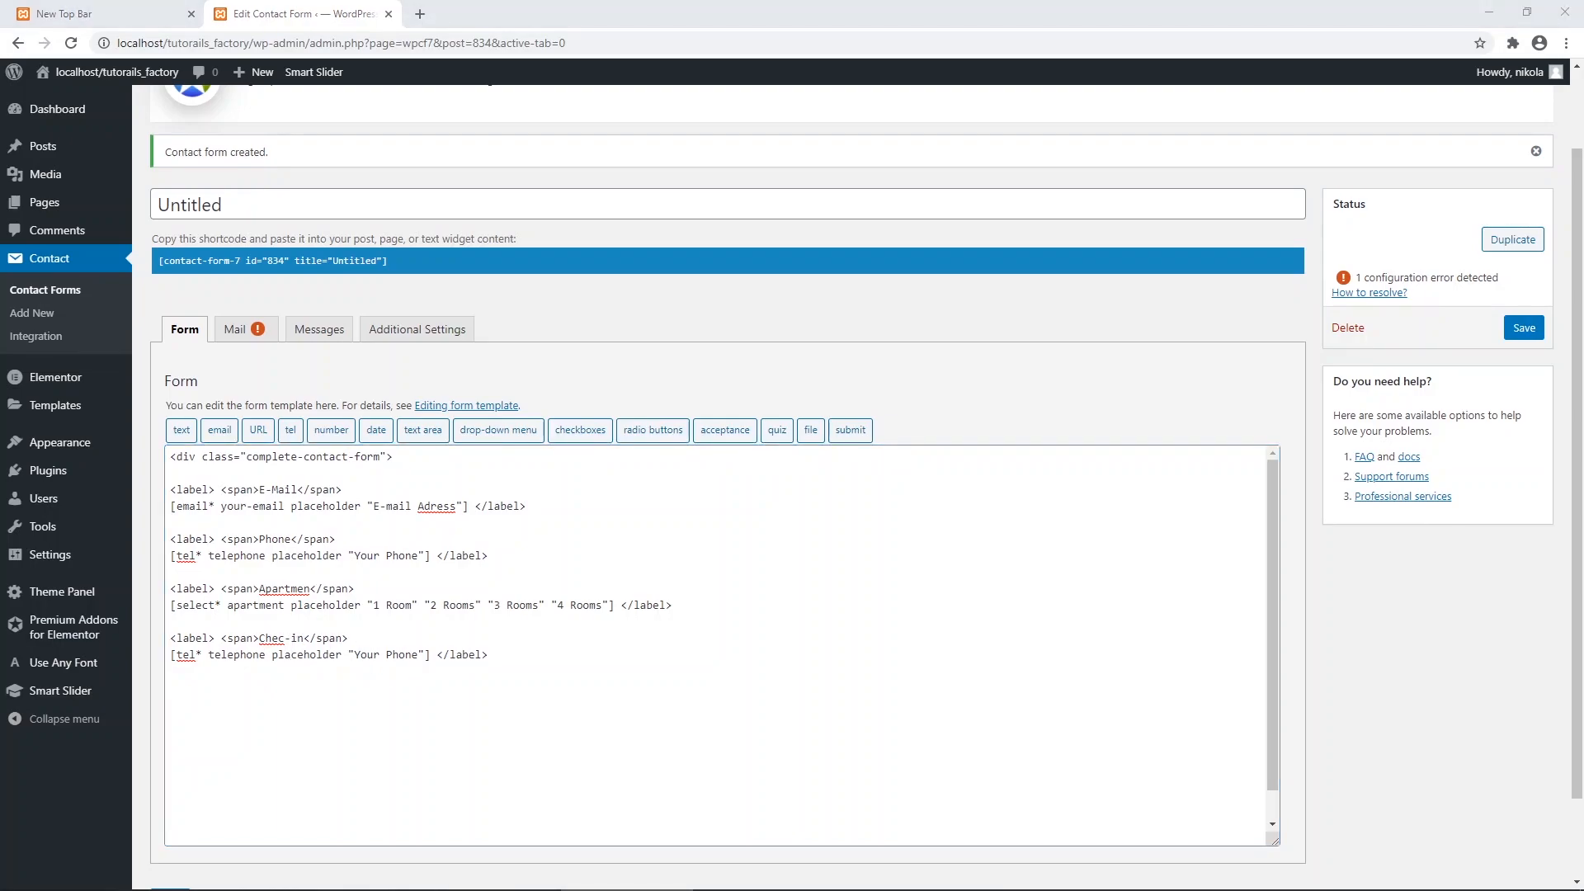
pyautogui.hotkey('alt', 'Tab')
pyautogui.write('<i class="fas fa-calendar-alt"></i>')
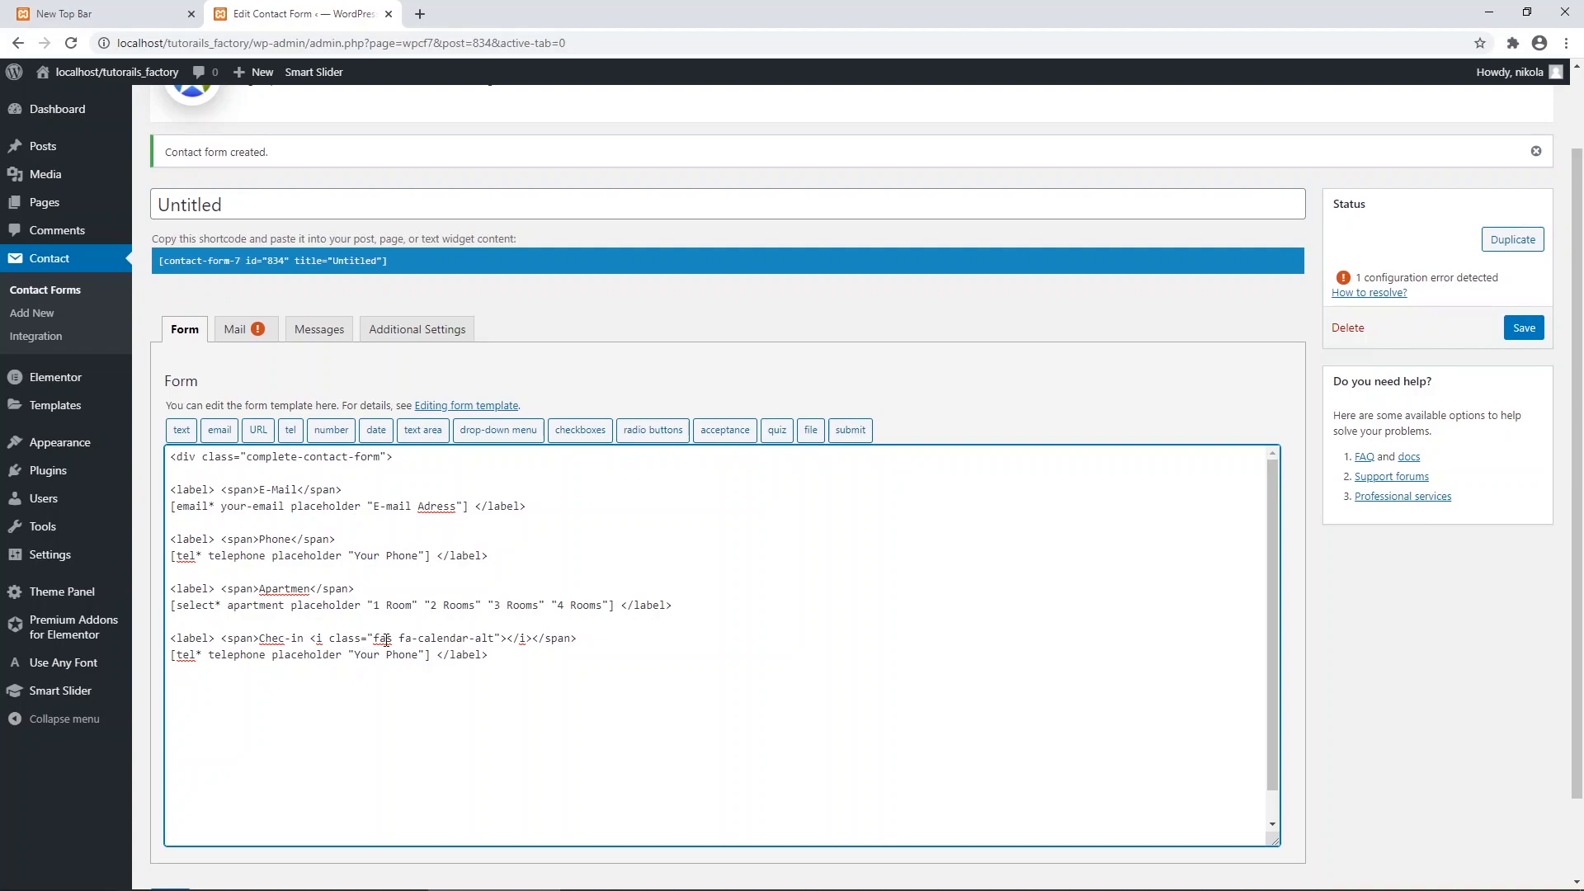
# Change the last block's tag type to text and correct its label to "Check-in".
pyautogui.hotkey('alt', 'Tab')
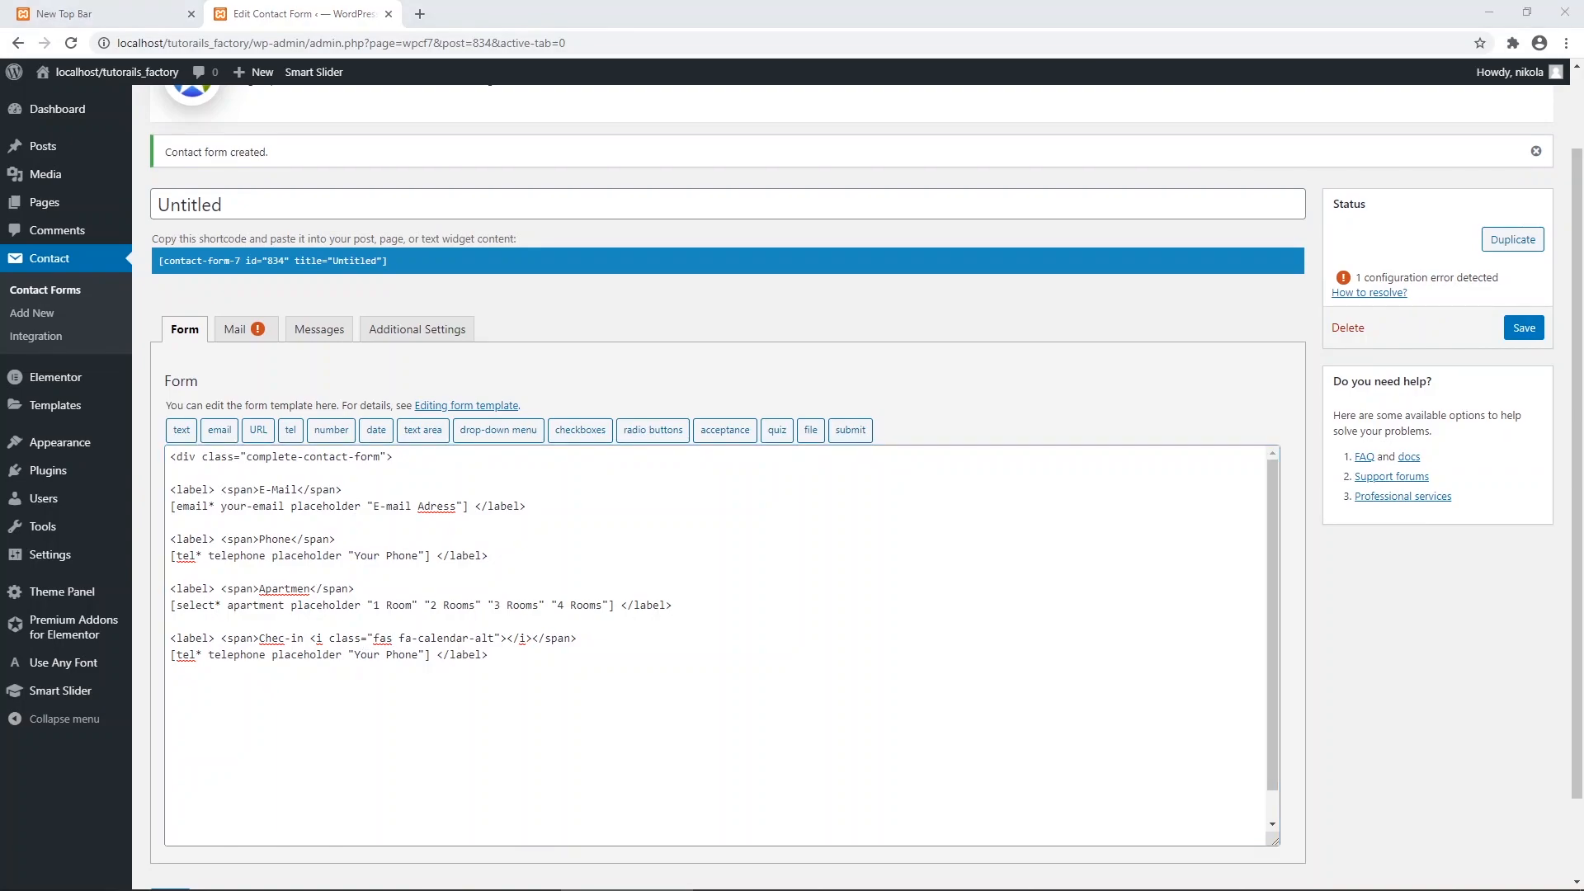
pyautogui.doubleClick(182, 656)
pyautogui.write('text')
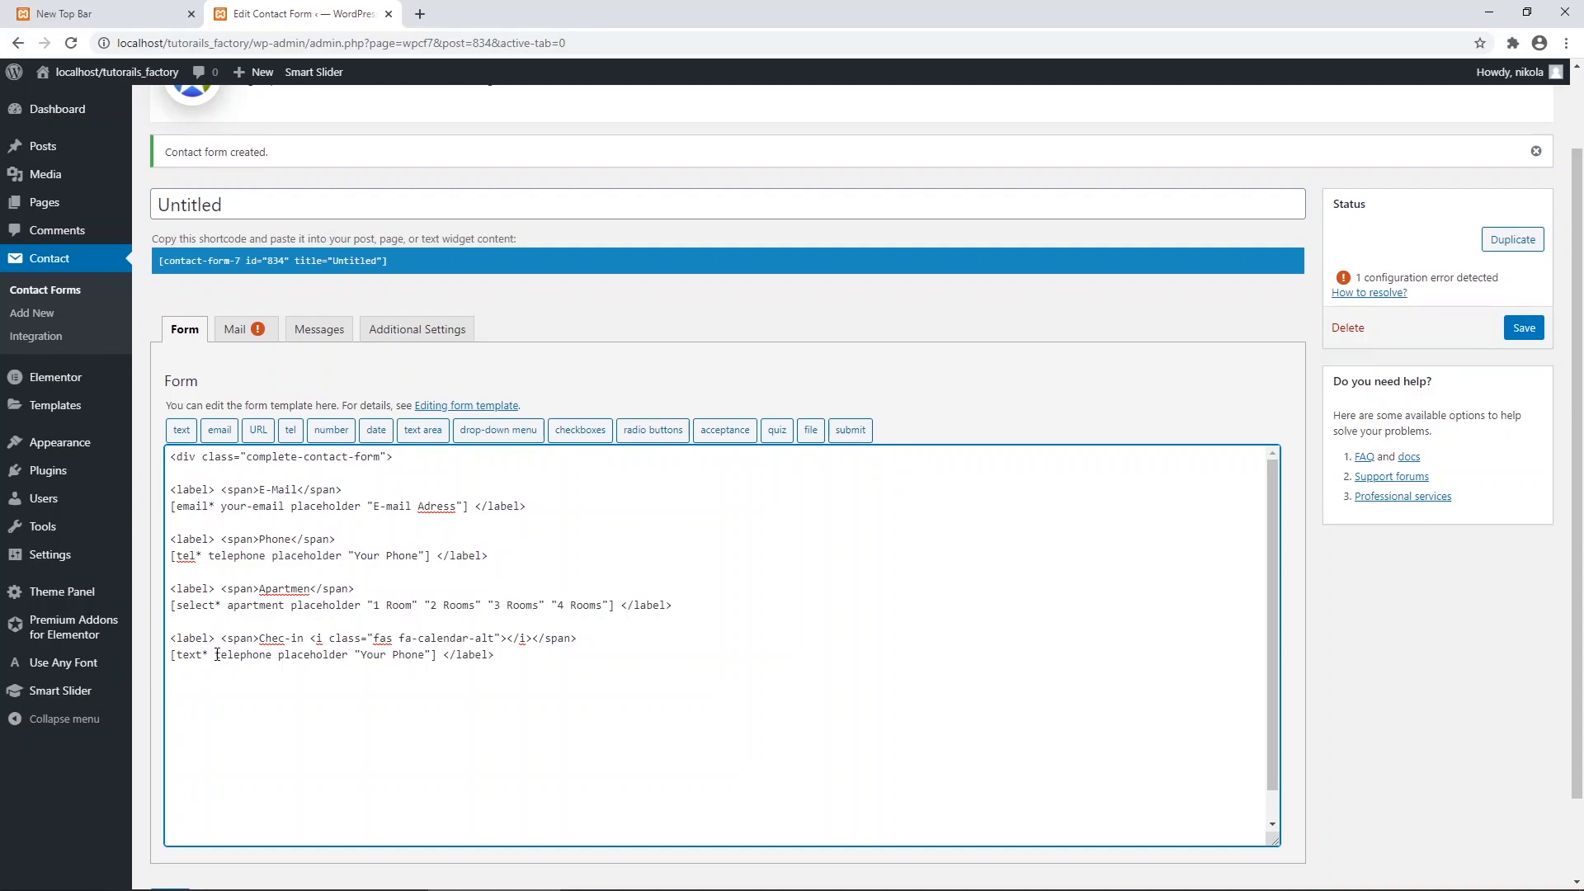
pyautogui.moveTo(216, 655); pyautogui.dragTo(253, 665)
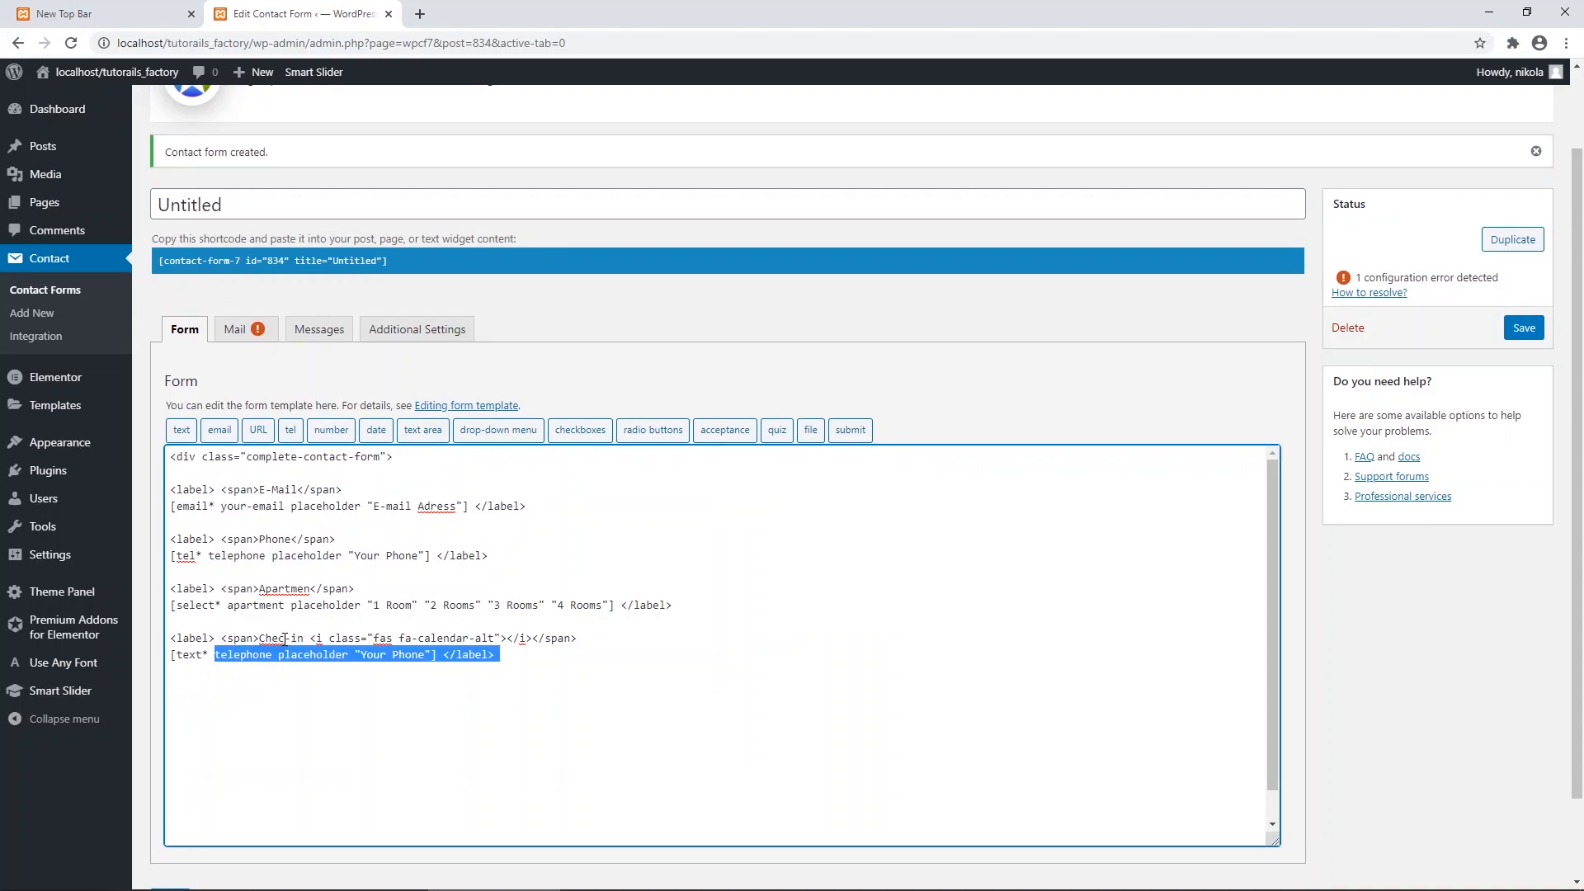
pyautogui.click(284, 639)
pyautogui.write('k')
# Replace the field name in the Check-in block's text tag with check-in in lowercase.
pyautogui.hotkey('ctrl', 'Left')
pyautogui.hotkey('shift', 'Right')
pyautogui.hotkey('shift', 'Right')
pyautogui.hotkey('shift', 'Right')
pyautogui.hotkey('shift', 'Right')
pyautogui.hotkey('shift', 'Right')
pyautogui.hotkey('shift', 'Right')
pyautogui.hotkey('shift', 'Right')
pyautogui.hotkey('shift', 'Right')
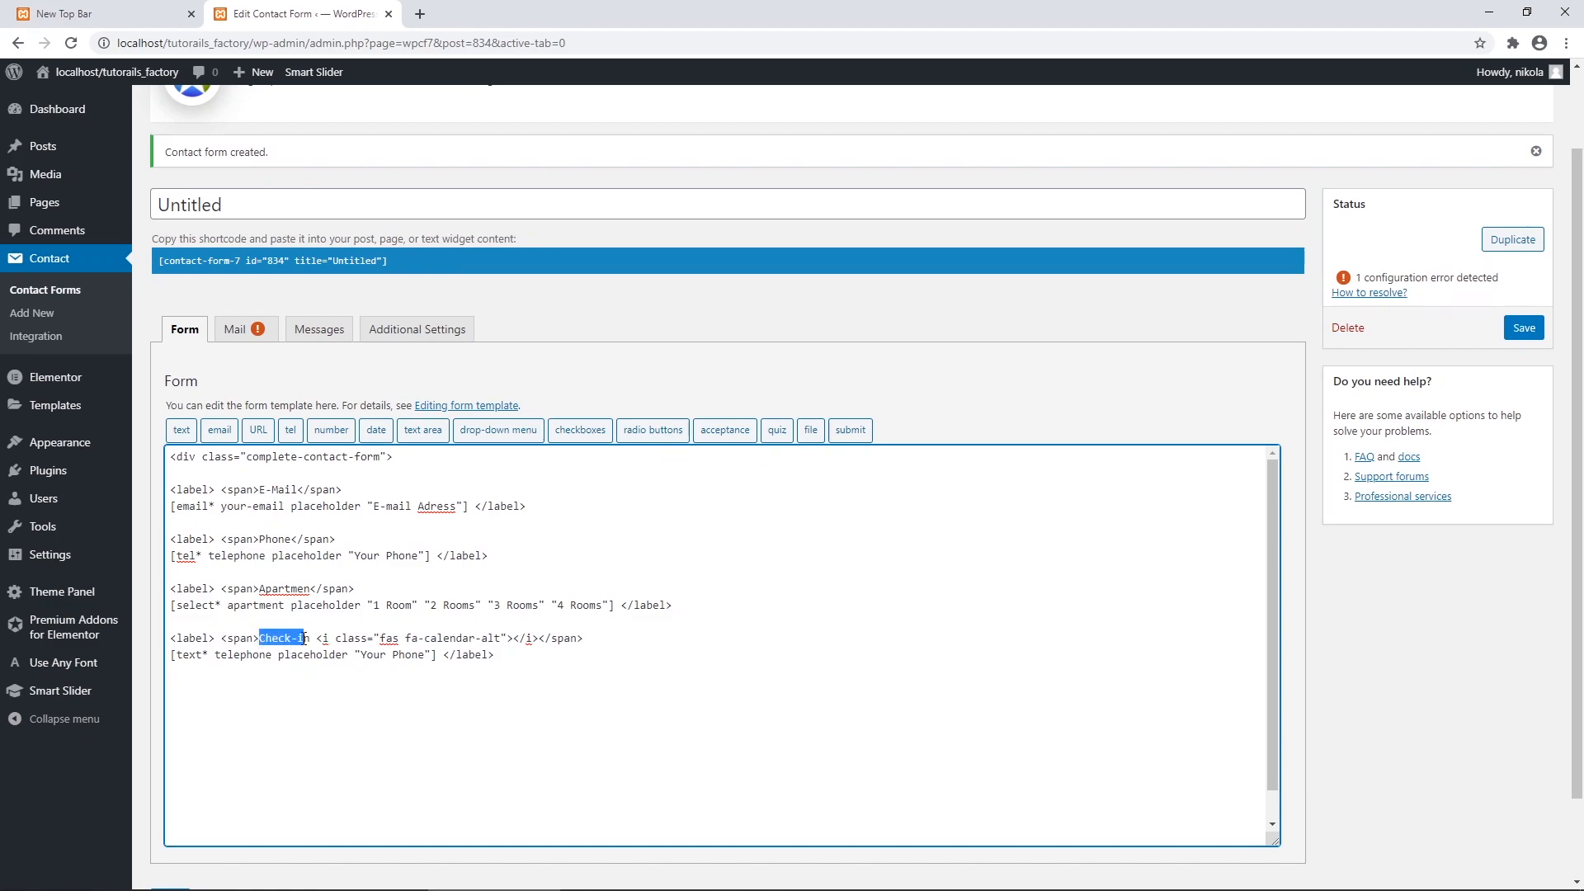
pyautogui.hotkey('ctrl', 'c')
pyautogui.click(216, 657)
pyautogui.hotkey('shift', 'Right')
pyautogui.hotkey('shift', 'Right')
pyautogui.hotkey('shift', 'Right')
pyautogui.hotkey('shift', 'Right')
pyautogui.hotkey('shift', 'Right')
pyautogui.hotkey('shift', 'Right')
pyautogui.hotkey('shift', 'Right')
pyautogui.hotkey('shift', 'Right')
pyautogui.hotkey('shift', 'Right')
pyautogui.hotkey('ctrl', 'v')
pyautogui.click(222, 654)
pyautogui.press('BackSpace')
pyautogui.write('c')
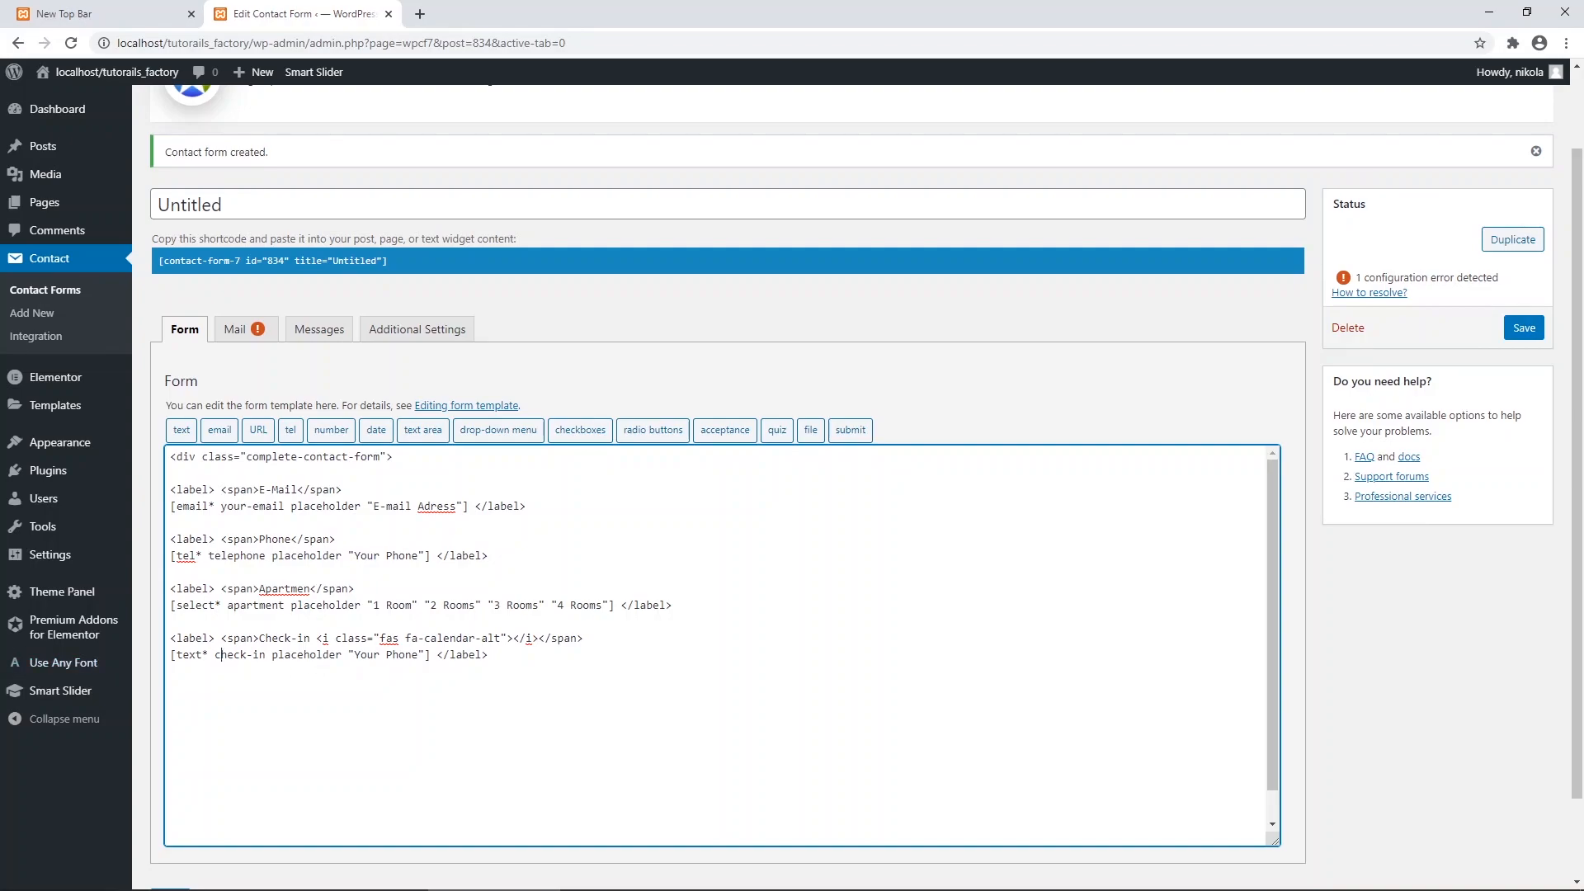
# Add class:walcf7-datepicker to the check-in field and set its placeholder text to "Date".
pyautogui.hotkey('alt', 'Tab')
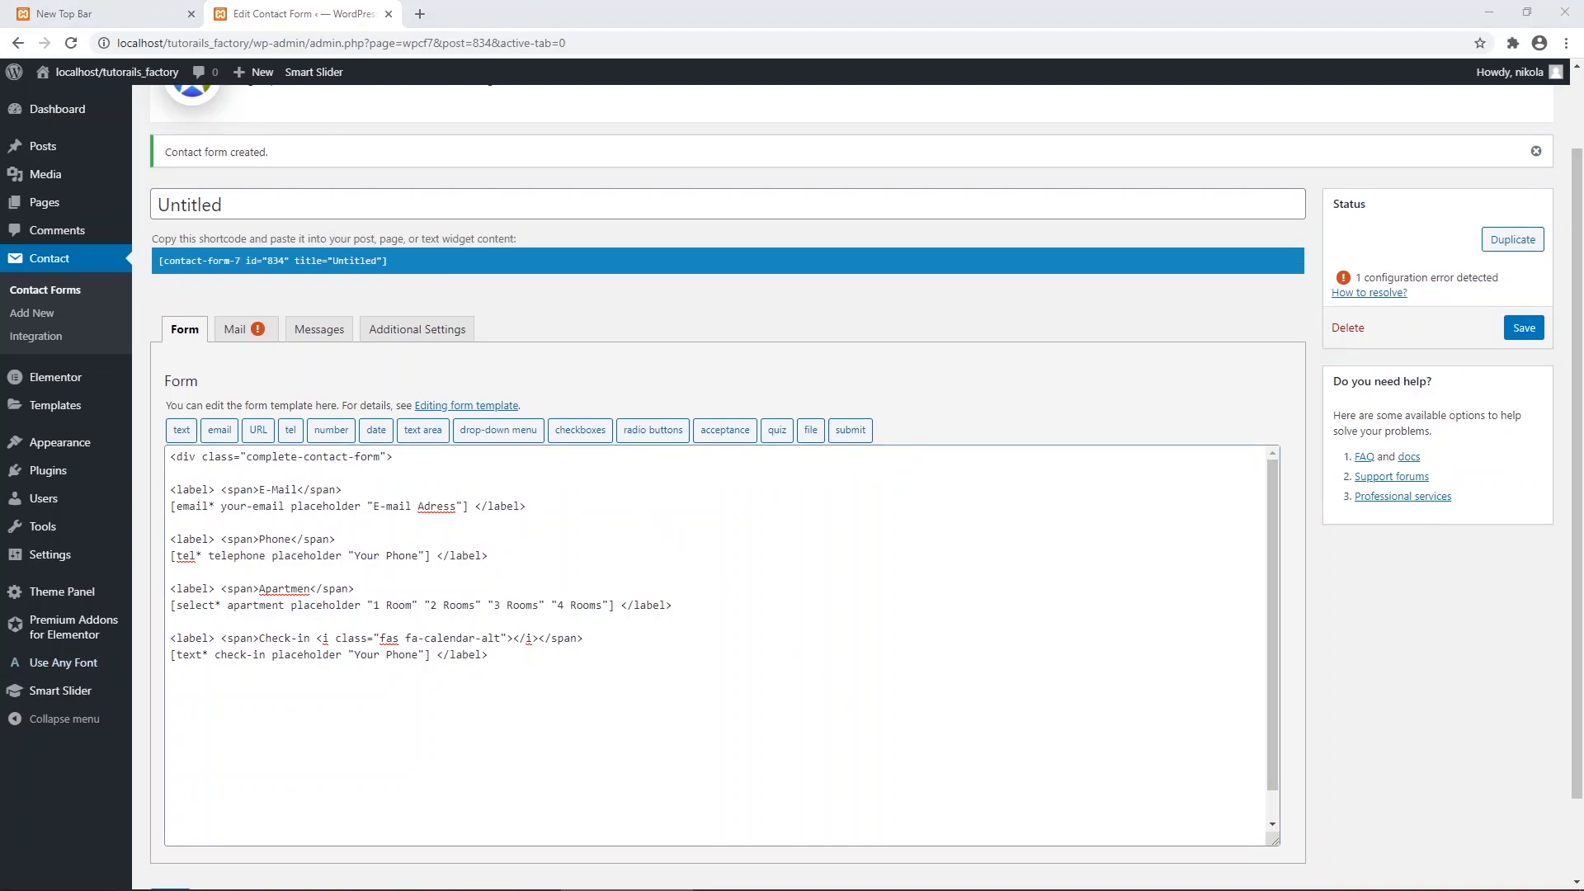
pyautogui.hotkey('alt', 'Tab')
pyautogui.hotkey('ctrl', 'v')
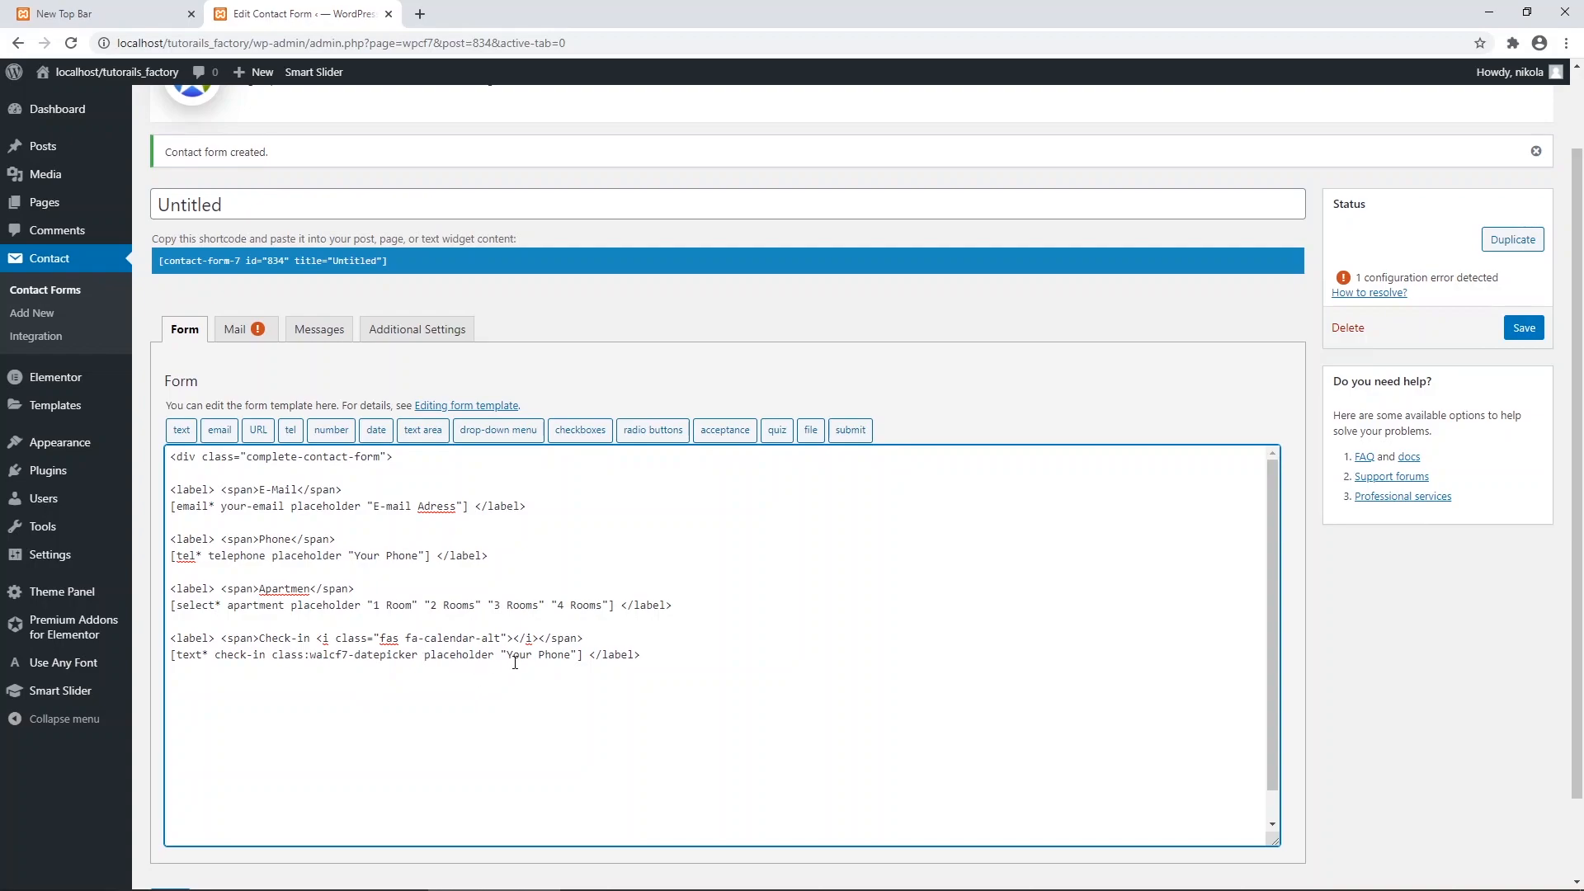
pyautogui.moveTo(506, 654); pyautogui.dragTo(573, 659)
pyautogui.write('Date')
# Duplicate the Check-in block below itself and change the copy's label to "Check-out".
pyautogui.moveTo(611, 658); pyautogui.dragTo(171, 640)
pyautogui.scroll(-1, 330, 669)
pyautogui.hotkey('ctrl', 'c')
pyautogui.click(271, 656)
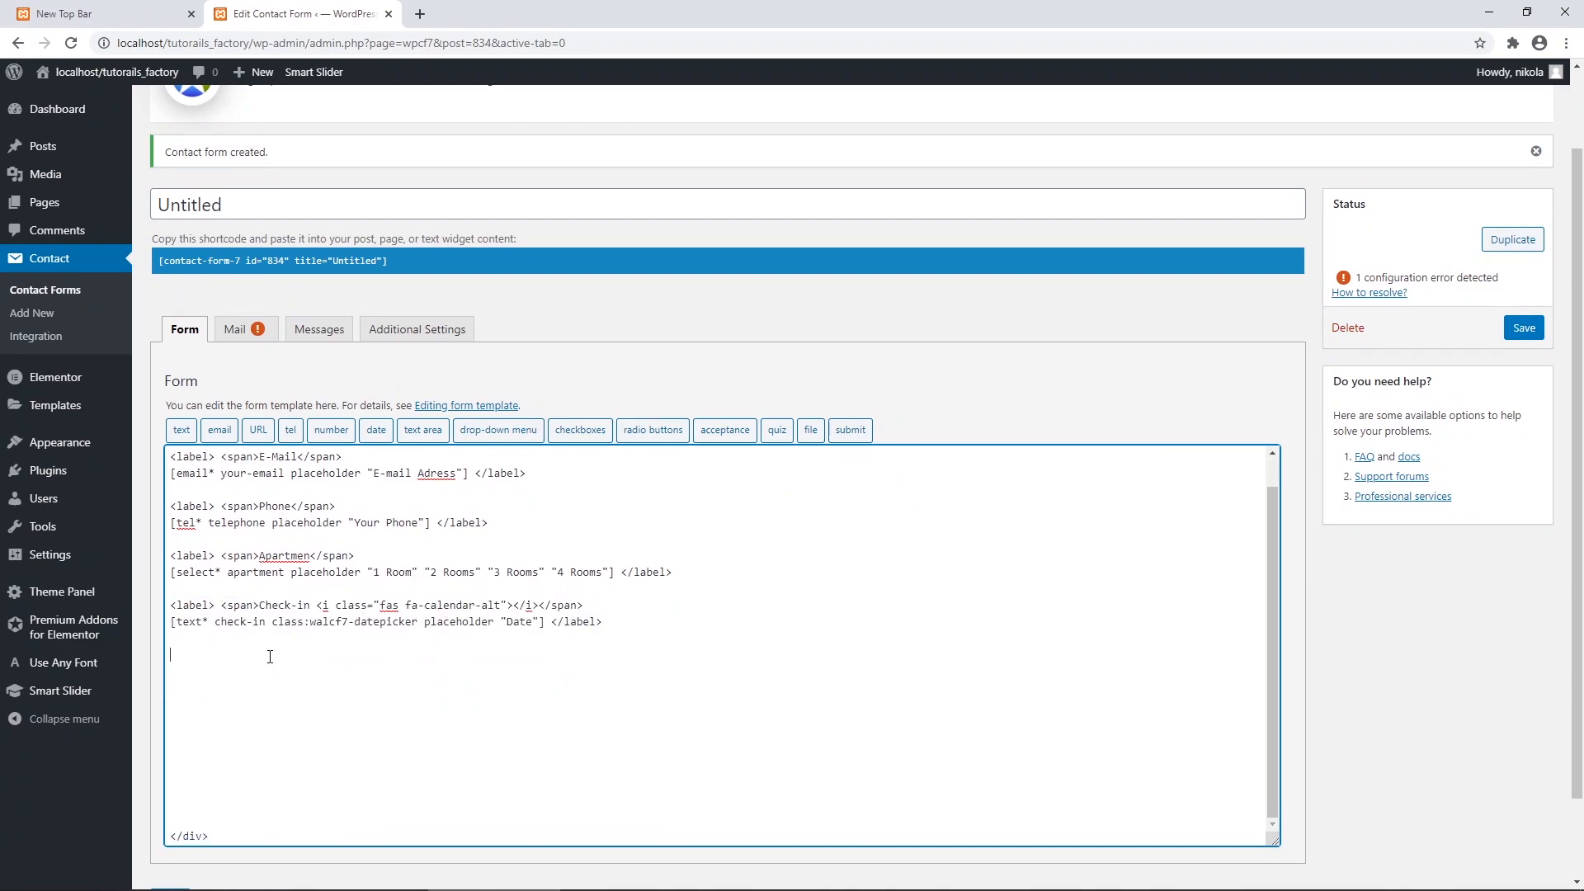
pyautogui.hotkey('ctrl', 'v')
pyautogui.moveTo(298, 655); pyautogui.dragTo(311, 655)
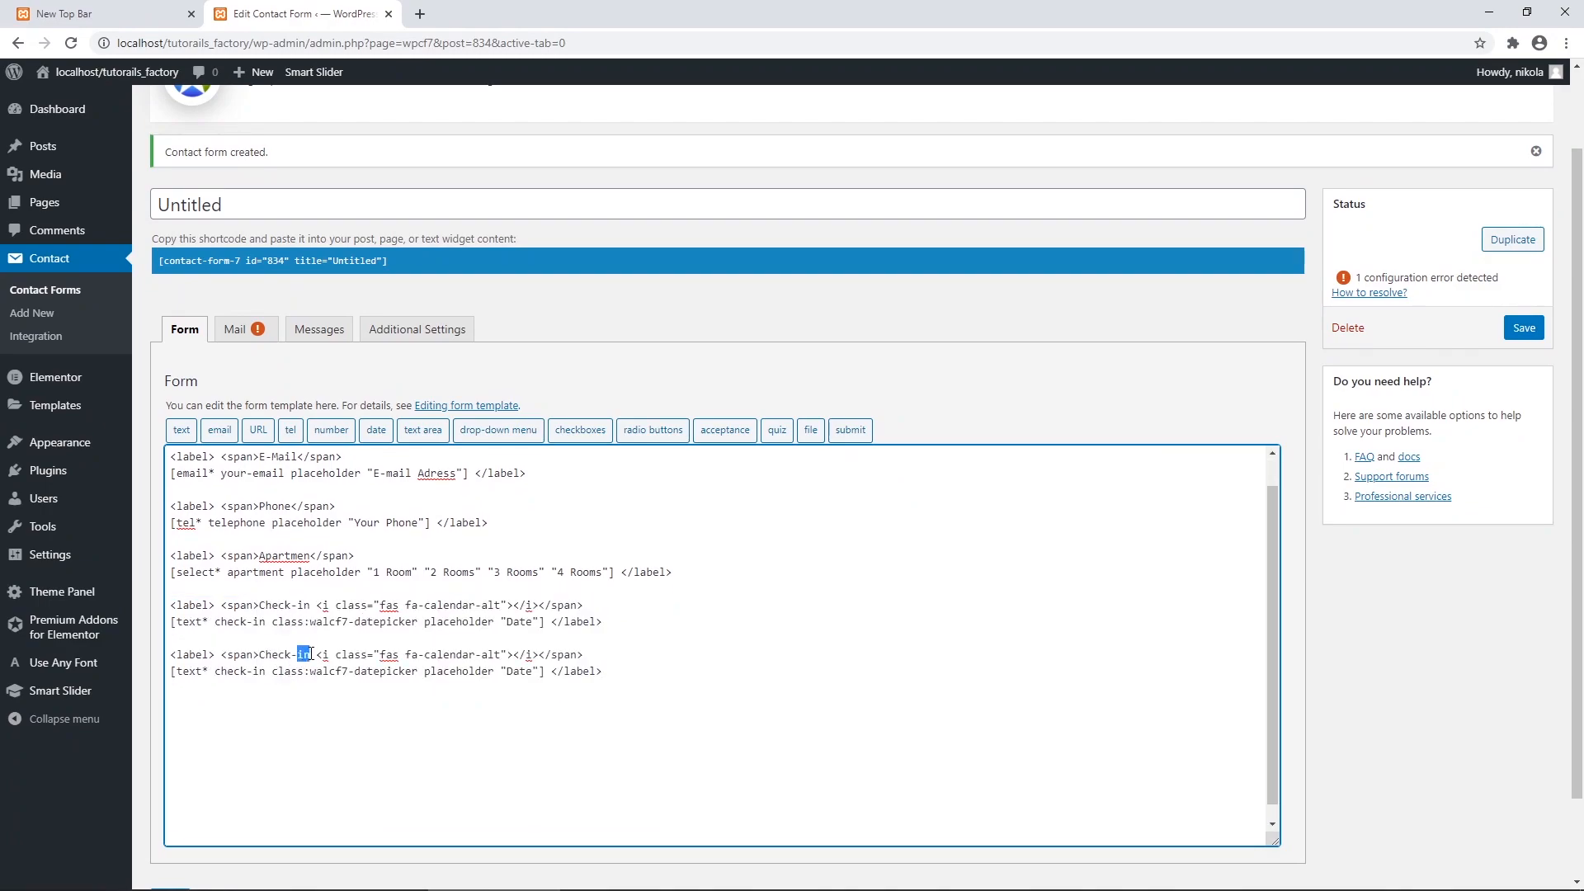
pyautogui.write('out')
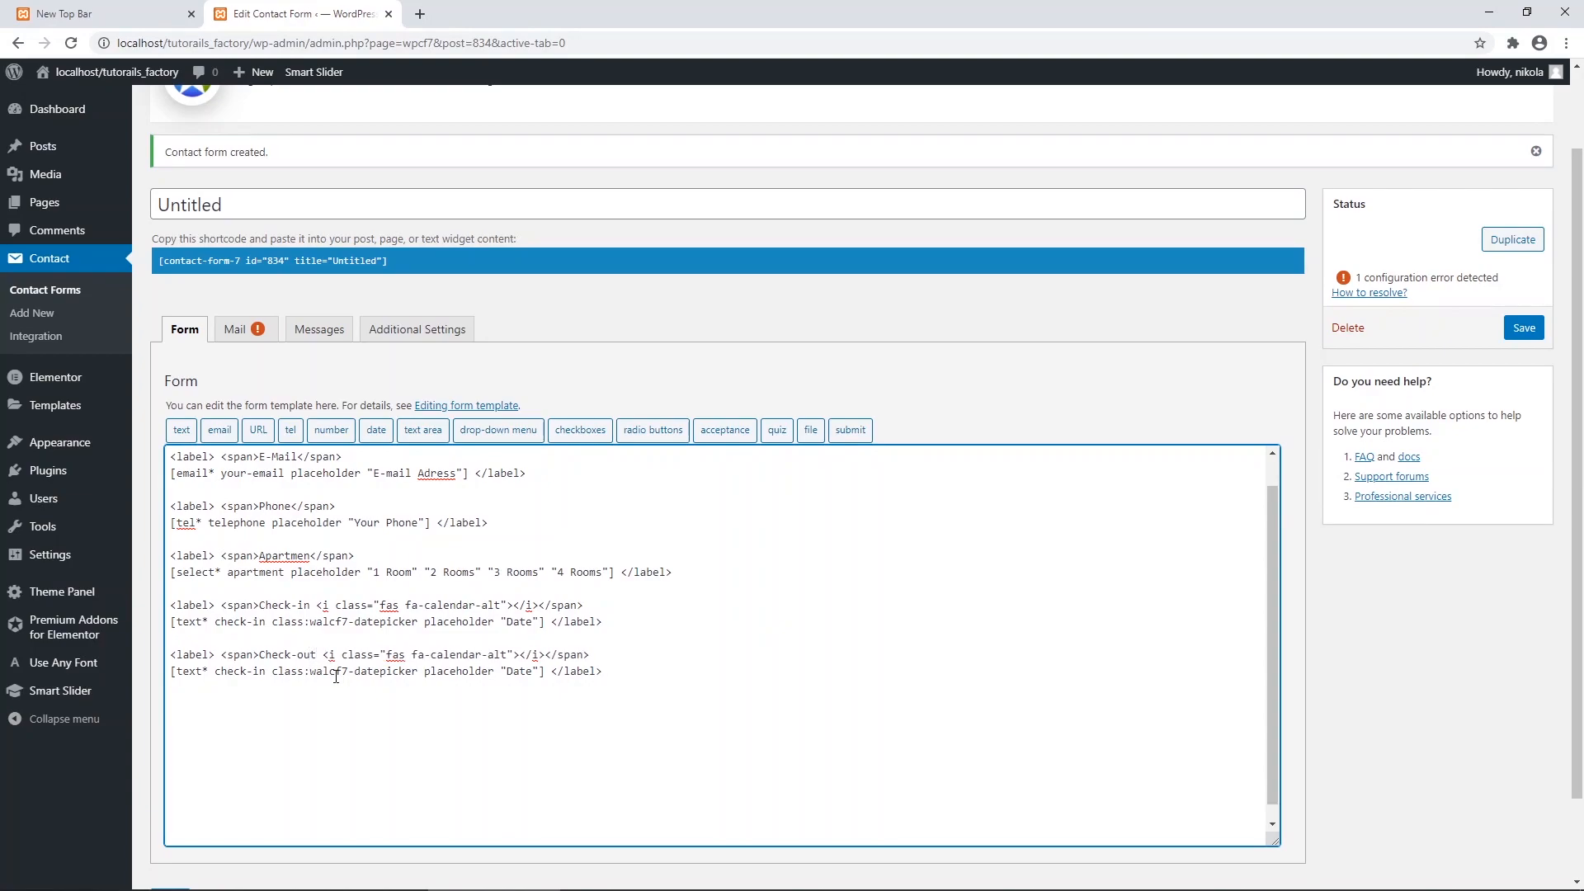
# Change the field name in the Check-out block's text tag to check-out.
pyautogui.moveTo(254, 672); pyautogui.dragTo(266, 672)
pyautogui.write('out')
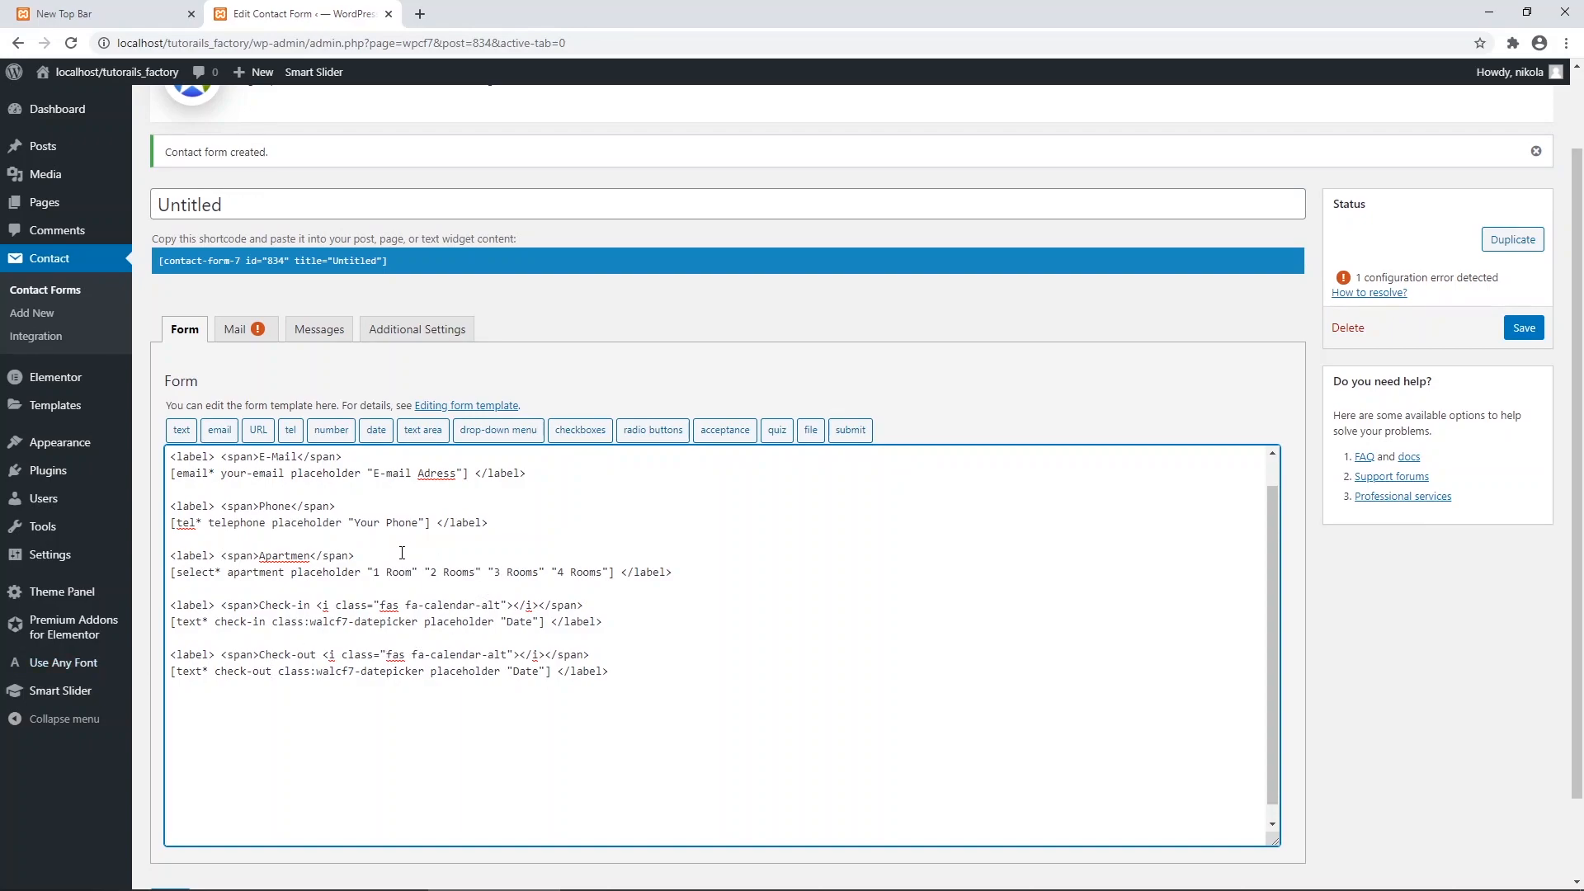
# Copy the Apartment select block below the Check-out block and change the copy's label to "Persons".
pyautogui.moveTo(672, 576); pyautogui.dragTo(171, 560)
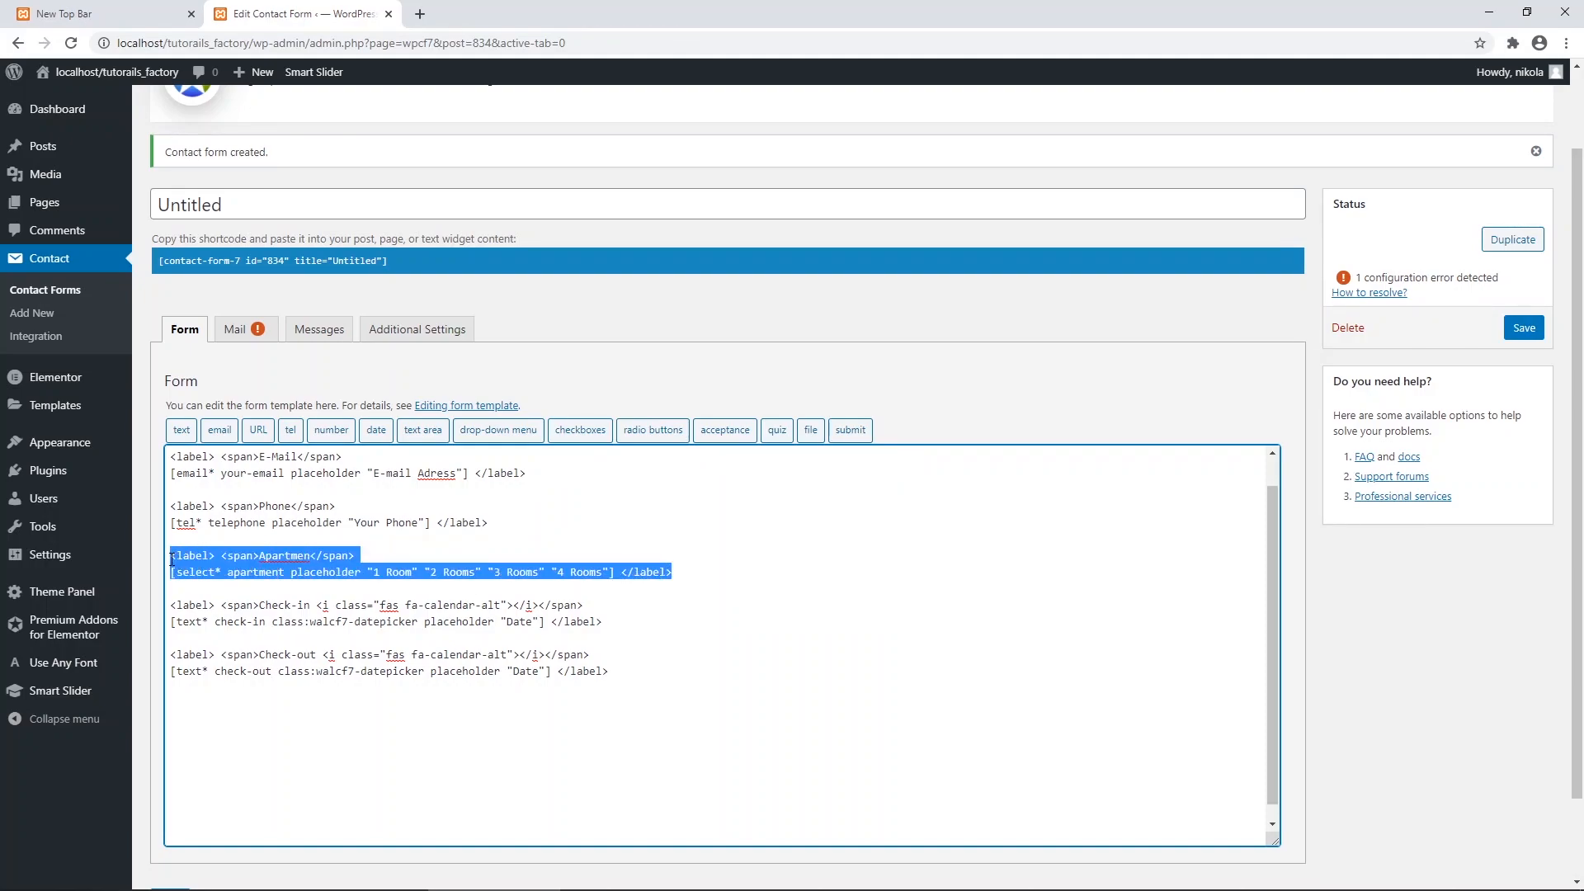
pyautogui.hotkey('ctrl', 'c')
pyautogui.click(238, 700)
pyautogui.hotkey('ctrl', 'v')
pyautogui.click(262, 704)
pyautogui.moveTo(263, 704); pyautogui.dragTo(312, 703)
pyautogui.write('Persons')
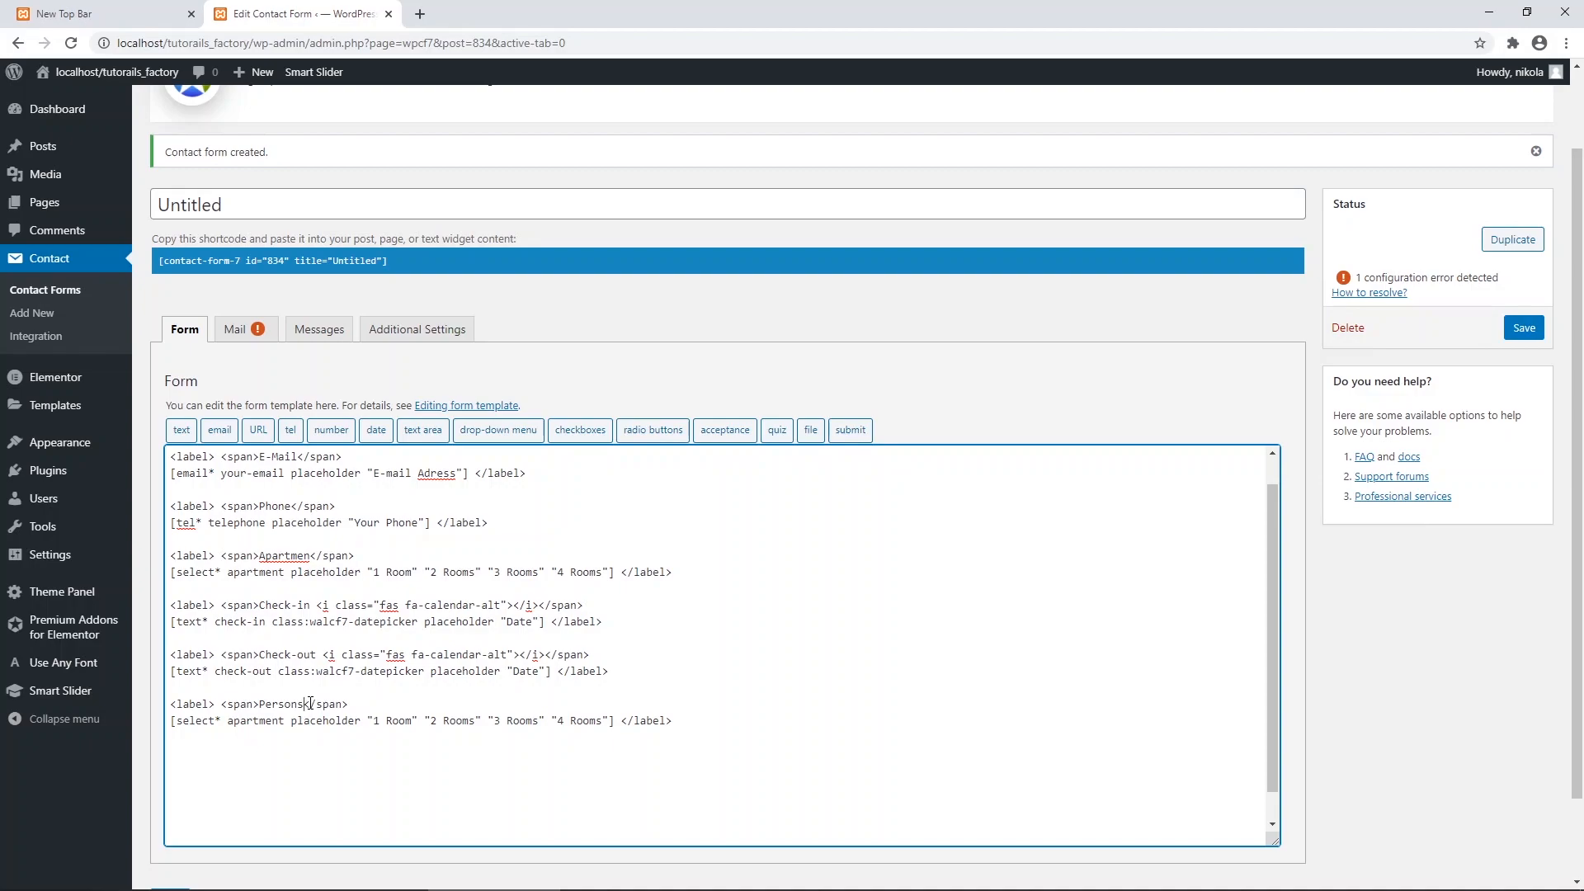
# Rename the new select field to persons and reduce its options to "1", "2", "3" and "4".
pyautogui.moveTo(260, 704); pyautogui.dragTo(235, 723)
pyautogui.hotkey('ctrl', 'v')
pyautogui.write('p')
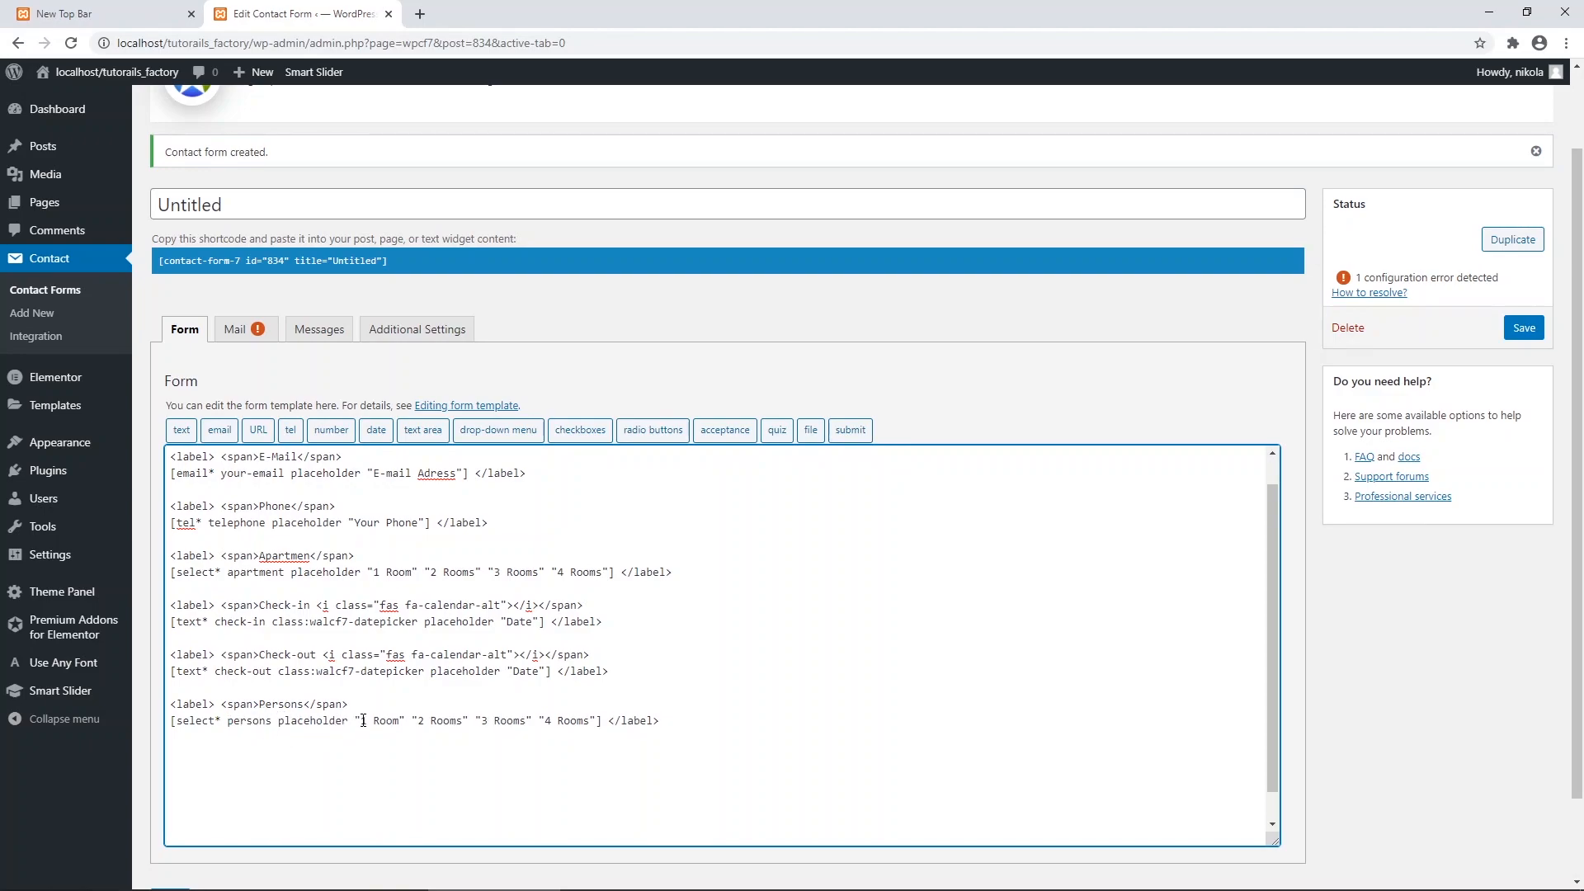
pyautogui.moveTo(373, 723); pyautogui.dragTo(486, 723)
pyautogui.press('BackSpace')
pyautogui.press('BackSpace')
pyautogui.press('BackSpace')
pyautogui.press('BackSpace')
pyautogui.press('BackSpace')
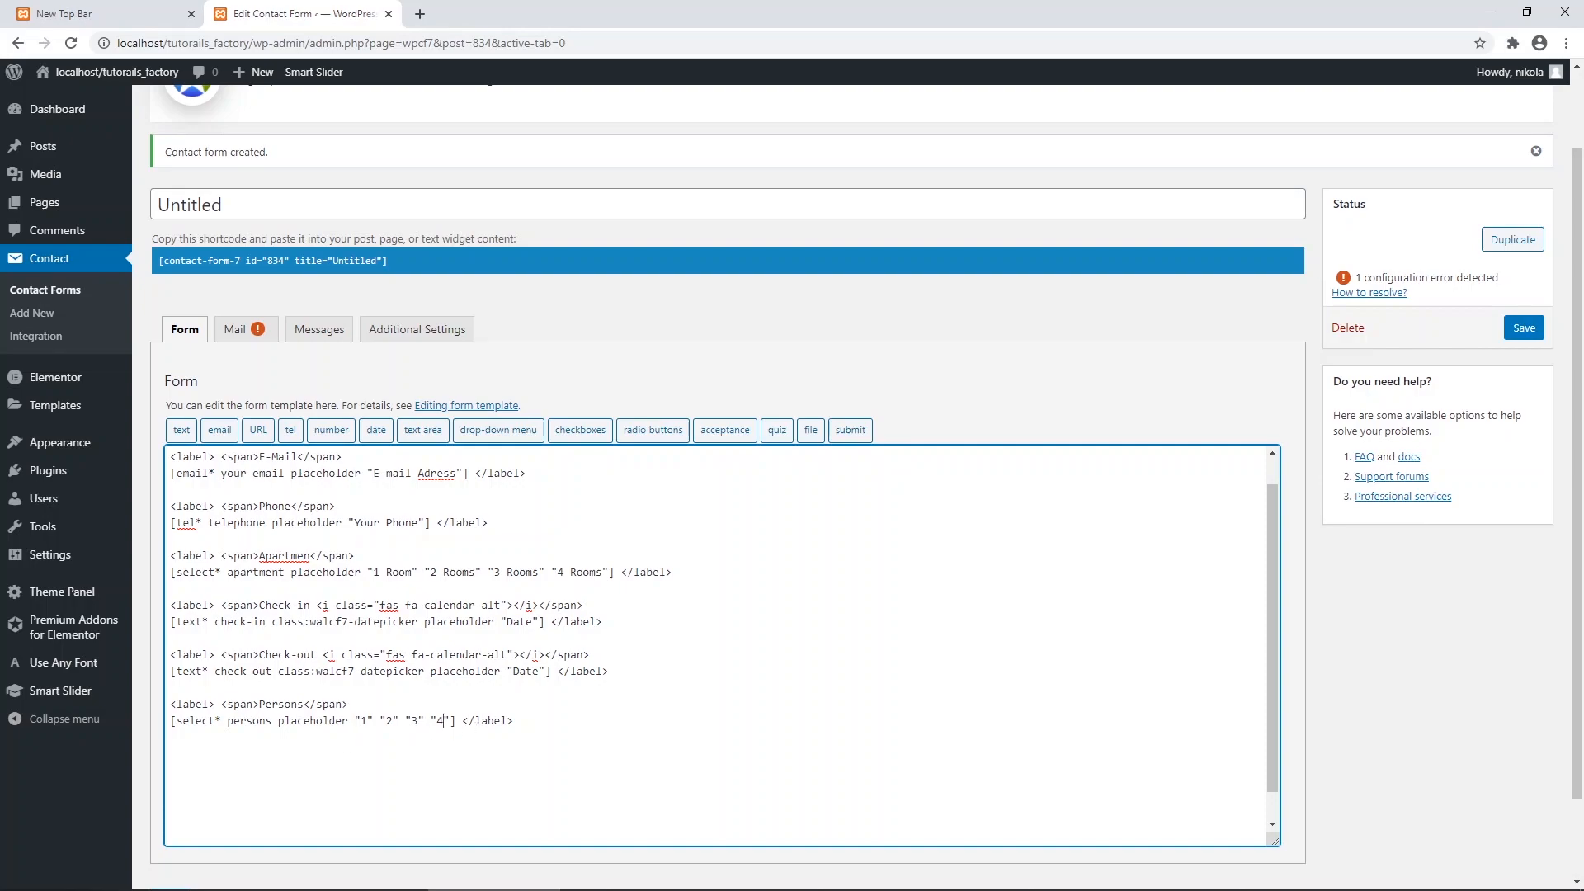
# Insert a div with class "send" containing [submit "Request"] below the Persons block.
pyautogui.hotkey('alt', 'Tab')
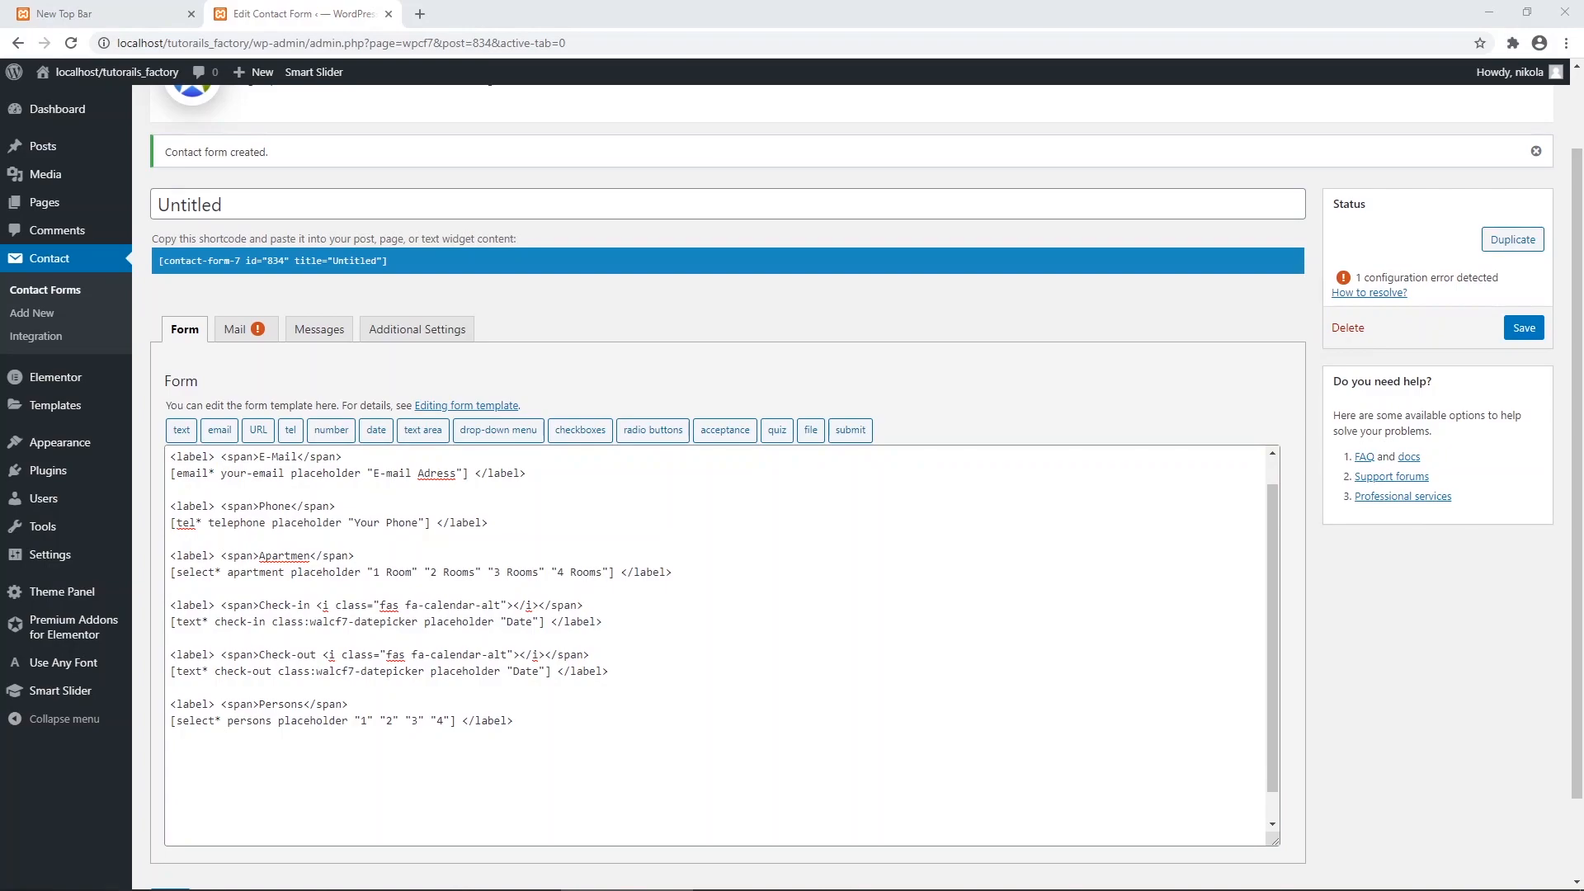
pyautogui.click(226, 758)
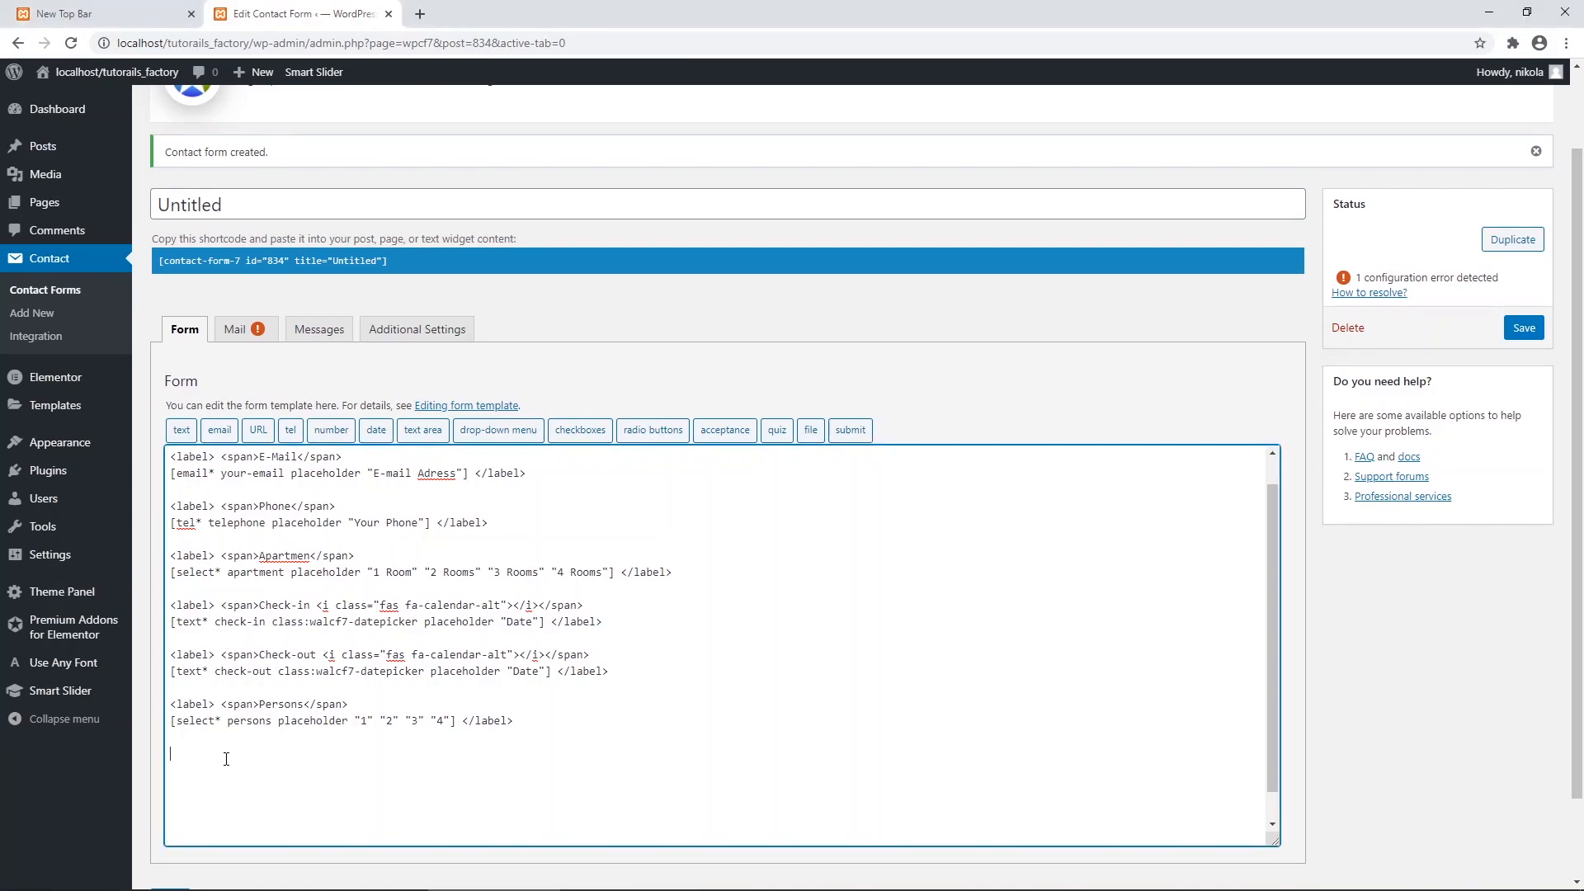
pyautogui.hotkey('ctrl', 'v')
pyautogui.scroll(-1, 286, 710)
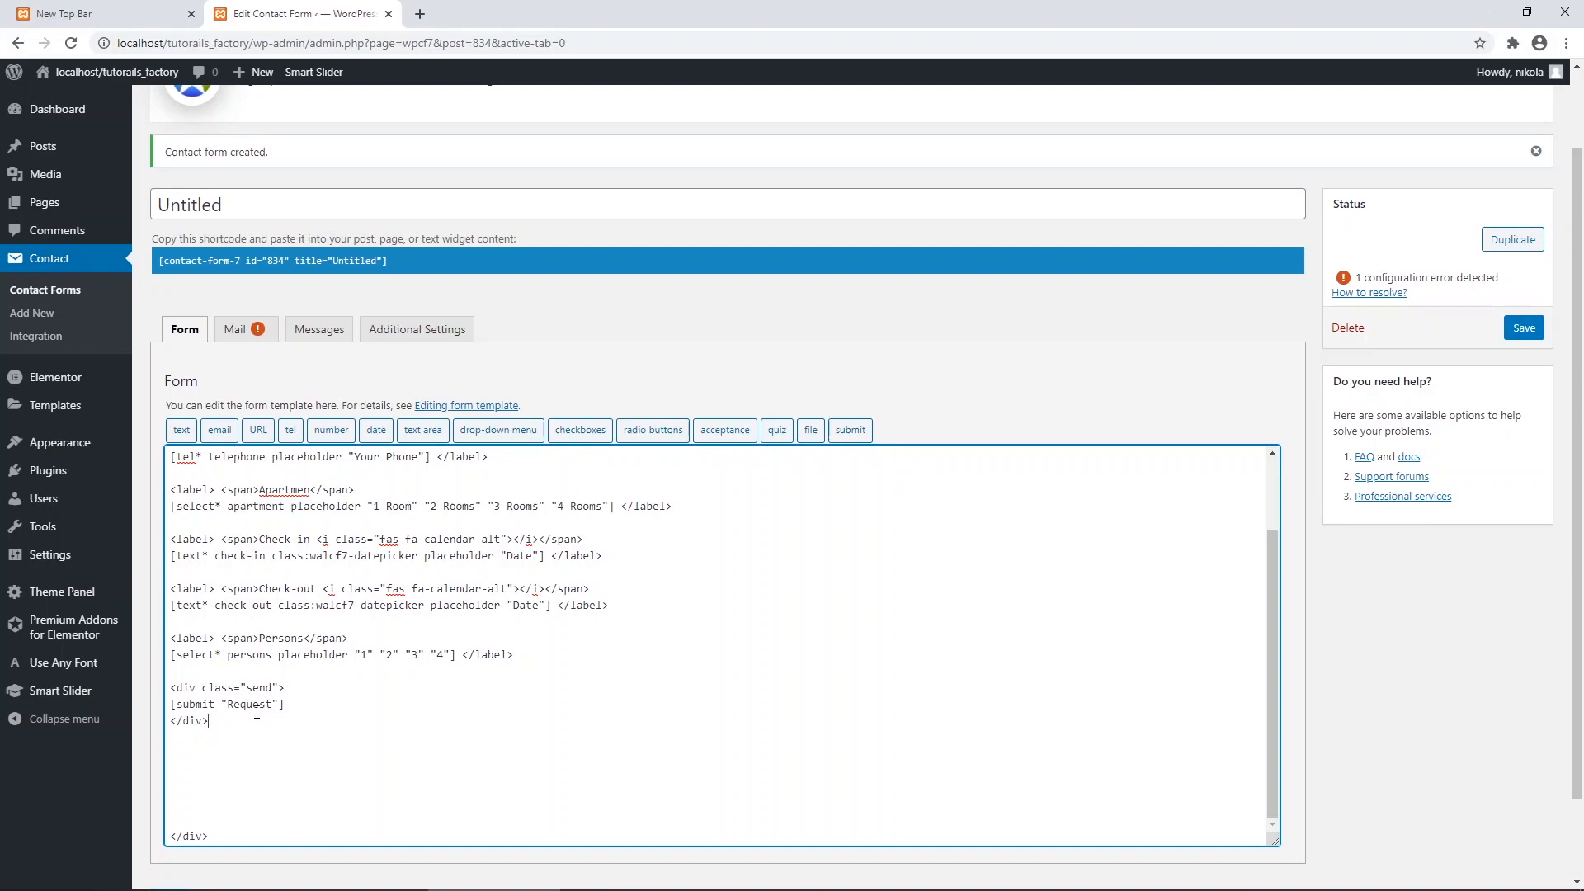
# Remove the spare blank lines between the send block and the final closing div, and save the form.
pyautogui.click(113, 10)
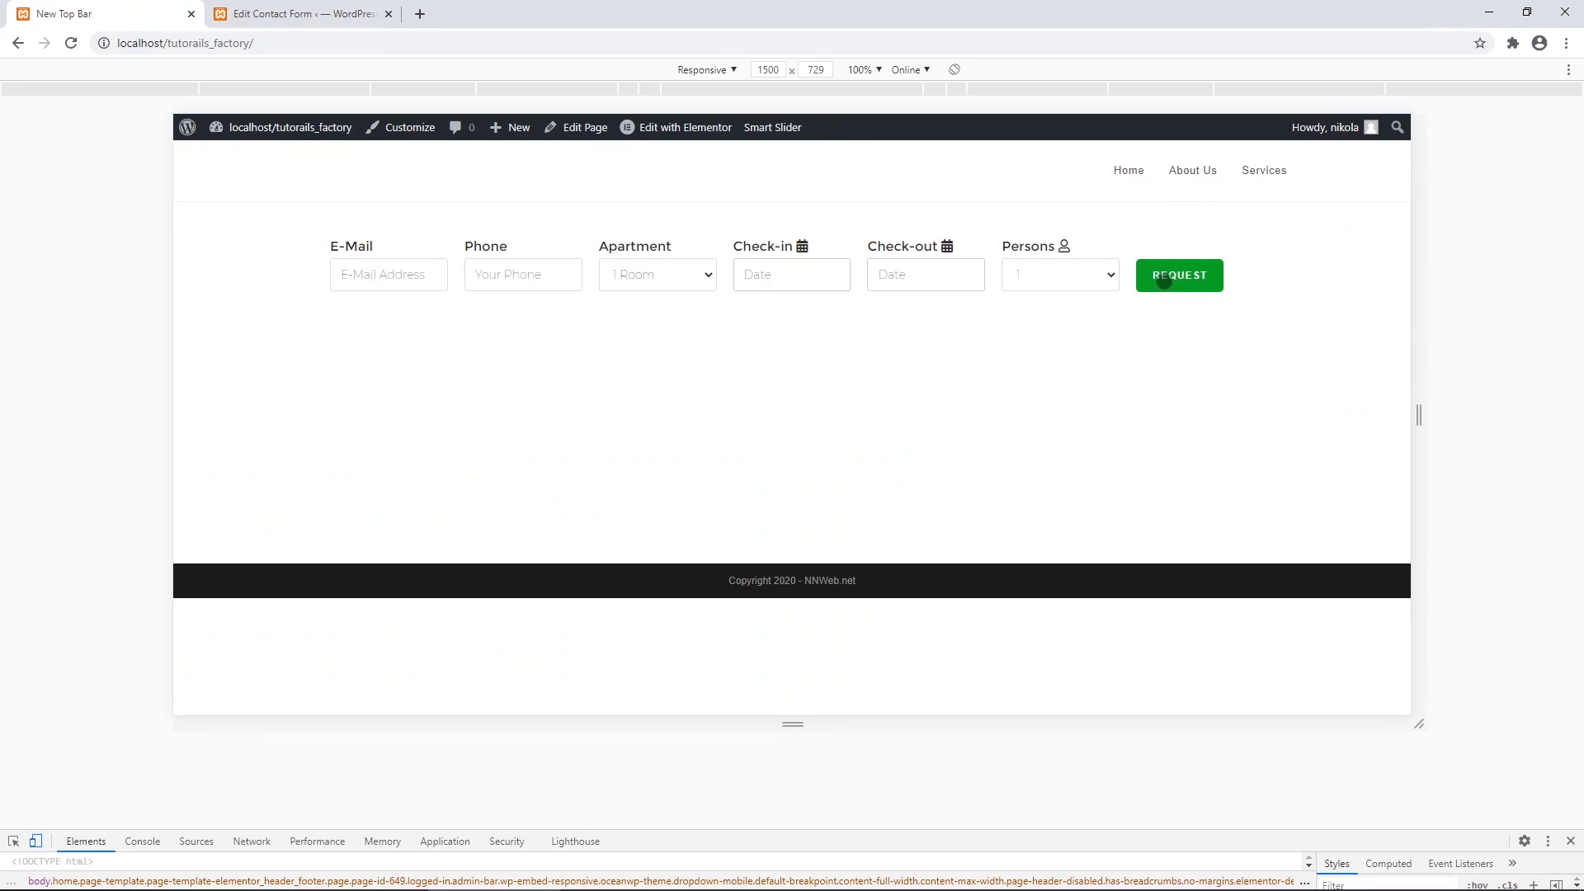
pyautogui.click(307, 14)
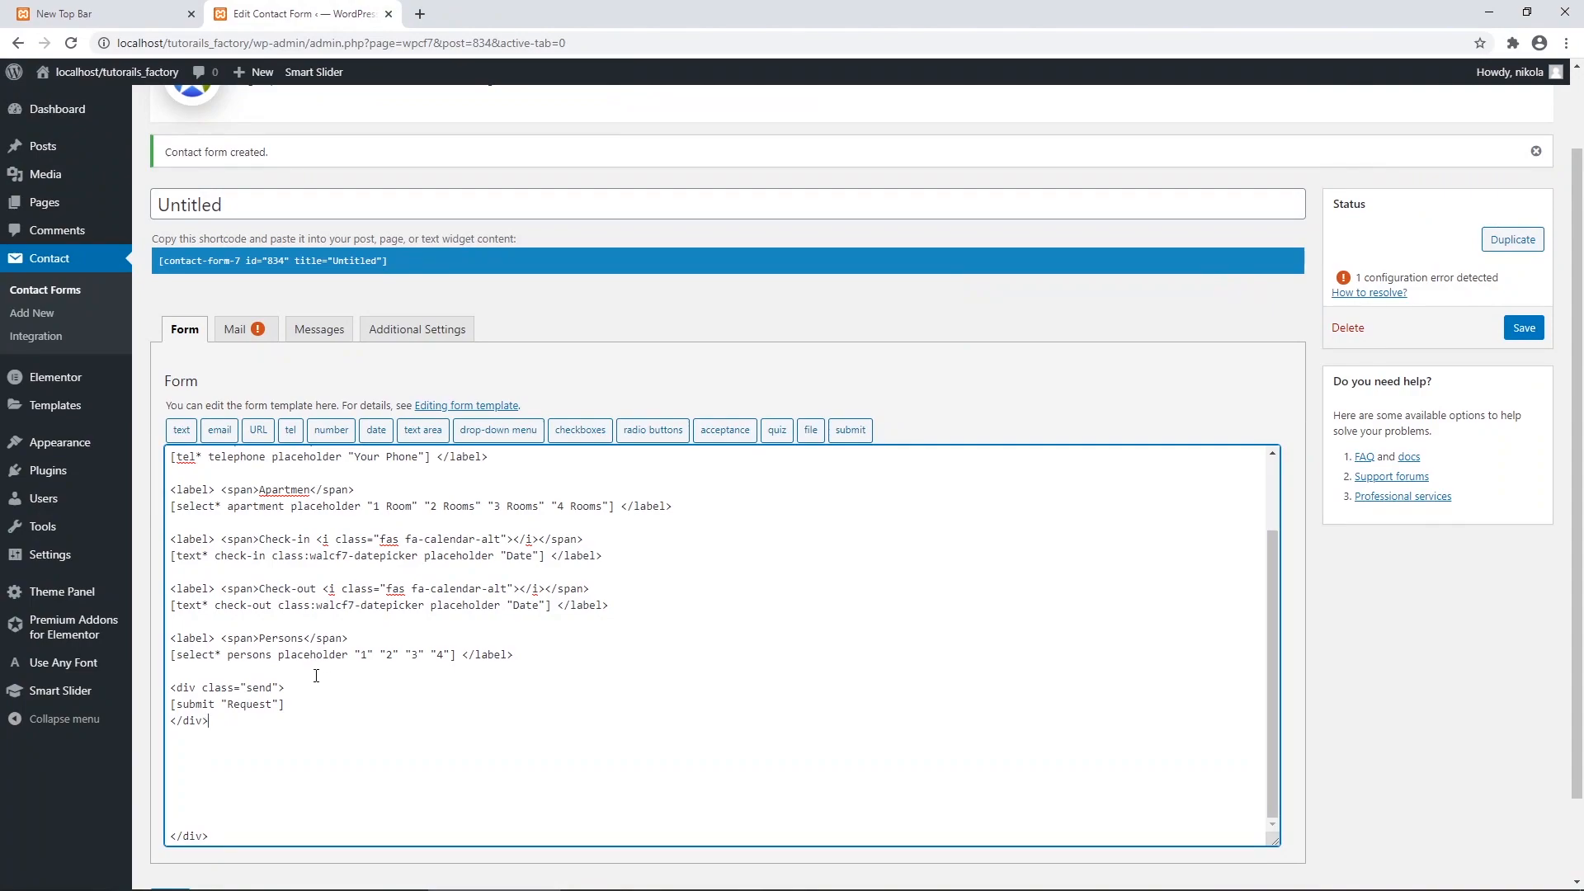
pyautogui.scroll(-1, 218, 628)
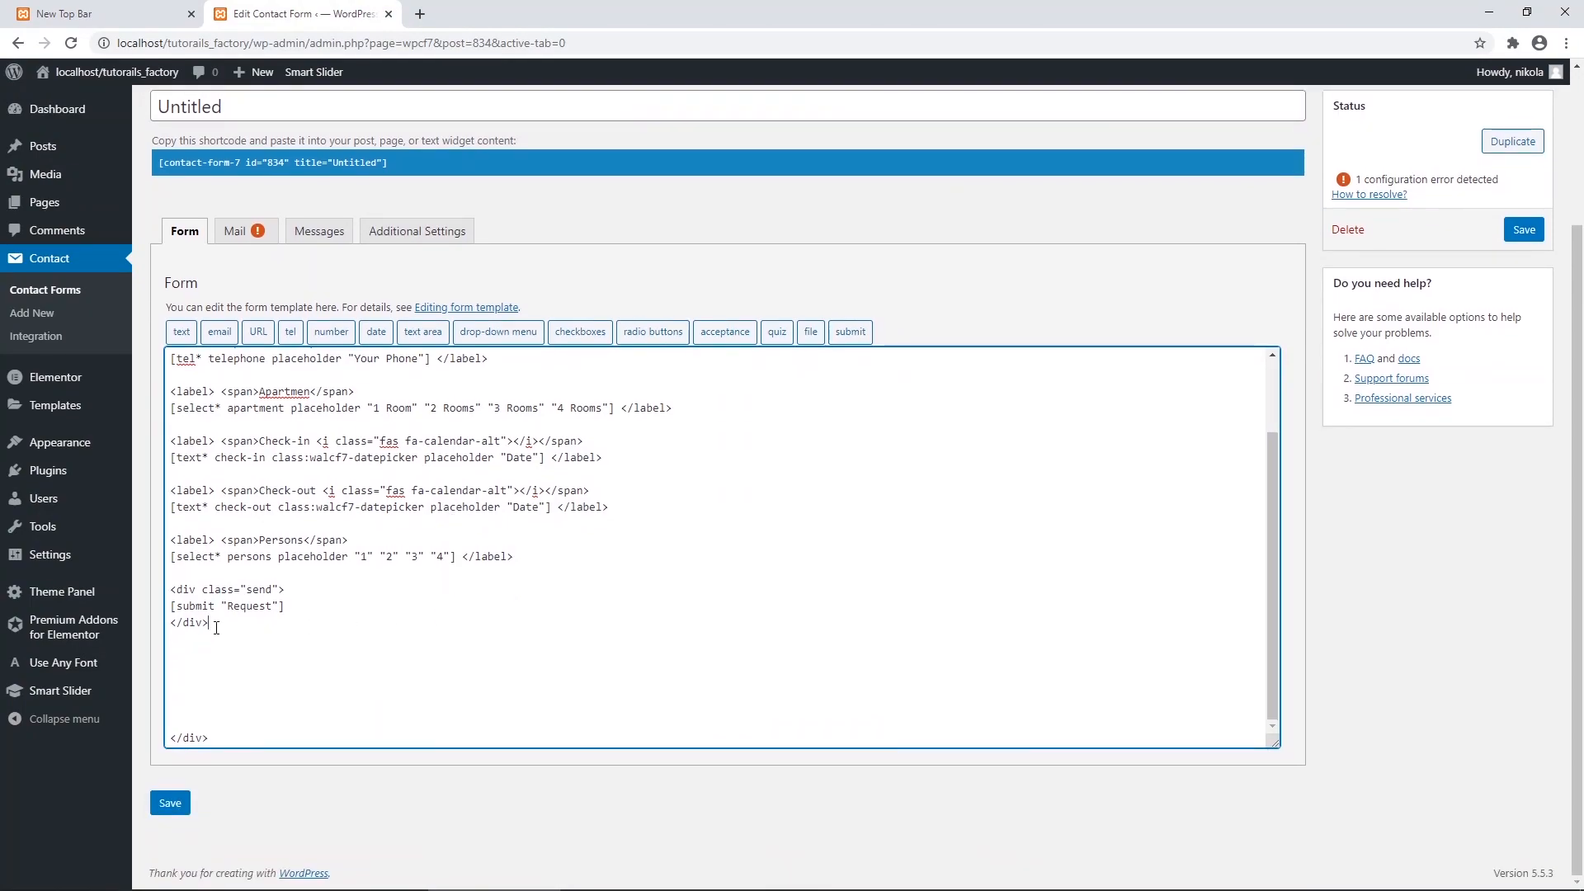
pyautogui.scroll(1, 216, 629)
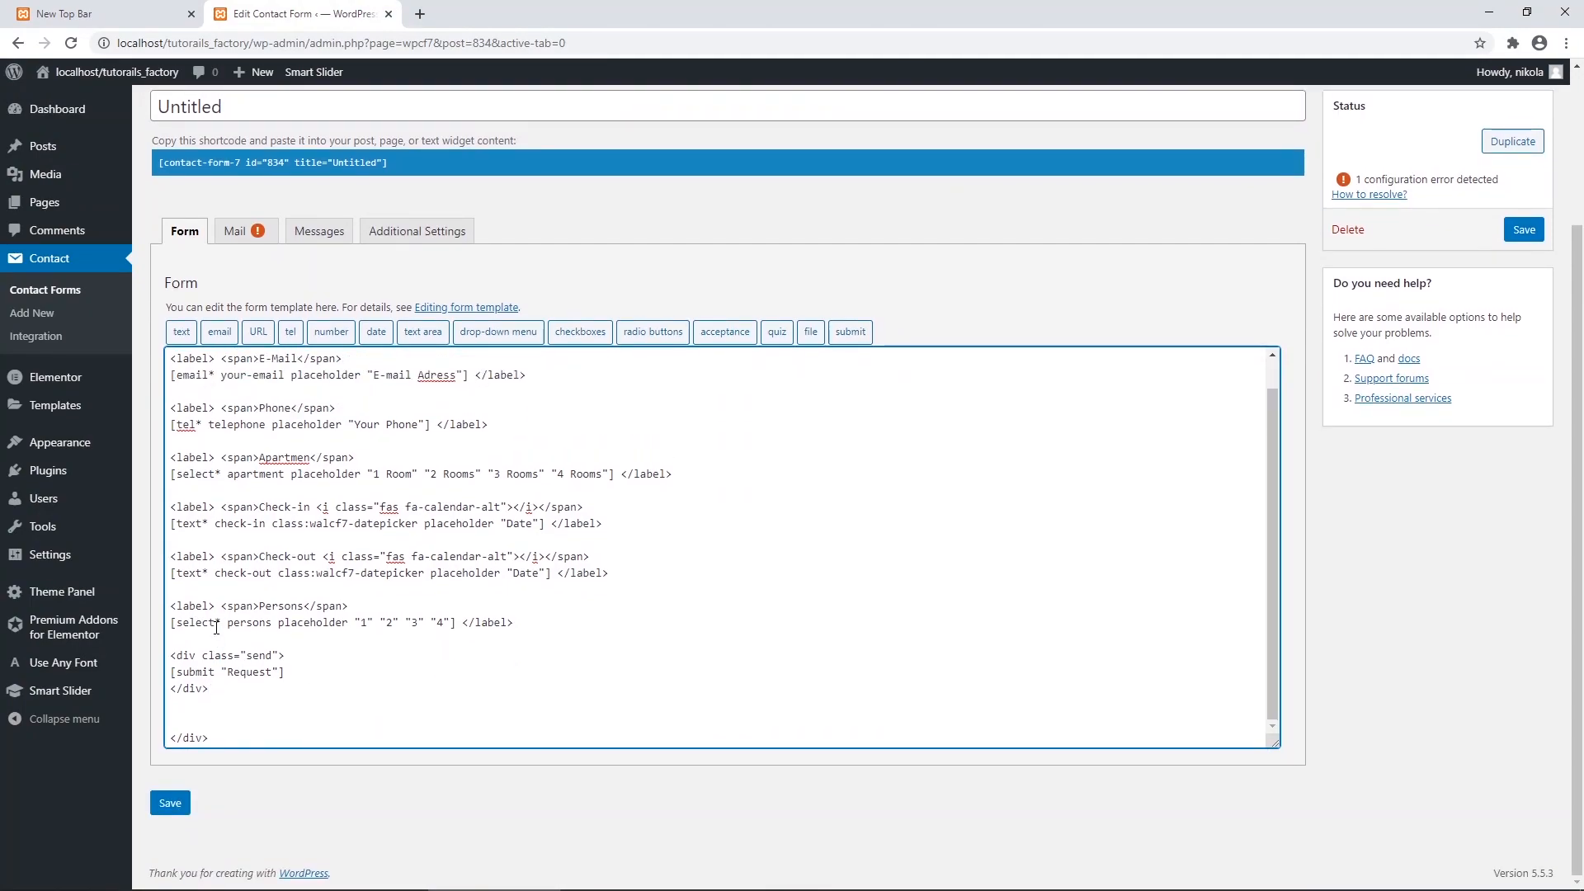
pyautogui.click(1524, 230)
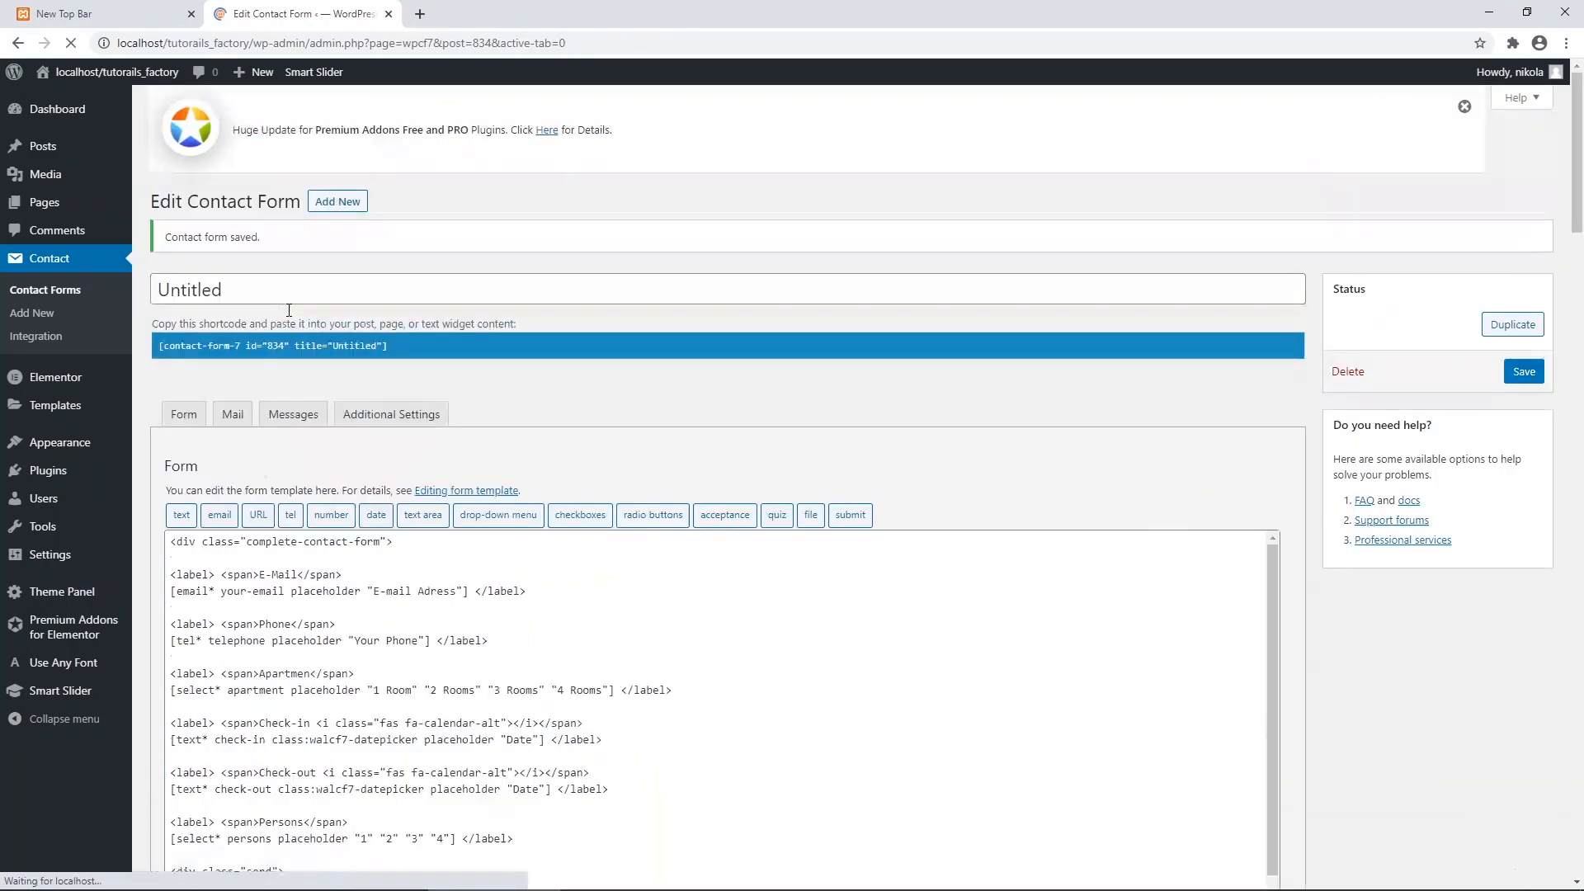
# Rename the contact form to "Booking Form" and save it.
pyautogui.scroll(-3, 400, 586)
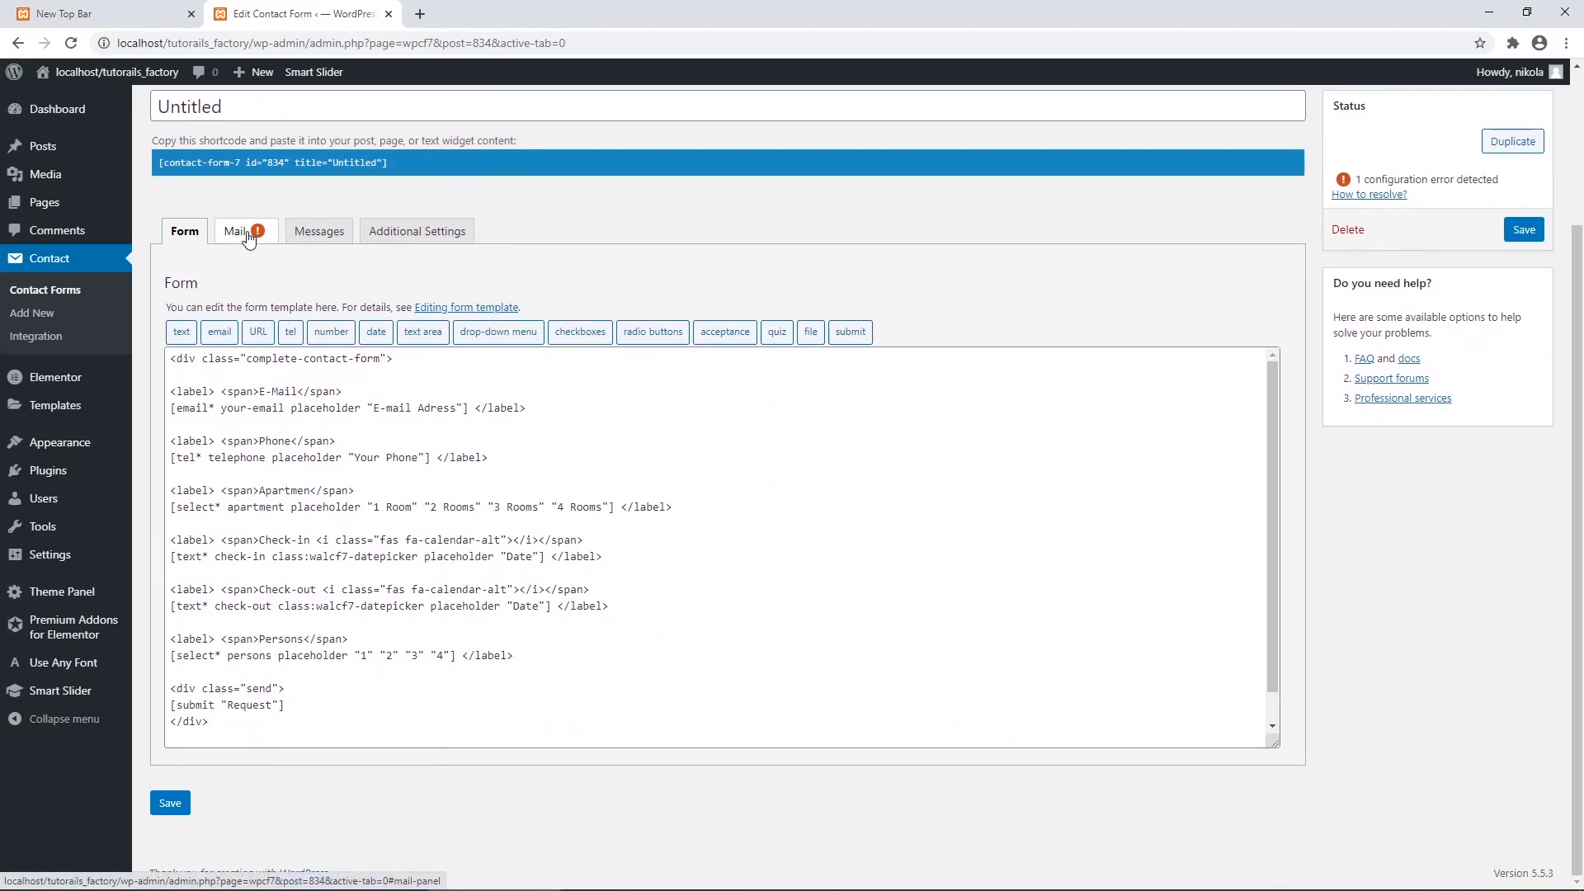
pyautogui.scroll(1, 272, 274)
pyautogui.moveTo(268, 196); pyautogui.dragTo(116, 188)
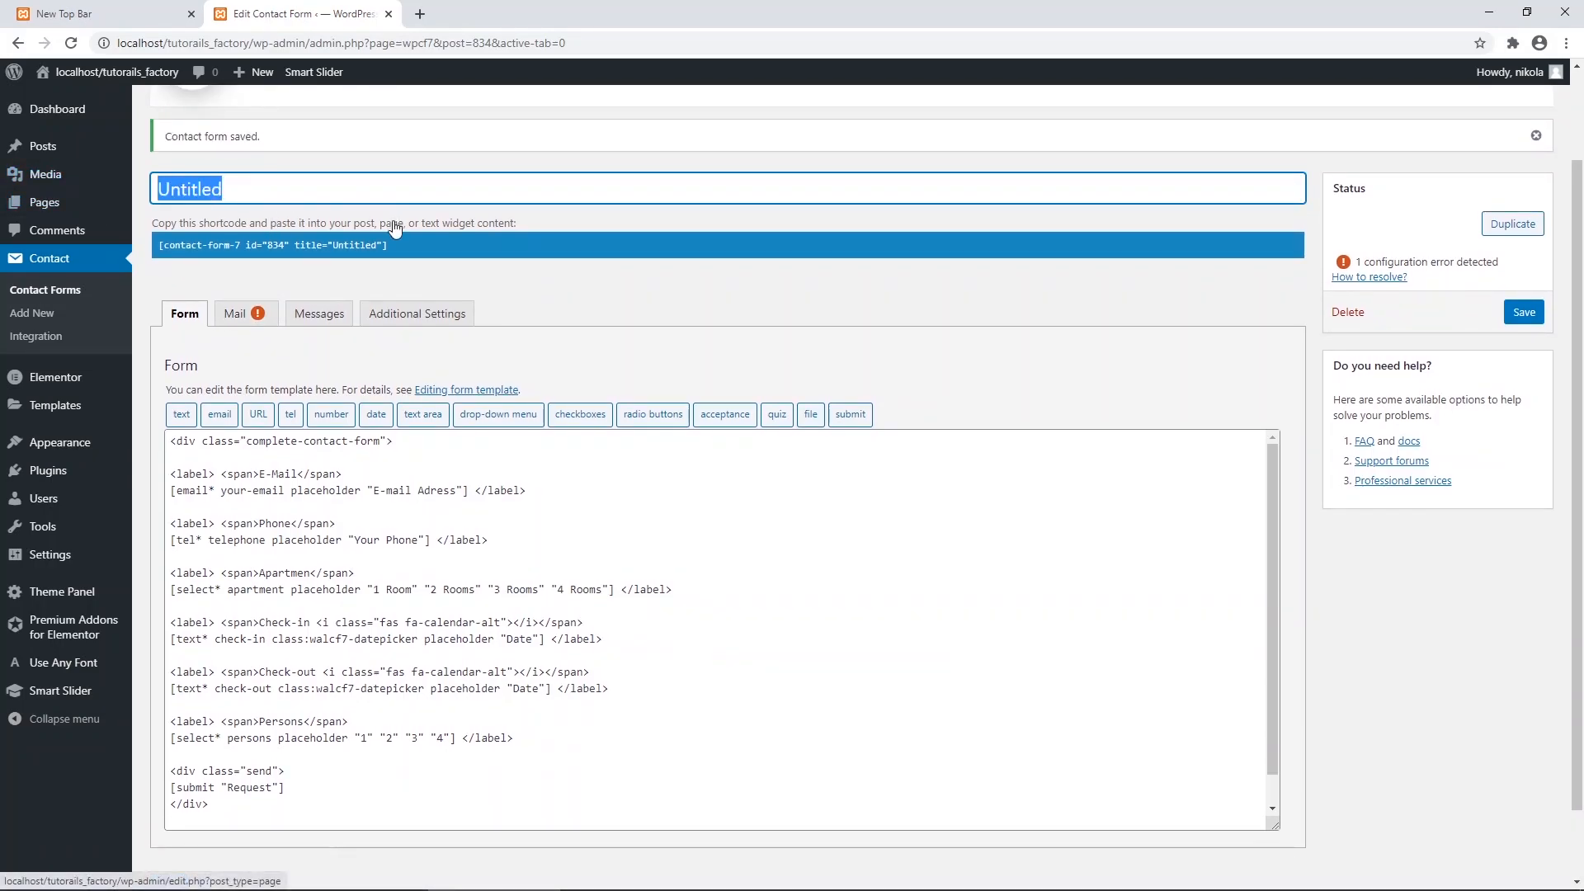
pyautogui.scroll(1, 394, 227)
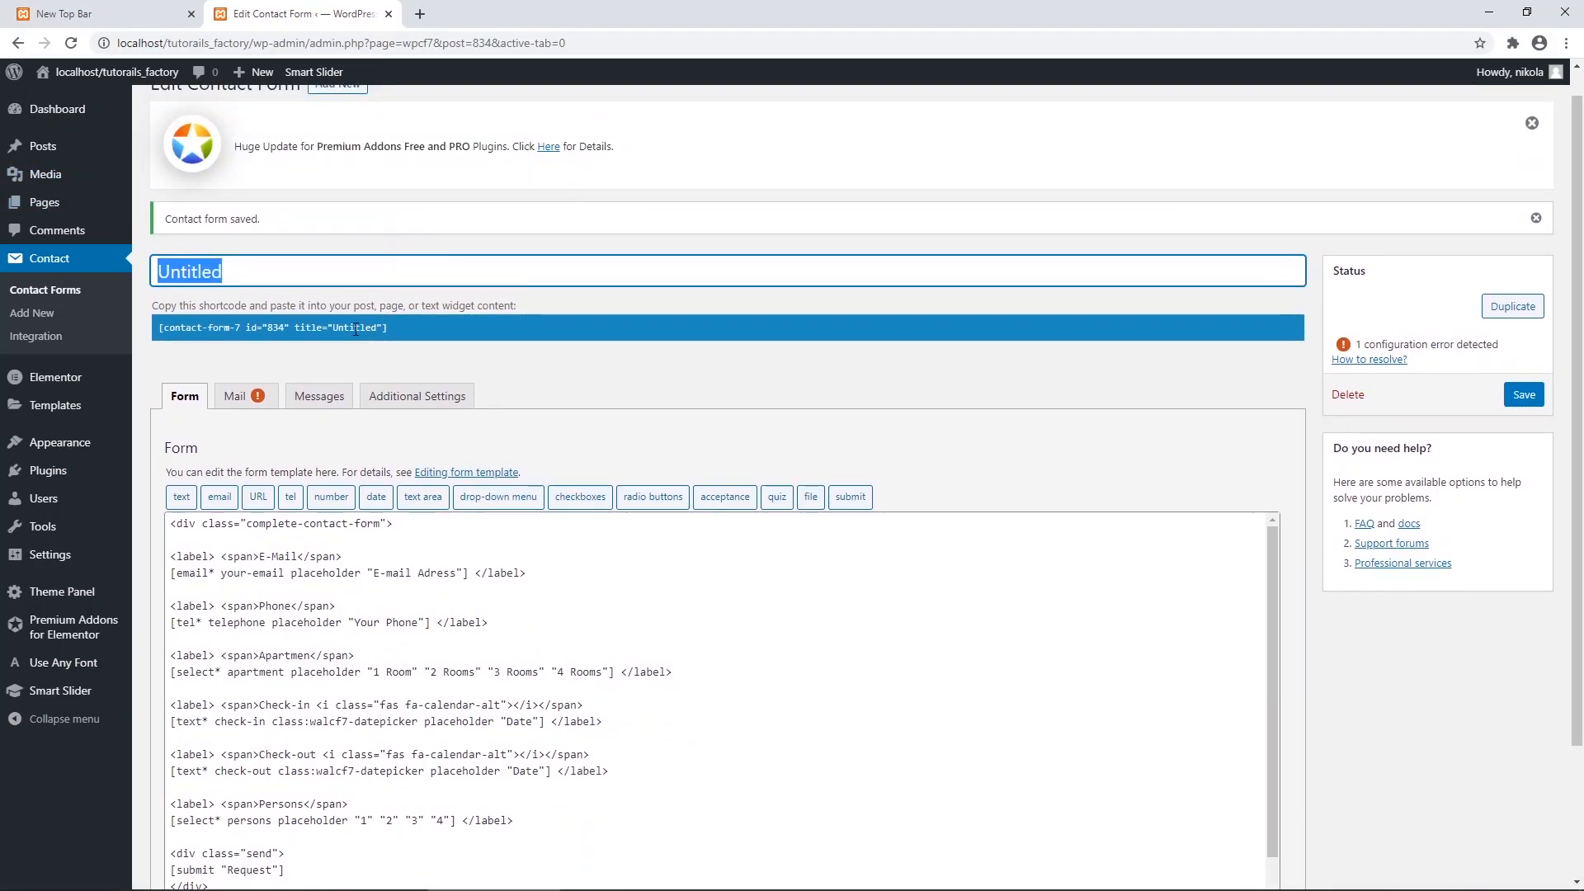
pyautogui.write('Main C')
pyautogui.press('BackSpace')
pyautogui.press('BackSpace')
pyautogui.press('BackSpace')
pyautogui.press('BackSpace')
pyautogui.press('BackSpace')
pyautogui.press('BackSpace')
pyautogui.write('Book')
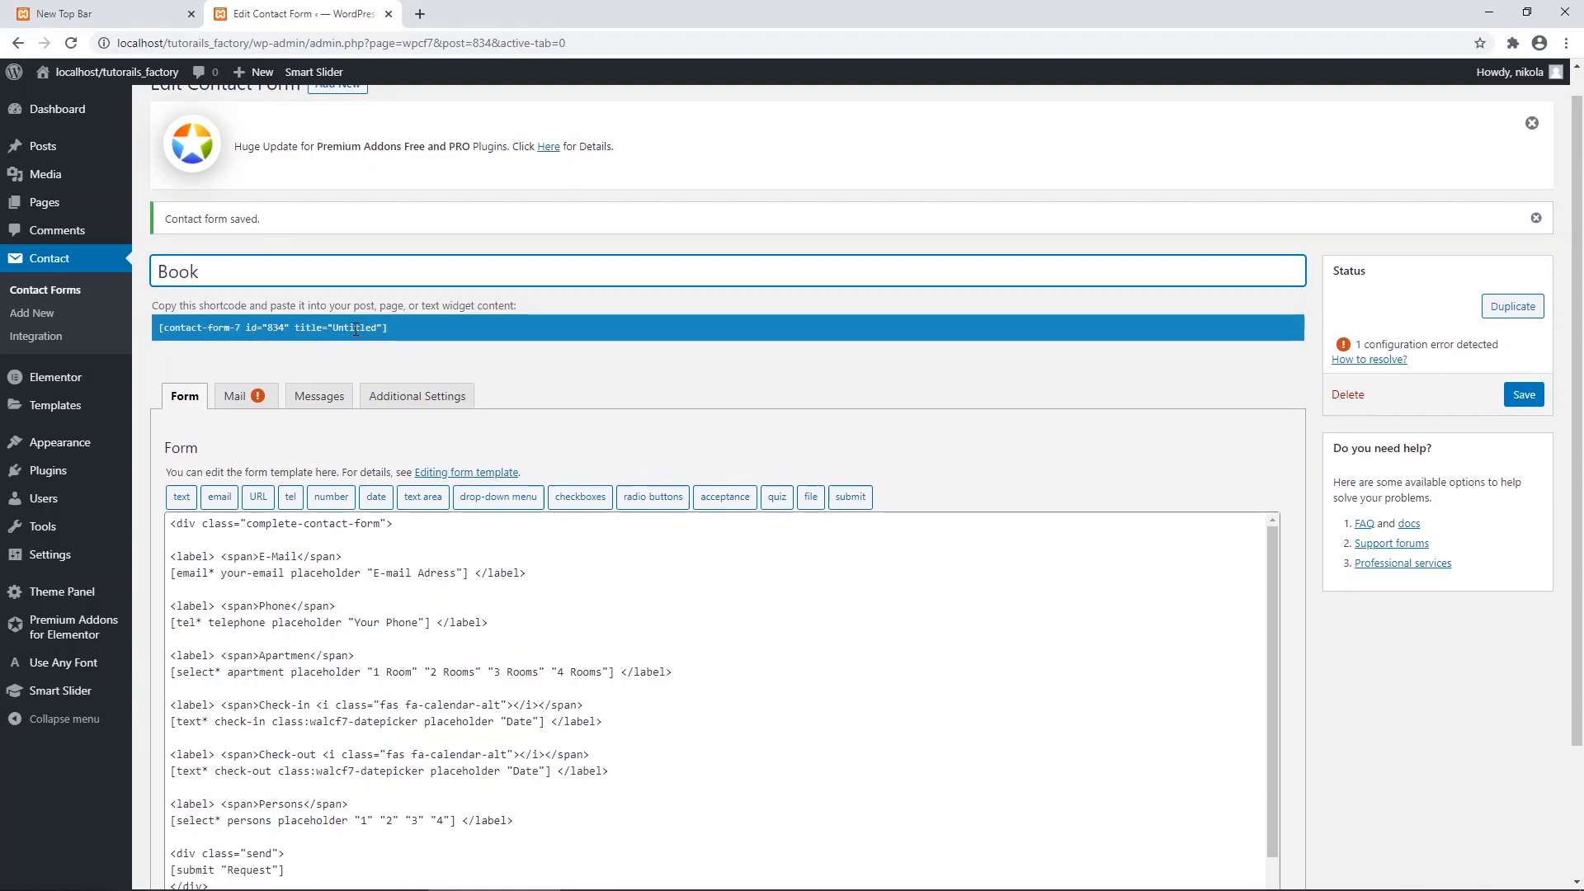
pyautogui.write('ing Form')
pyautogui.click(1524, 395)
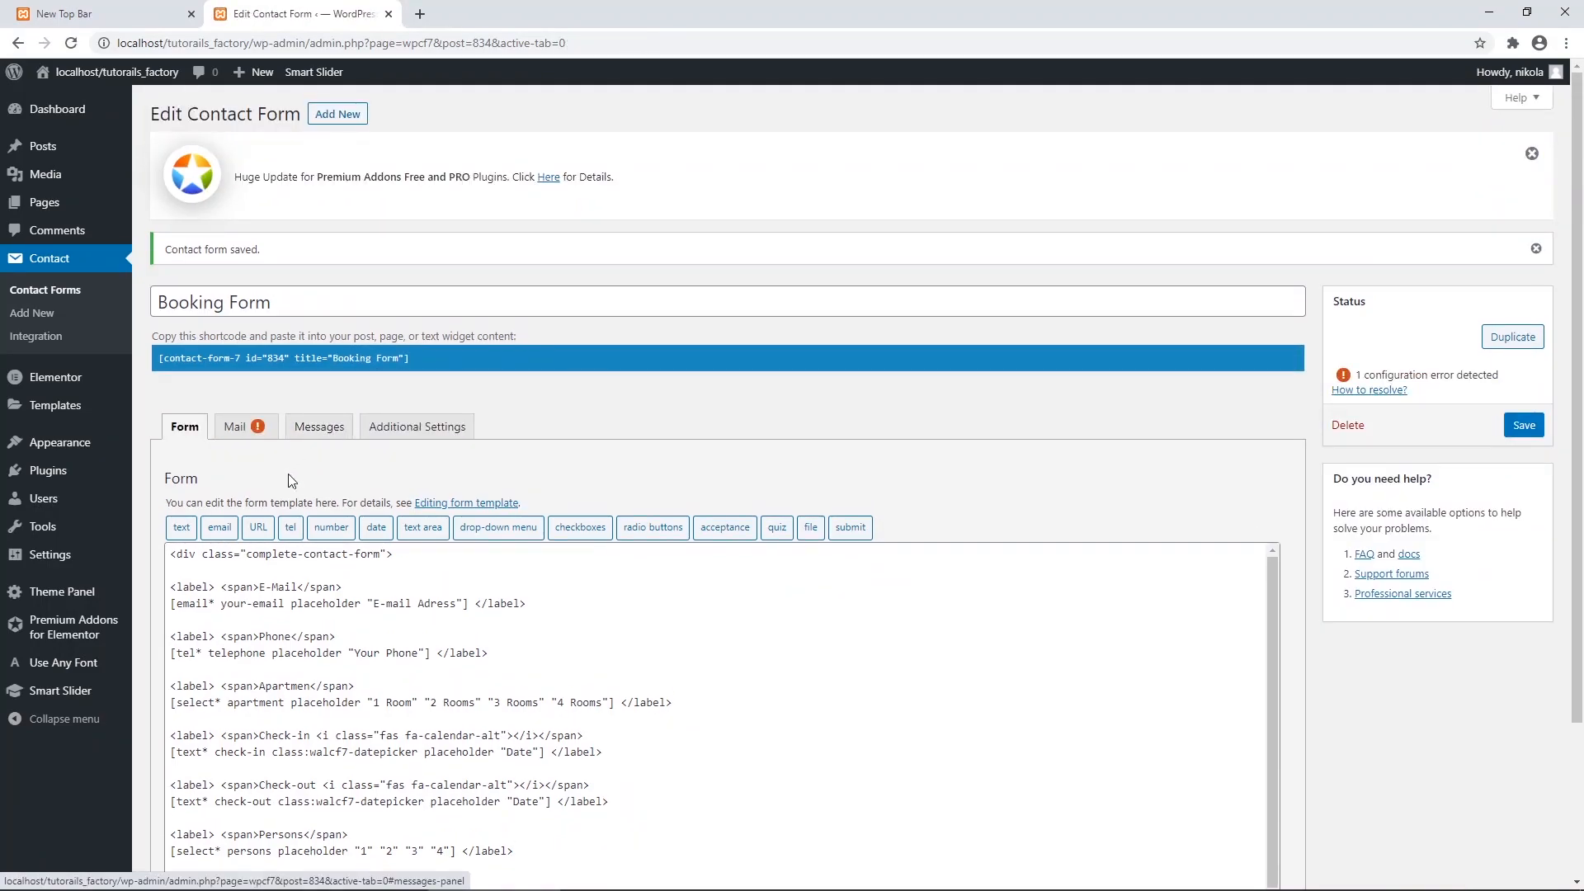
# Fill the mail message body with subject Booking Question and tags for e-mail, telephone, apartment, check-in, check-out and [Persons], checking them against the finished form.
pyautogui.click(252, 432)
pyautogui.scroll(-3, 367, 535)
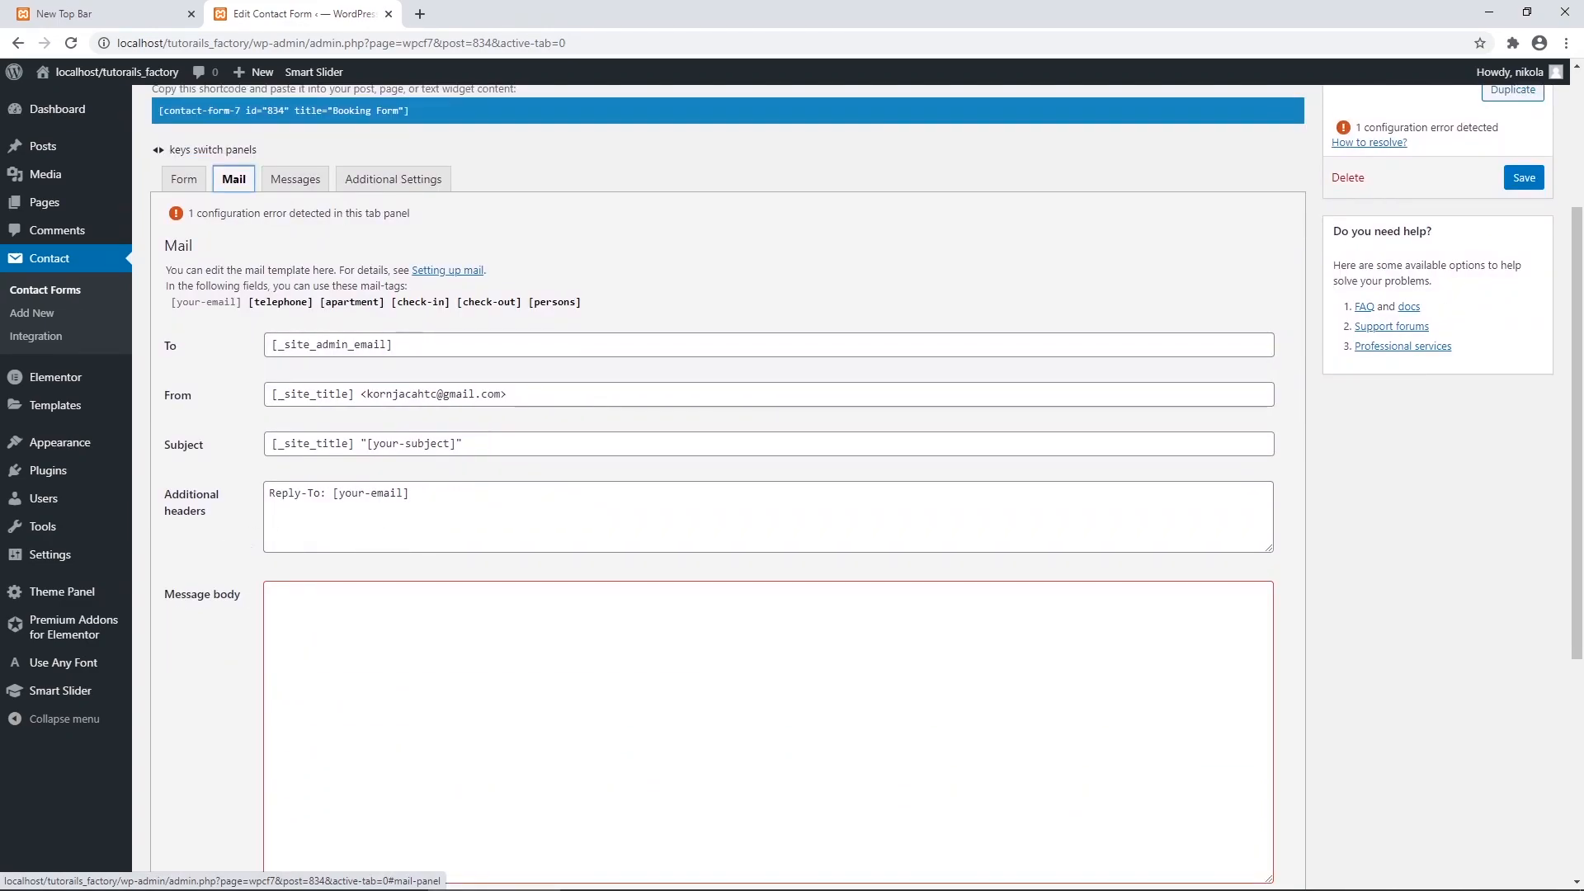
pyautogui.hotkey('alt', 'Tab')
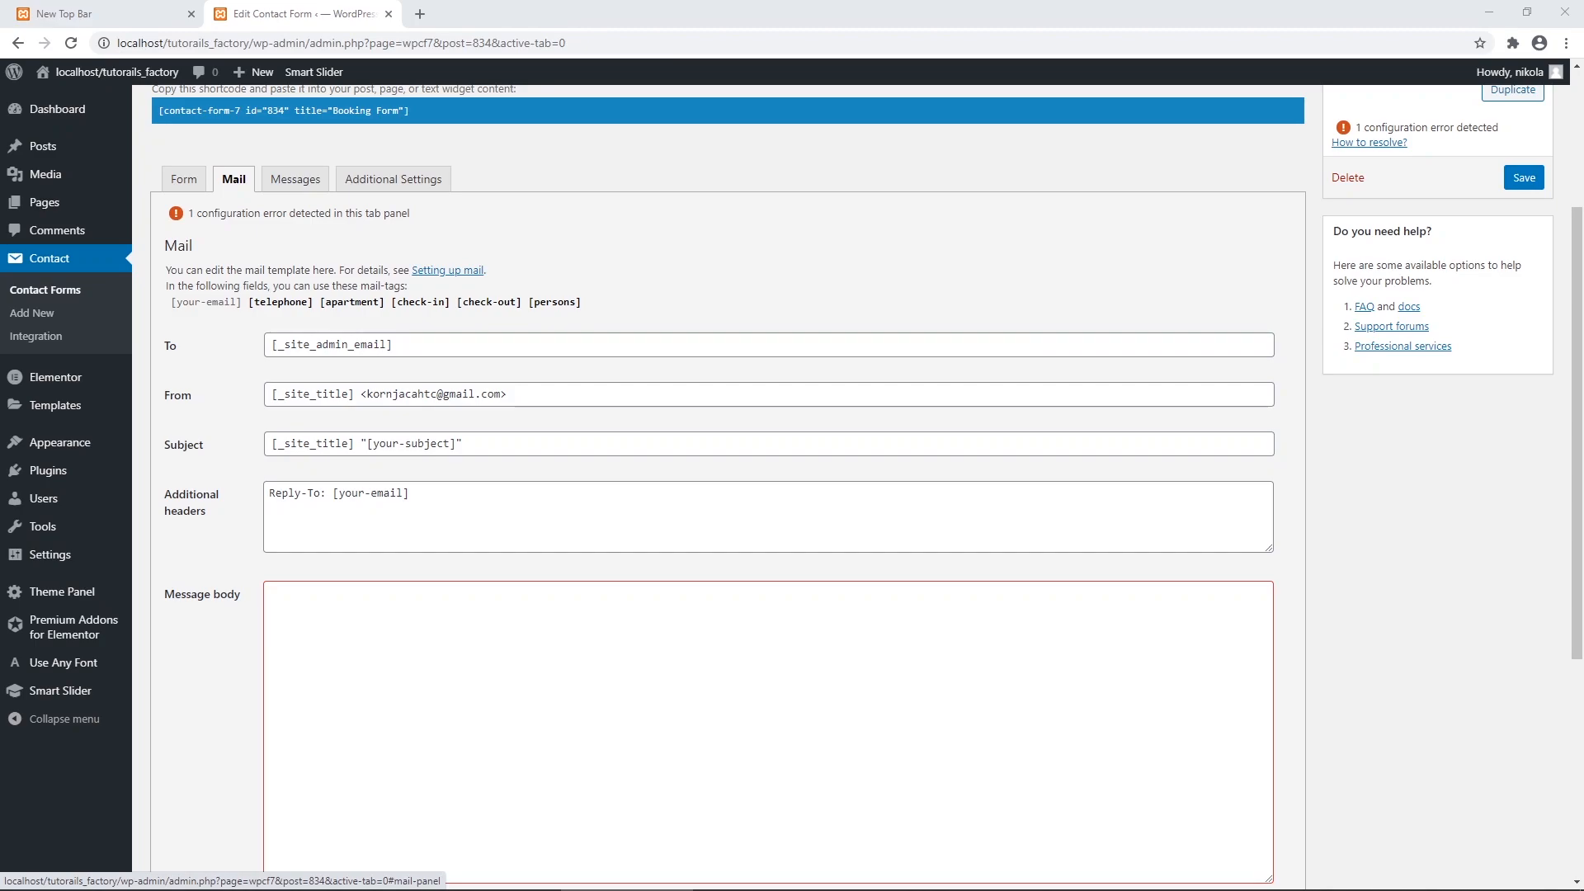
pyautogui.click(322, 643)
pyautogui.write('From: [your-email] Subject: Booking Question  E-Mail: [your-email] Telephone: [telephone] Apartment: [apartment] Check-in: [check-in] Check-out: [check-out] Persons: [Persons]  -- This e-mail was sent from a contact form on [_site_title] ([_site_url])')
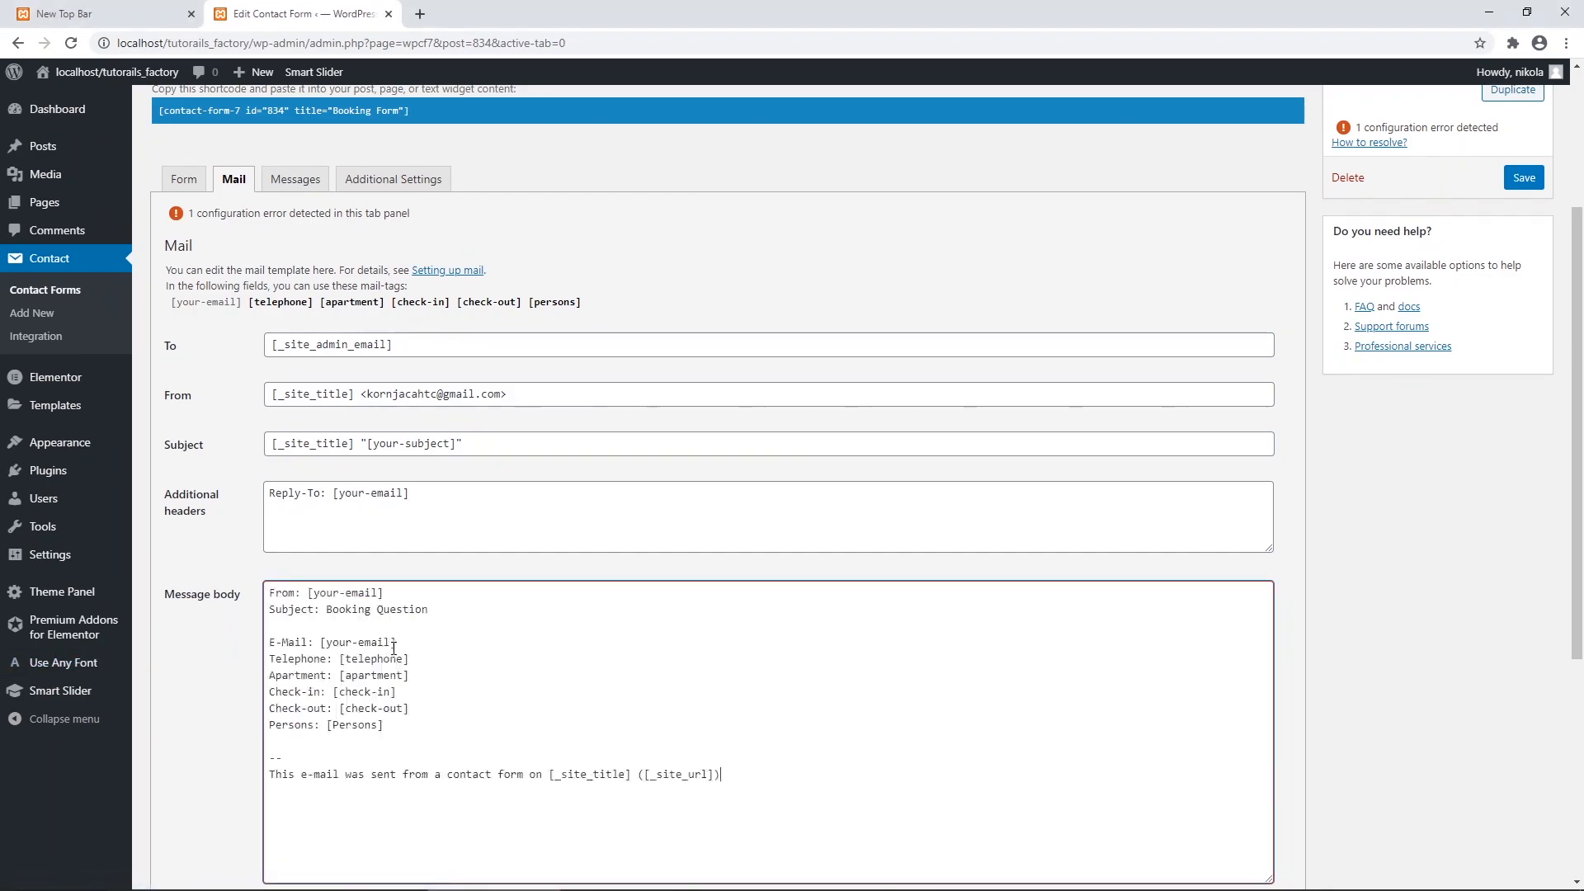
pyautogui.scroll(-1, 470, 655)
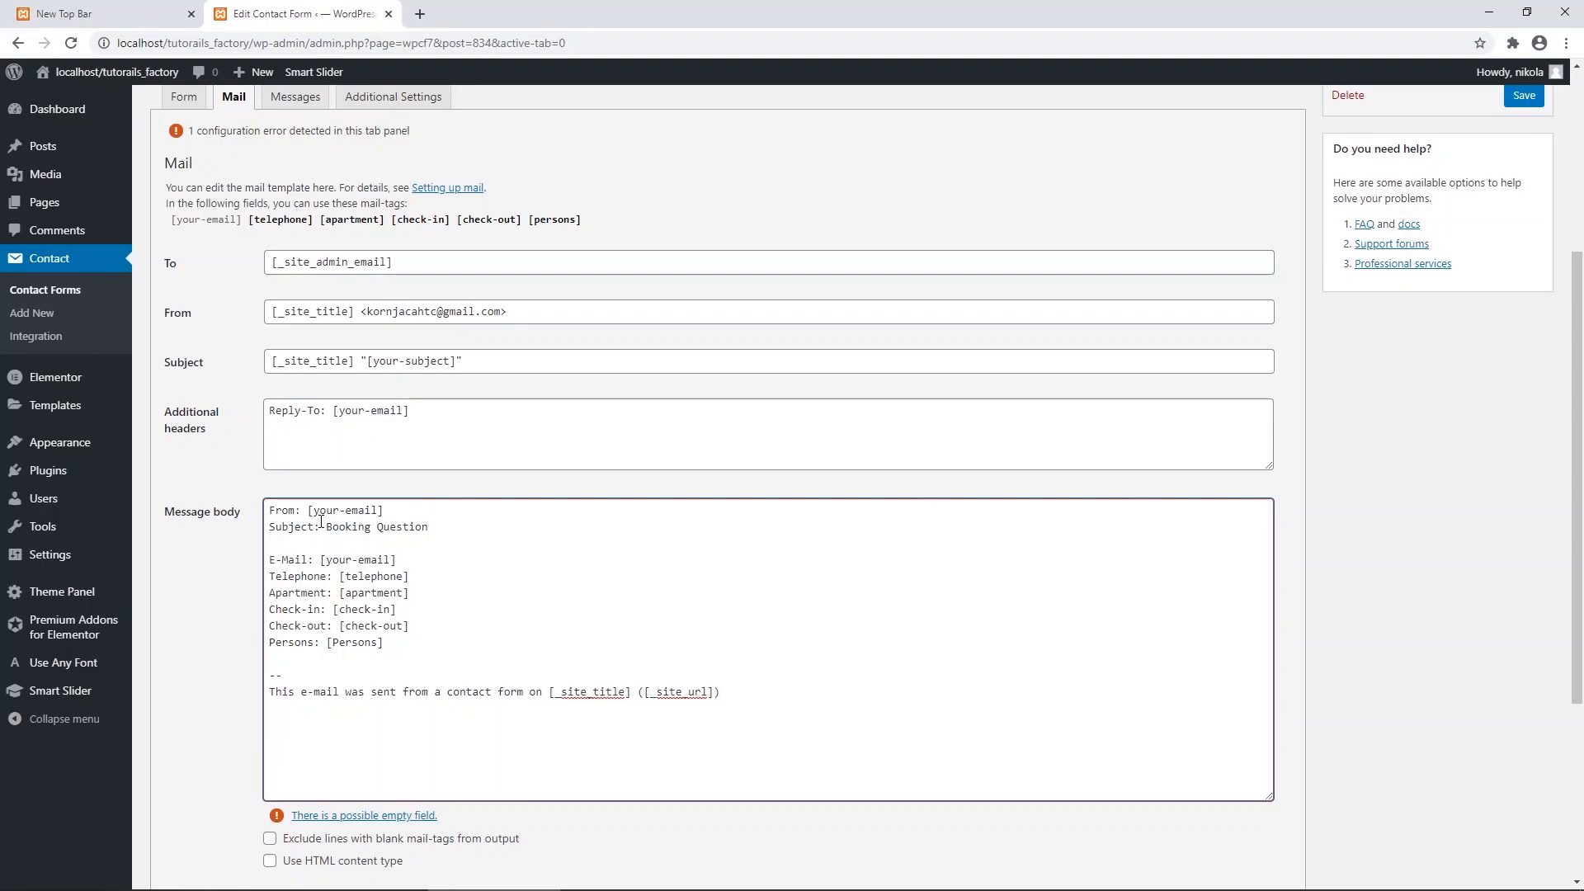
pyautogui.click(136, 11)
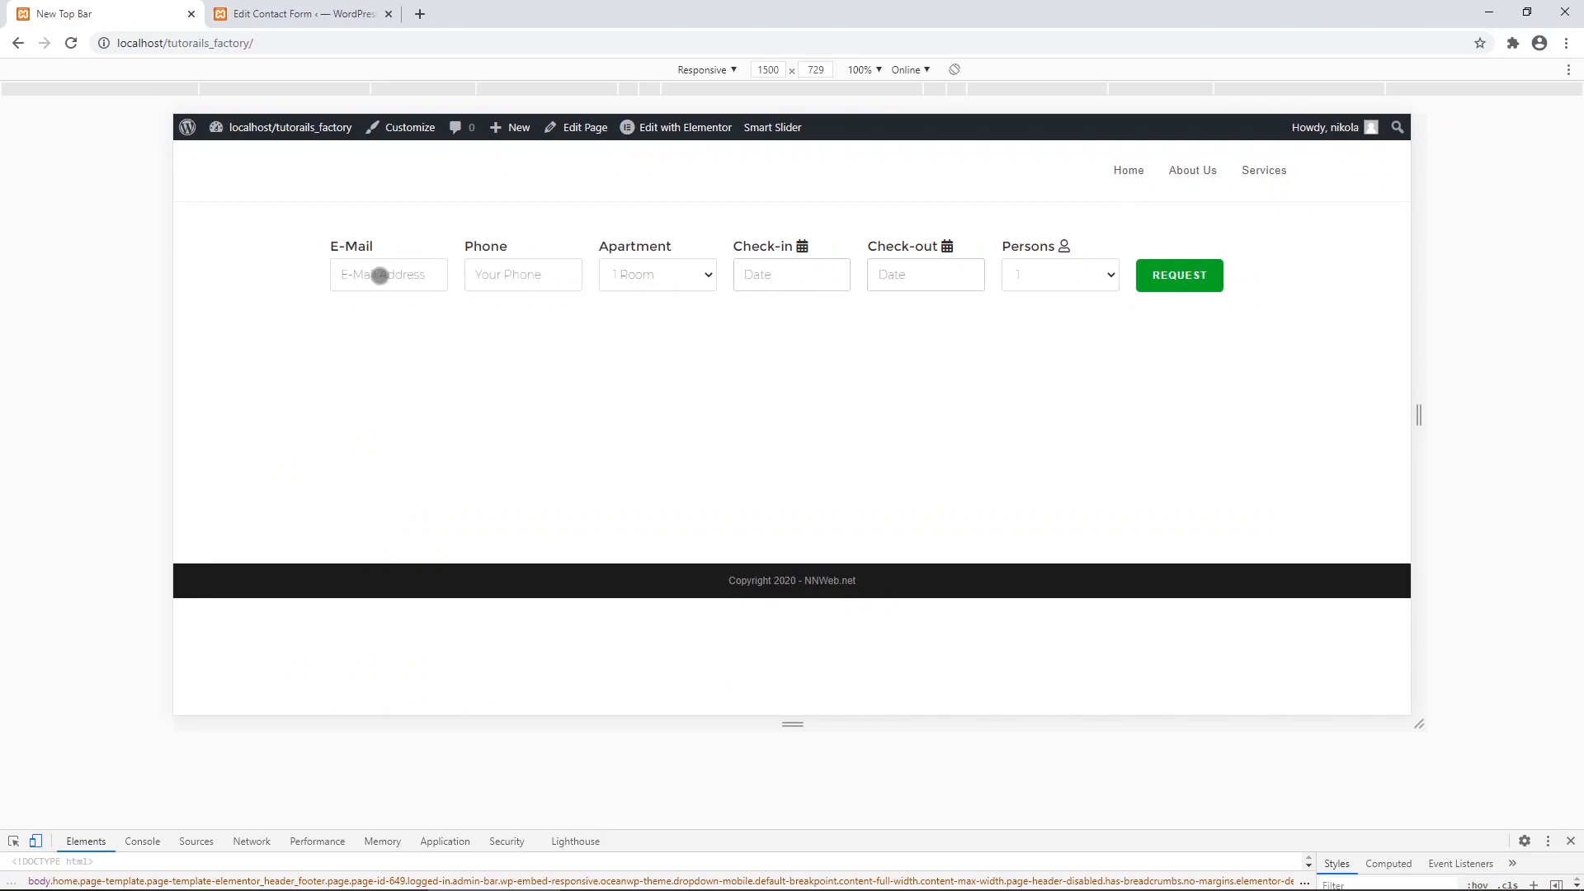
pyautogui.click(310, 14)
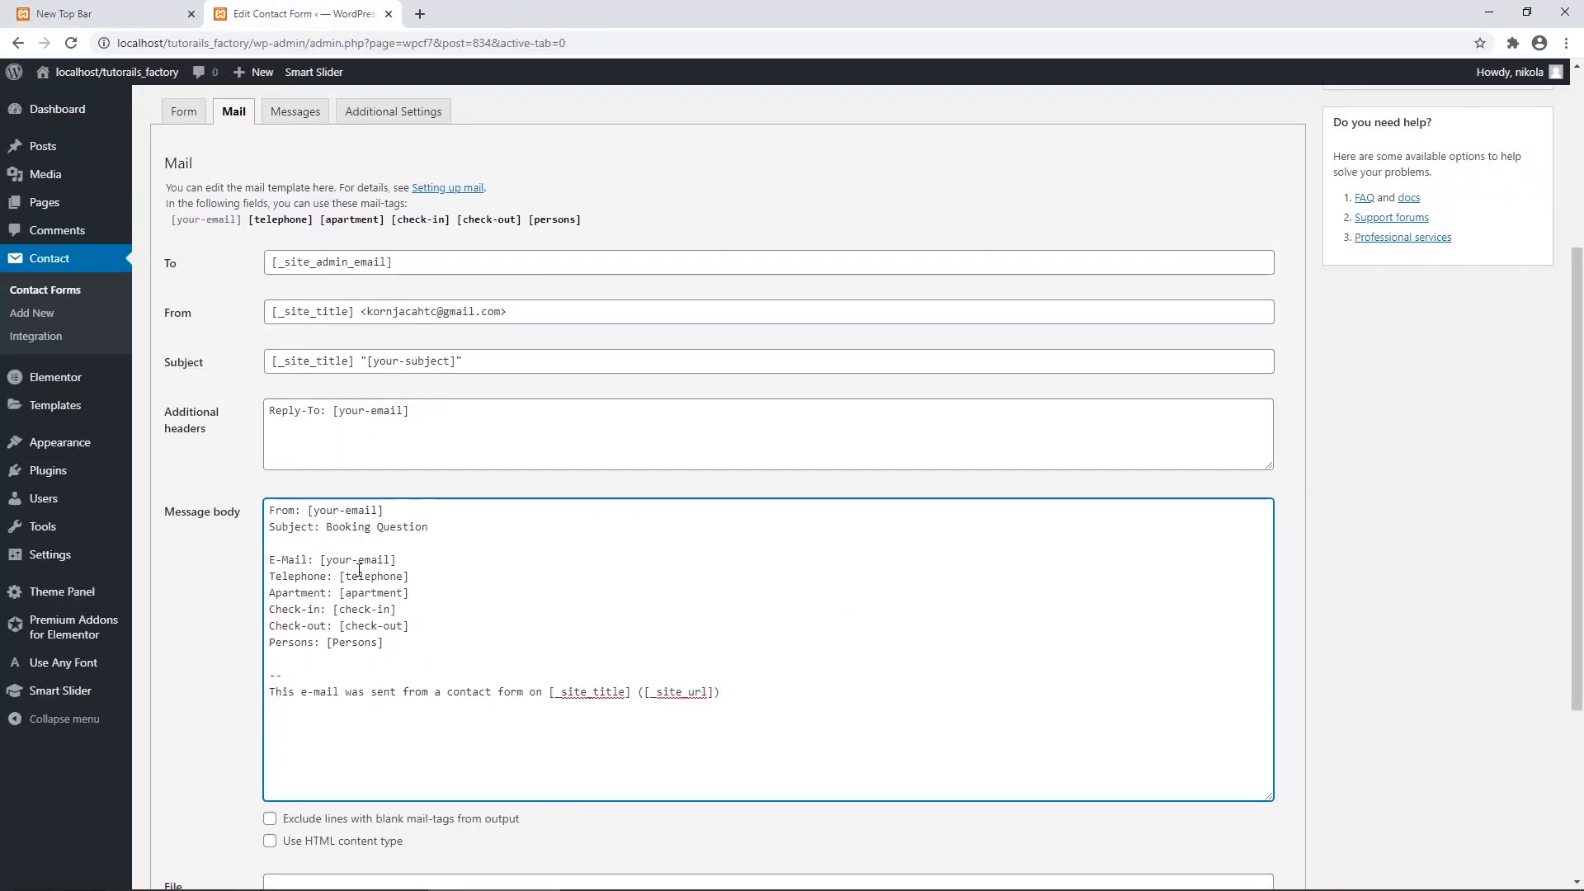
pyautogui.click(137, 12)
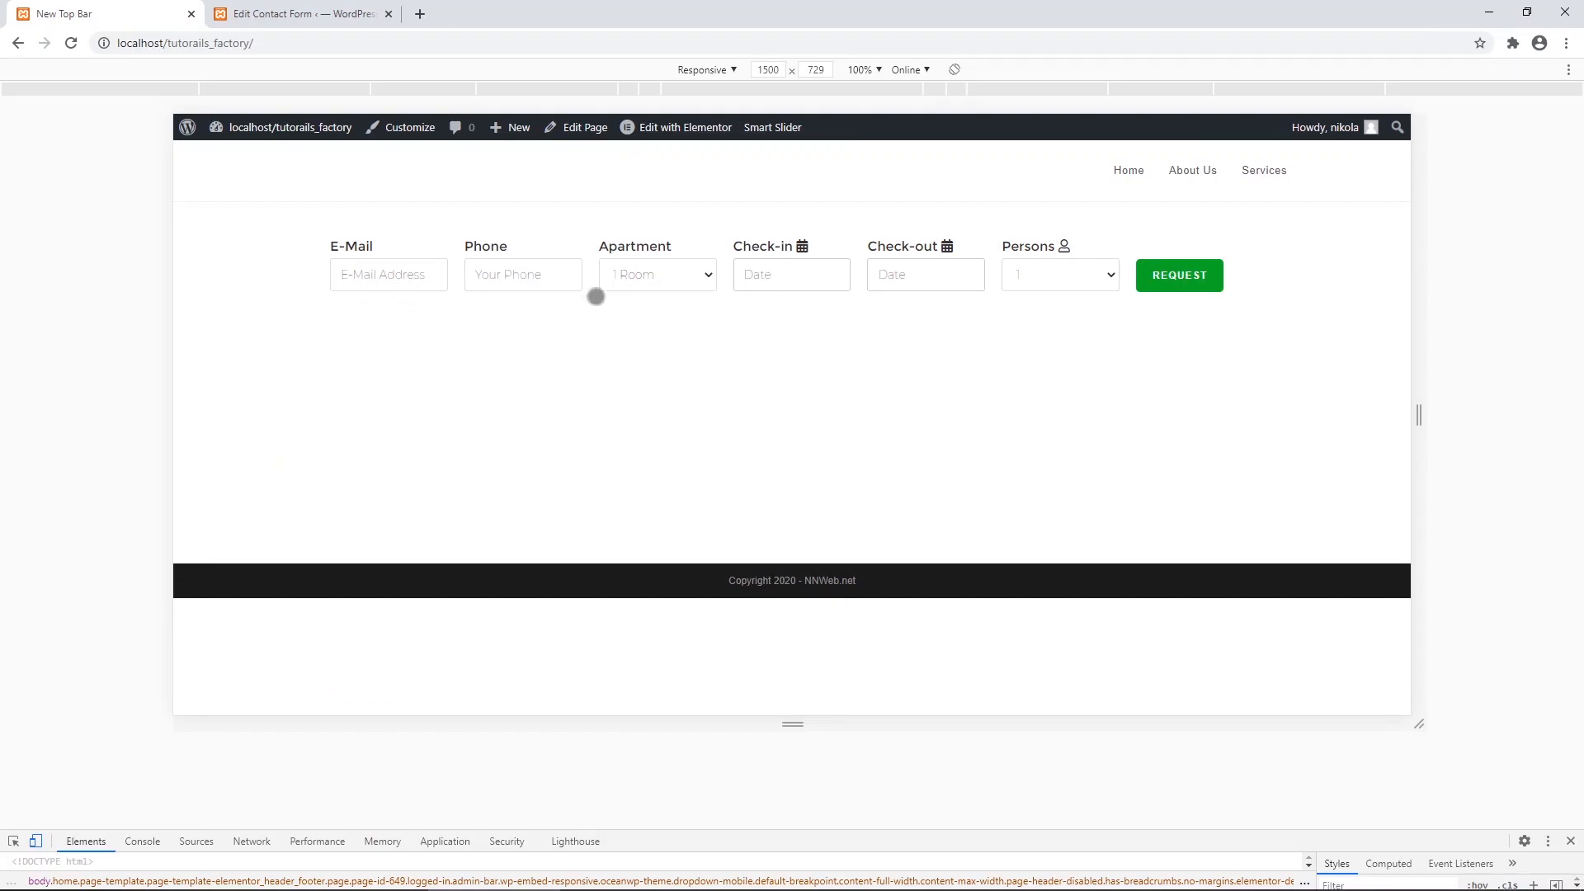
pyautogui.click(265, 12)
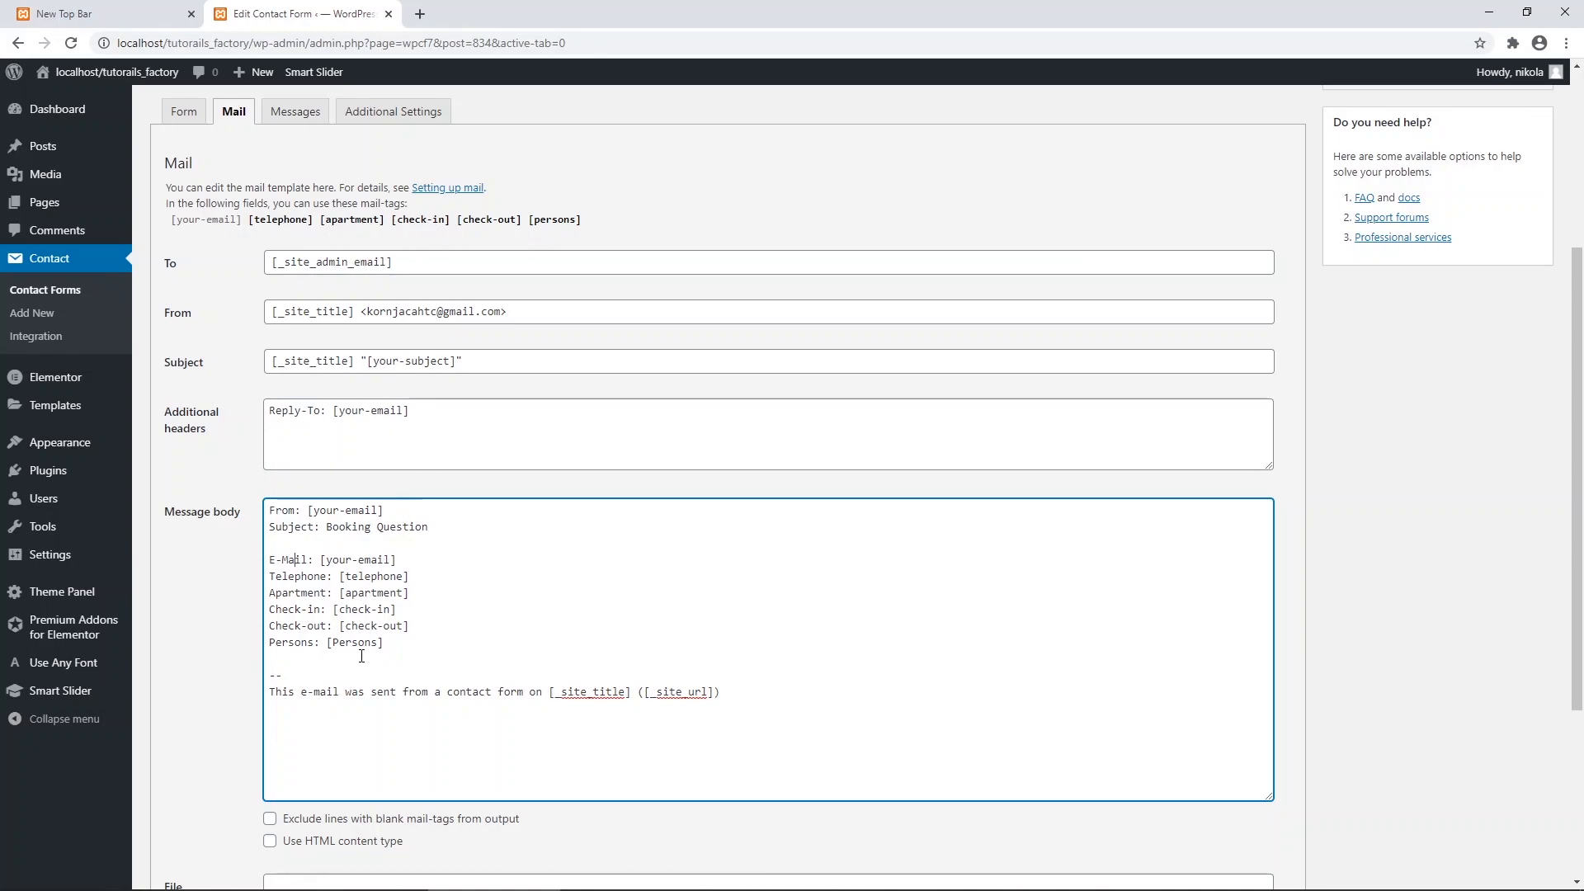
# Enable the additional Mail (2) template to examine its fields and turn it off again.
pyautogui.scroll(-1, 368, 648)
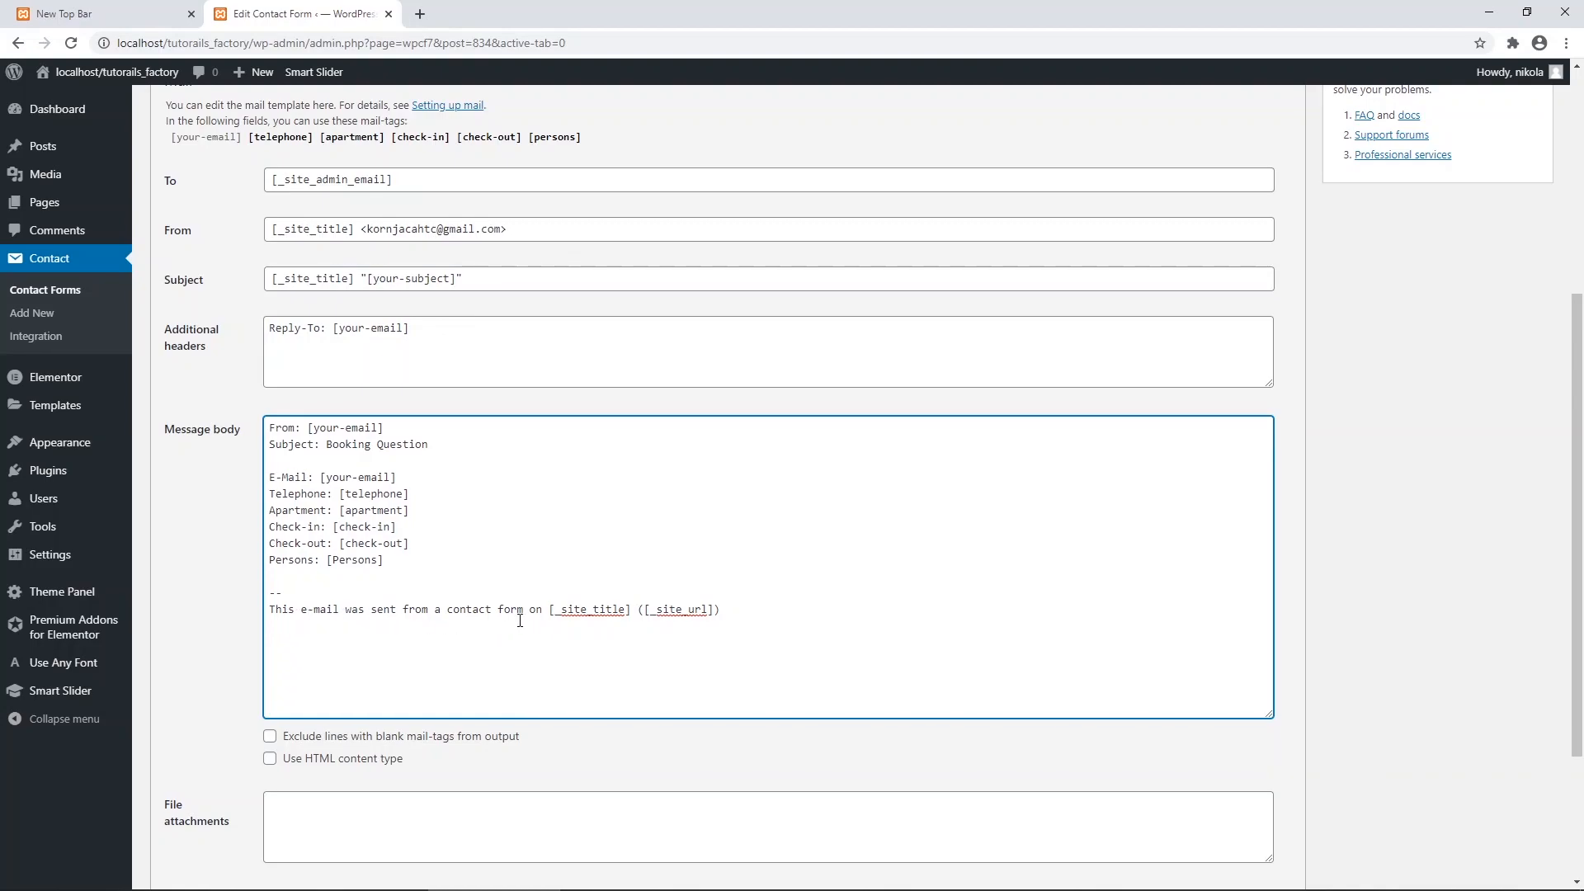
pyautogui.scroll(-10, 462, 603)
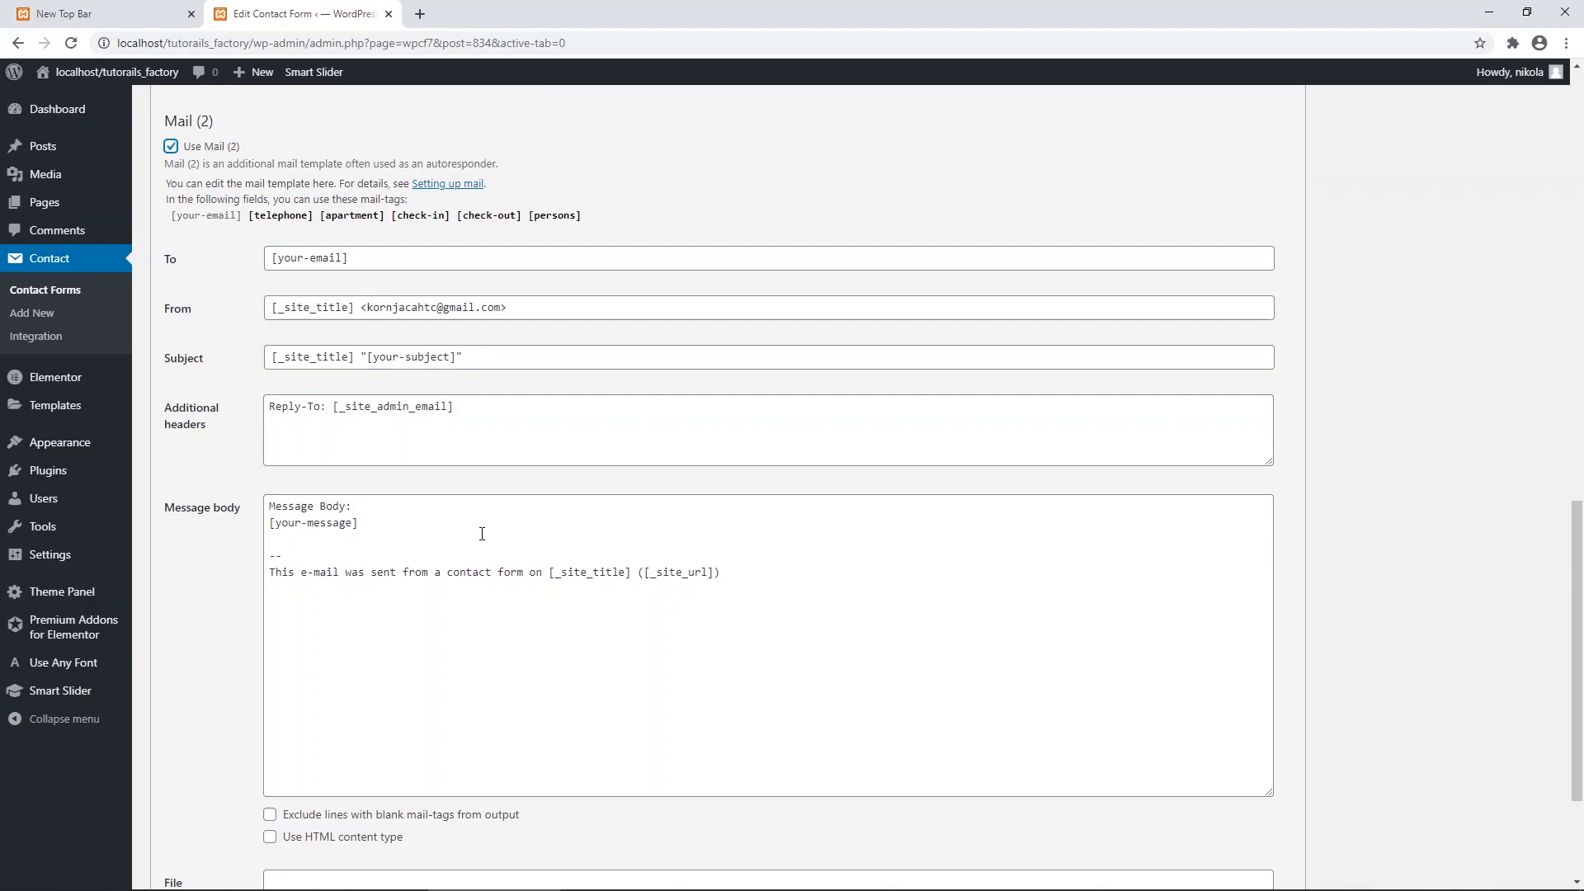
pyautogui.scroll(6, 444, 504)
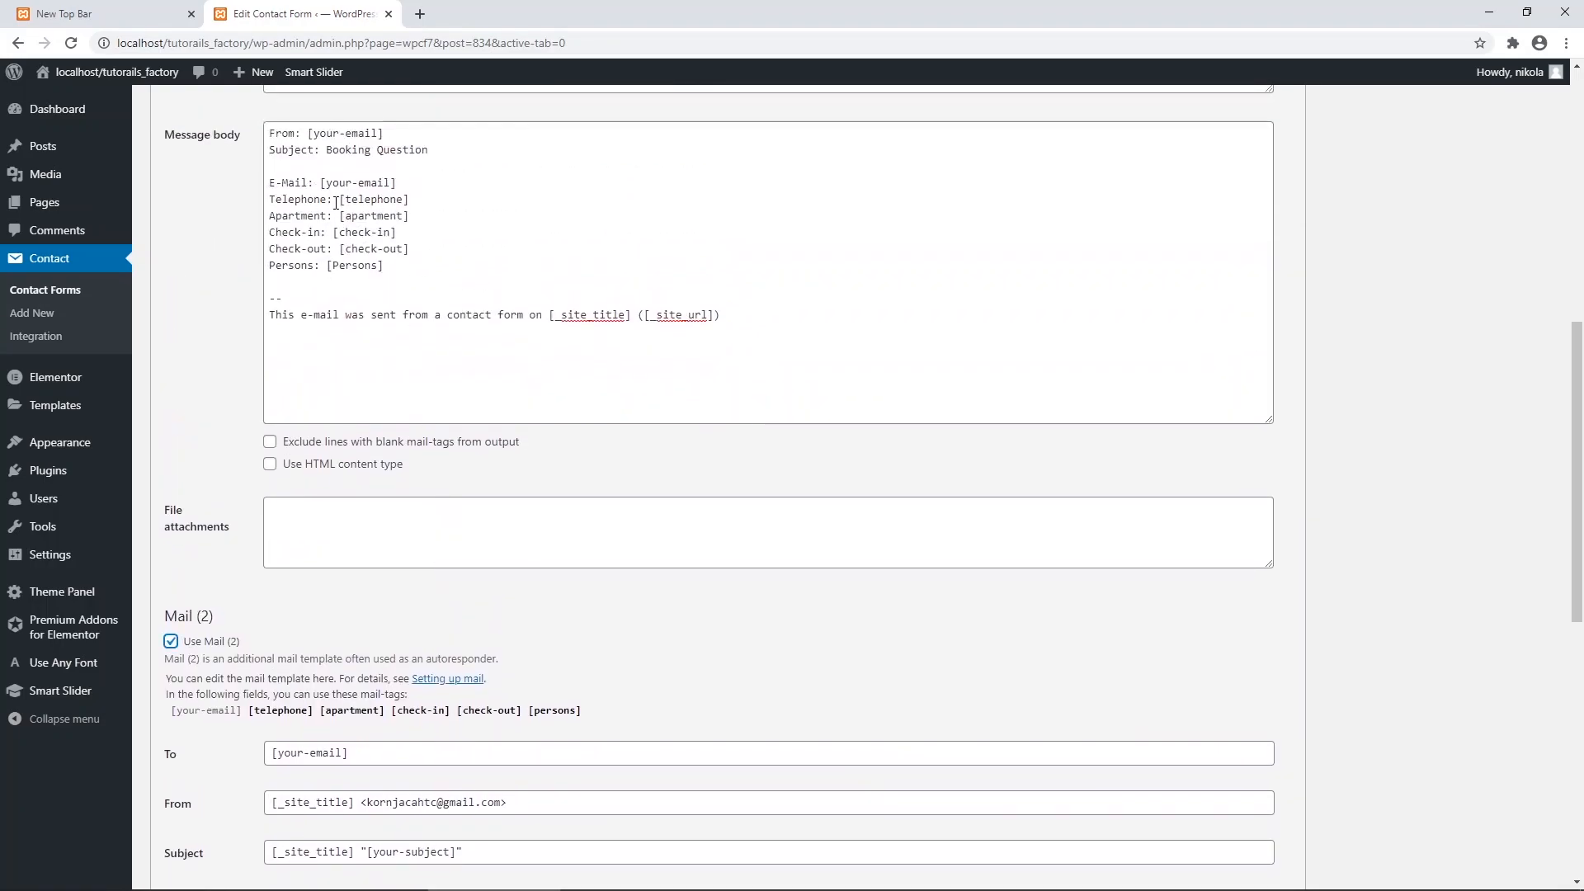
pyautogui.scroll(-7, 350, 372)
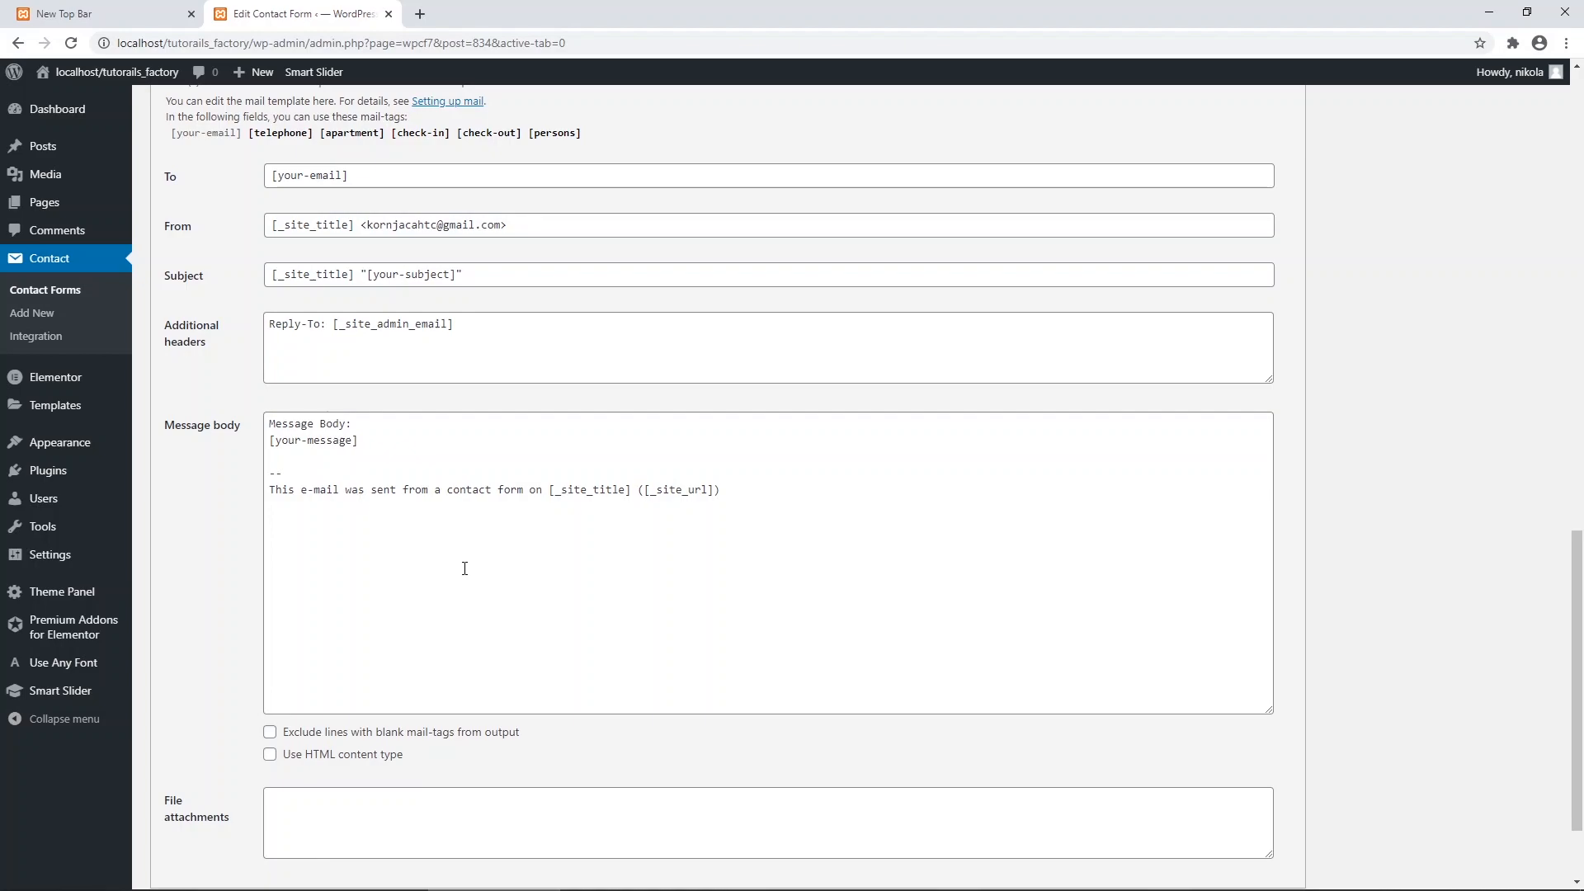
pyautogui.scroll(2, 465, 567)
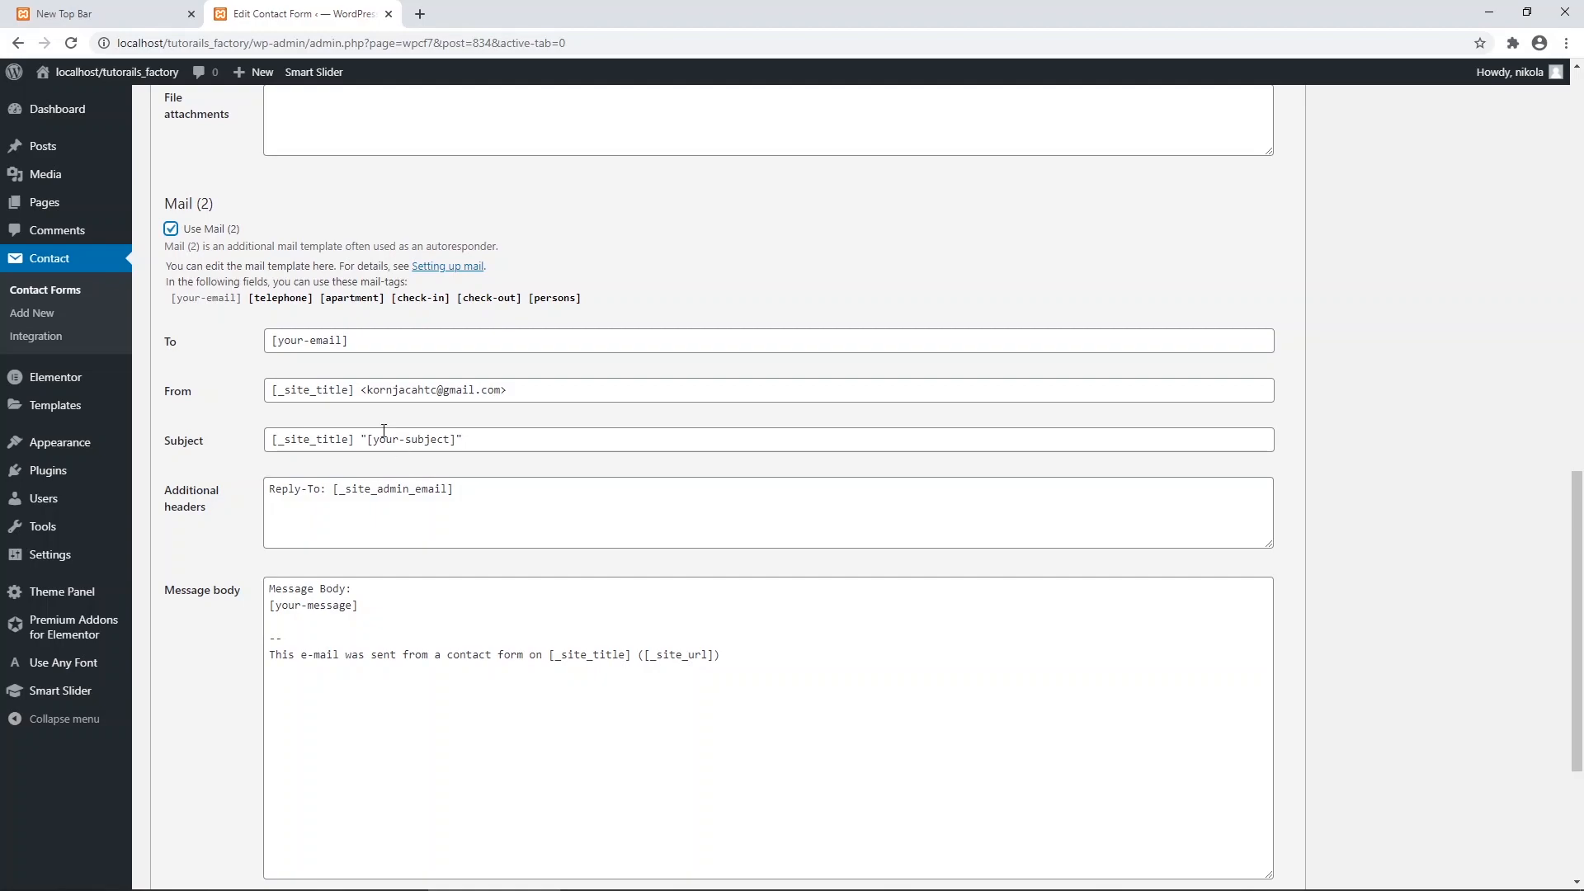
pyautogui.click(171, 228)
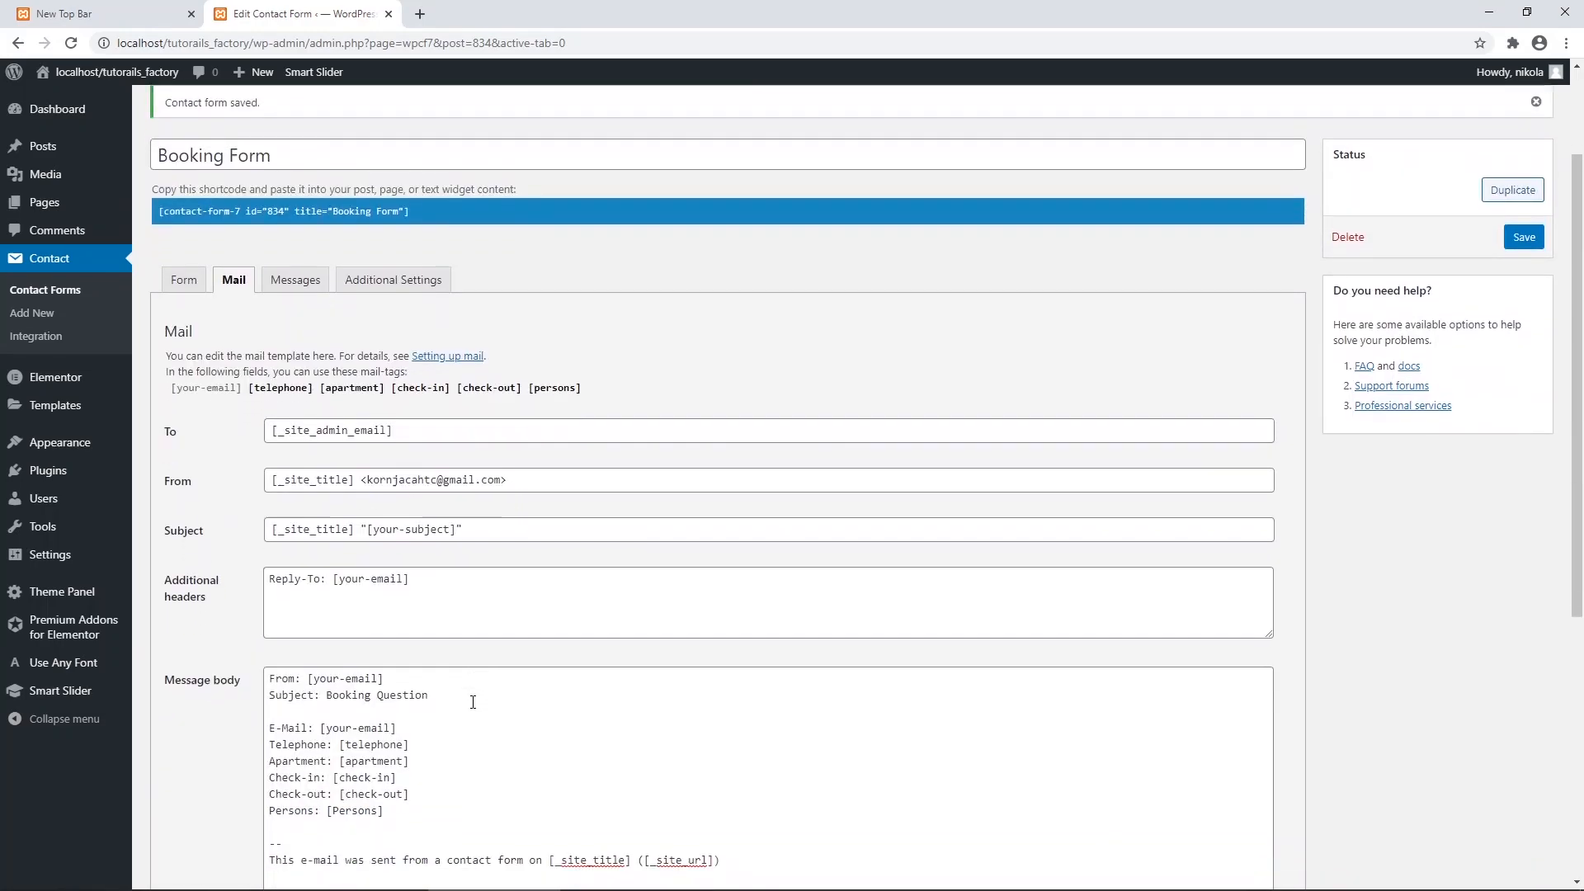
pyautogui.scroll(-2, 473, 702)
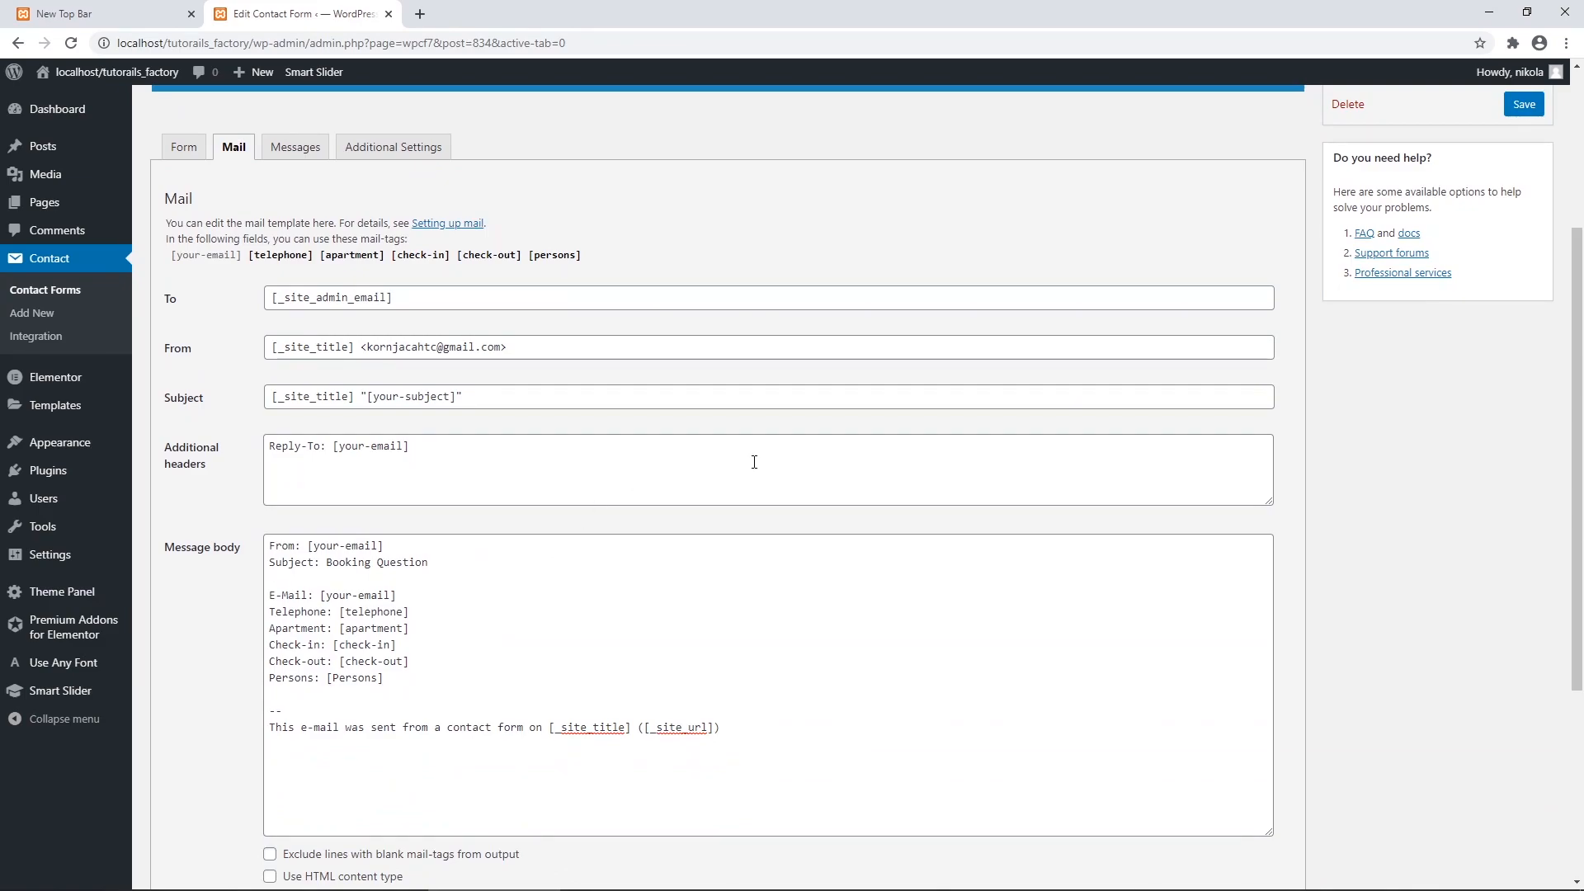
pyautogui.scroll(3, 754, 463)
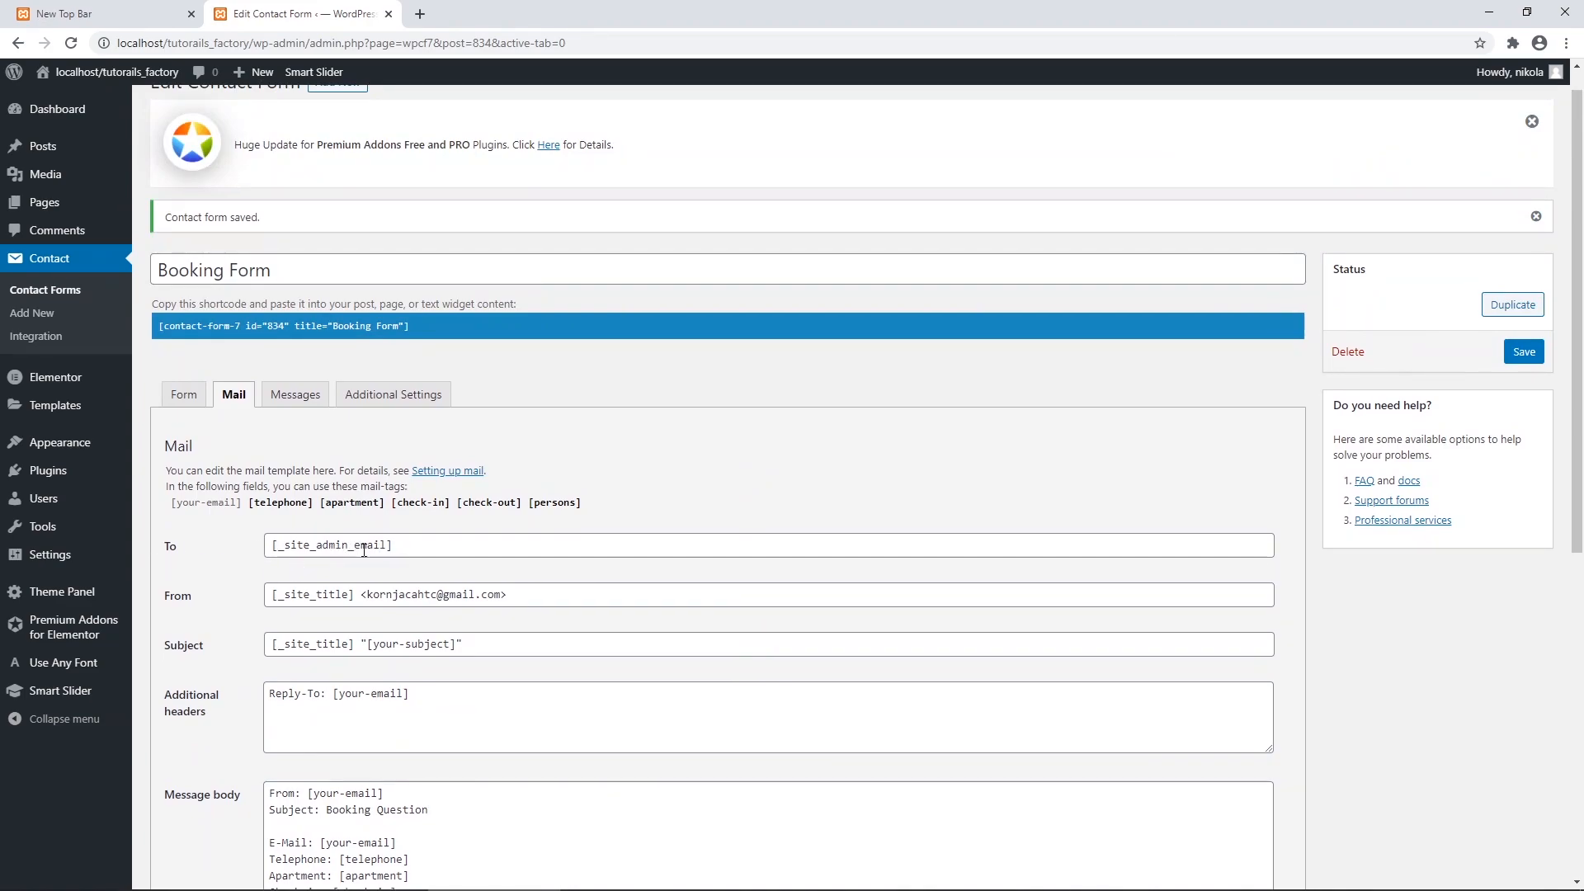
pyautogui.moveTo(37, 557)
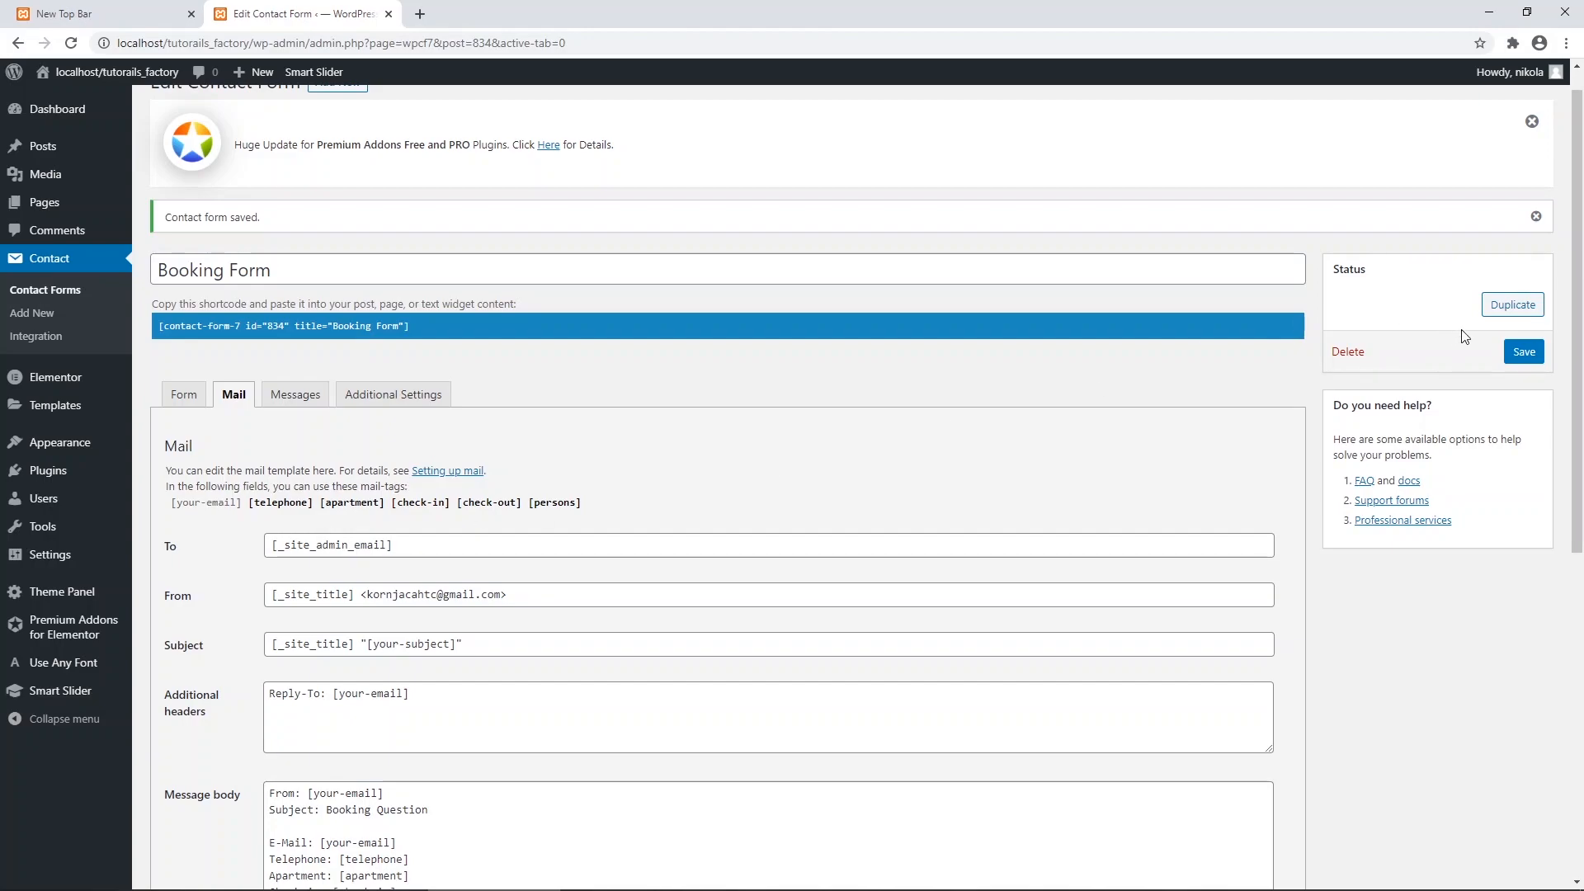
# Save the booking form's mail template and open the Contact Form page for editing.
pyautogui.click(1527, 353)
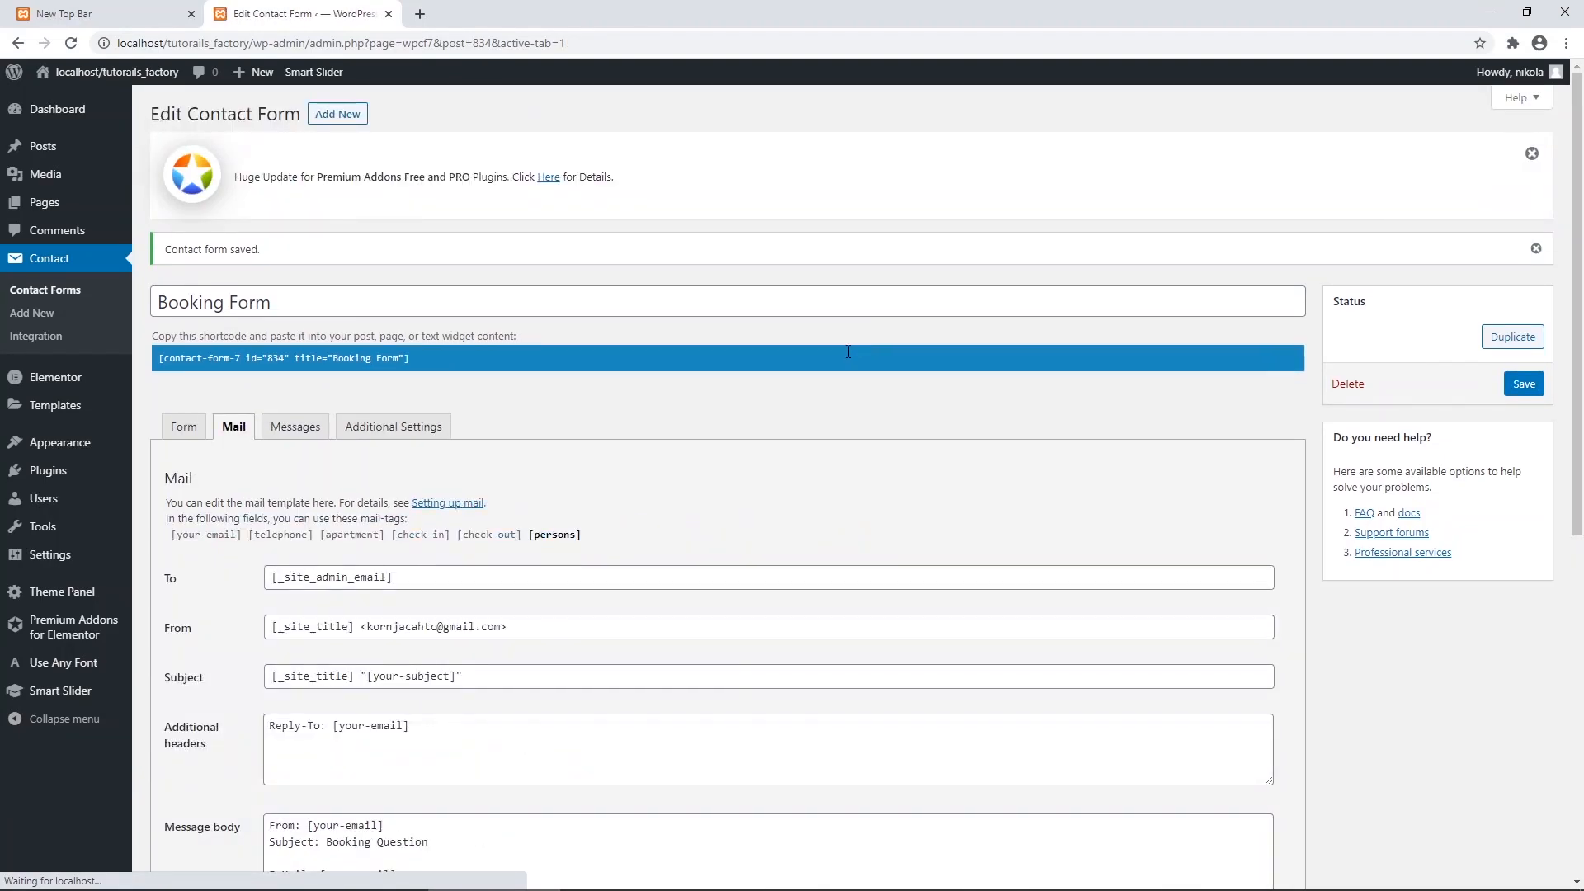
pyautogui.click(38, 206)
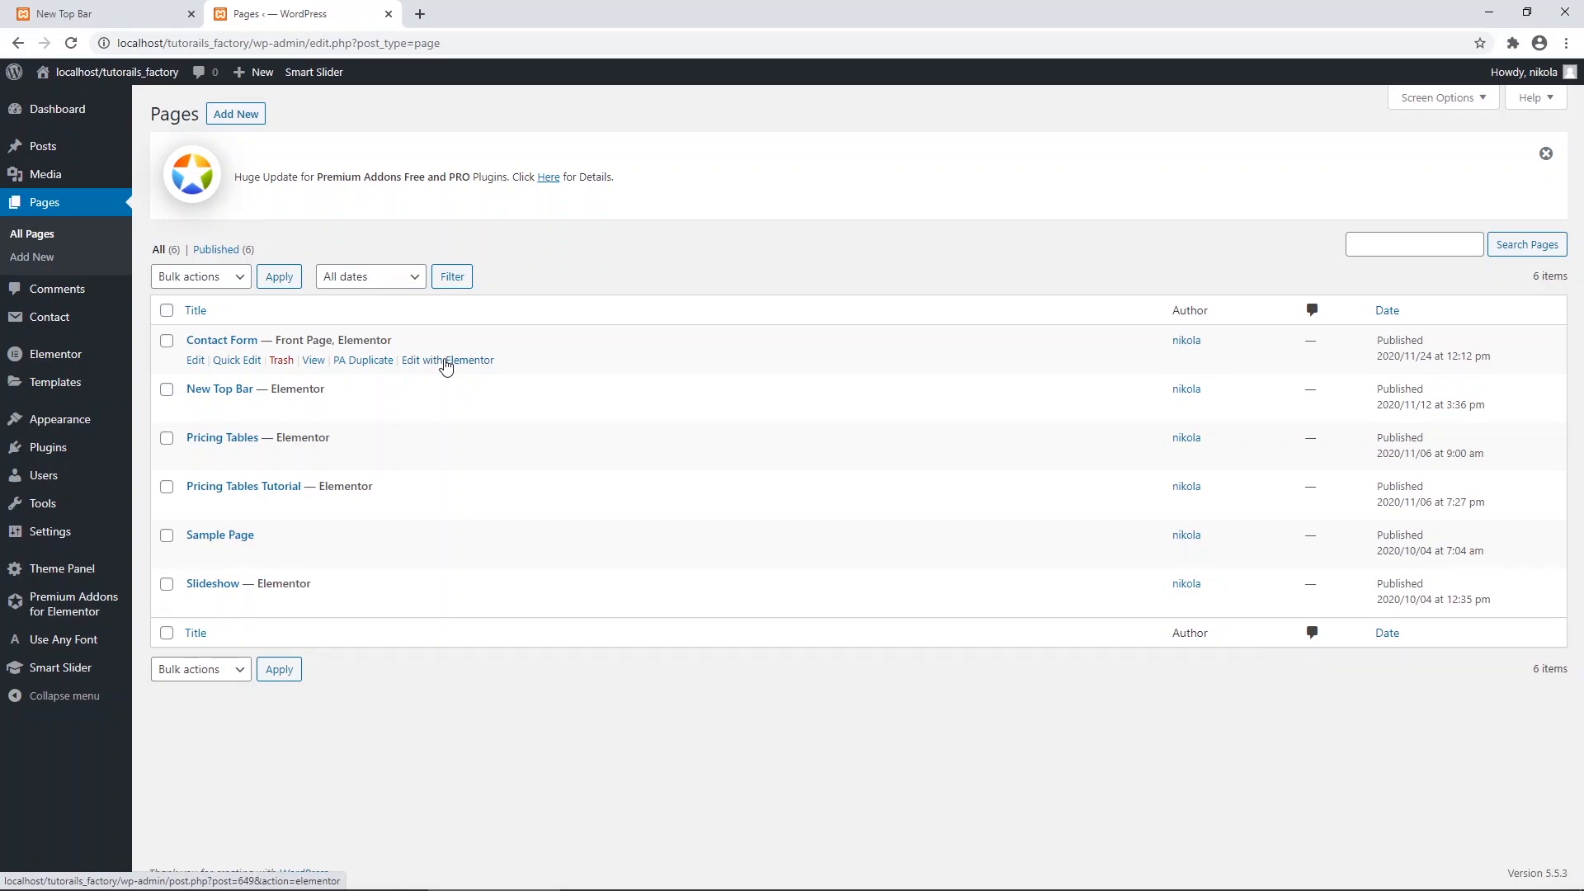
pyautogui.click(196, 360)
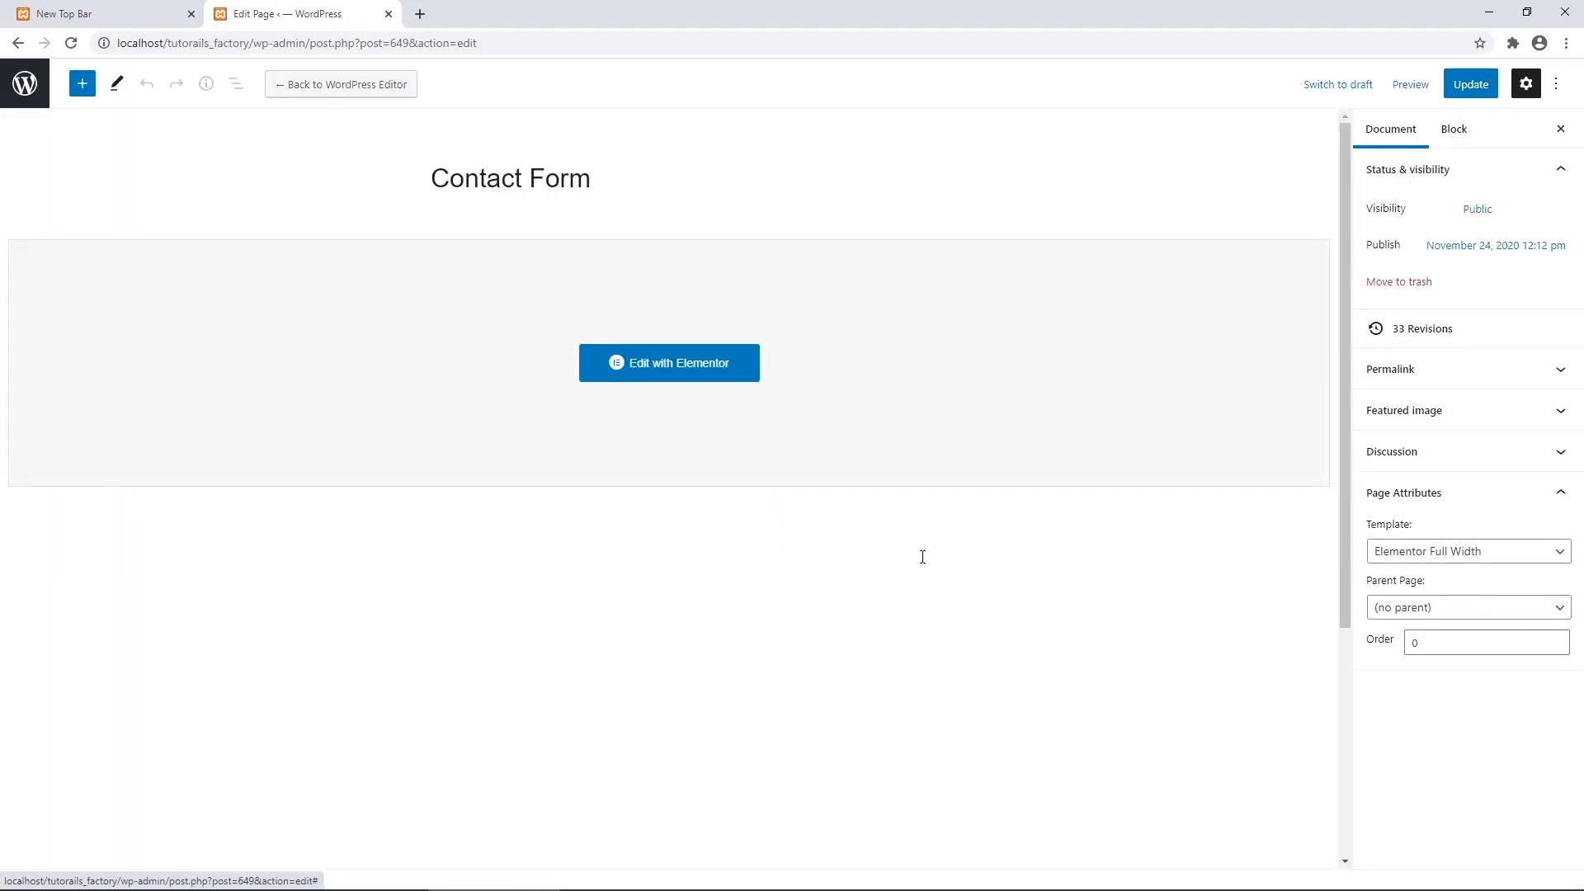
# Review the page's OceanWP settings for content layout, sidebar, paddings, header, page title and footer.
pyautogui.scroll(-3, 934, 559)
pyautogui.scroll(-3, 1213, 492)
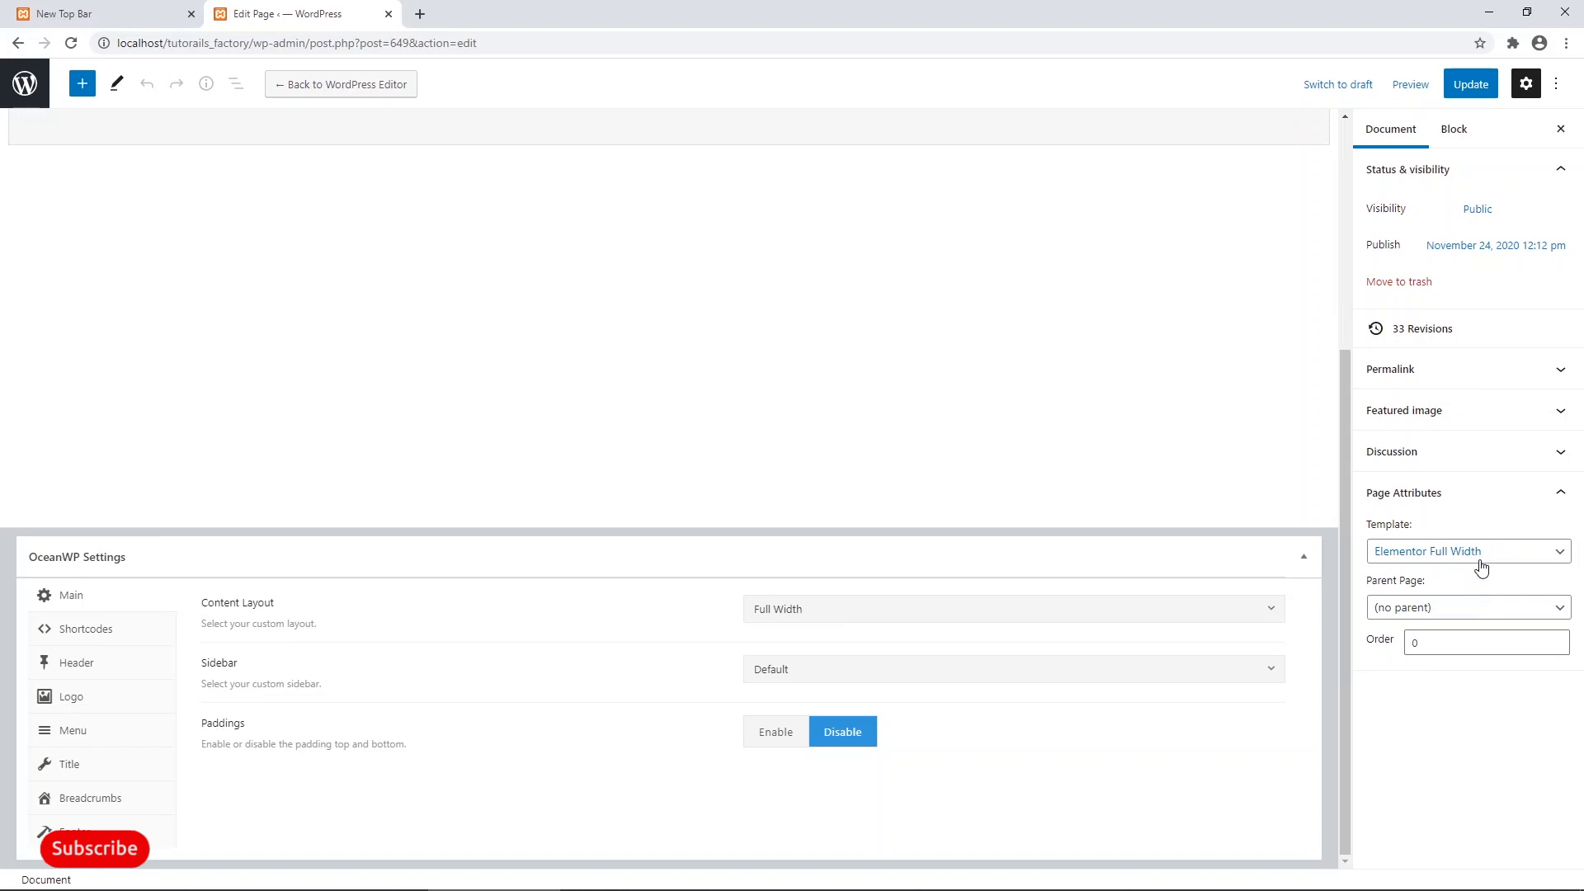
pyautogui.click(818, 675)
pyautogui.click(818, 677)
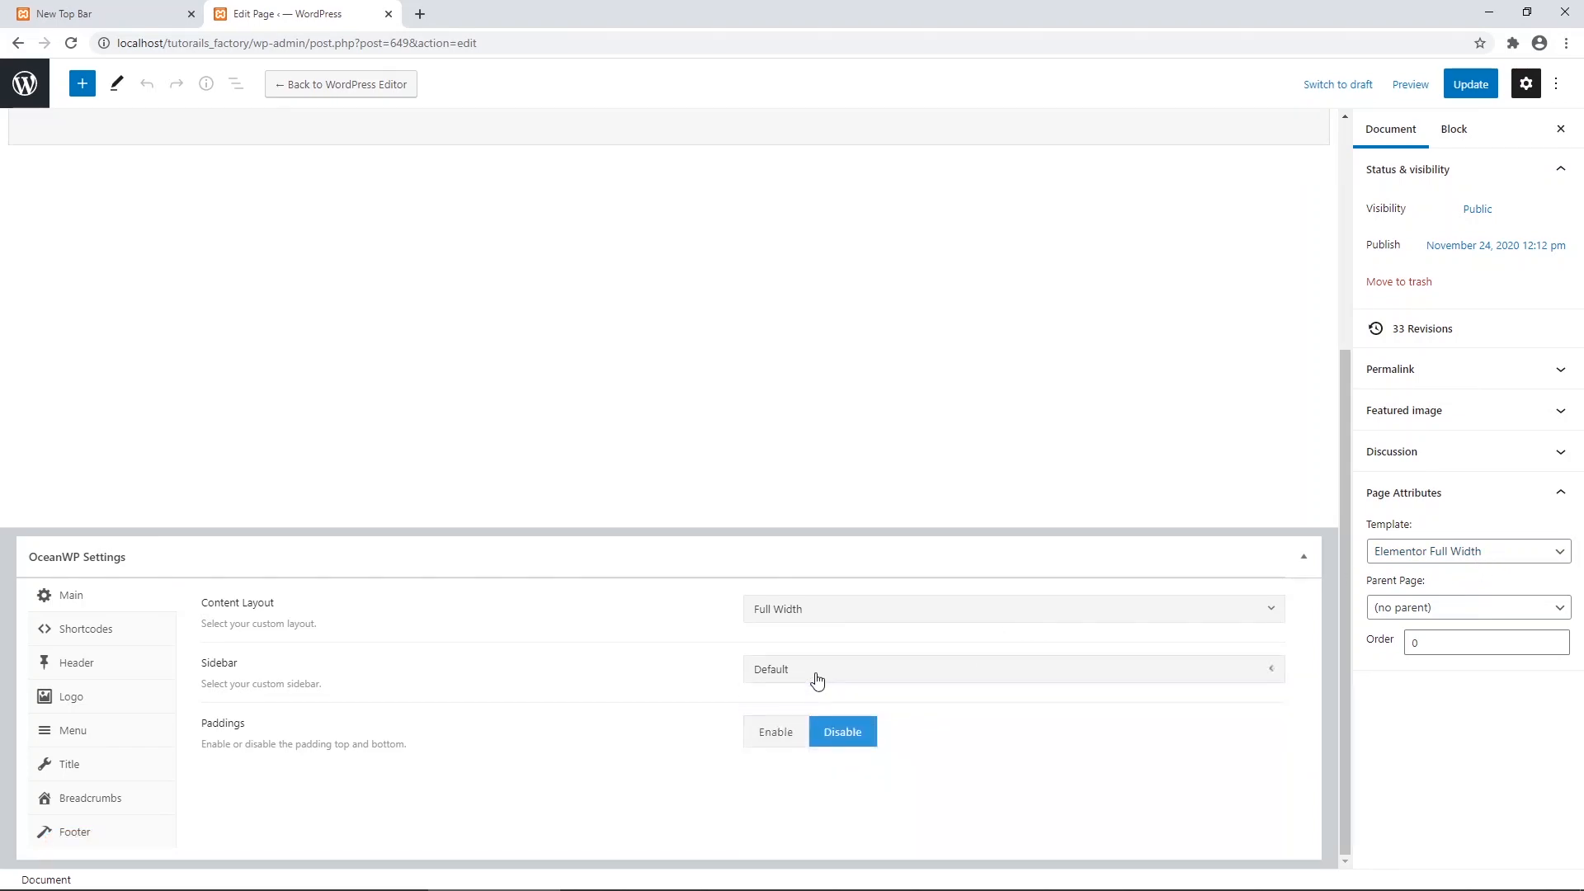
pyautogui.click(815, 615)
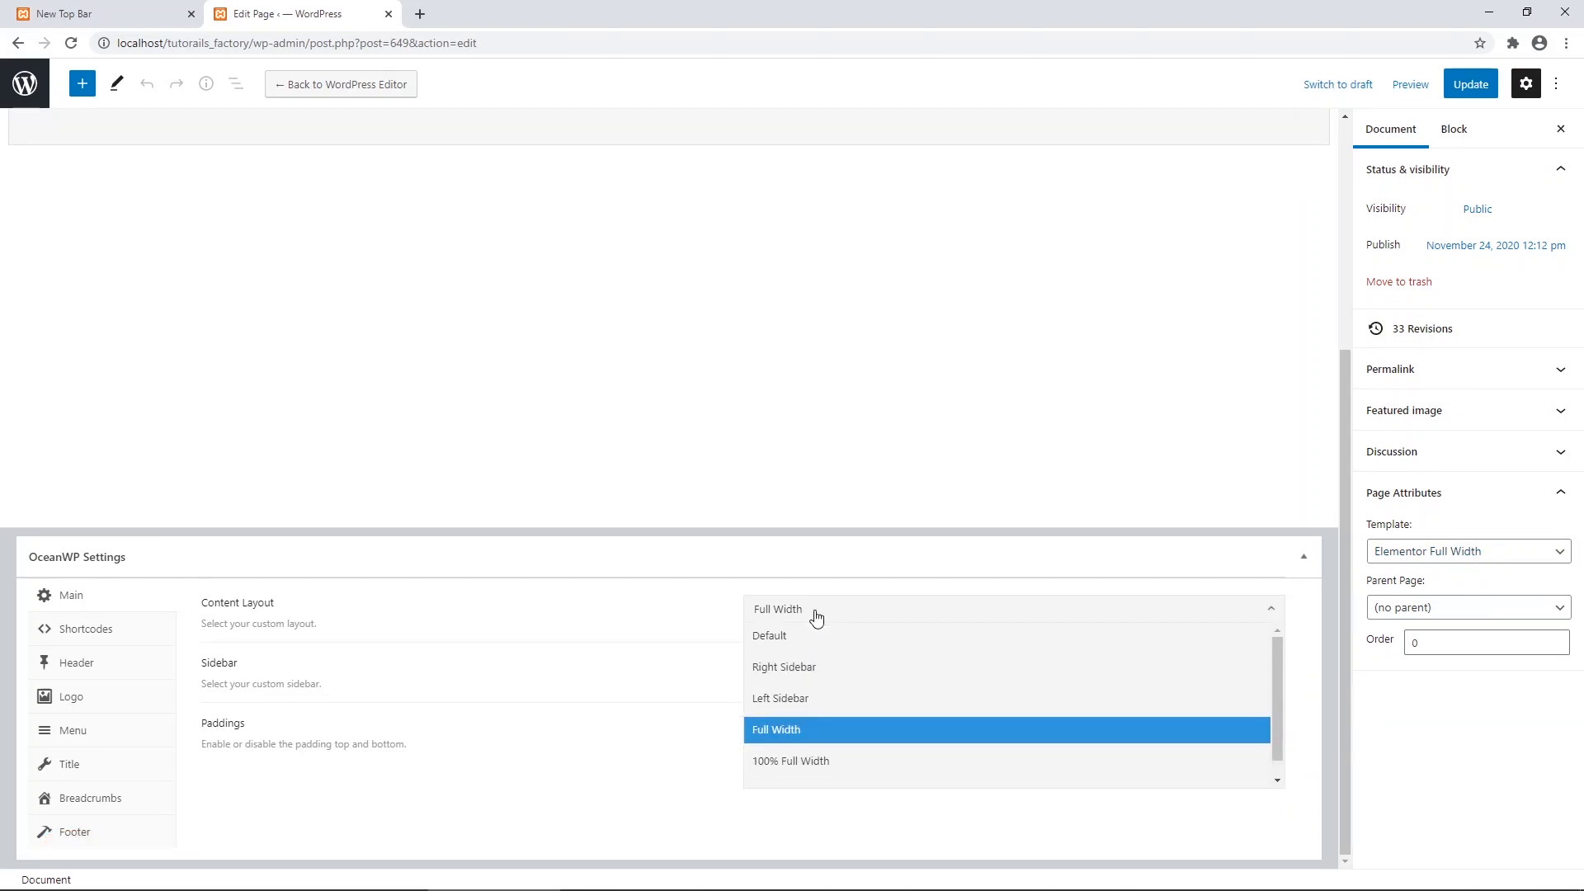
pyautogui.click(811, 730)
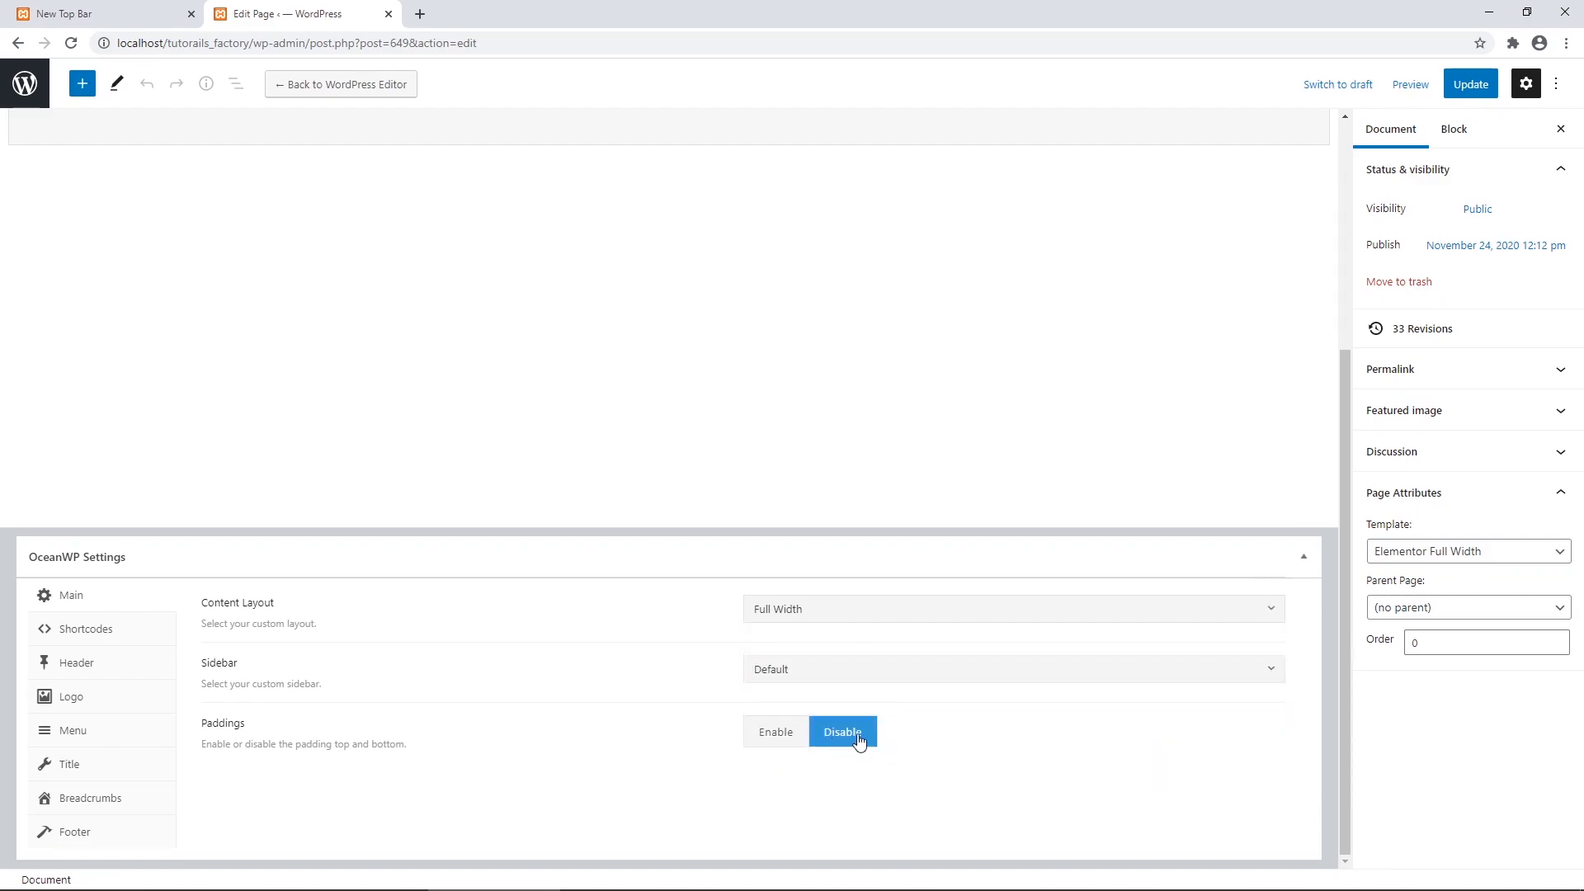
pyautogui.click(74, 660)
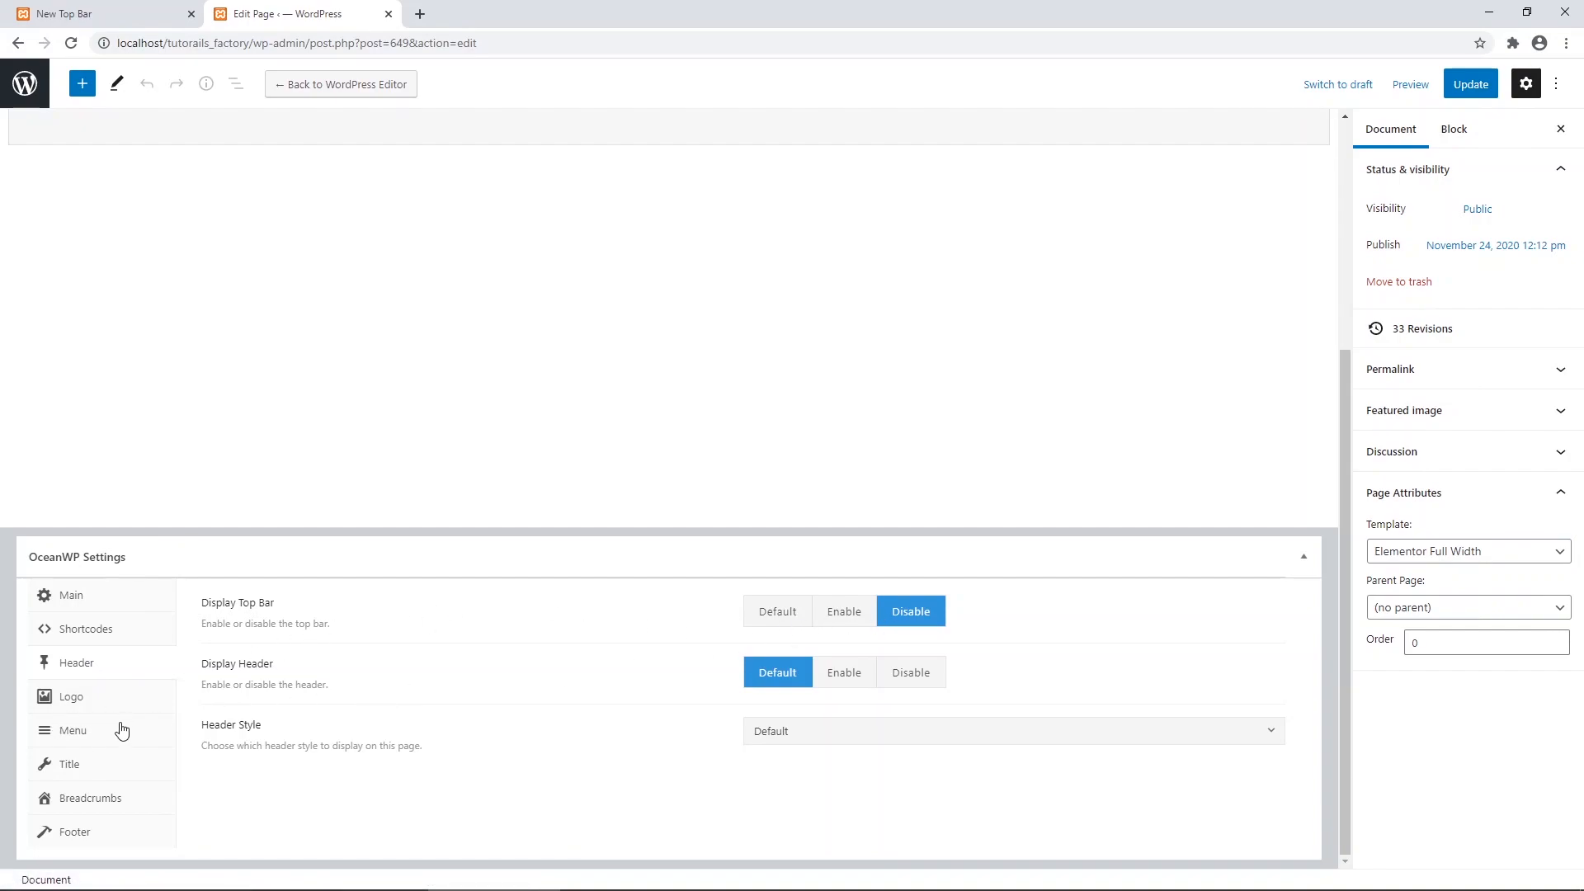
pyautogui.click(109, 773)
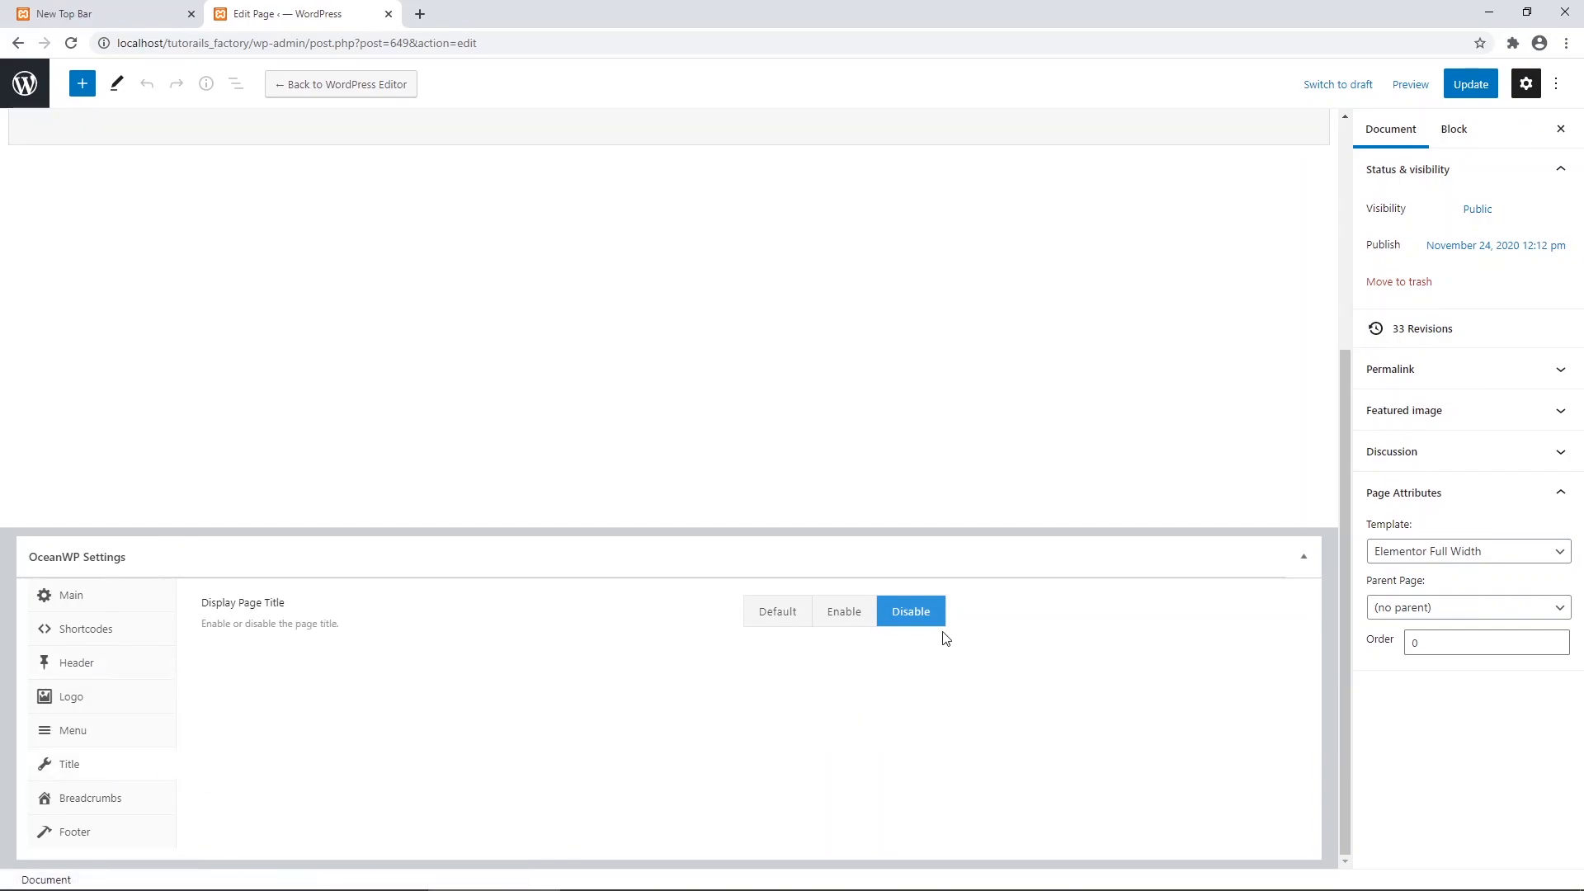
pyautogui.click(128, 833)
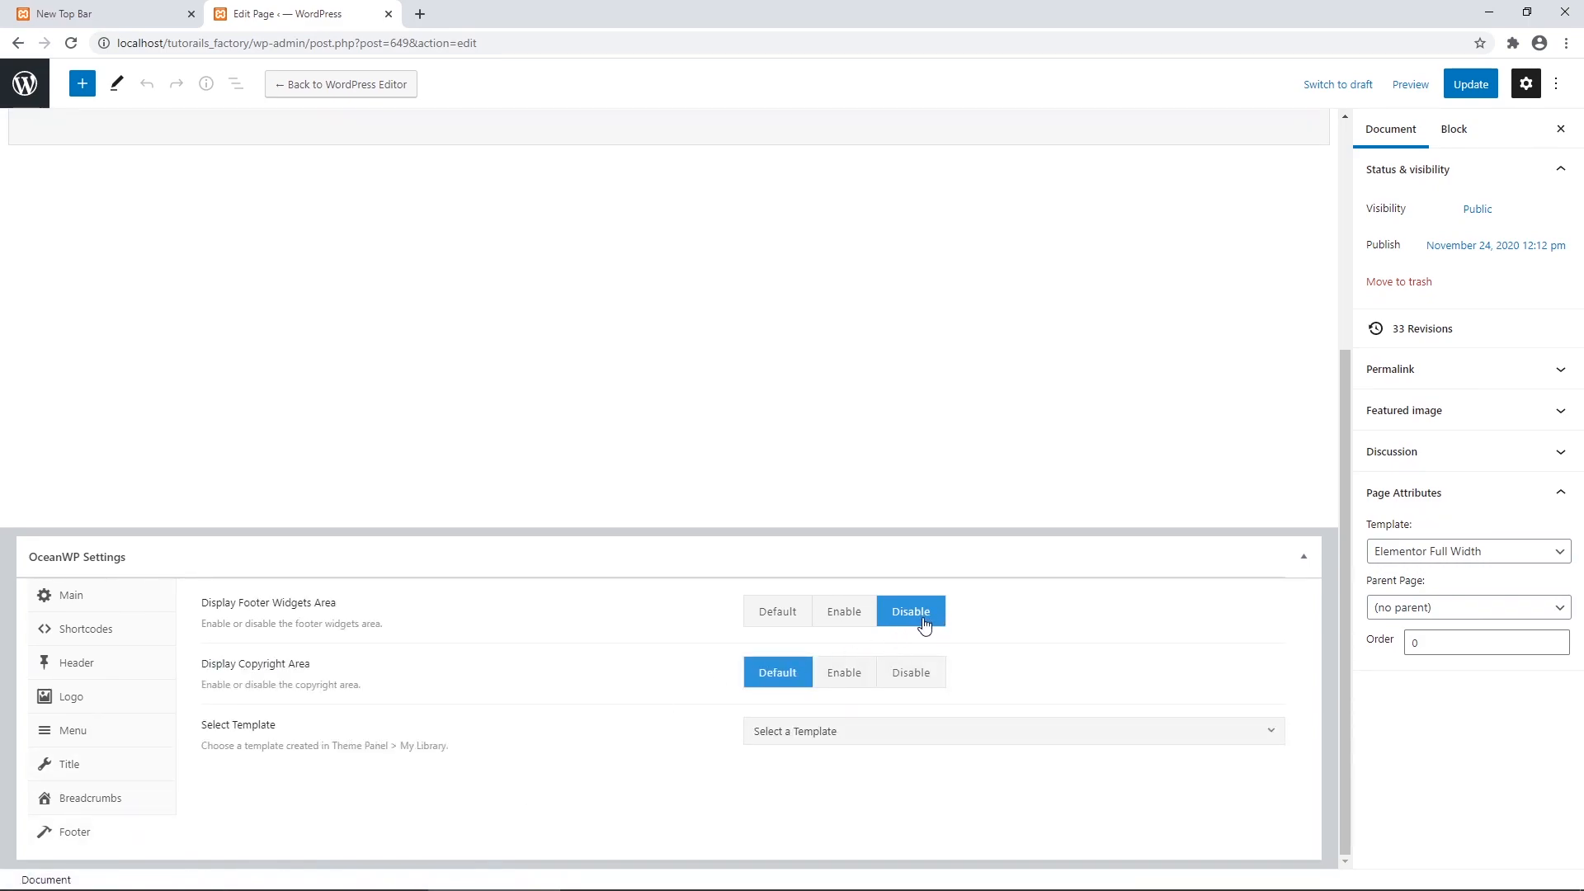
# Open the page in Elementor and add a single-column section with its columns gap set to No Gap.
pyautogui.scroll(5, 870, 360)
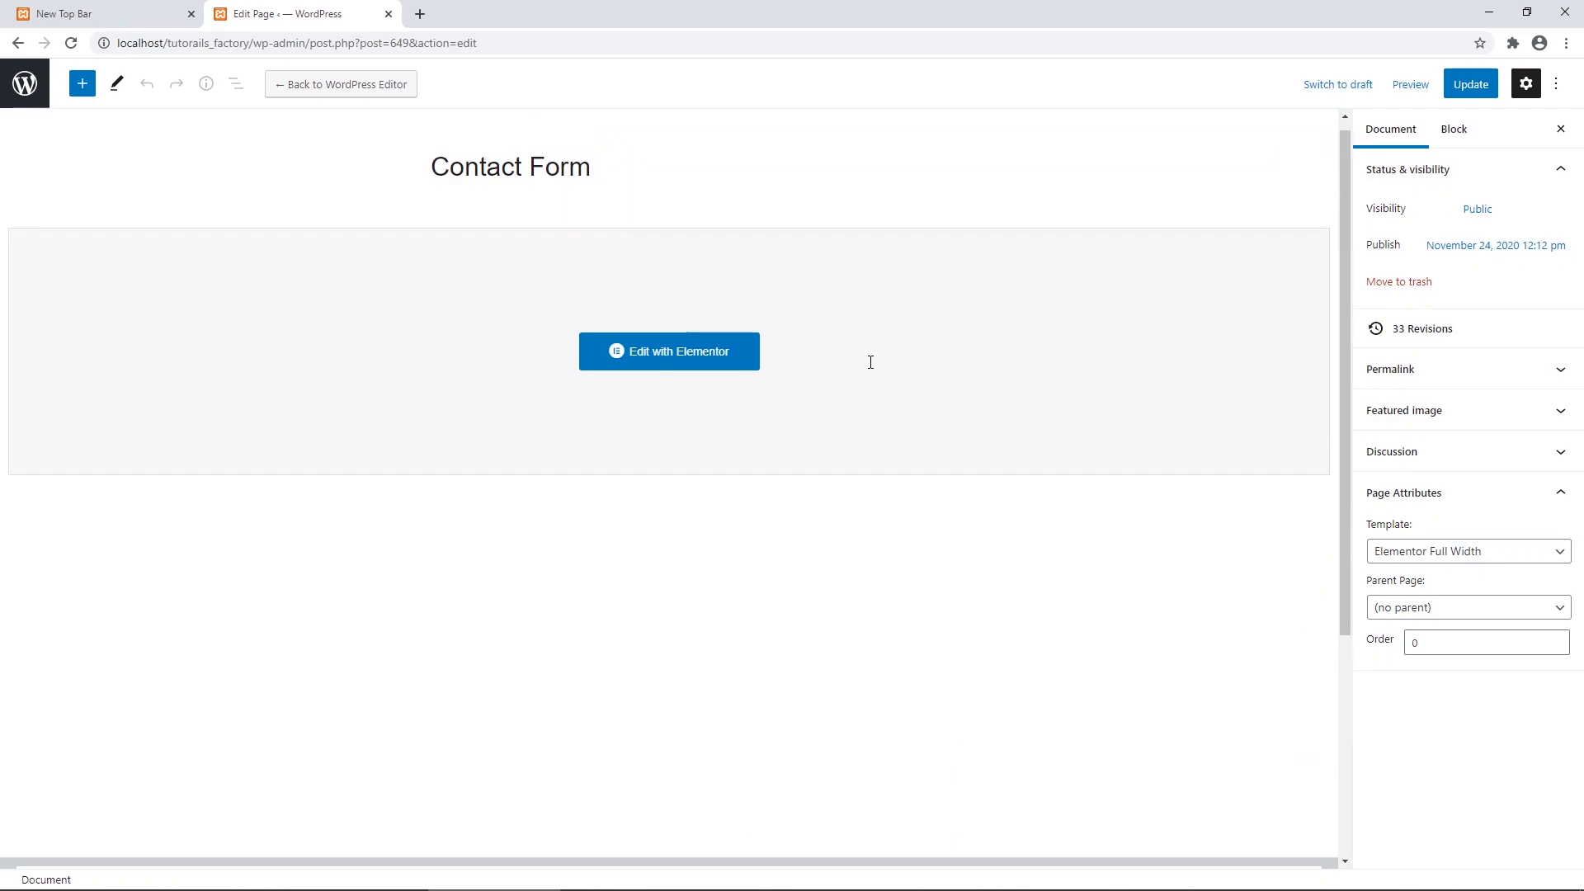
pyautogui.click(684, 388)
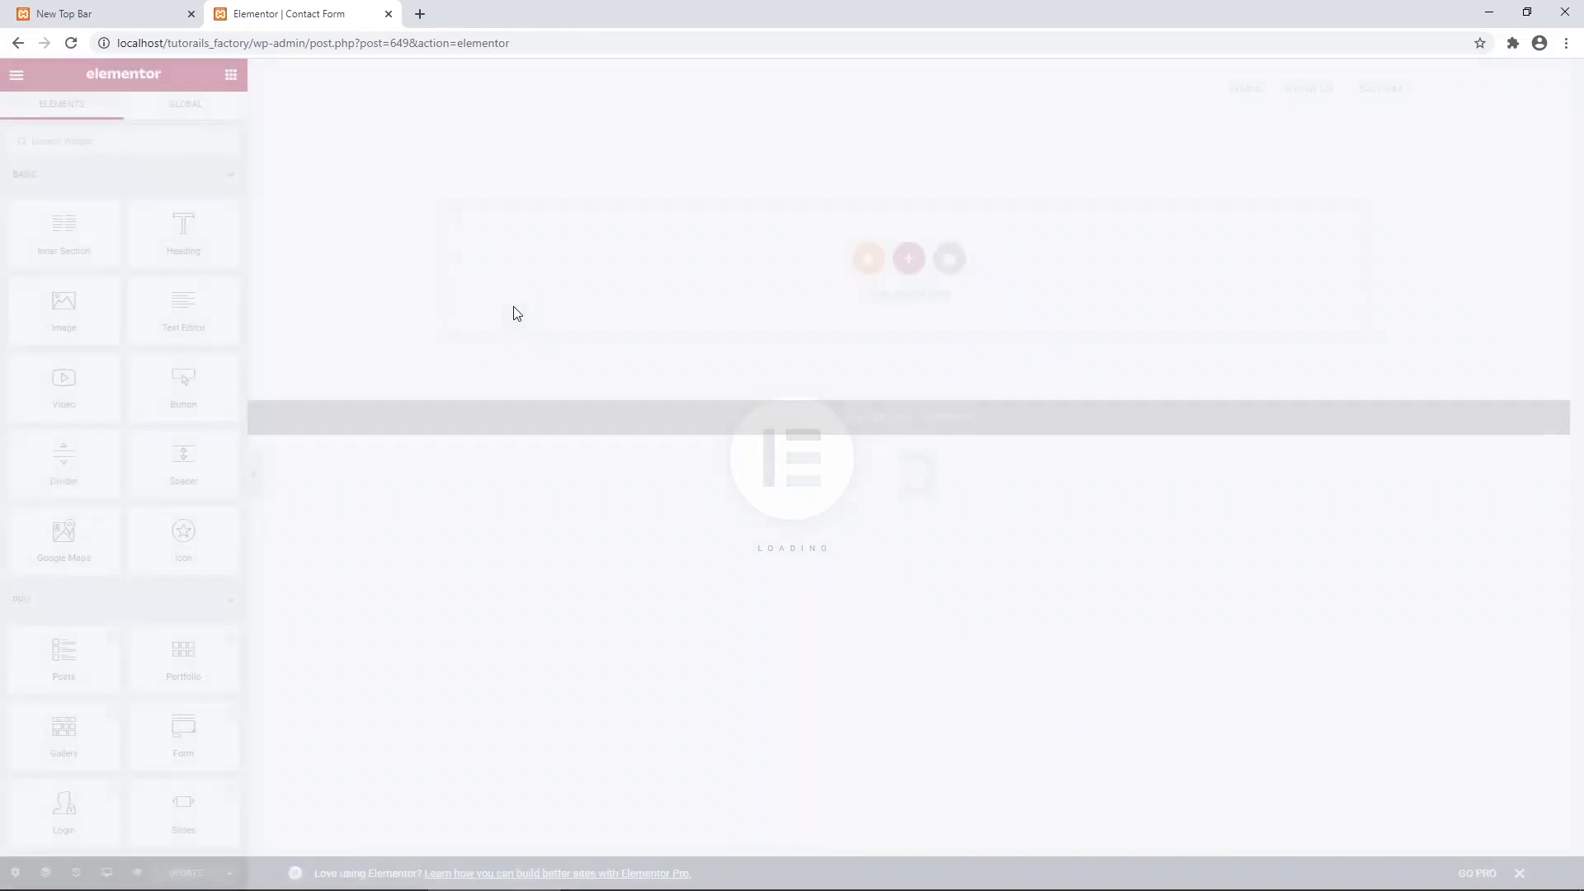
pyautogui.click(909, 261)
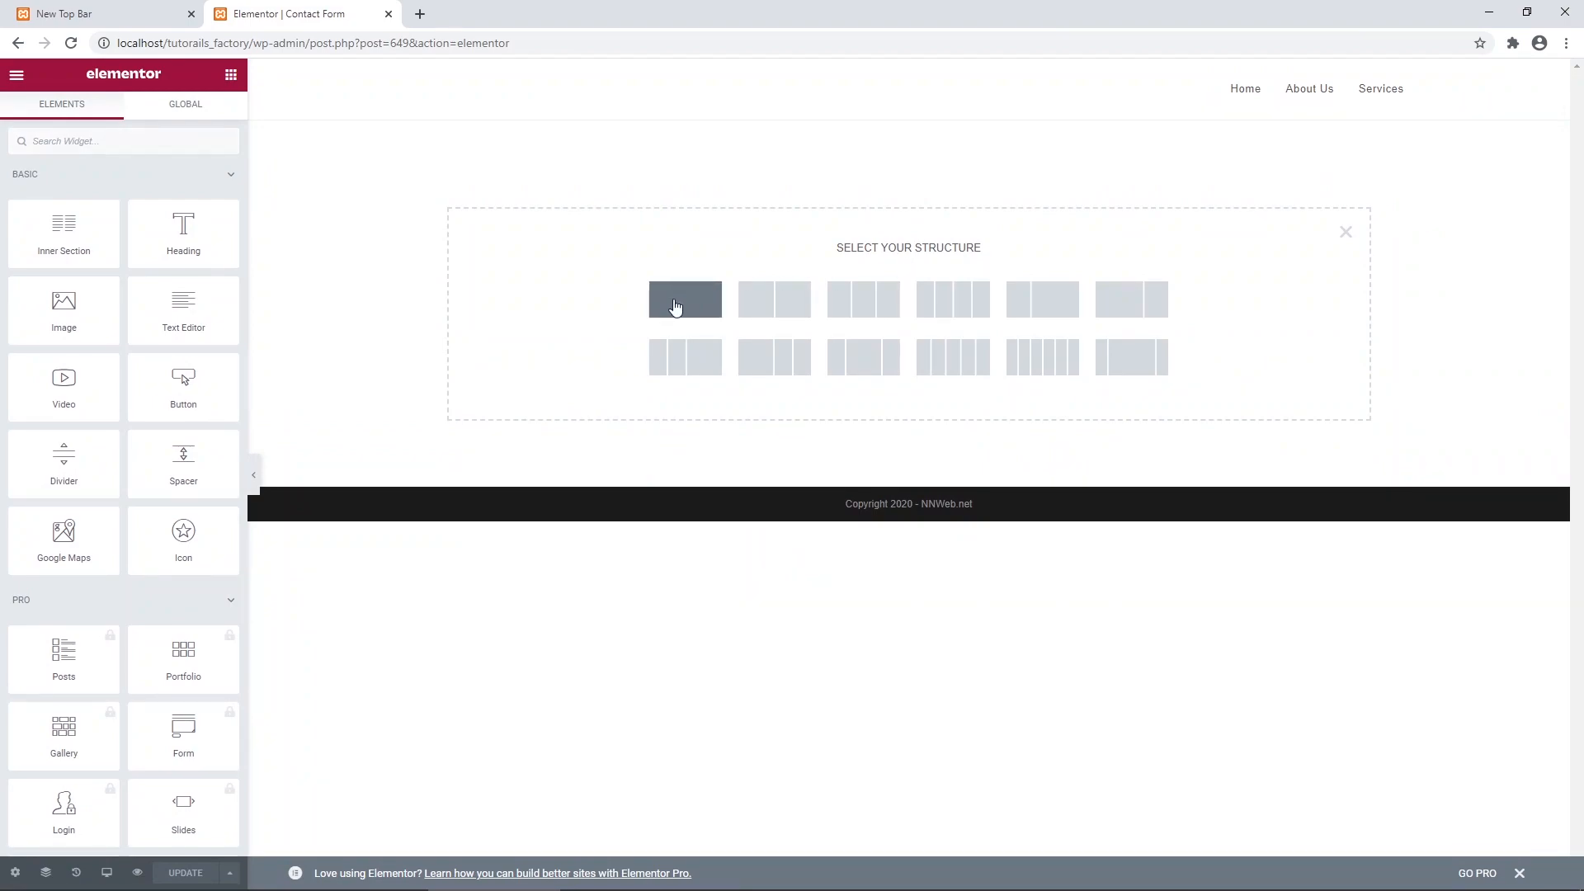
pyautogui.click(675, 307)
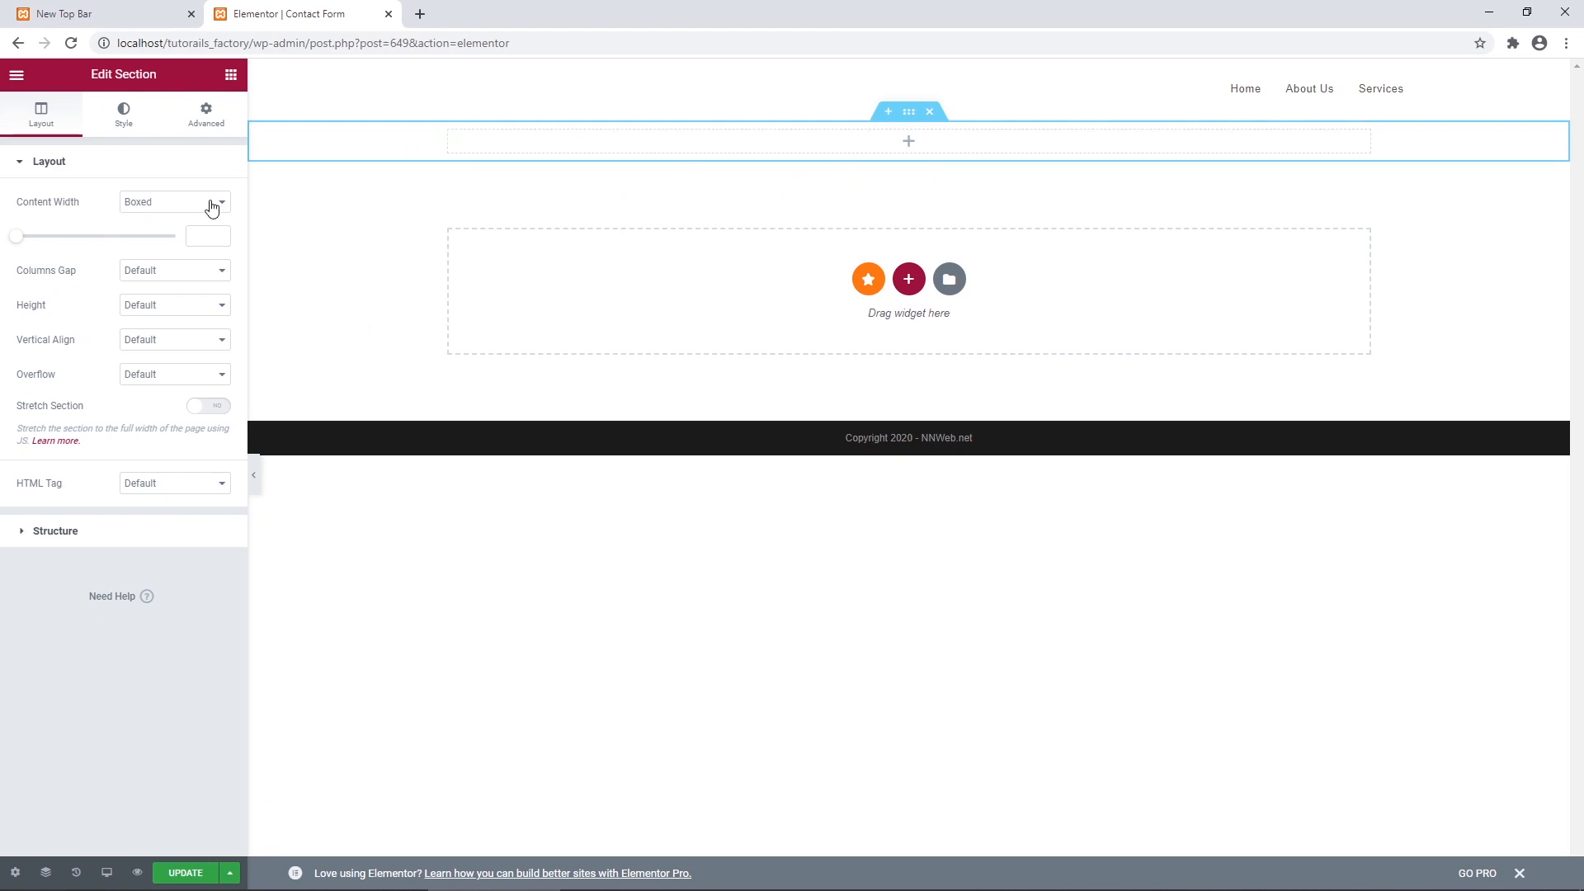
pyautogui.click(181, 272)
pyautogui.click(187, 302)
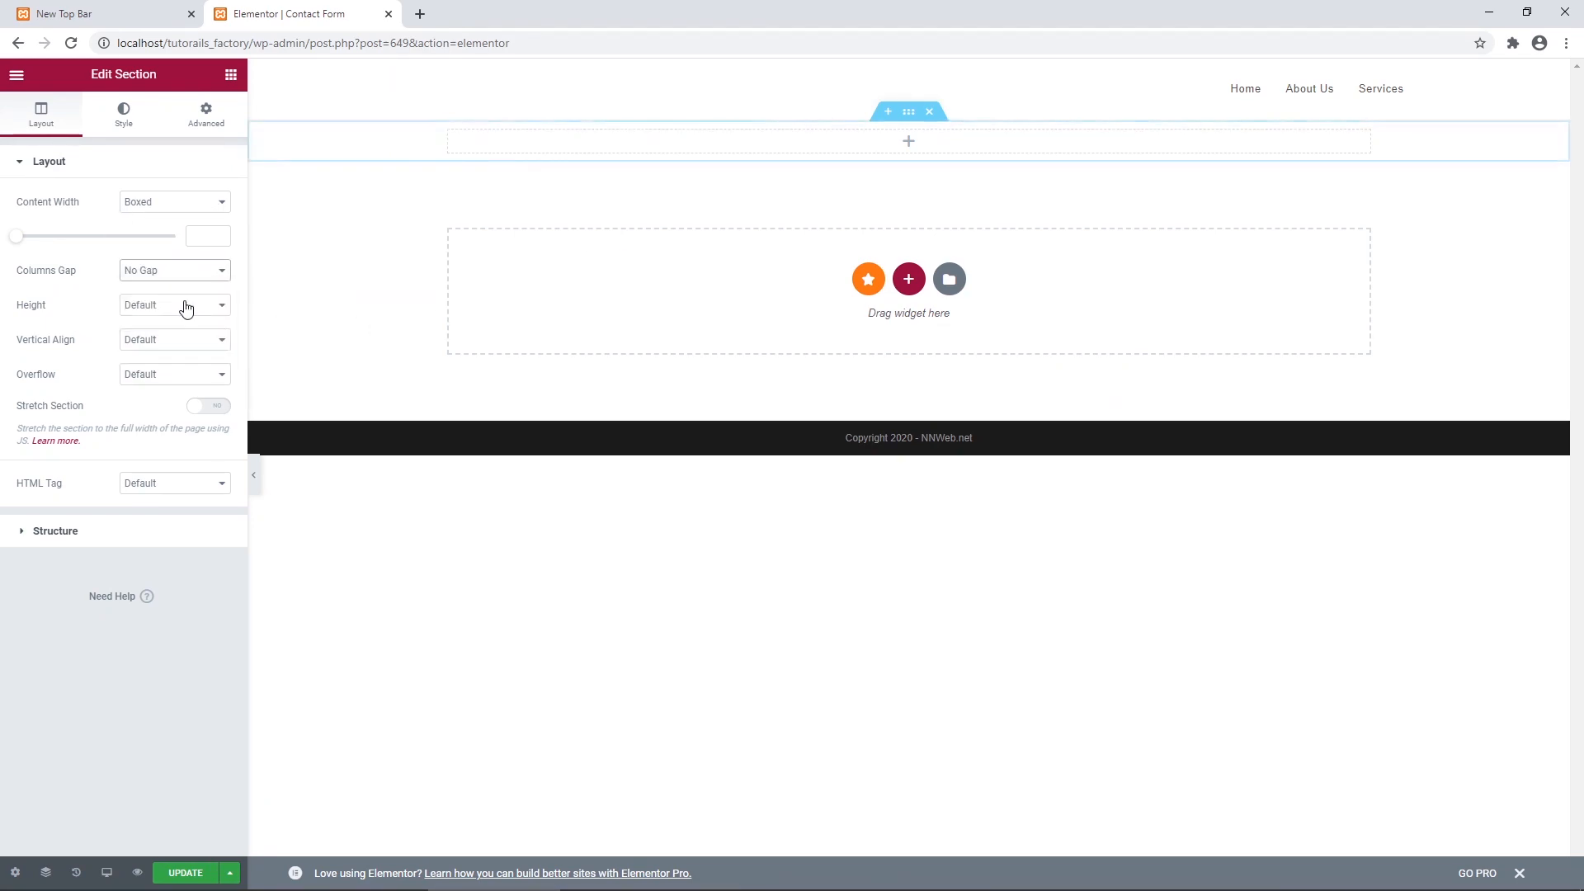
# Place an HTML widget in the new section and compare with the finished form in the other browser tab.
pyautogui.click(231, 77)
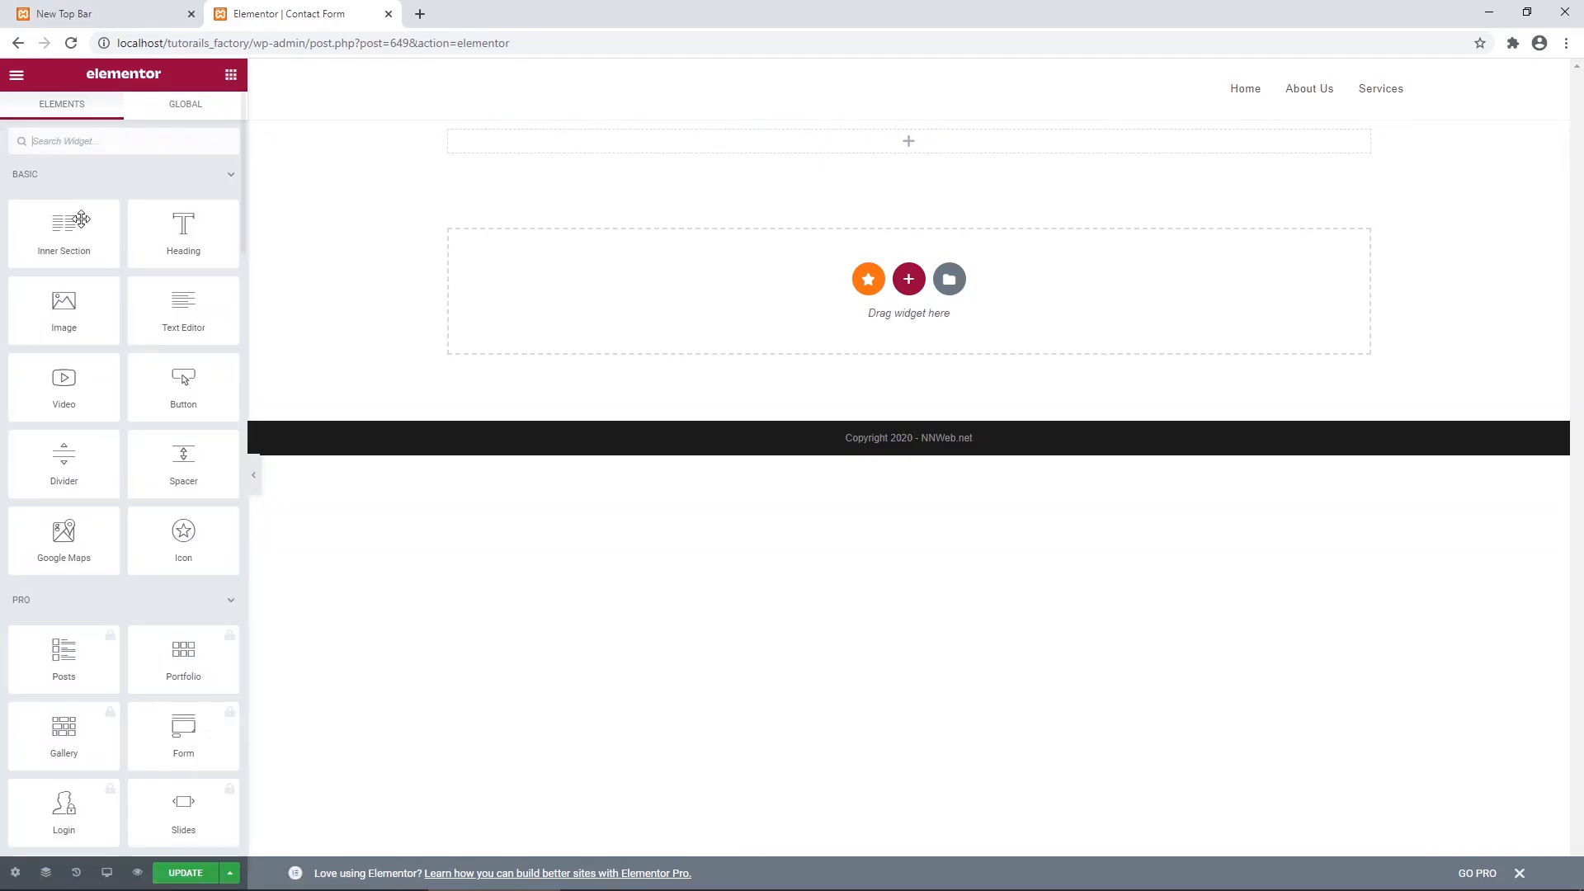
pyautogui.write('html')
pyautogui.moveTo(96, 170); pyautogui.dragTo(472, 91)
pyautogui.click(128, 16)
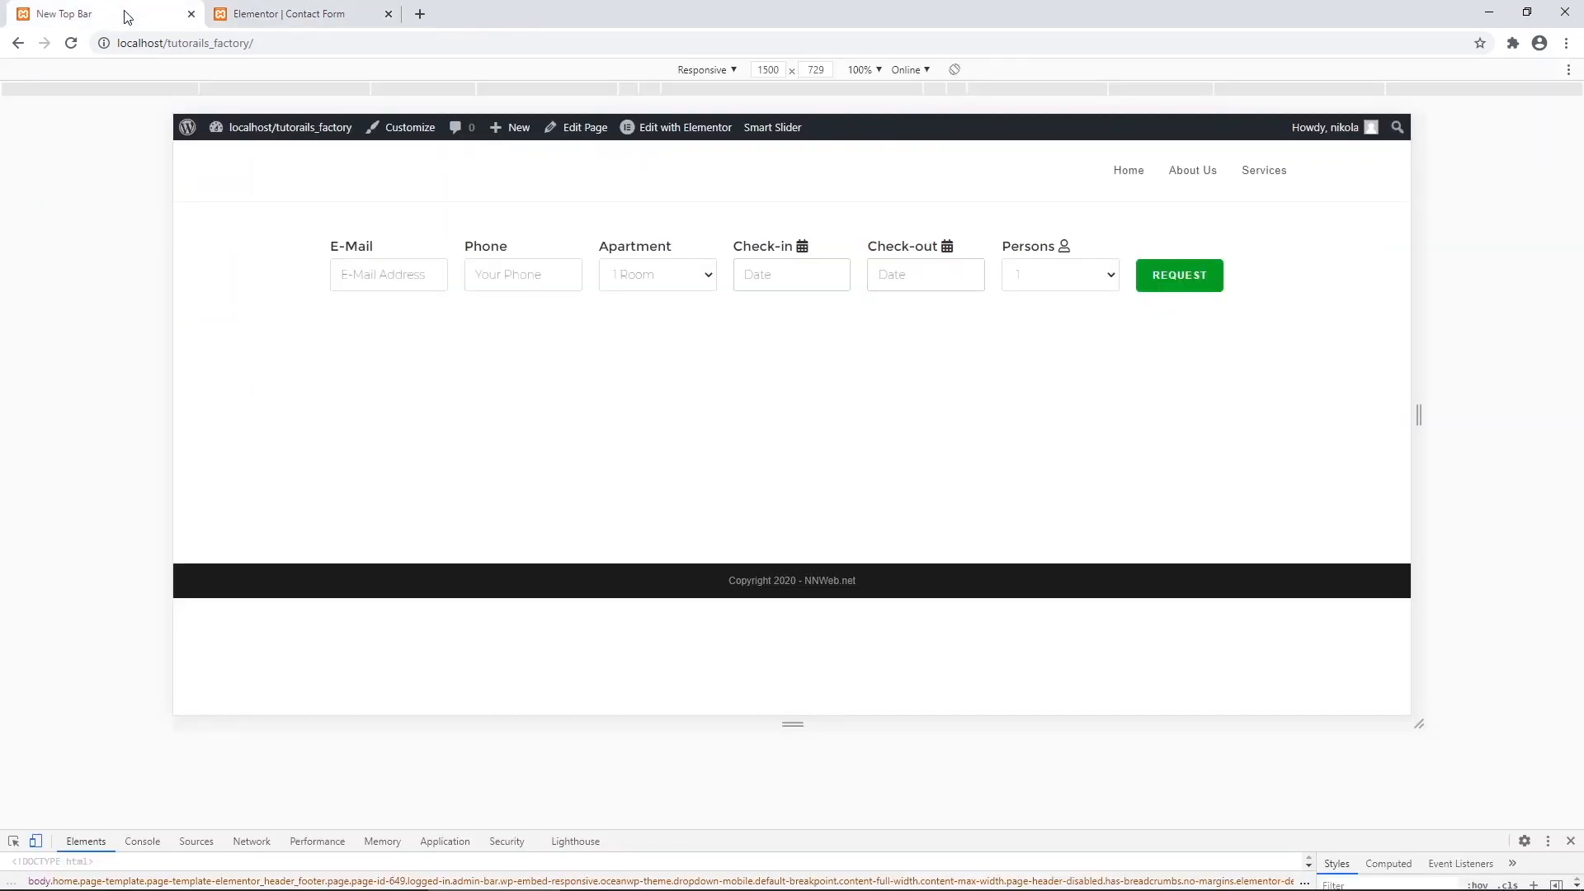
pyautogui.click(311, 17)
# Open the WordPress dashboard in a new browser tab and copy the Booking Form shortcode from the contact forms list.
pyautogui.click(14, 76)
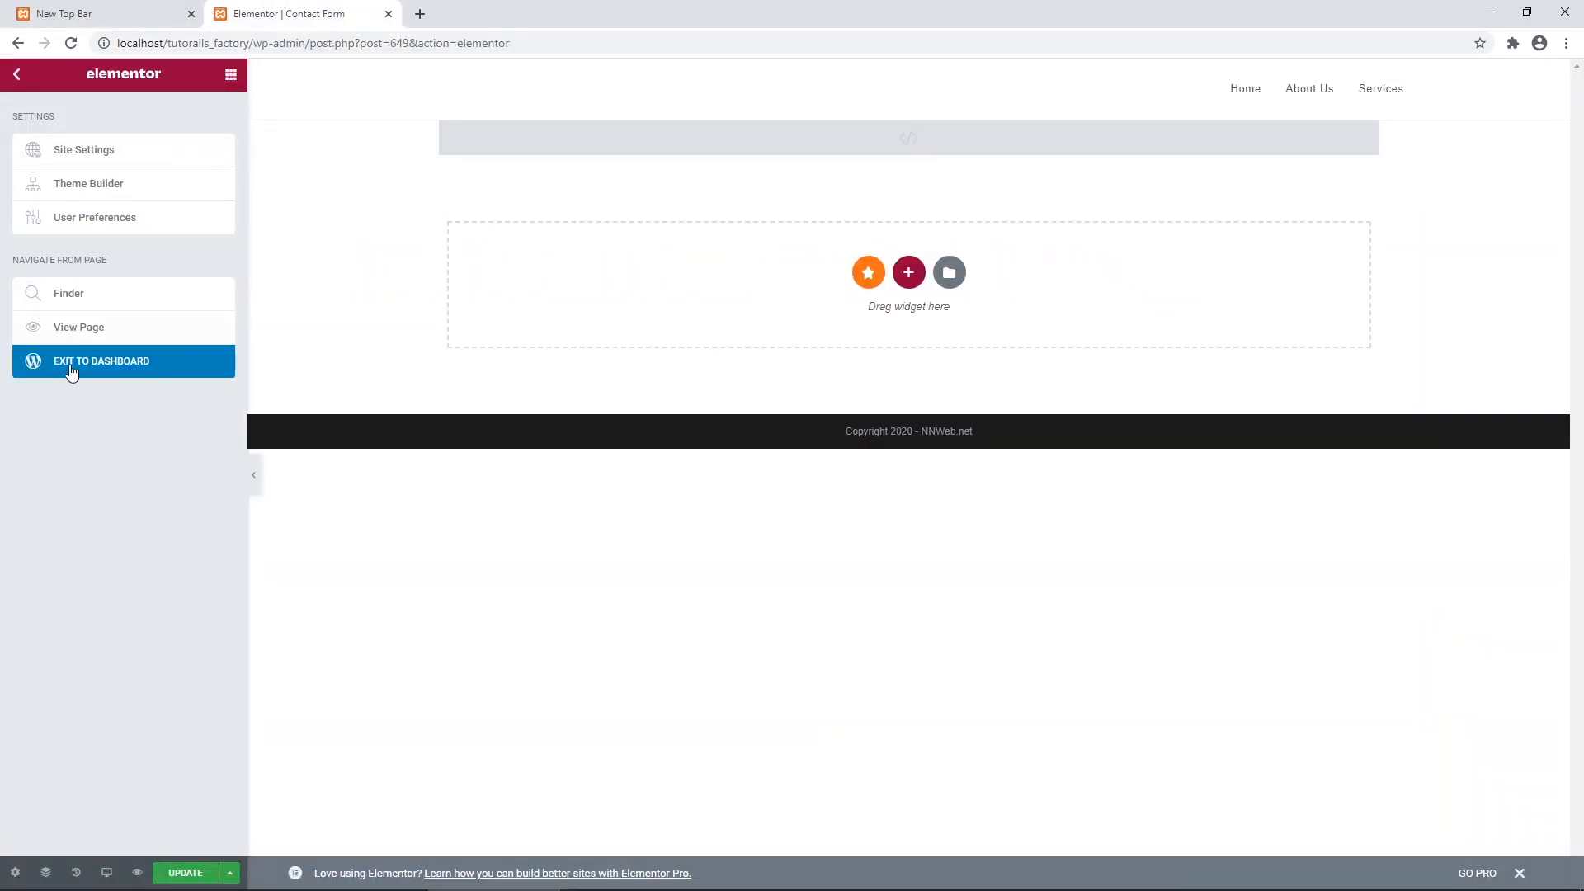
pyautogui.rightClick(72, 364)
pyautogui.click(90, 372)
pyautogui.click(493, 20)
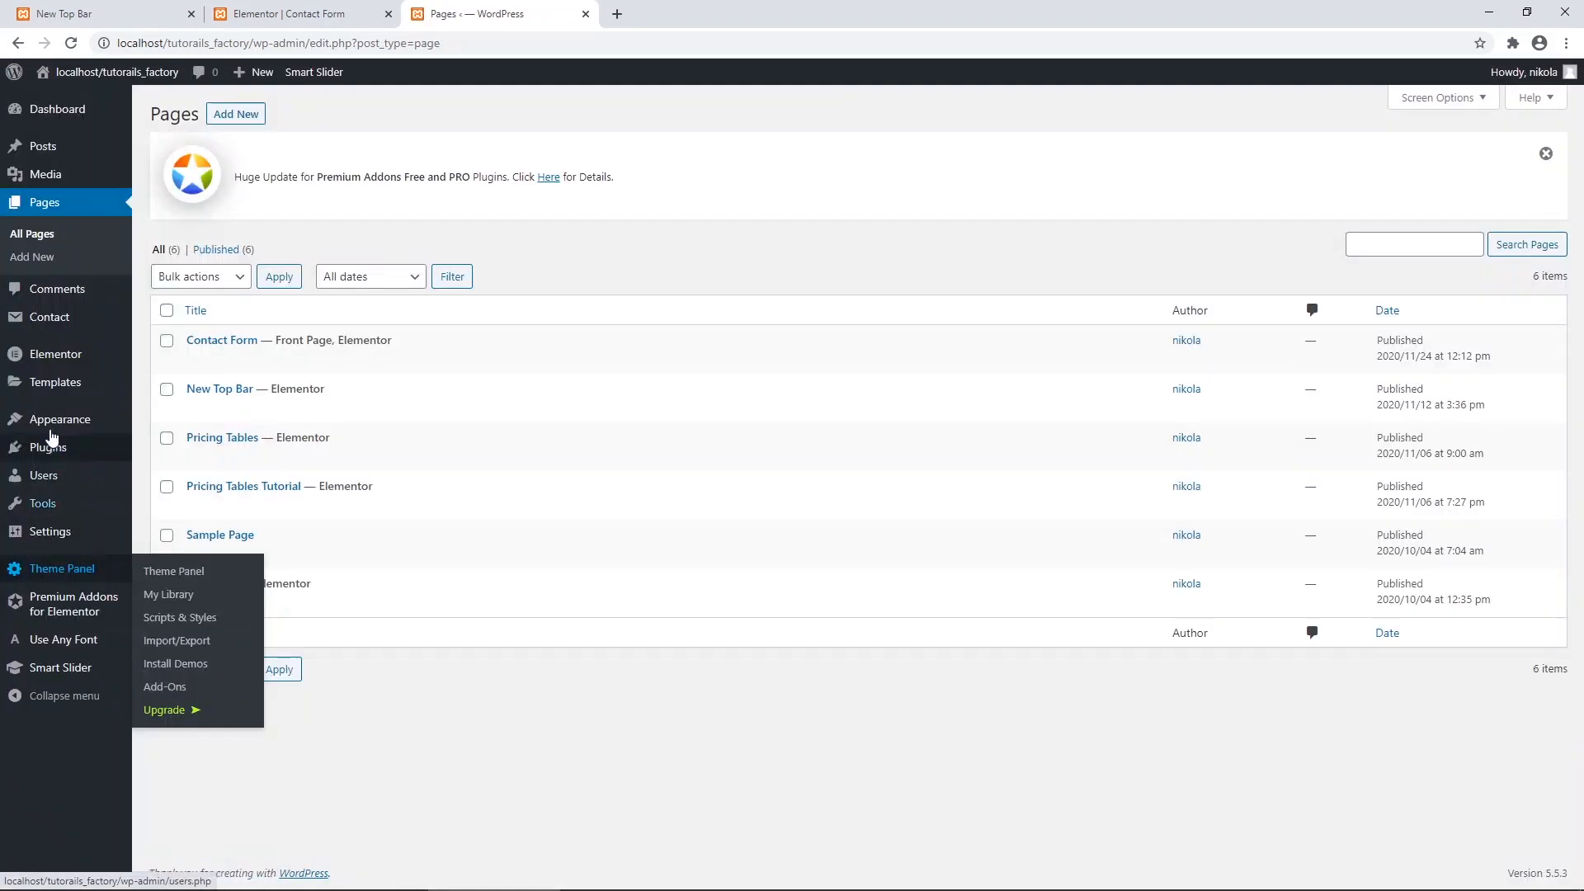
pyautogui.moveTo(50, 357)
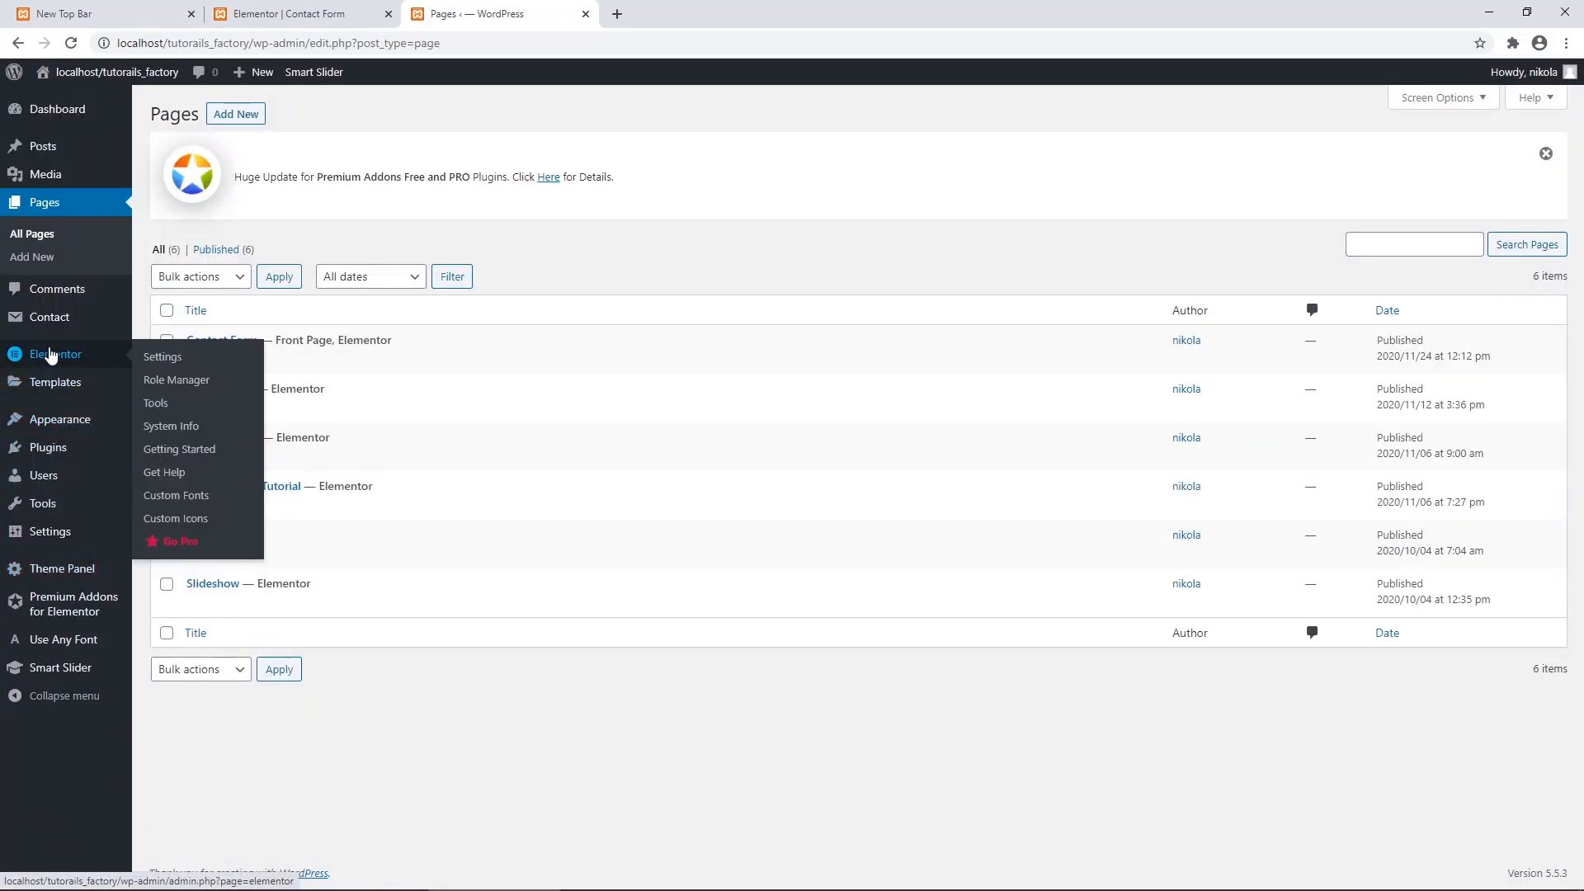
pyautogui.click(50, 324)
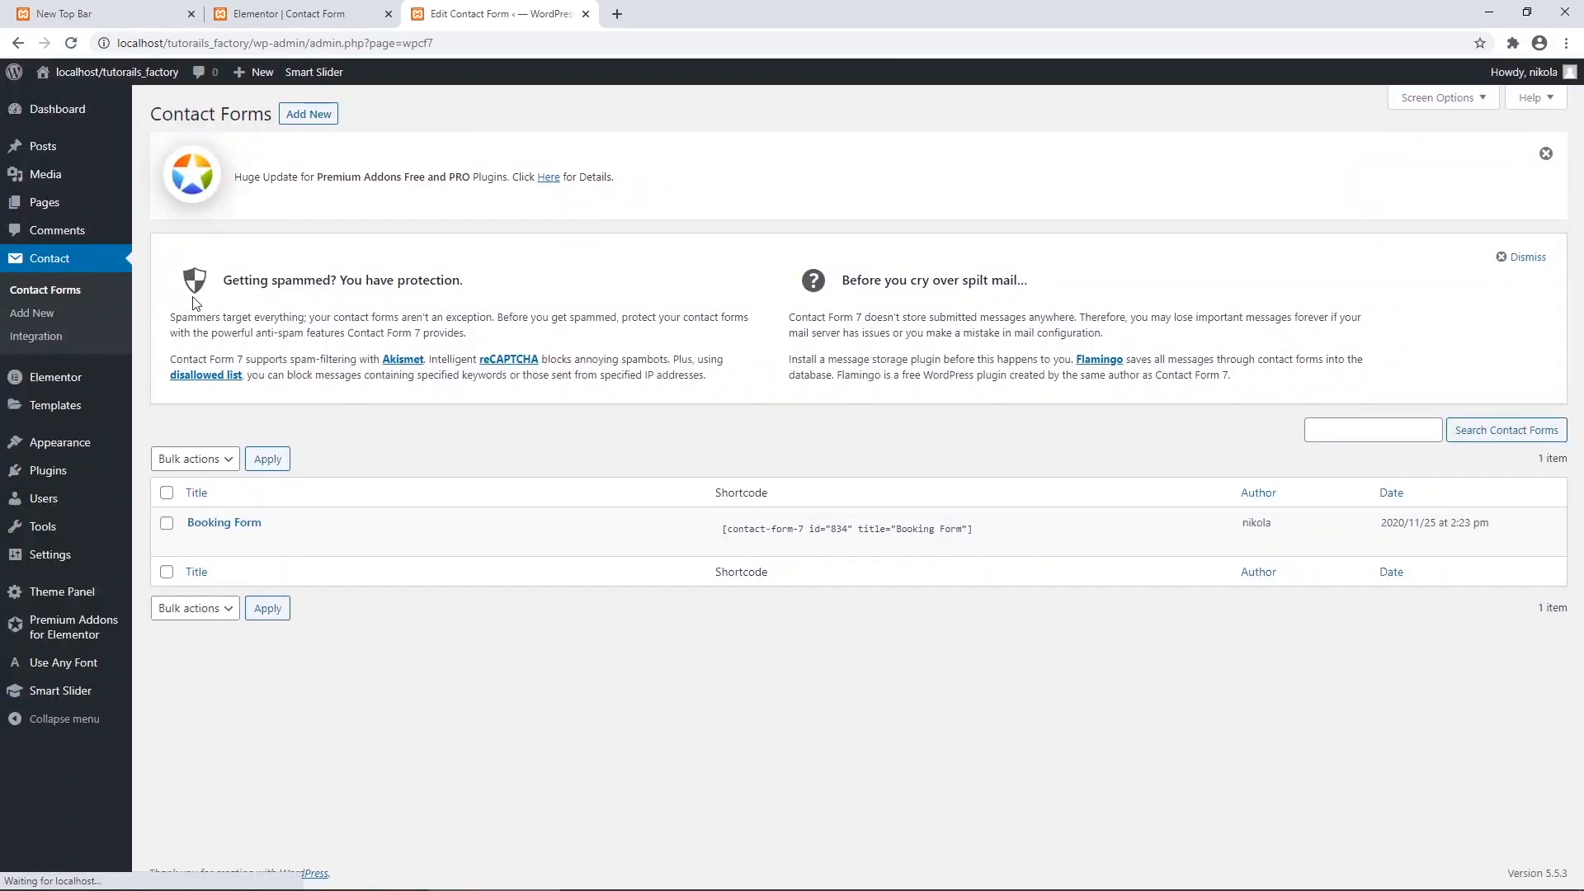
pyautogui.moveTo(240, 541)
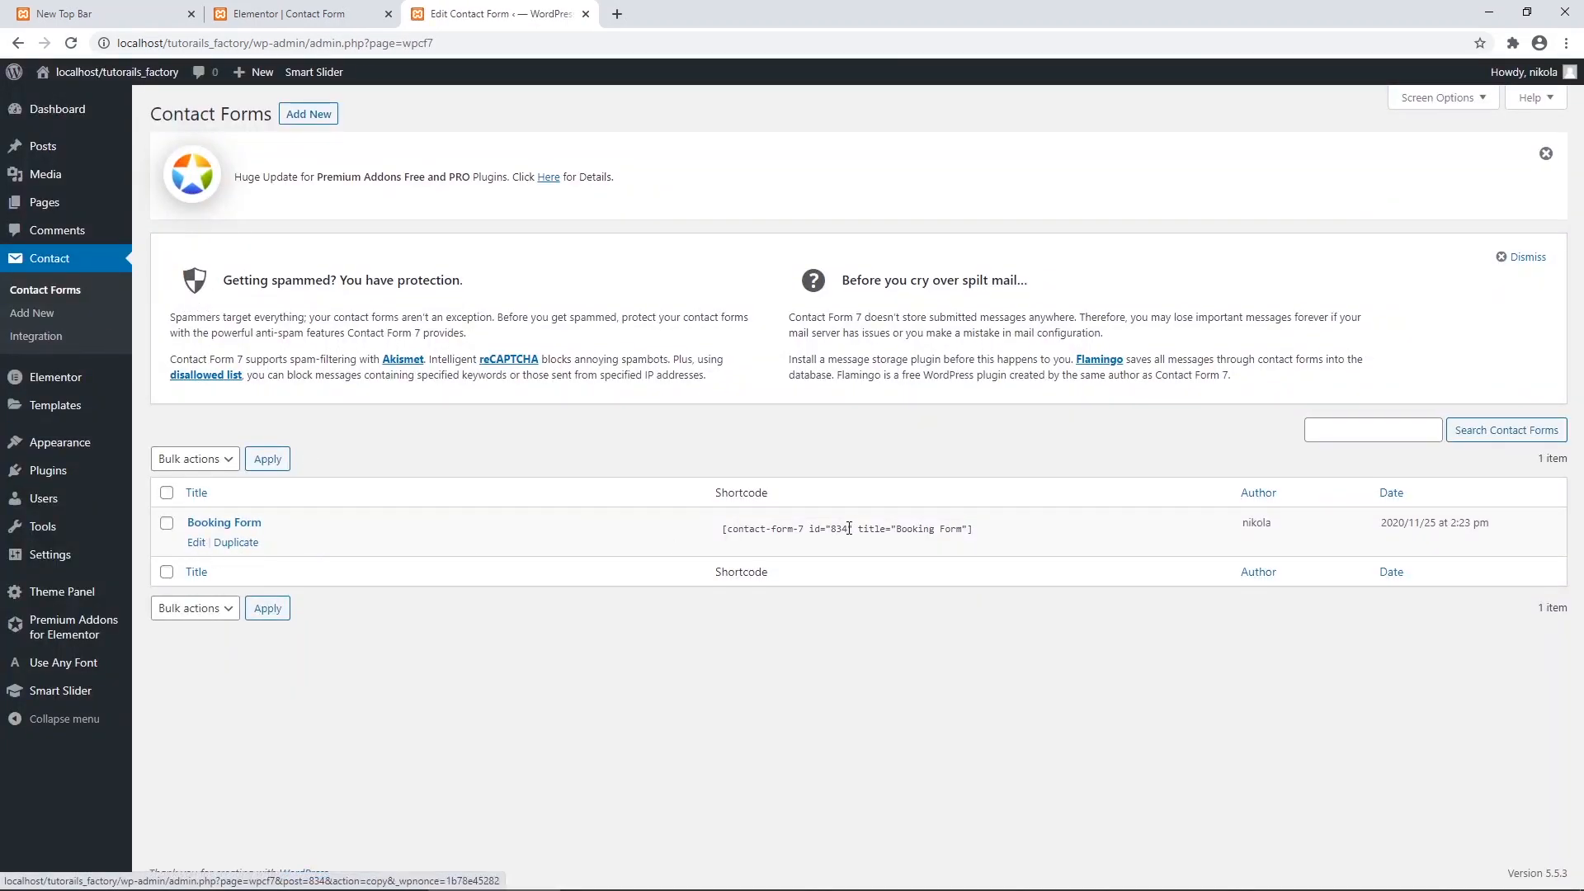
pyautogui.click(982, 528)
pyautogui.moveTo(983, 528); pyautogui.dragTo(792, 528)
pyautogui.rightClick(792, 528)
pyautogui.click(821, 538)
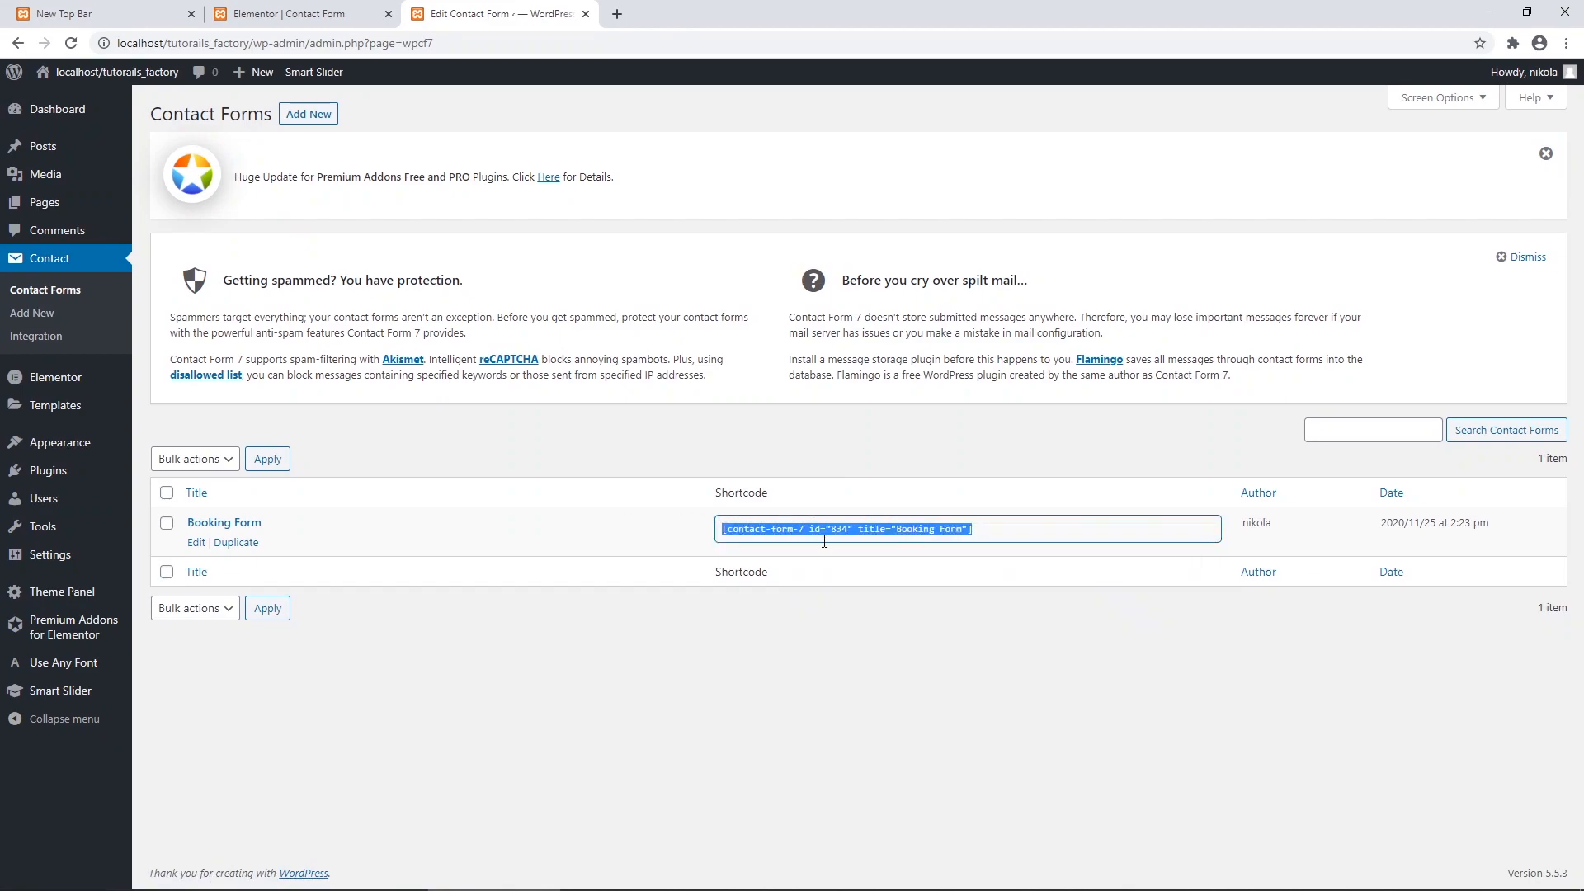
# Paste the shortcode [contact-form-7 id="834" title="Booking Form"] into the HTML widget on the Elementor page and update the page.
pyautogui.click(271, 16)
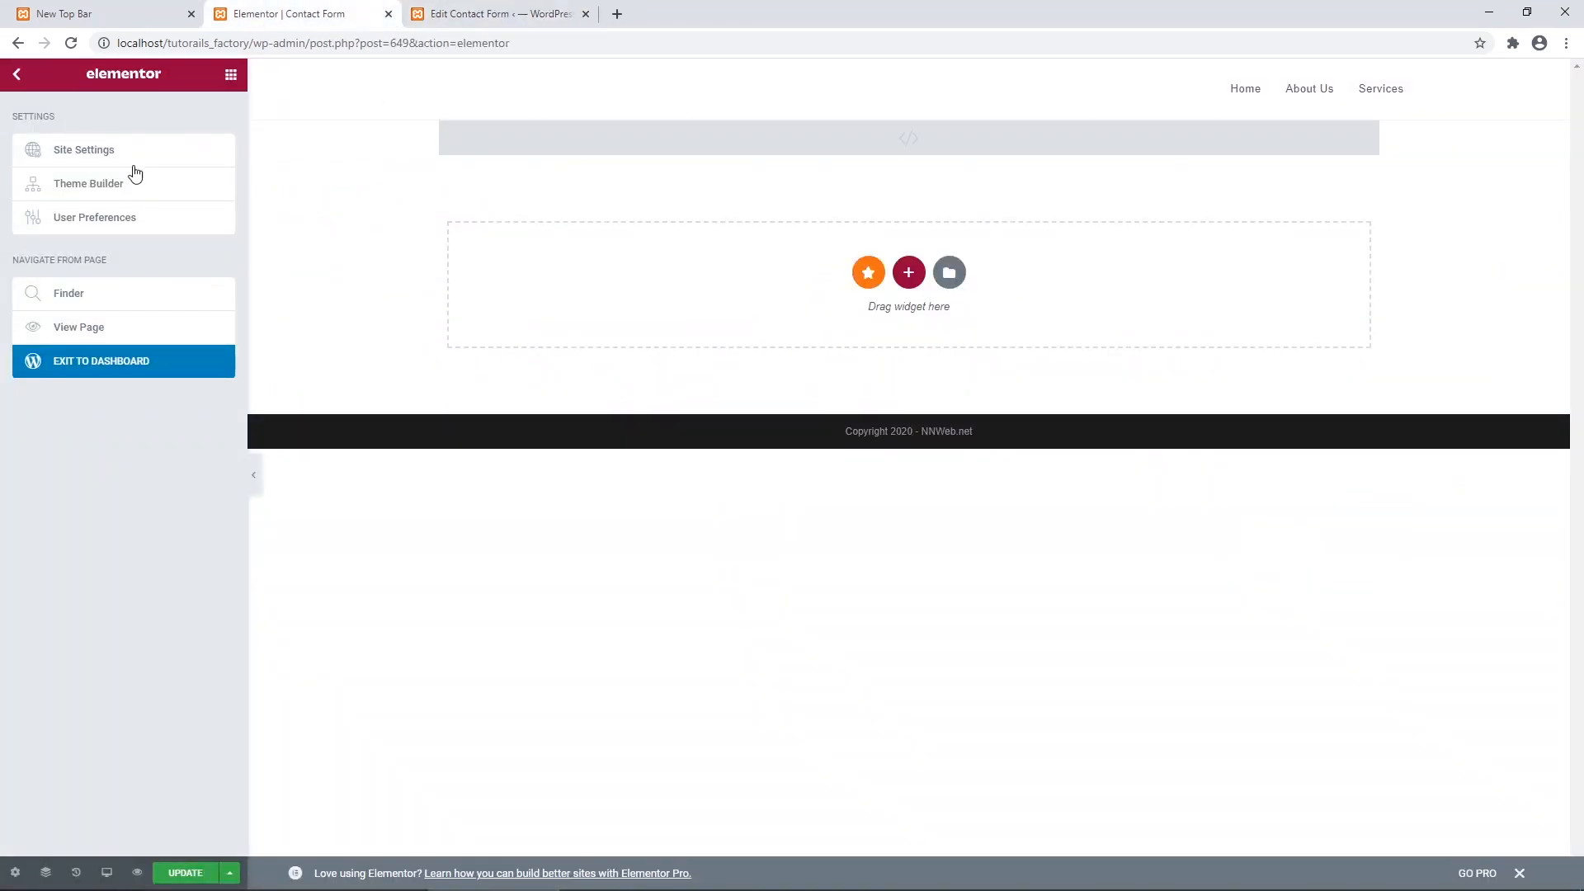
pyautogui.click(621, 141)
pyautogui.click(118, 213)
pyautogui.hotkey('ctrl', 'v')
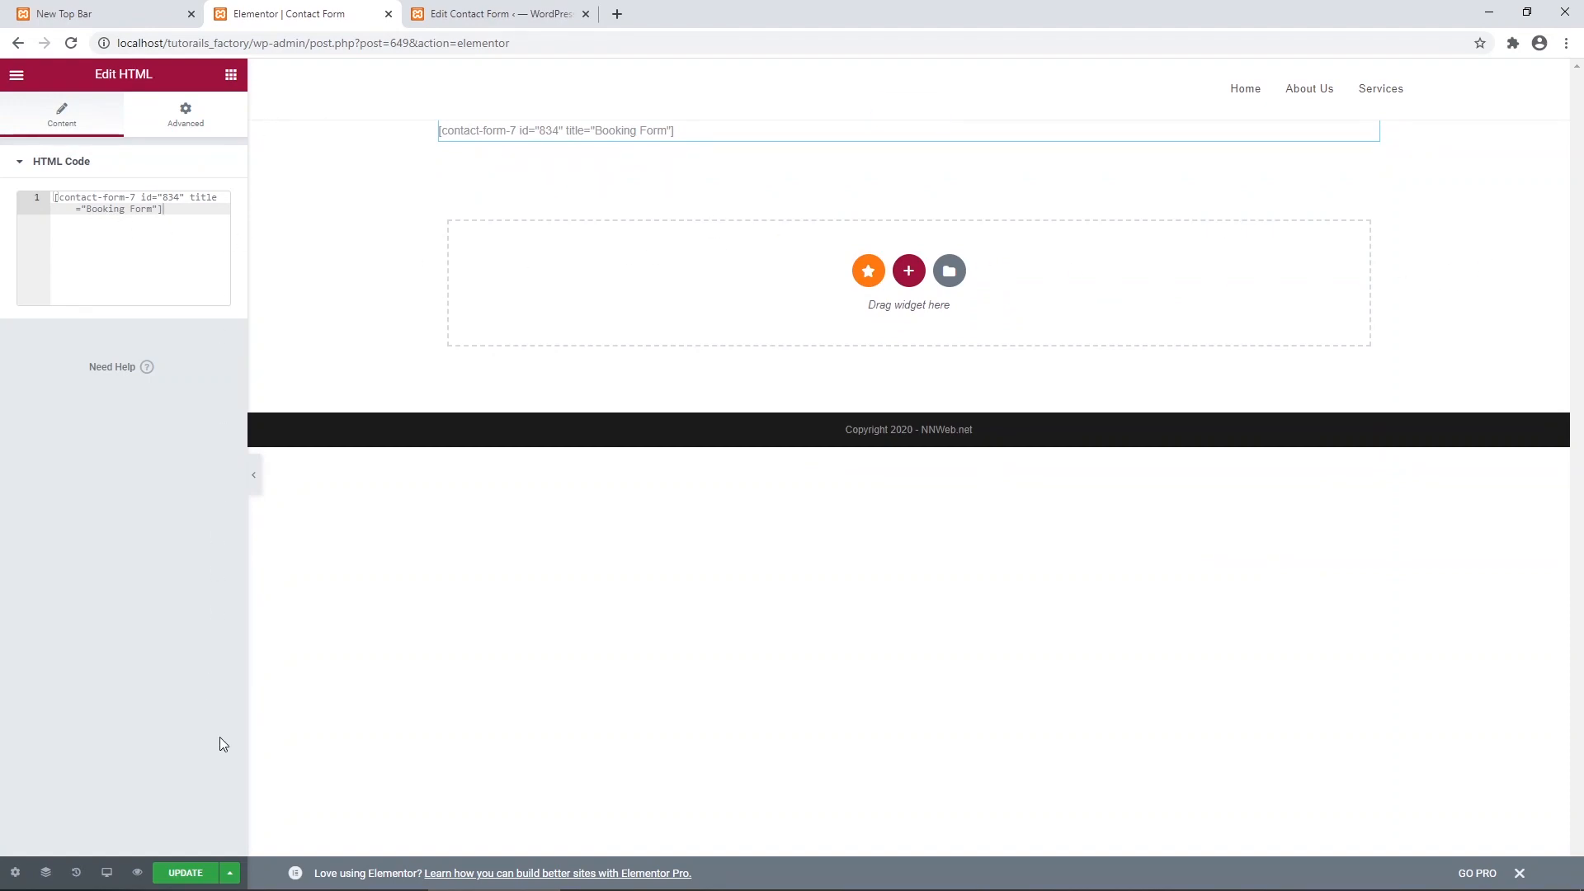
pyautogui.click(190, 873)
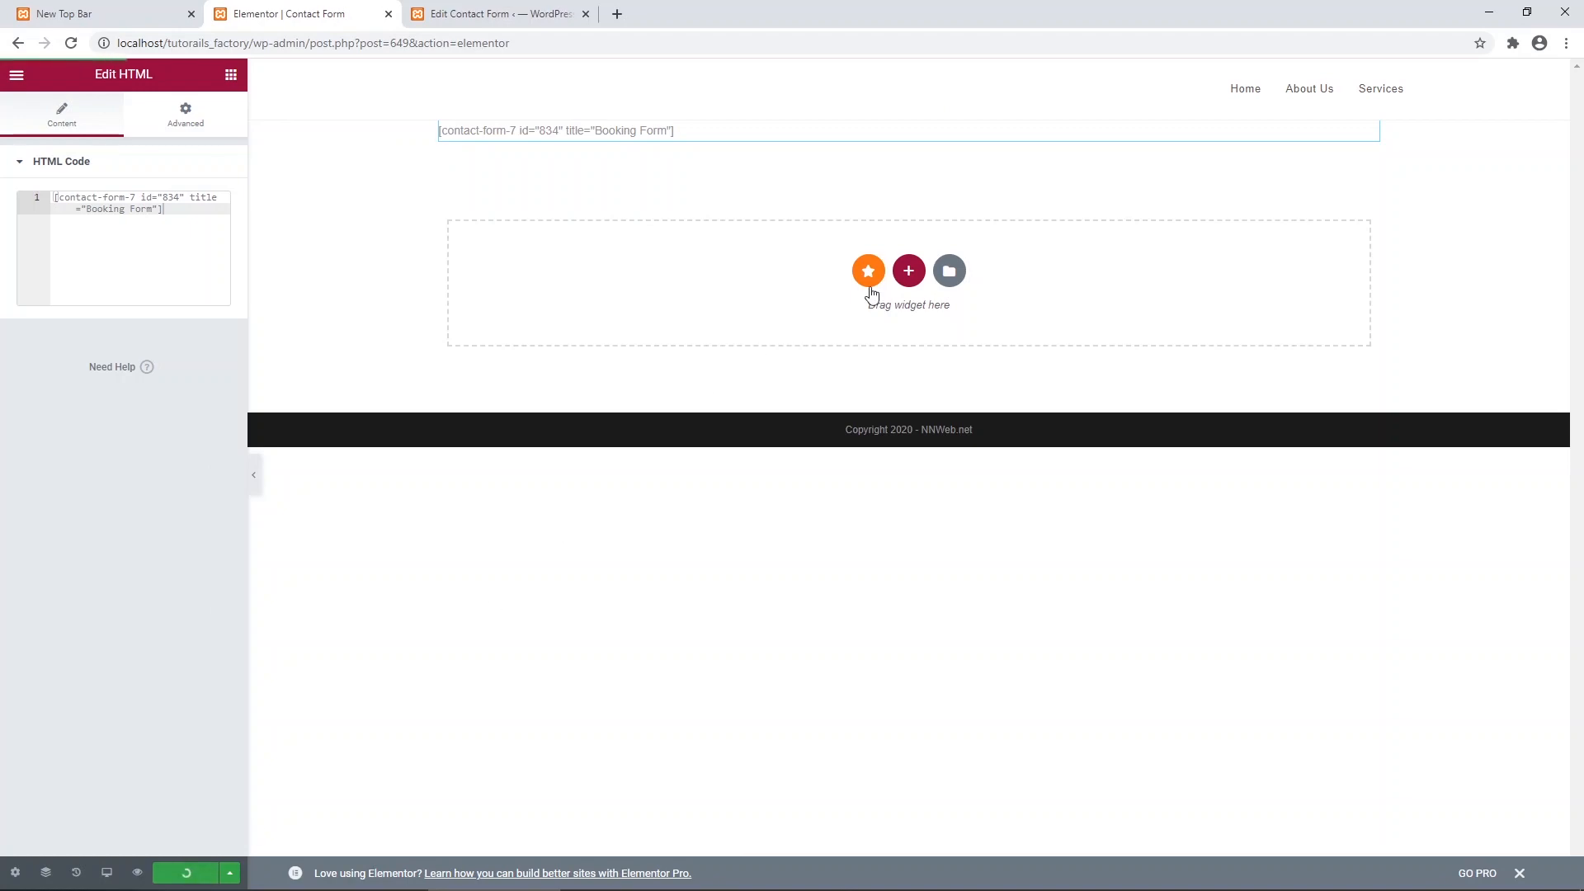
# Unlink the section's margins and set the top margin to 30 px and the bottom margin to 300 px.
pyautogui.click(908, 112)
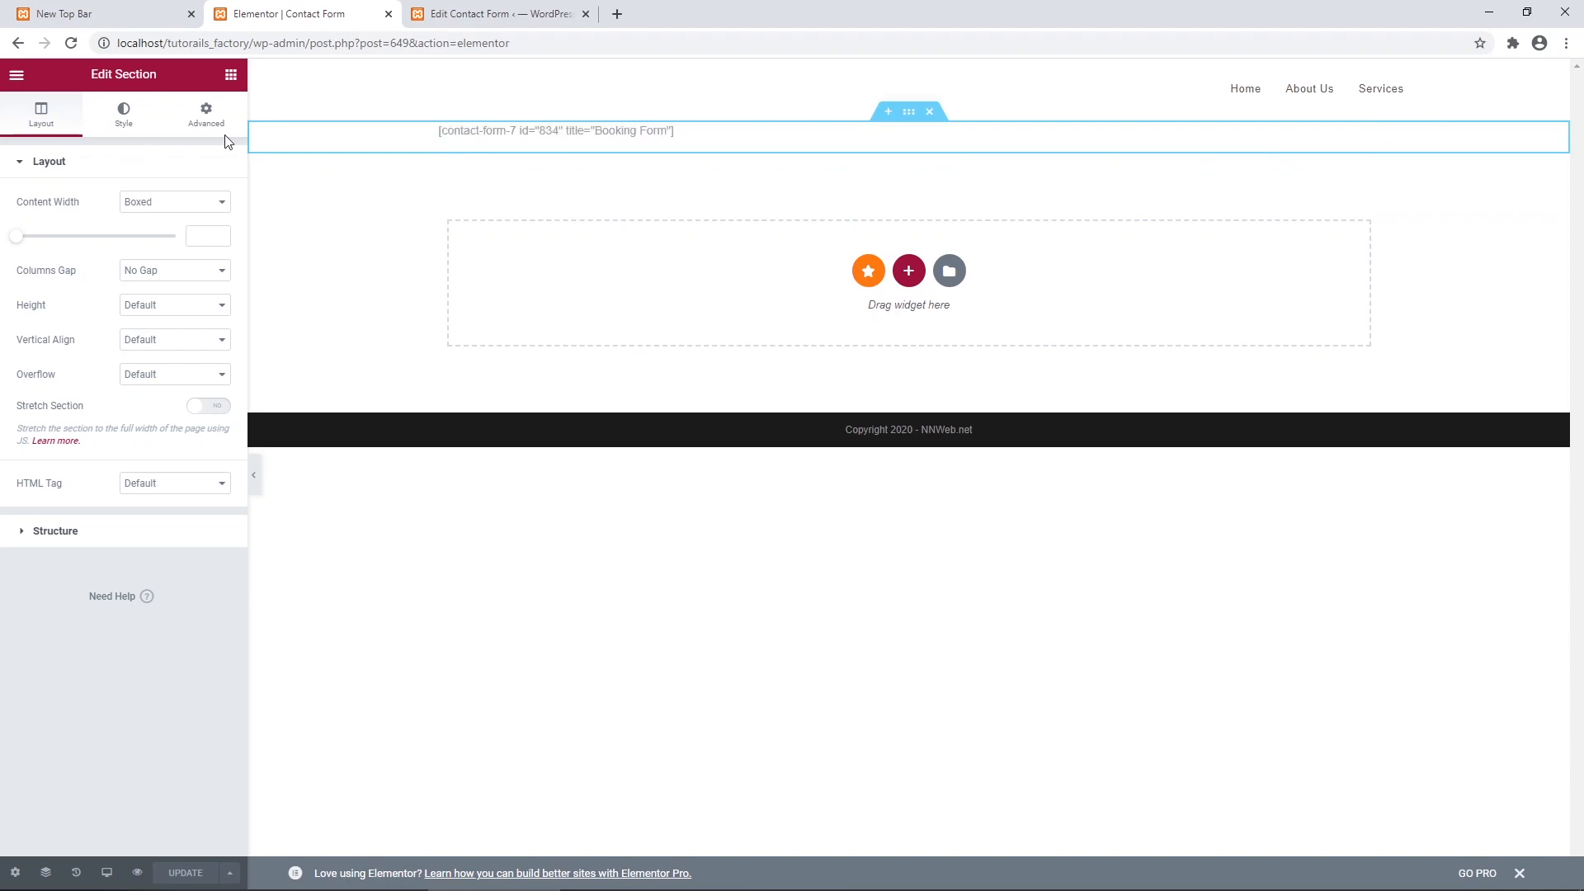
pyautogui.click(216, 116)
pyautogui.click(228, 237)
pyautogui.click(36, 232)
pyautogui.write('30')
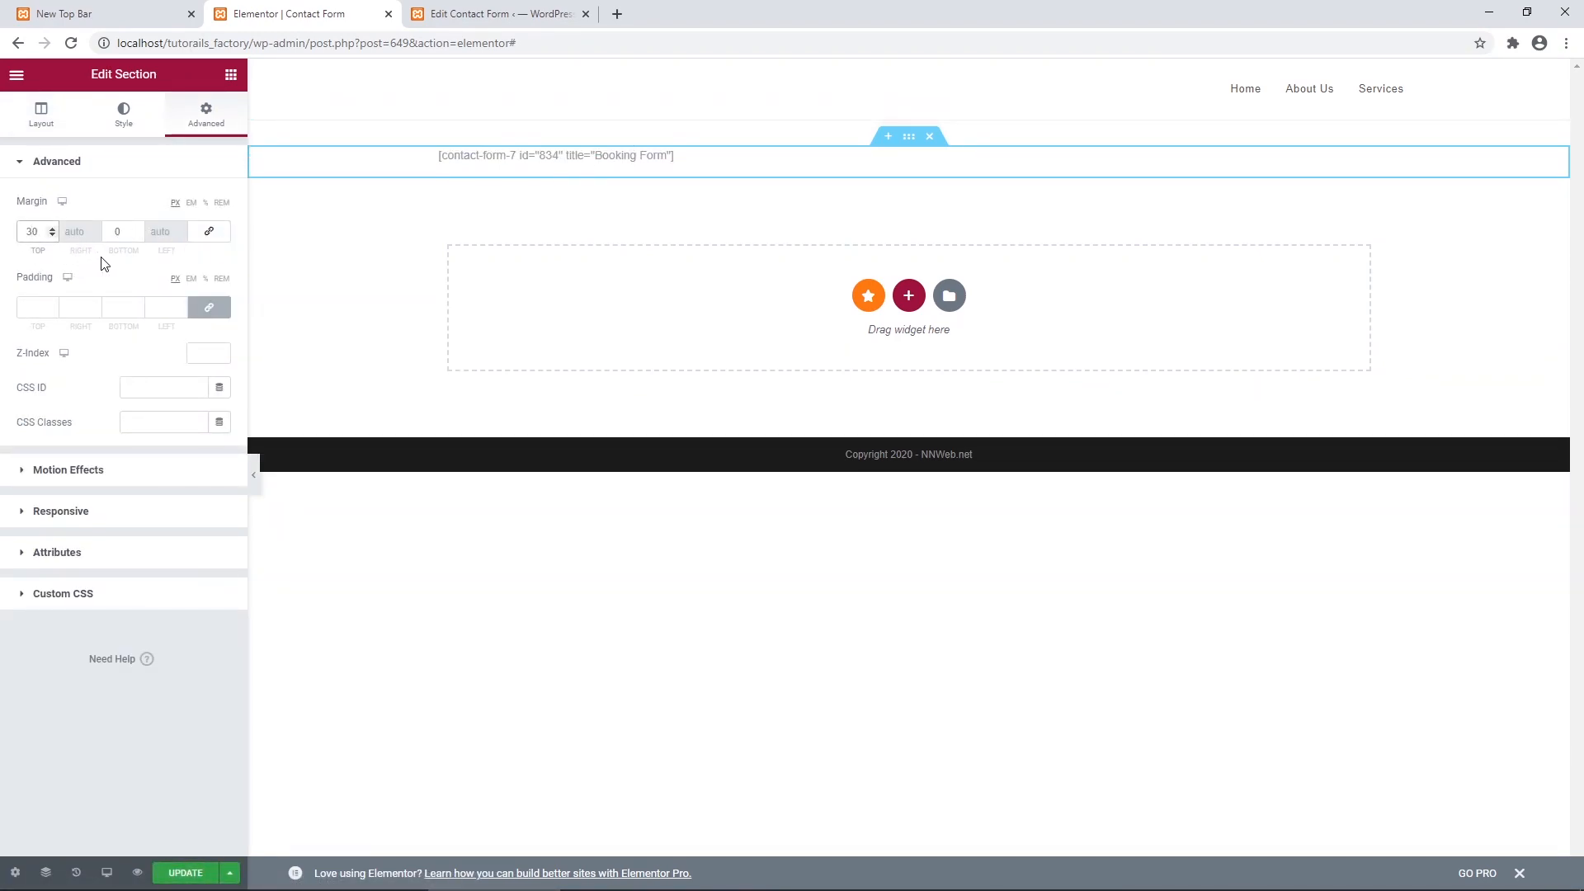
pyautogui.click(109, 235)
pyautogui.write('300')
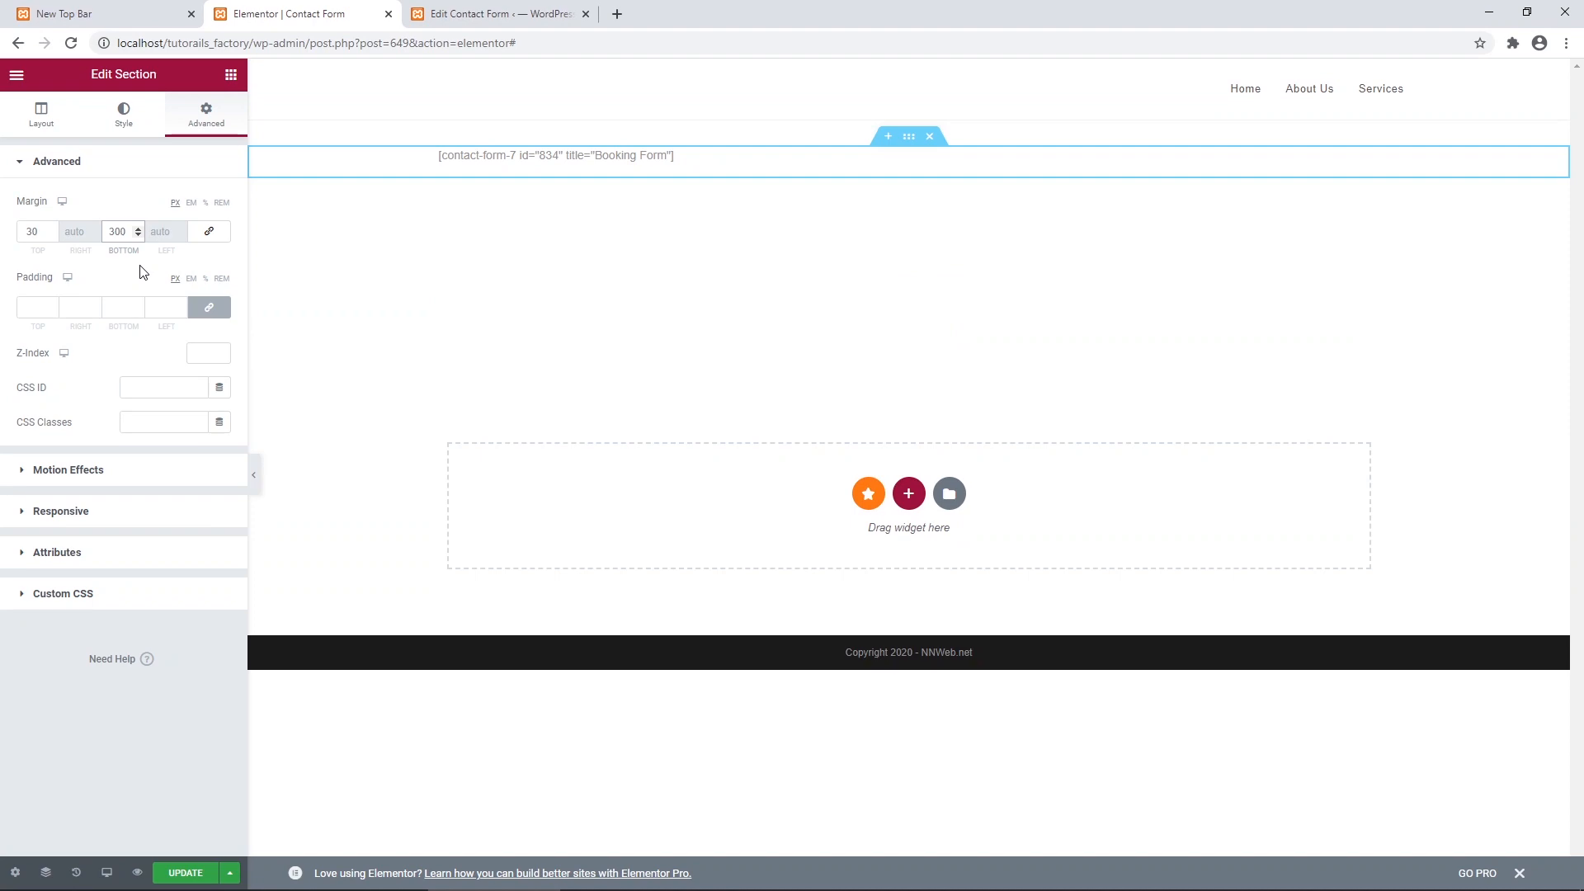
# Check the section's margin settings in the tablet and mobile views, and return to the desktop view.
pyautogui.click(61, 202)
pyautogui.click(62, 223)
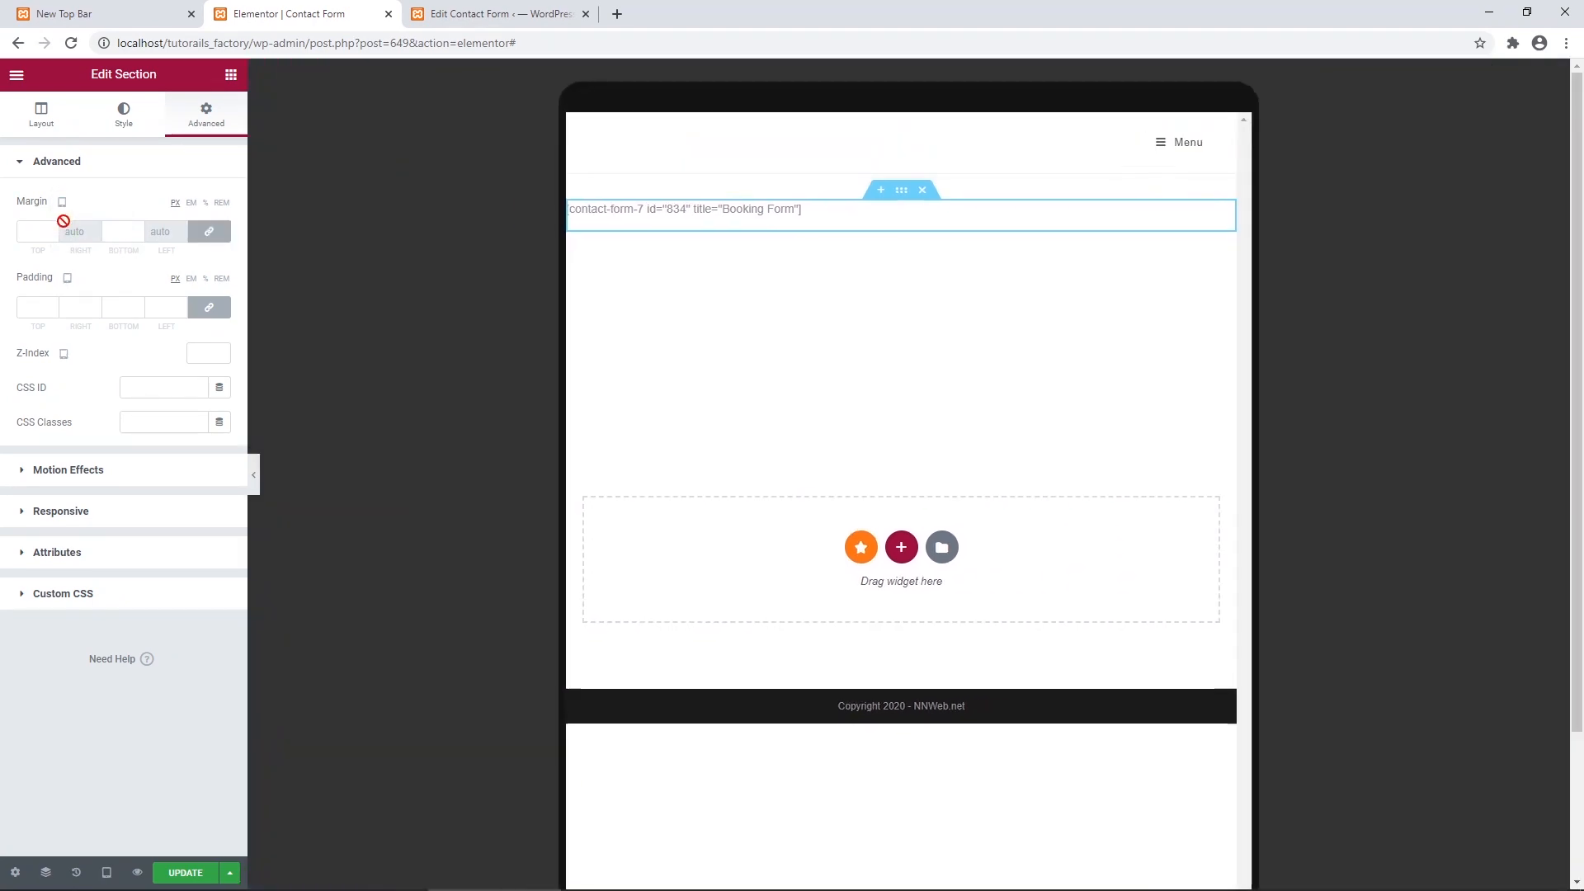
pyautogui.click(63, 203)
pyautogui.click(66, 216)
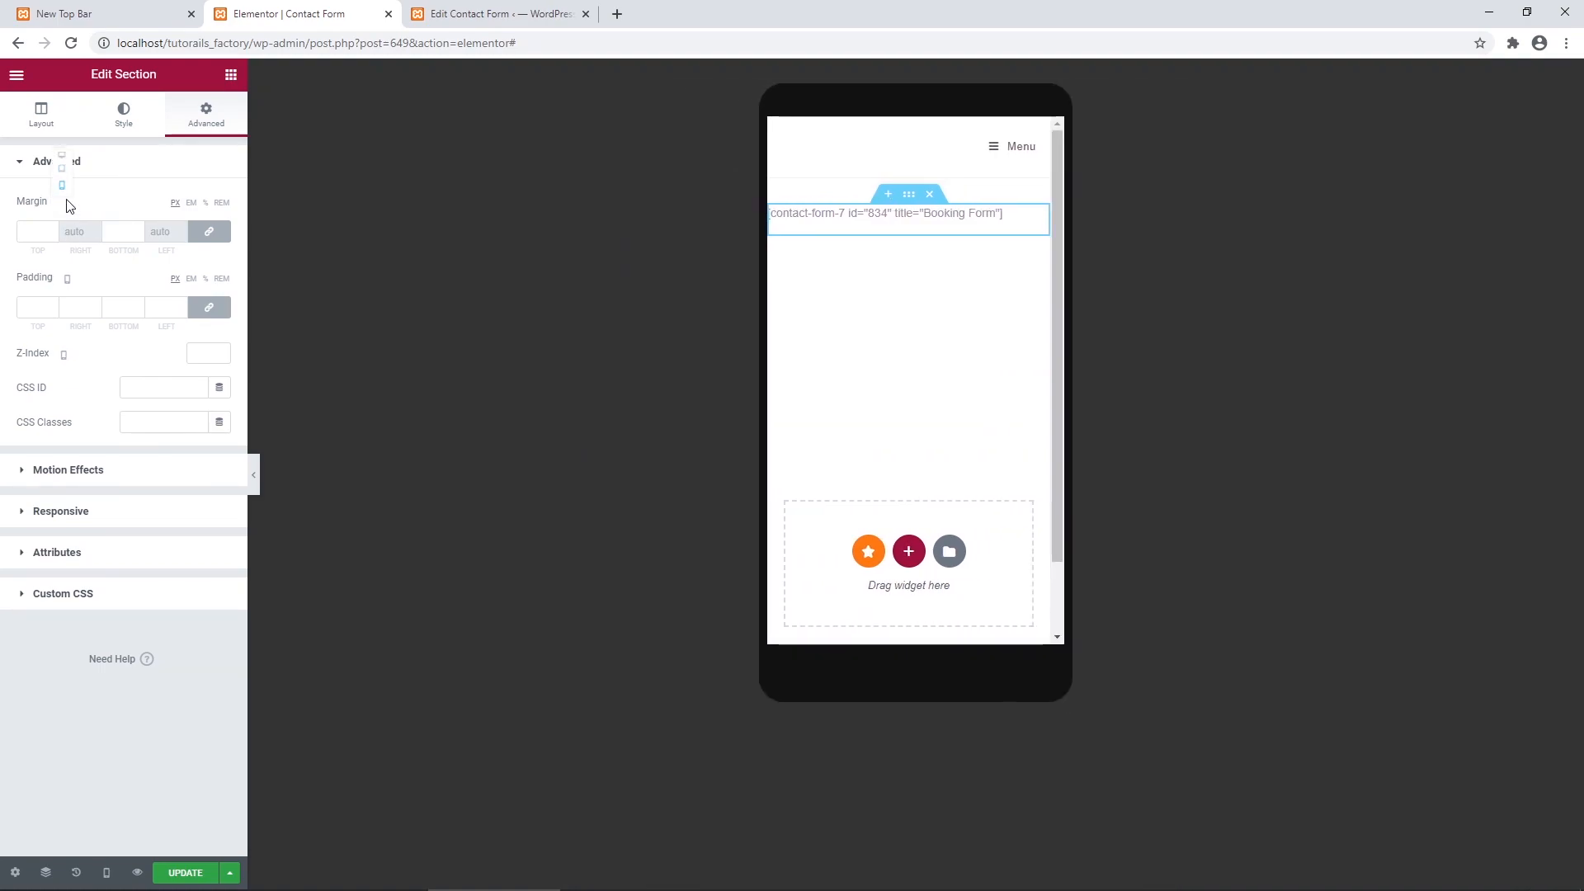
pyautogui.click(62, 154)
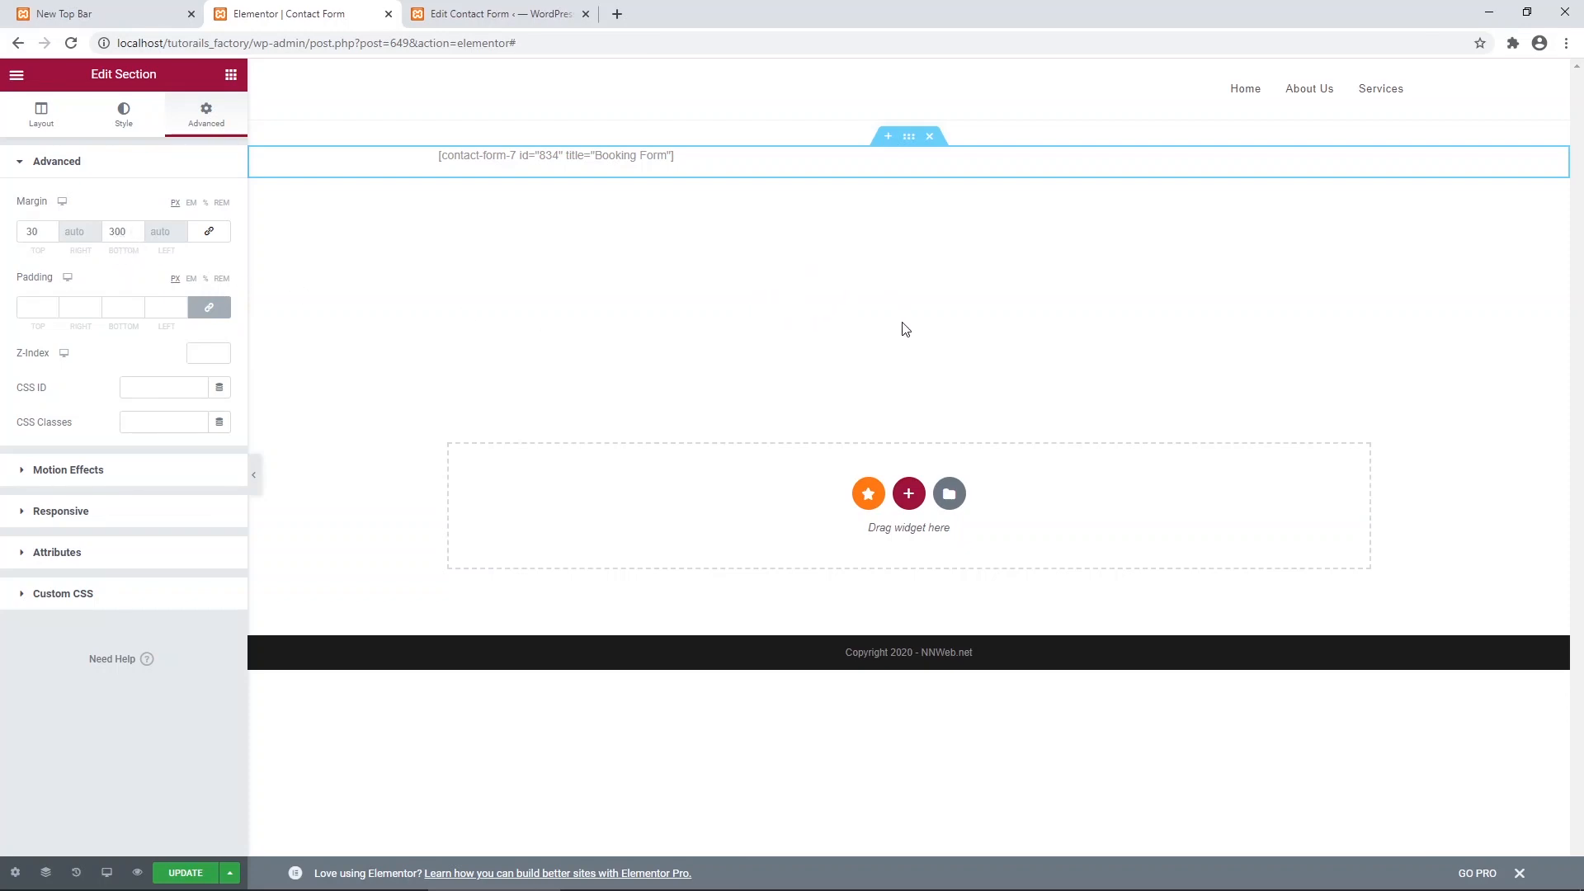
# Update the Elementor page and view the published Contact Form page from the dashboard's page list.
pyautogui.click(189, 879)
pyautogui.click(448, 13)
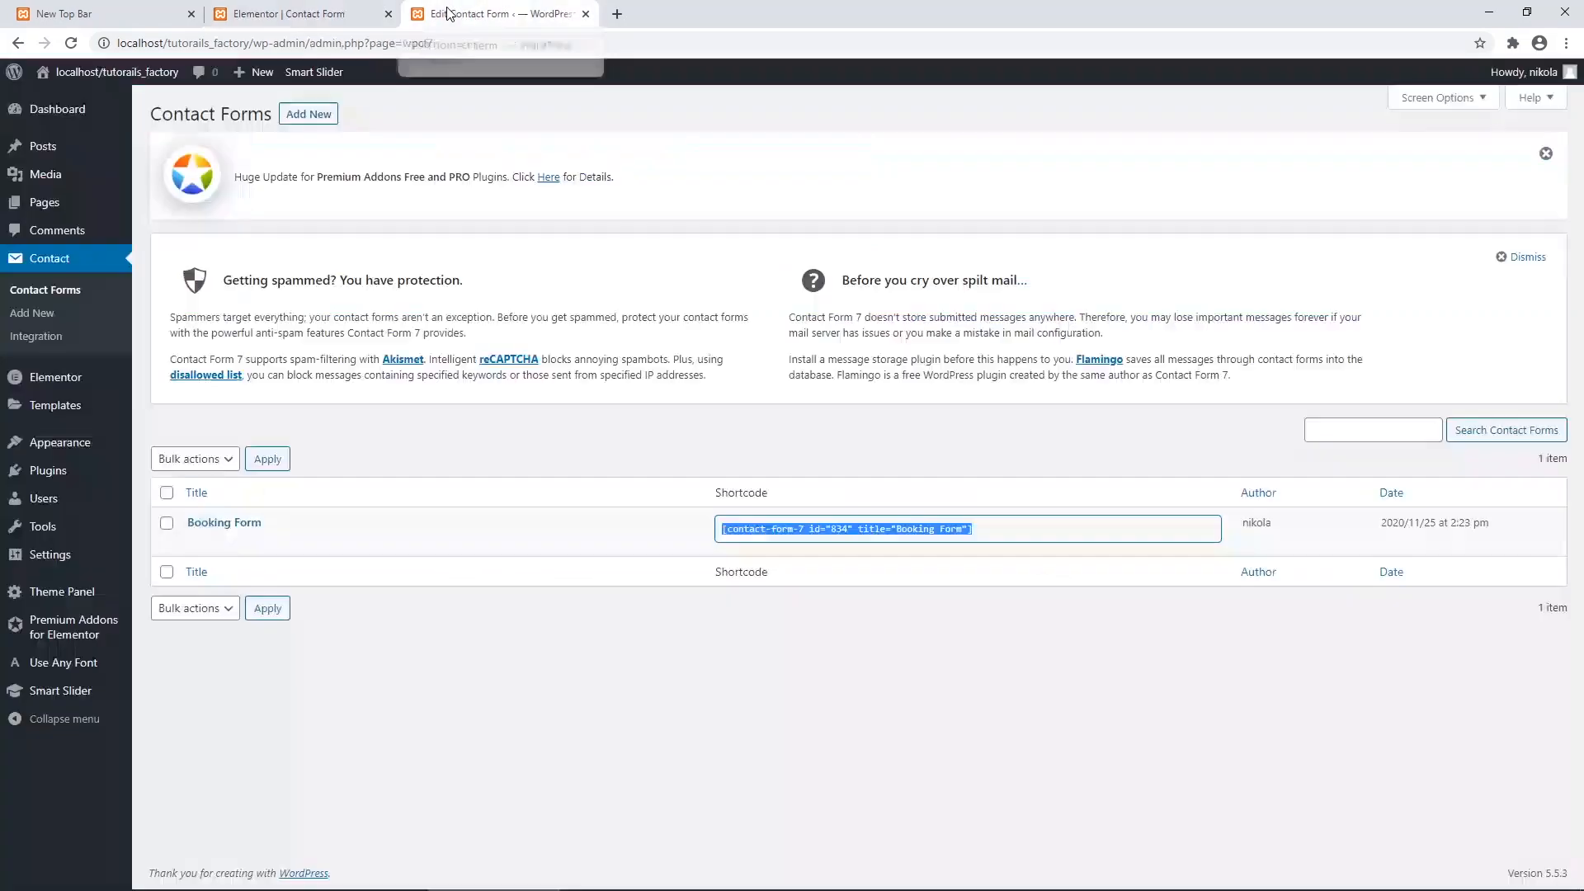
pyautogui.click(37, 211)
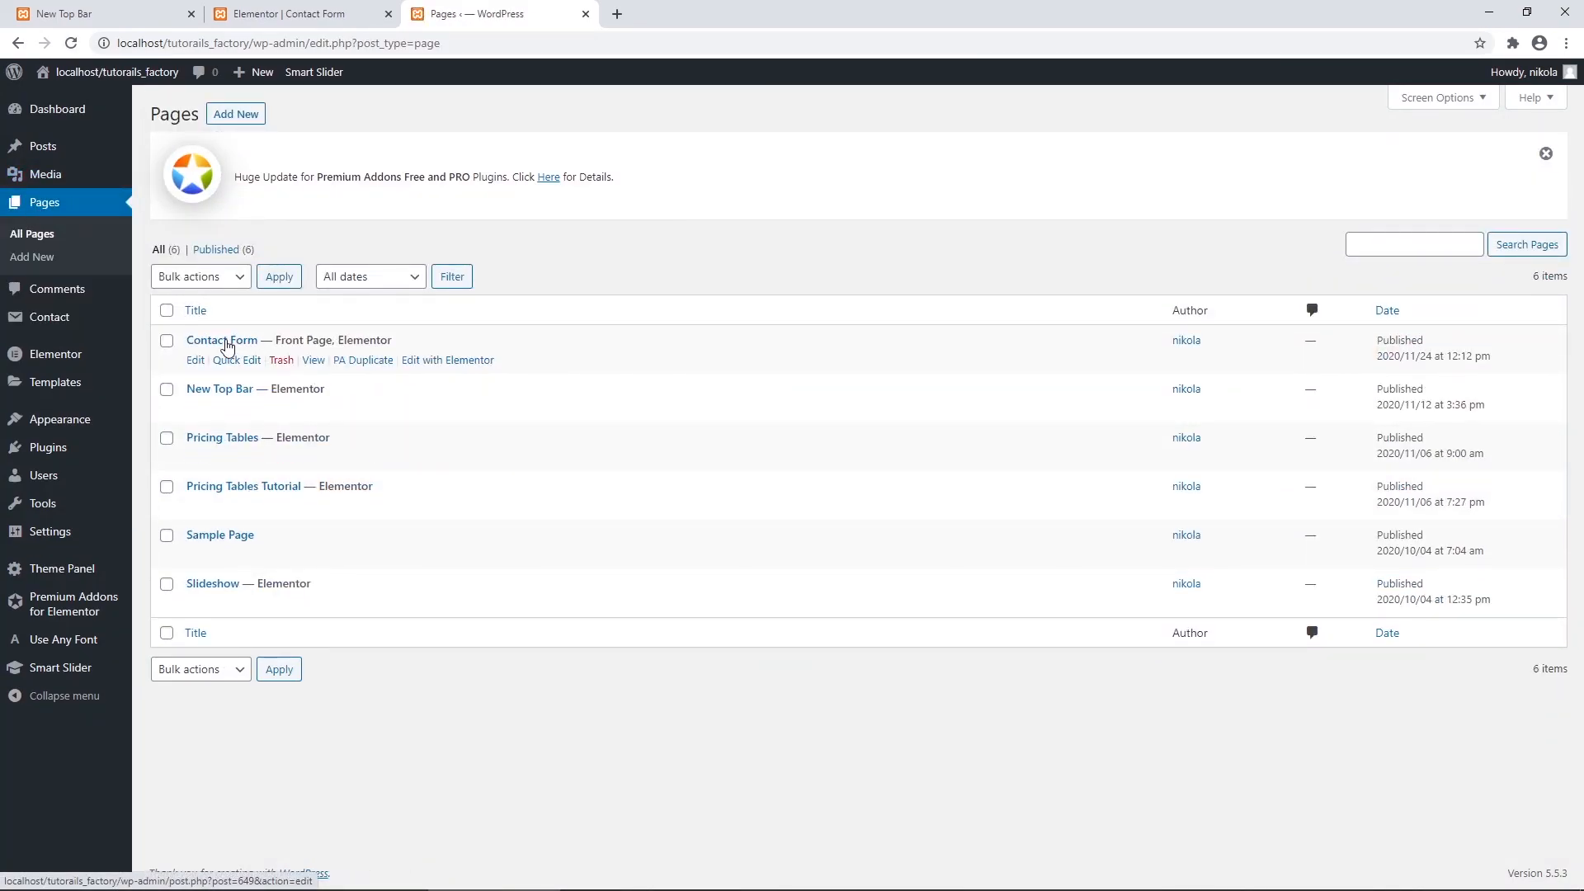
pyautogui.click(313, 363)
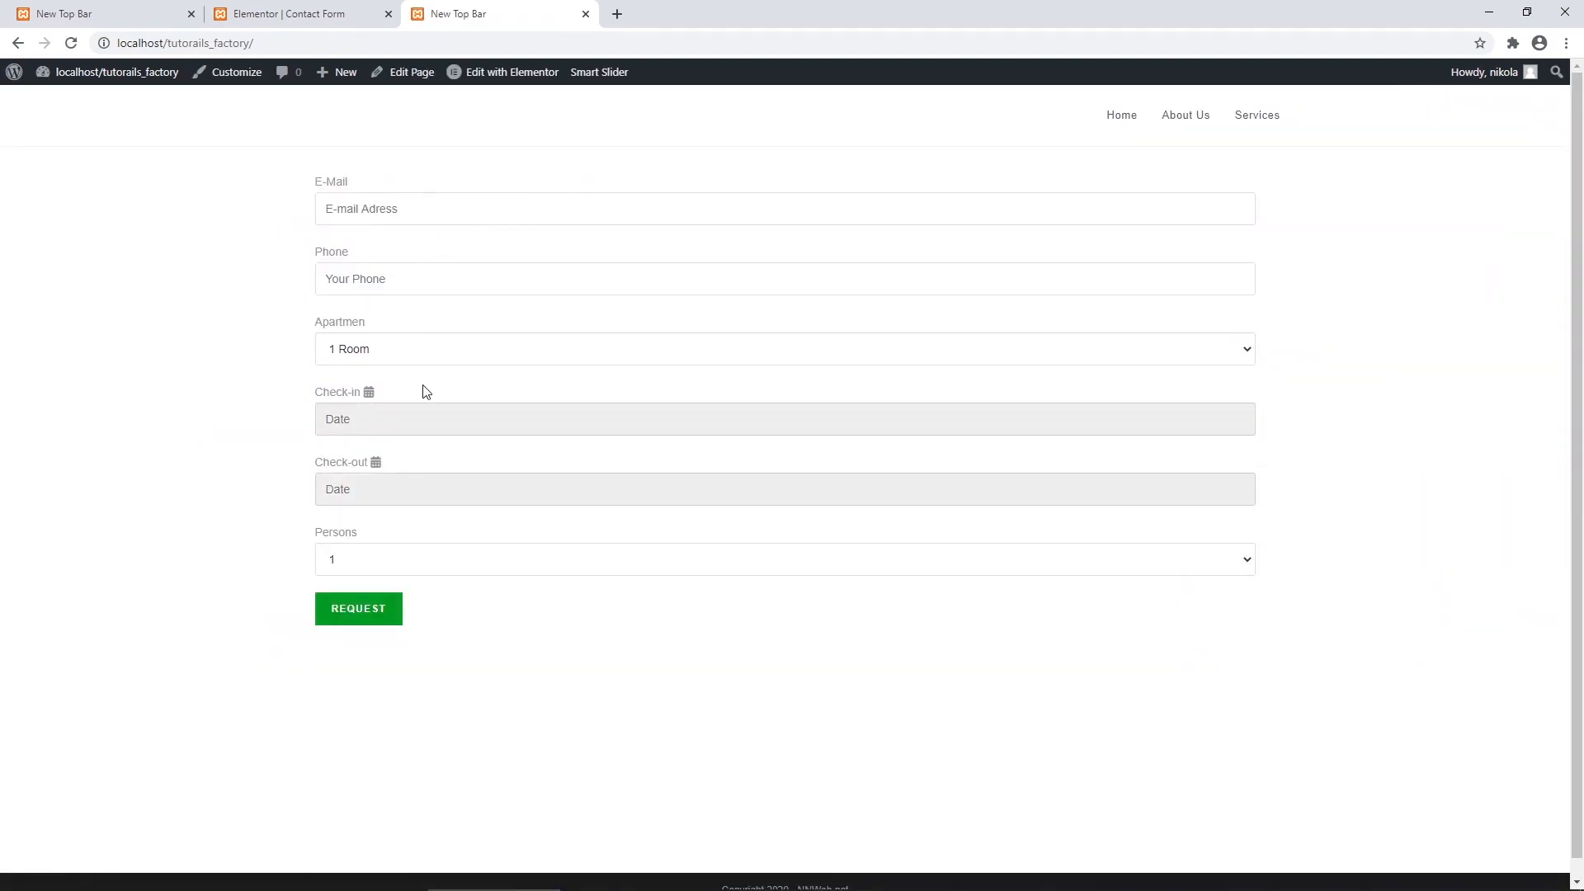
# Open the site customizer's Custom CSS/JS section and add the CSS comment "Booking Form Styling".
pyautogui.click(237, 79)
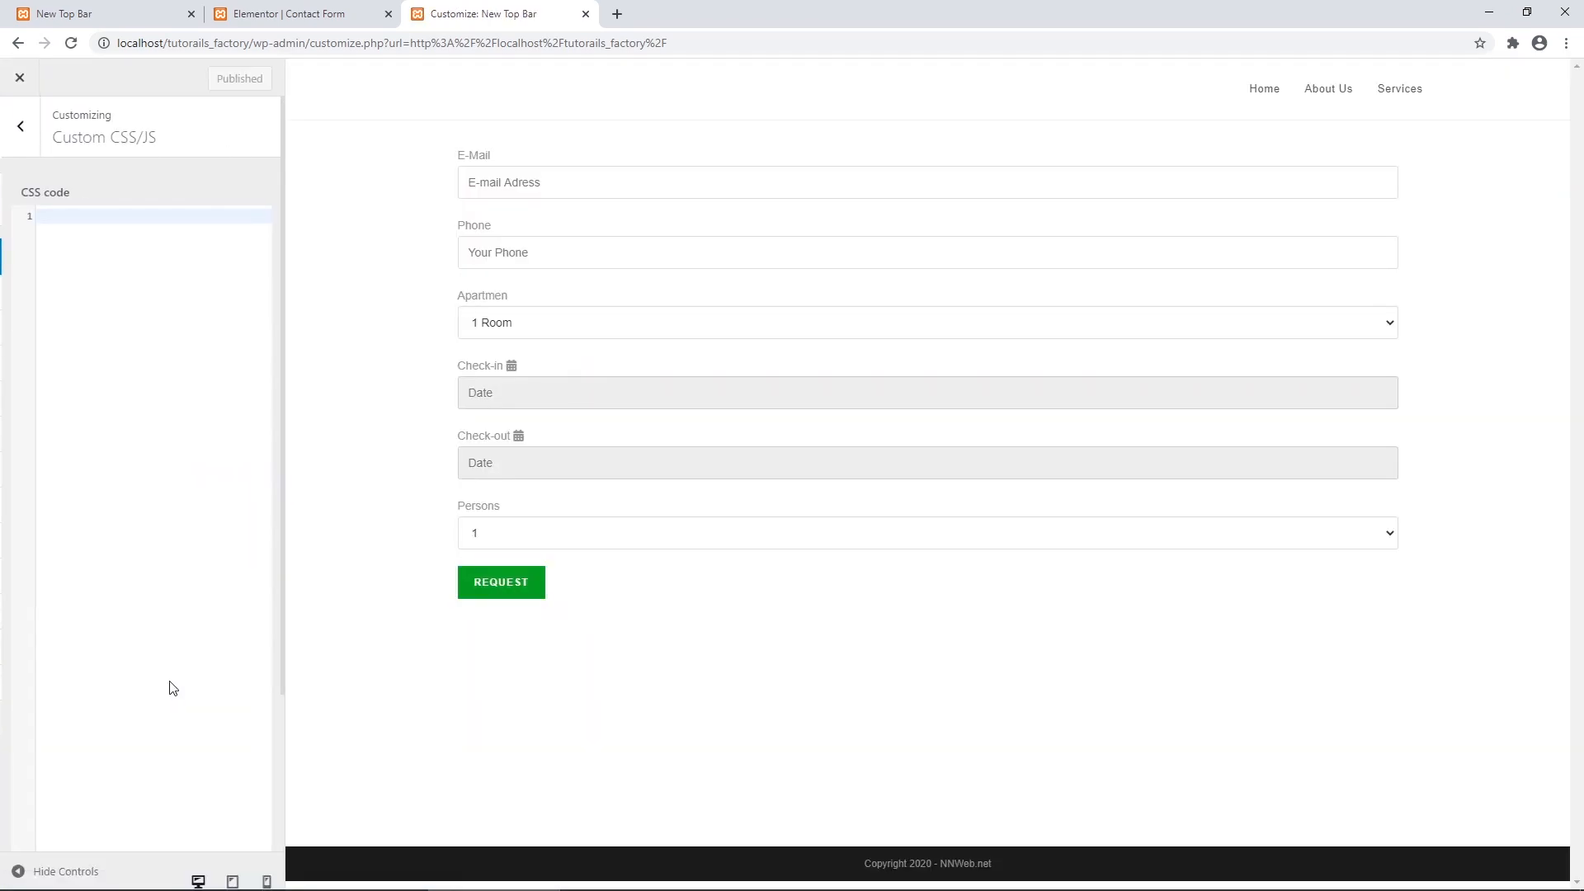
pyautogui.click(27, 158)
pyautogui.click(124, 725)
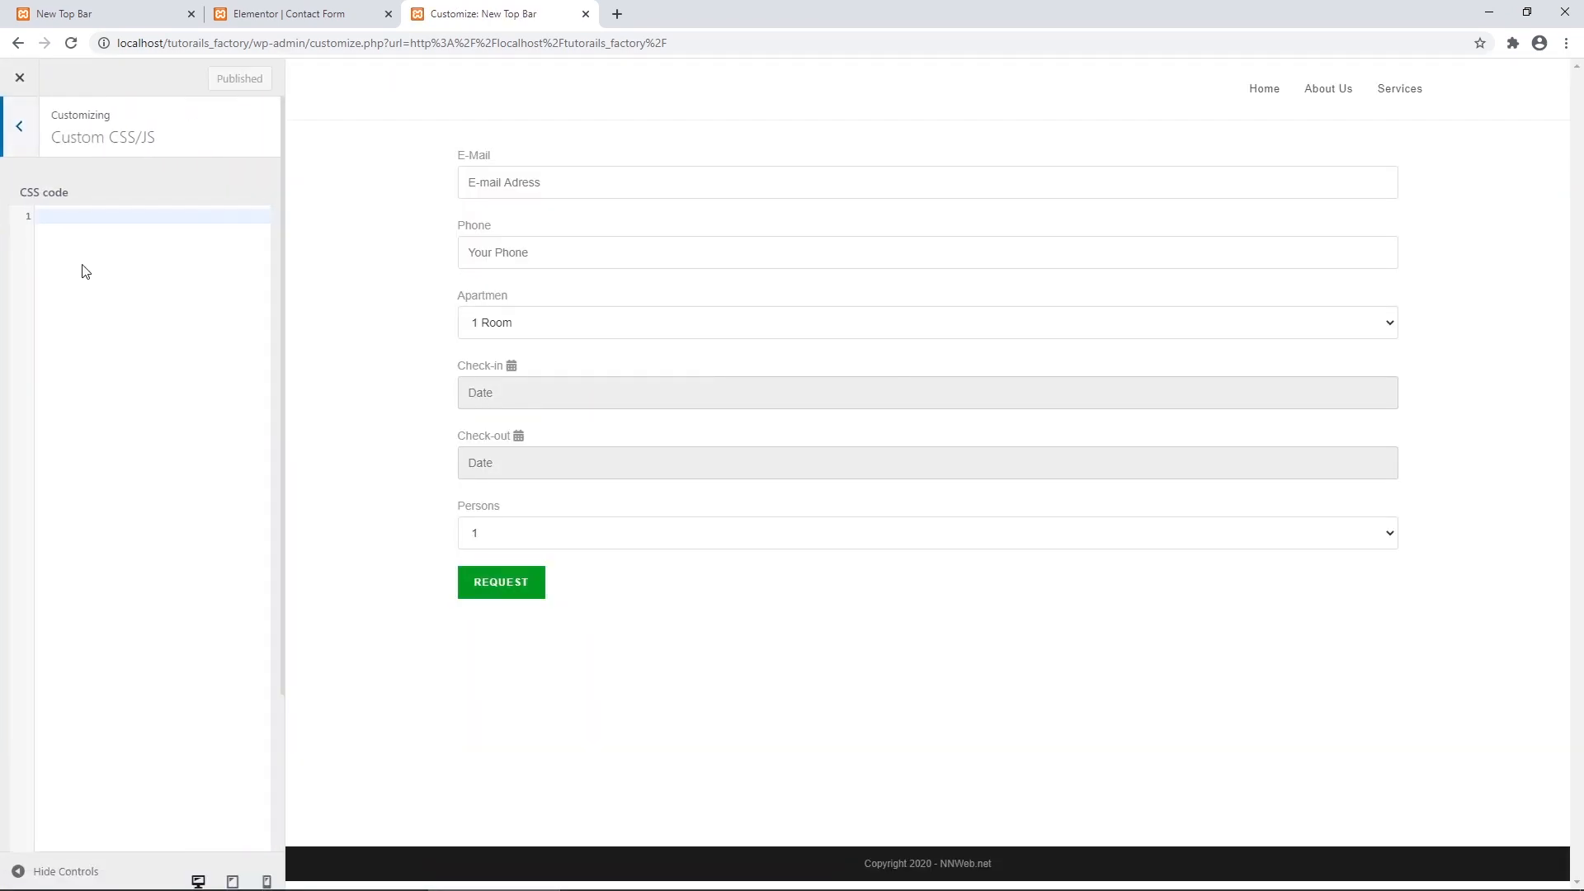
pyautogui.hotkey('ctrl', '/')
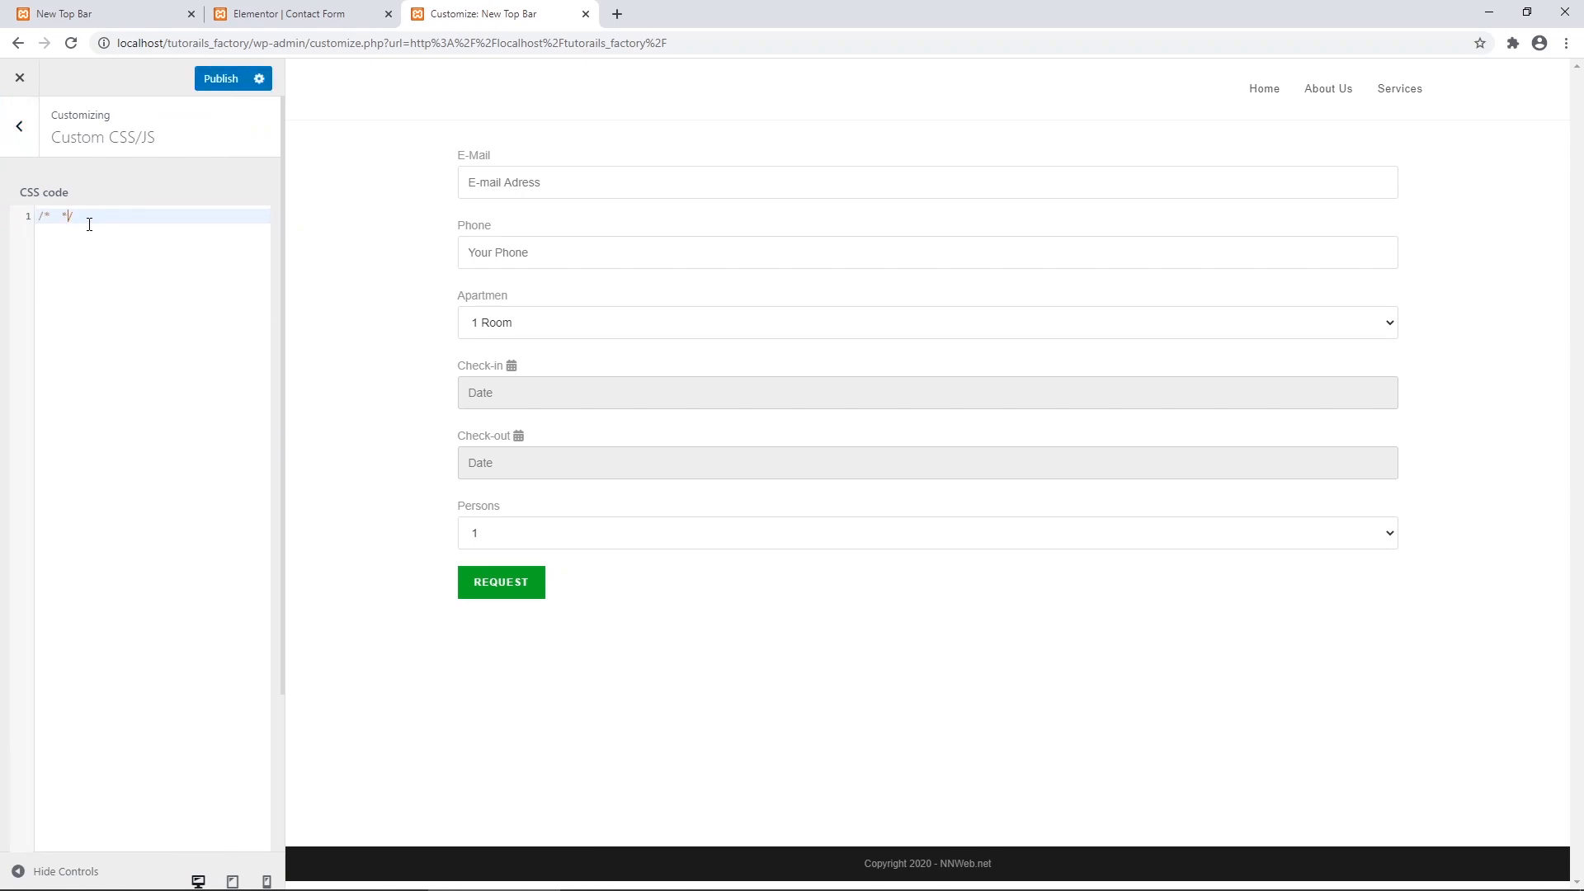
pyautogui.write('Booking Form Styling')
pyautogui.press('Return')
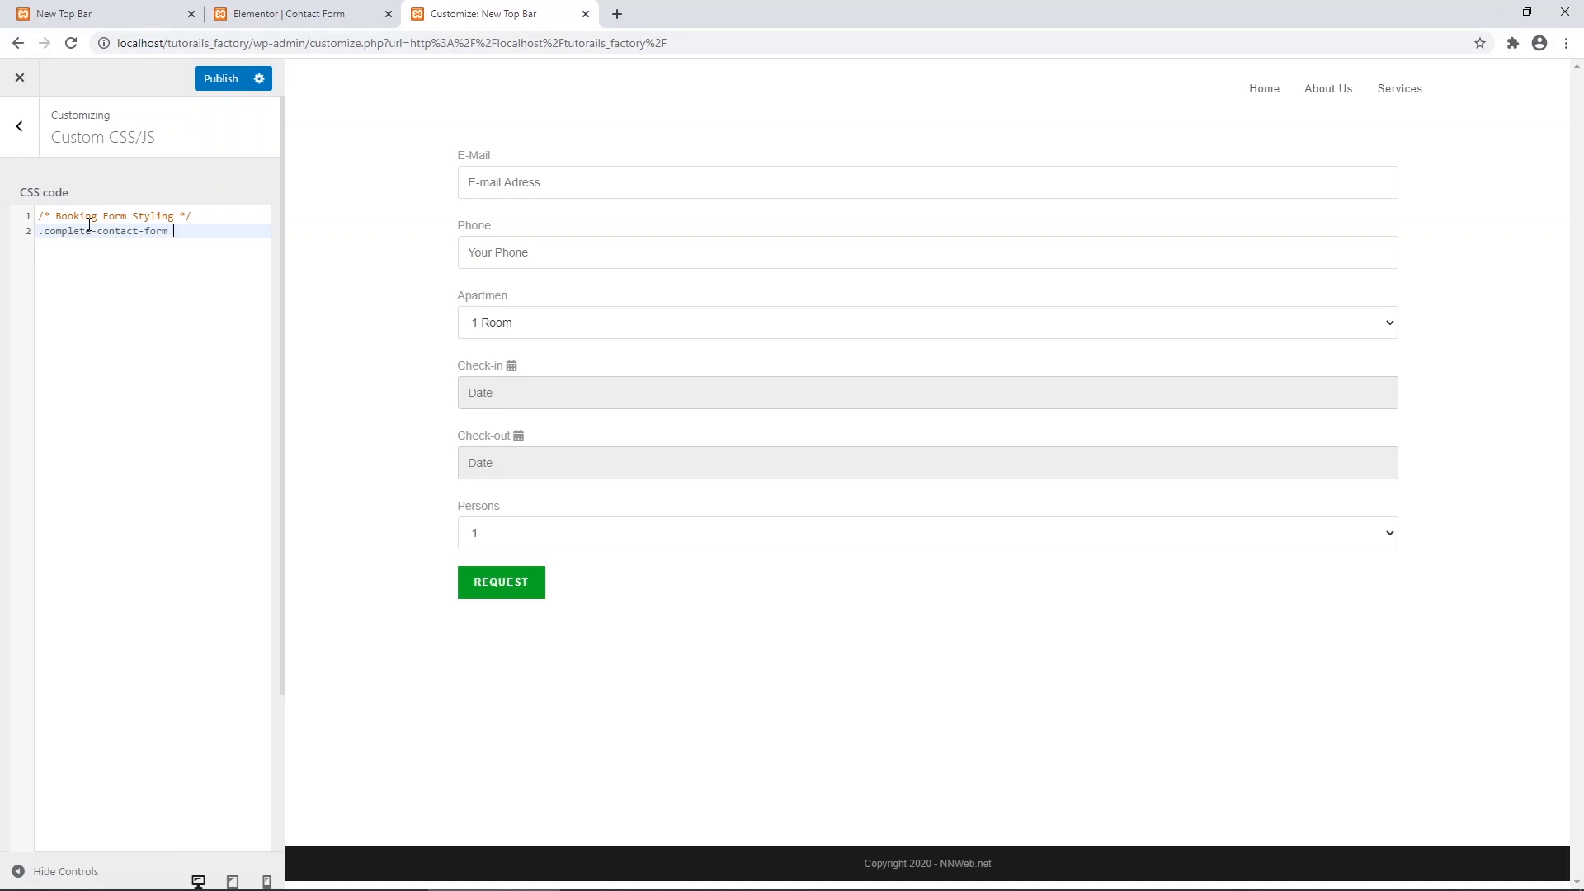
# Create a CSS rule for .complete-contact-form with display: grid.
pyautogui.press('Return')
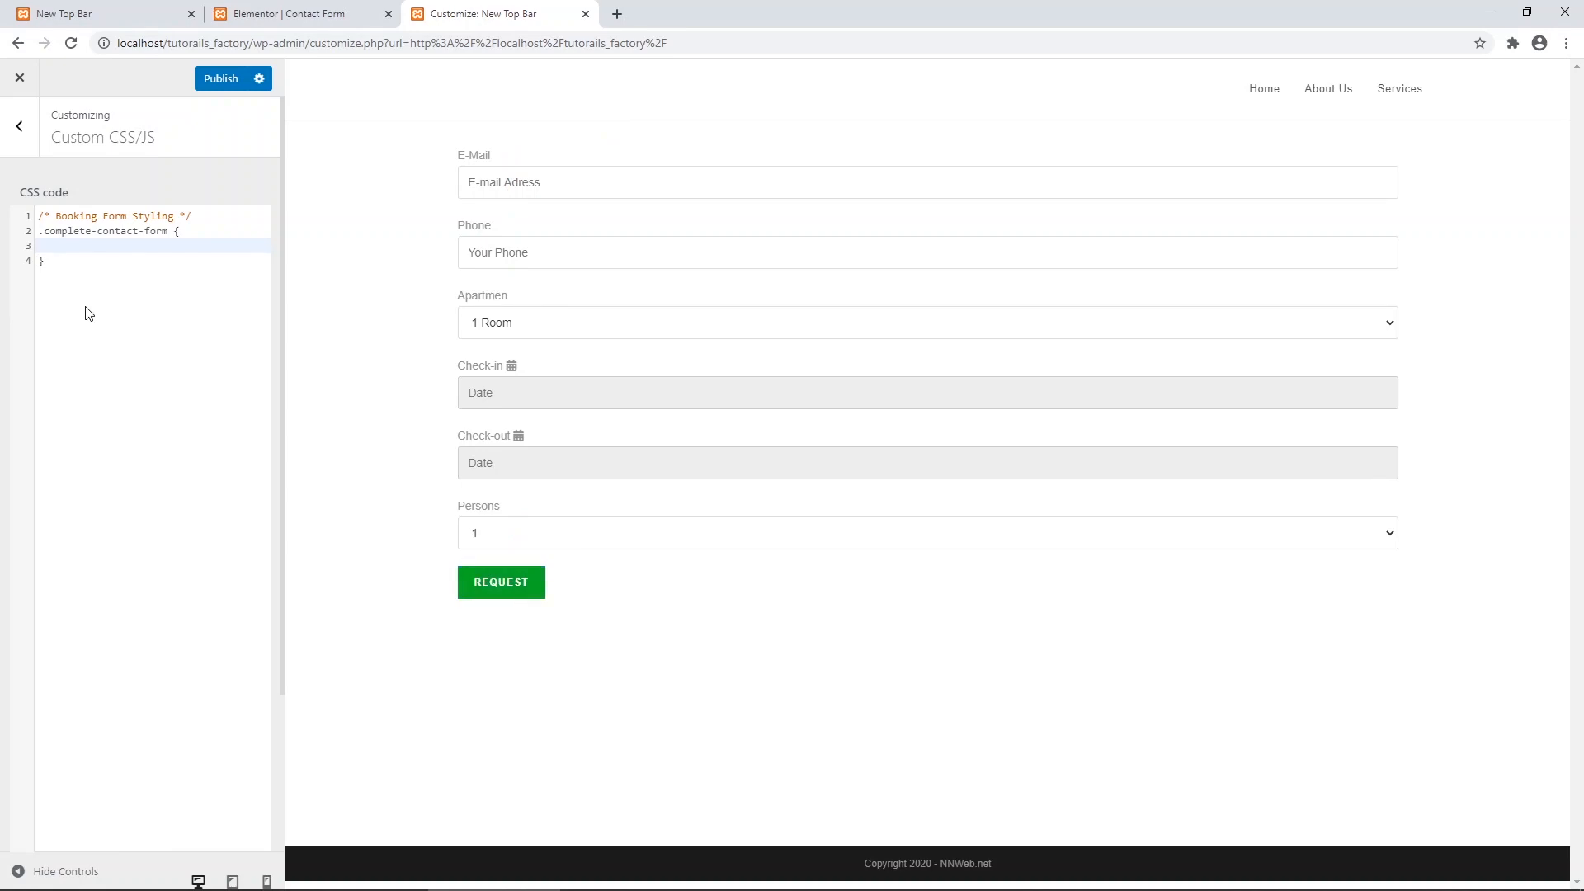
pyautogui.write('disp')
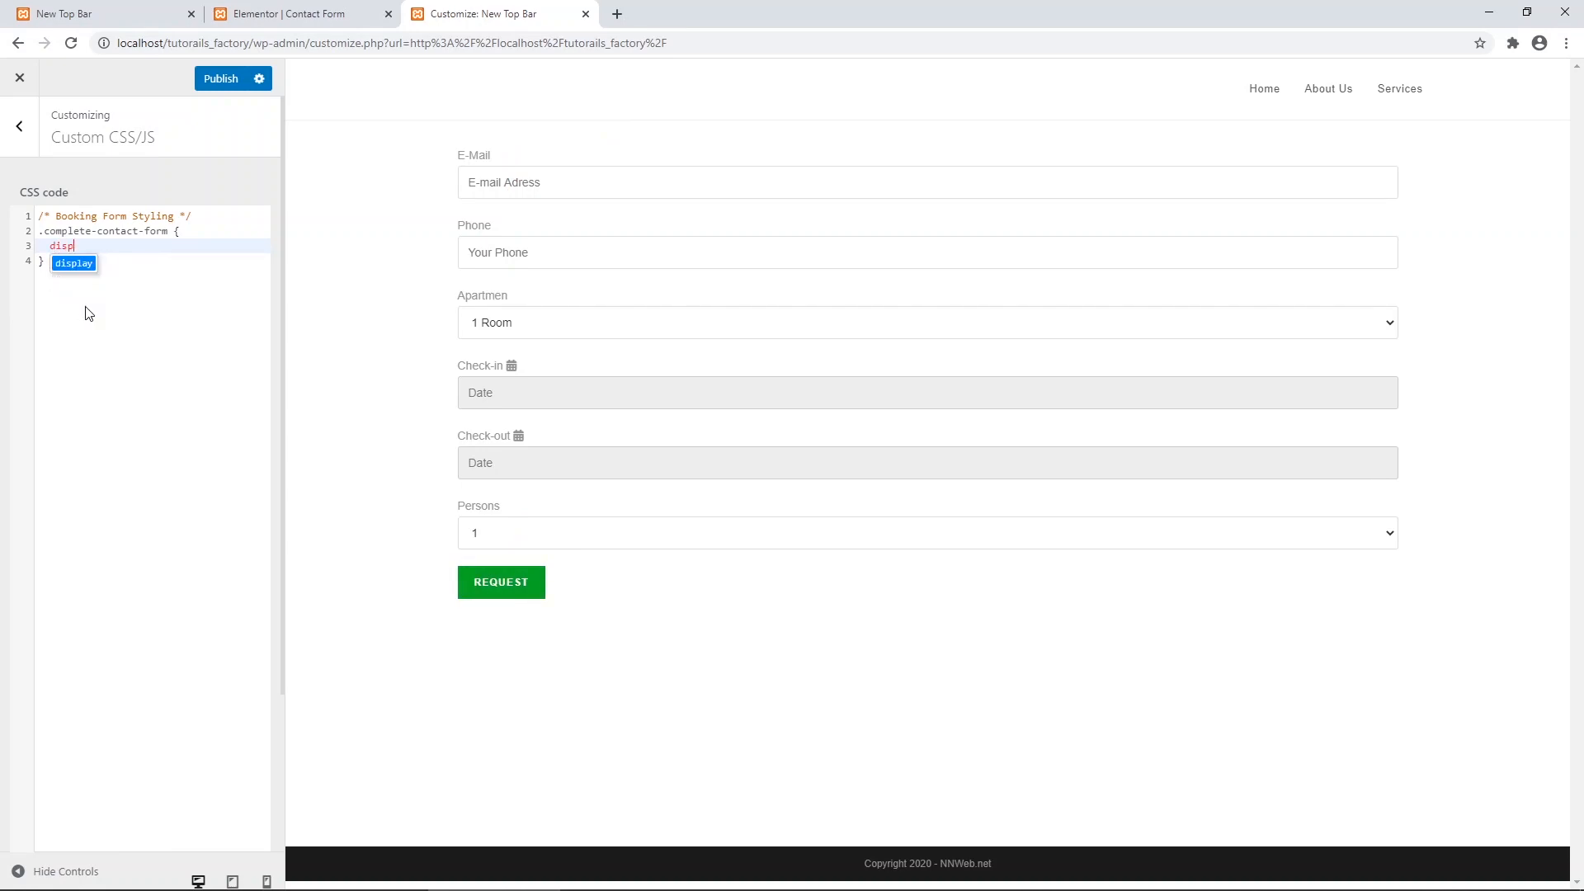
pyautogui.write('lay: gri')
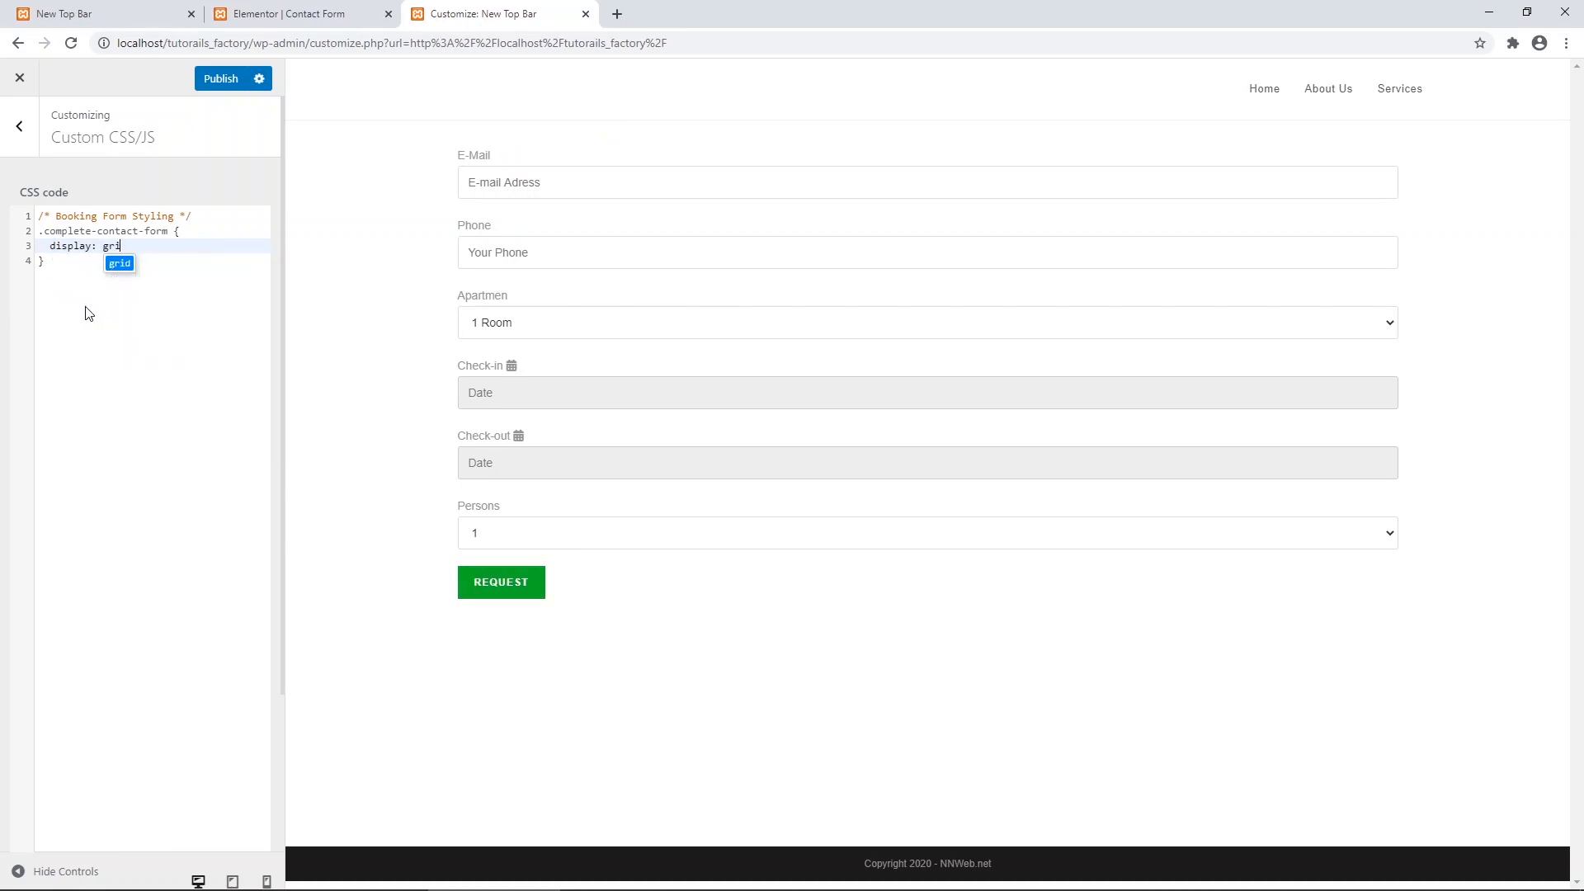
pyautogui.write('d')
pyautogui.press('Return')
pyautogui.write(';')
pyautogui.press('Return')
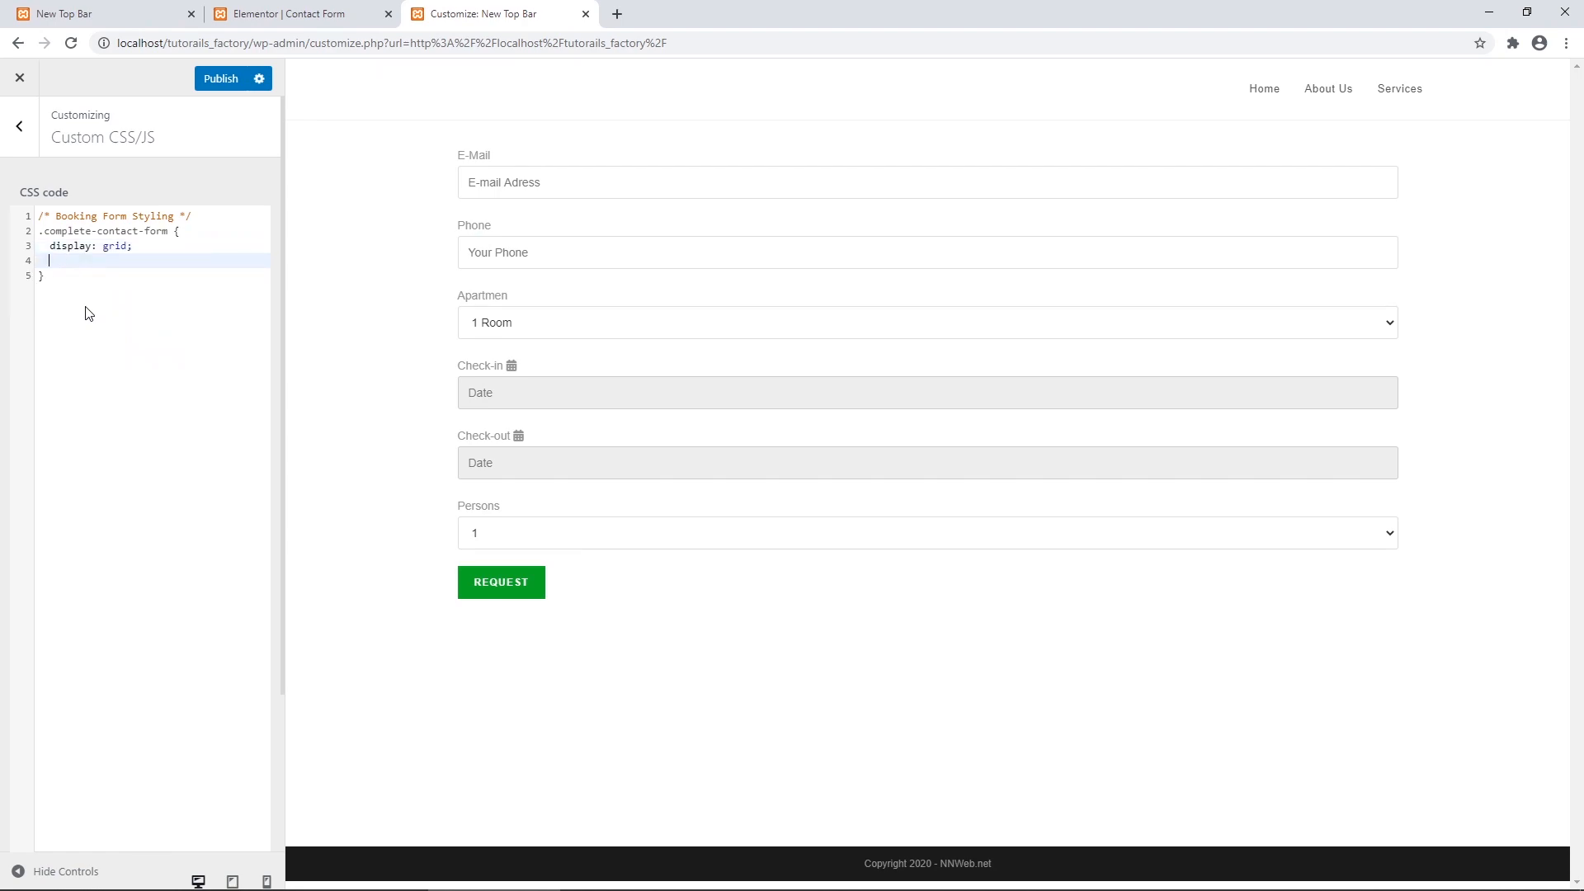
# Add grid-template-columns: repeat(7, 1fr) to the .complete-contact-form rule.
pyautogui.write('grid-te')
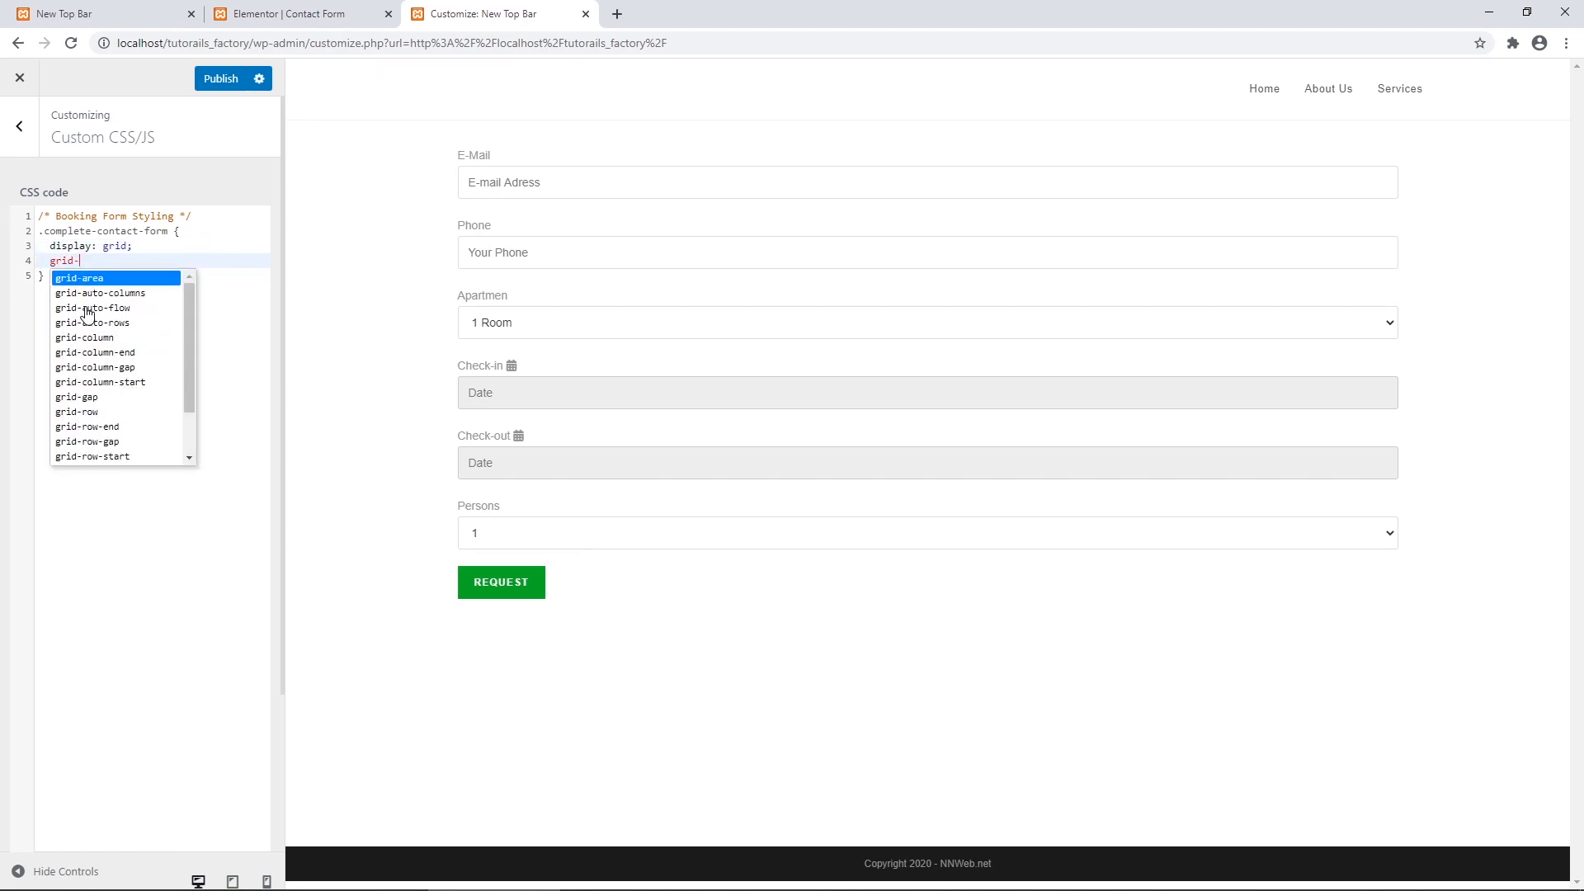
pyautogui.press('Down')
pyautogui.press('Down')
pyautogui.click(89, 308)
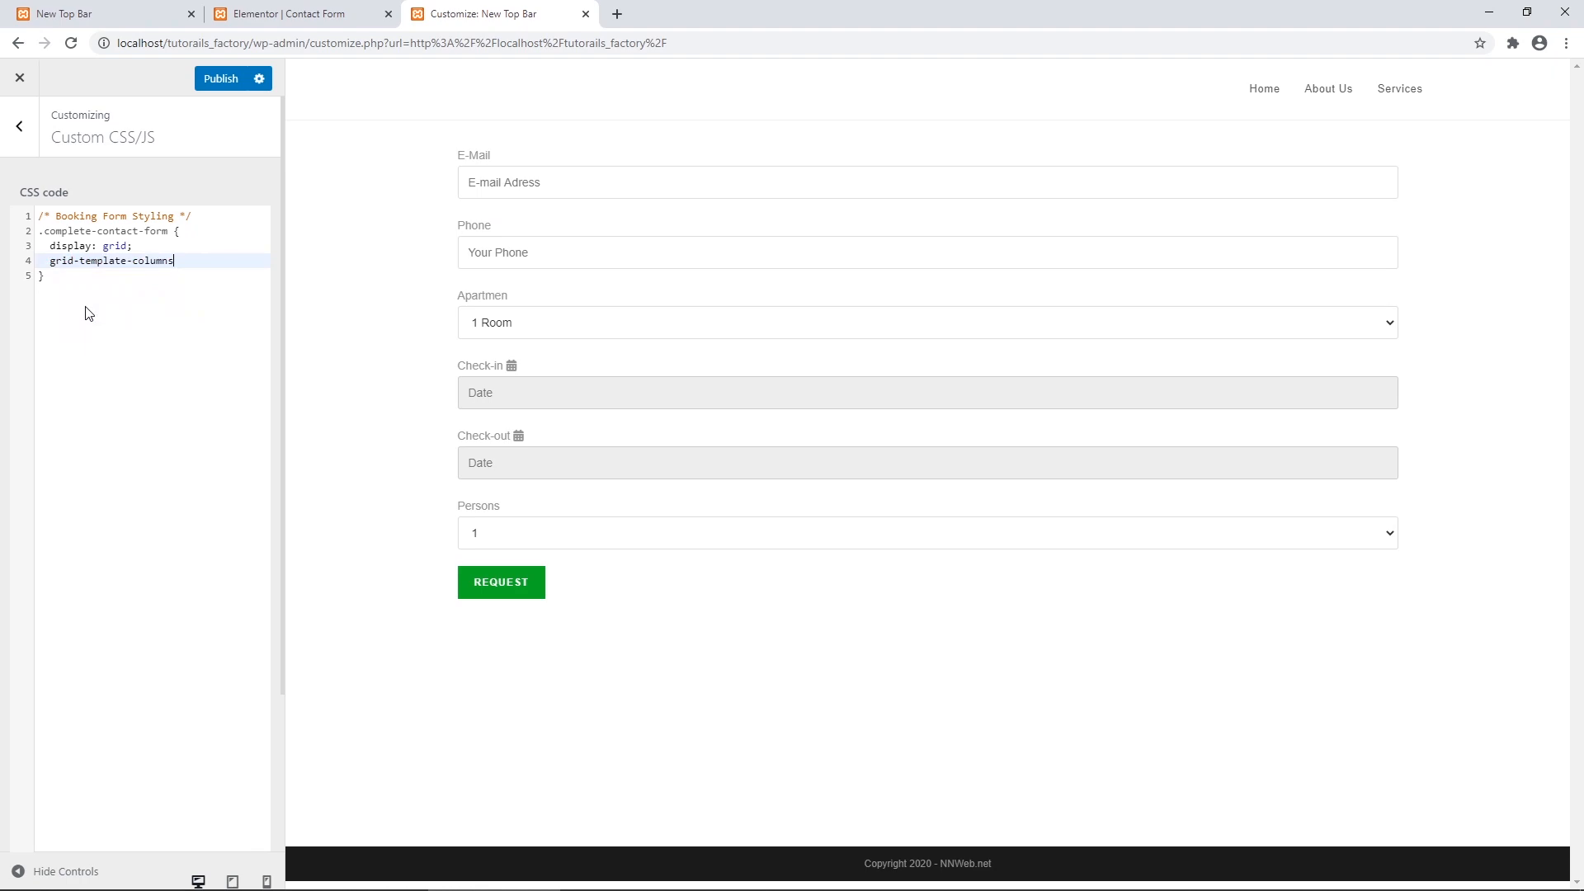
pyautogui.write('rep')
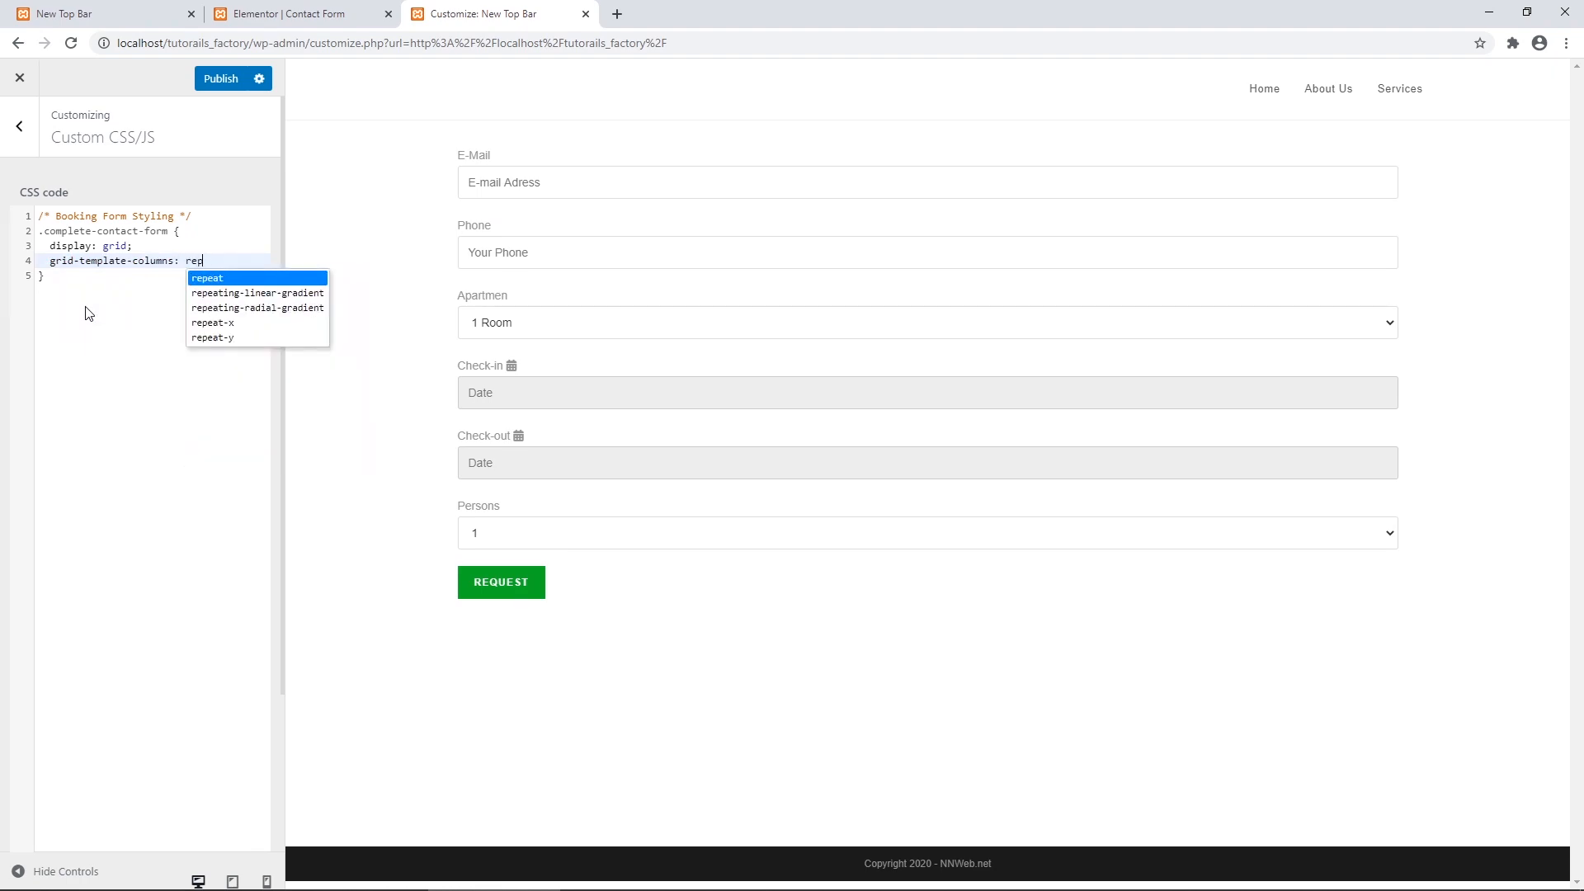
pyautogui.write('e')
pyautogui.press('Return')
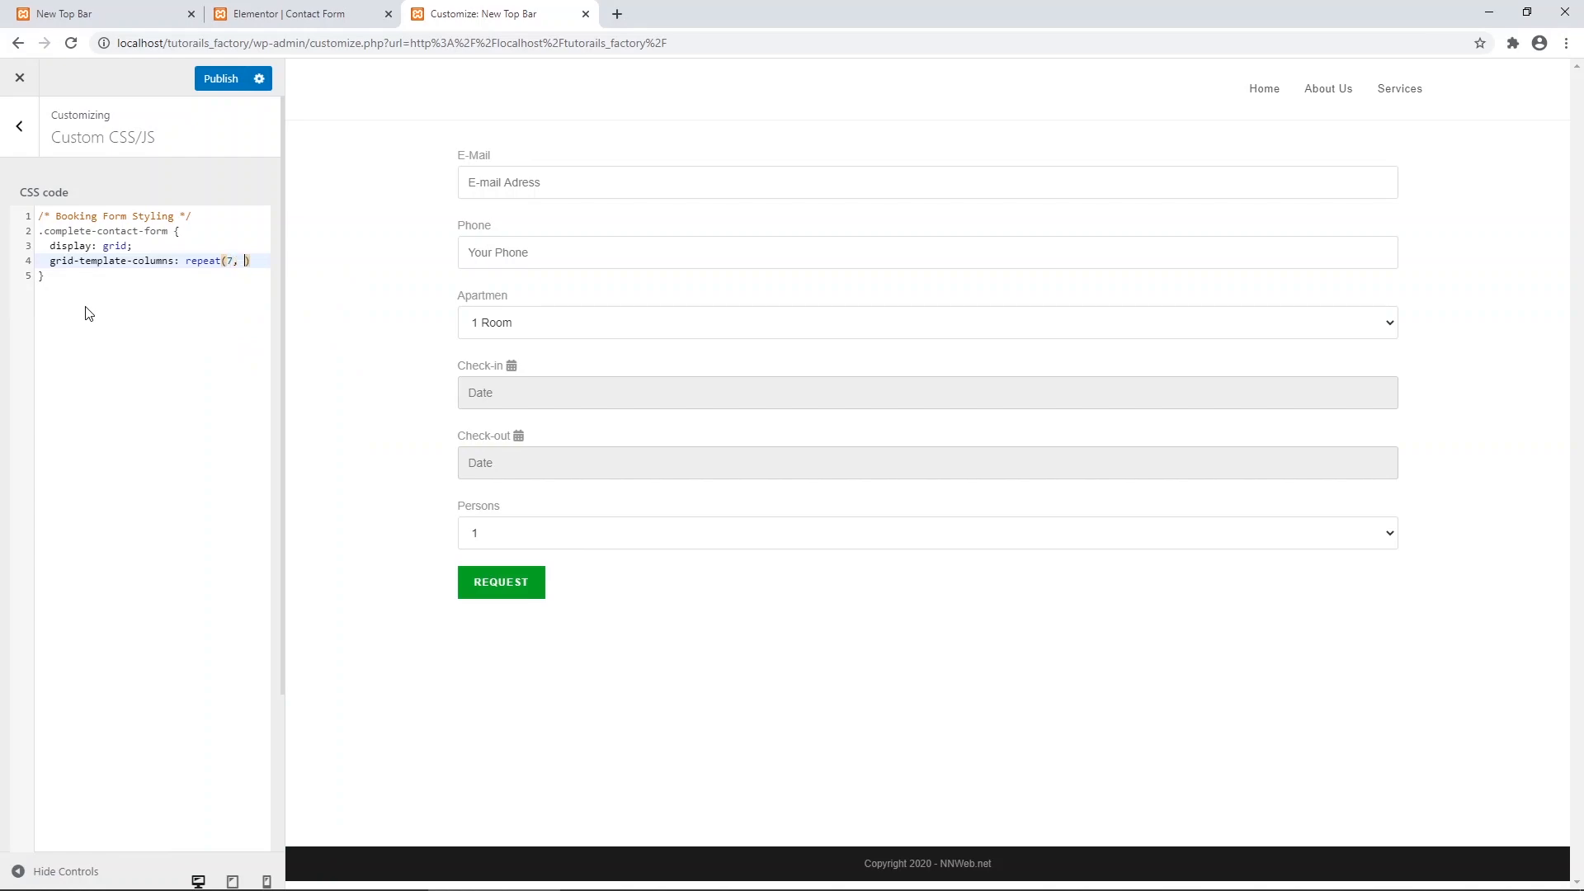
pyautogui.write('(7, 1fr)')
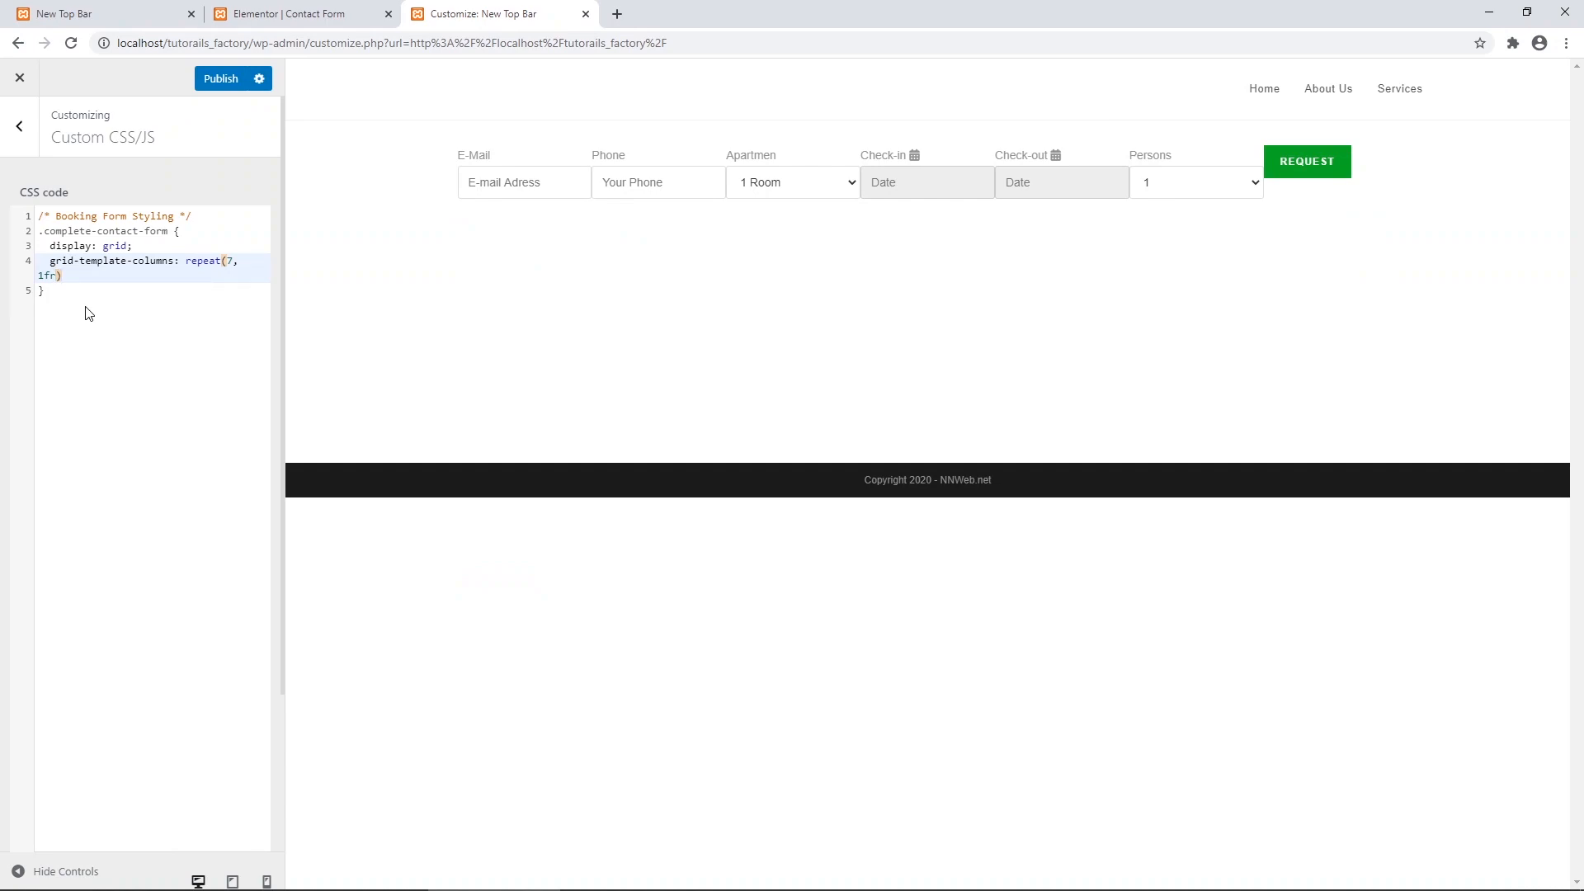
pyautogui.write(';')
pyautogui.press('Return')
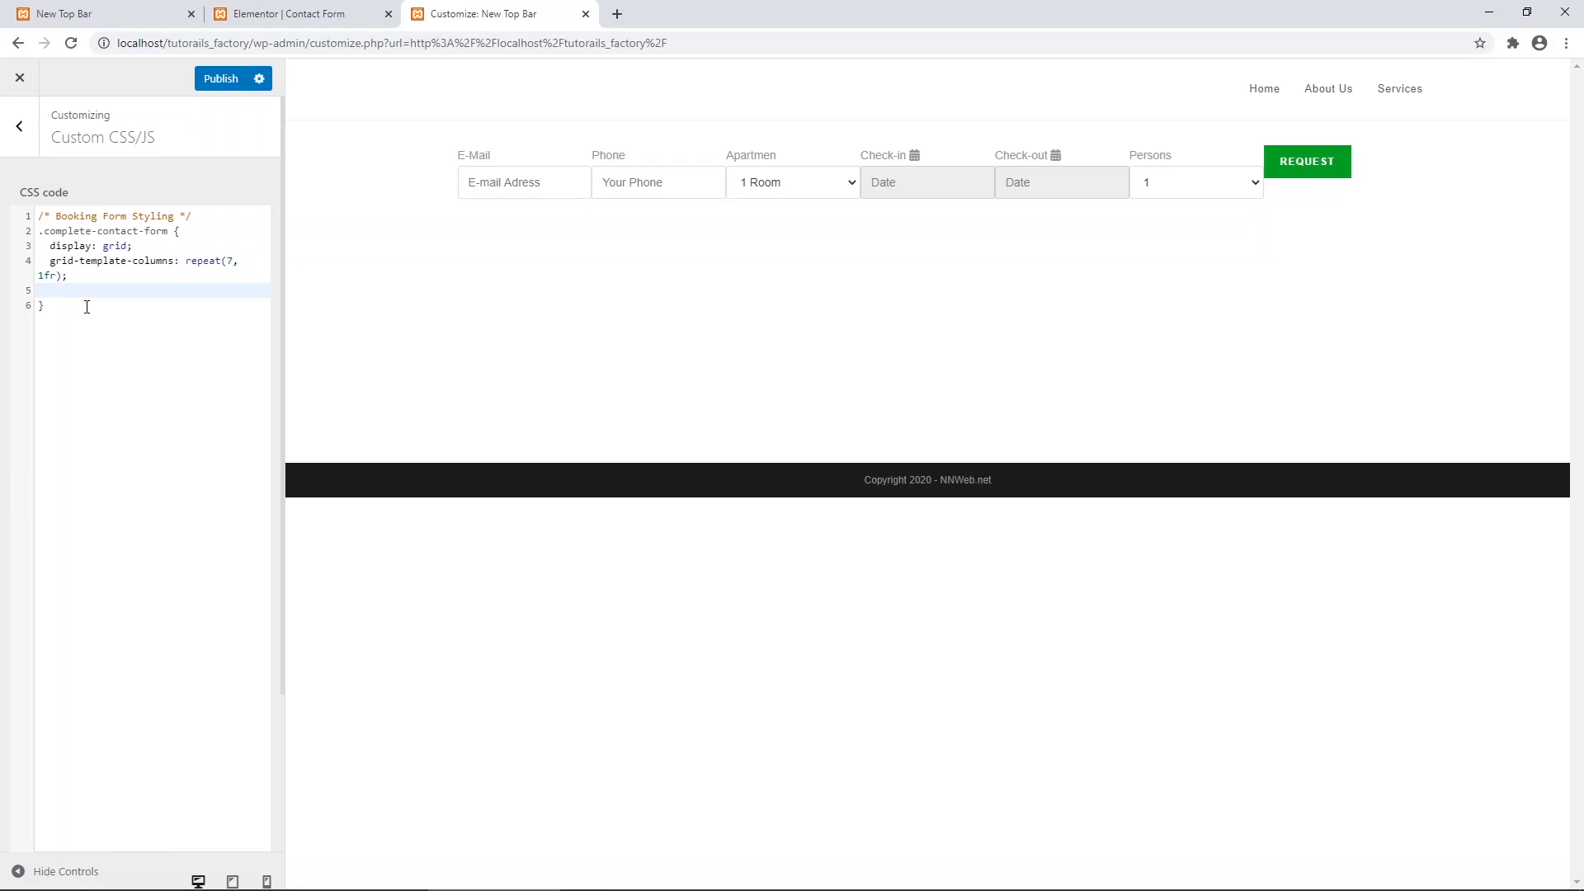
# Add a grid-gap of 20px to the .complete-contact-form rule.
pyautogui.write('grid-')
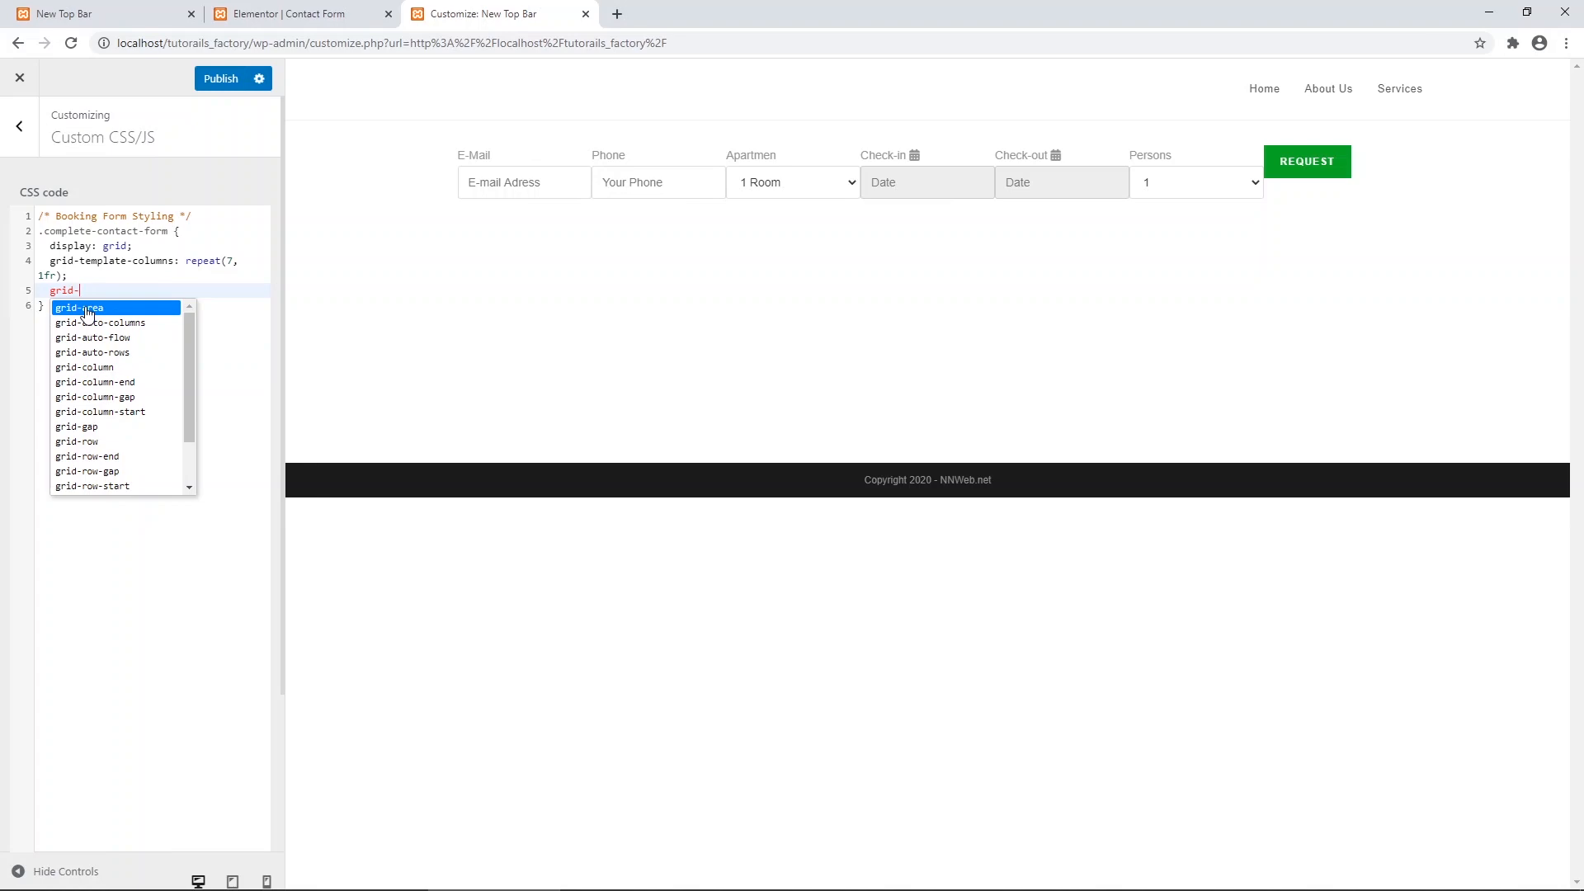
pyautogui.write('gap: 20')
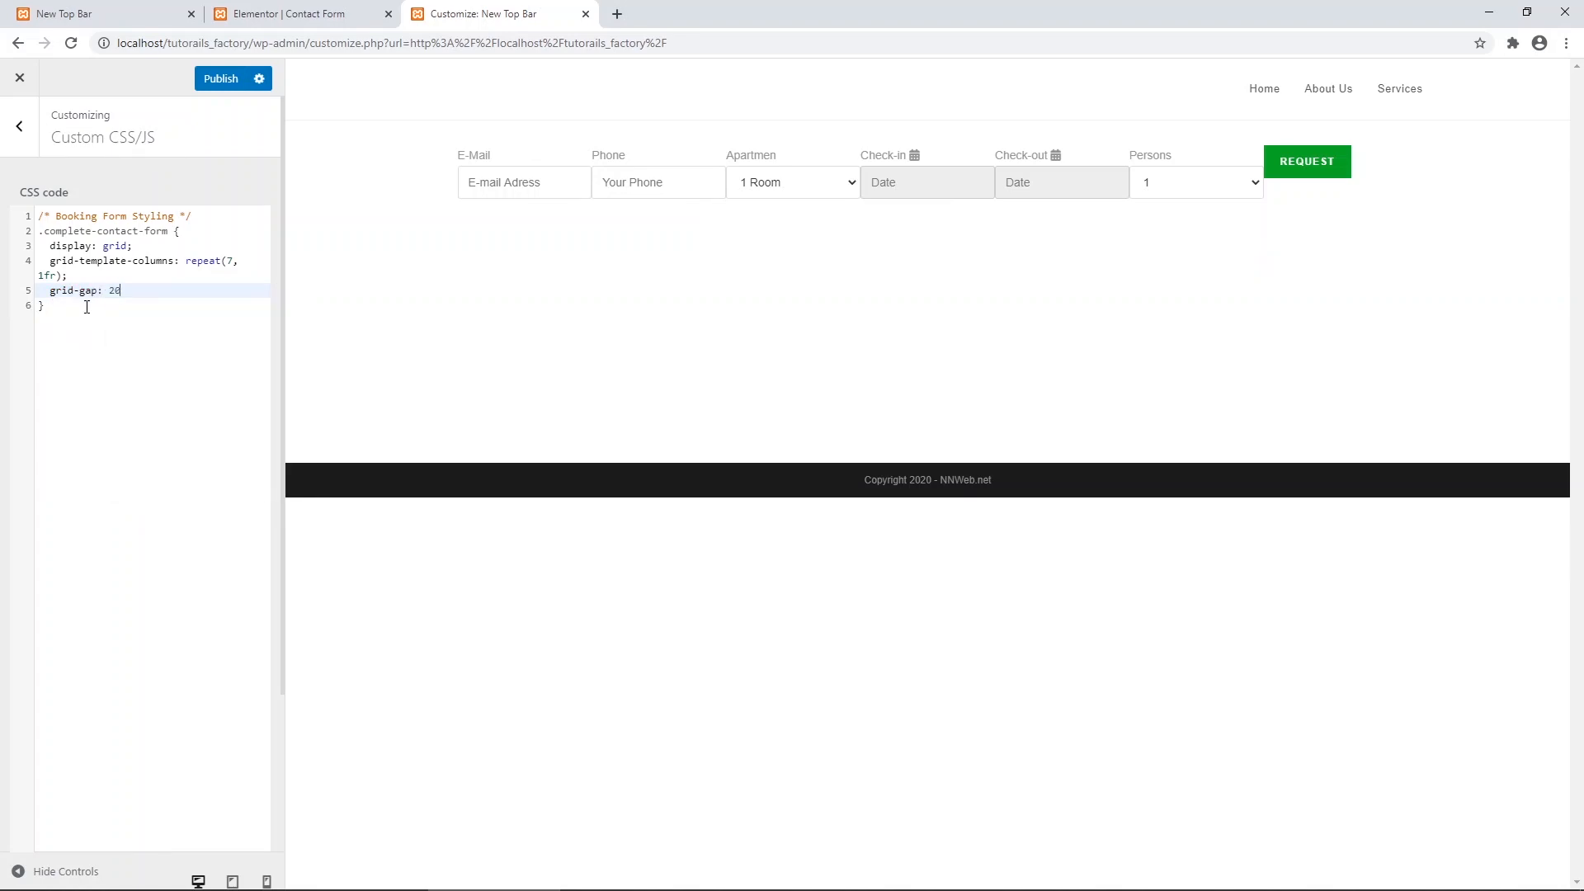
pyautogui.write('px')
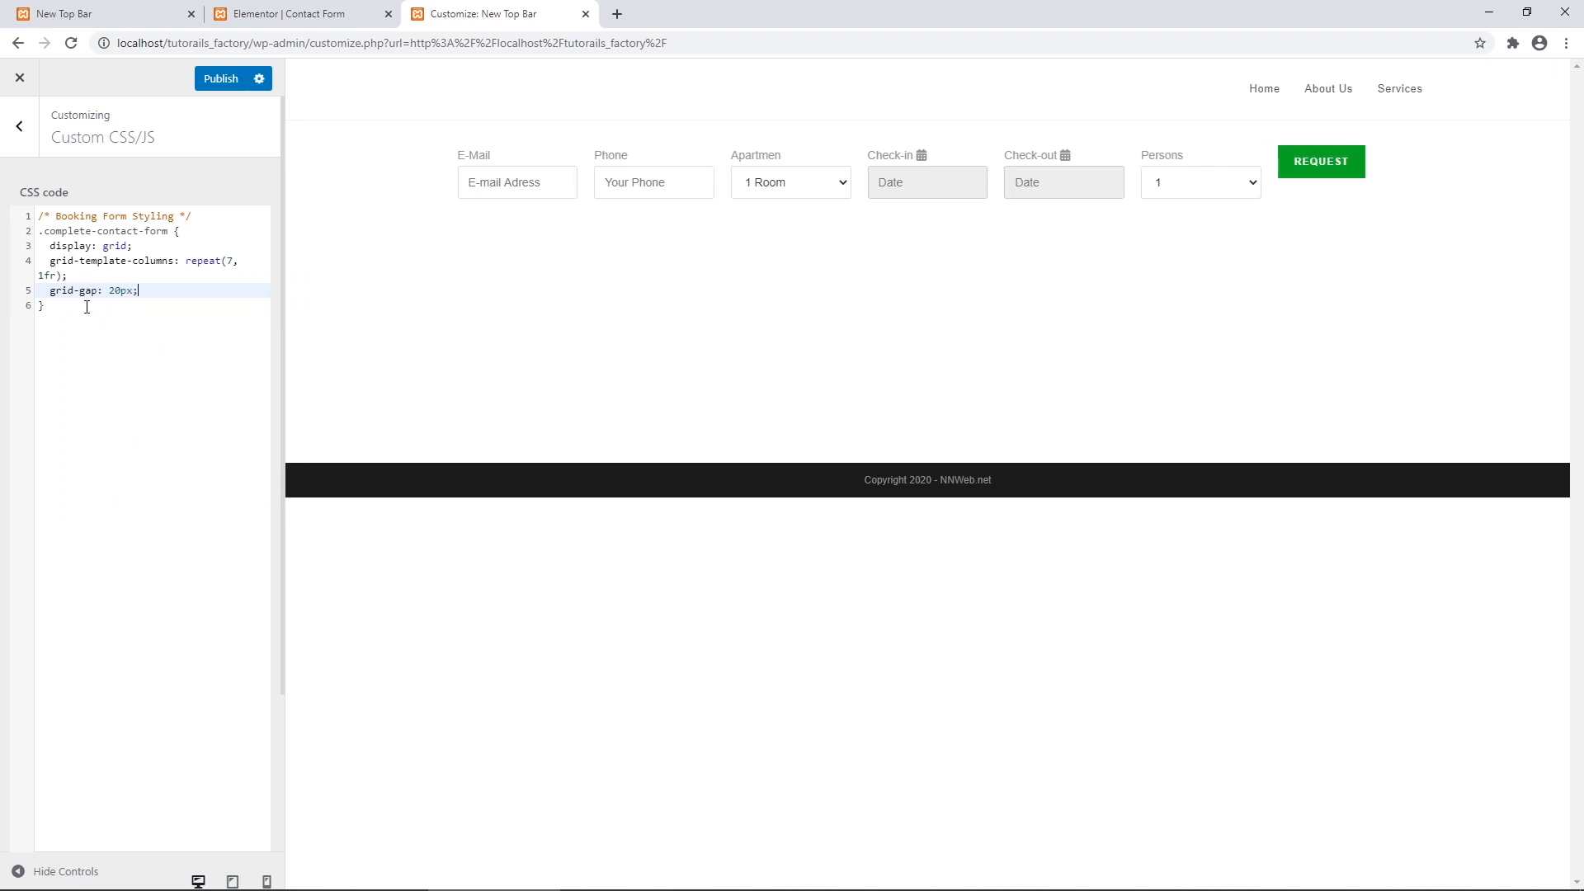
pyautogui.write(';')
pyautogui.press('Return')
# Add align-items: center and padding: 10px to the .complete-contact-form rule.
pyautogui.write('alig')
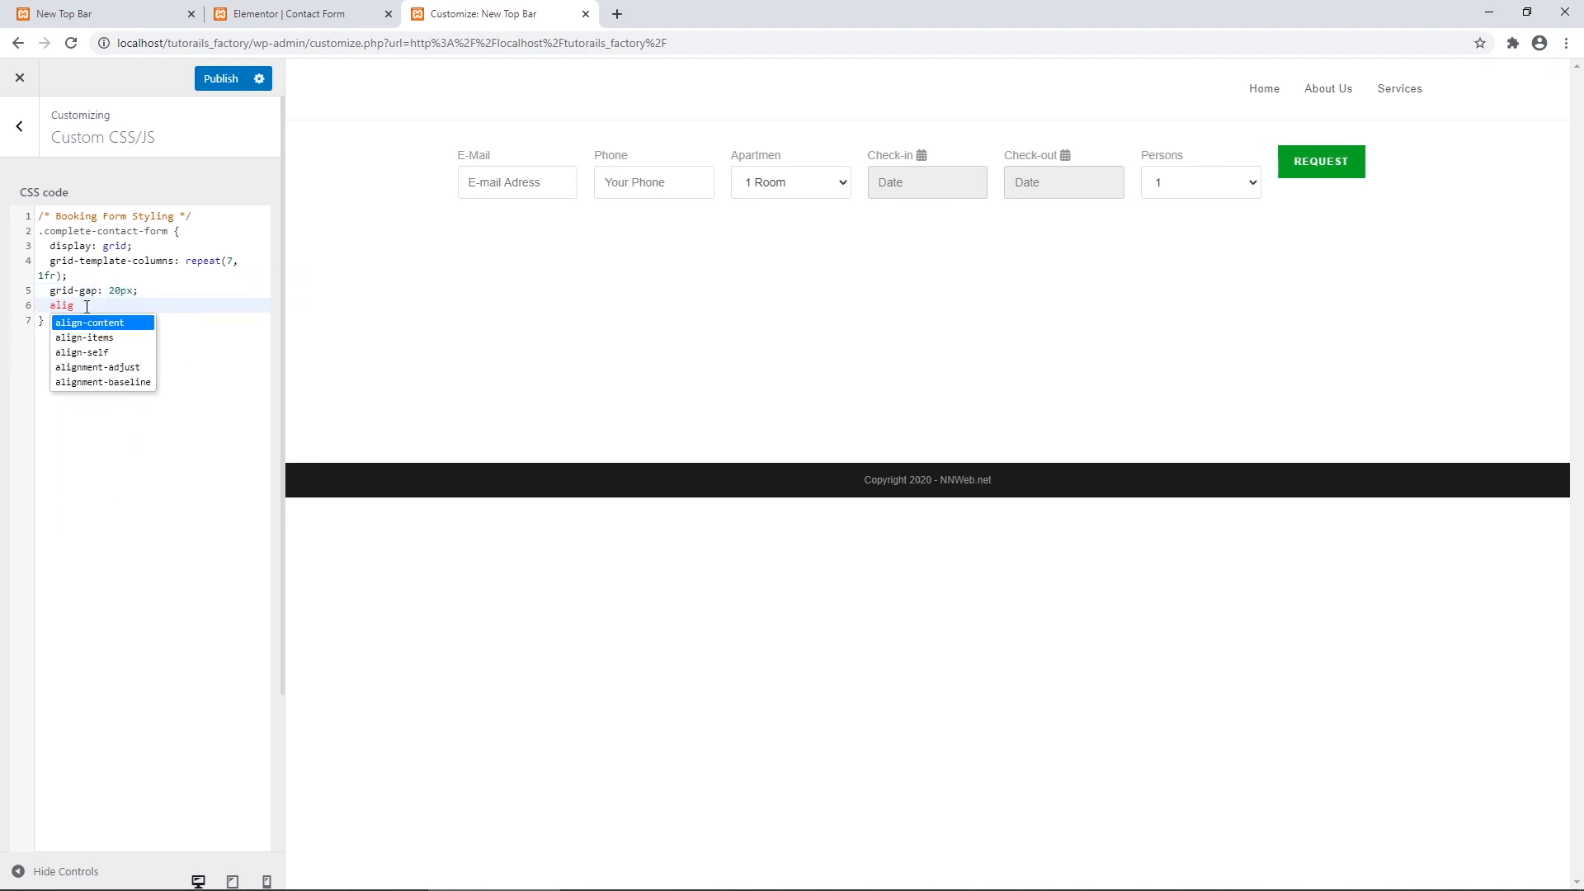
pyautogui.press('Down')
pyautogui.press('Return')
pyautogui.write(': center')
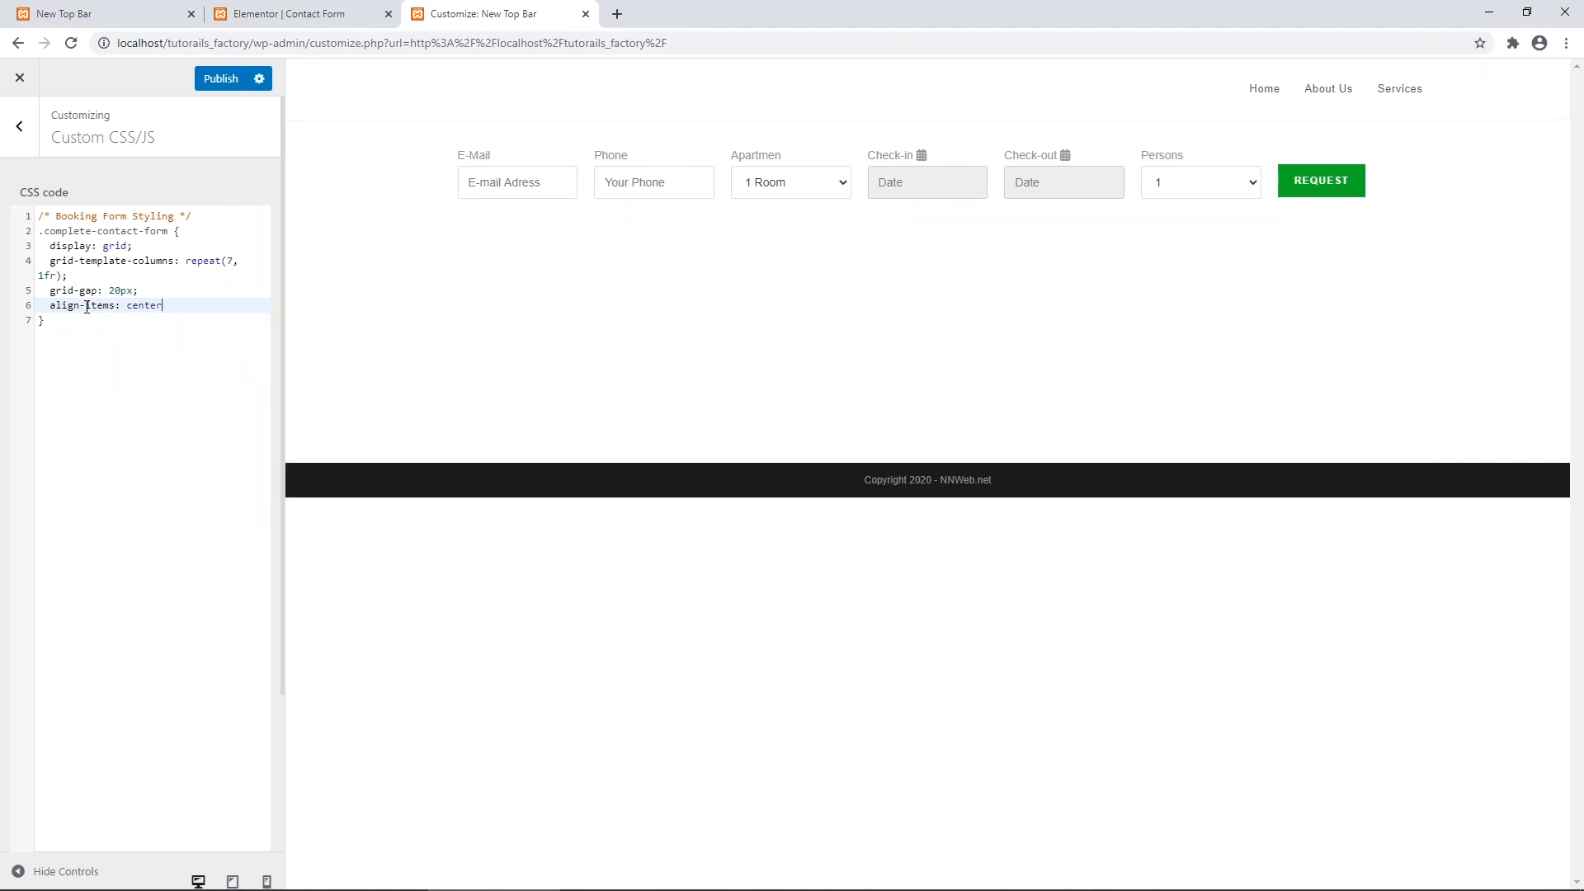
pyautogui.write(';')
pyautogui.press('Return')
pyautogui.write('padding')
pyautogui.press('Return')
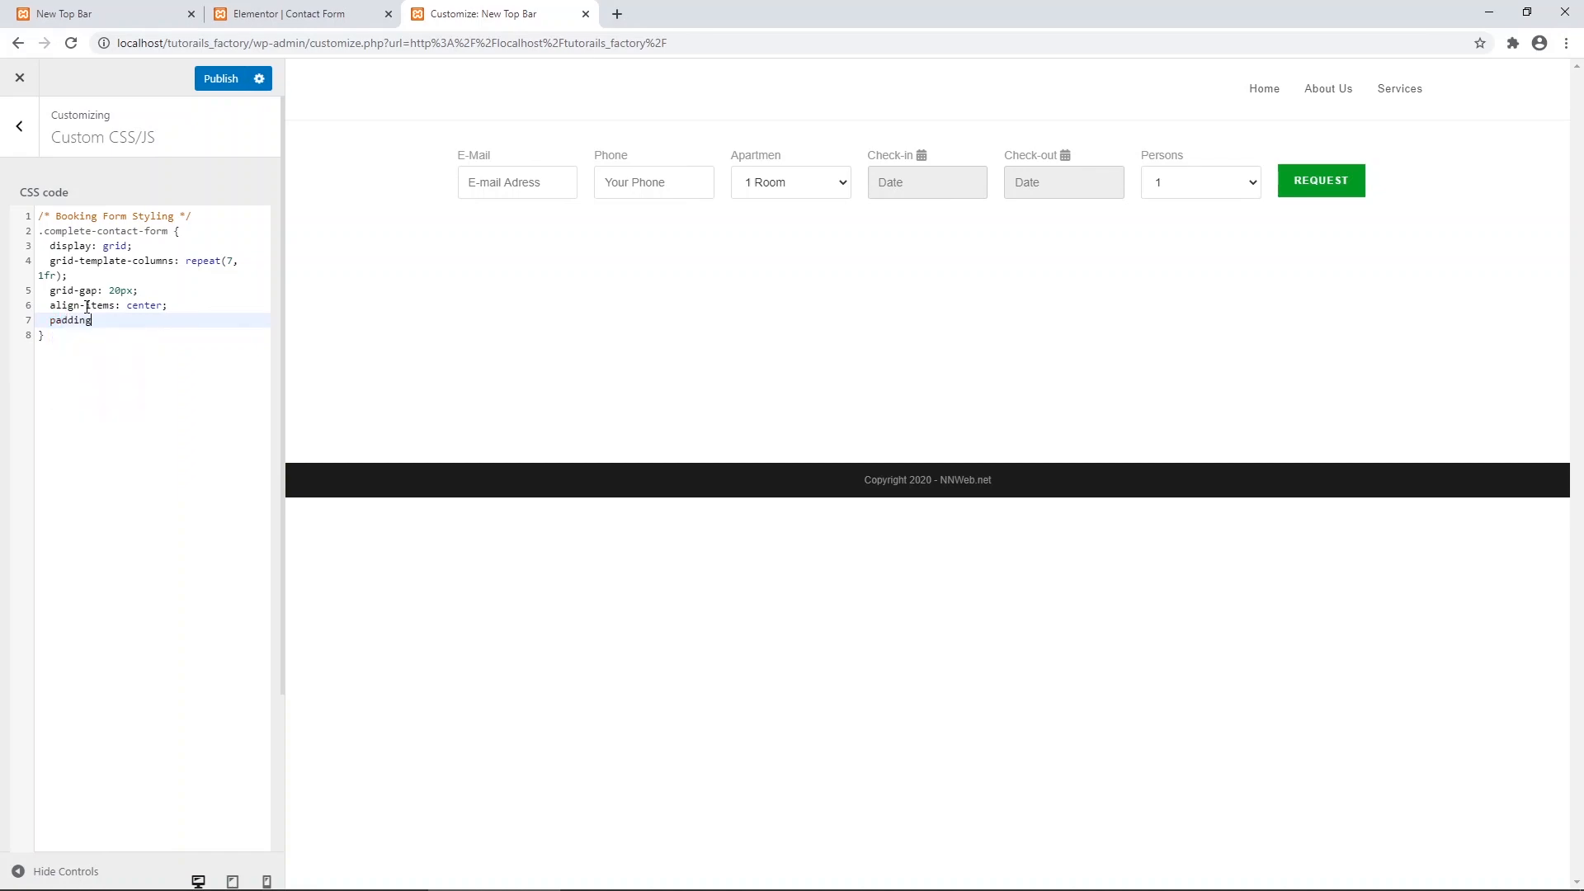
pyautogui.write(': 10px;')
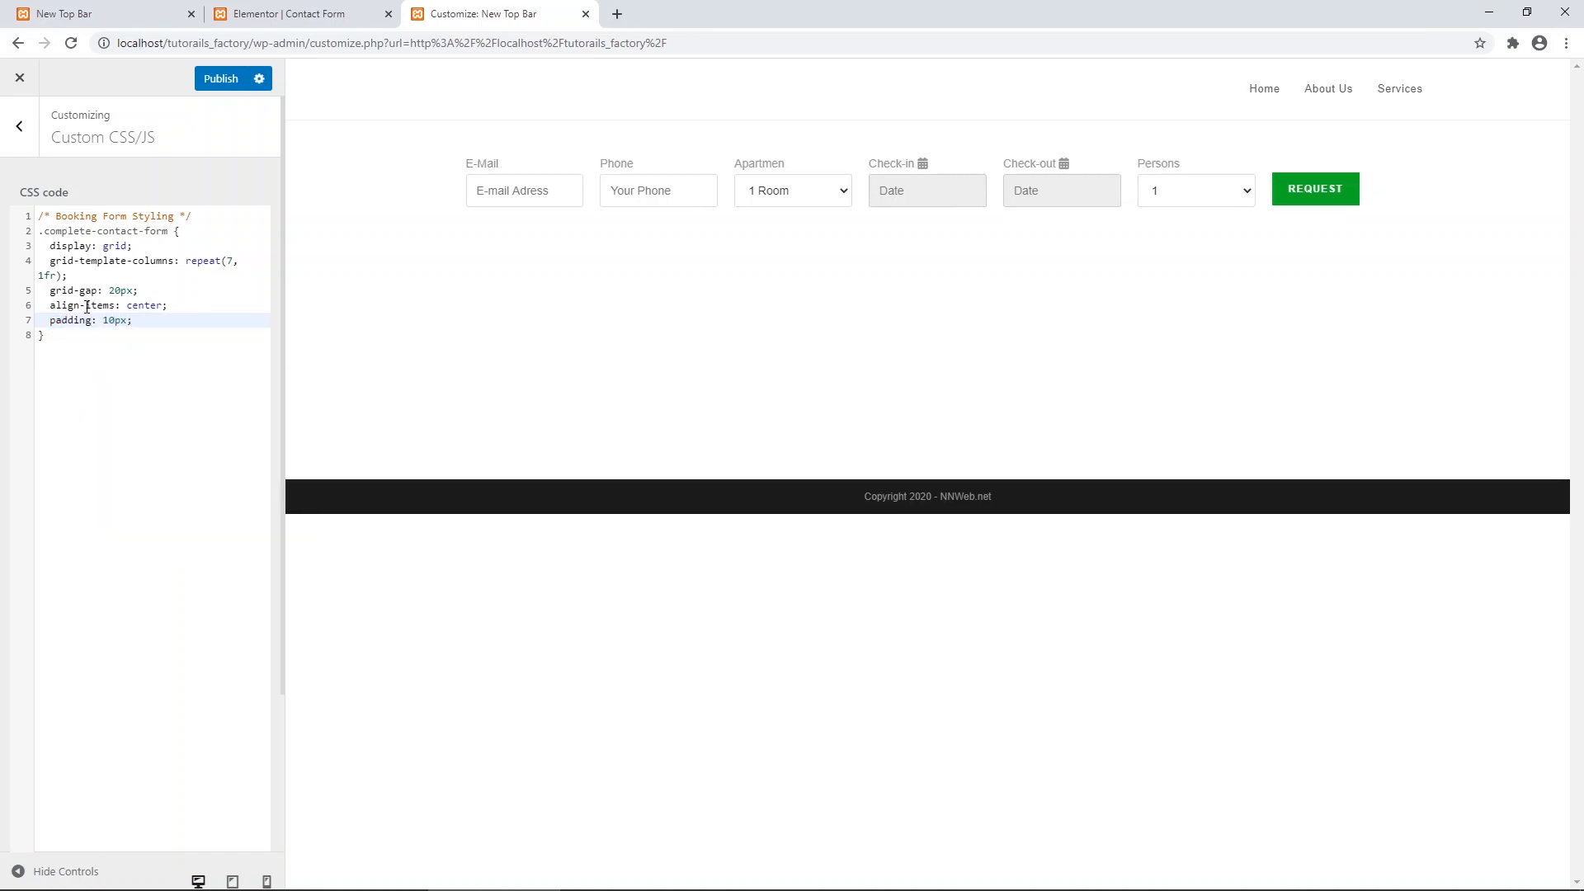
# Start a second CSS rule below with the selector .complete-contact-form span, reusing the existing class name.
pyautogui.moveTo(167, 232); pyautogui.dragTo(36, 242)
pyautogui.hotkey('ctrl', 'c')
pyautogui.click(59, 348)
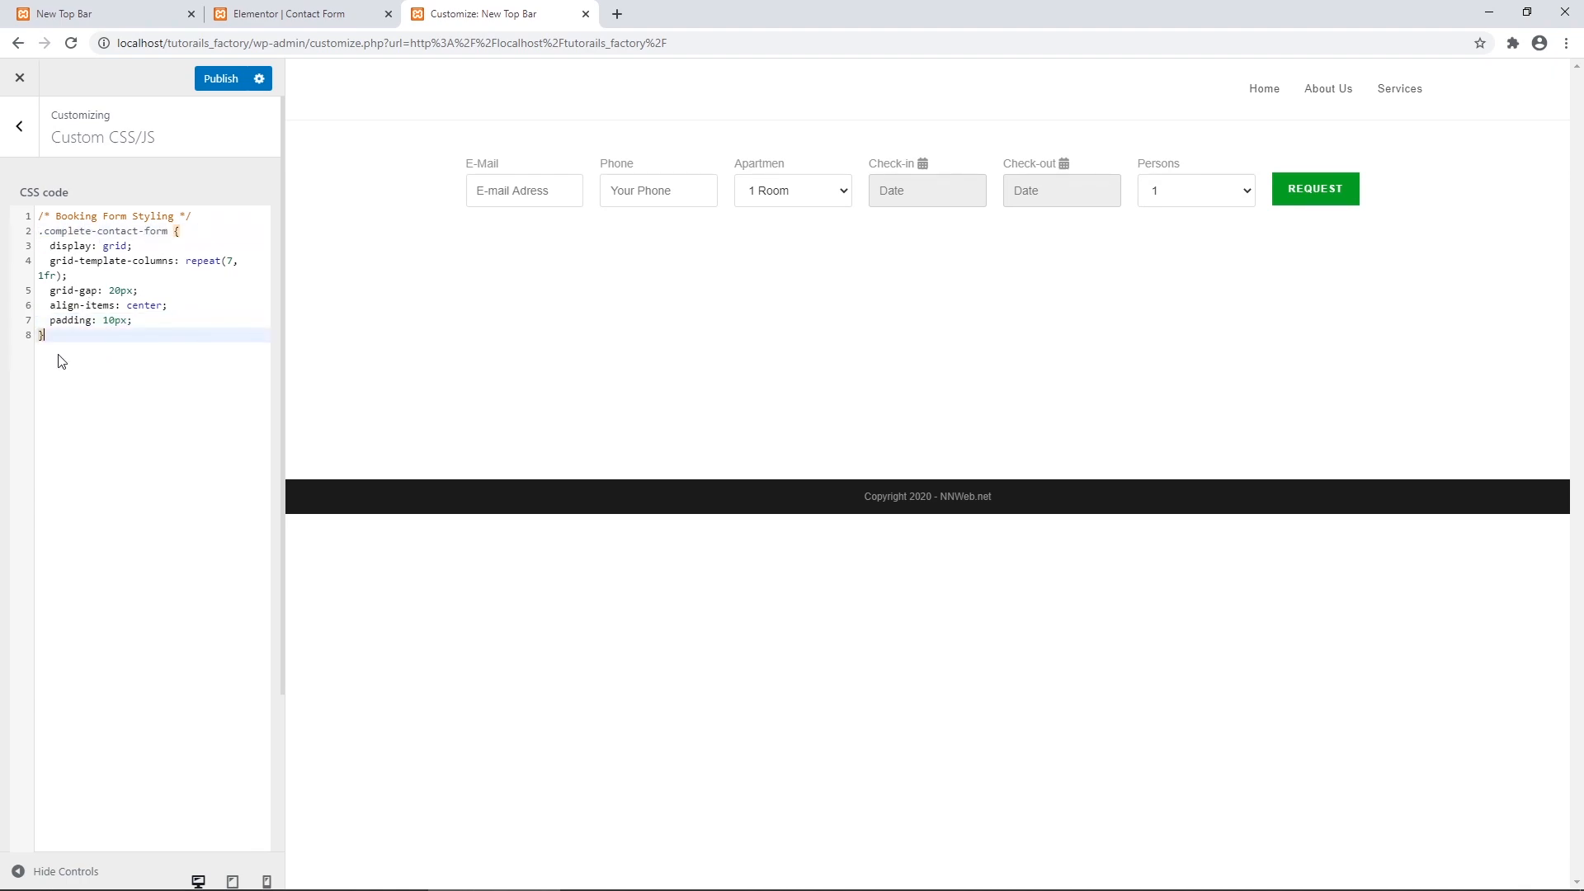
pyautogui.press('Return')
pyautogui.press('Return')
pyautogui.hotkey('ctrl', 'v')
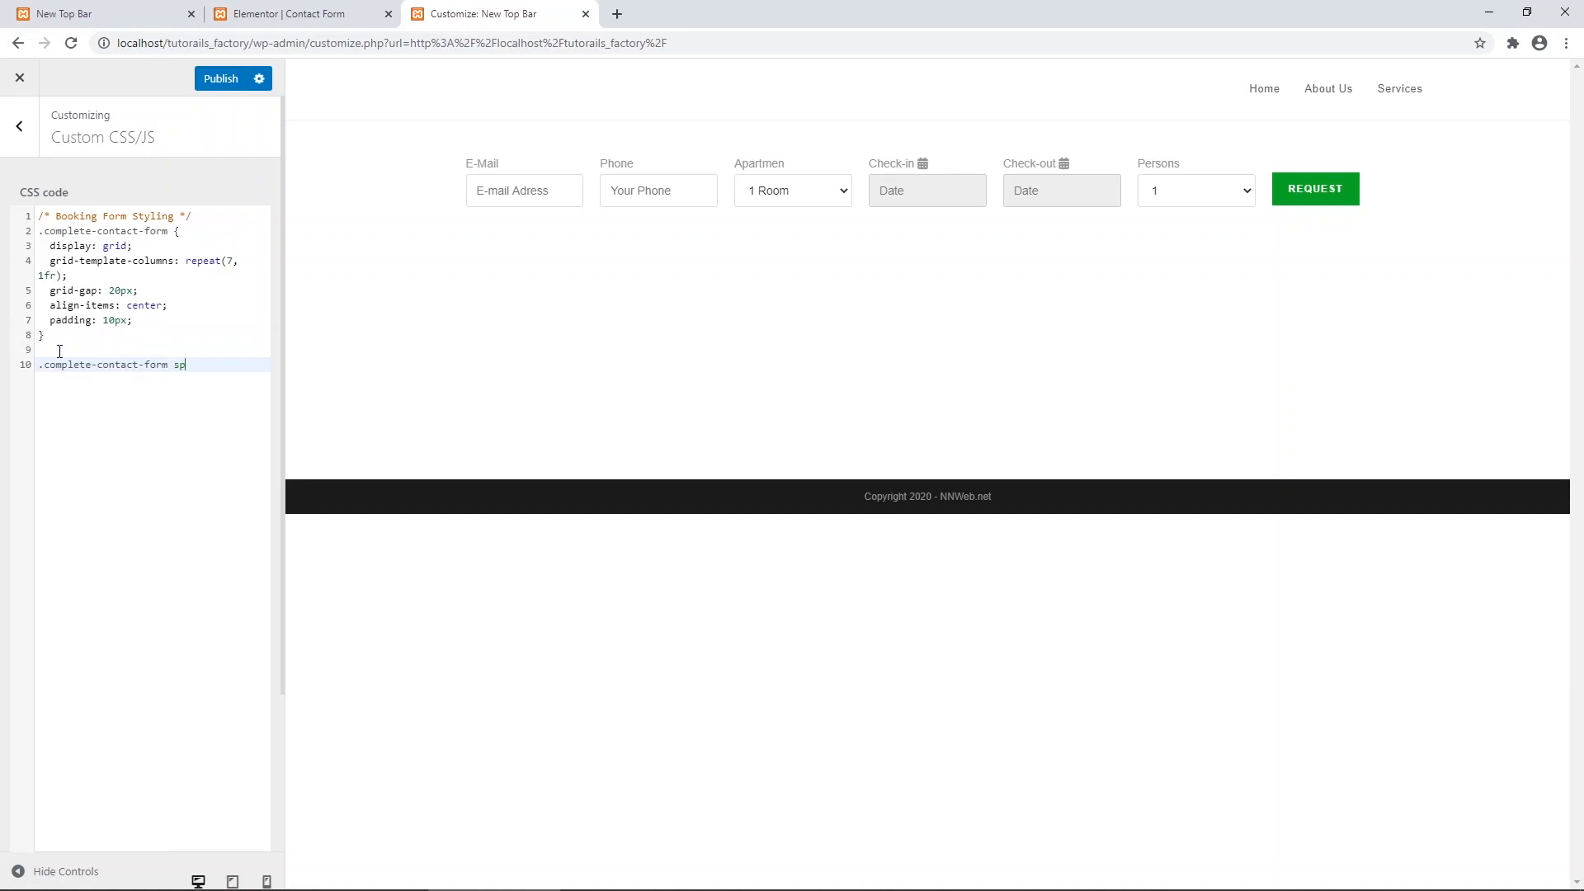
pyautogui.write('span {')
pyautogui.press('Return')
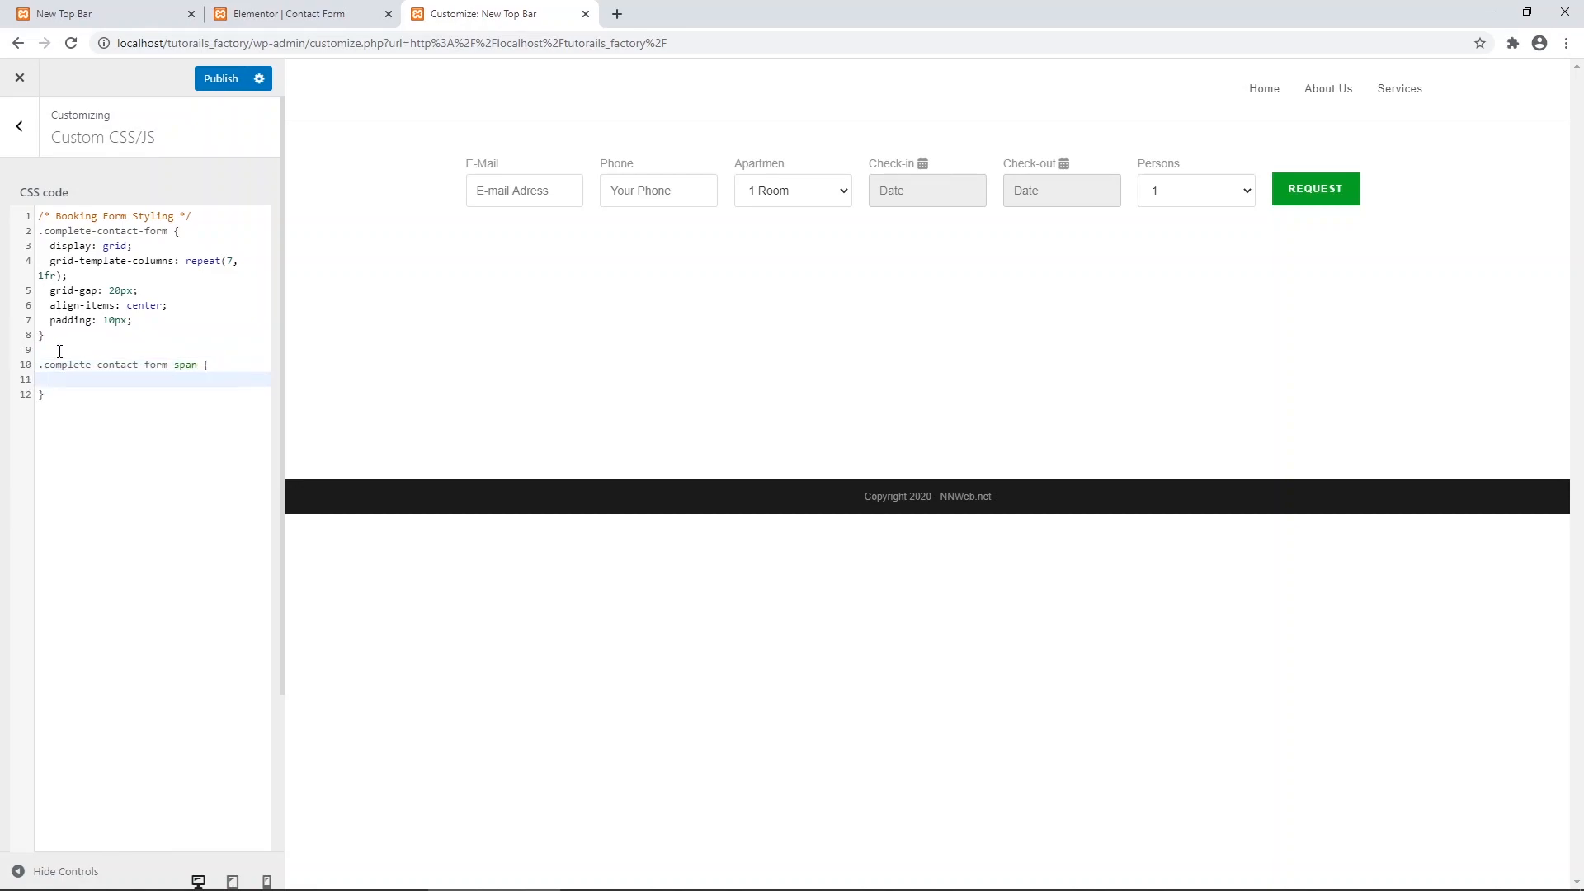
# Leave the Elementor editor for the WordPress dashboard and examine the span tags in the Booking Form's Contact Form 7 template.
pyautogui.click(116, 18)
pyautogui.click(227, 18)
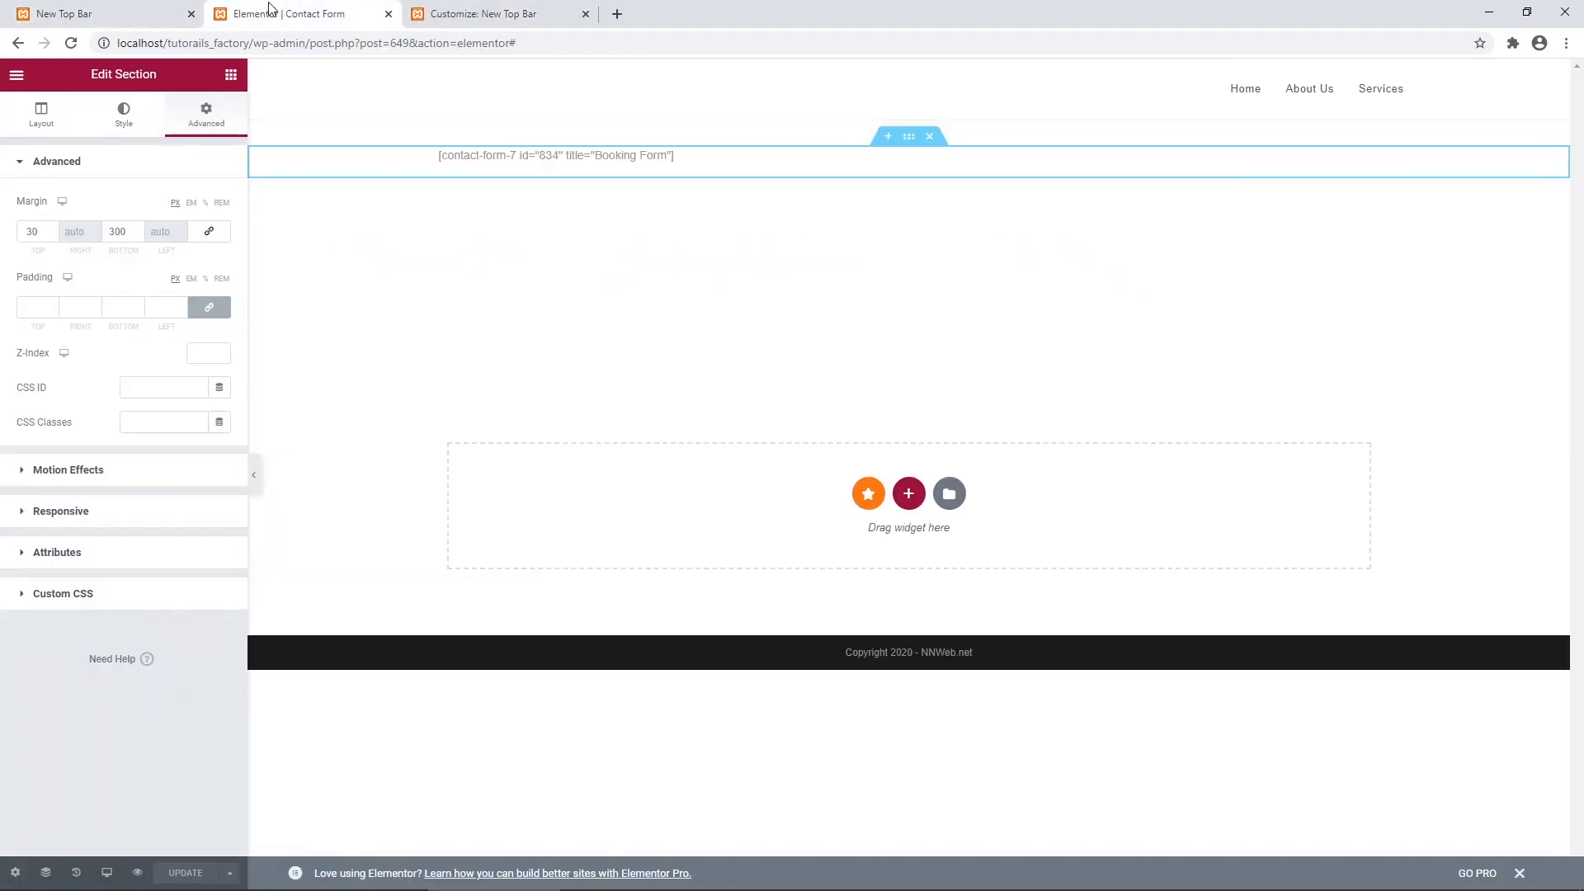
pyautogui.click(23, 80)
pyautogui.click(91, 363)
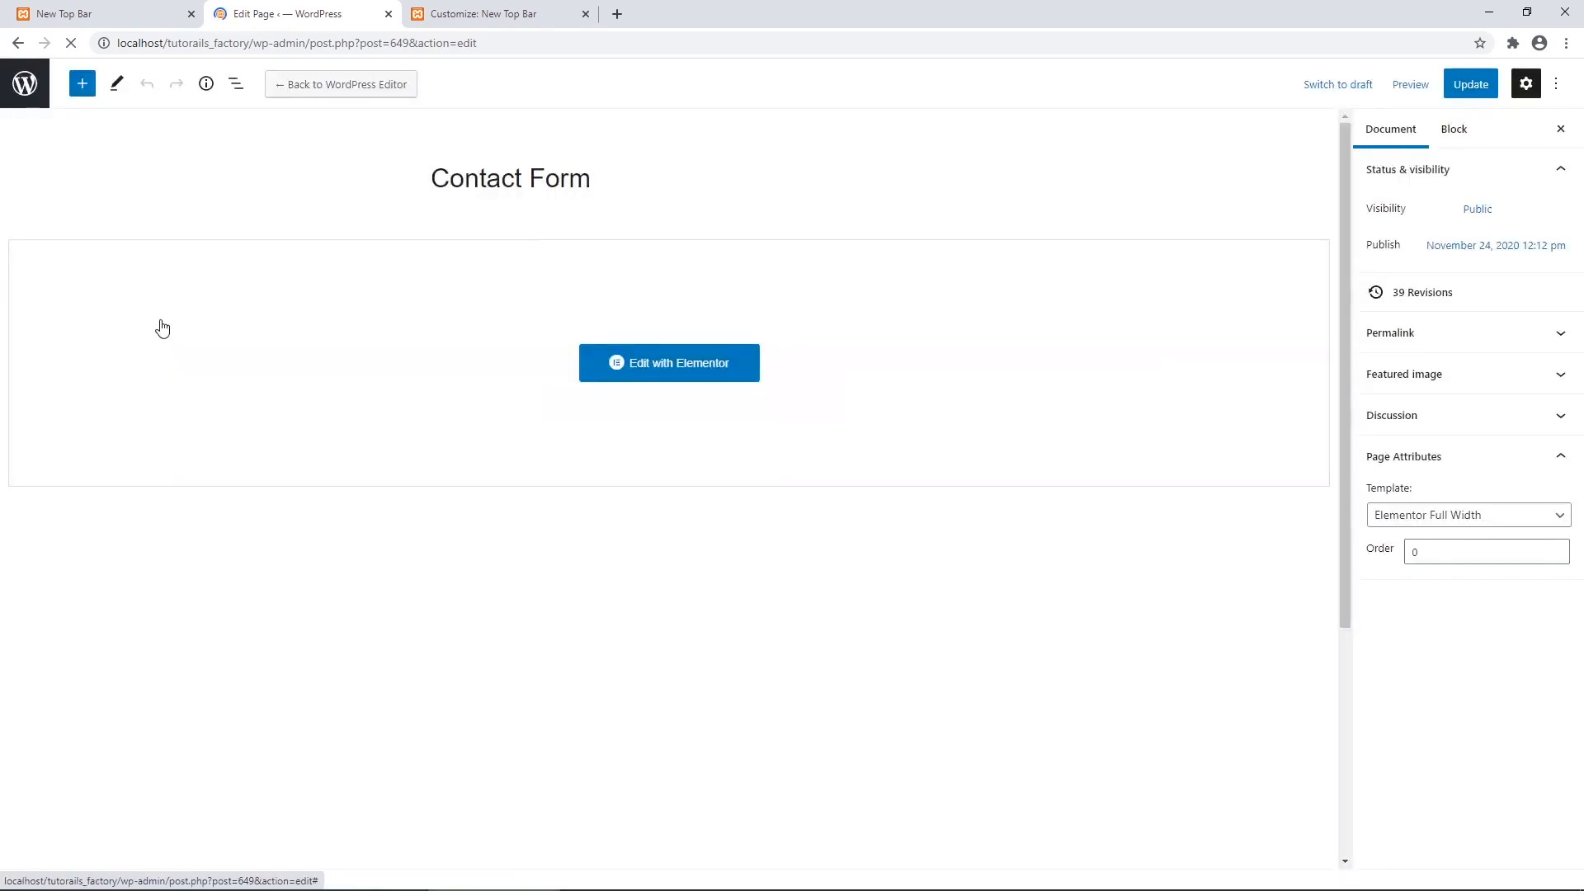
pyautogui.click(45, 102)
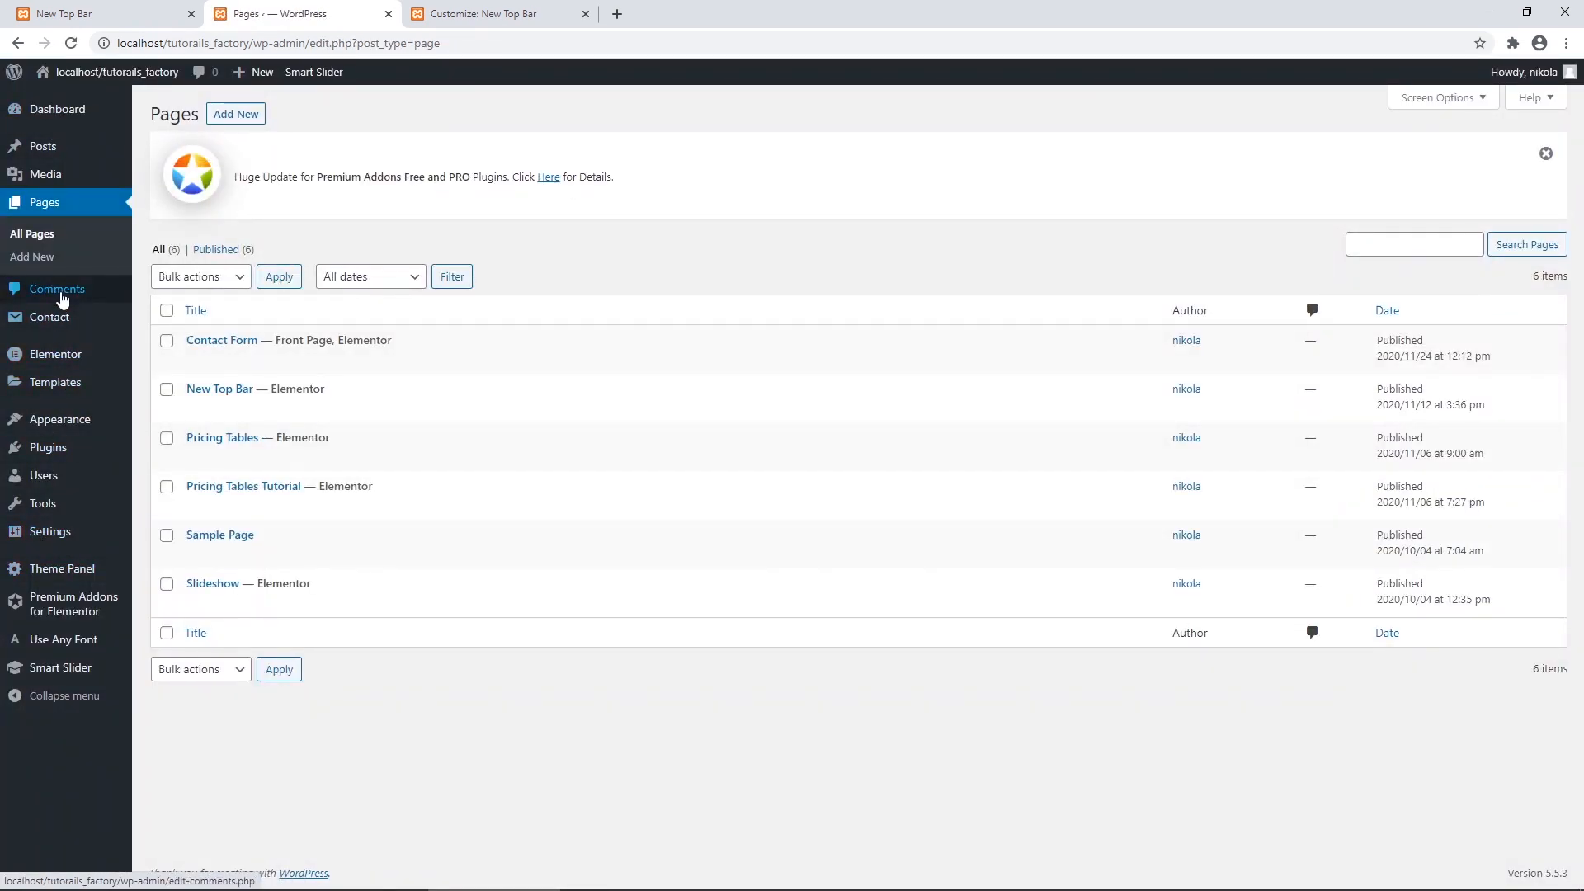
pyautogui.click(50, 324)
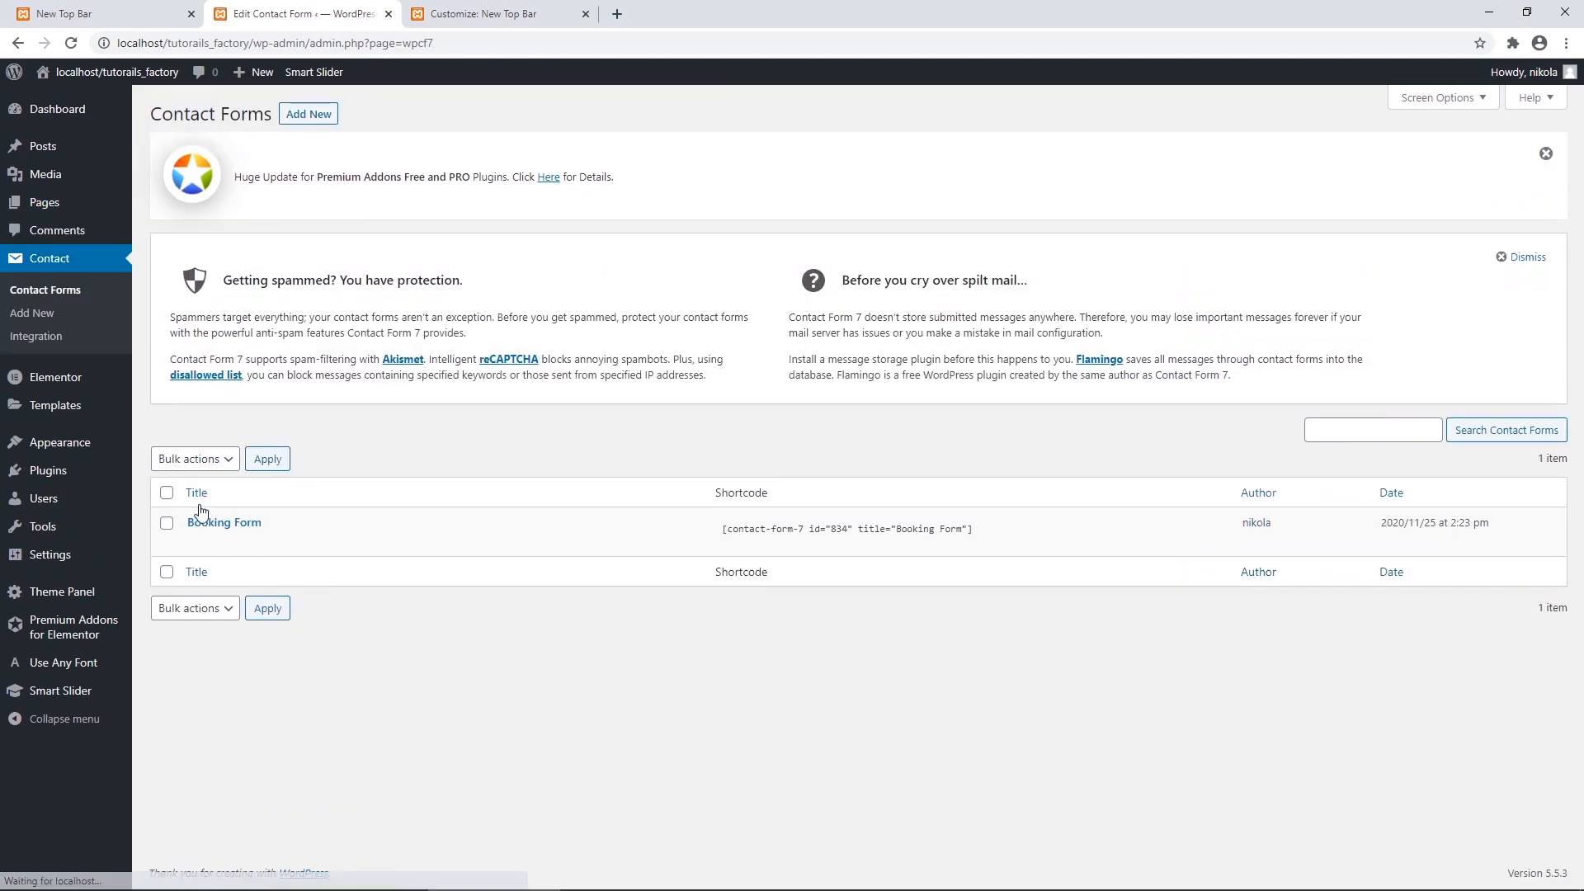
pyautogui.click(196, 543)
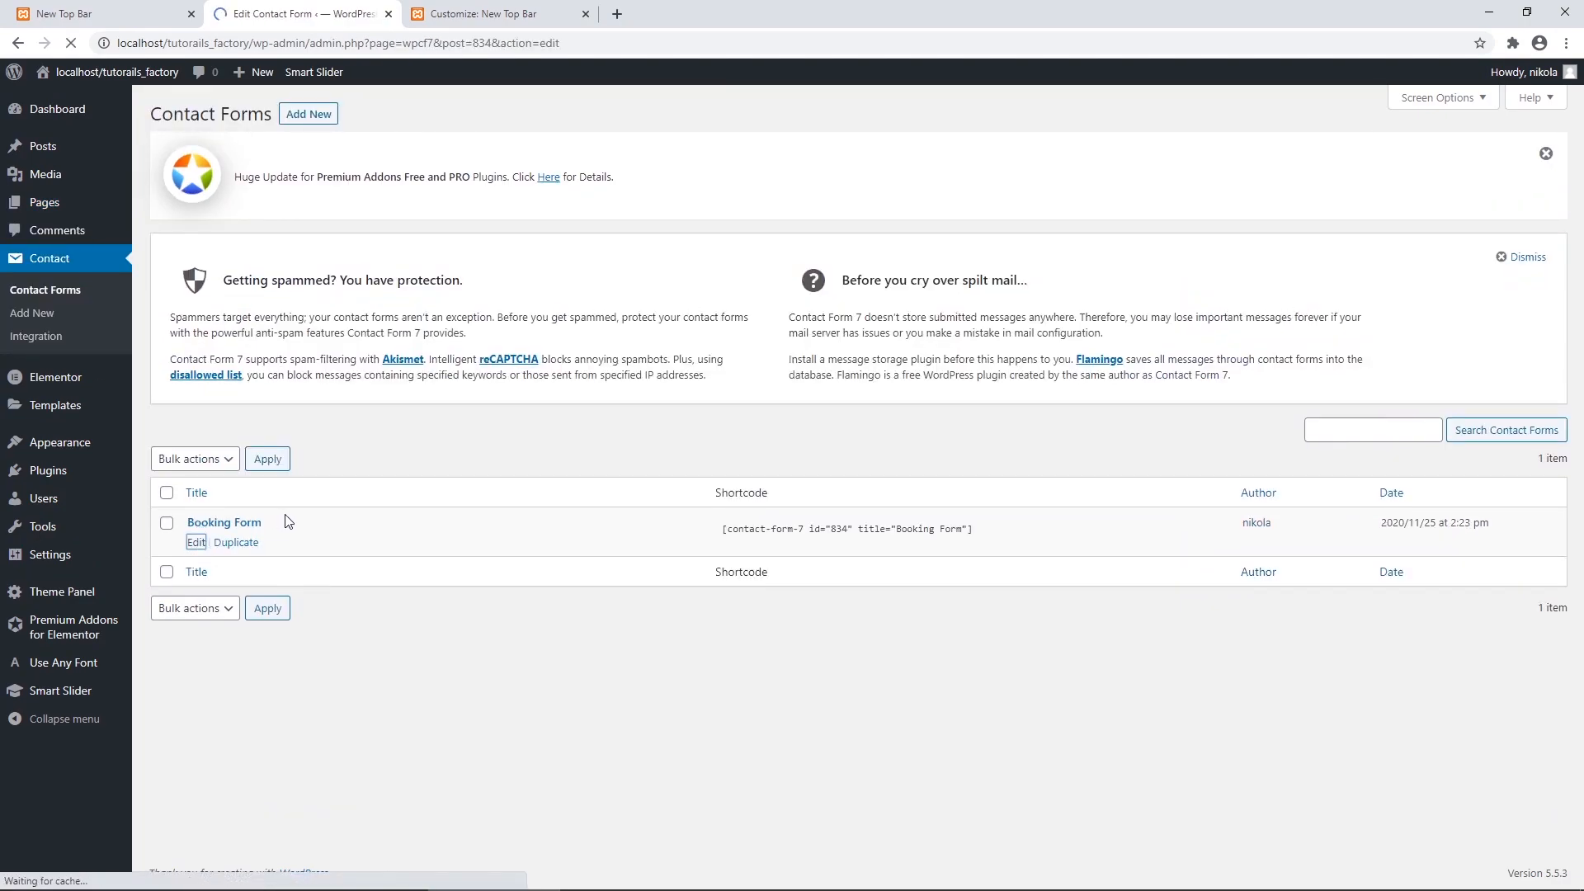
pyautogui.scroll(-3, 322, 562)
pyautogui.scroll(1, 330, 565)
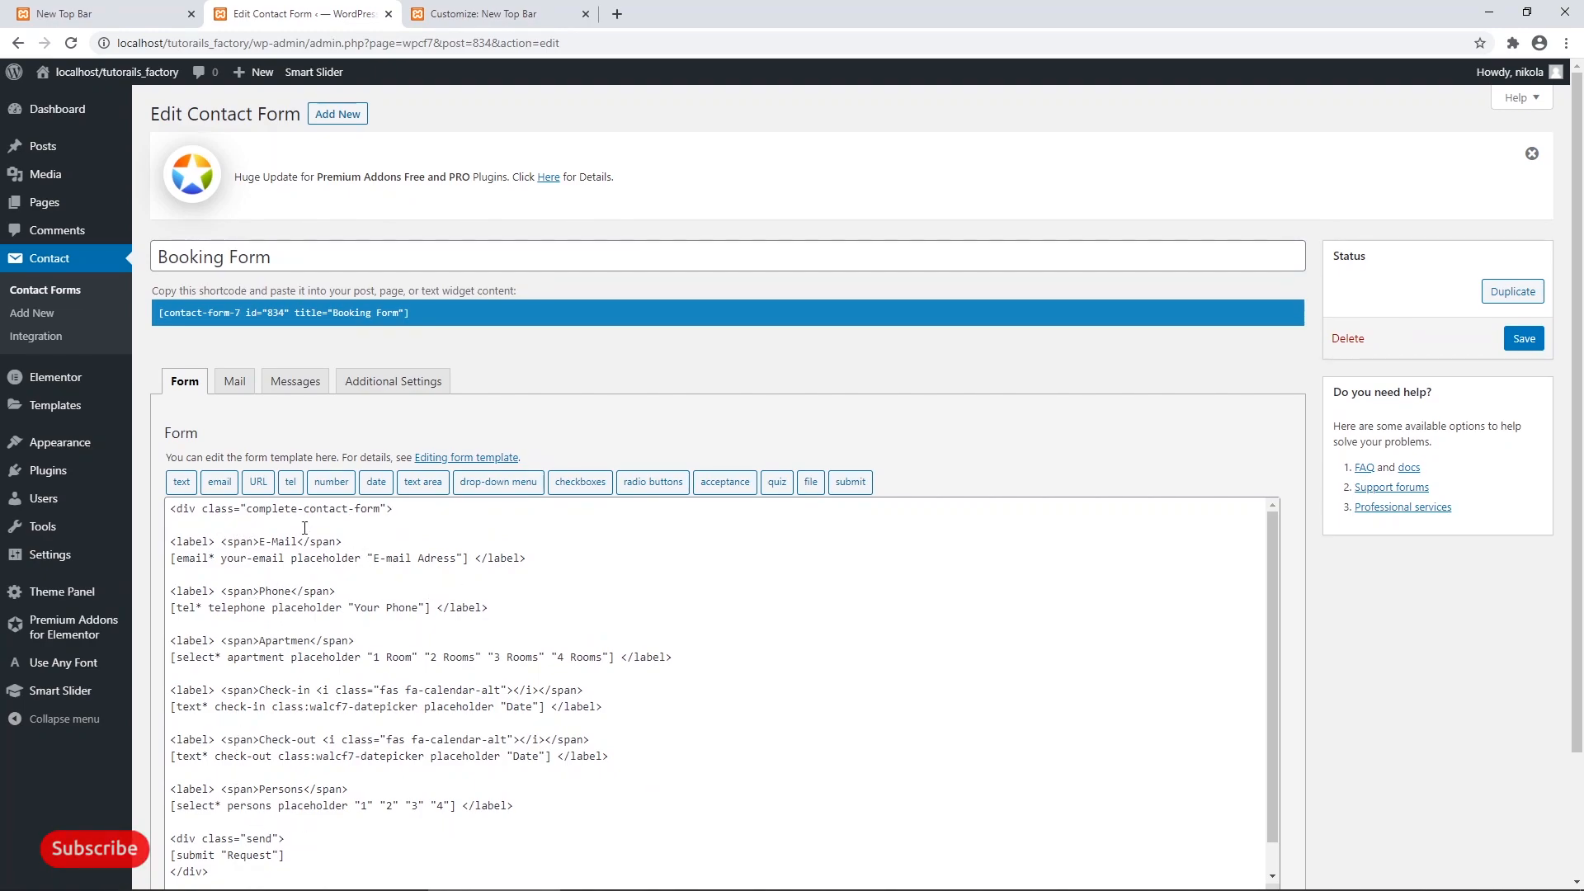
# Return to the Customizer's custom CSS and add font-family: 'Monserrat', sans-serif to the .complete-contact-form span rule.
pyautogui.click(521, 12)
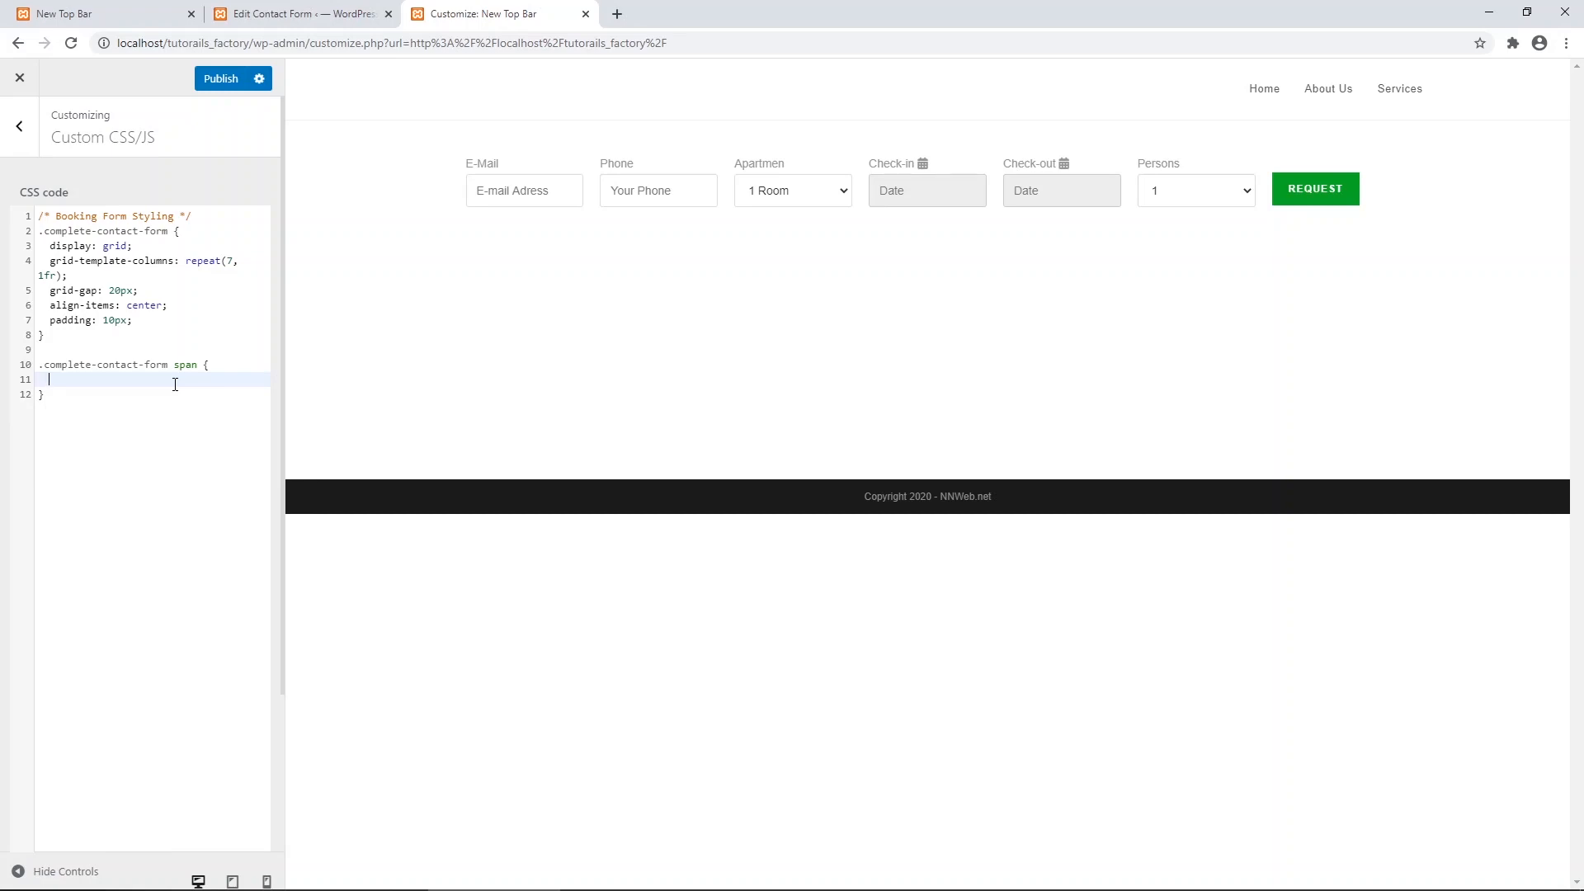
pyautogui.write('font')
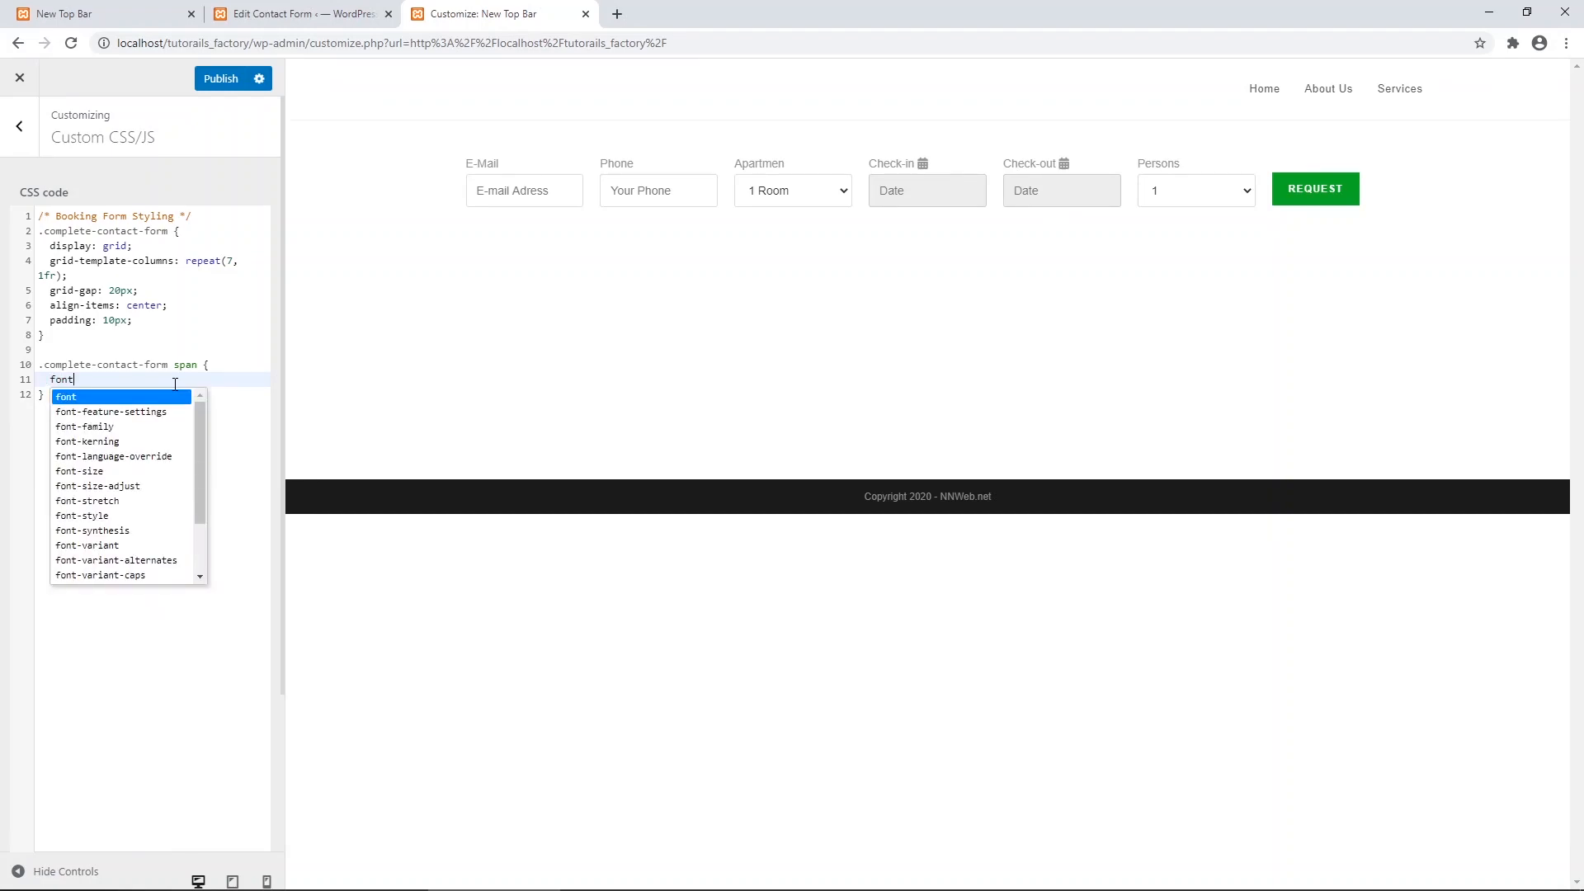
pyautogui.write('-f')
pyautogui.press('Down')
pyautogui.press('Return')
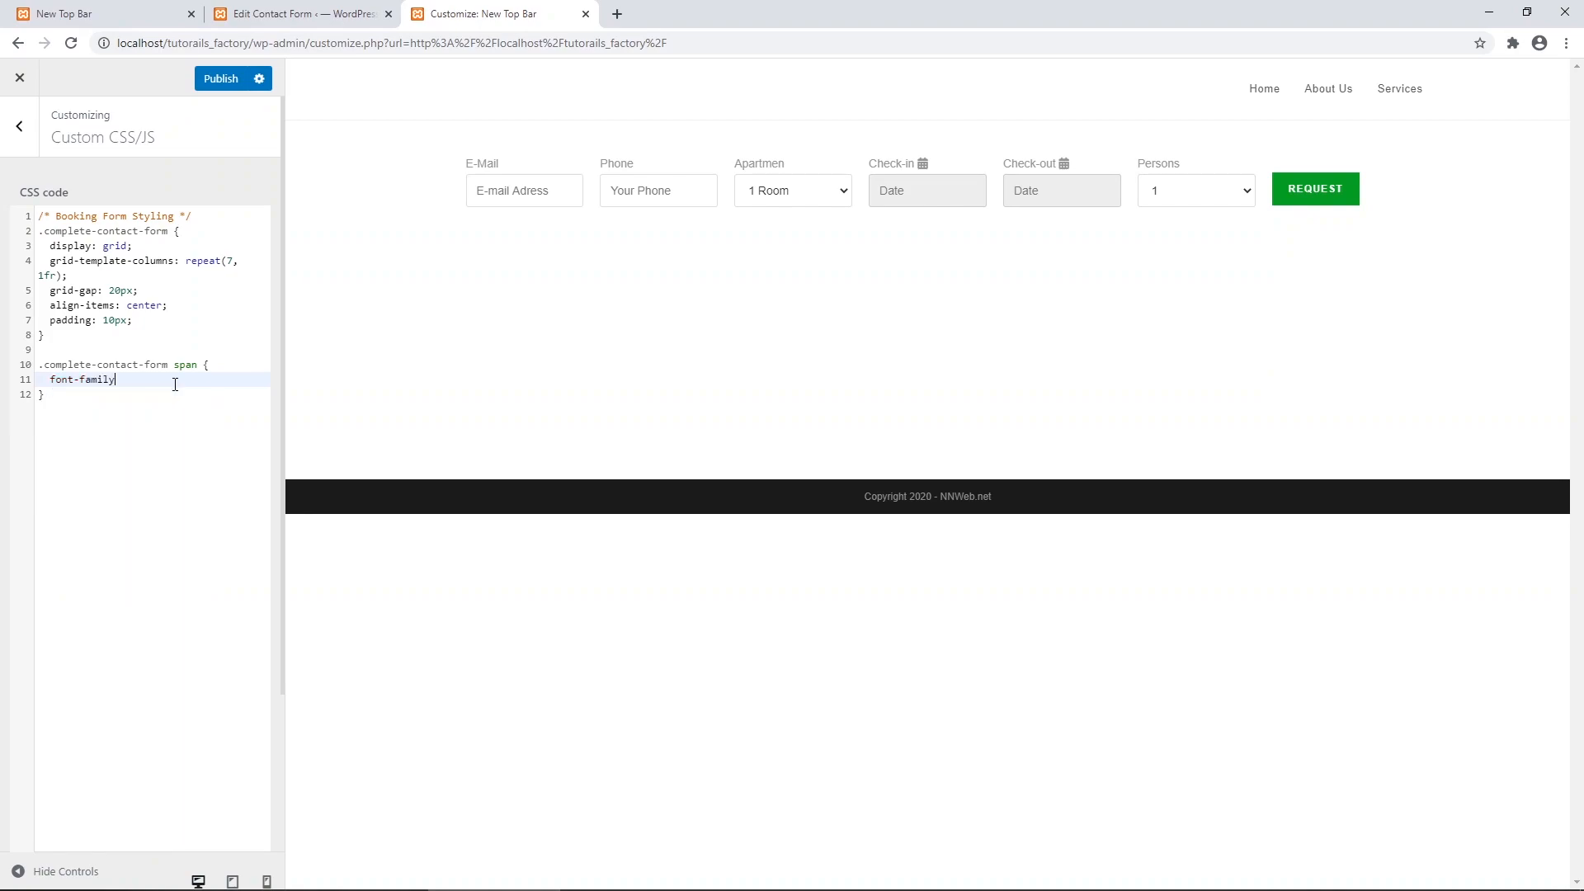
pyautogui.write(': "')
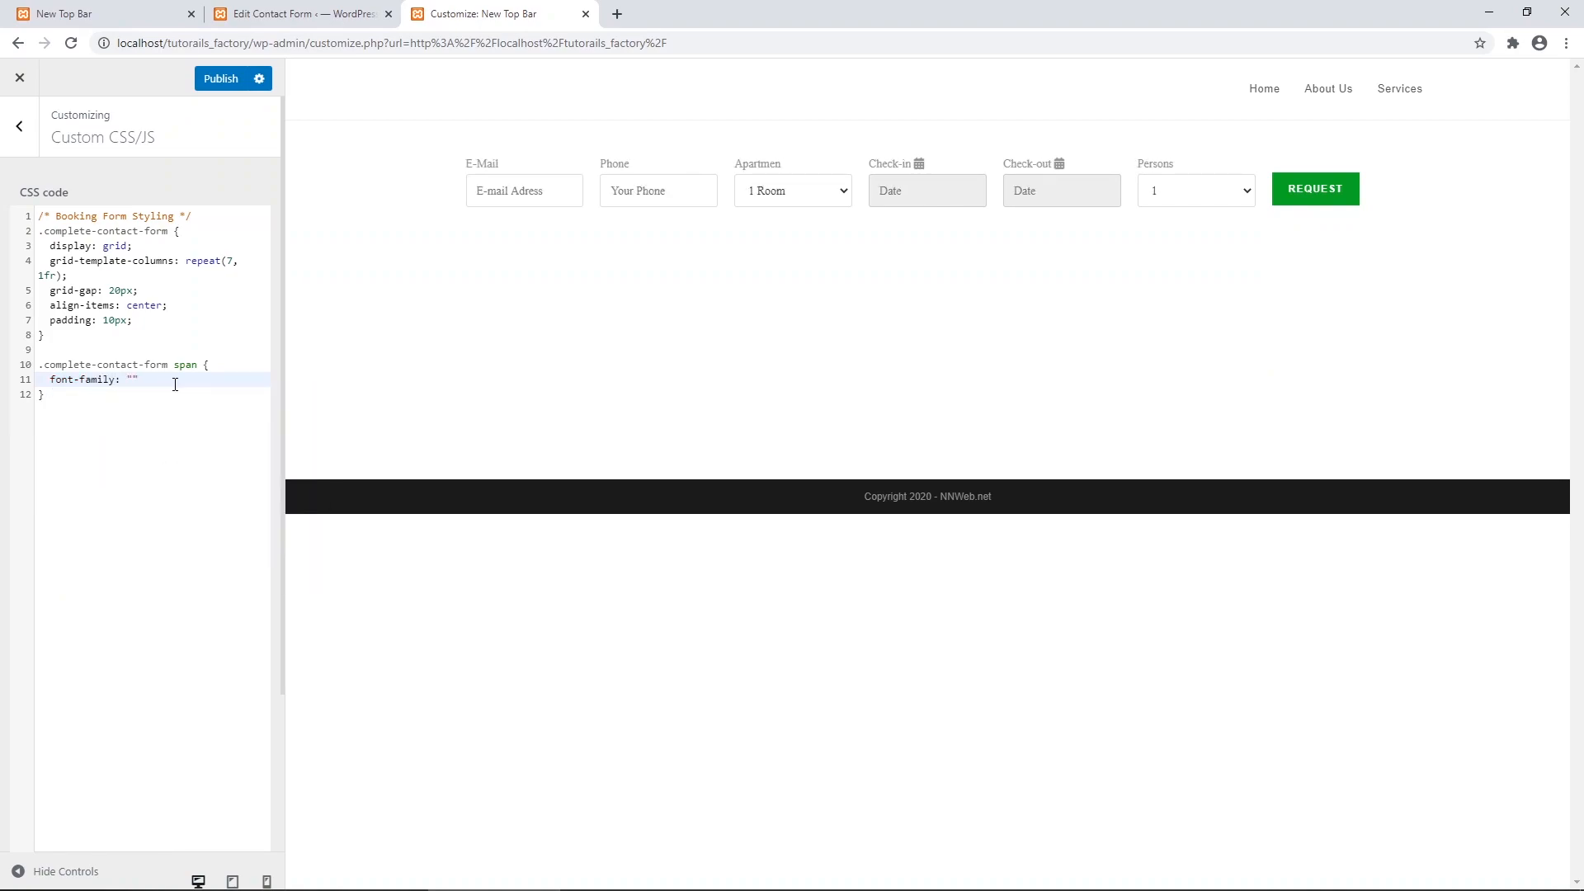
pyautogui.press('BackSpace')
pyautogui.write("'Monserrat")
pyautogui.press('Right')
pyautogui.write(', sa')
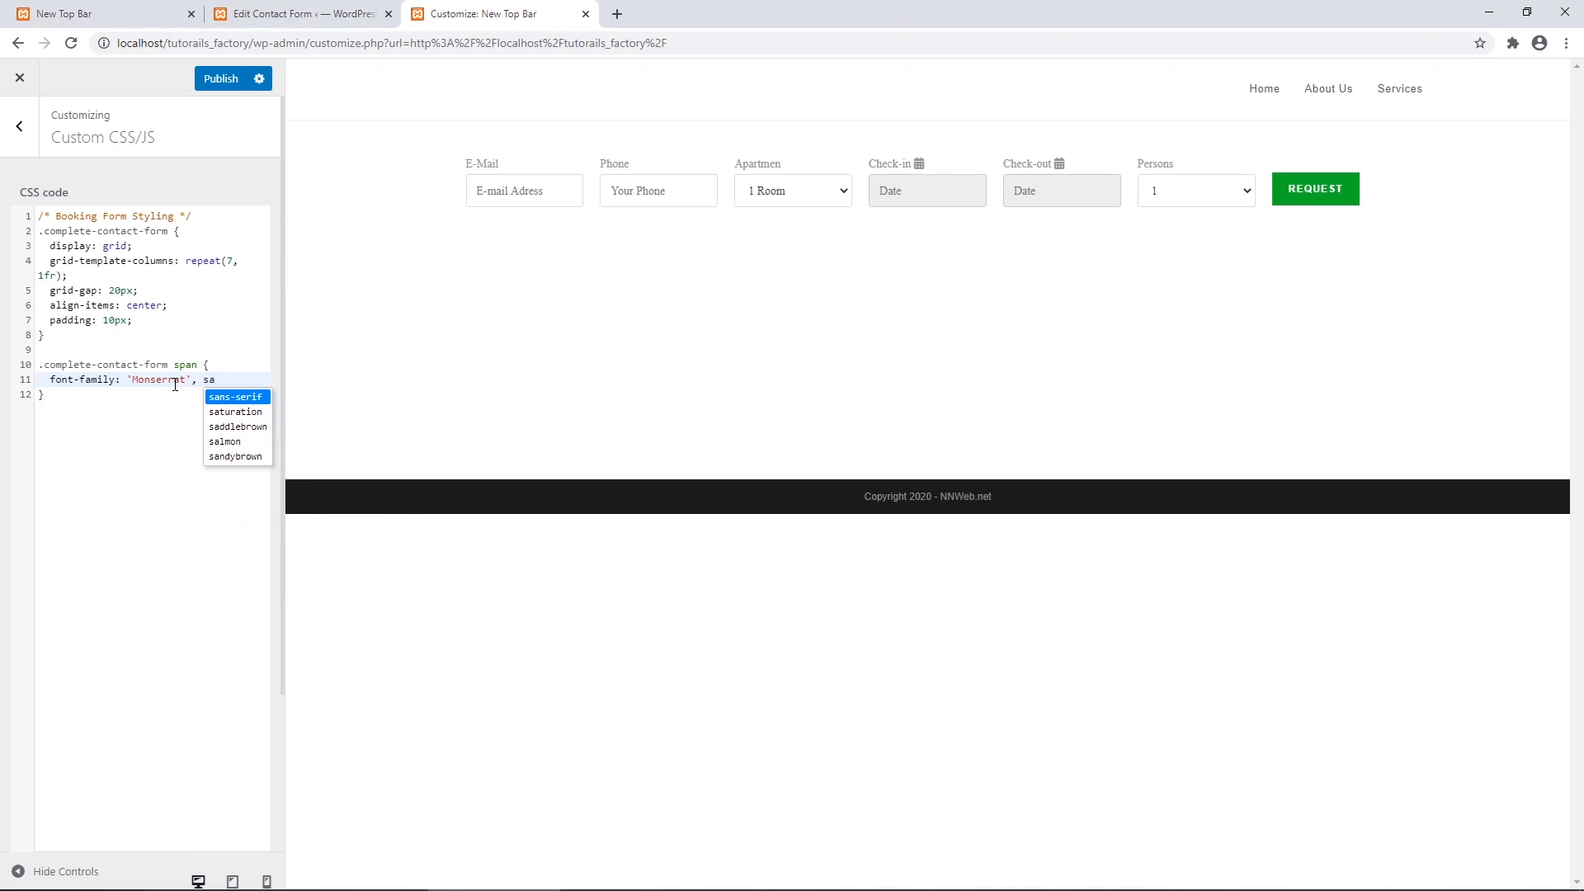
pyautogui.press('Return')
pyautogui.write(';')
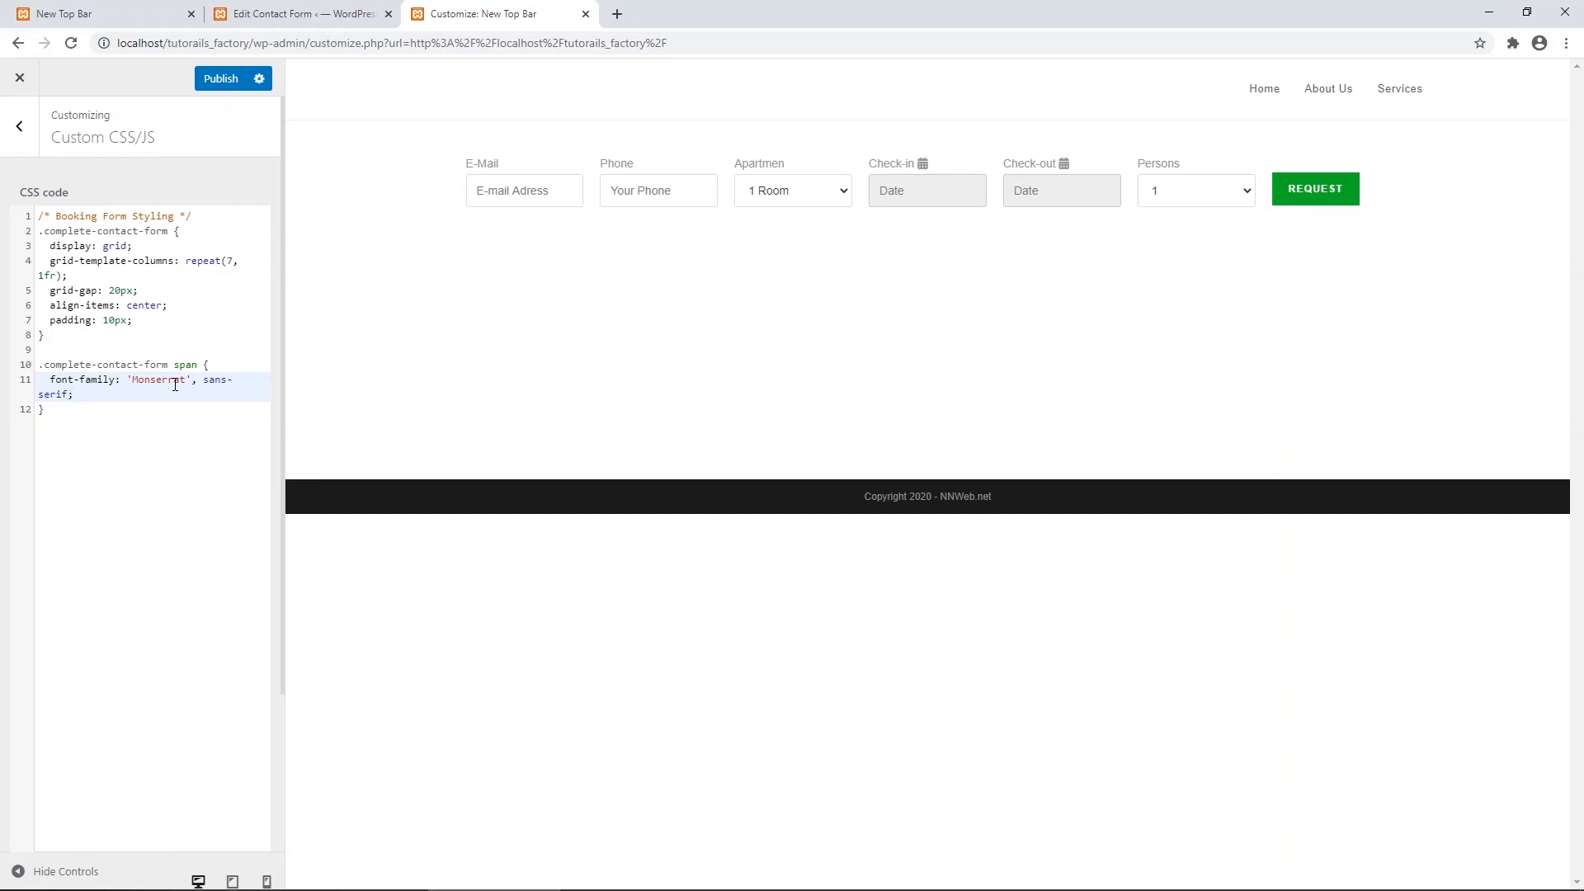
# Add color: #333 and font-size: 16px to the .complete-contact-form span rule.
pyautogui.press('Return')
pyautogui.write('color')
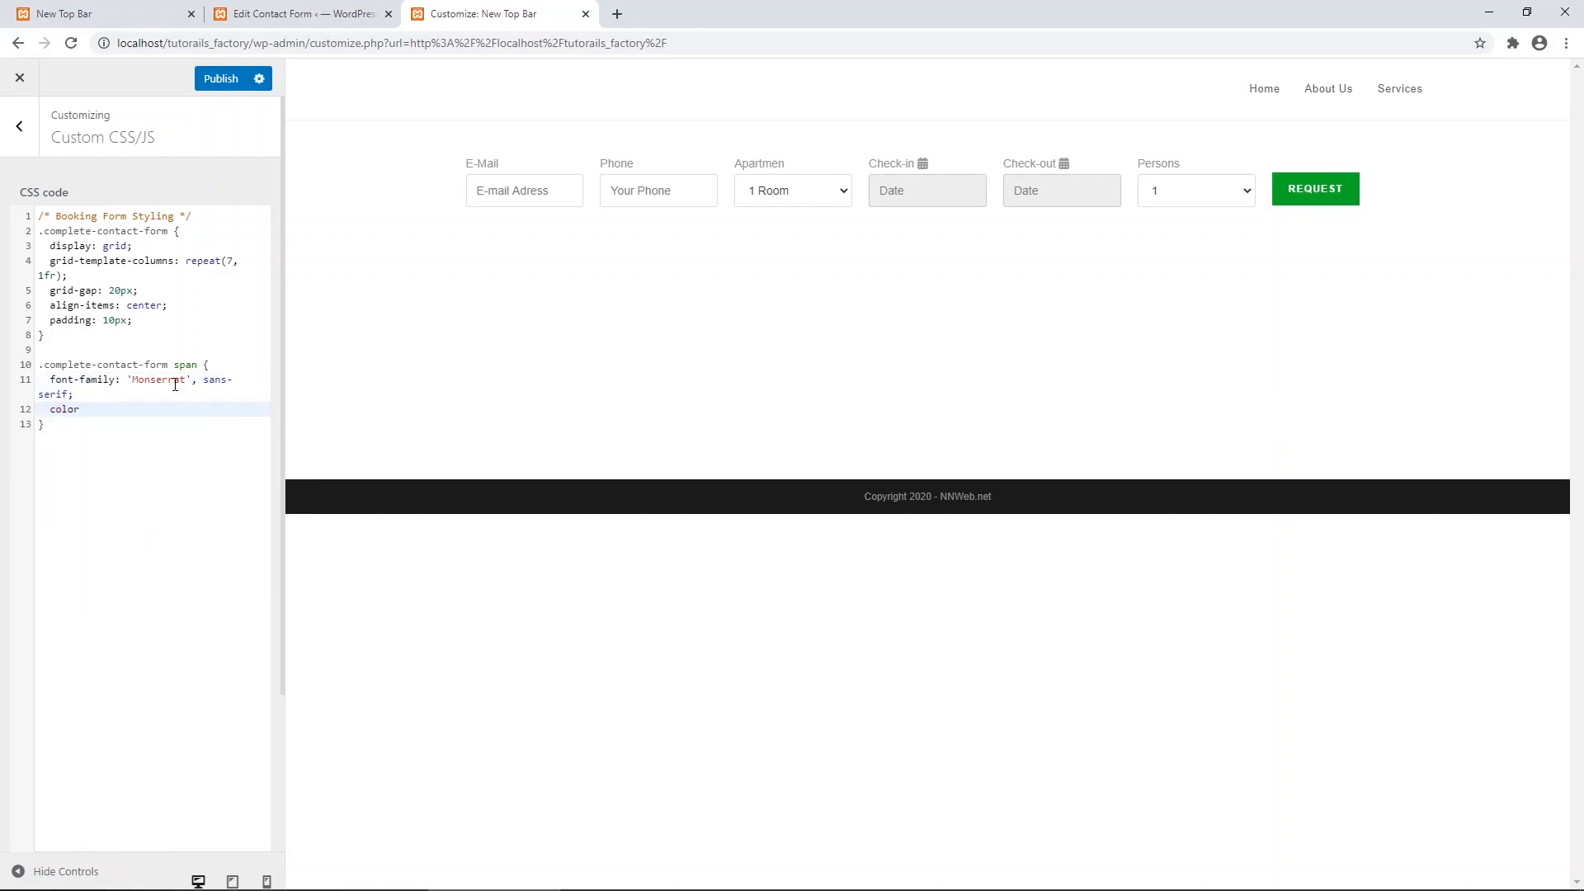
pyautogui.write(': #333;')
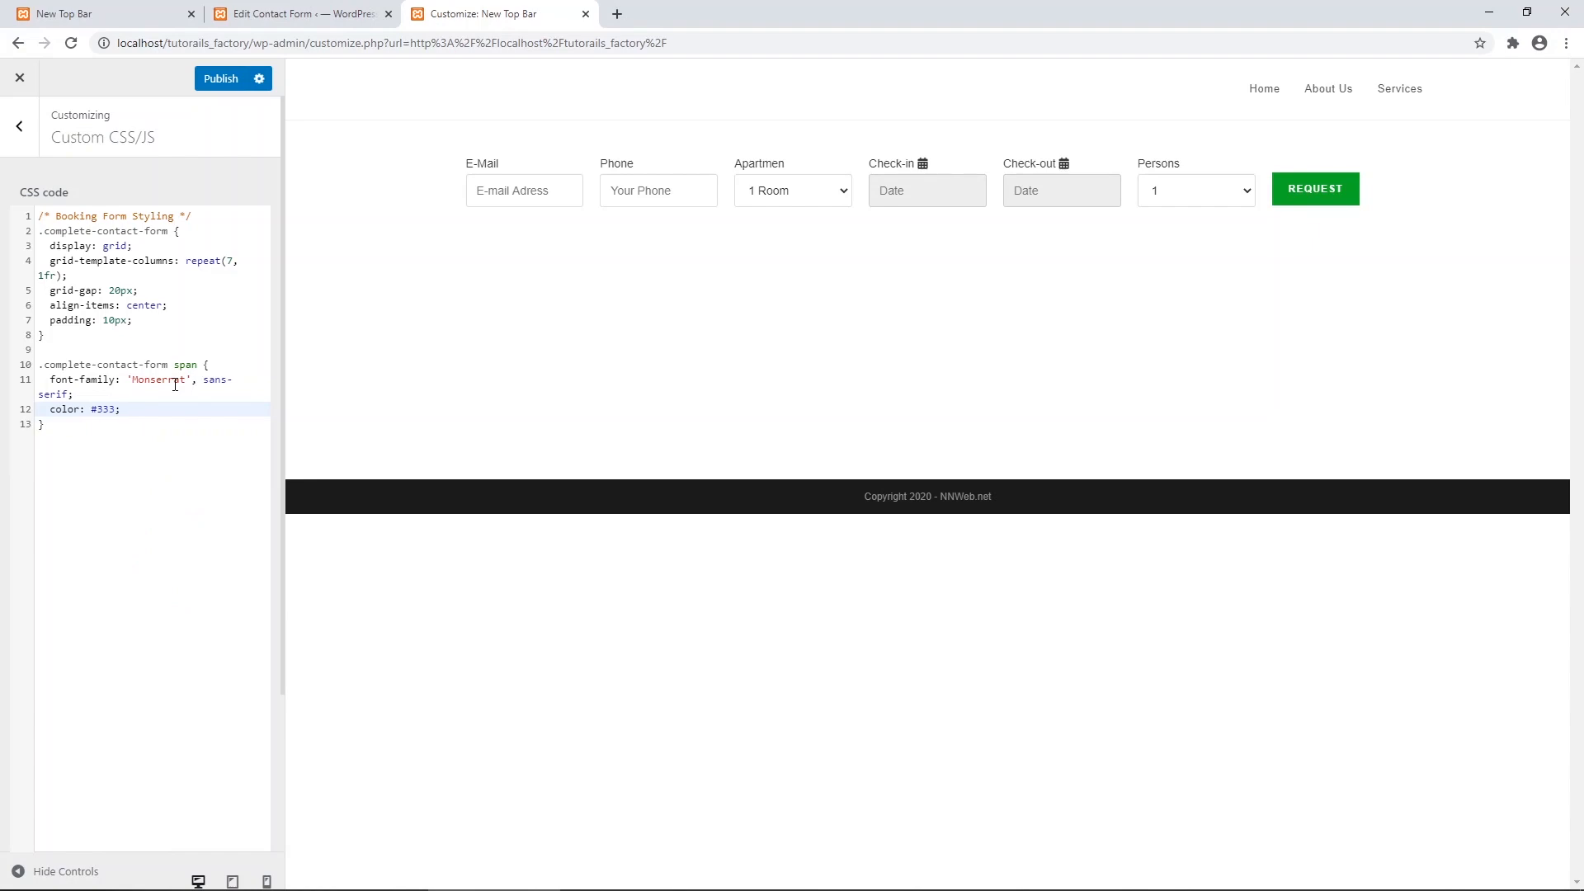
pyautogui.press('Return')
pyautogui.write('f')
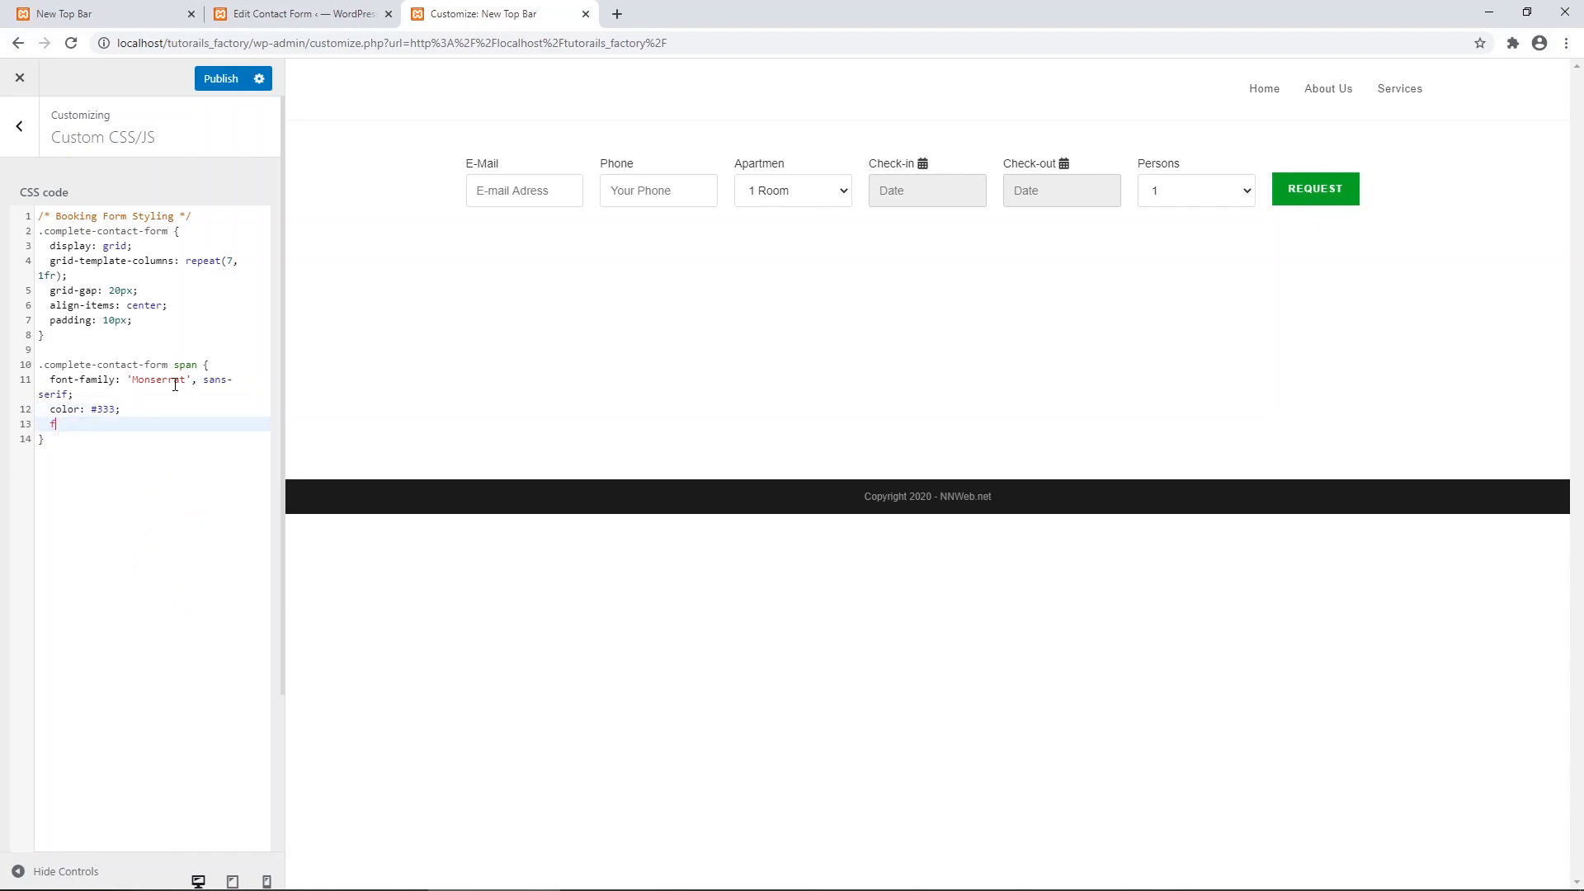
pyautogui.write('ont-s')
pyautogui.press('Return')
pyautogui.write('16px;')
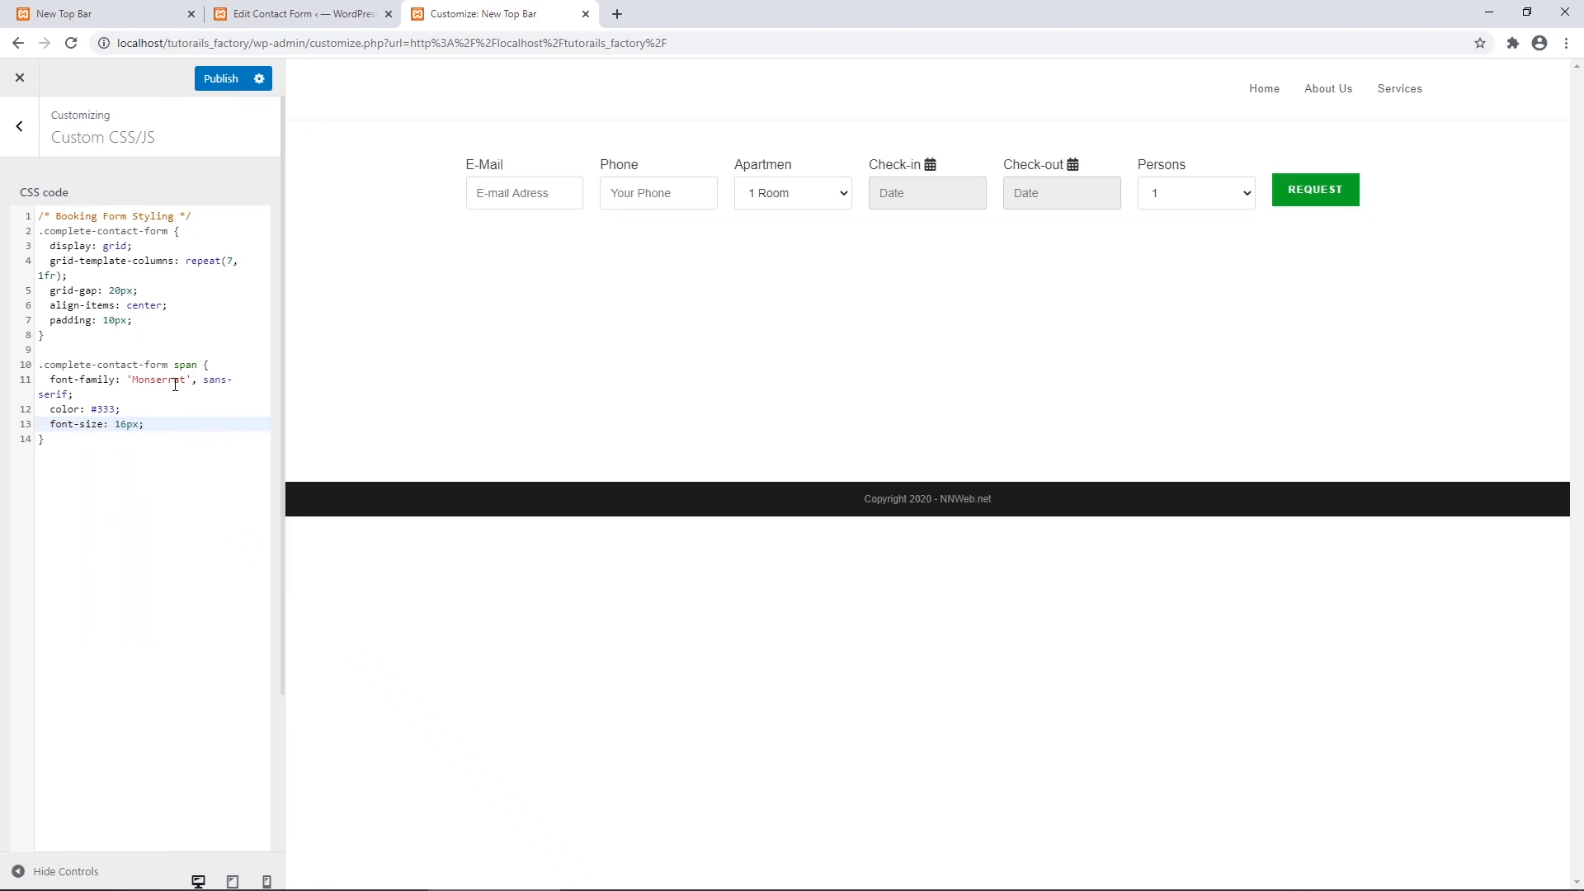
# Add a ::placeholder rule below the span rule with font-weight: 300.
pyautogui.press('Down')
pyautogui.press('Return')
pyautogui.press('Return')
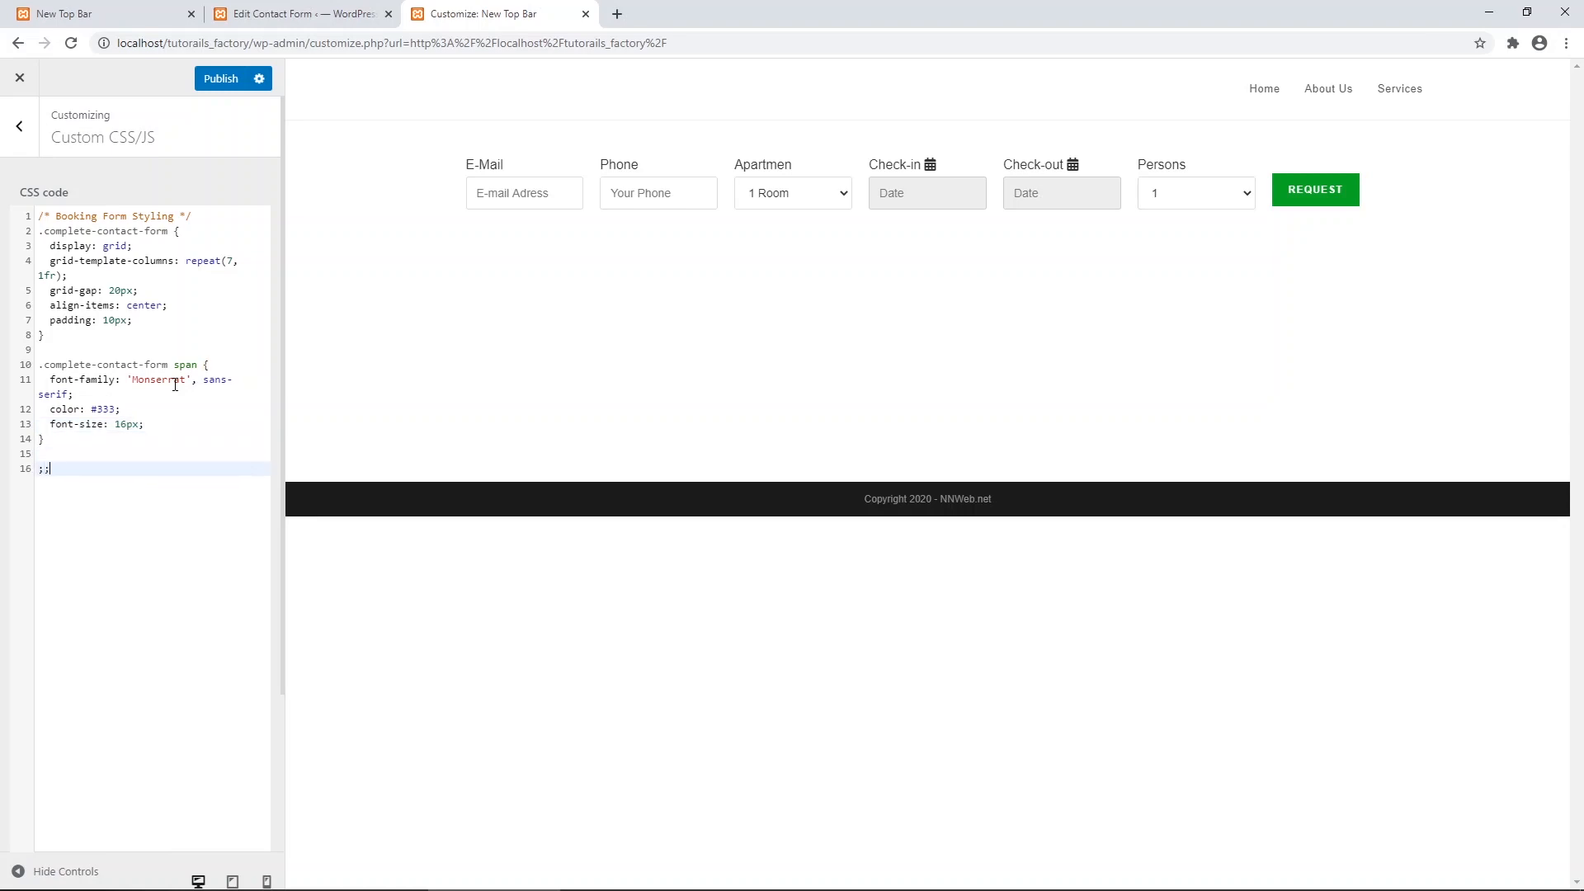
pyautogui.write('::placeholder {')
pyautogui.press('Return')
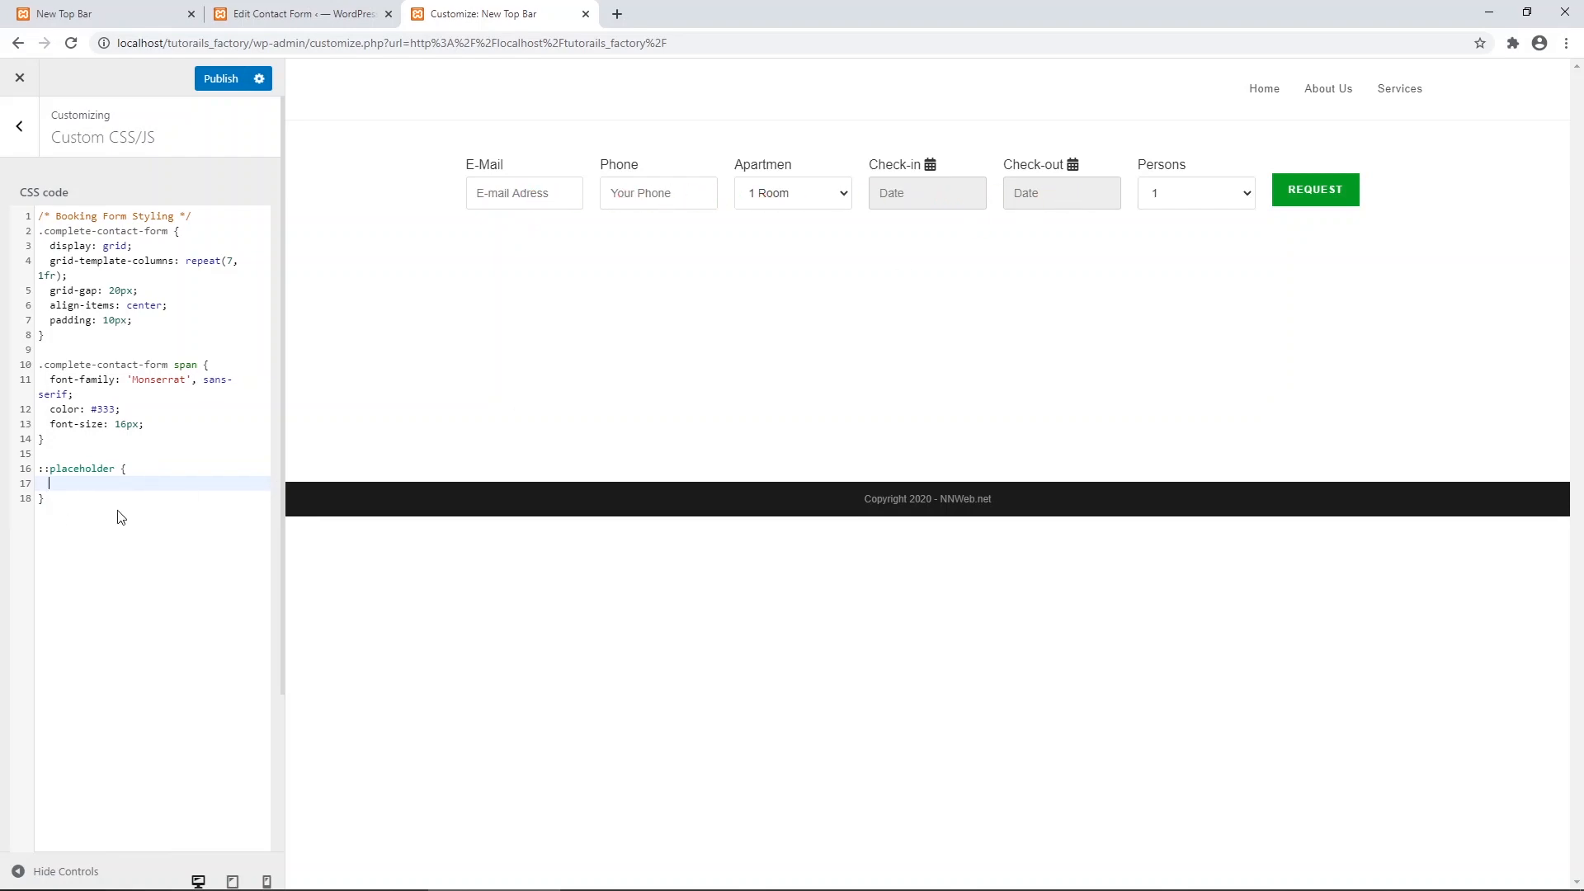
pyautogui.write('font')
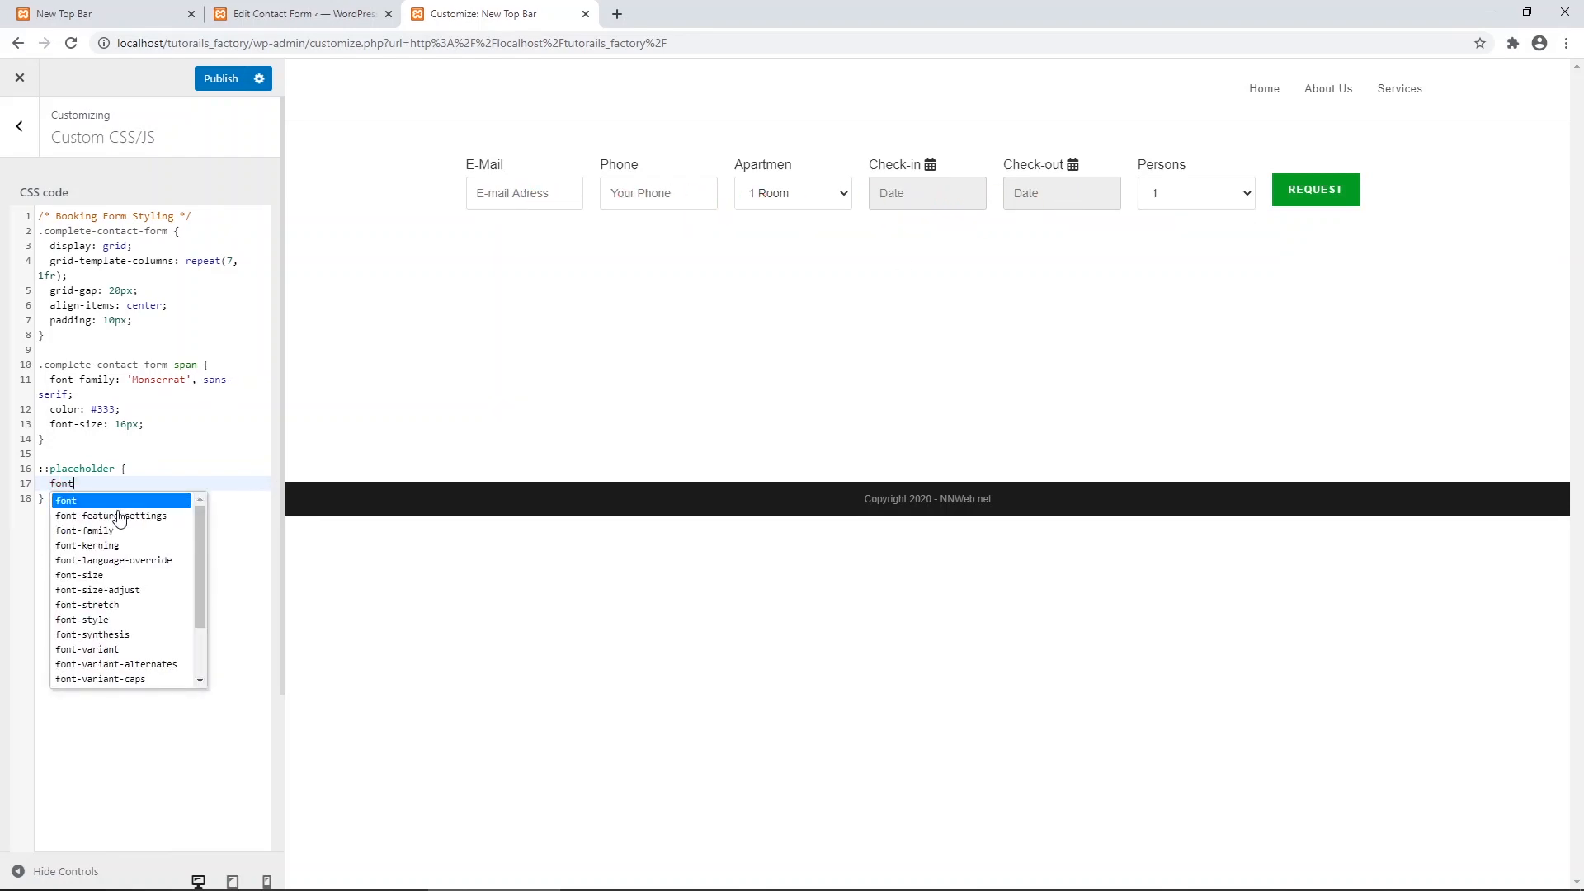
pyautogui.write('-weight: 3')
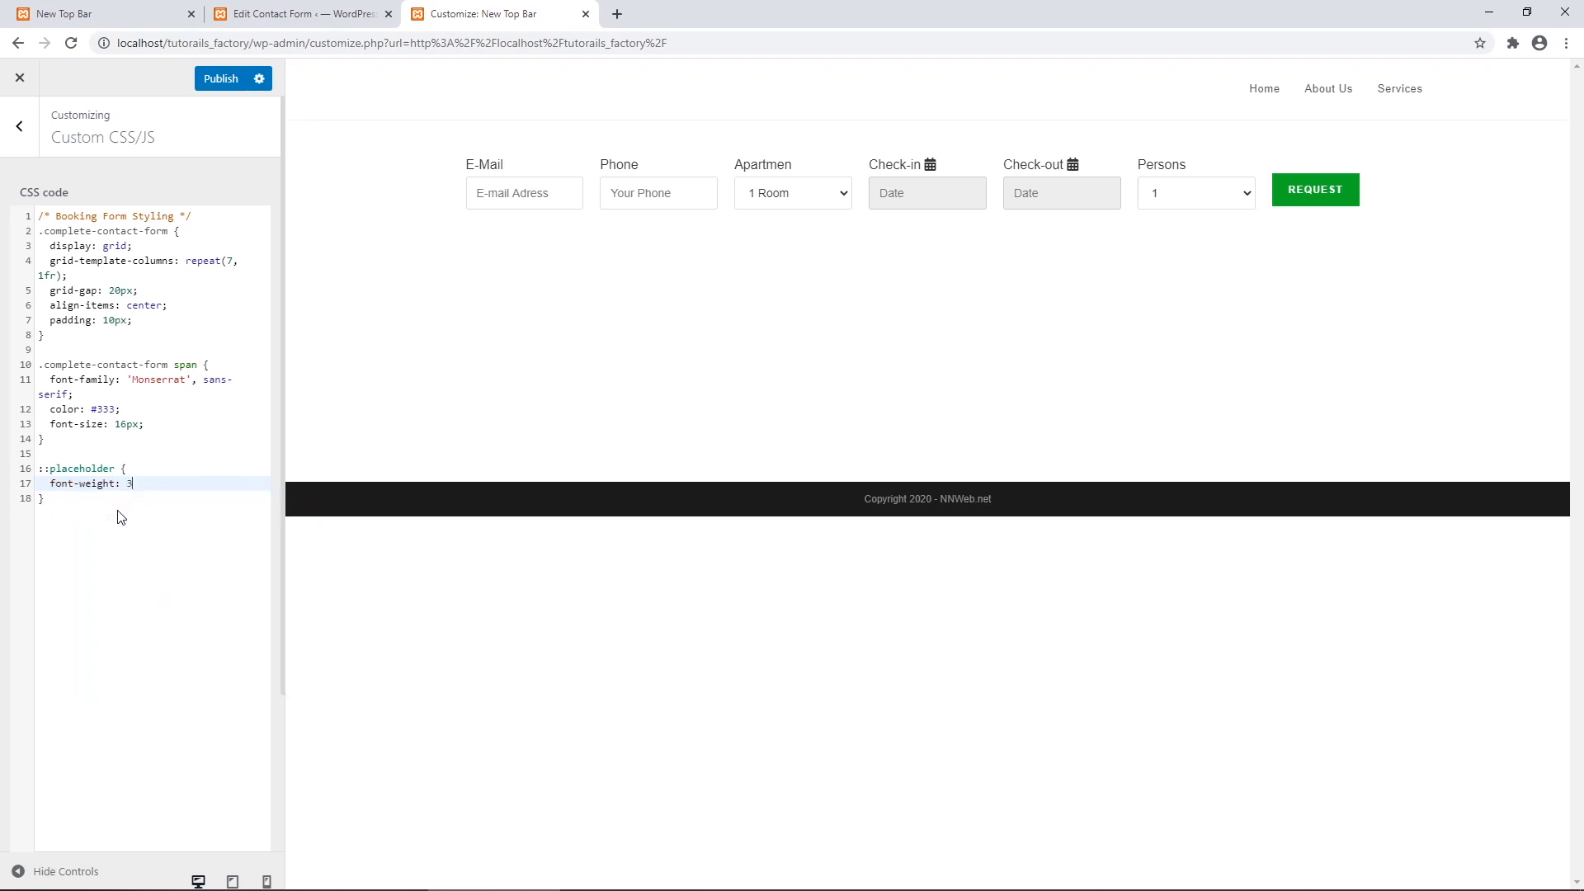
pyautogui.write('00;')
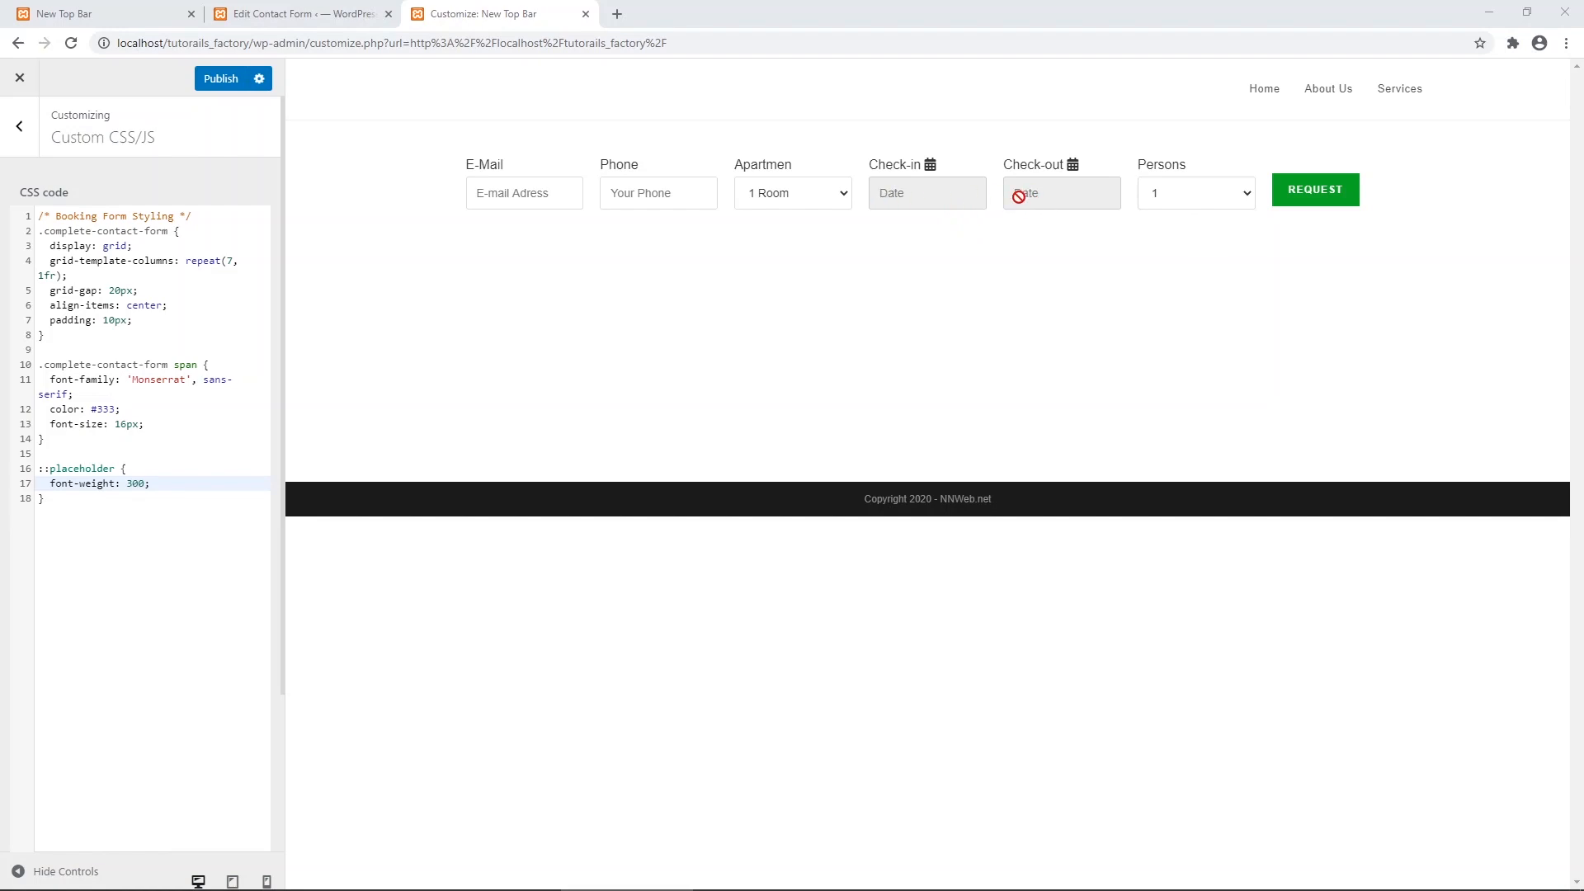
# Add a rule for read-only form inputs, selects and textareas with color #333 and background-color #fff.
pyautogui.click(126, 509)
pyautogui.press('Return')
pyautogui.press('Return')
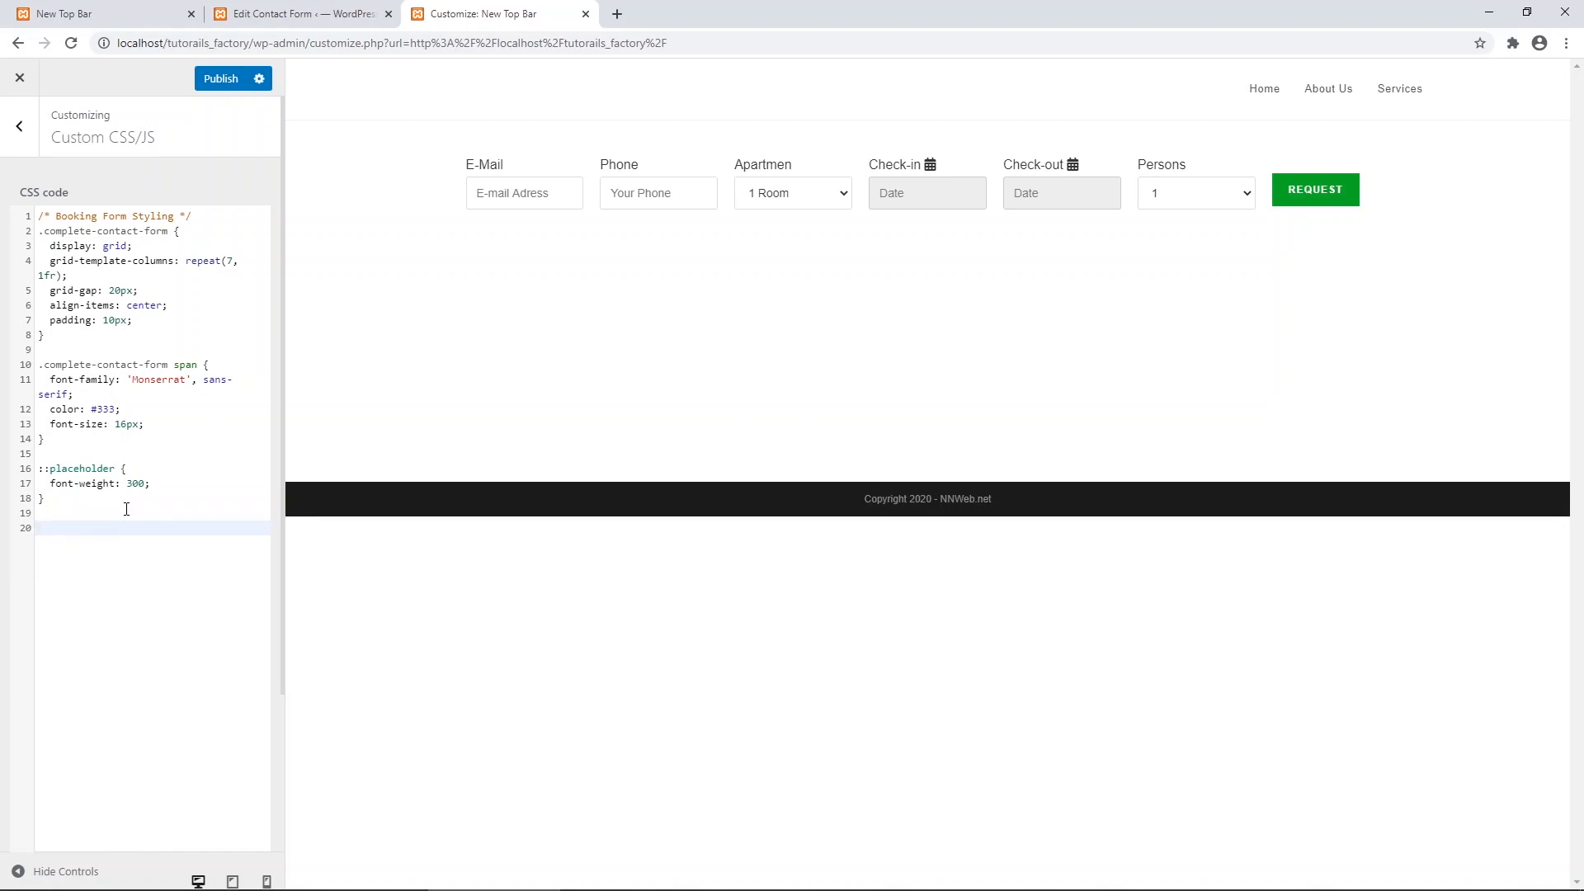
pyautogui.write('form input[readonly], form select[readonly], form textarea[readonly] {     color: #333;     background-color: #fff; }')
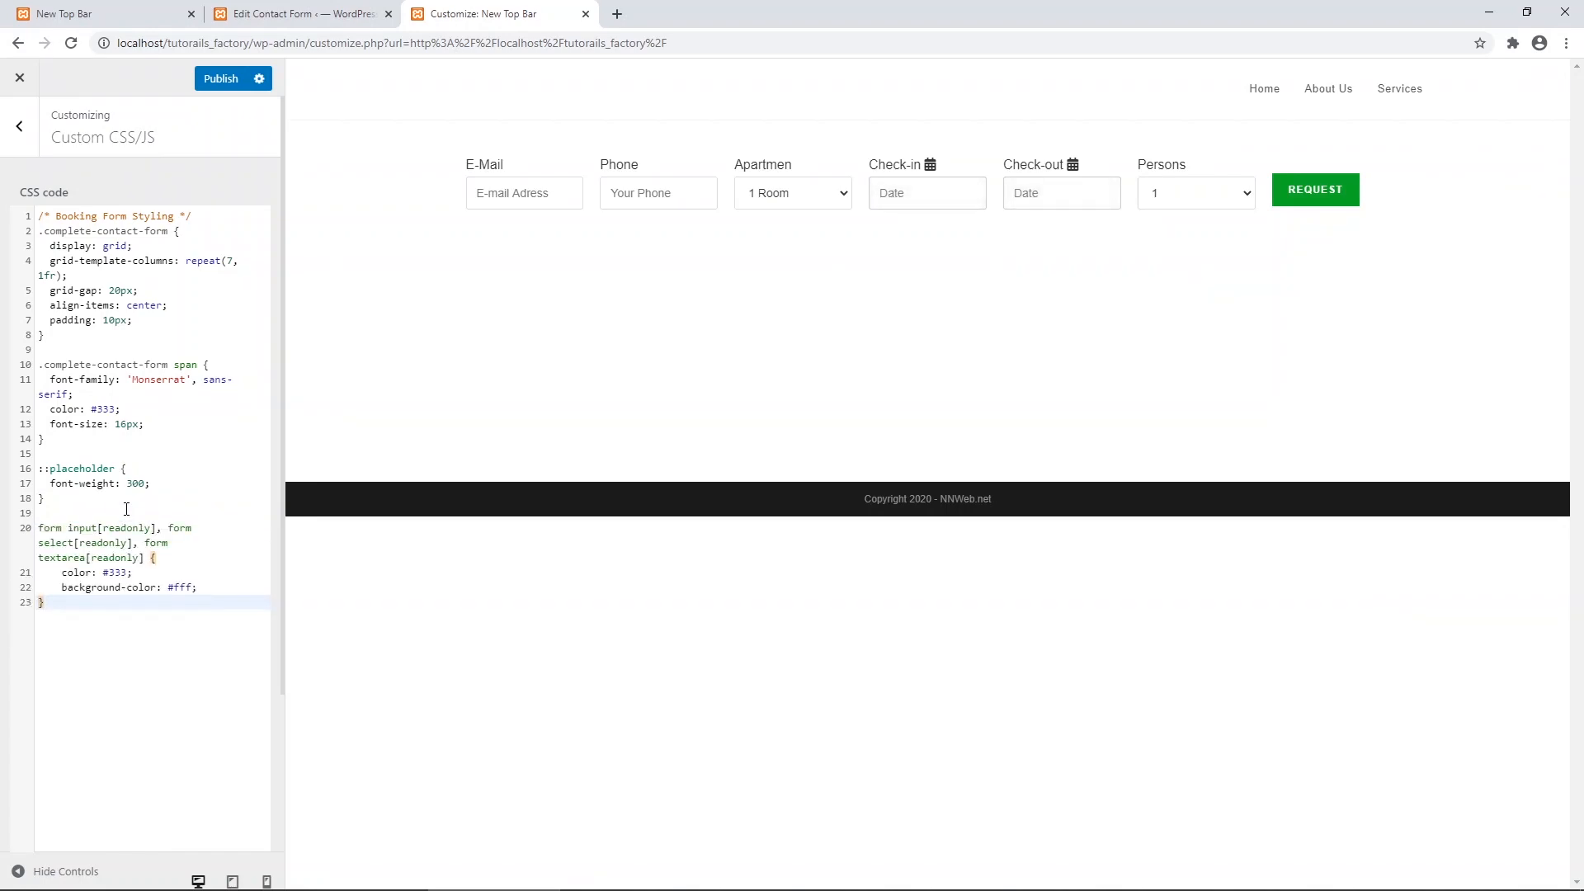
# Add a .wpcf7-form select rule at the end of the CSS with color: #333.
pyautogui.scroll(-3, 115, 372)
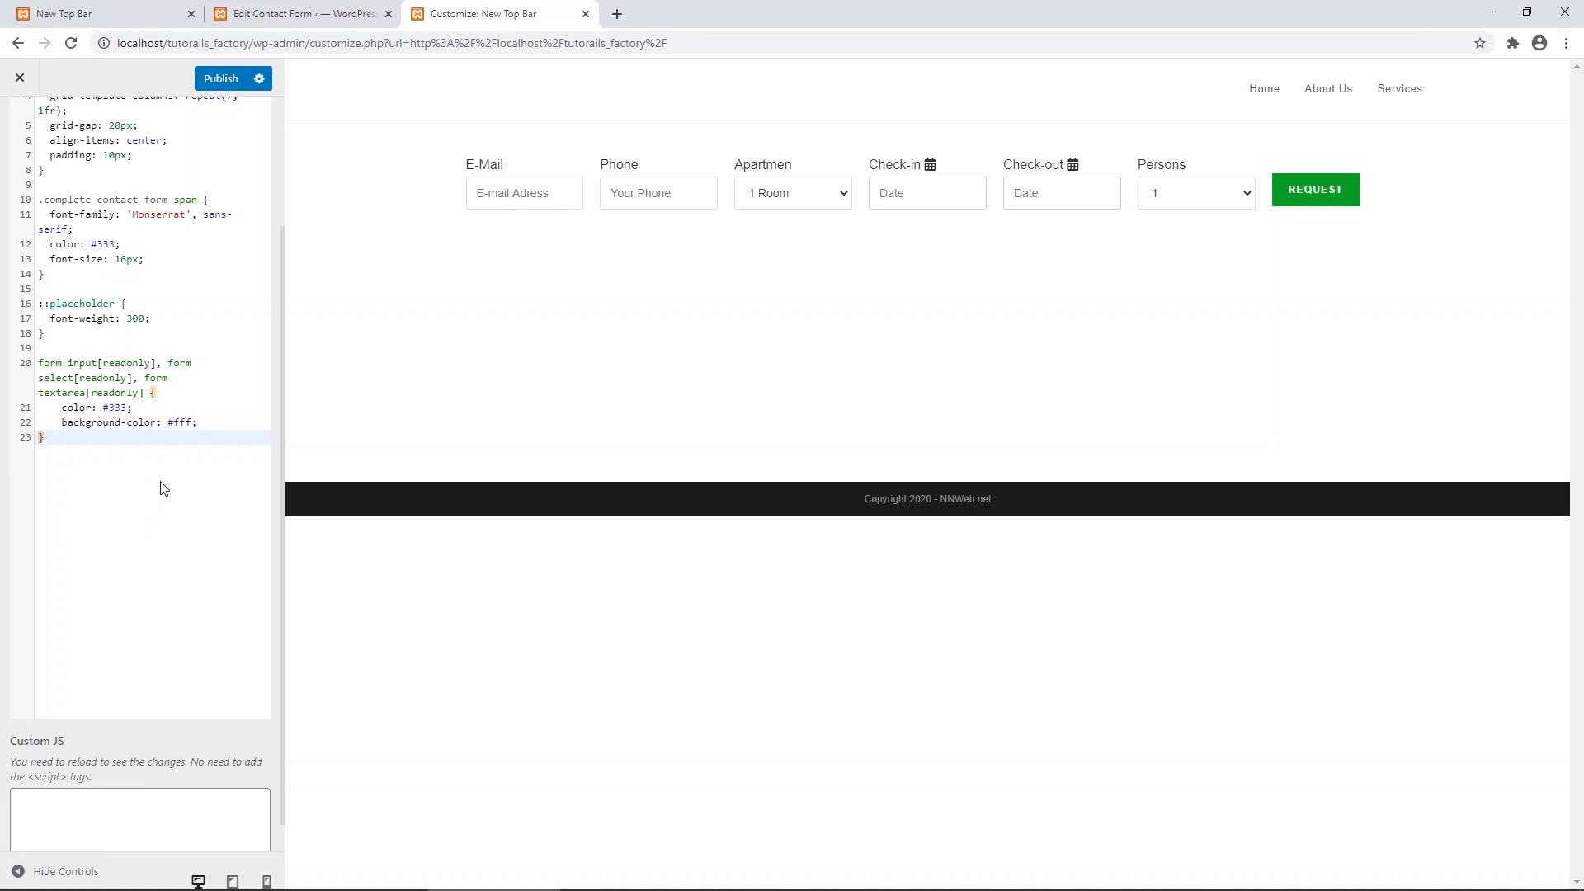
pyautogui.press('Return')
pyautogui.press('Return')
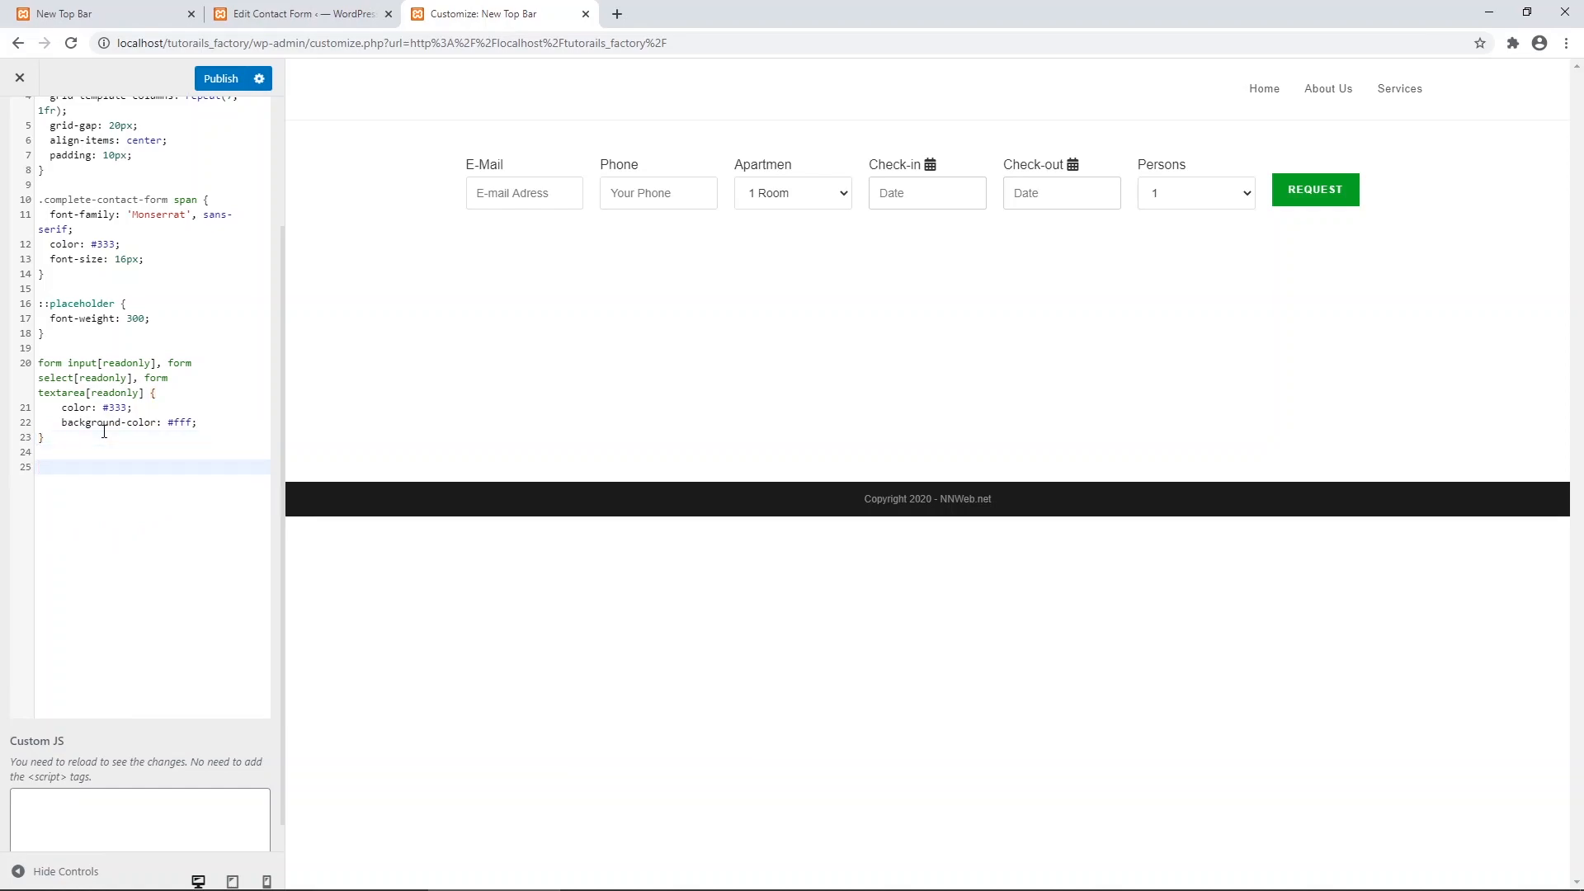
pyautogui.write('.wpc')
pyautogui.write('form')
pyautogui.press('BackSpace')
pyautogui.write('select {')
pyautogui.press('Return')
pyautogui.write('color: #333;')
# Add font-weight: 300 to the .wpcf7-form select rule.
pyautogui.press('Return')
pyautogui.write('font')
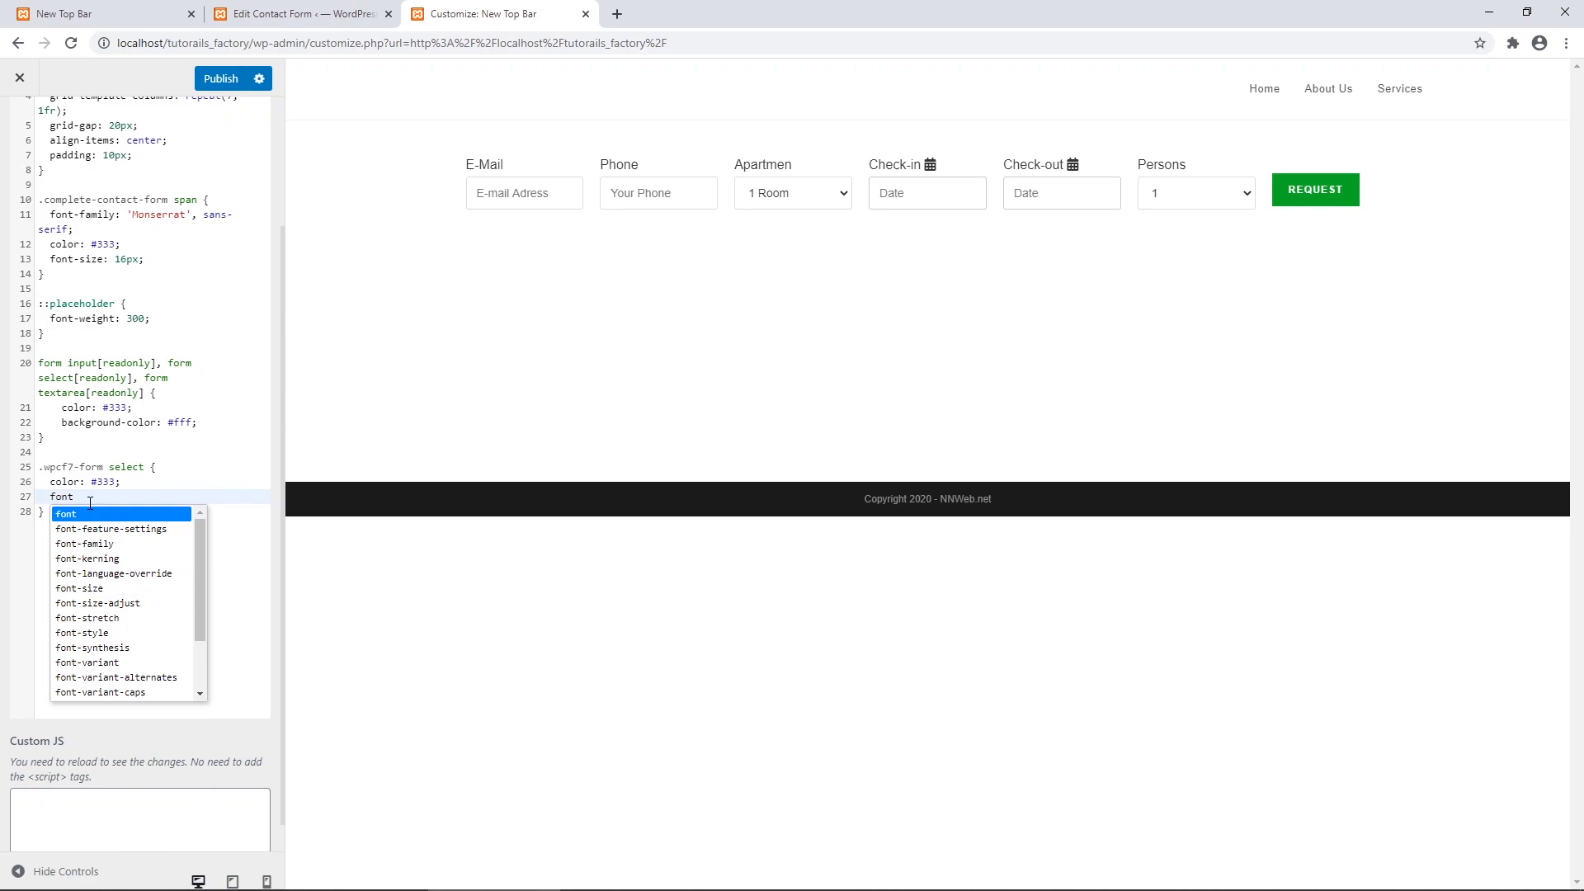
pyautogui.write('-weight')
pyautogui.press('Return')
pyautogui.write('300;')
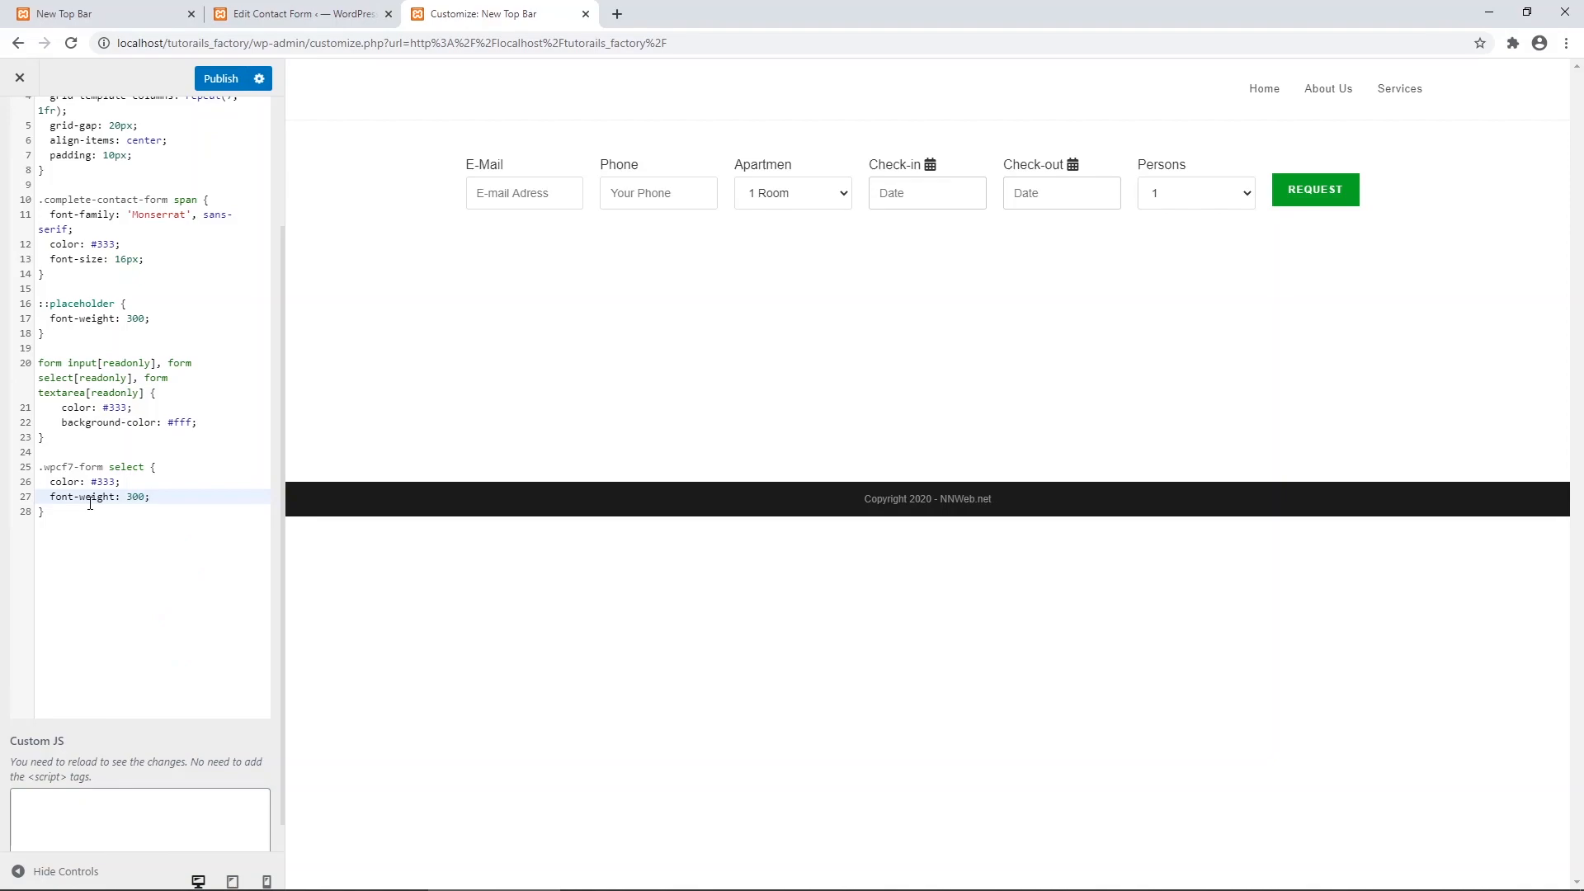
# Make the field labels bold by adding font-weight: 600 to the .complete-contact-form span rule.
pyautogui.click(151, 260)
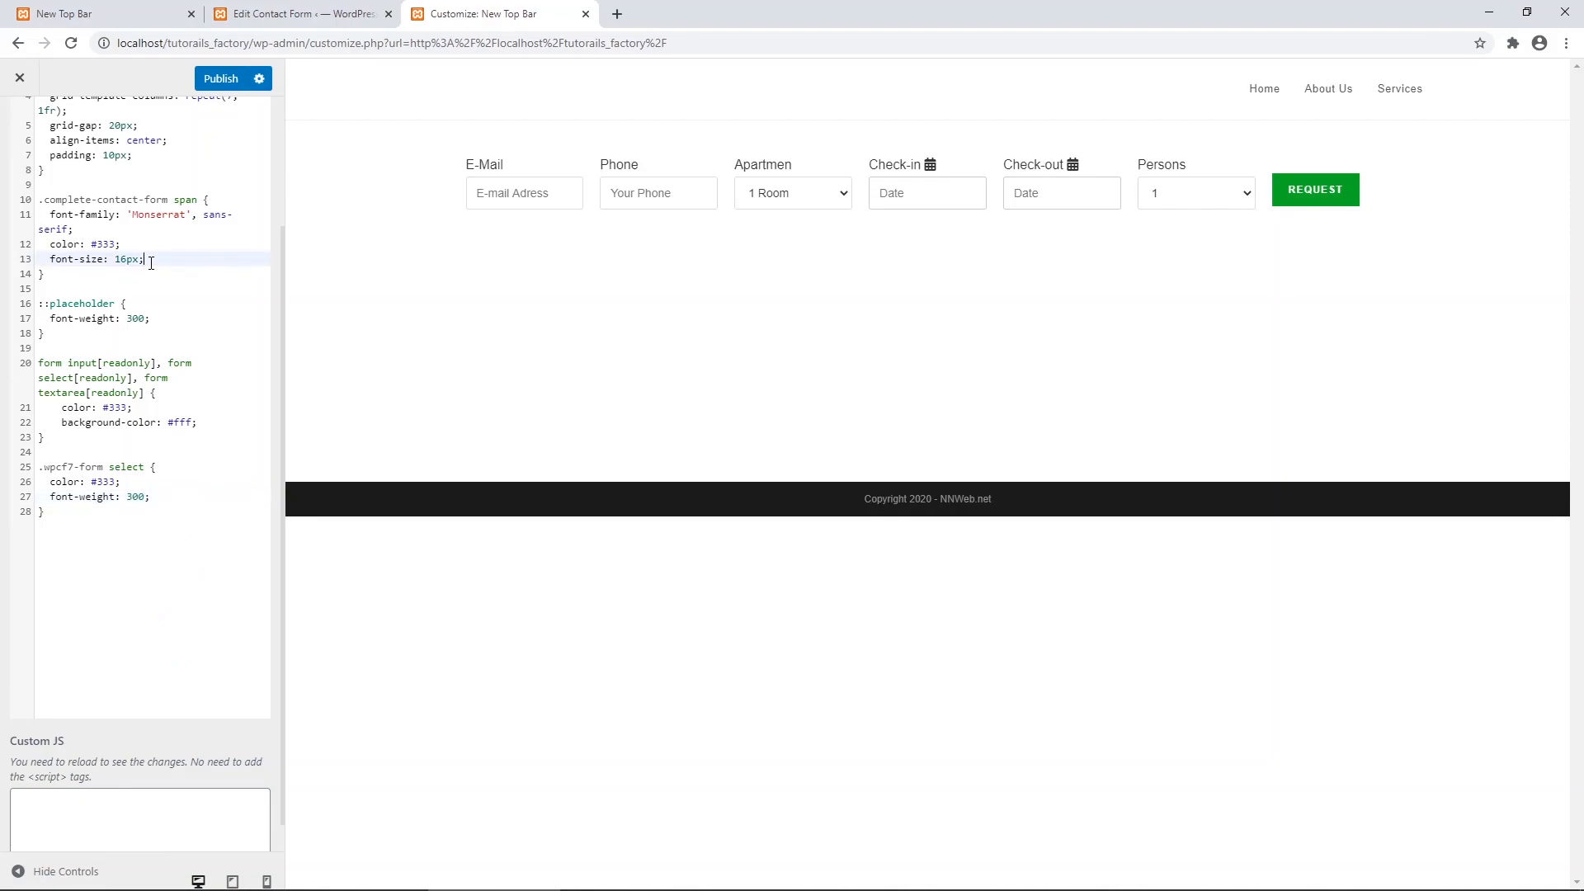
pyautogui.press('Return')
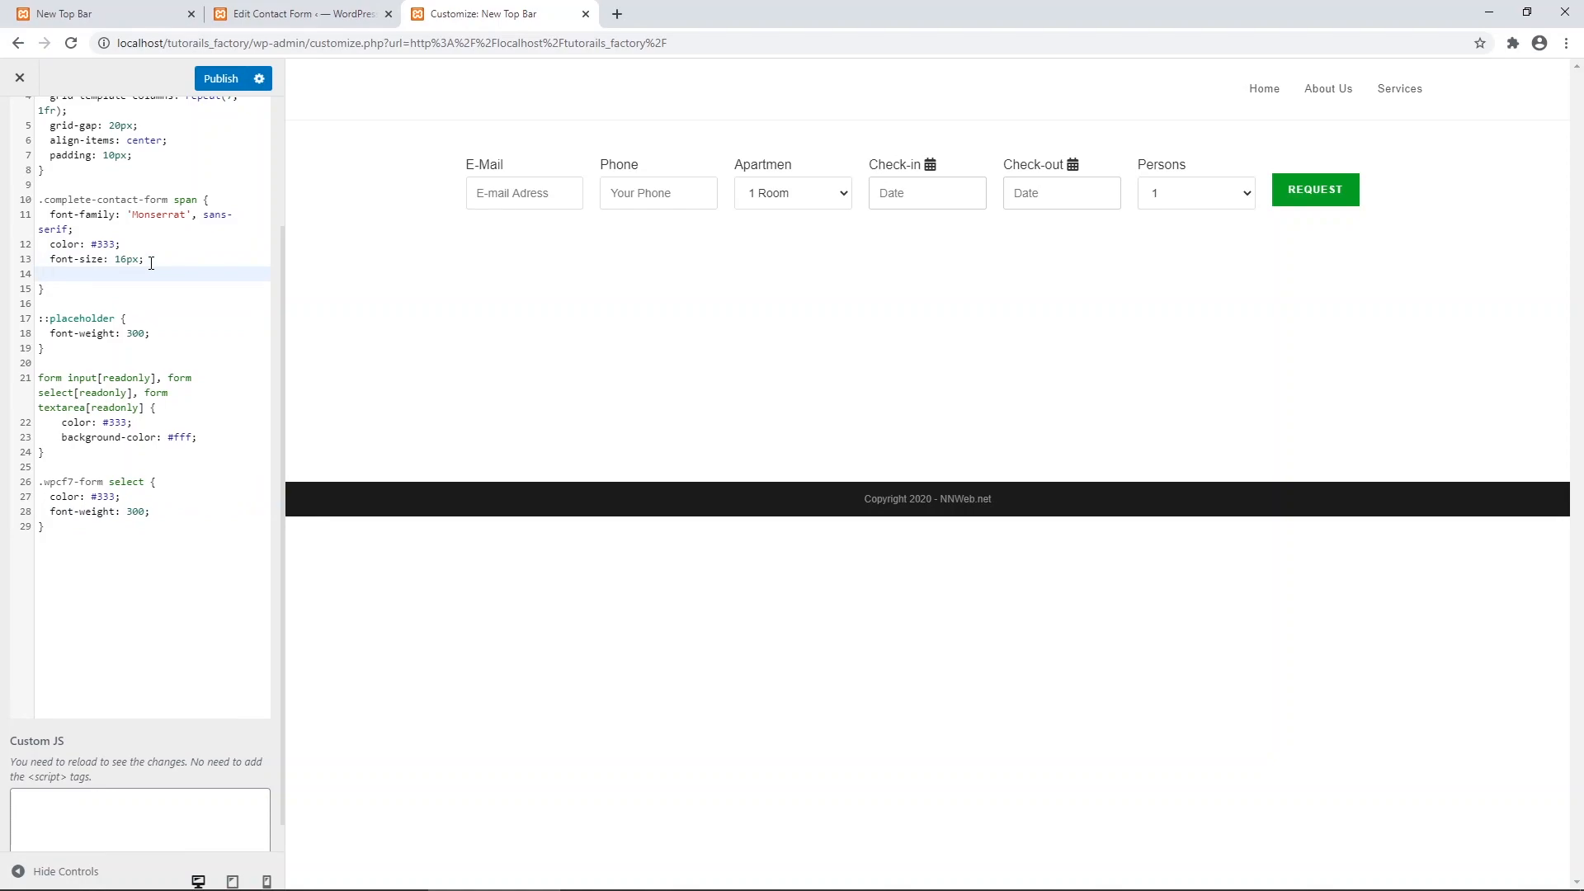
pyautogui.write('font-weight: 400;')
pyautogui.hotkey('shift', 'Right')
pyautogui.write('6')
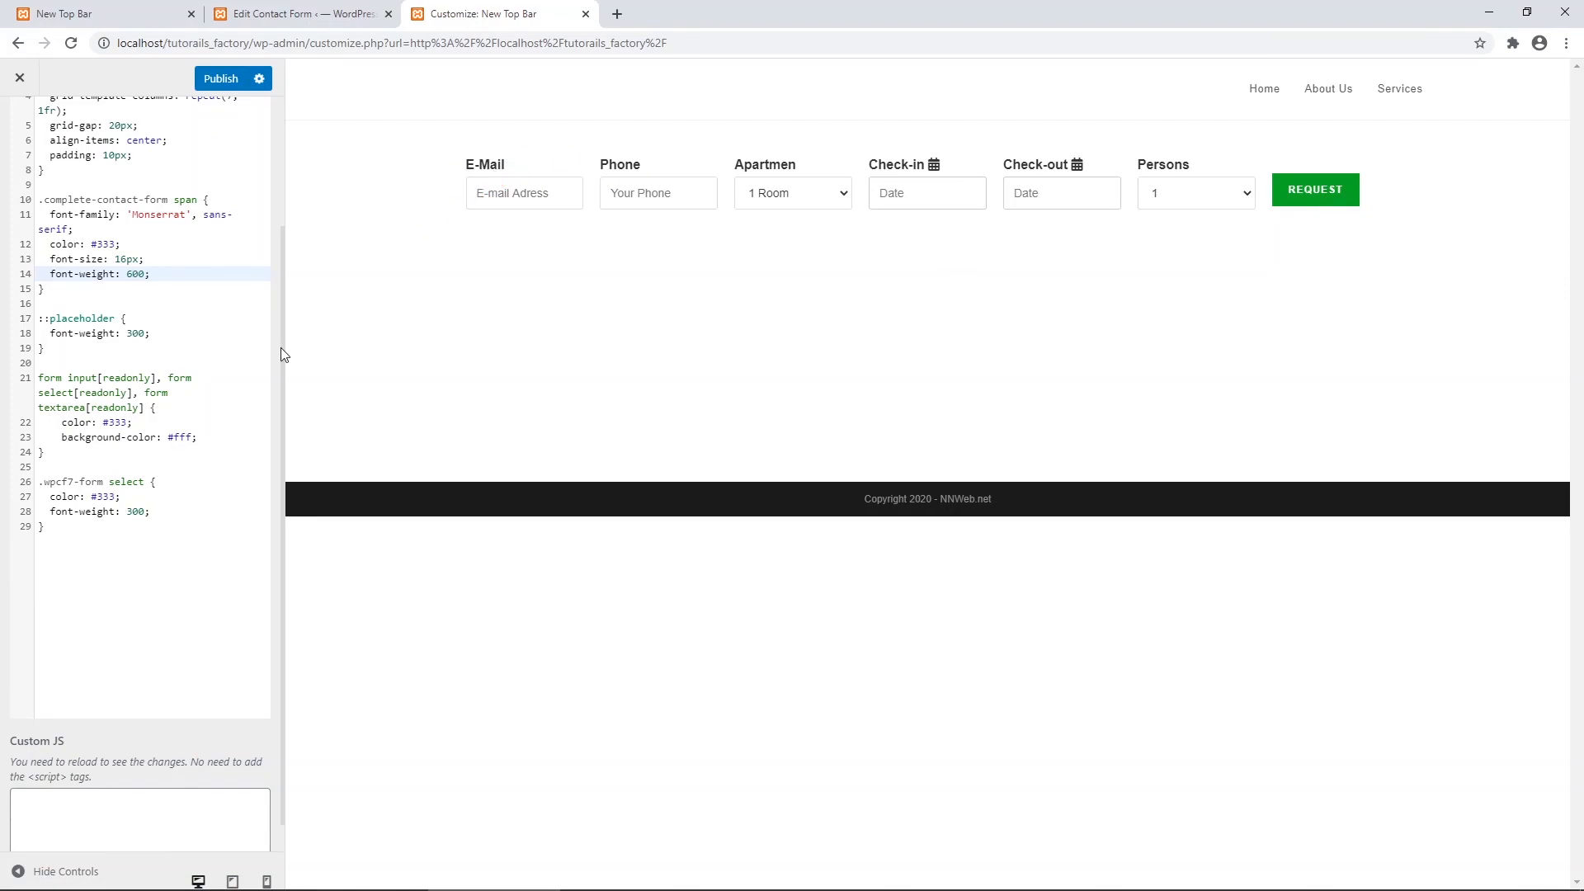
# Cut the font-weight declaration from the ::placeholder rule to compare the preview, and paste it back.
pyautogui.scroll(-1, 148, 429)
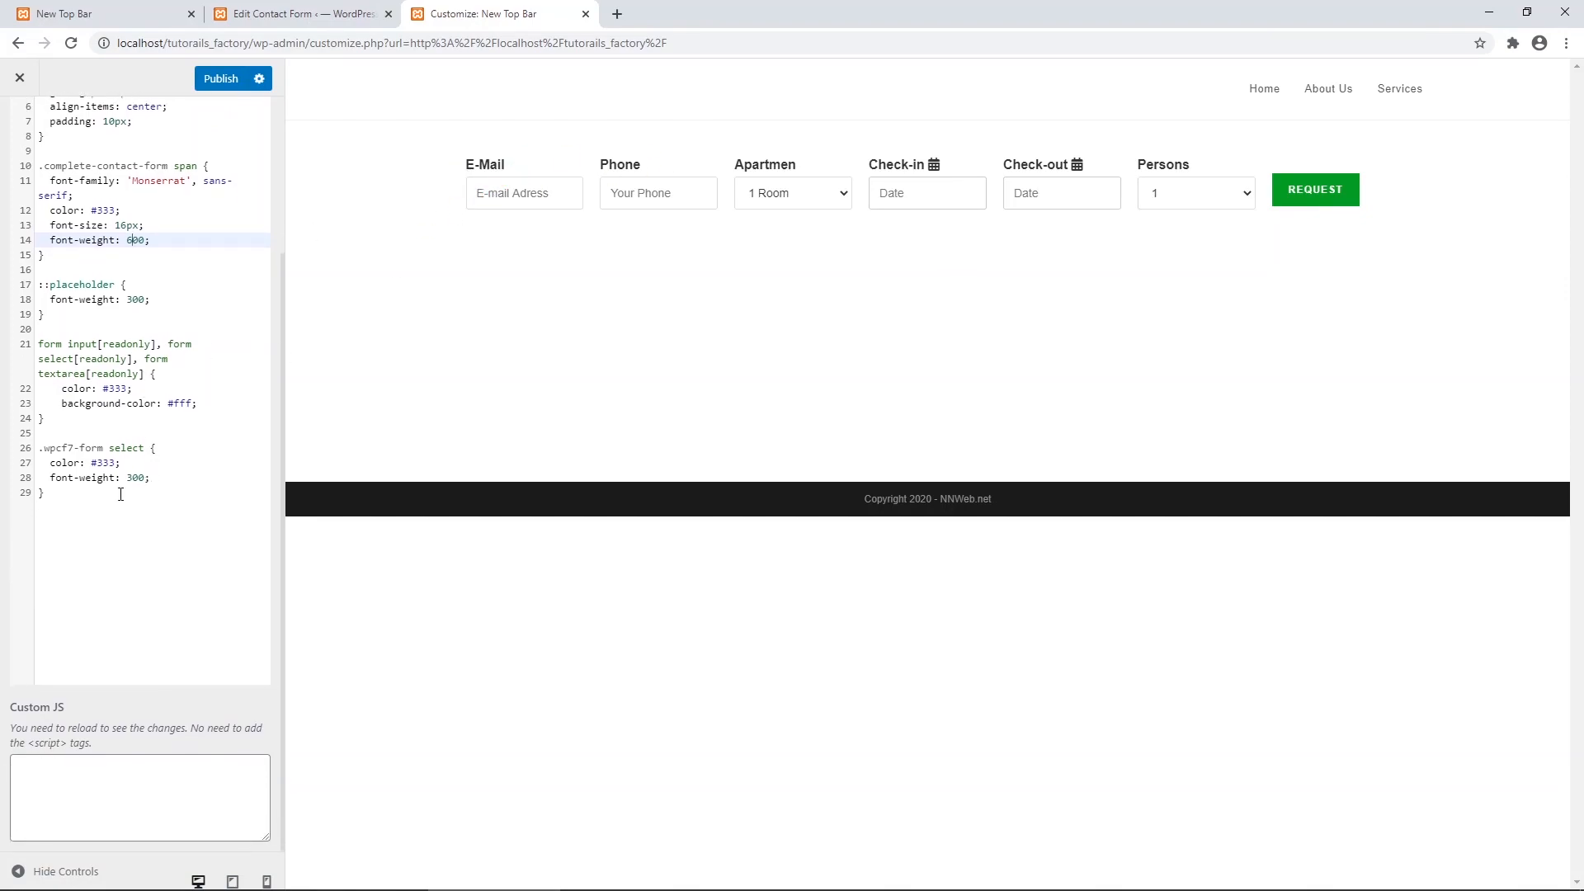
pyautogui.click(116, 492)
pyautogui.moveTo(150, 300); pyautogui.dragTo(51, 300)
pyautogui.hotkey('ctrl', 'x')
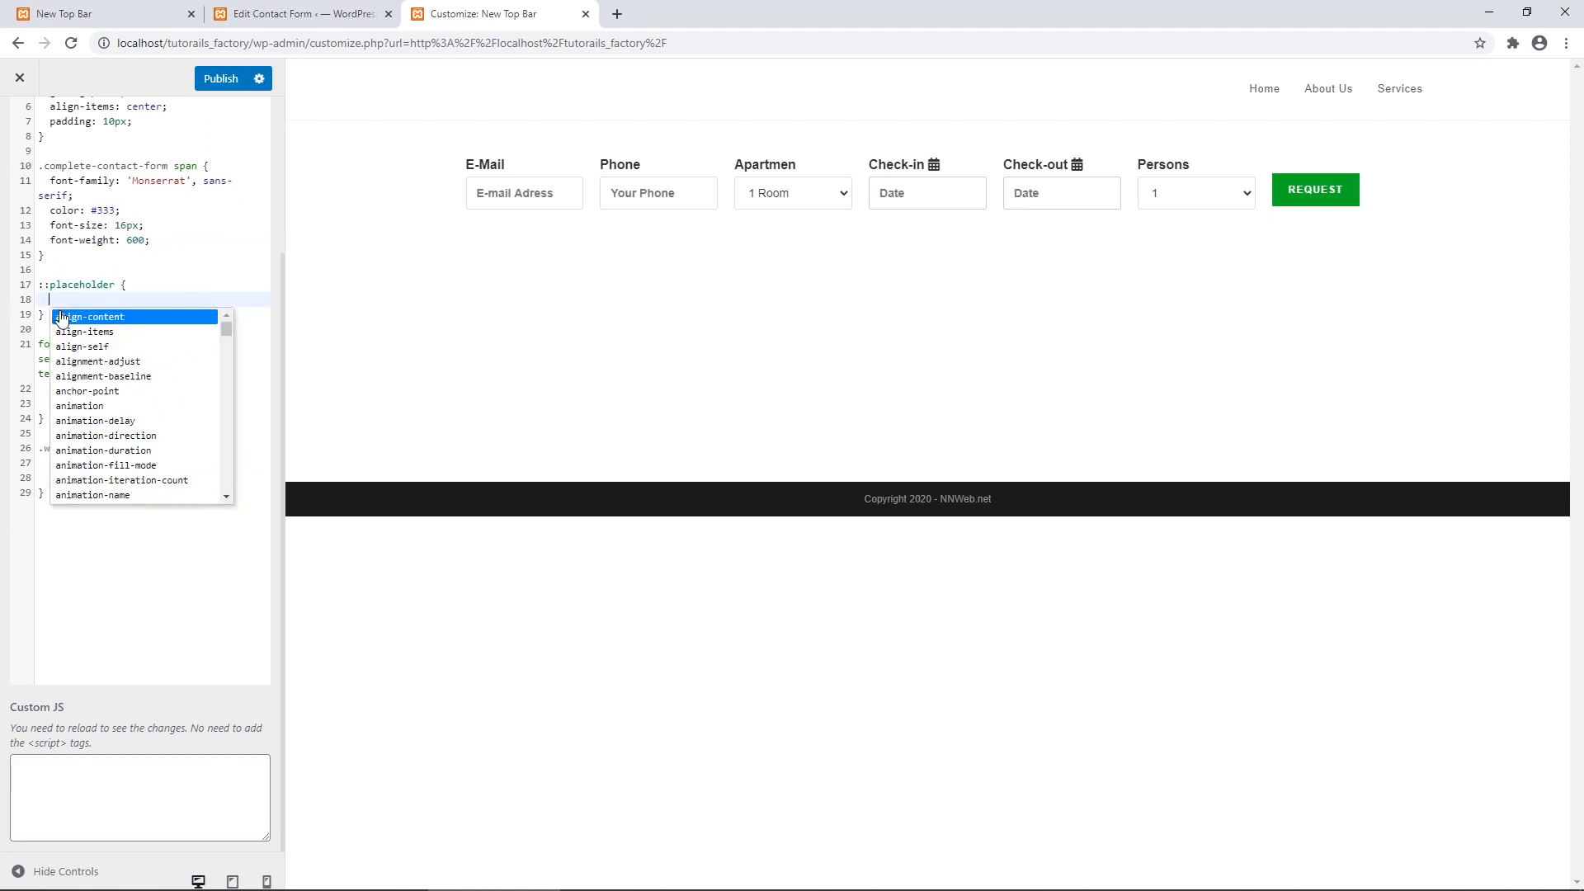
pyautogui.click(125, 301)
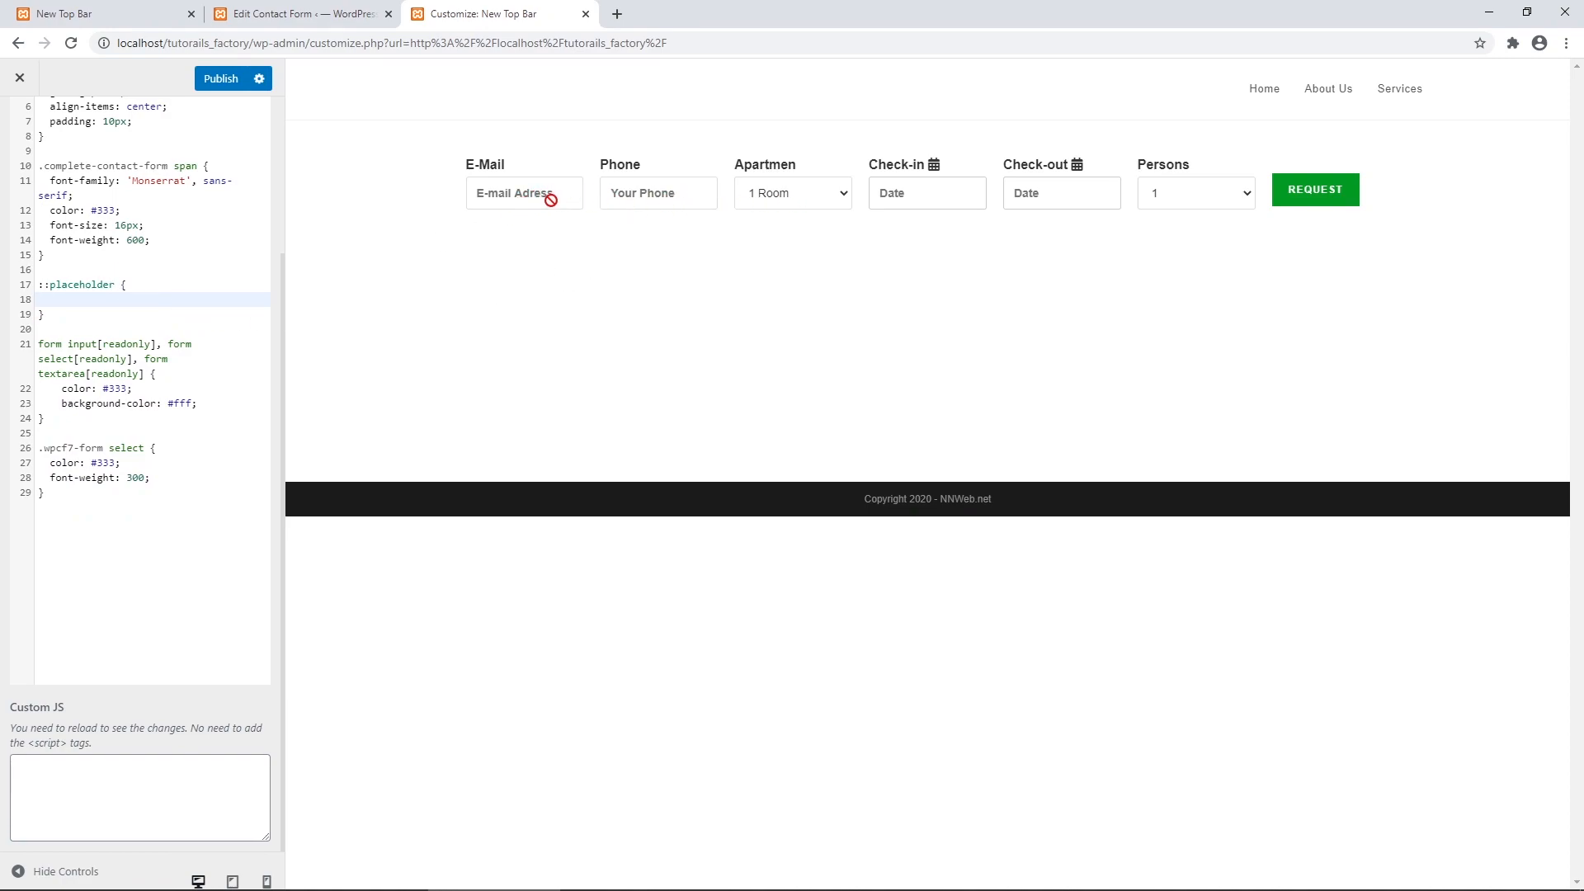
pyautogui.hotkey('ctrl', 'v')
pyautogui.click(83, 528)
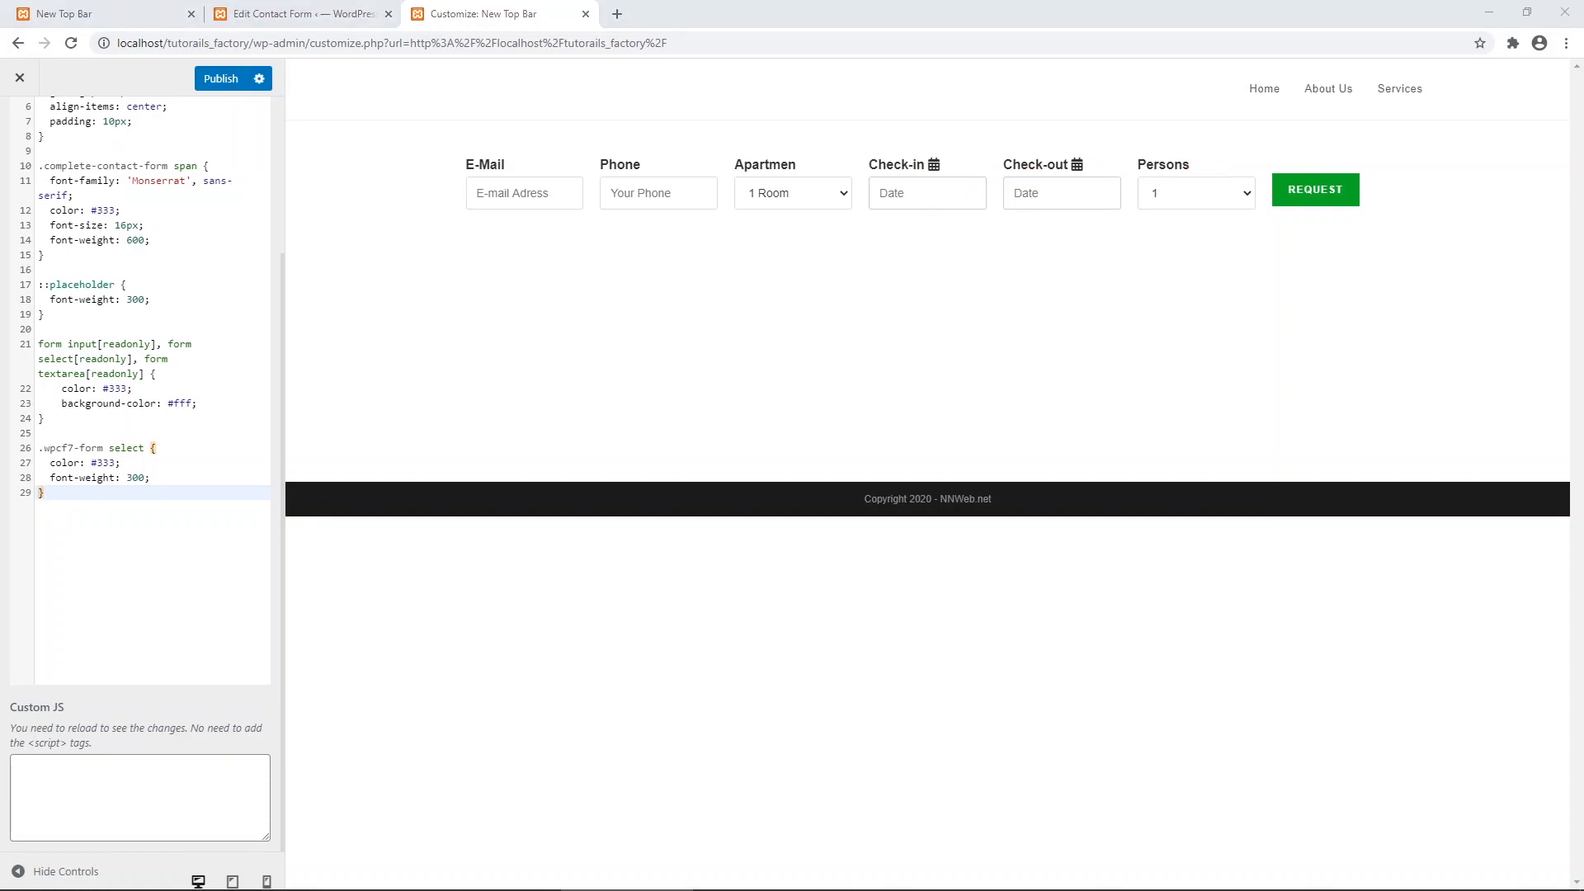
# Start a new rule at the end of the CSS, reusing the .complete-contact-form class name from the first rule.
pyautogui.click(149, 519)
pyautogui.press('Return')
pyautogui.press('Return')
pyautogui.write('.co')
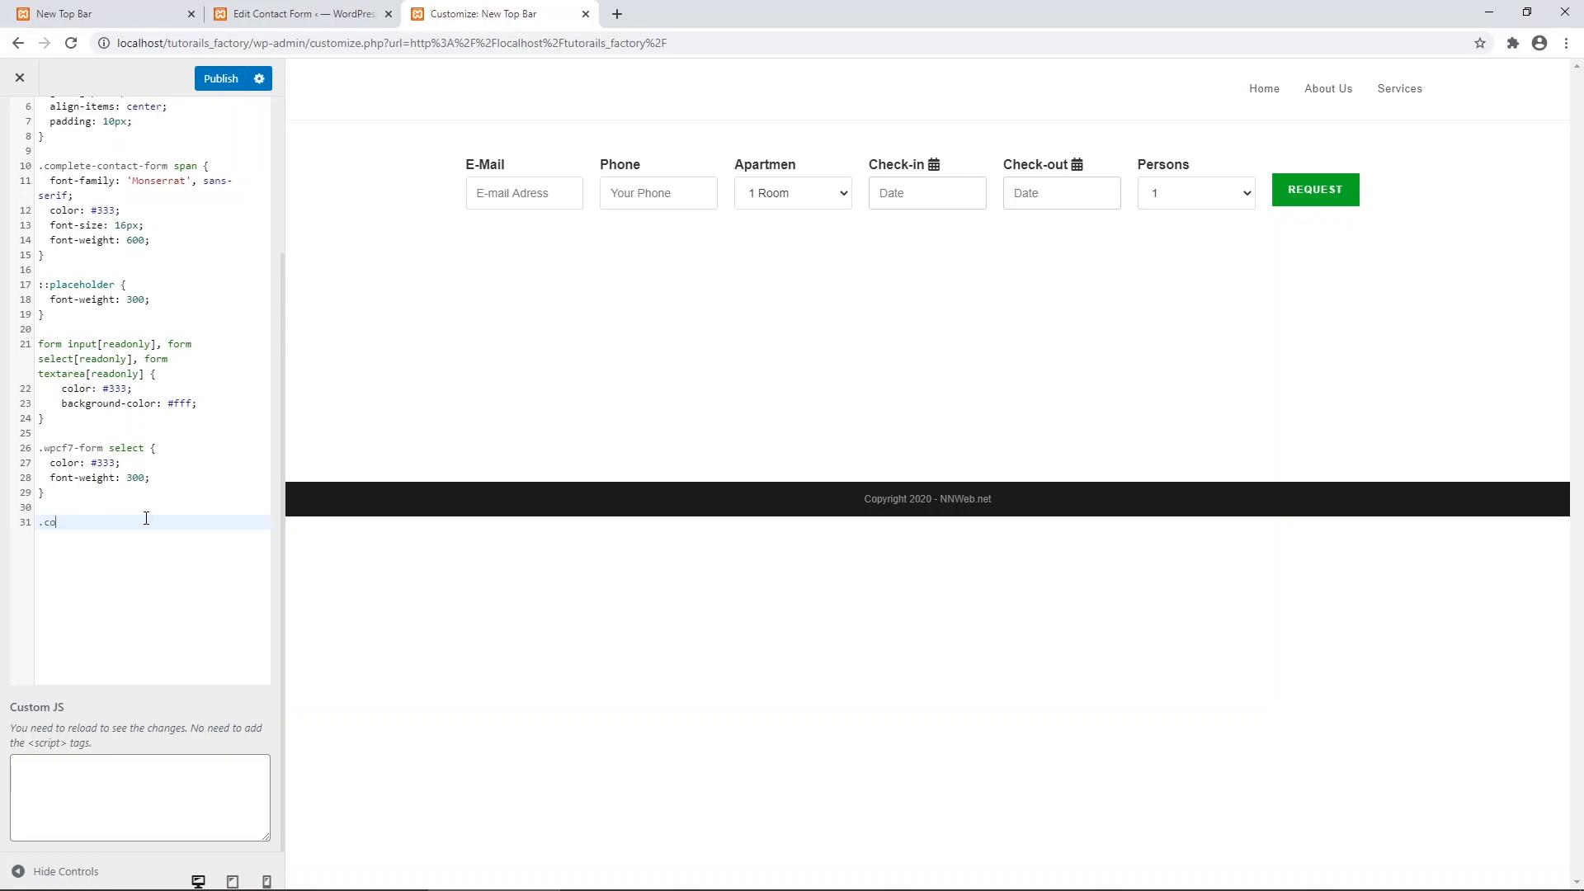
pyautogui.write('mplete-')
pyautogui.scroll(2, 135, 314)
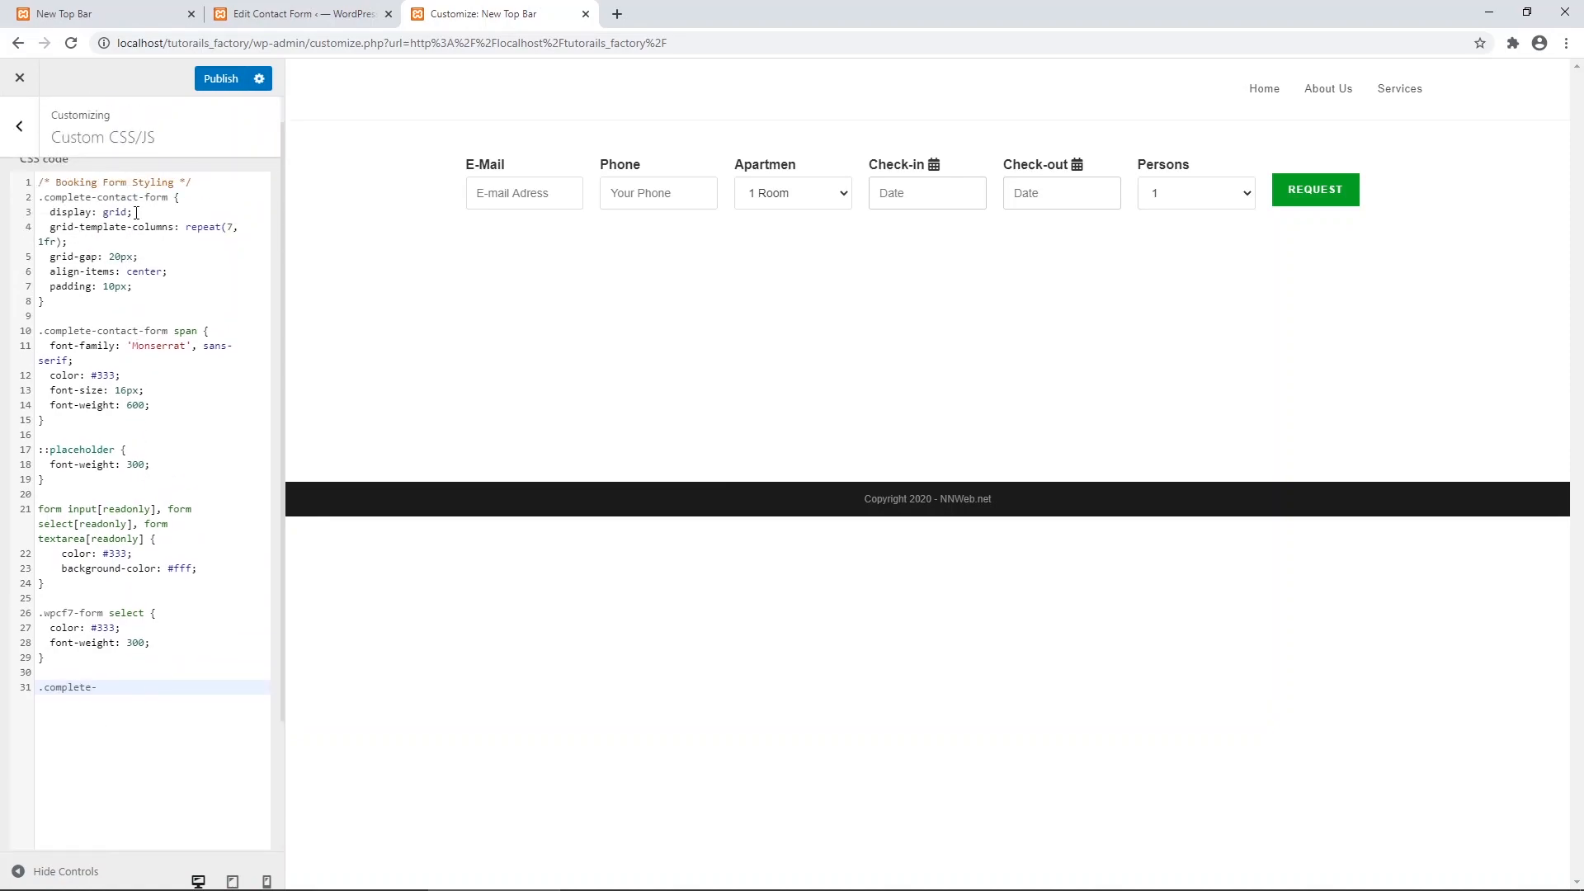
pyautogui.moveTo(163, 197); pyautogui.dragTo(40, 202)
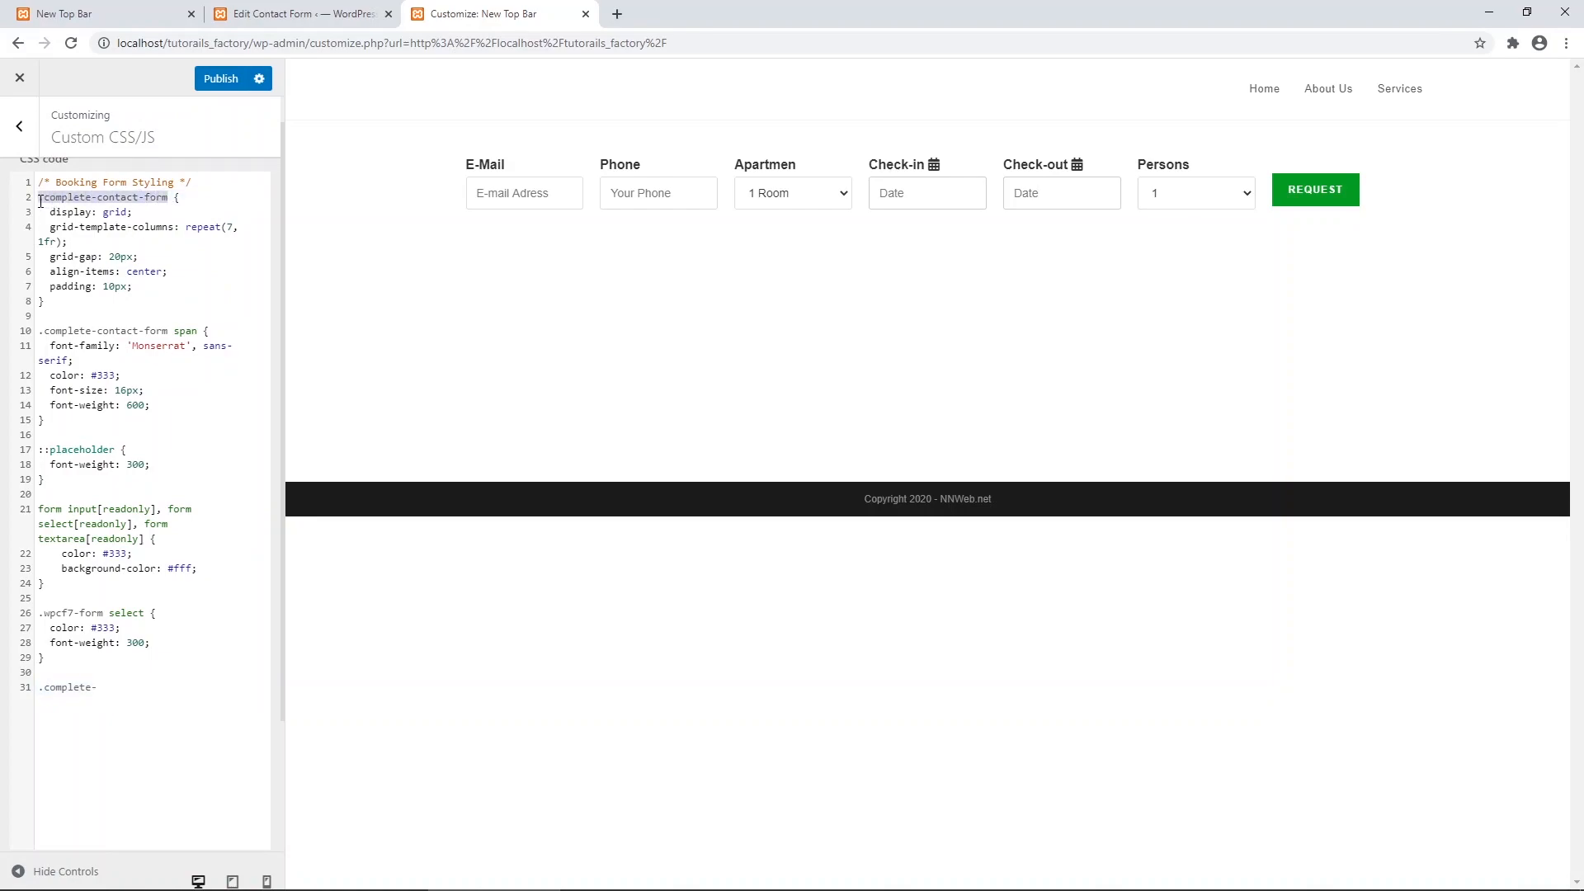
pyautogui.moveTo(97, 688); pyautogui.dragTo(33, 692)
pyautogui.hotkey('ctrl', 'v')
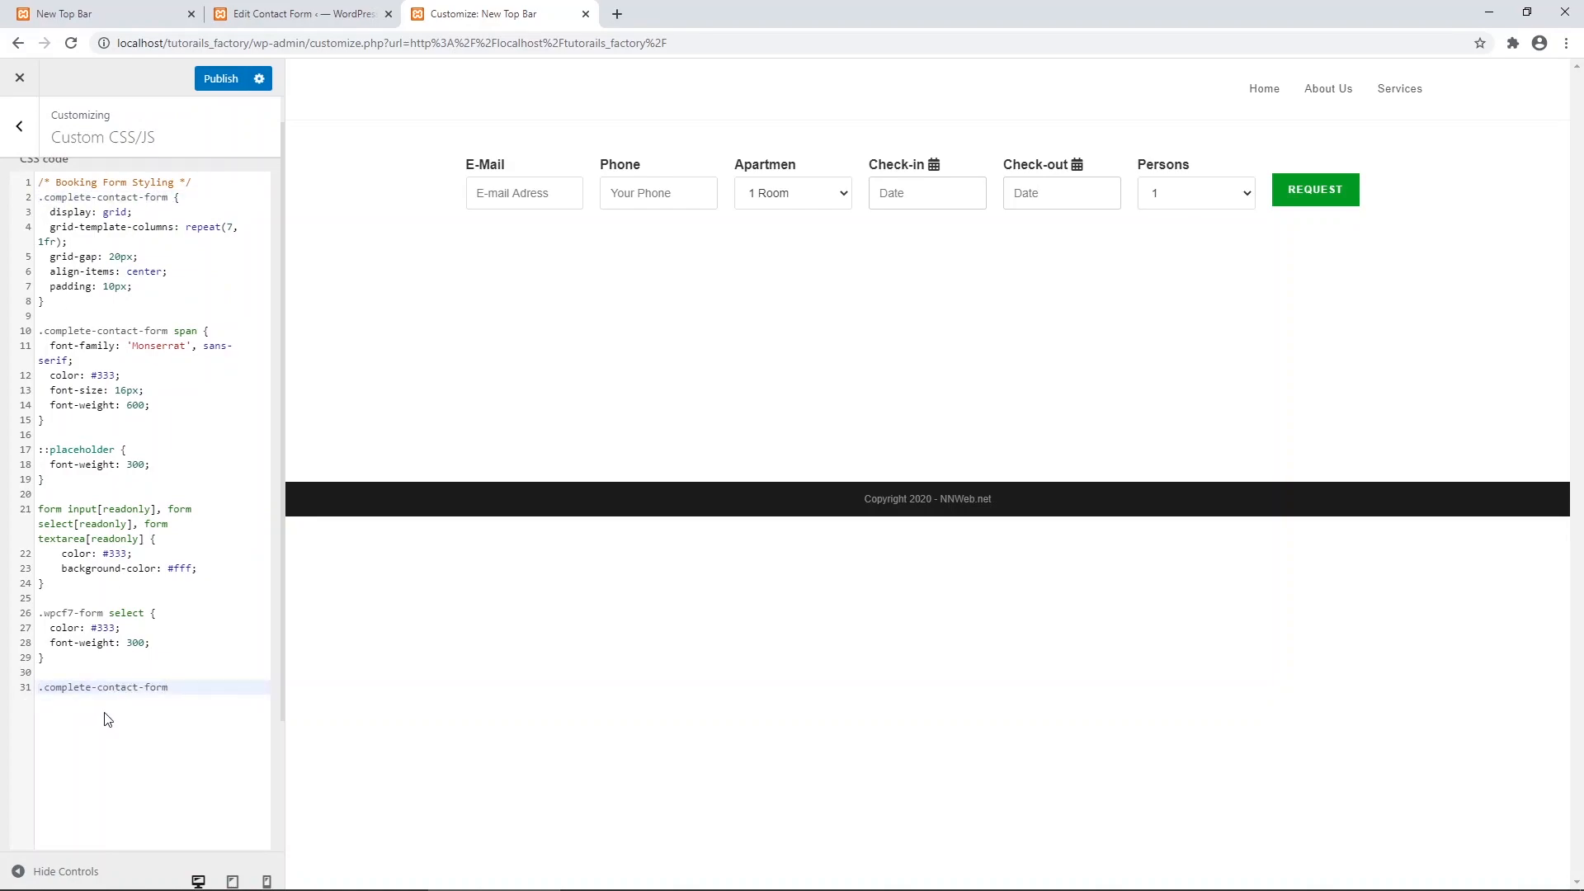
# Complete the new selector as .complete-contact-form > i and open its declaration block.
pyautogui.write('> div')
pyautogui.press('BackSpace')
pyautogui.press('BackSpace')
pyautogui.press('BackSpace')
pyautogui.write('i {')
pyautogui.press('Return')
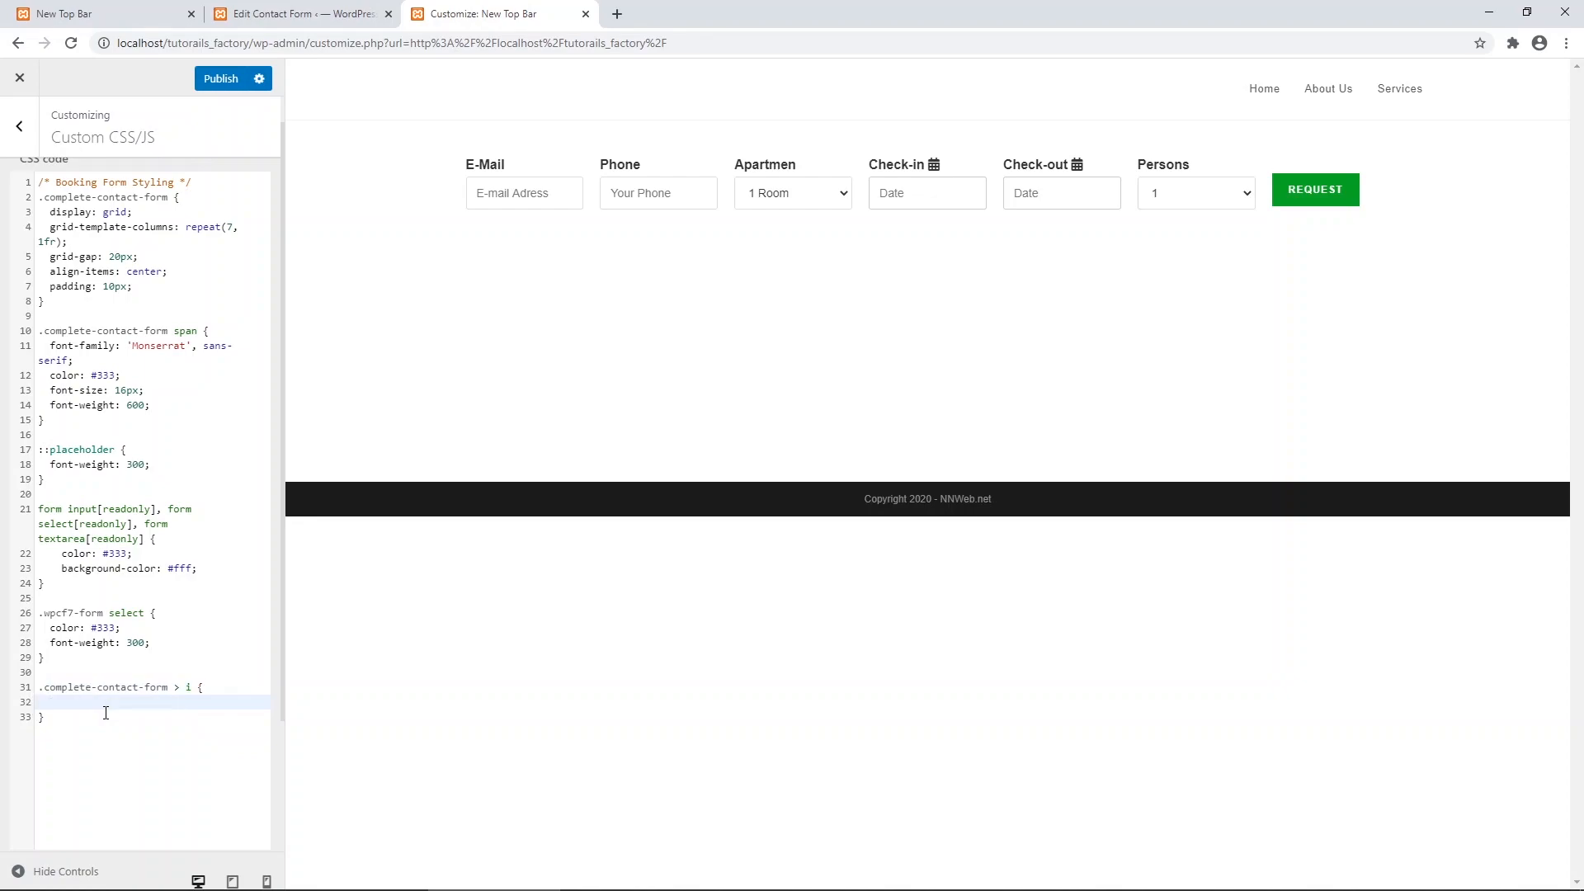
# Add margin-left: 10px to the icon rule.
pyautogui.write('mar')
pyautogui.press('Down')
pyautogui.press('Down')
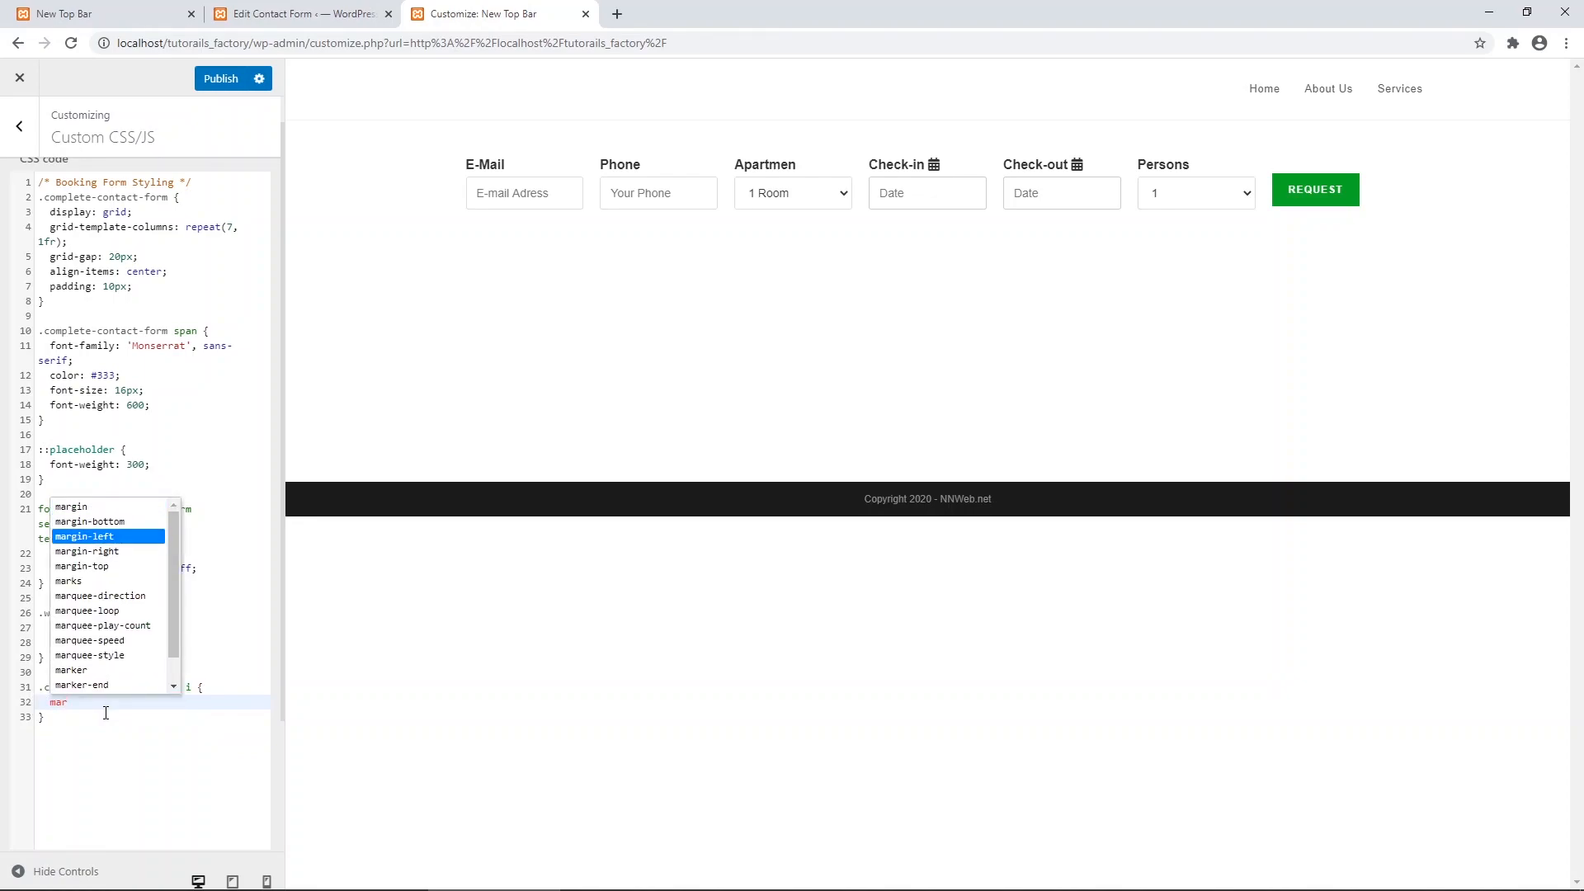
pyautogui.press('Return')
pyautogui.write(': 10px;')
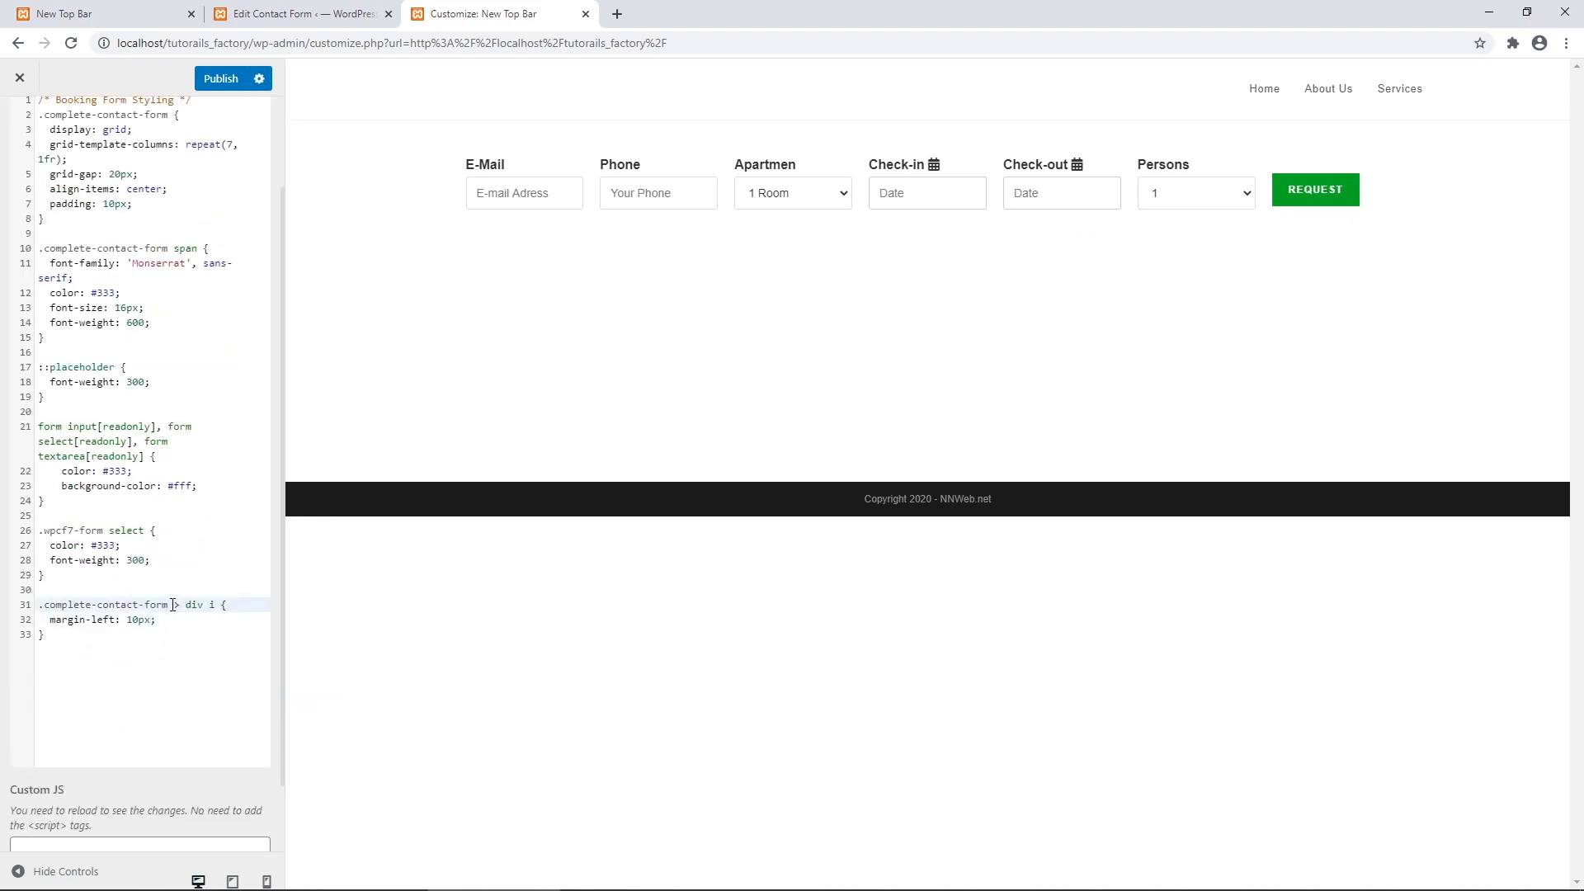
# Simplify the icon rule's selector to .complete-contact-form i and publish the changes.
pyautogui.moveTo(174, 606); pyautogui.dragTo(205, 606)
pyautogui.press('BackSpace')
pyautogui.press('BackSpace')
pyautogui.scroll(-1, 208, 606)
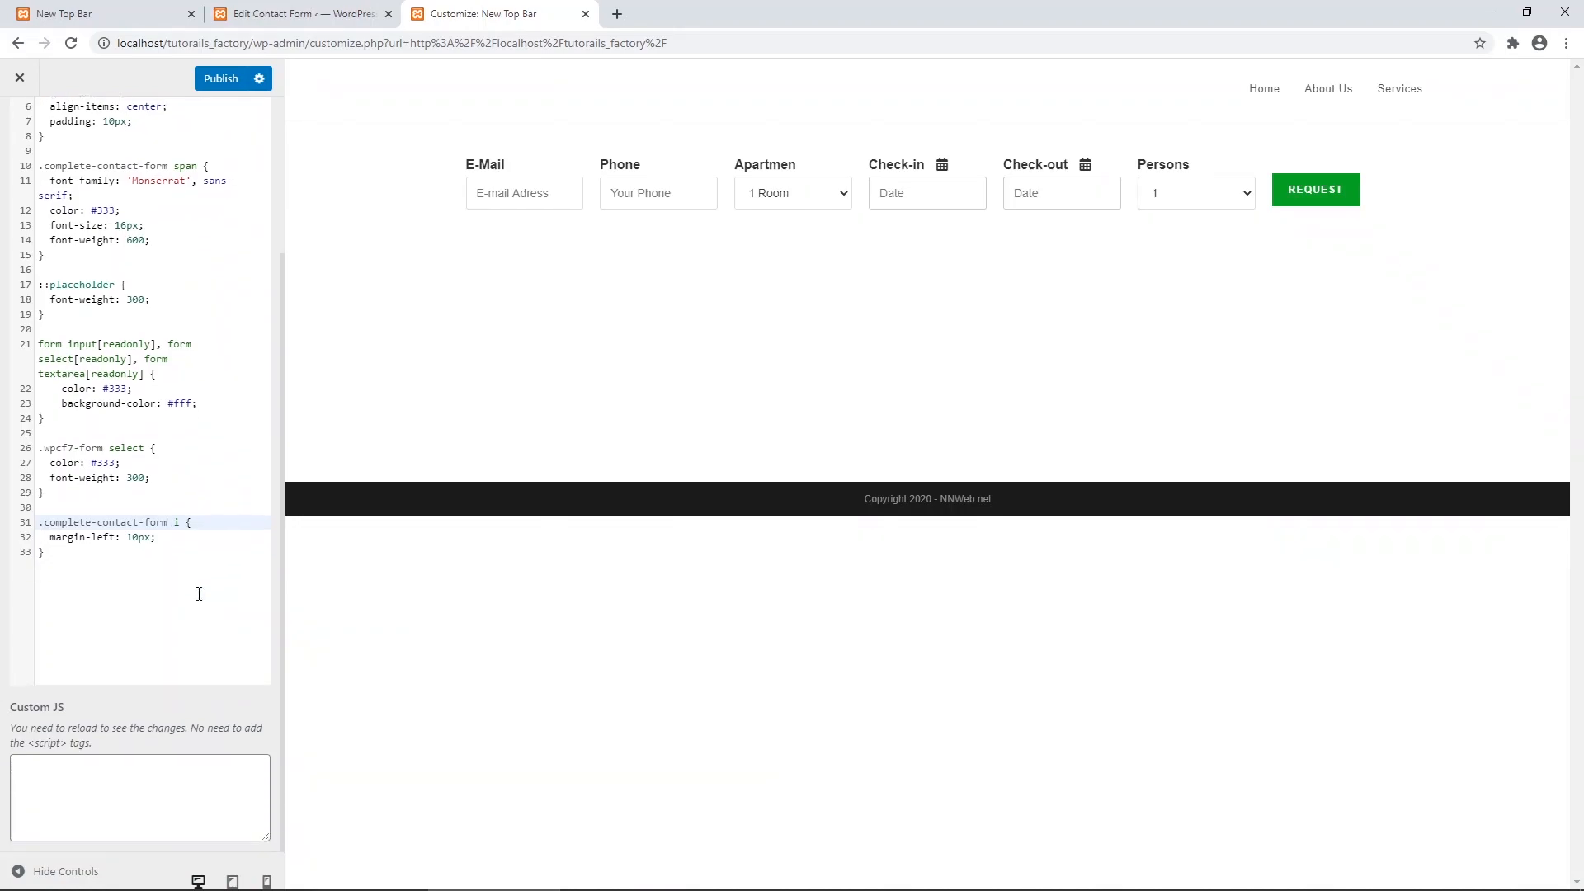
pyautogui.click(127, 572)
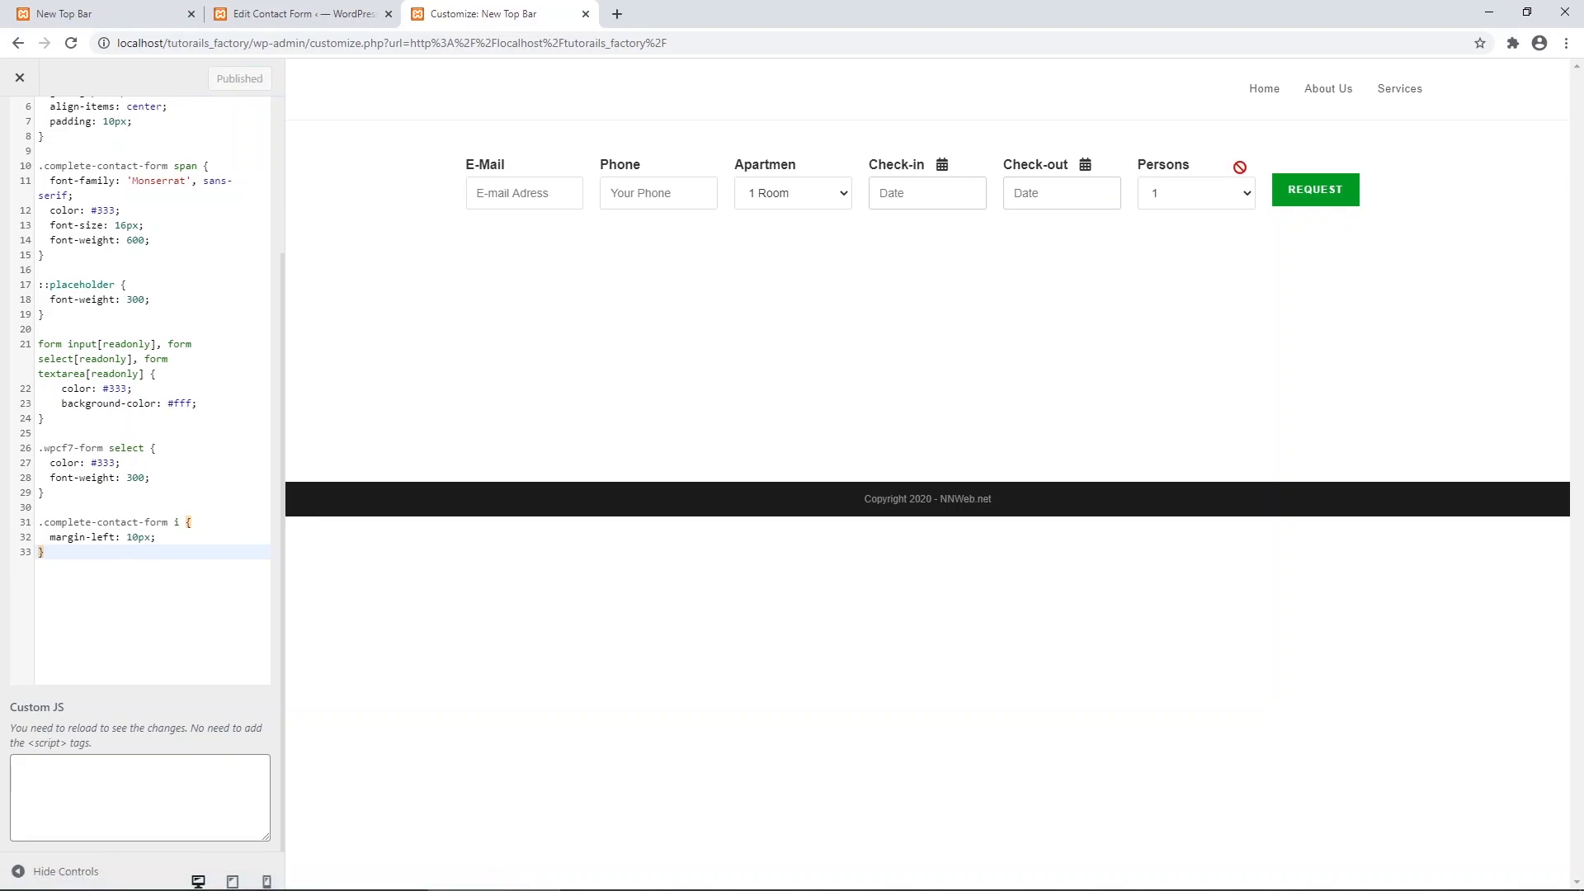
# In the Booking Form template, copy the calendar icon tag from the Check-out label into the Persons label.
pyautogui.click(252, 20)
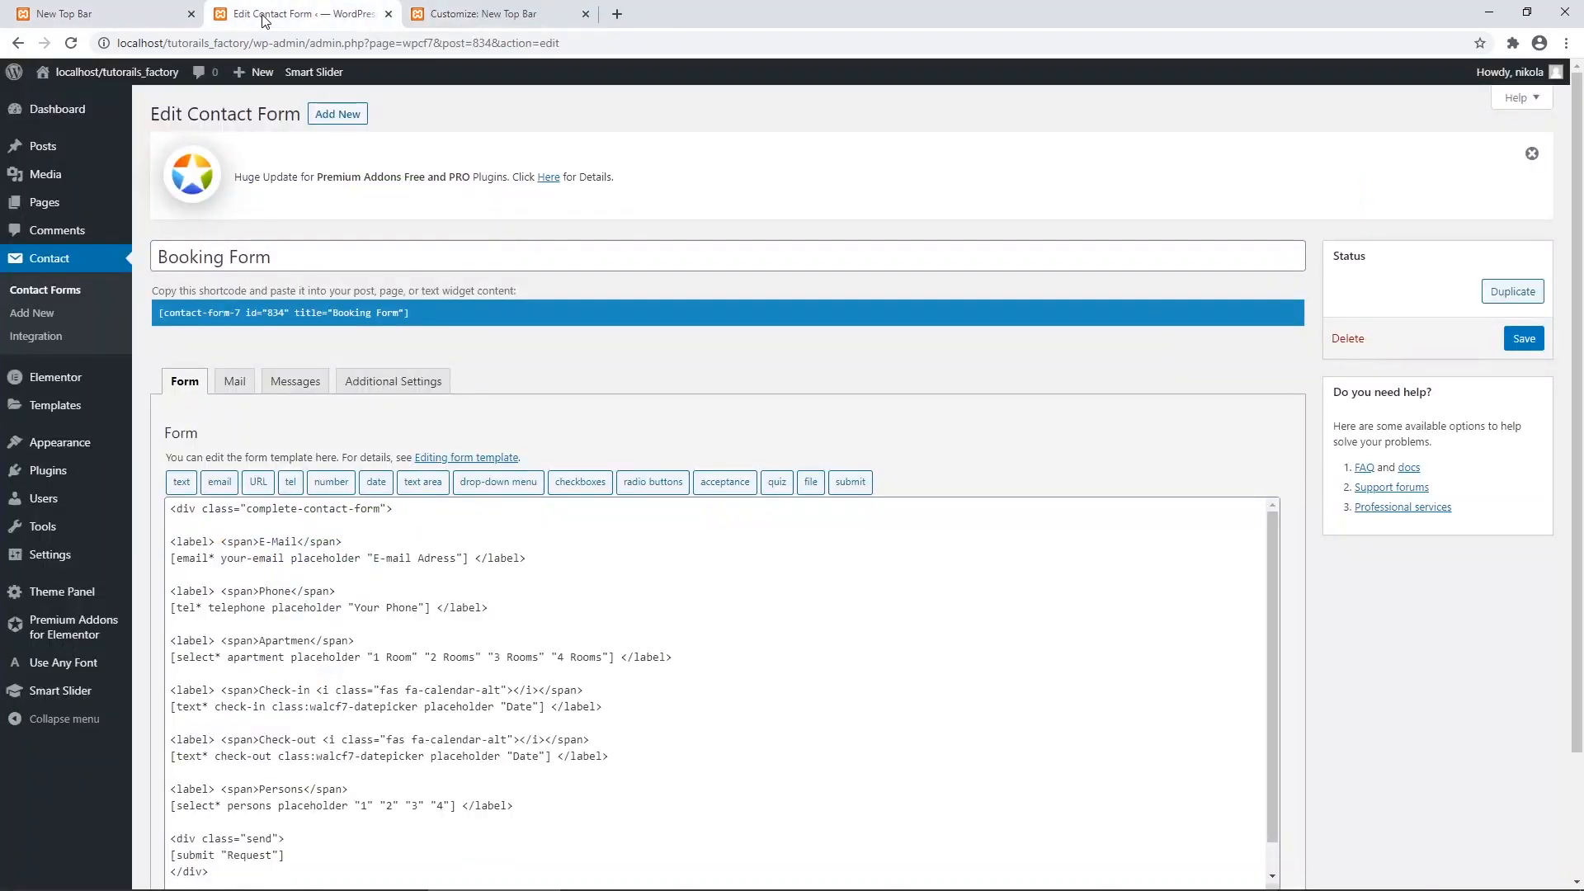
pyautogui.scroll(-1, 445, 537)
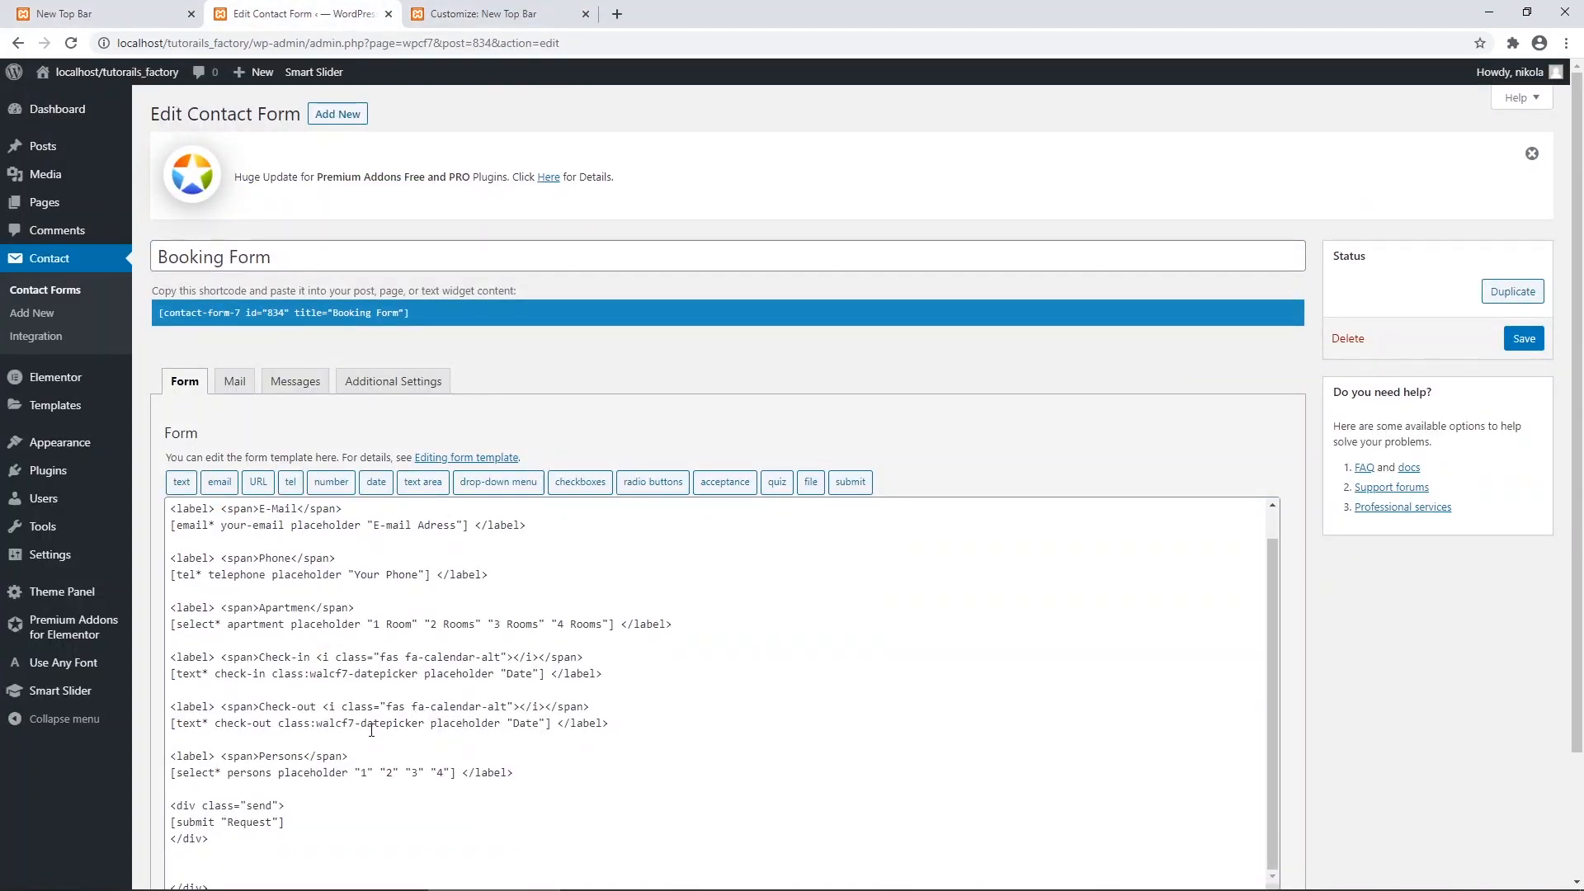
pyautogui.moveTo(325, 708); pyautogui.dragTo(547, 708)
pyautogui.hotkey('ctrl', 'c')
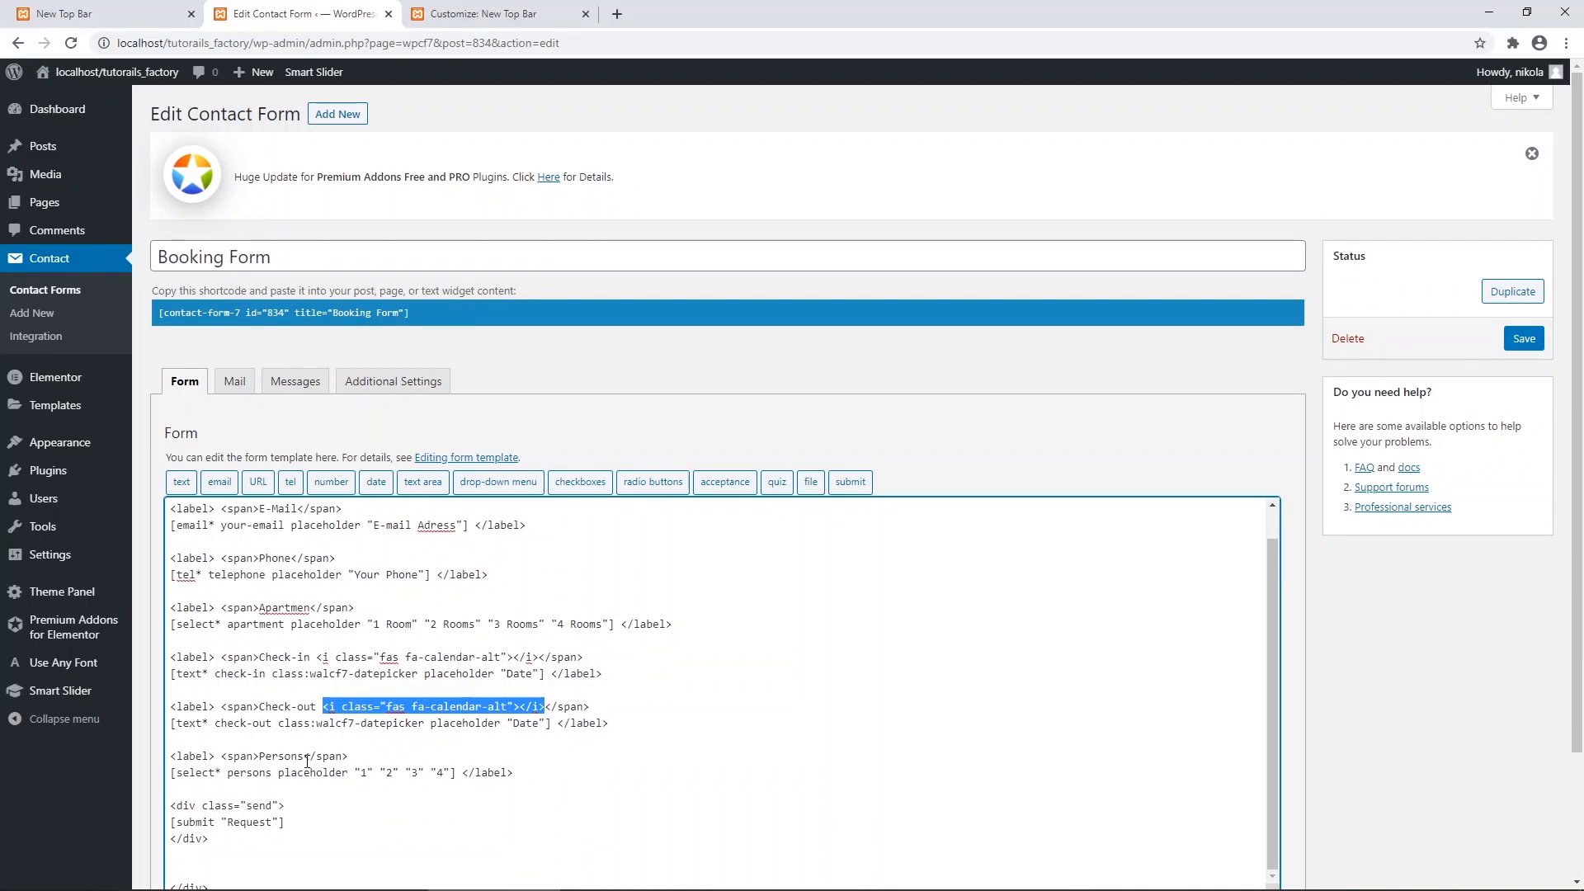
pyautogui.click(307, 759)
pyautogui.hotkey('ctrl', 'v')
# Change the Persons label's icon class to fa-user and save the contact form.
pyautogui.moveTo(418, 756); pyautogui.dragTo(494, 755)
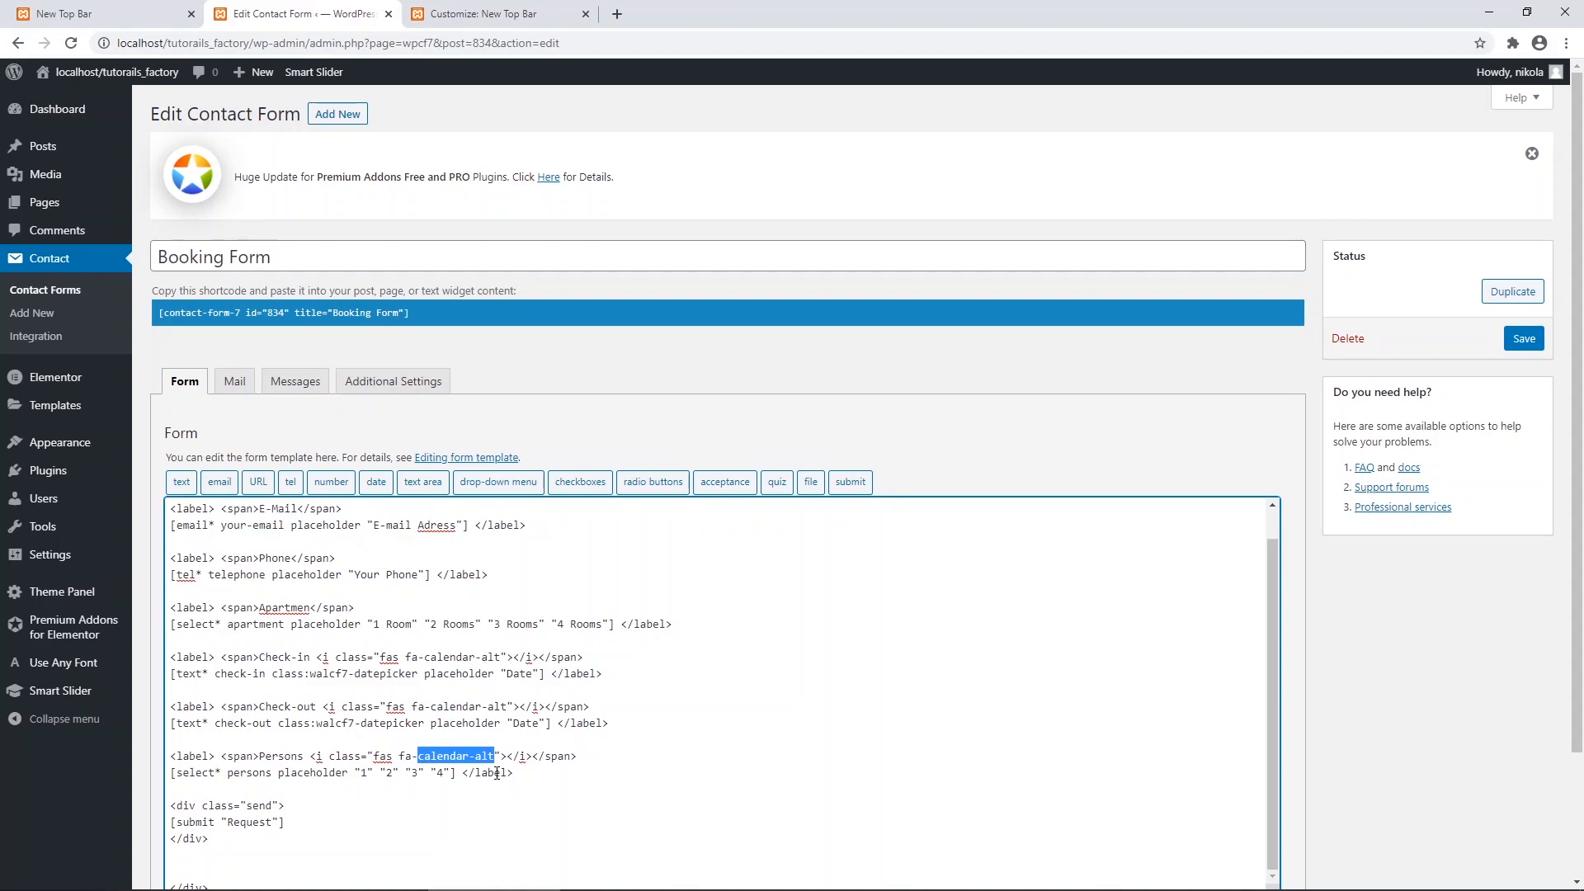
pyautogui.write('user')
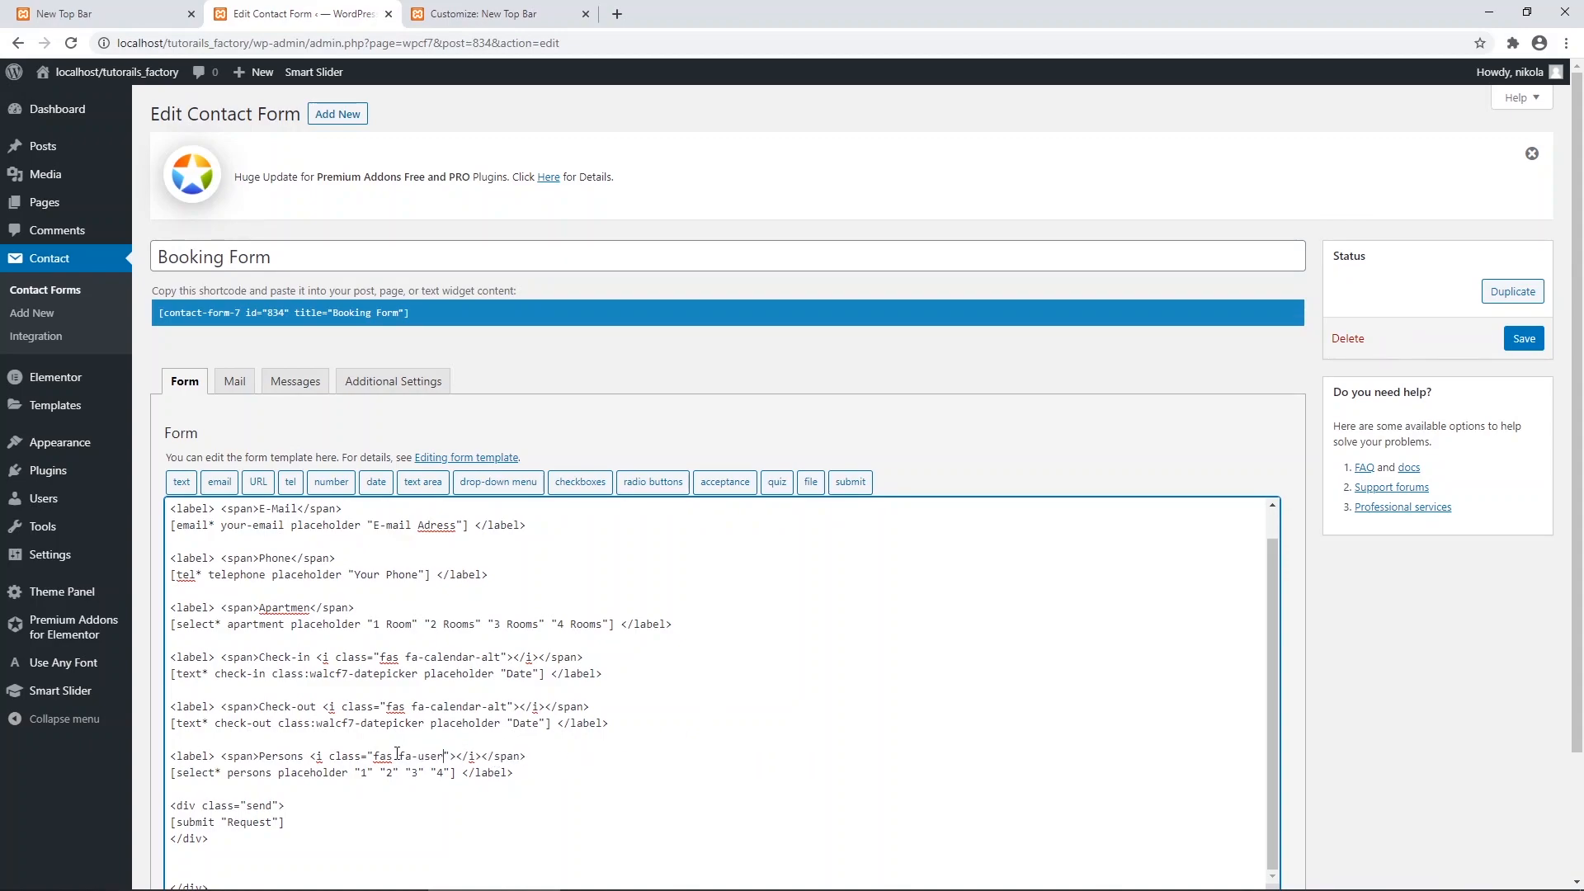
pyautogui.click(1524, 338)
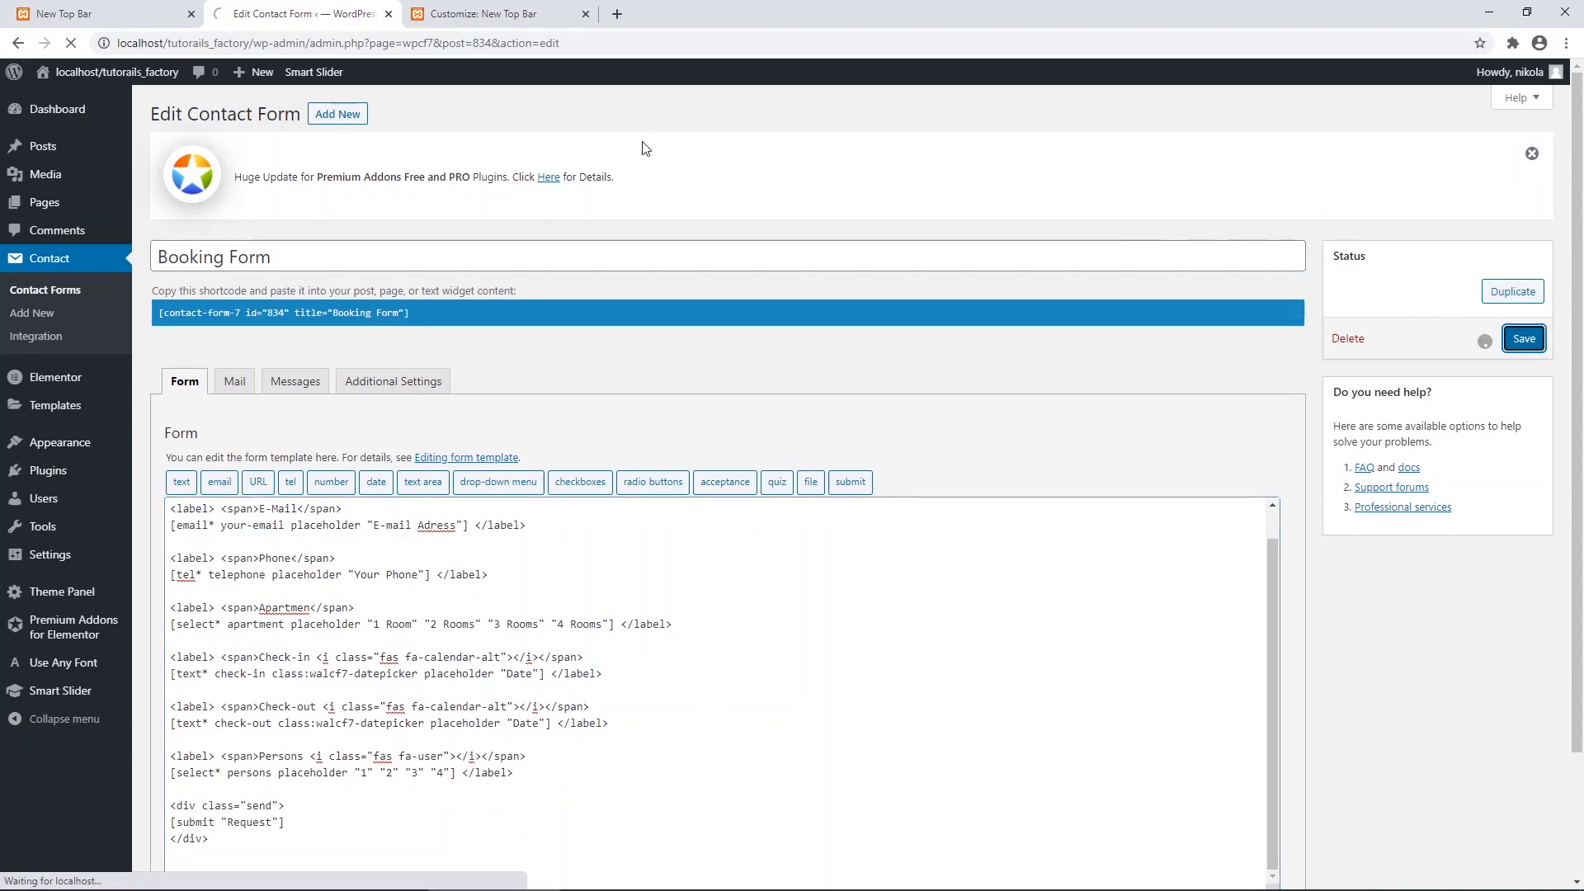
# Reload the customizer to refresh the form preview and reopen the Custom CSS/JS code.
pyautogui.click(474, 20)
pyautogui.click(71, 43)
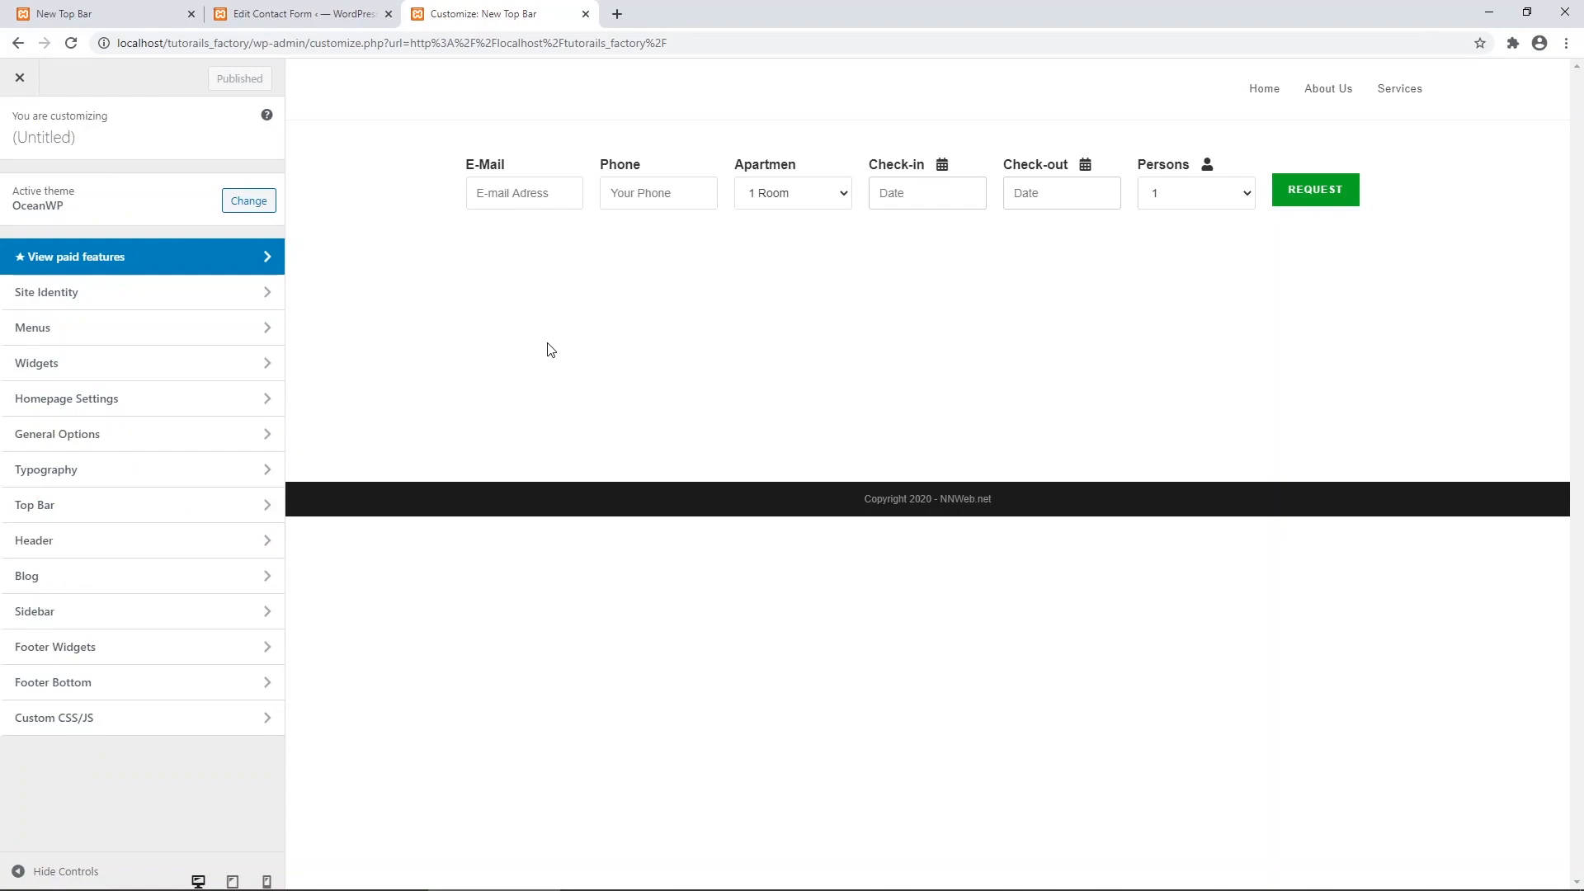
pyautogui.click(223, 726)
pyautogui.click(85, 716)
pyautogui.scroll(-2, 126, 623)
# Paste a .wpcf7-submit rule with border-radius: 5px at the end of the CSS and start another line inside it.
pyautogui.click(90, 584)
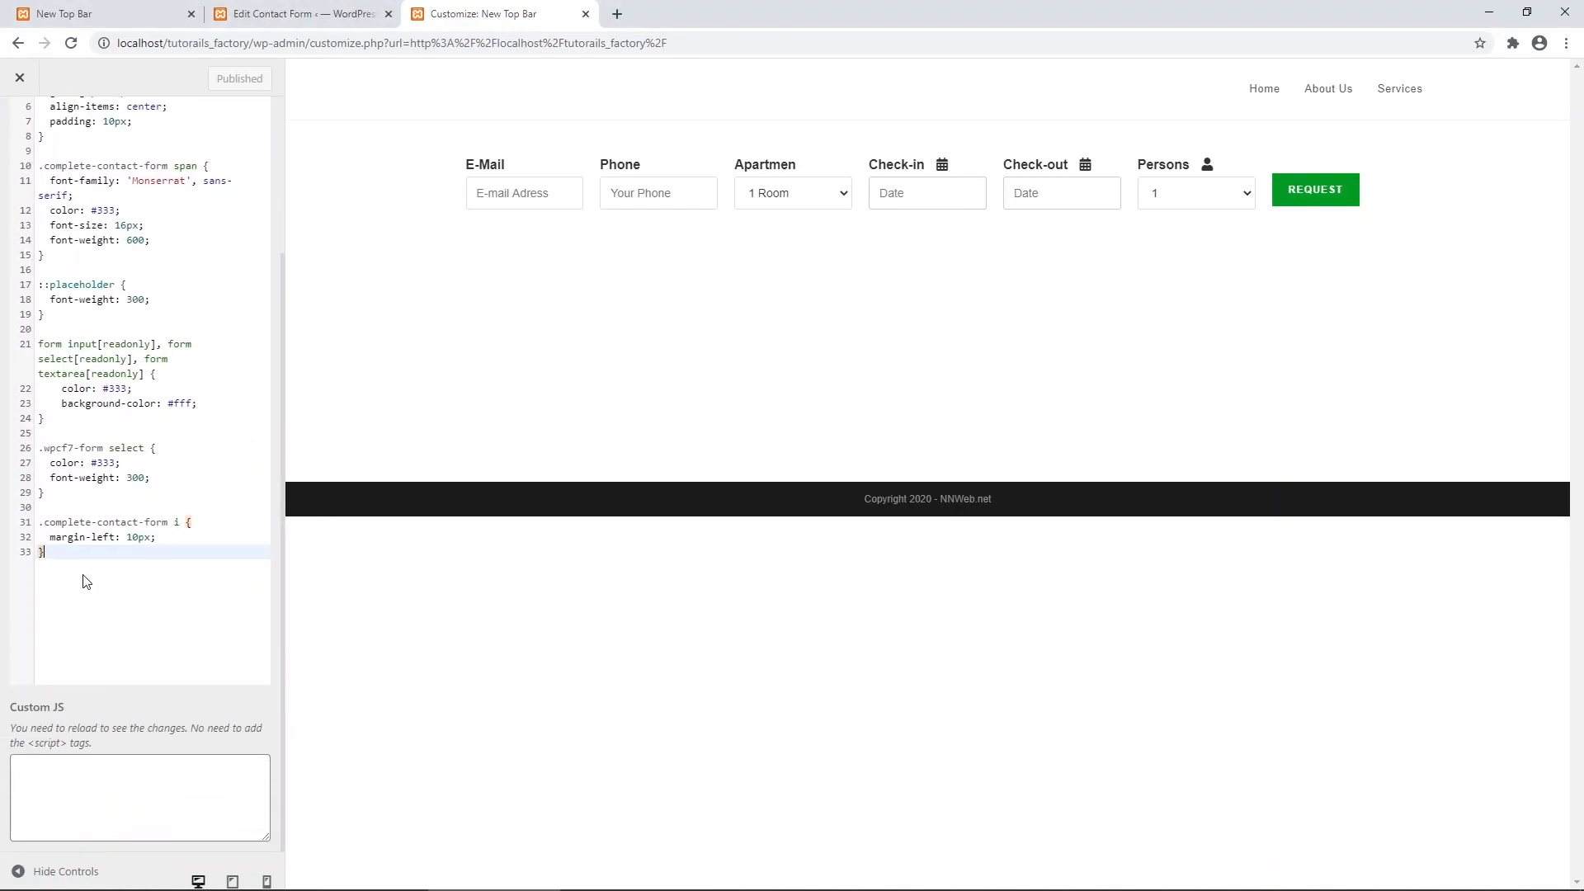
pyautogui.press('Return')
pyautogui.press('Return')
pyautogui.hotkey('ctrl', 'v')
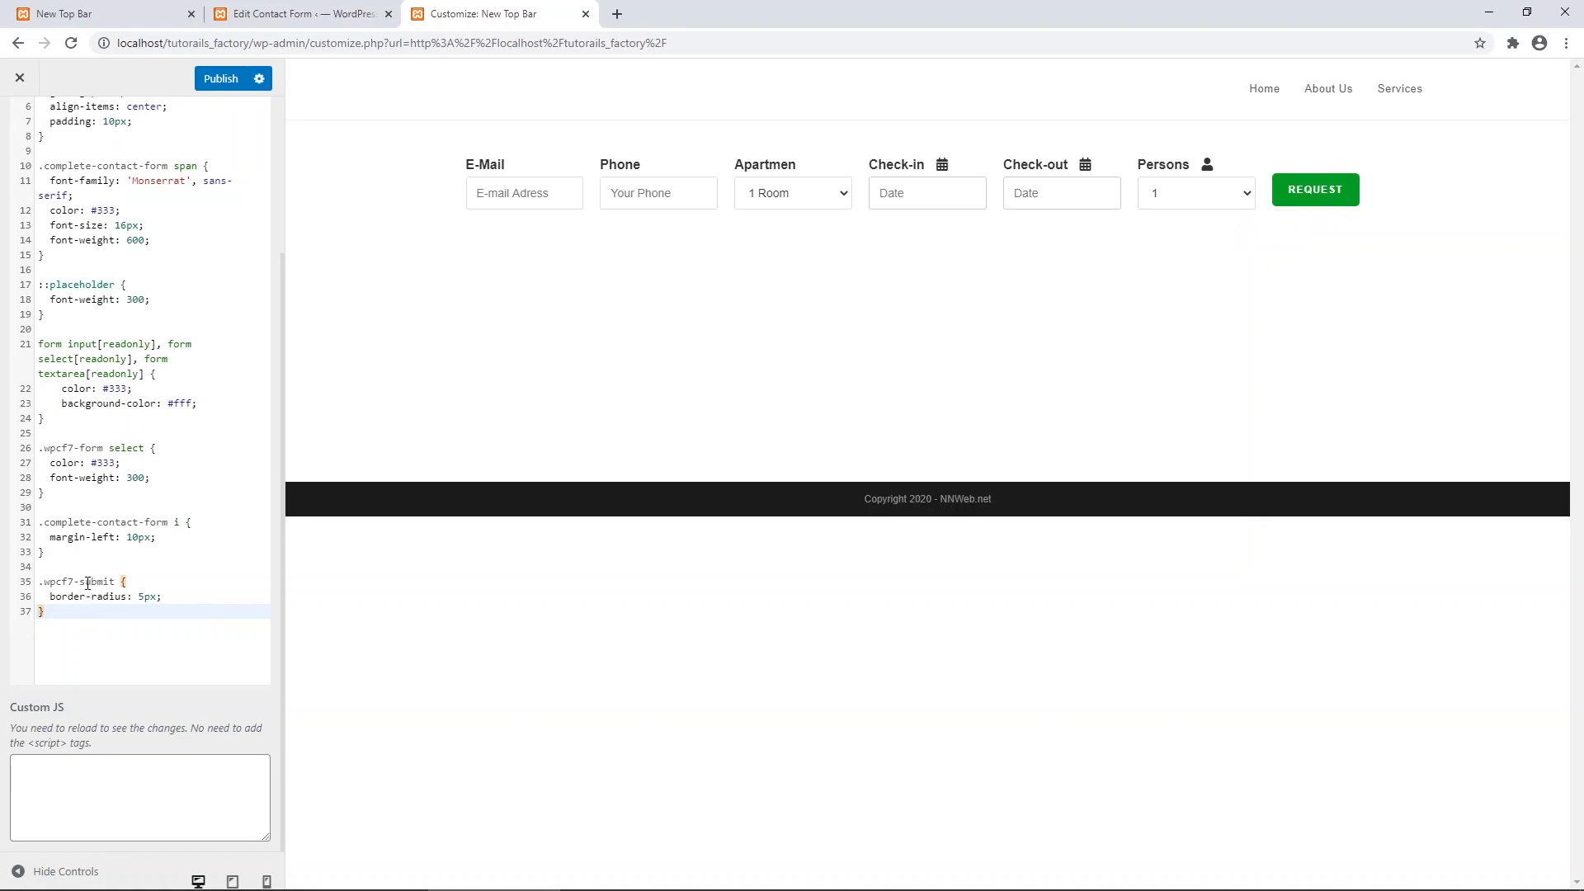
pyautogui.click(179, 598)
pyautogui.press('Return')
pyautogui.write('font-')
pyautogui.press('BackSpace')
pyautogui.press('BackSpace')
pyautogui.press('BackSpace')
pyautogui.press('BackSpace')
pyautogui.press('BackSpace')
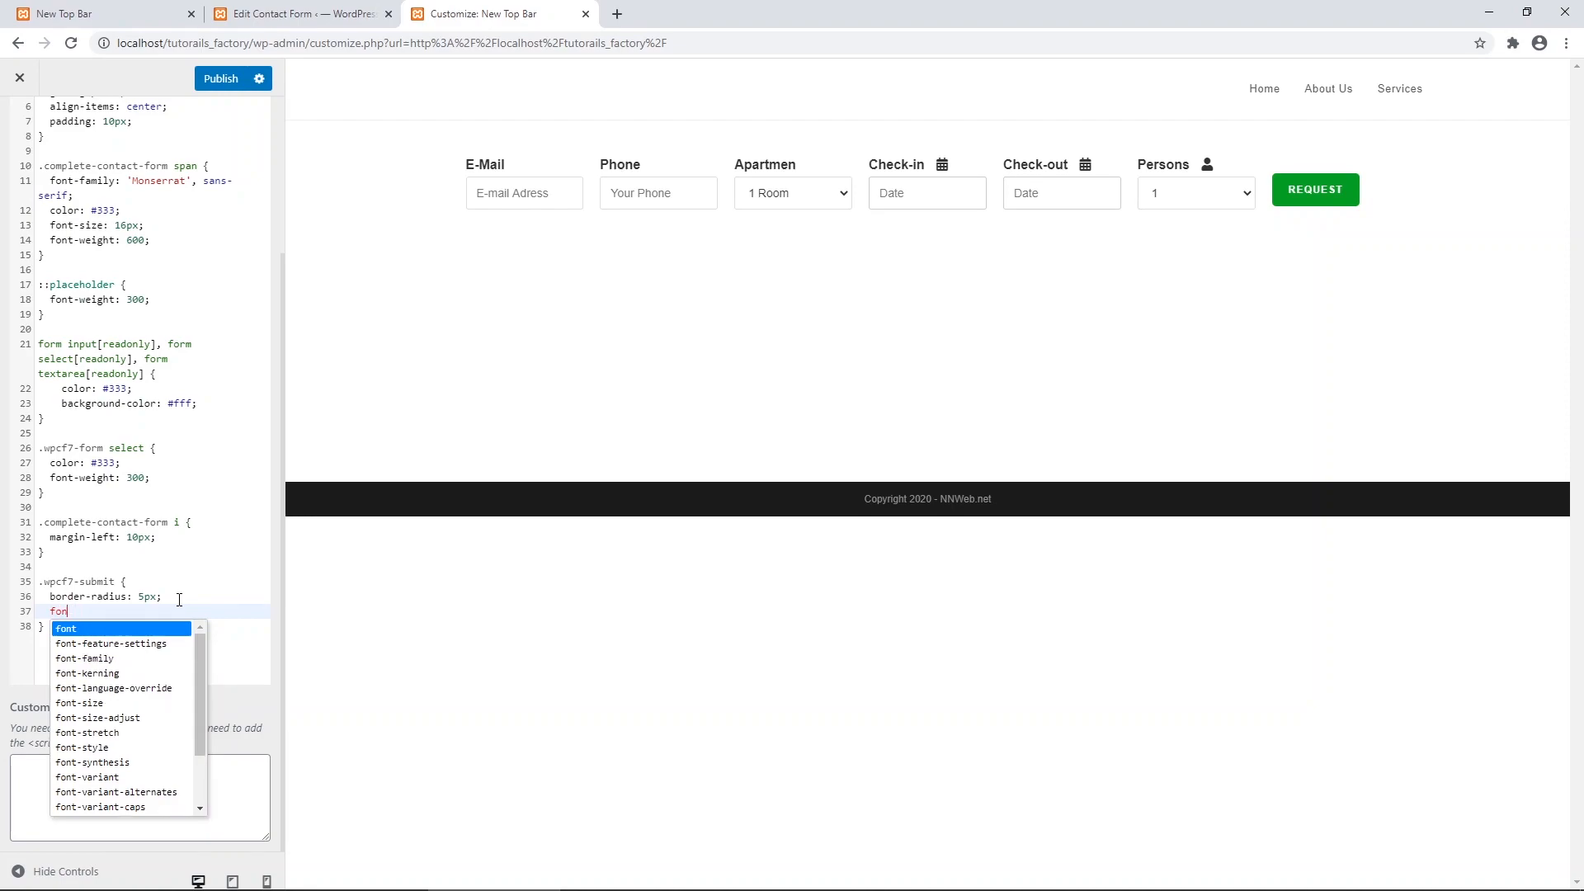
# Insert a background-color property in the .wpcf7-submit rule.
pyautogui.write('bac')
pyautogui.press('Down')
pyautogui.press('Down')
pyautogui.press('Down')
pyautogui.press('Down')
pyautogui.press('Down')
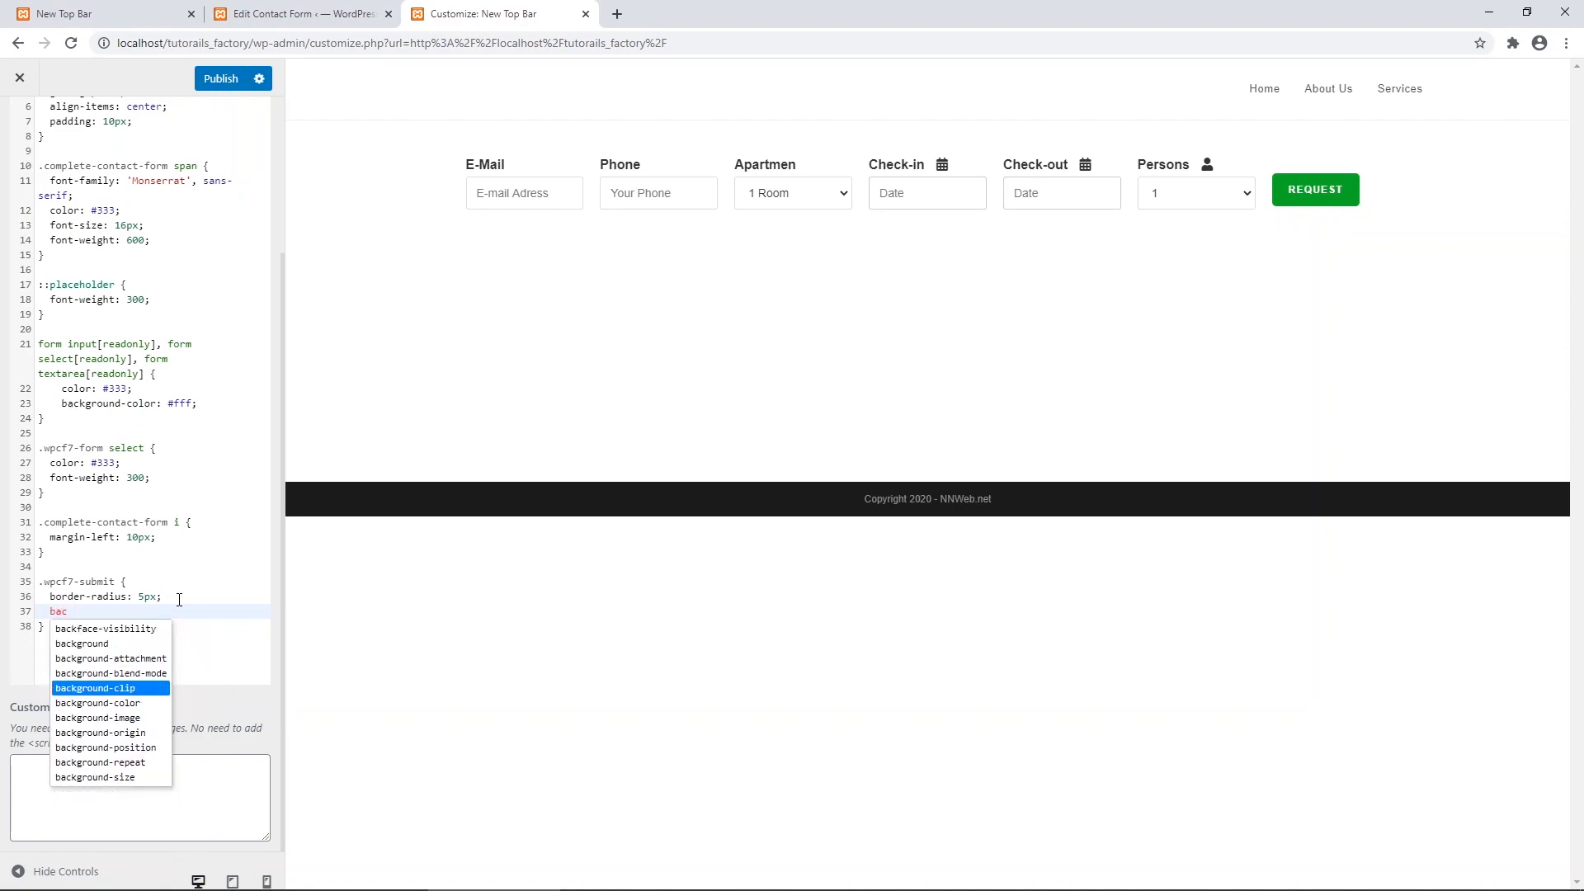
pyautogui.press('Return')
# Set the submit button's background color to #333 !important.
pyautogui.write('#')
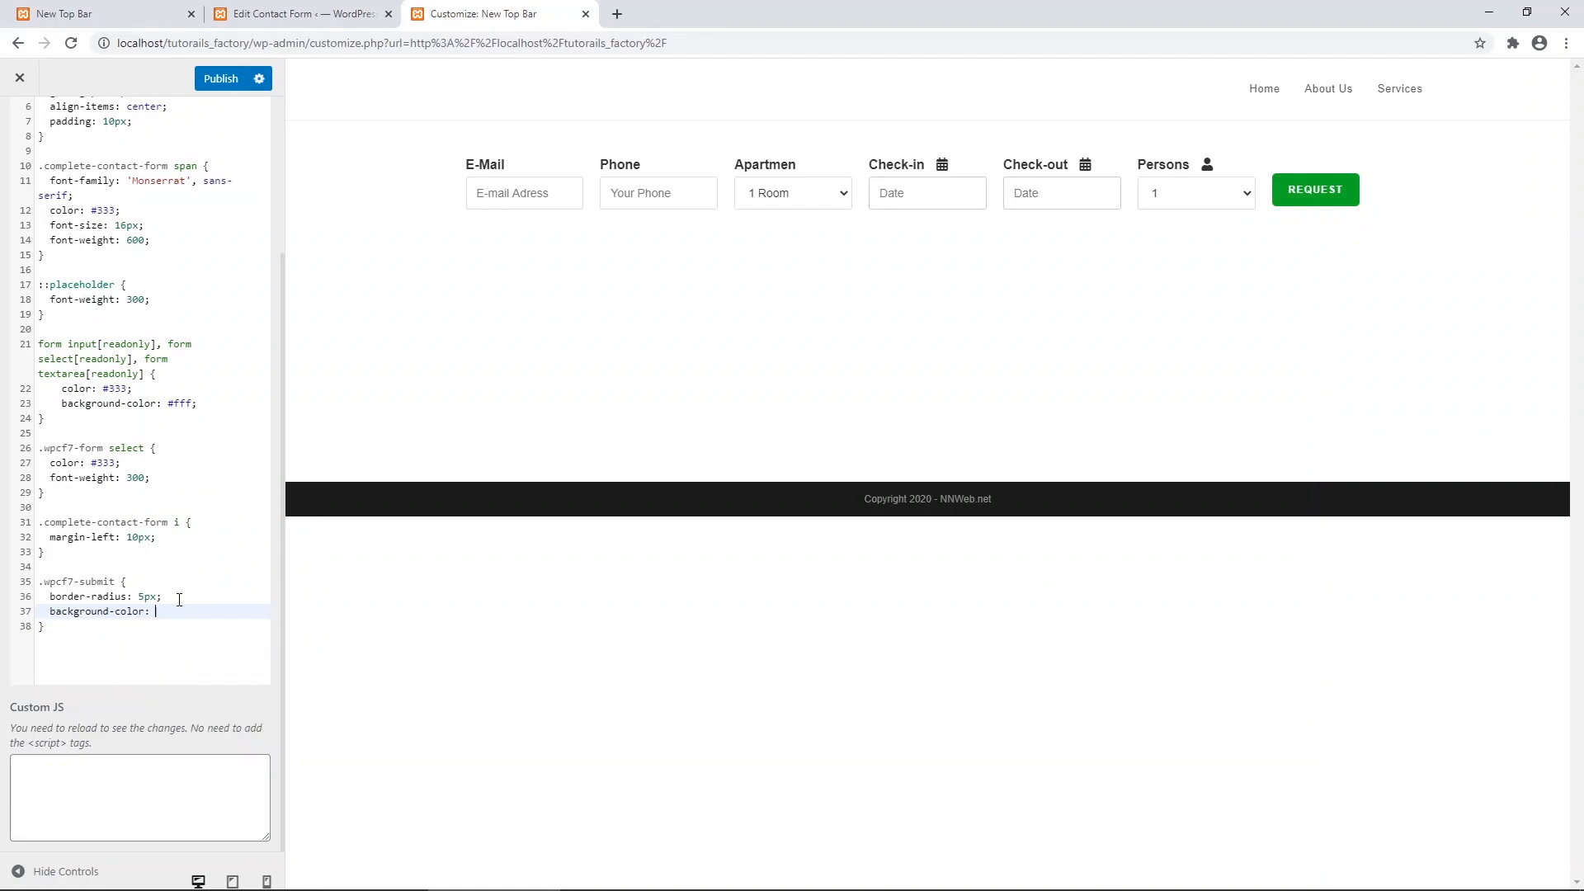
pyautogui.write('000')
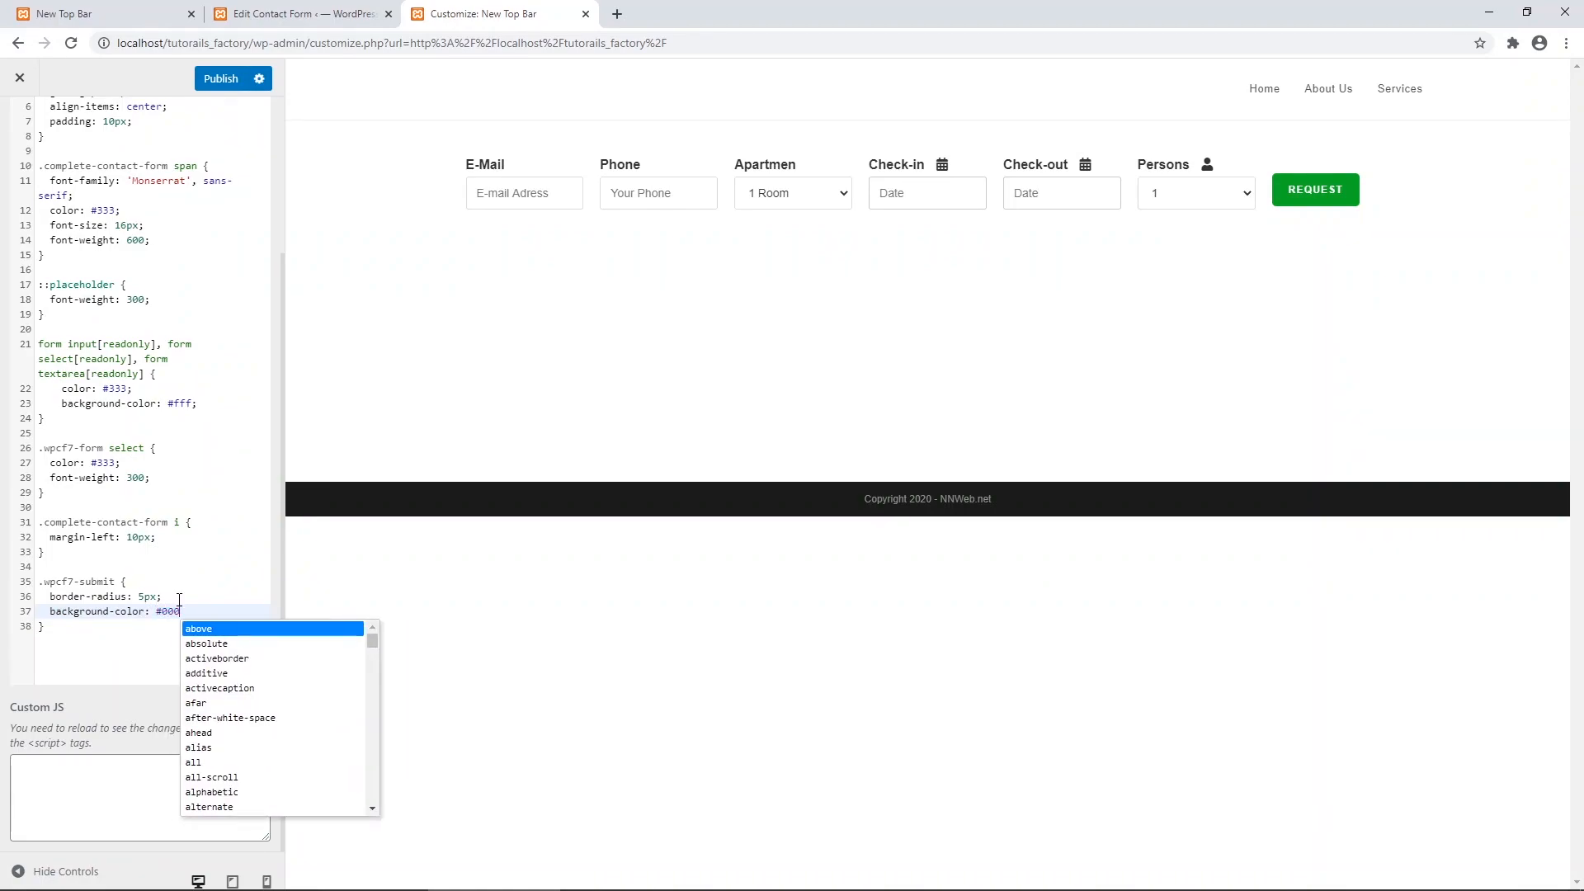
pyautogui.press('BackSpace')
pyautogui.press('BackSpace')
pyautogui.press('BackSpace')
pyautogui.write('333')
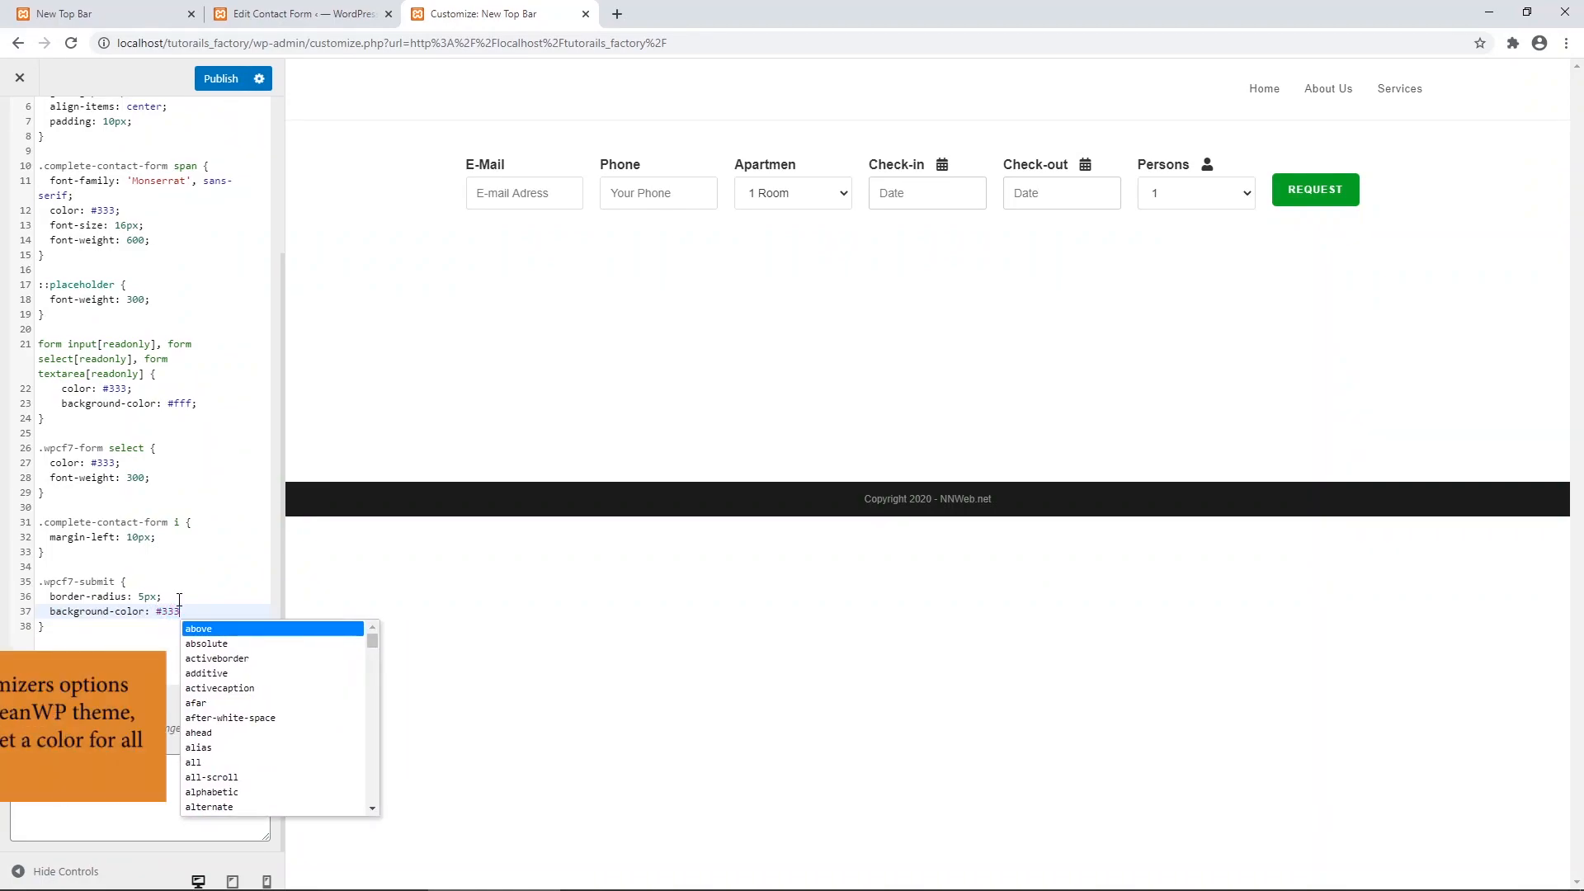
pyautogui.write('; !im')
pyautogui.press('Return')
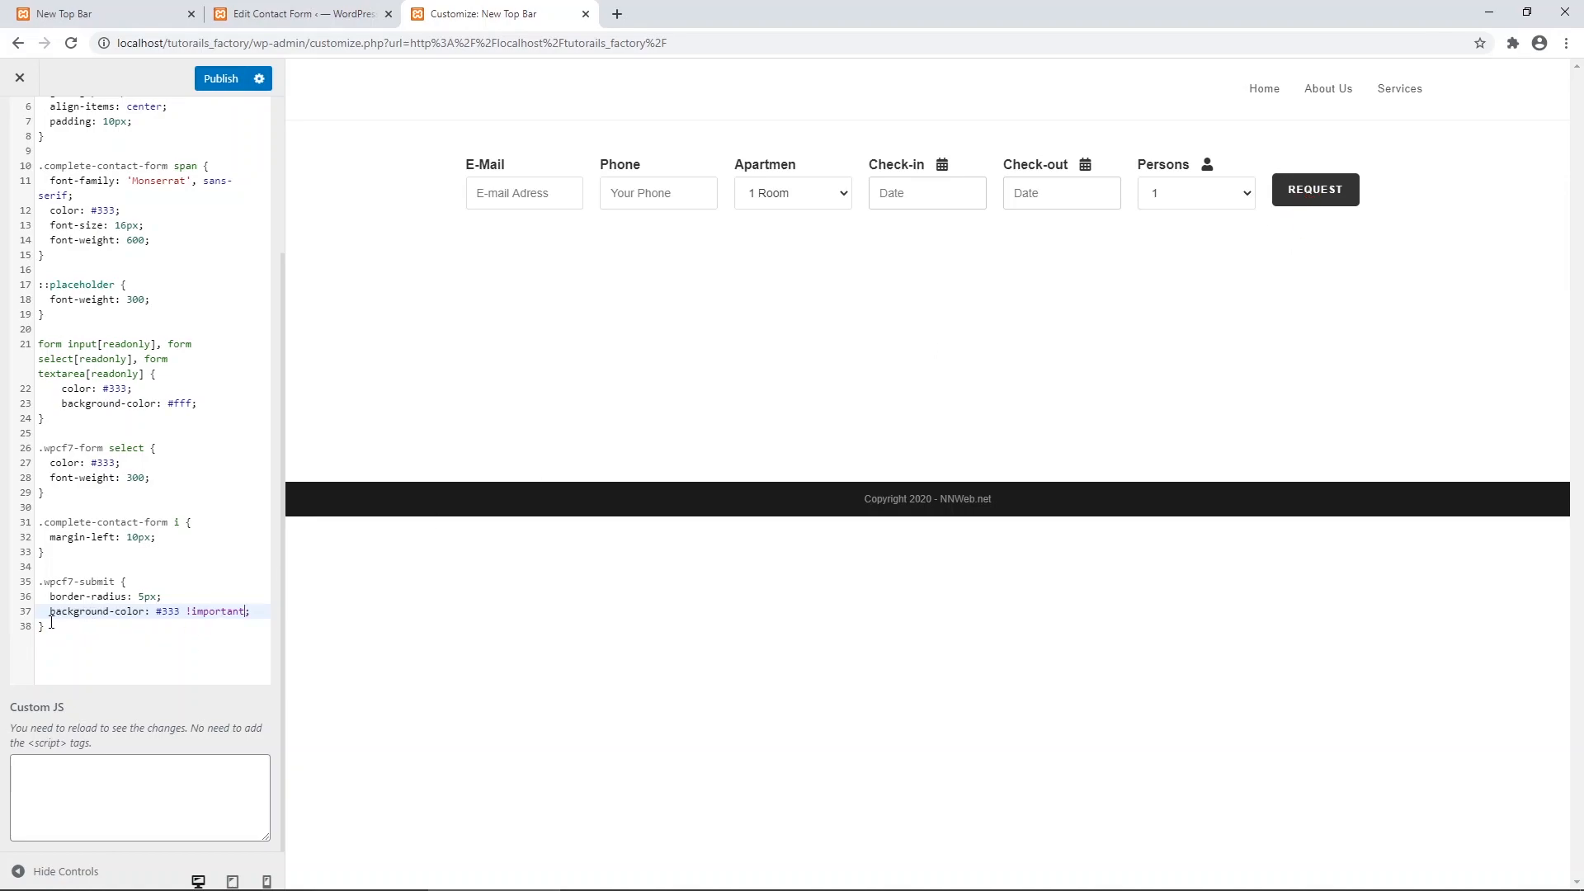
# Duplicate the whole .wpcf7-submit rule below itself at the end of the CSS.
pyautogui.moveTo(52, 624); pyautogui.dragTo(39, 586)
pyautogui.hotkey('ctrl', 'c')
pyautogui.click(76, 651)
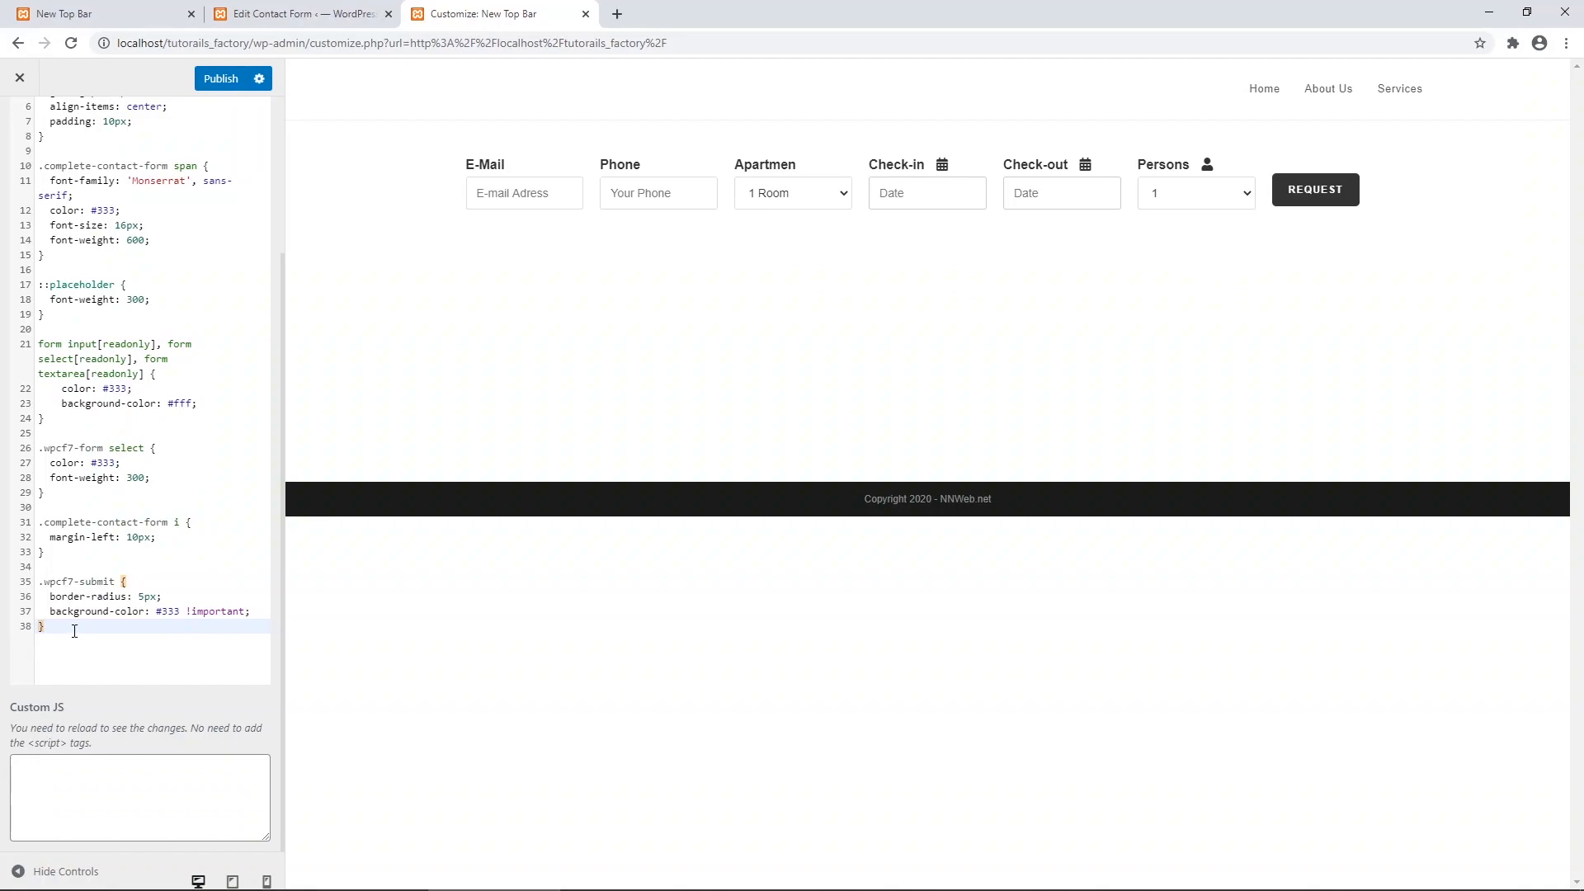
pyautogui.press('Return')
pyautogui.press('Return')
pyautogui.hotkey('ctrl', 'v')
# Remove border-radius from the duplicated rule and change its selector to .wpcf7-submit:hover.
pyautogui.moveTo(163, 645); pyautogui.dragTo(52, 646)
pyautogui.press('BackSpace')
pyautogui.press('BackSpace')
pyautogui.press('BackSpace')
pyautogui.press('BackSpace')
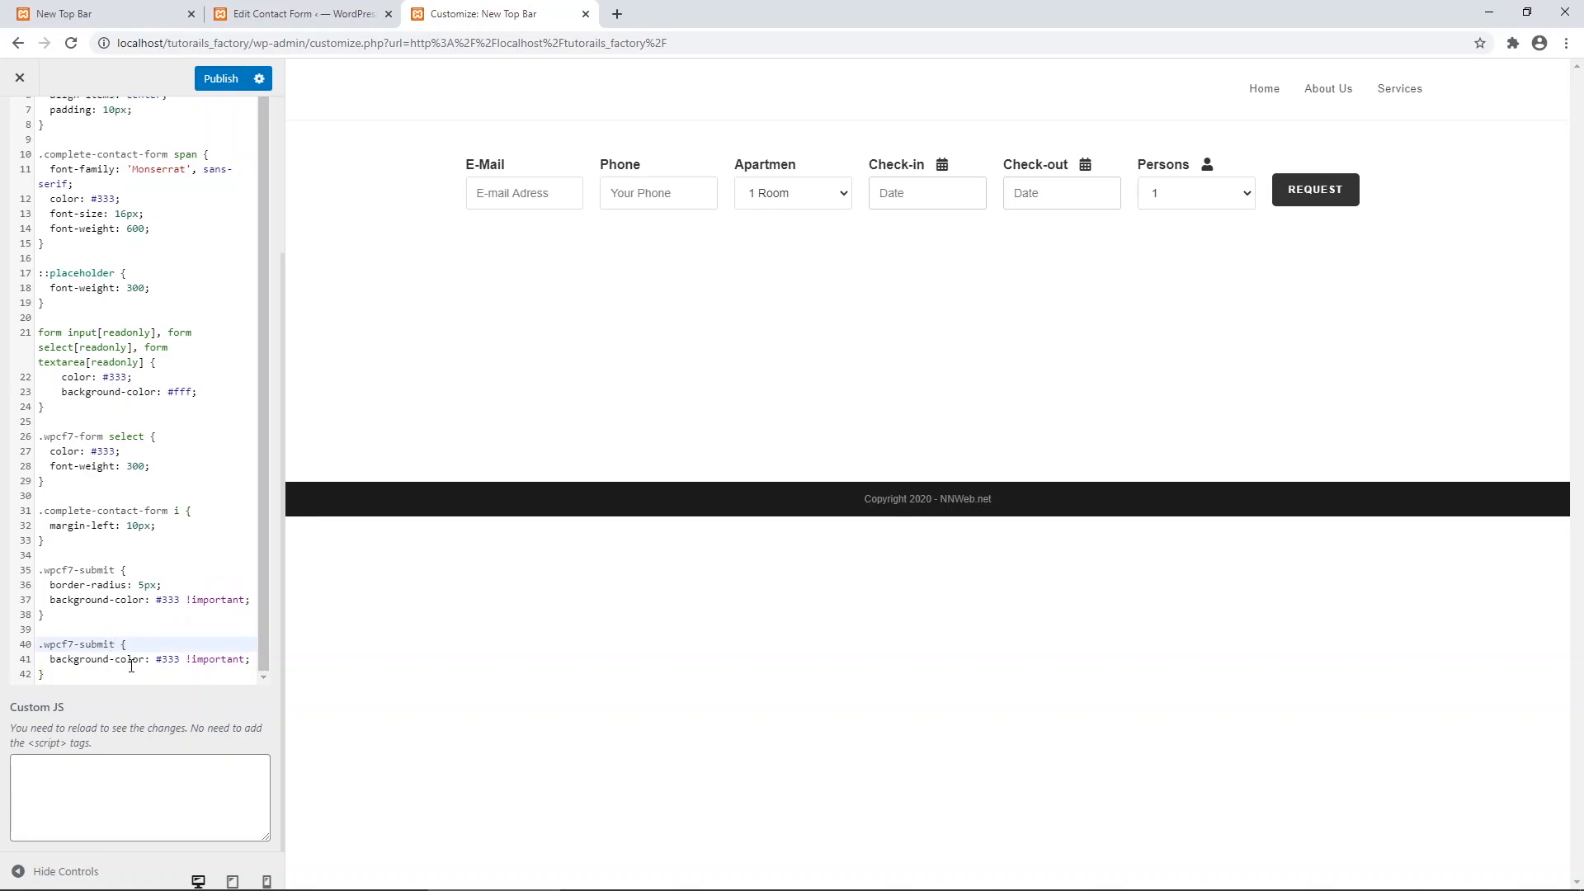
pyautogui.write('hover')
# Replace the hover rule's background color with opacity: .9, keeping !important.
pyautogui.moveTo(50, 660); pyautogui.dragTo(176, 659)
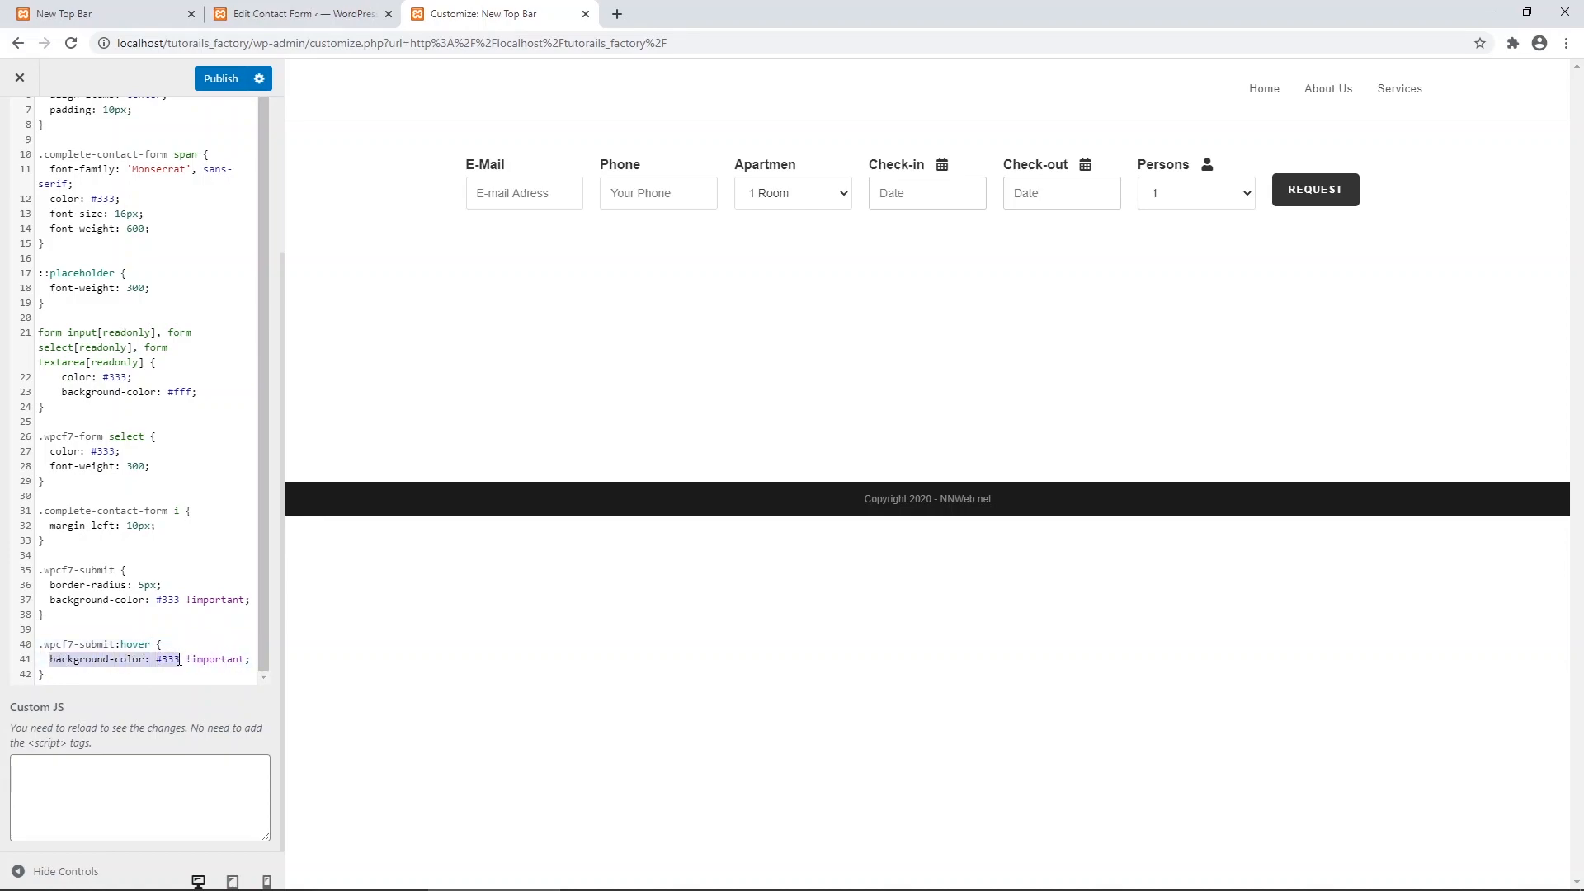
pyautogui.write('opacity')
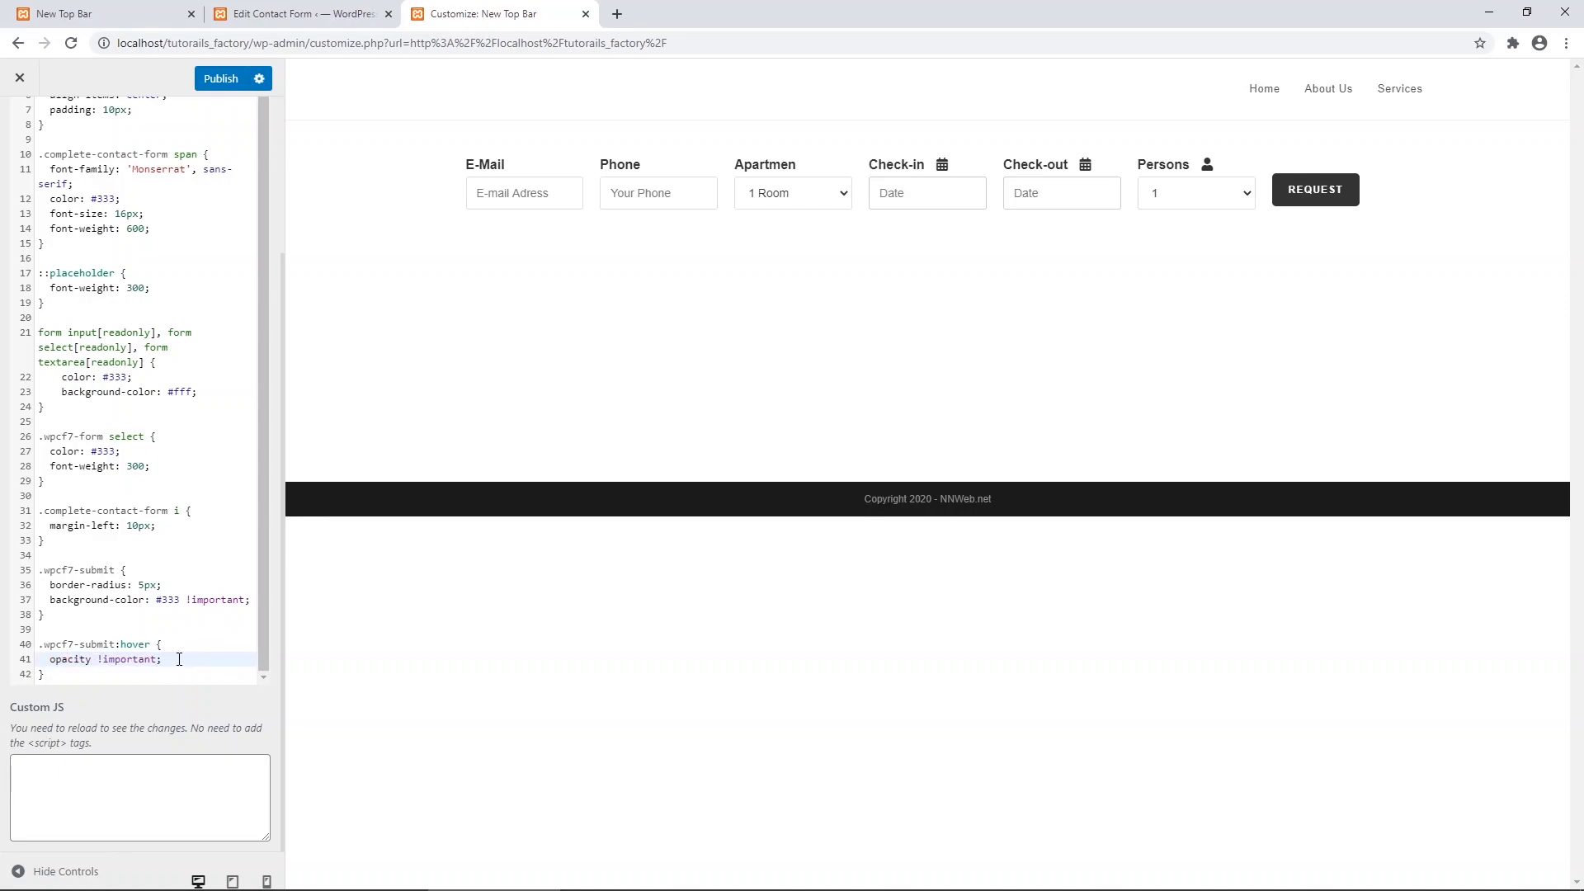
pyautogui.write(': .9')
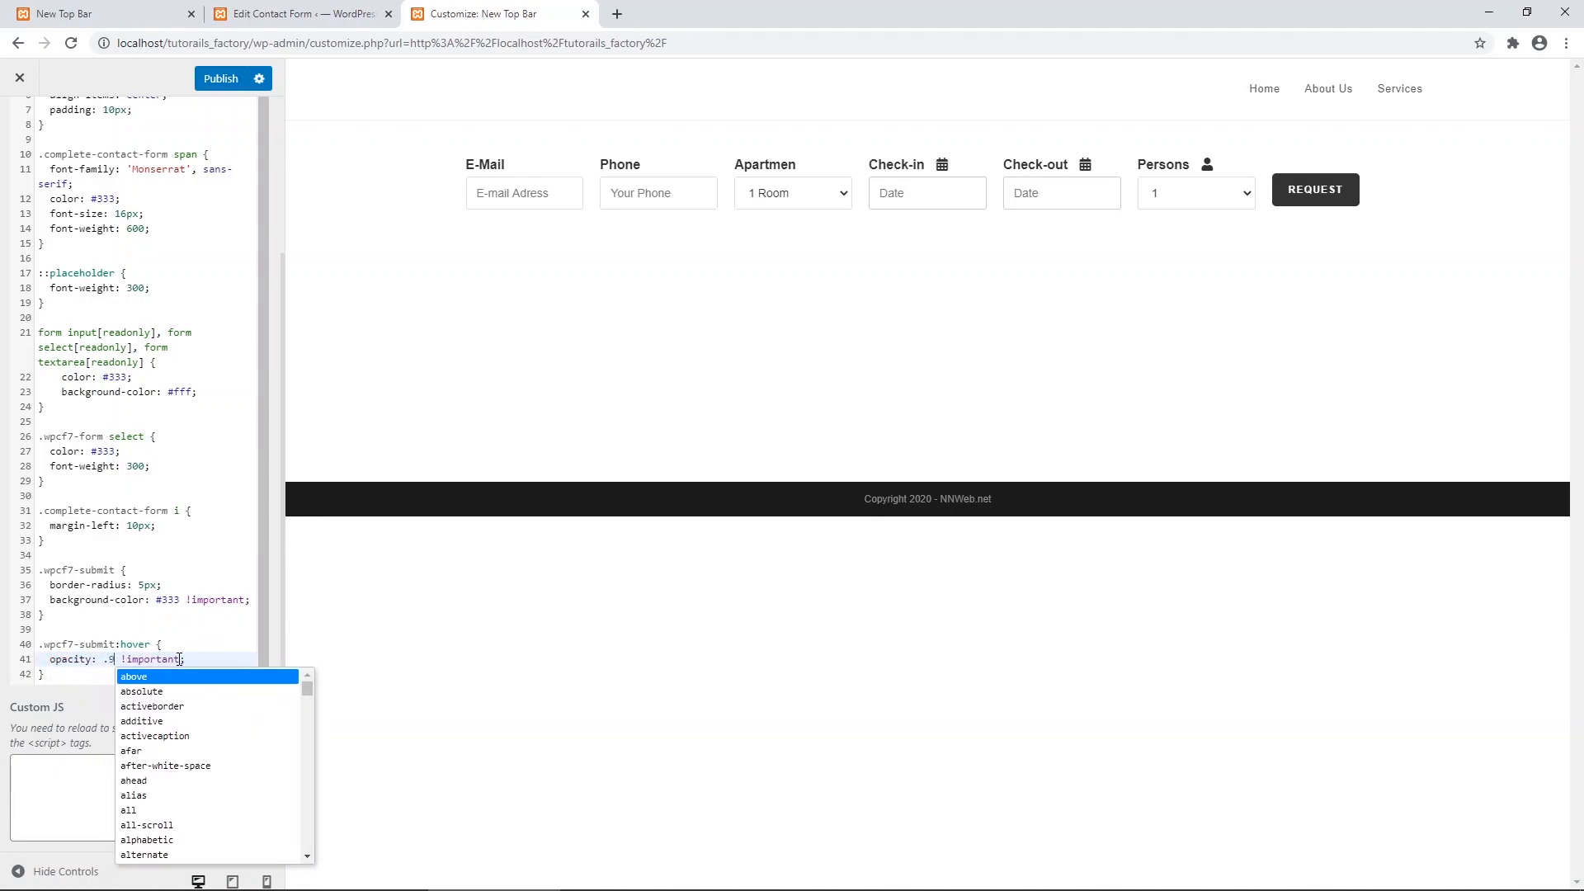
pyautogui.press('Escape')
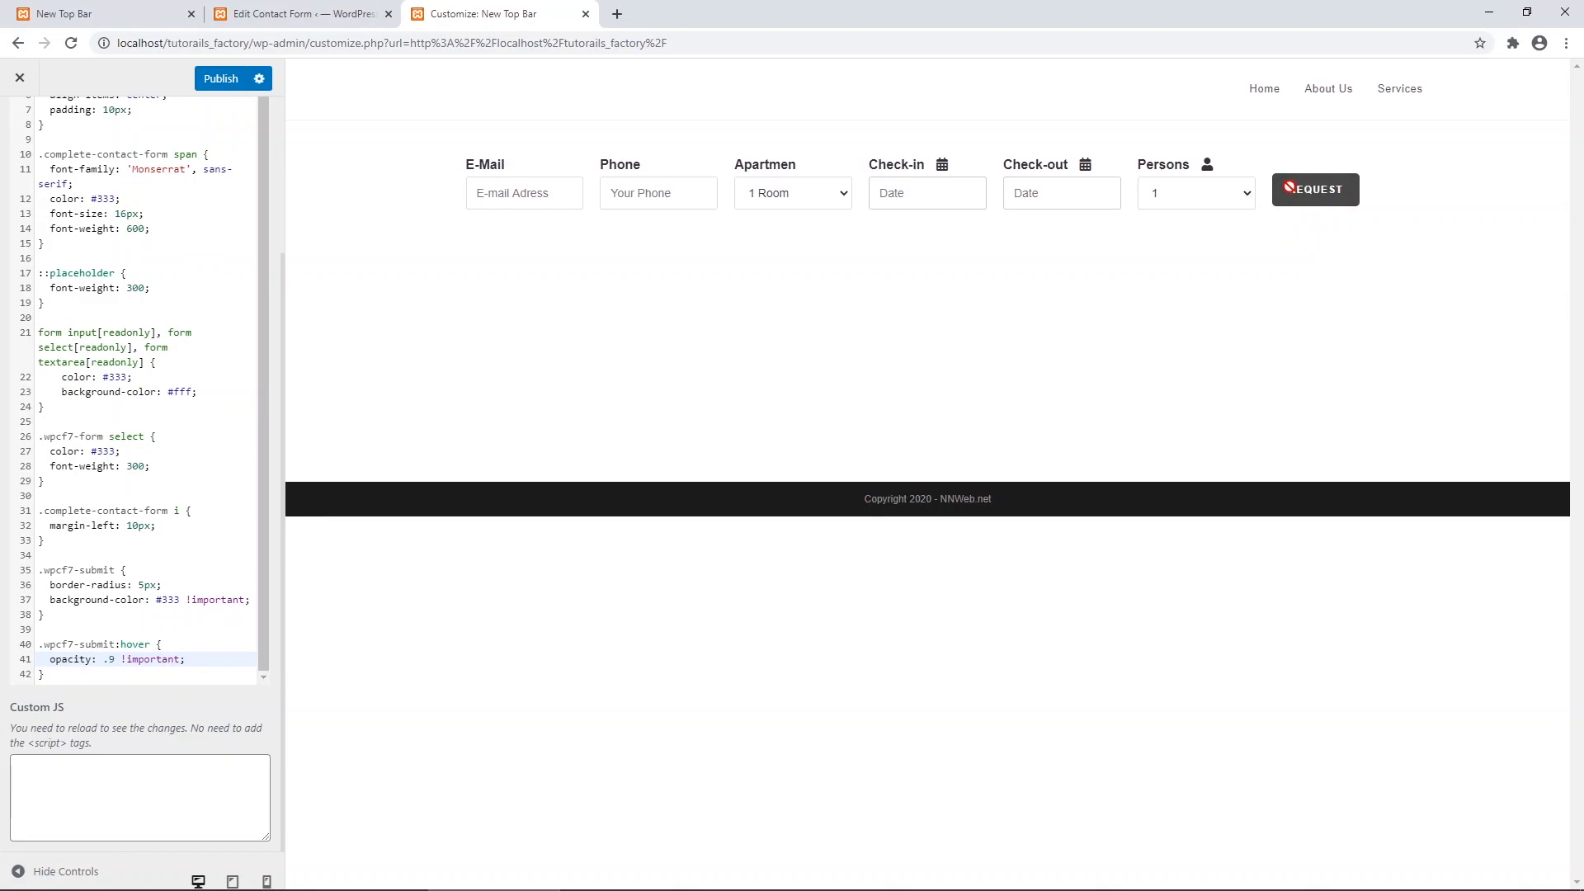
# Start a .send rule at the end of the CSS and check that class name in the contact form template.
pyautogui.click(124, 675)
pyautogui.press('Return')
pyautogui.press('Return')
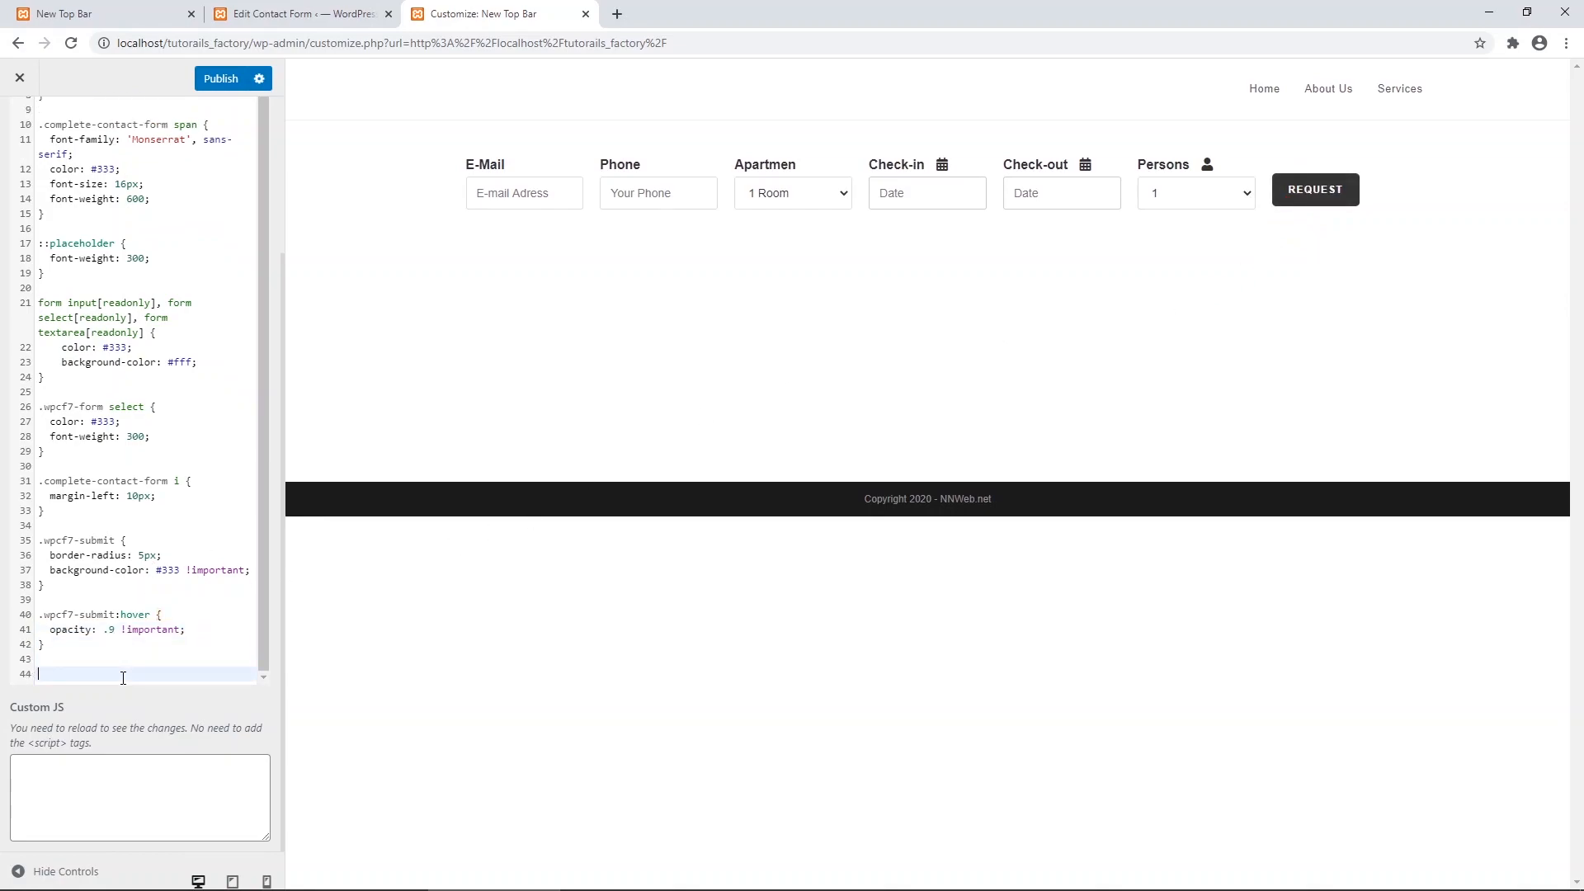
pyautogui.write('.send {')
pyautogui.press('Return')
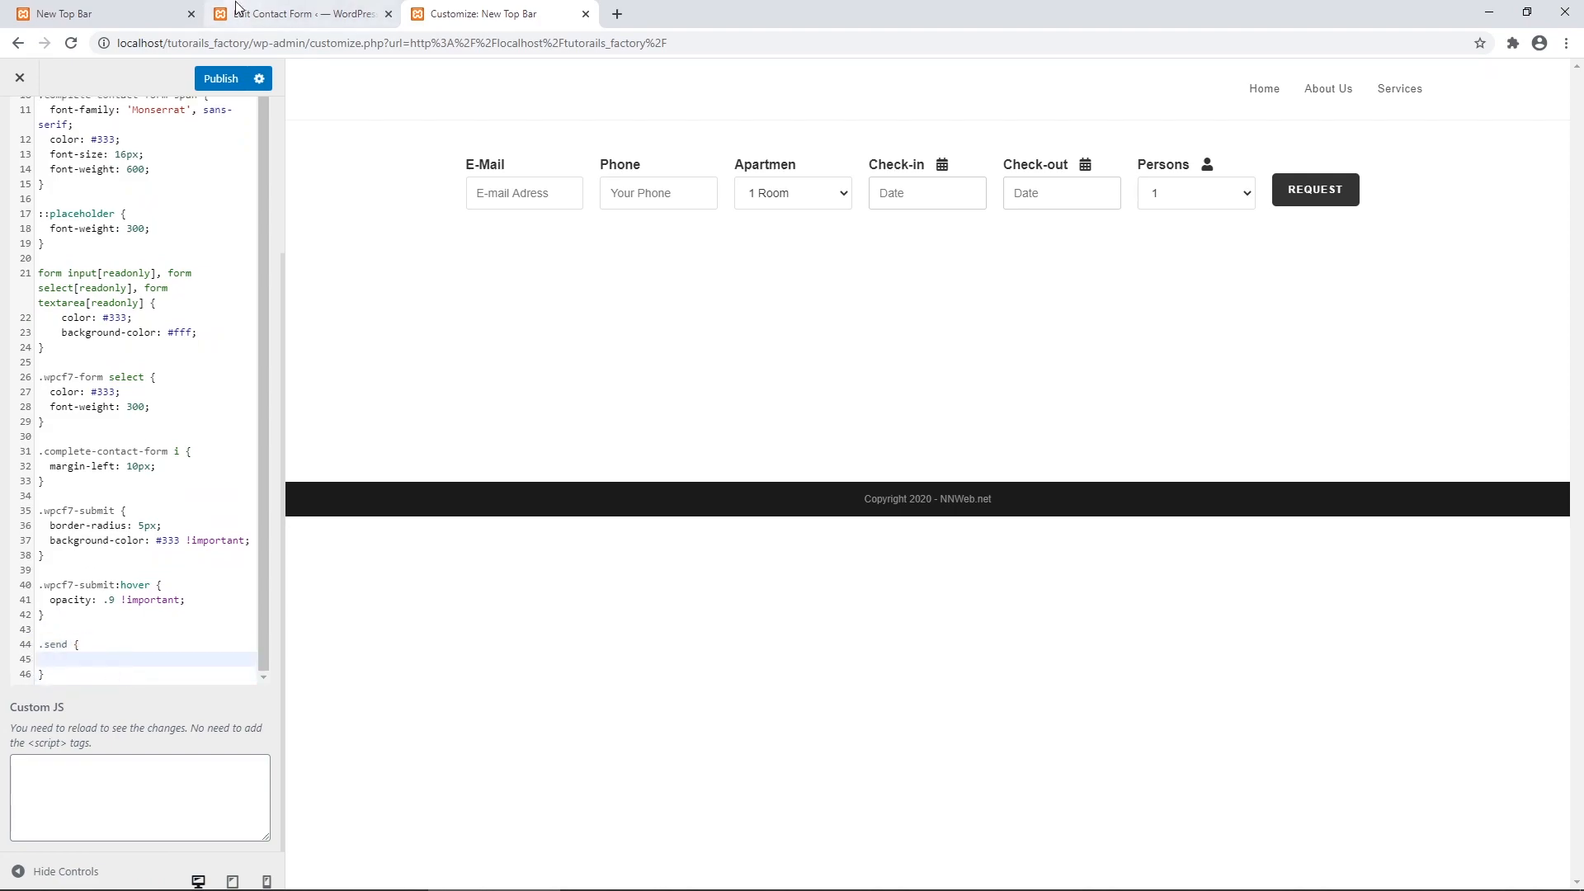
pyautogui.click(280, 14)
pyautogui.scroll(-3, 490, 713)
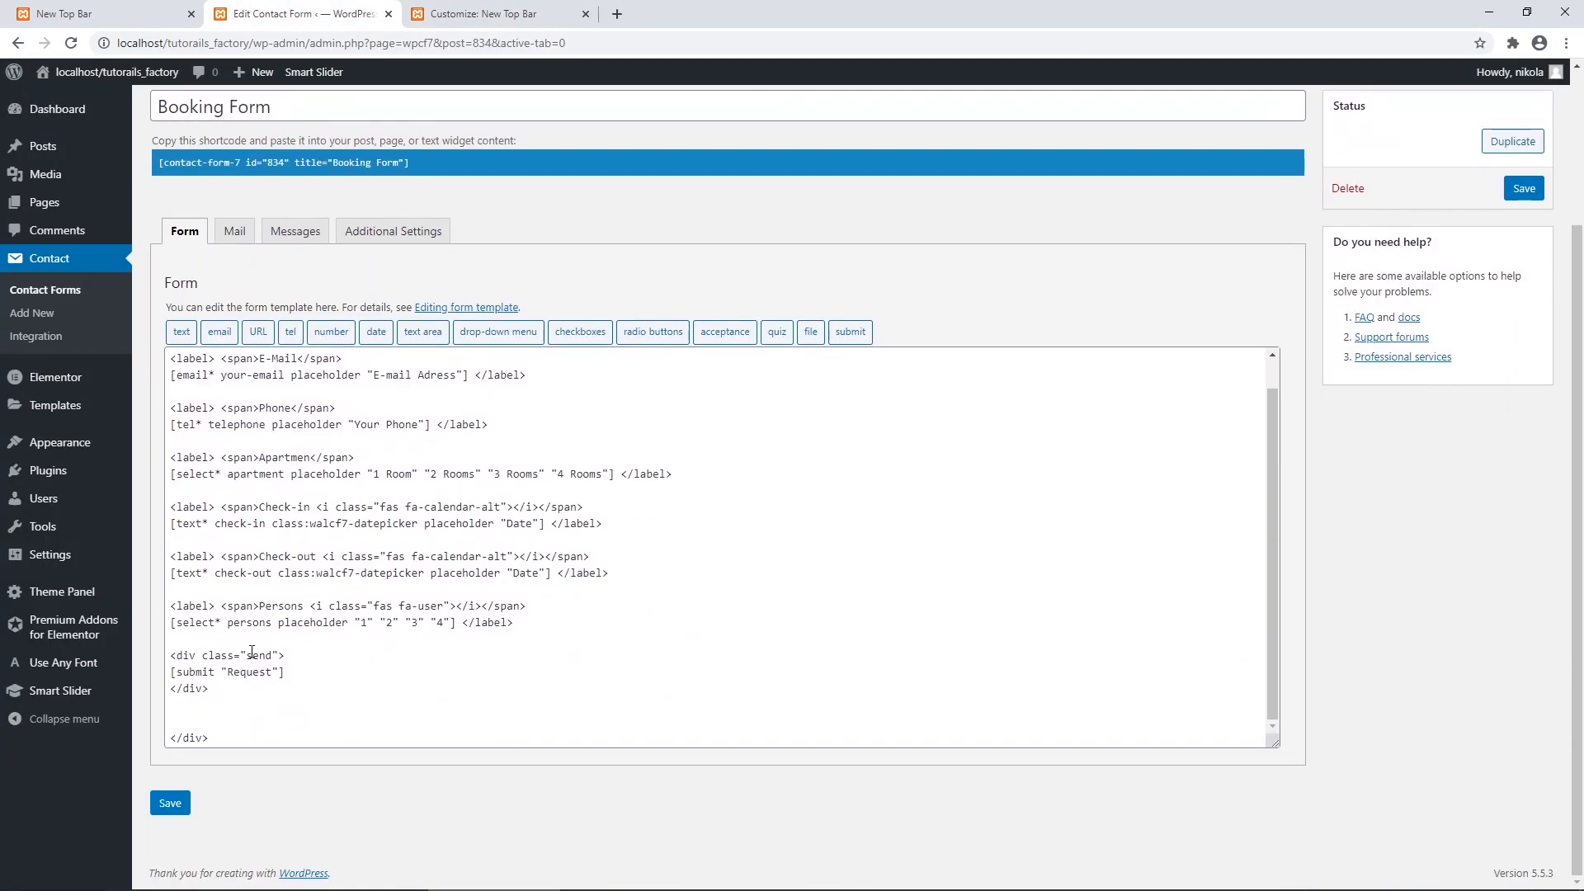
pyautogui.click(478, 14)
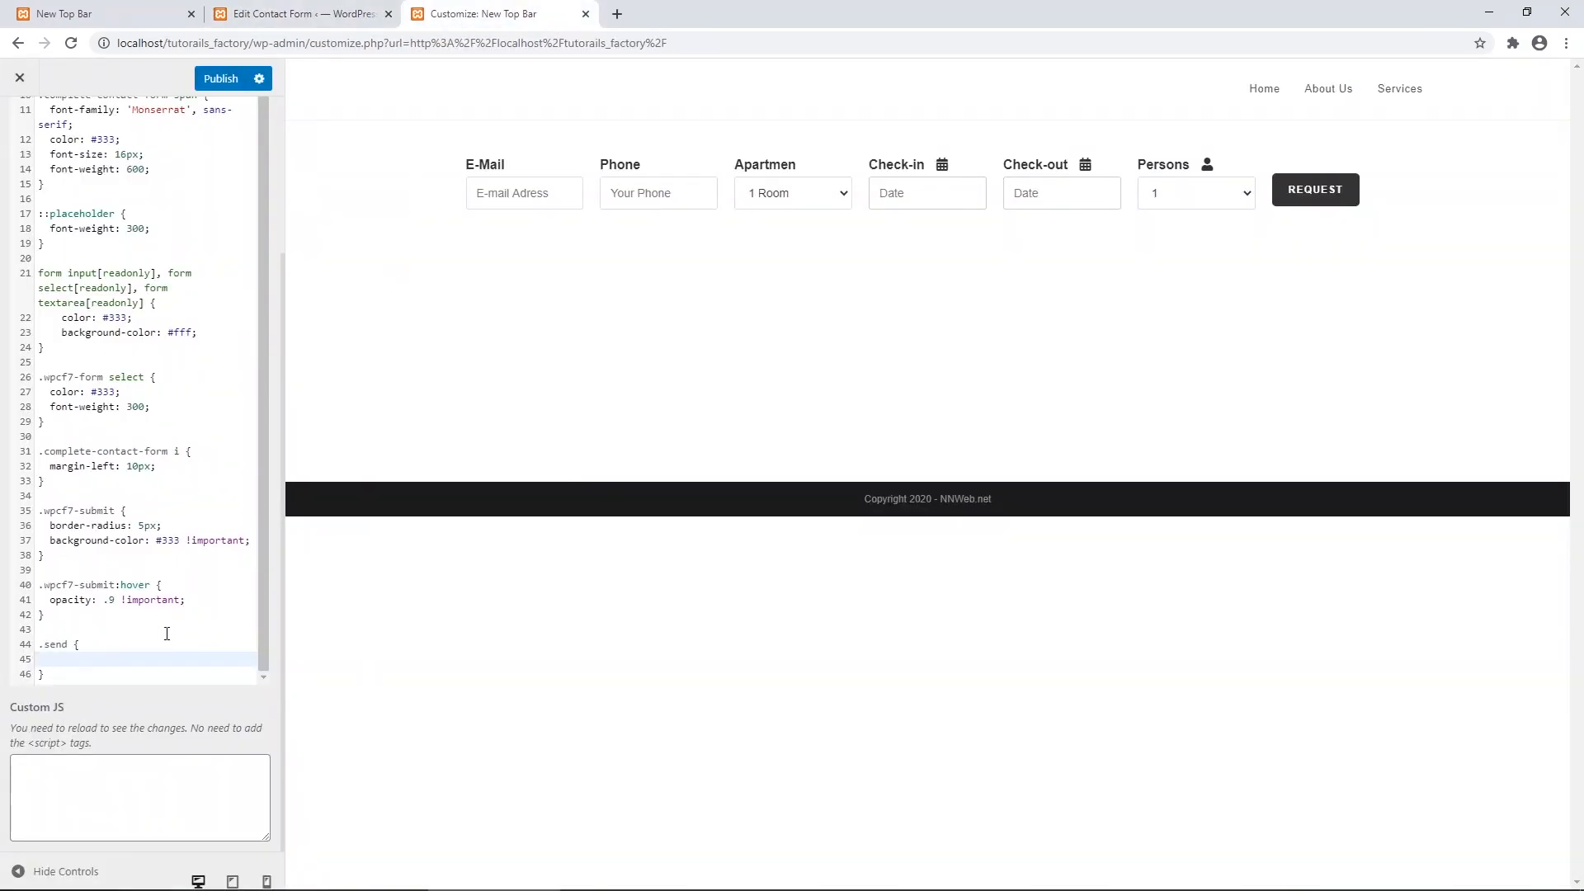
# Add margin-top to the .send rule, trying 9px before setting it to 8px, and publish the changes.
pyautogui.write('m')
pyautogui.press('Down')
pyautogui.press('Down')
pyautogui.press('Down')
pyautogui.press('Down')
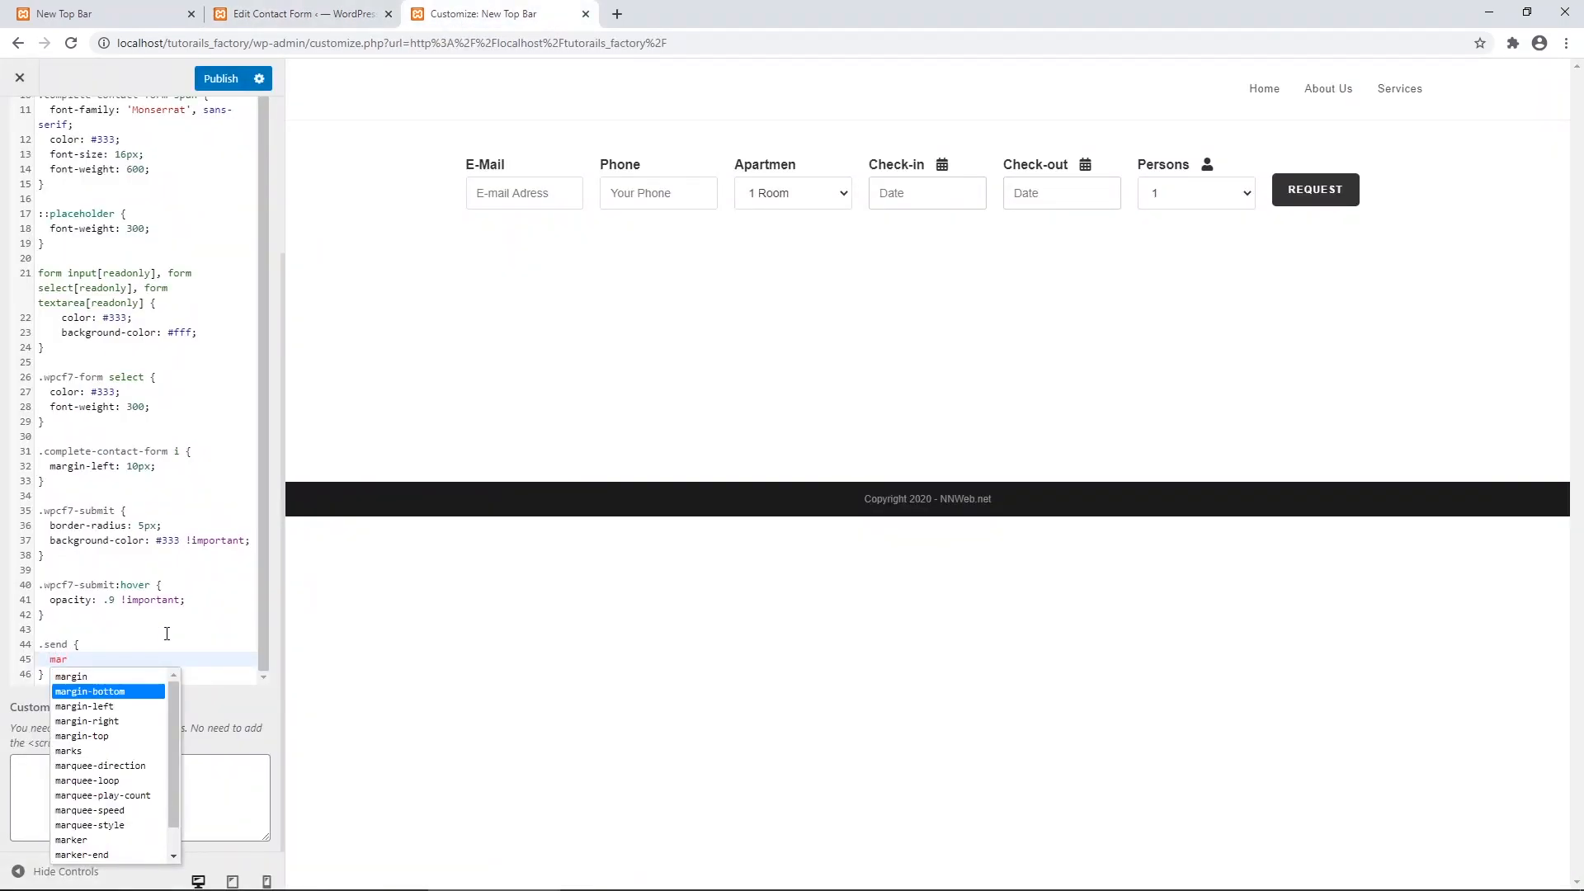
pyautogui.press('Return')
pyautogui.write('9')
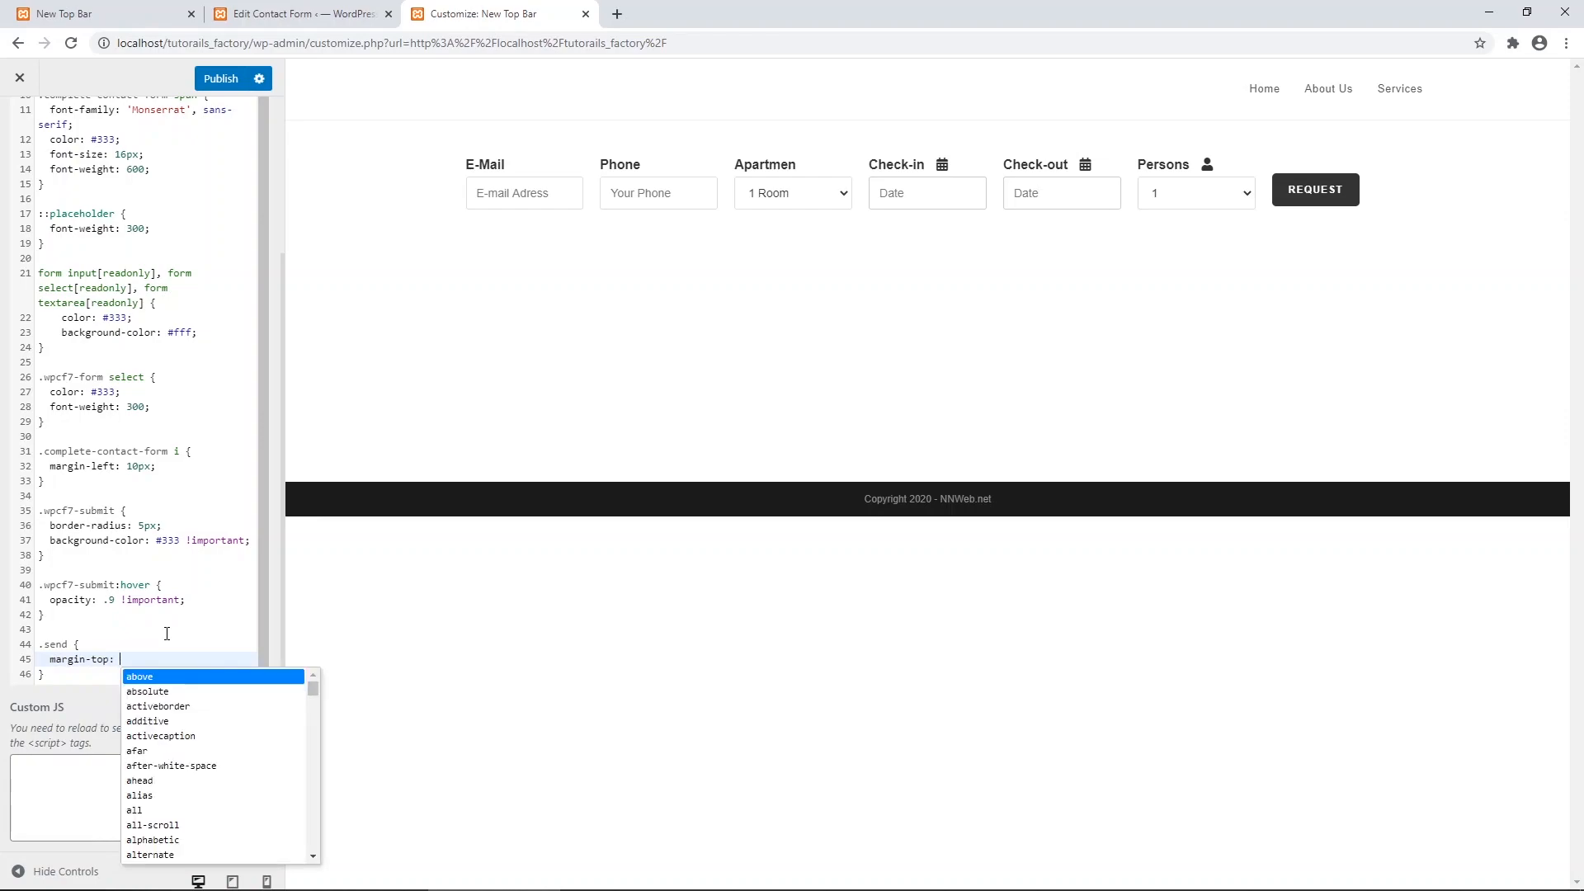
pyautogui.write('px;')
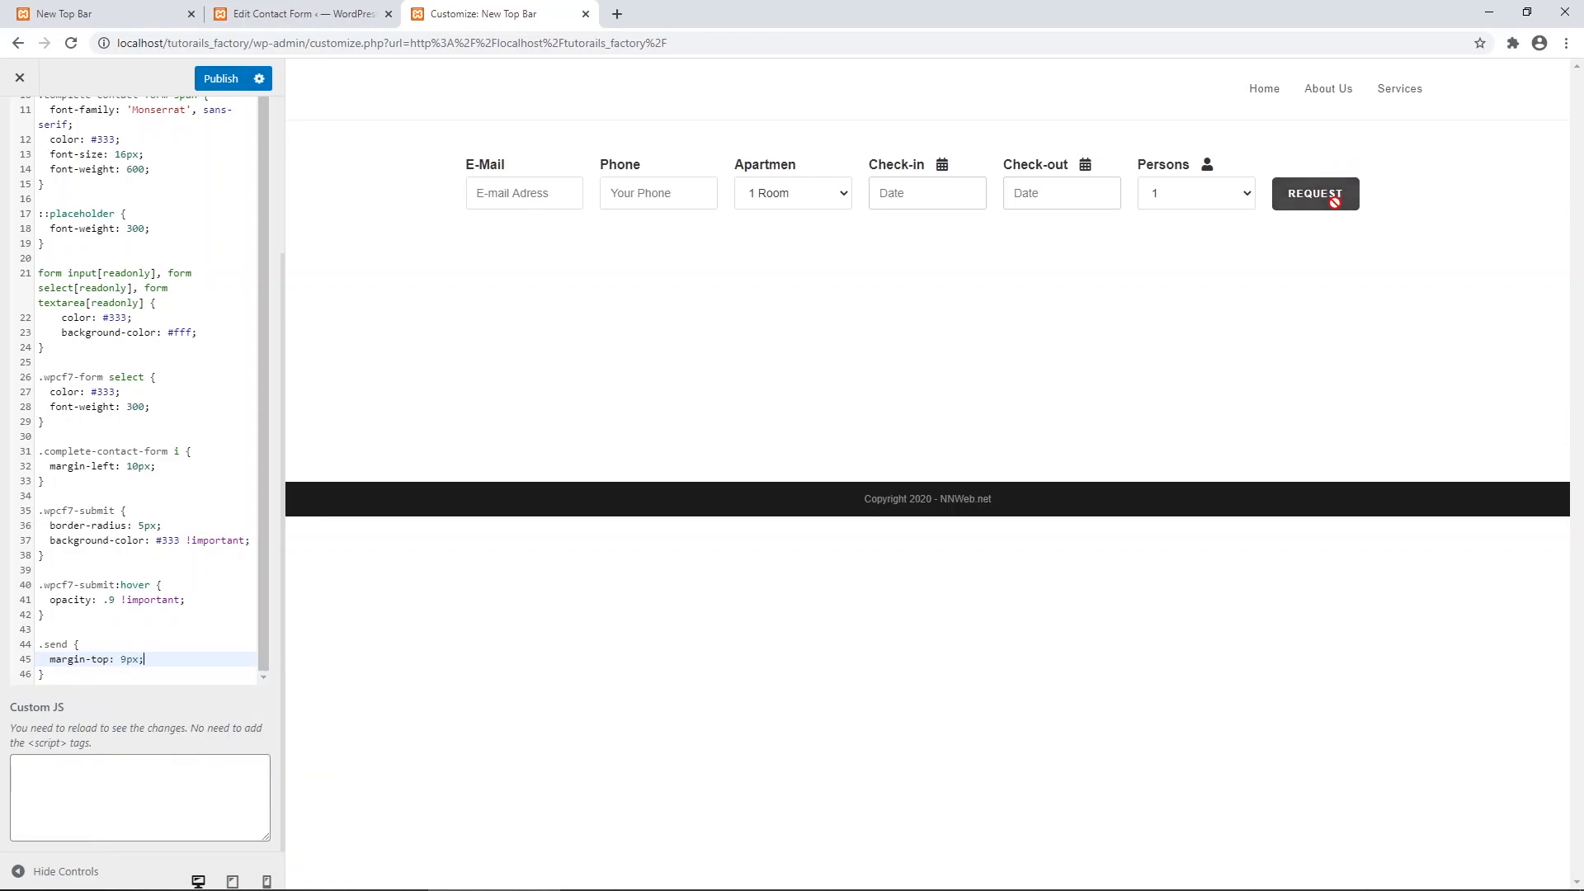
pyautogui.moveTo(127, 660); pyautogui.dragTo(122, 660)
pyautogui.write('8')
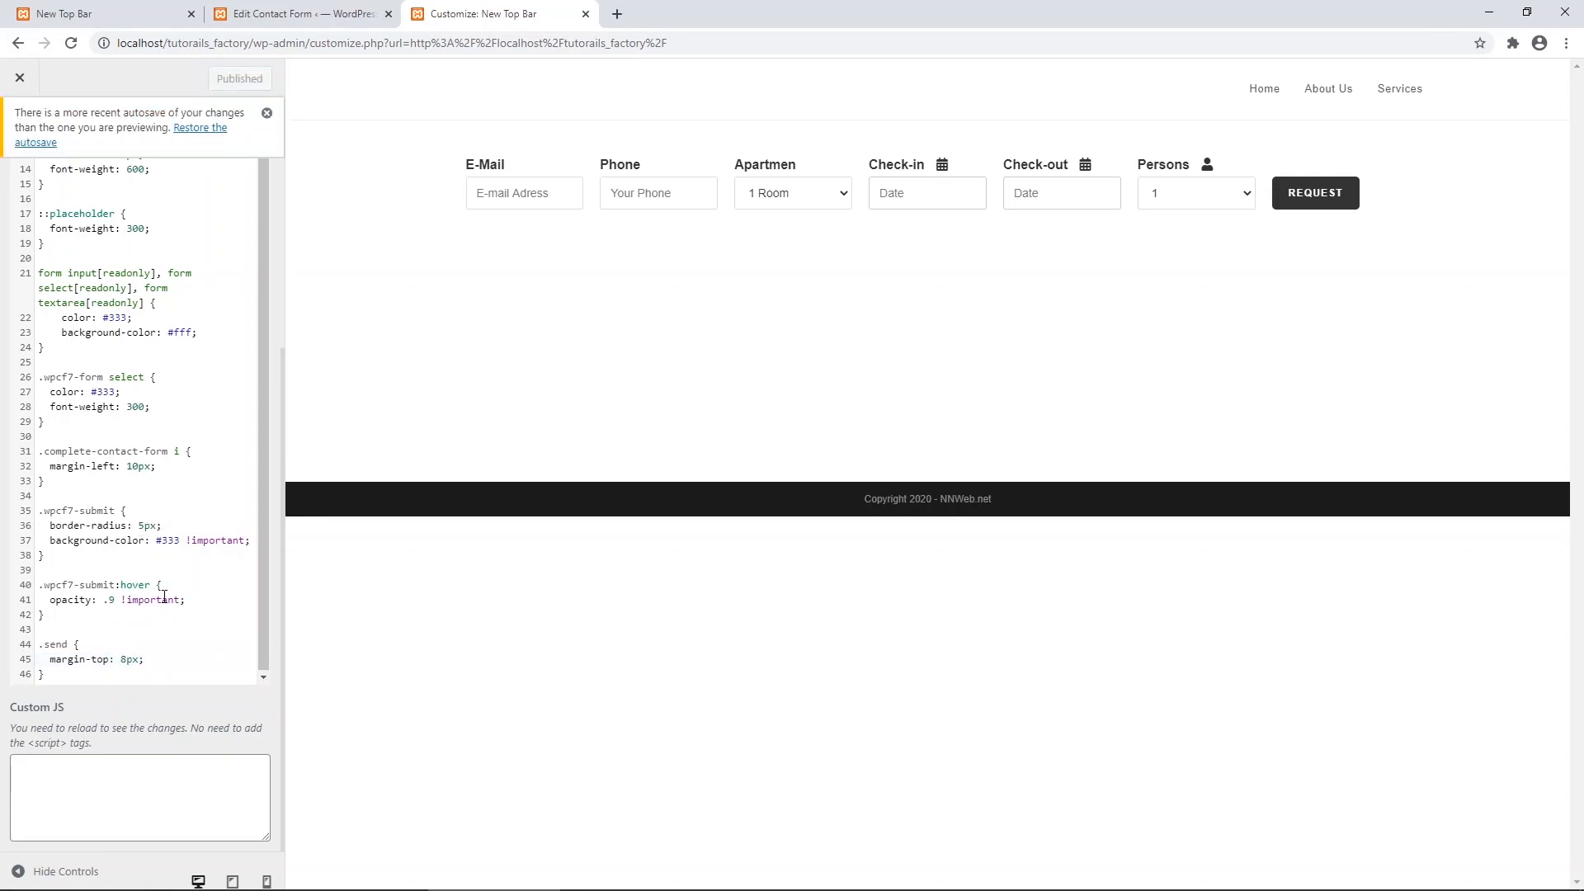
# Open a blank line below the .send rule for another CSS rule.
pyautogui.click(188, 668)
pyautogui.press('Return')
pyautogui.press('Return')
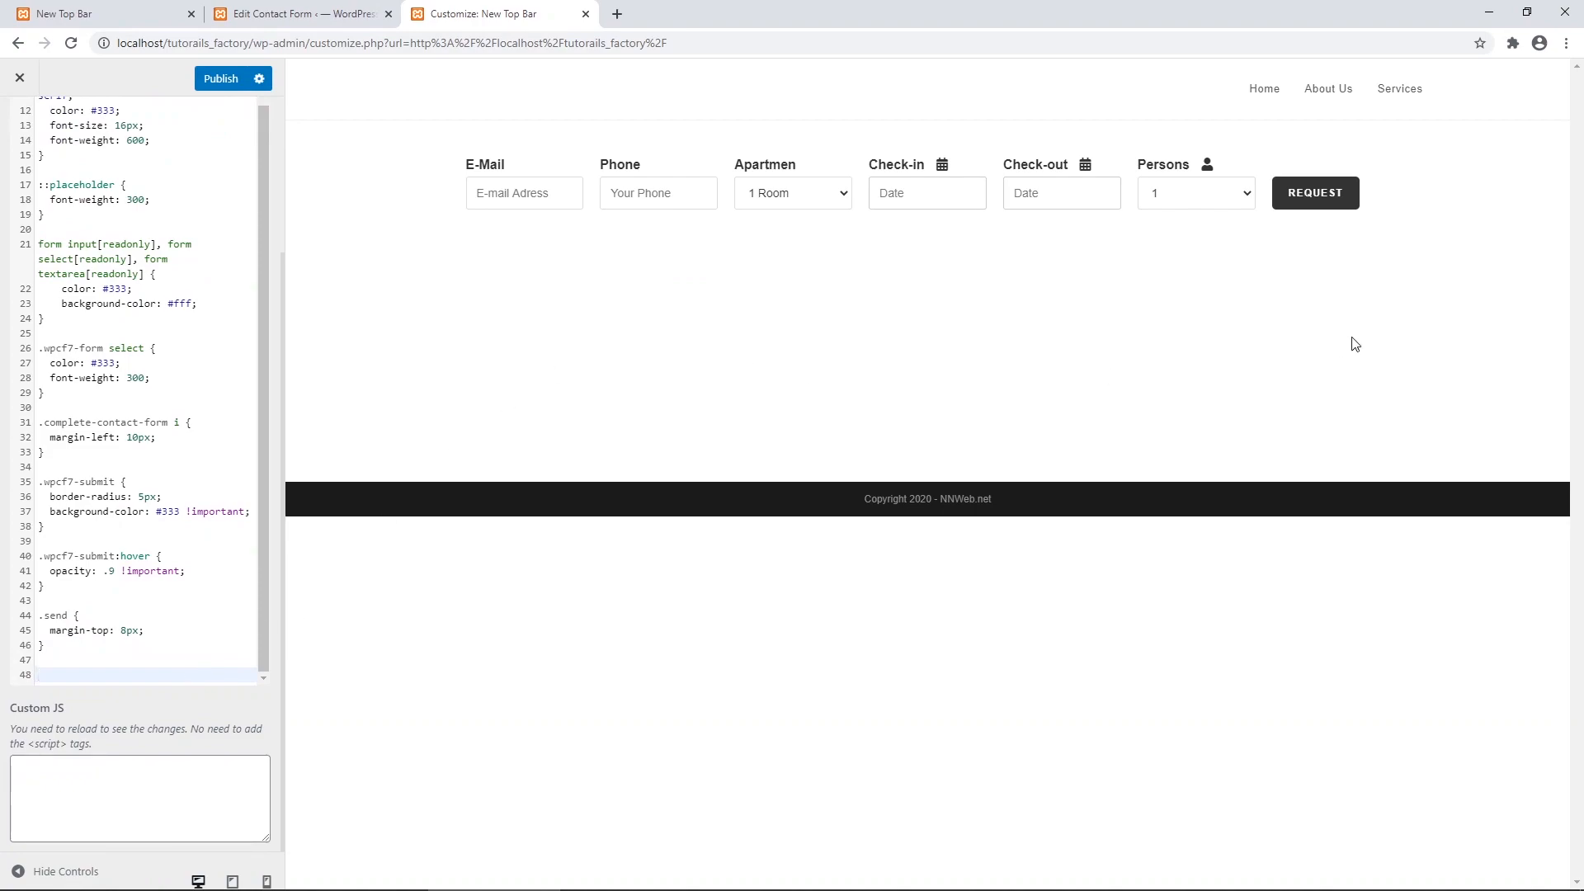
# Inspect the page in a responsive view 1448 px wide and submit the empty booking form to test its validation.
pyautogui.rightClick(1488, 577)
pyautogui.click(1452, 806)
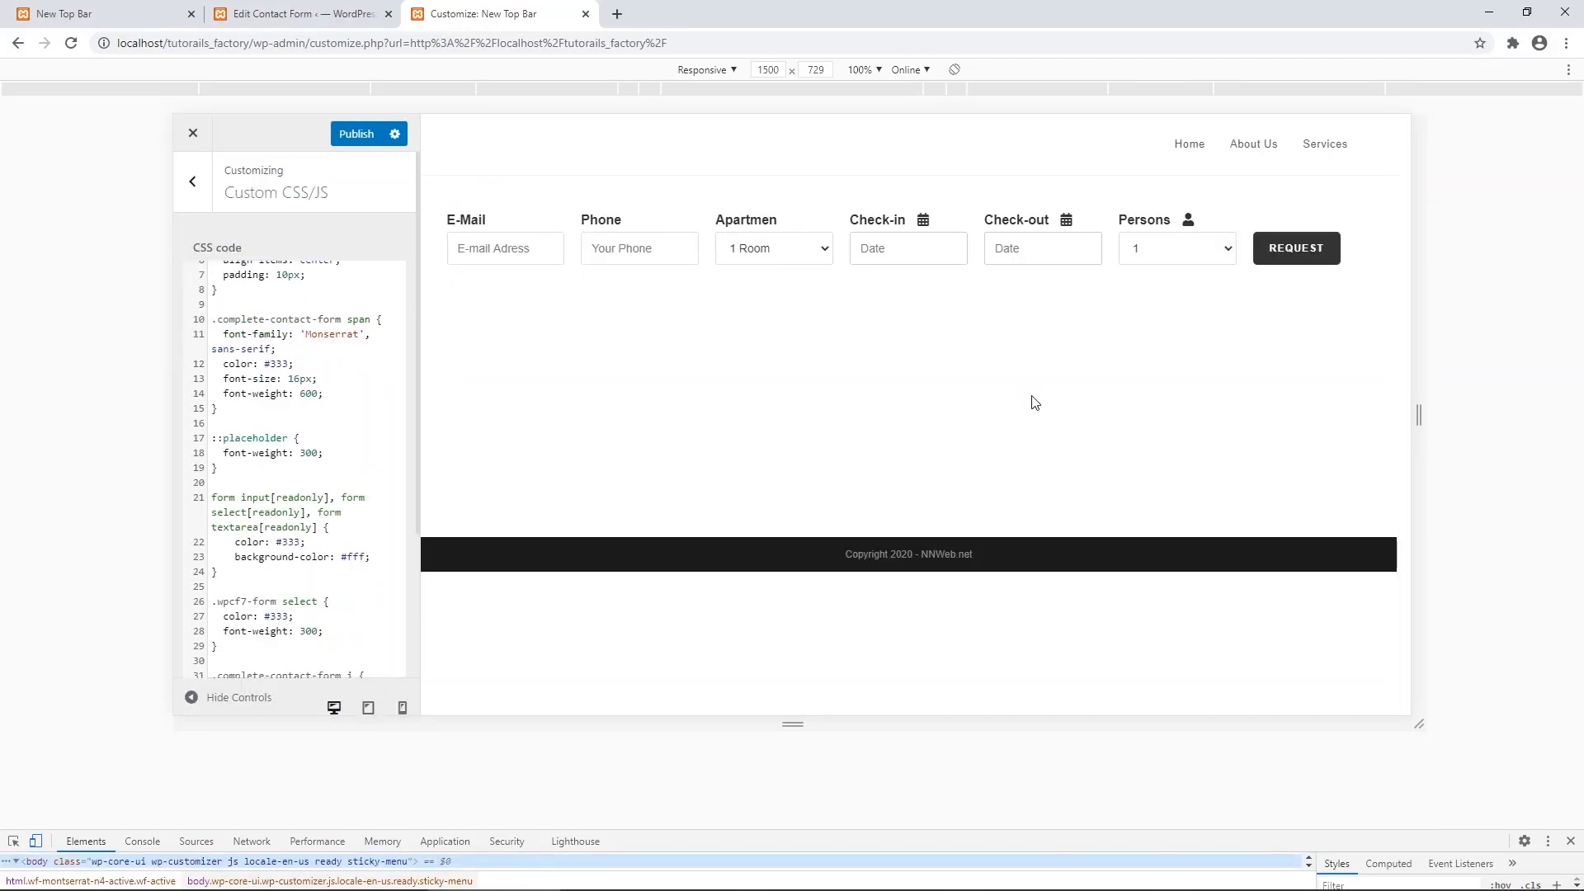
pyautogui.moveTo(1412, 426)
pyautogui.mouseDown()
pyautogui.moveTo(1372, 421)
pyautogui.moveTo(1398, 417)
pyautogui.mouseUp()
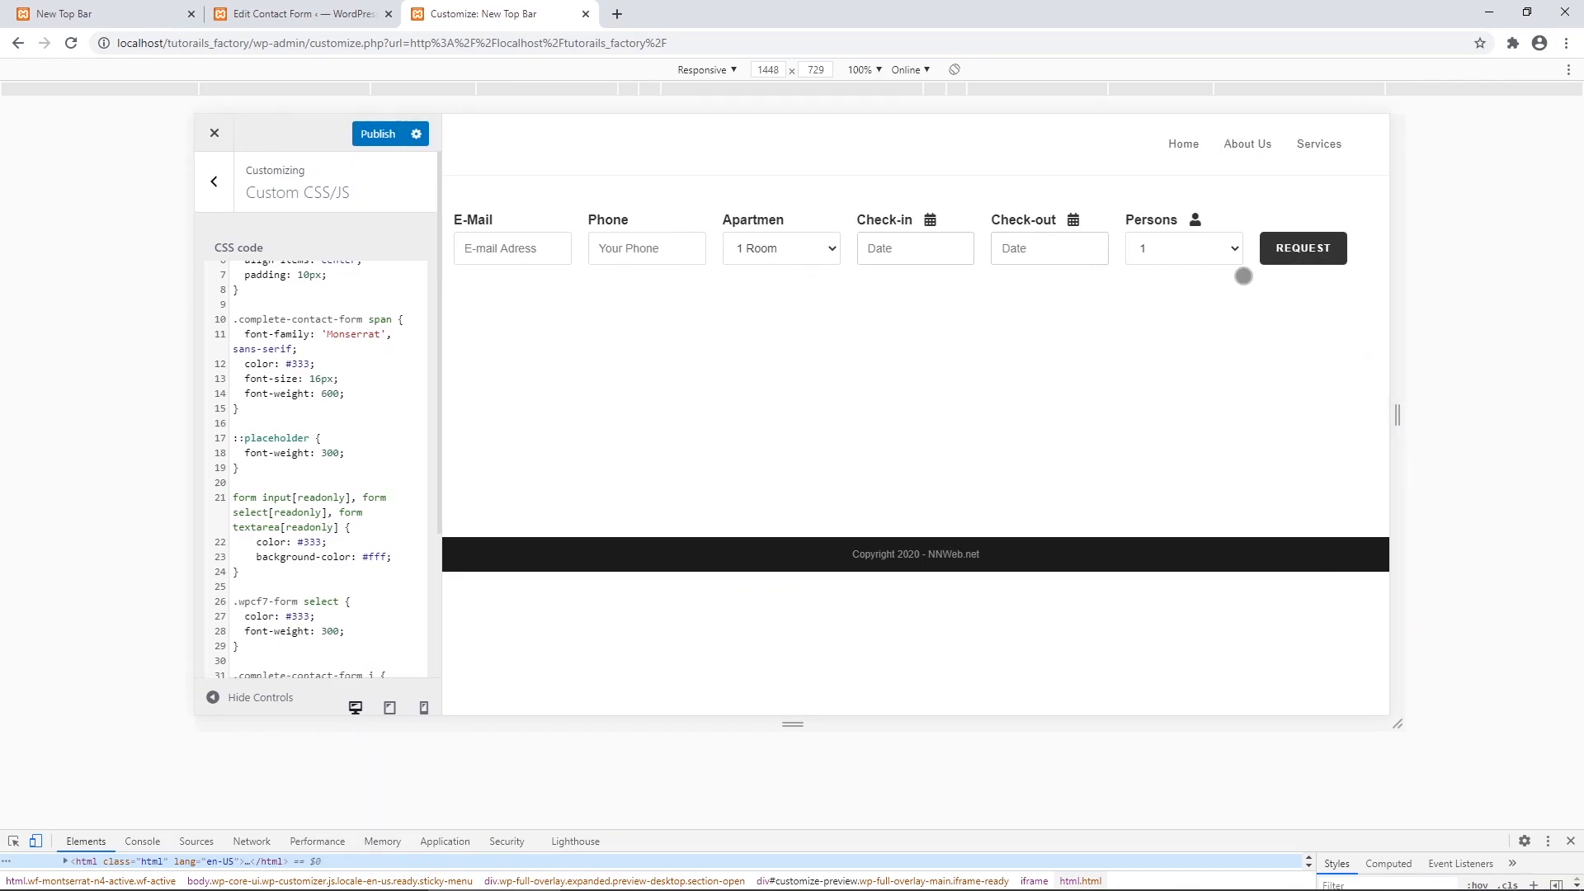
pyautogui.click(1304, 242)
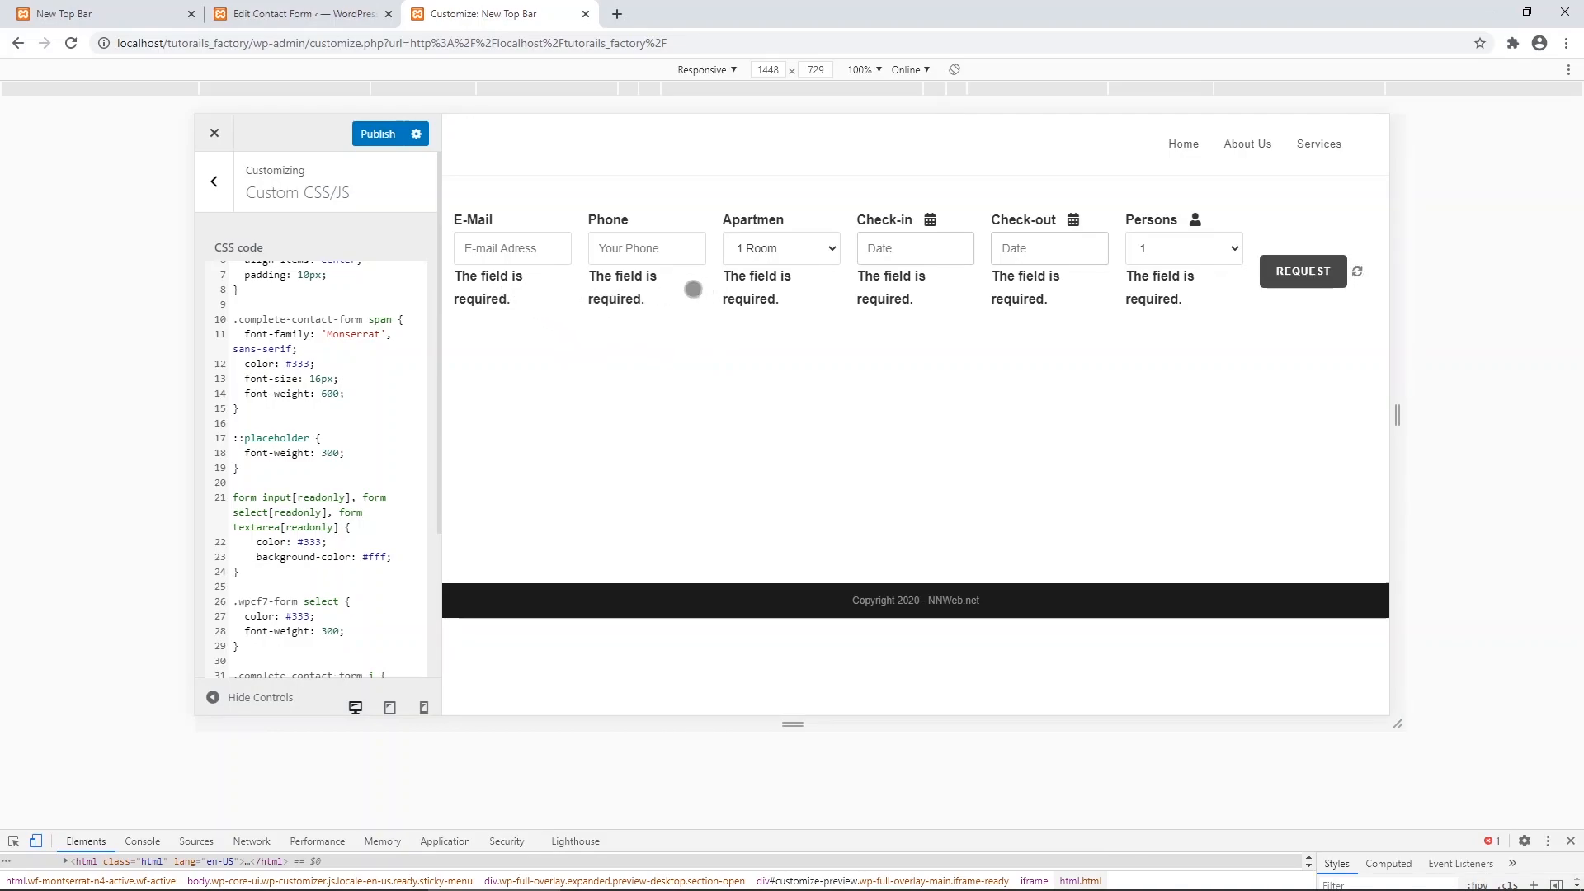
# Add a .wpcf7-not-valid-tip rule with display: none at the end of the CSS and publish the changes.
pyautogui.scroll(-5, 318, 560)
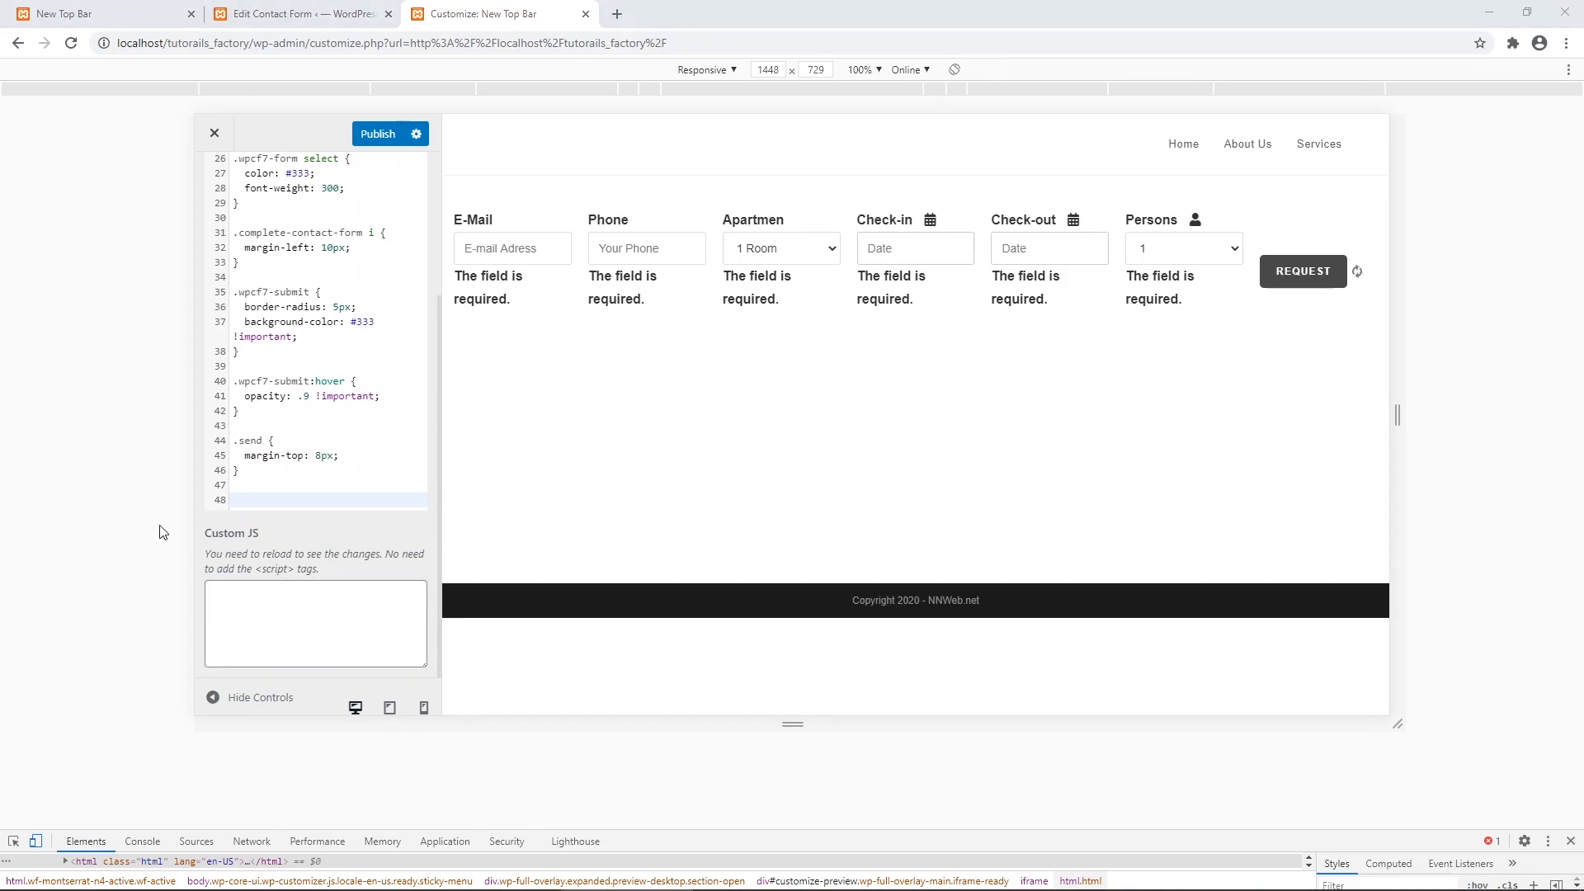
pyautogui.click(248, 499)
pyautogui.write('.wpcf7-not-valid-tip { \tdisplay: none; }')
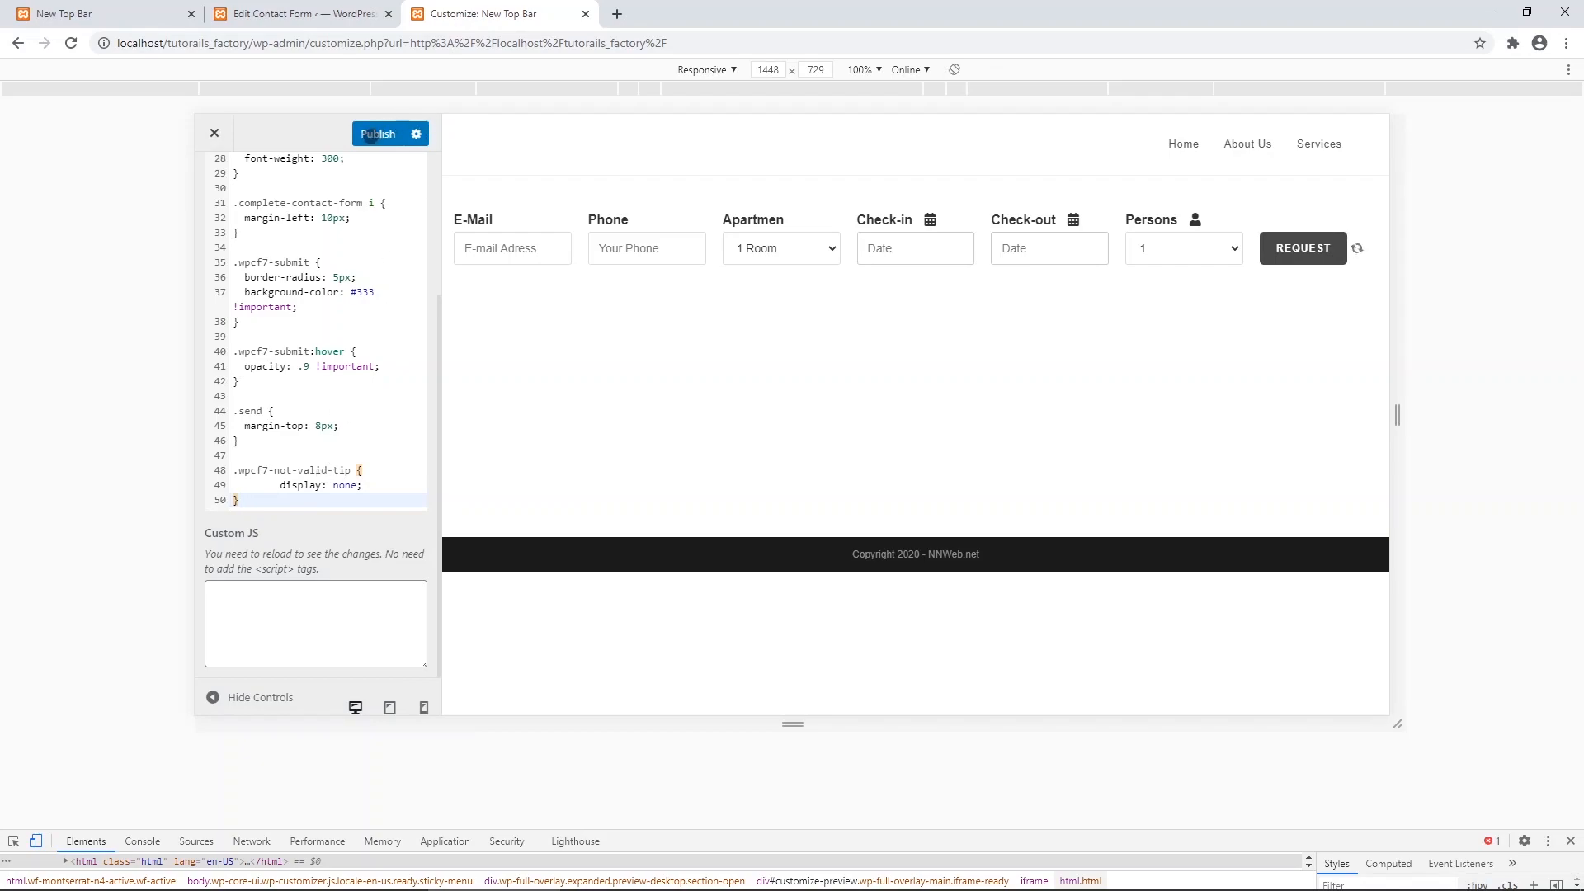
pyautogui.click(371, 135)
# Reload the customizer, reopen the Custom CSS/JS section, and close the developer tools to return to the full-width preview.
pyautogui.click(70, 43)
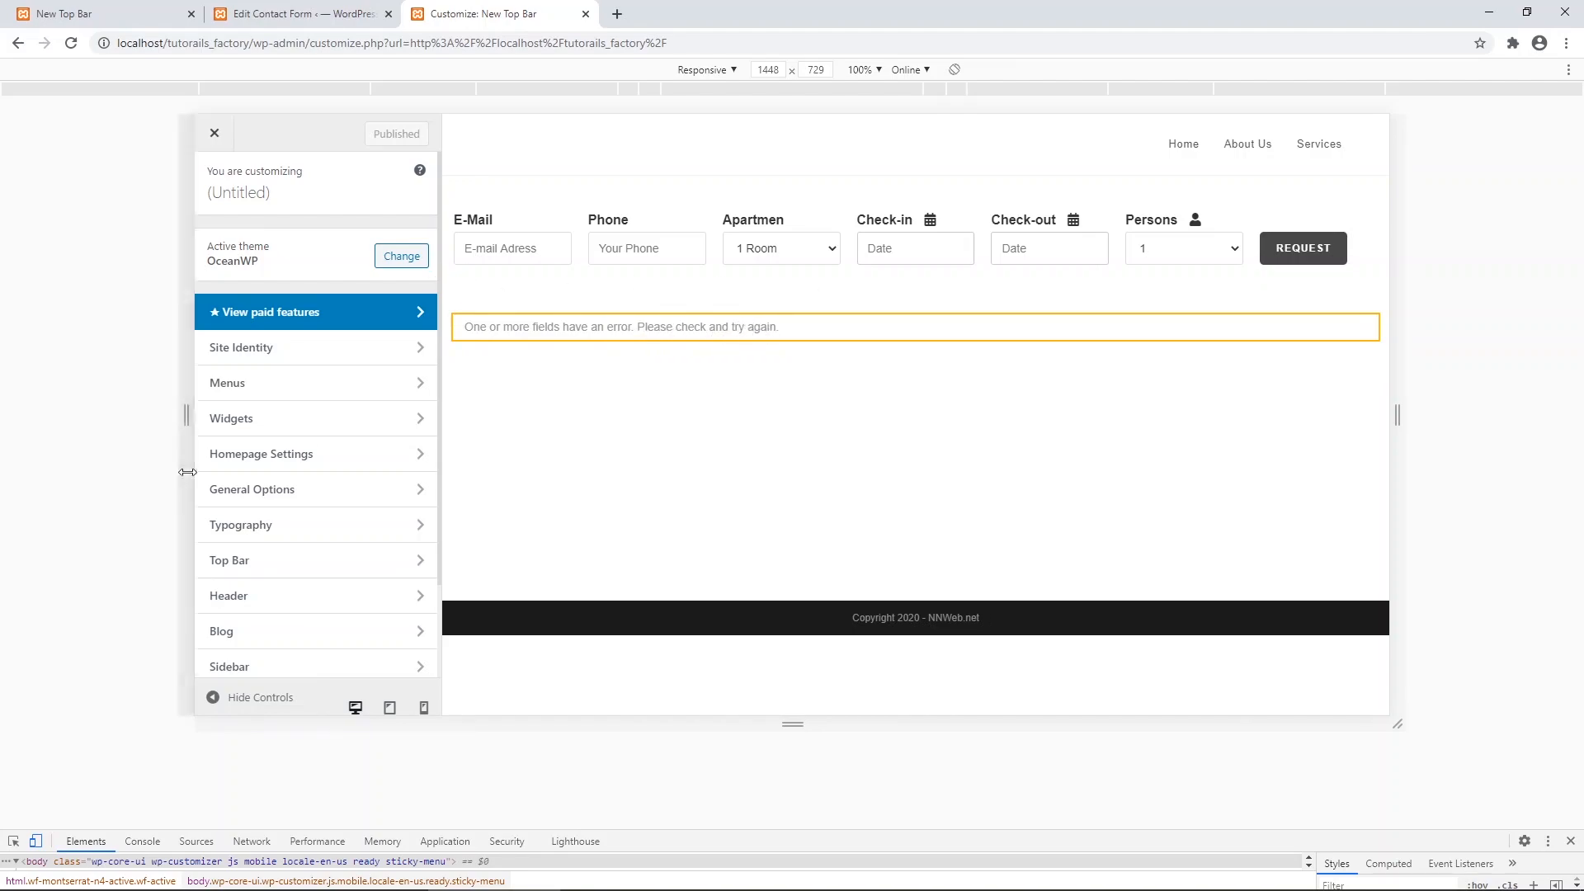
pyautogui.scroll(-2, 297, 492)
pyautogui.click(320, 667)
pyautogui.scroll(-5, 325, 523)
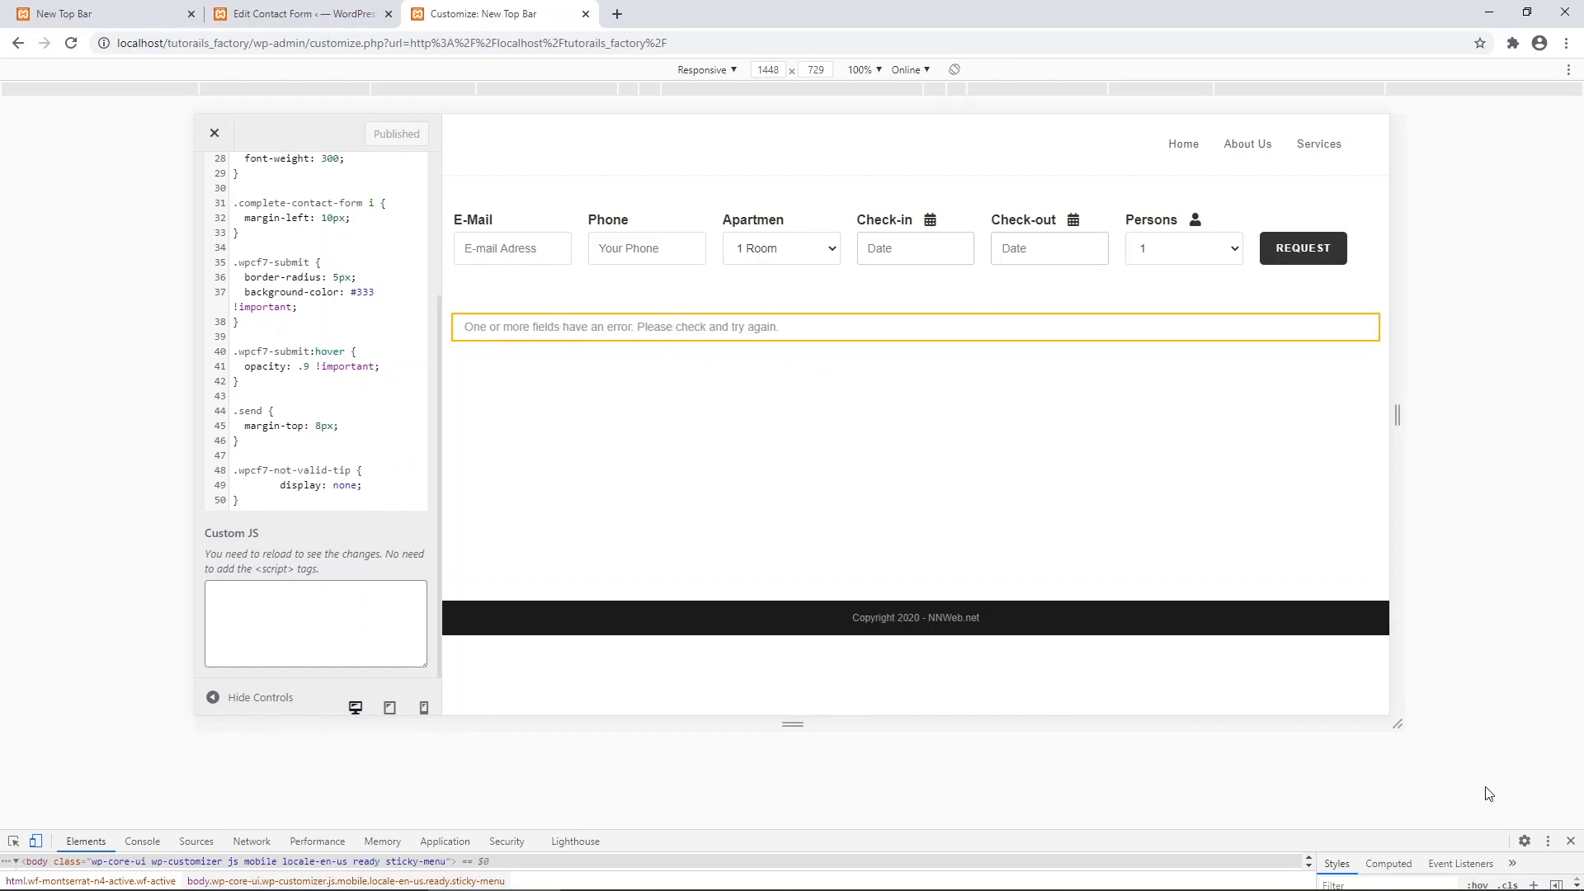
pyautogui.click(1571, 850)
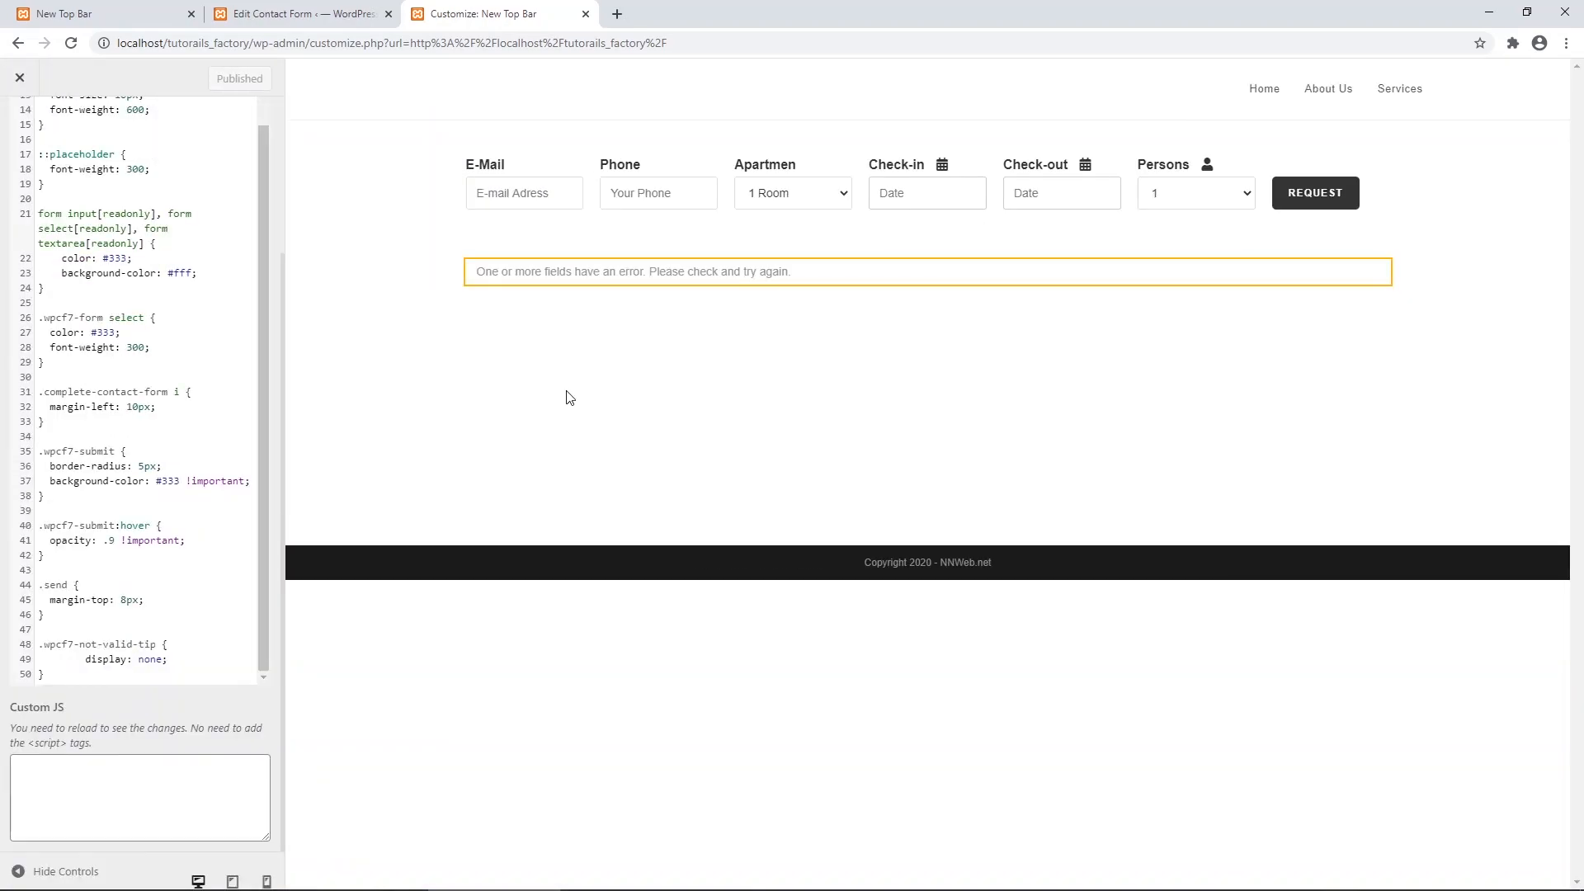
pyautogui.click(71, 44)
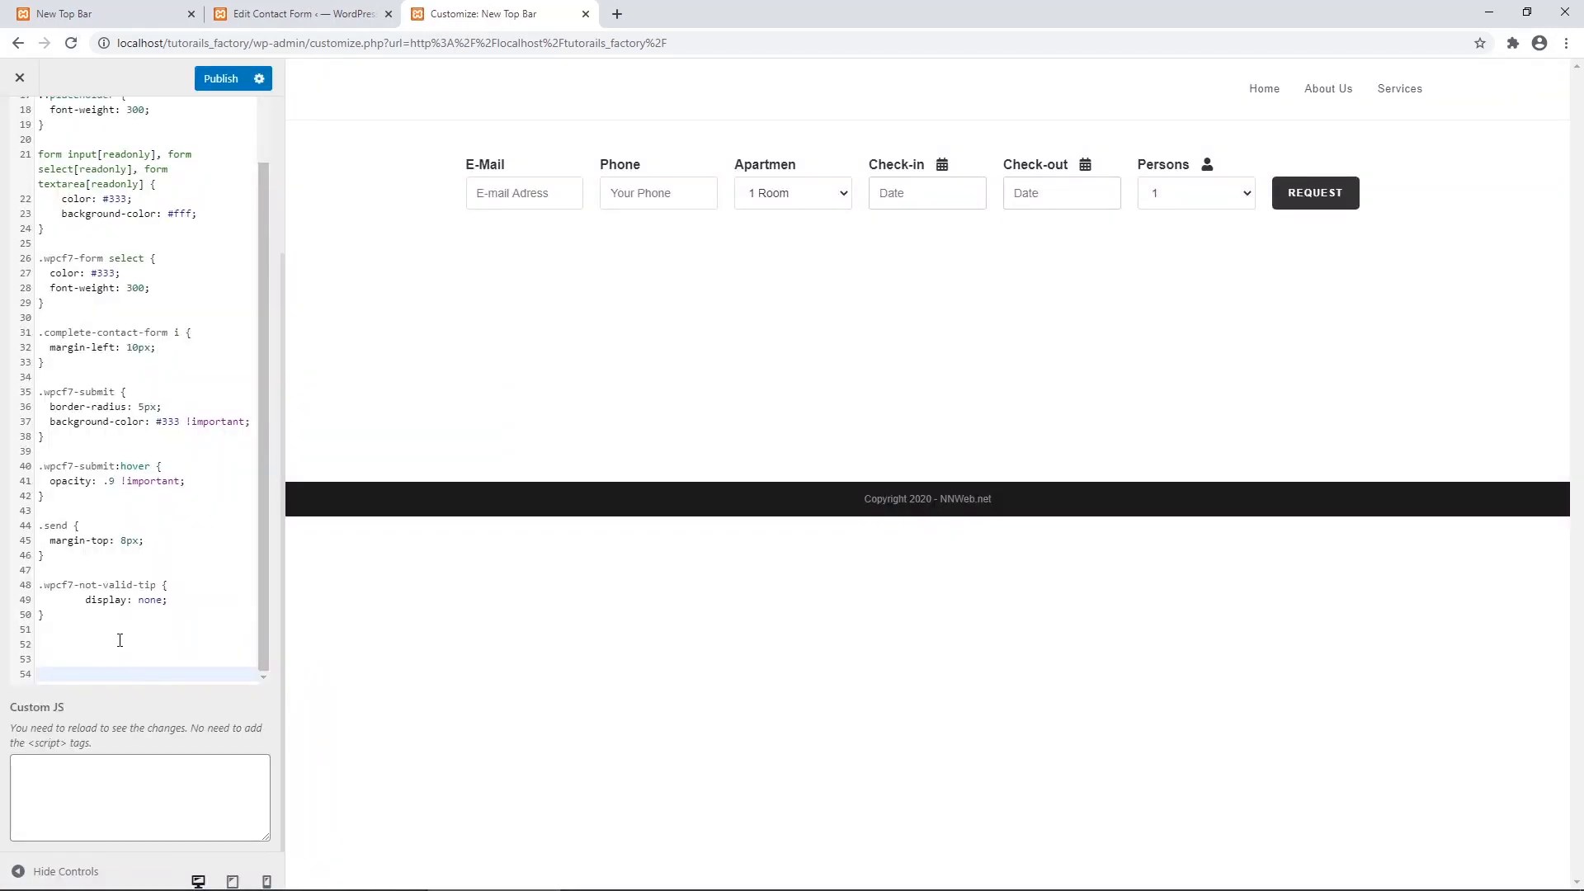
pyautogui.click(122, 641)
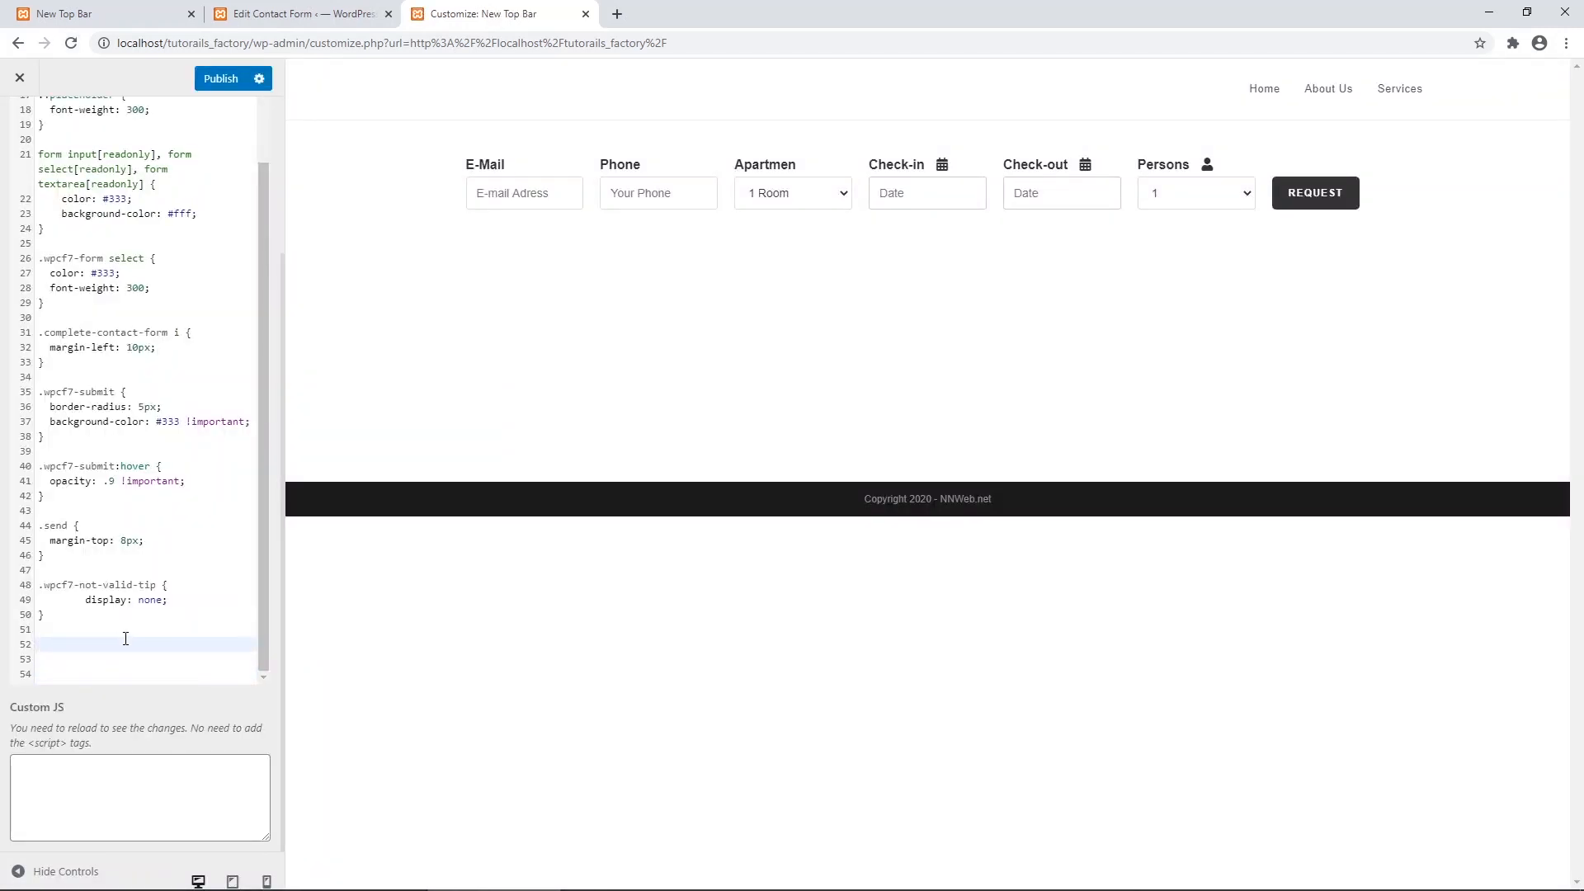
pyautogui.hotkey('alt', 'Tab')
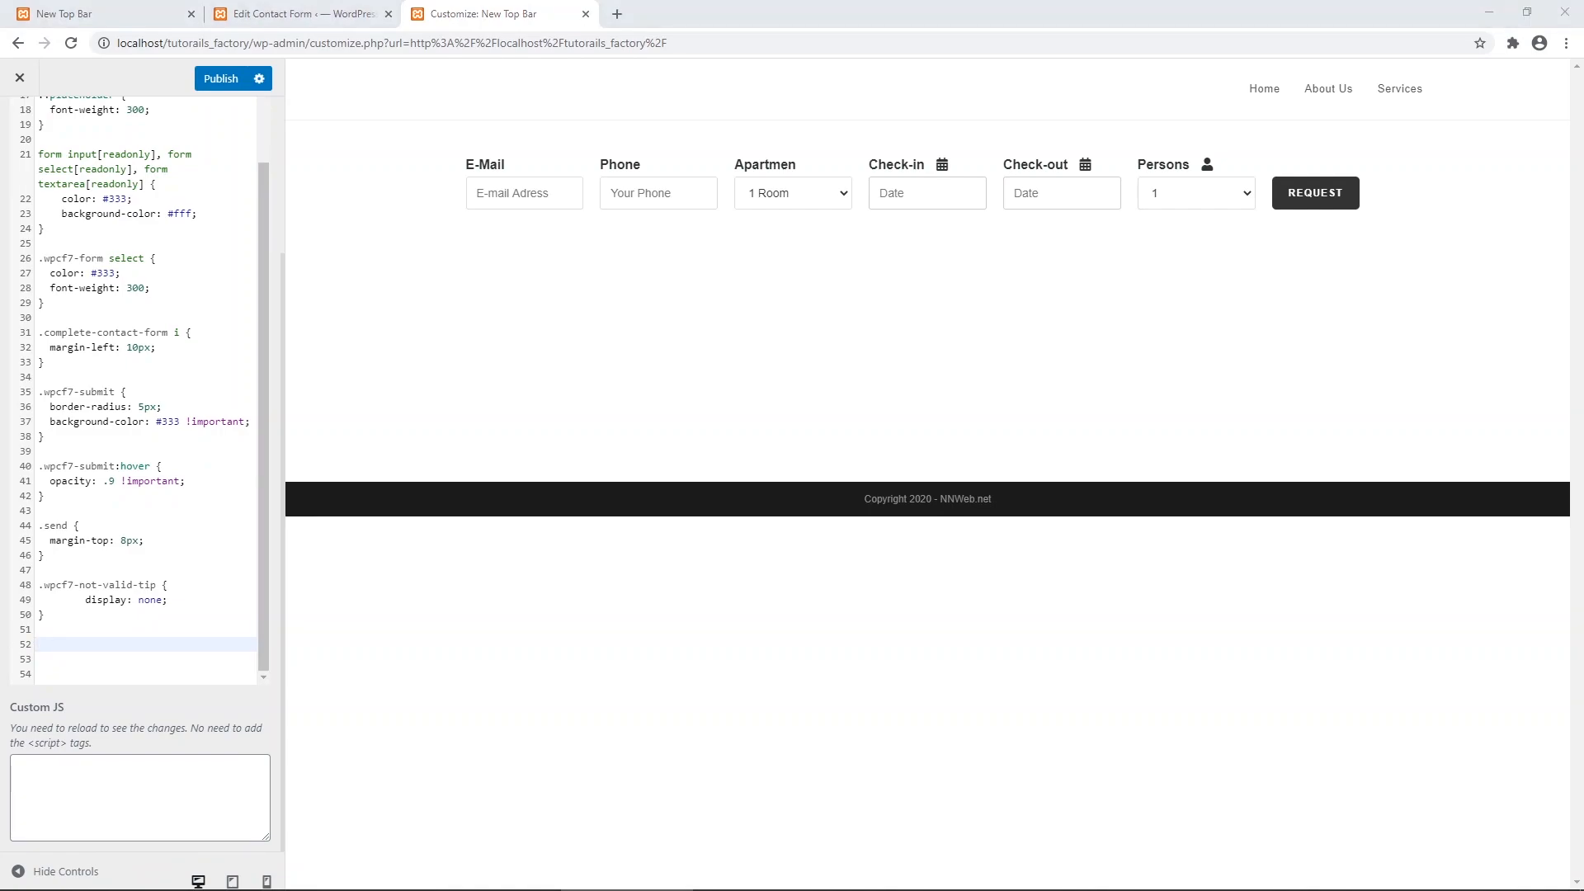
pyautogui.hotkey('alt', 'Tab')
pyautogui.write('@media (max-width: 1024px)')
pyautogui.write('{')
pyautogui.press('Return')
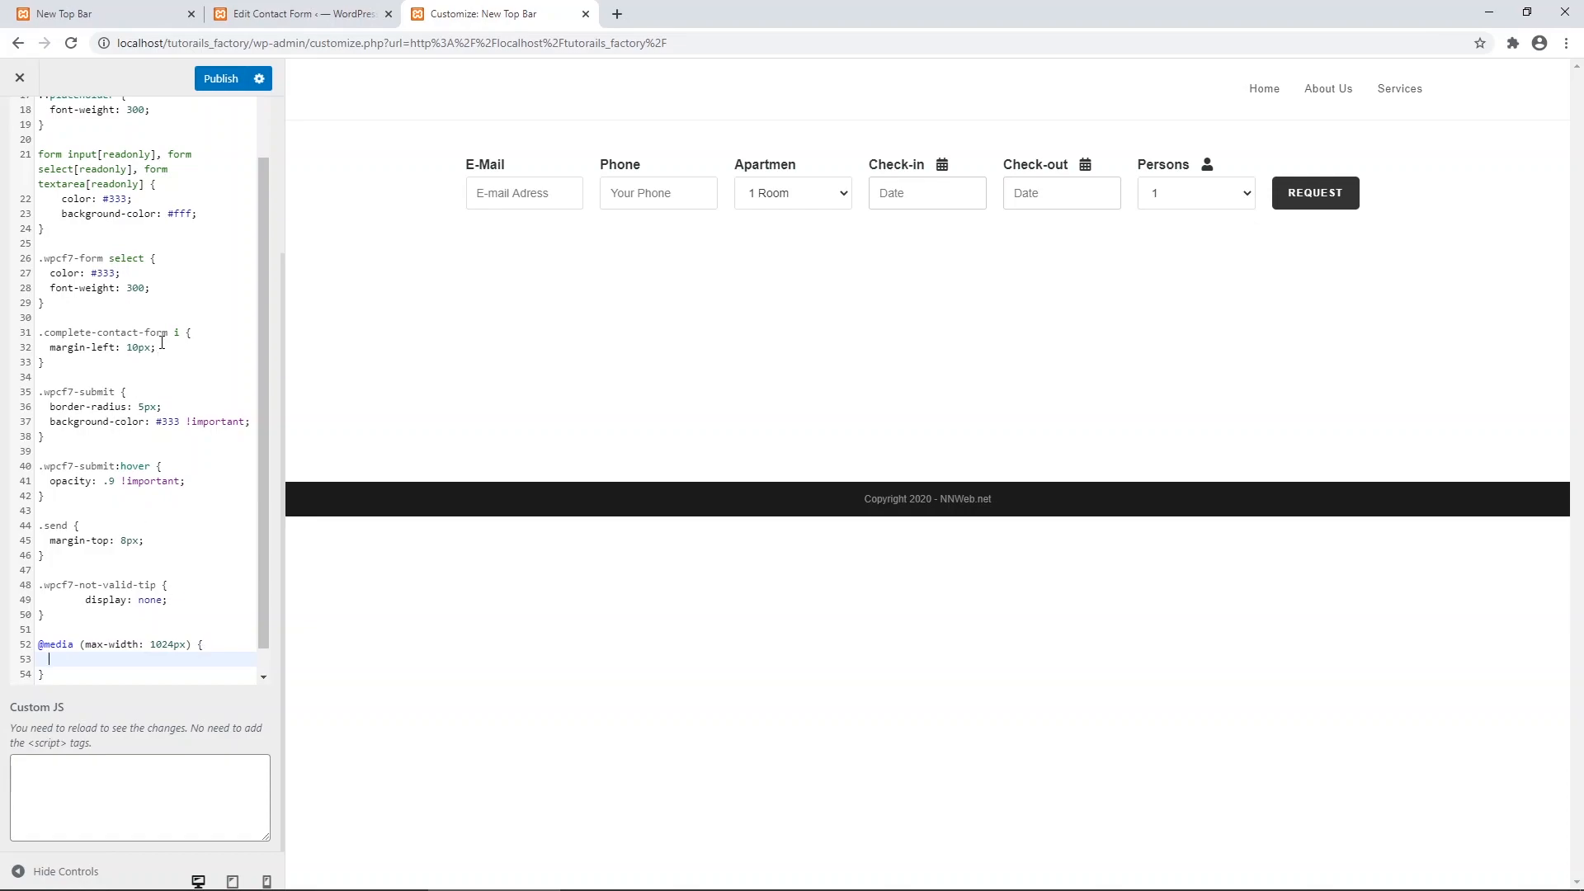
# Start a nested .complete-contact-form rule inside the 1024px media query, reusing the class name from the existing CSS.
pyautogui.moveTo(169, 333); pyautogui.dragTo(38, 333)
pyautogui.hotkey('ctrl', 'c')
pyautogui.click(88, 658)
pyautogui.hotkey('ctrl', 'v')
pyautogui.write('{')
pyautogui.press('Return')
# Copy the grid-template-columns declaration from the main form rule into the nested rule and change it to repeat(3, 1fr).
pyautogui.scroll(1, 147, 353)
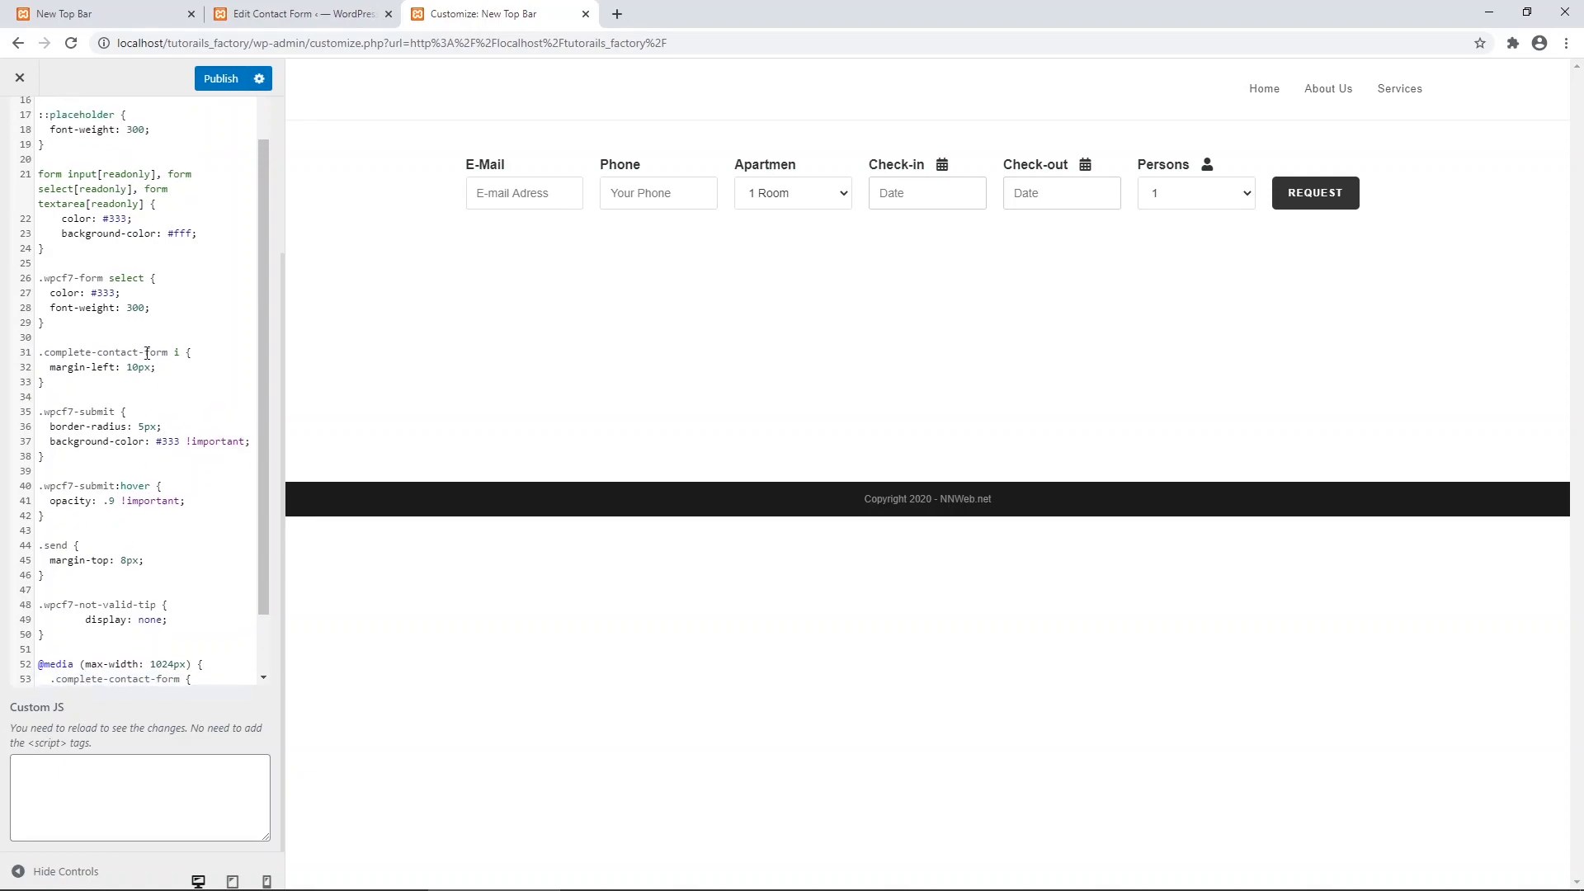
pyautogui.scroll(2, 147, 353)
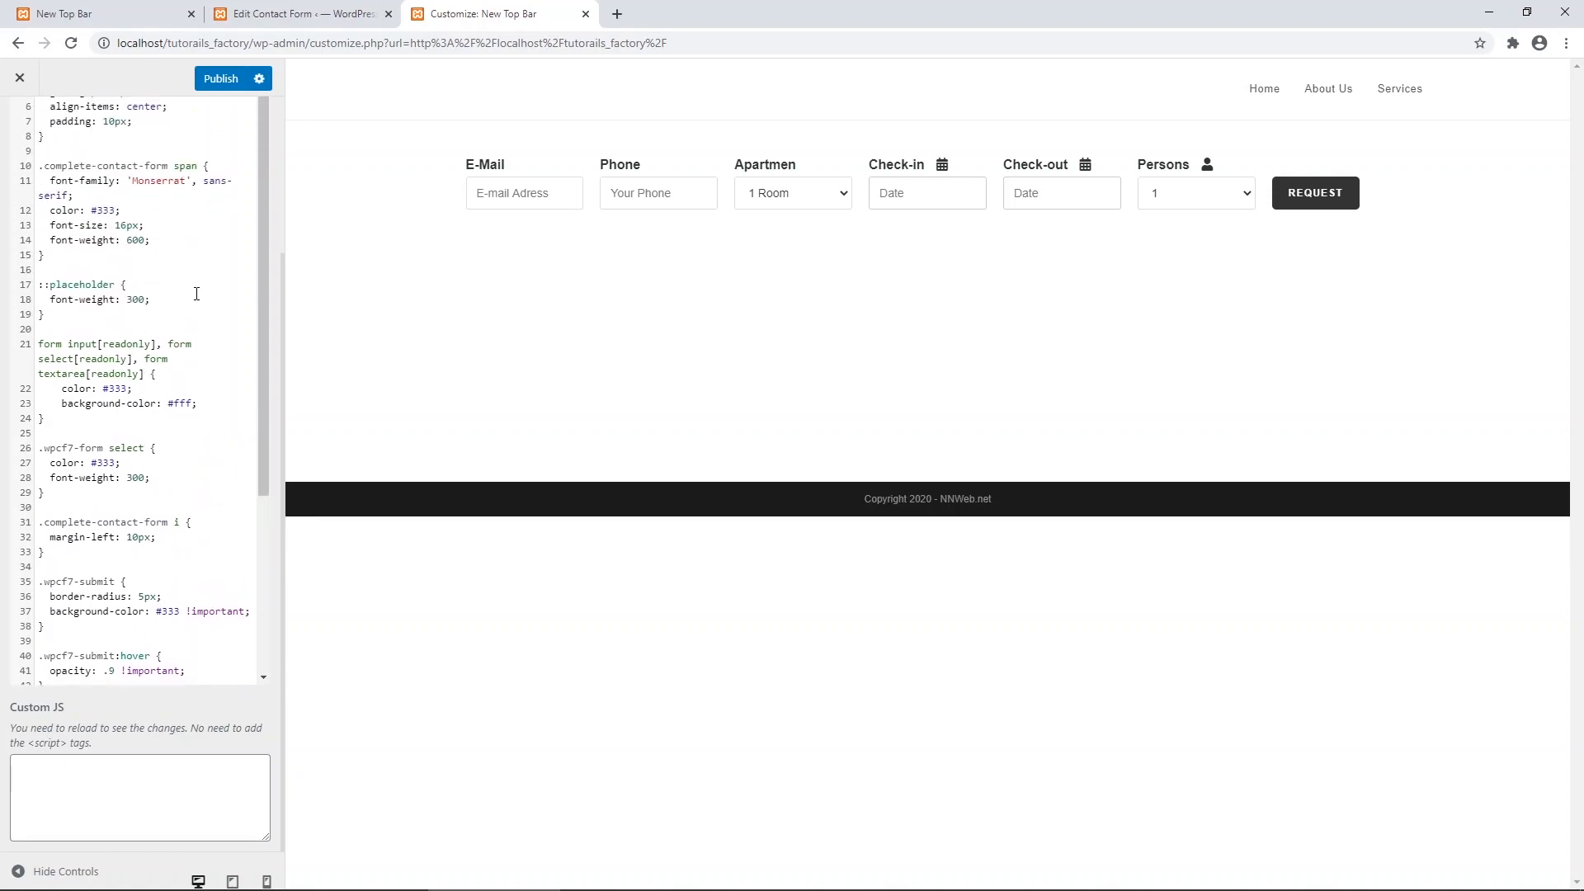
pyautogui.scroll(3, 169, 212)
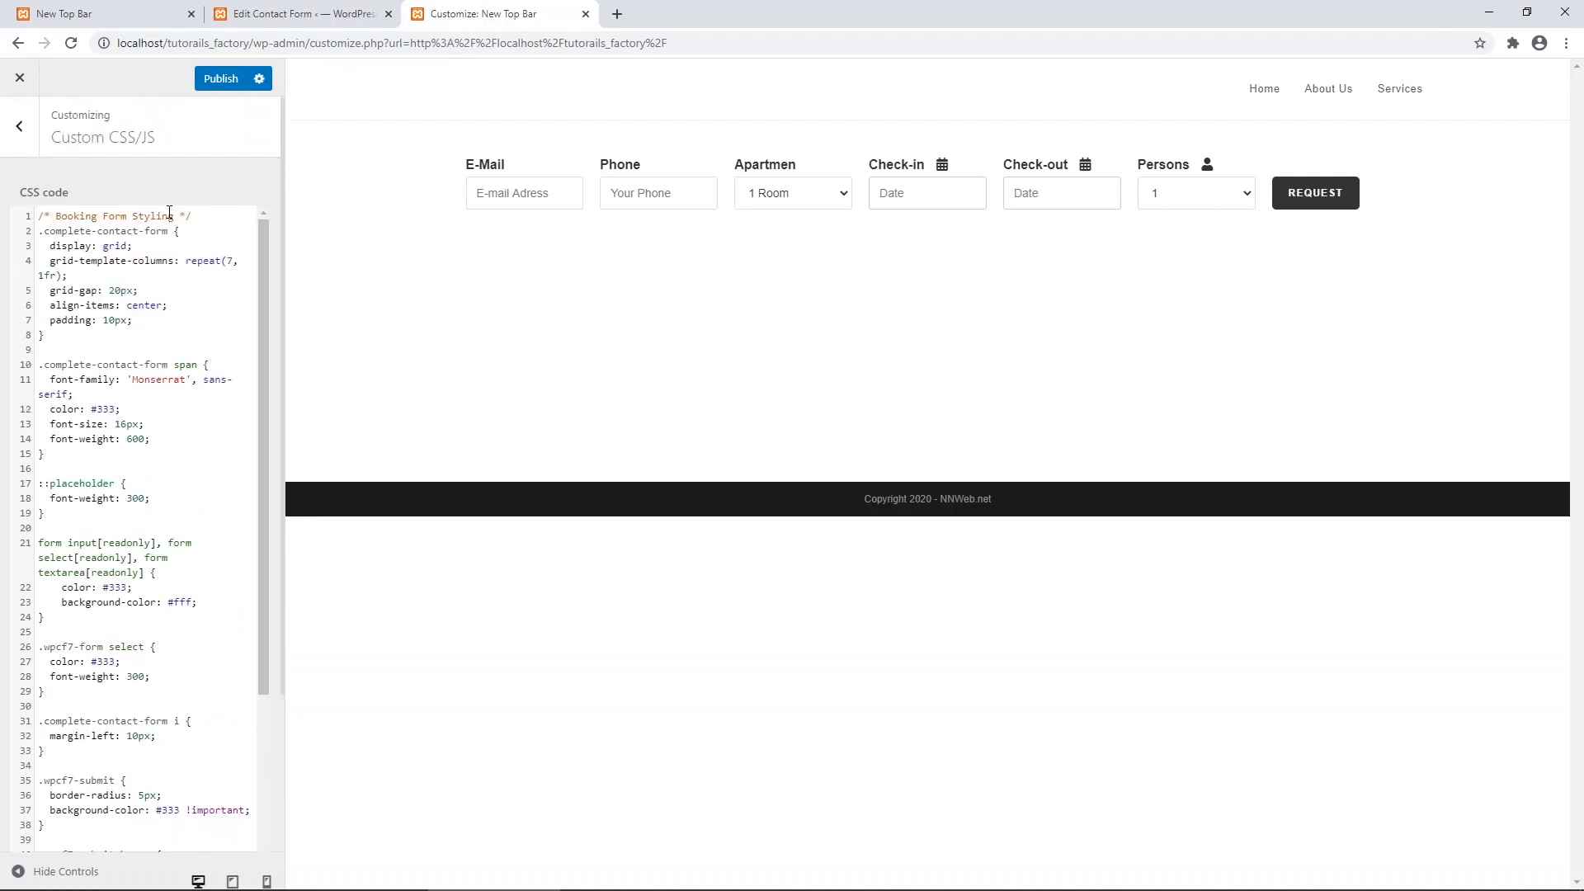
pyautogui.moveTo(50, 260); pyautogui.dragTo(149, 273)
pyautogui.hotkey('ctrl', 'c')
pyautogui.scroll(-3, 158, 366)
pyautogui.click(132, 814)
pyautogui.hotkey('ctrl', 'v')
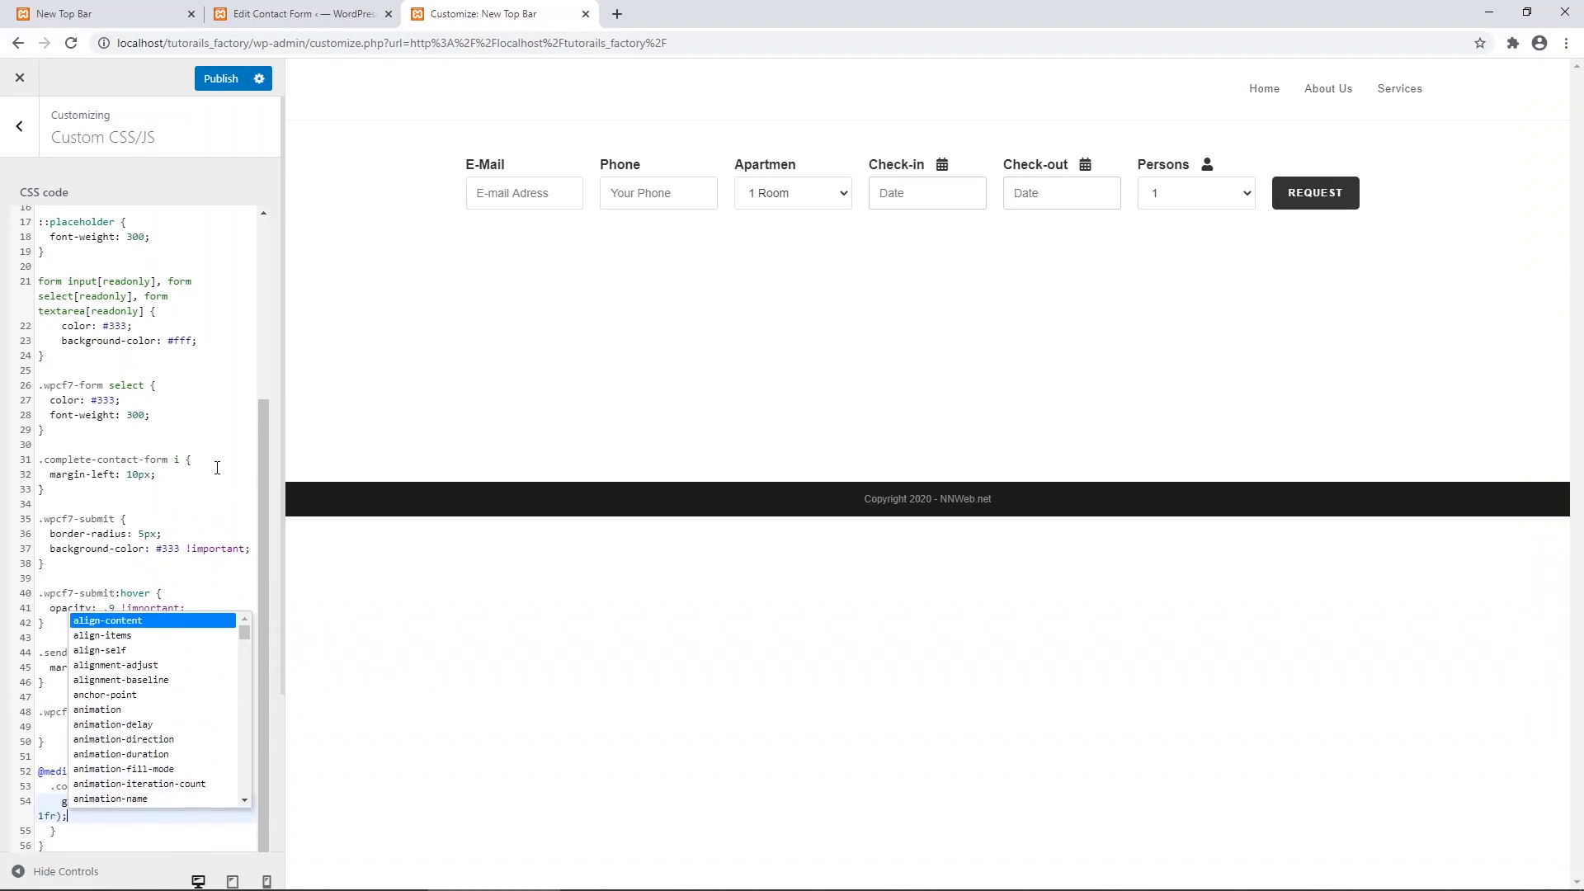
pyautogui.press('Escape')
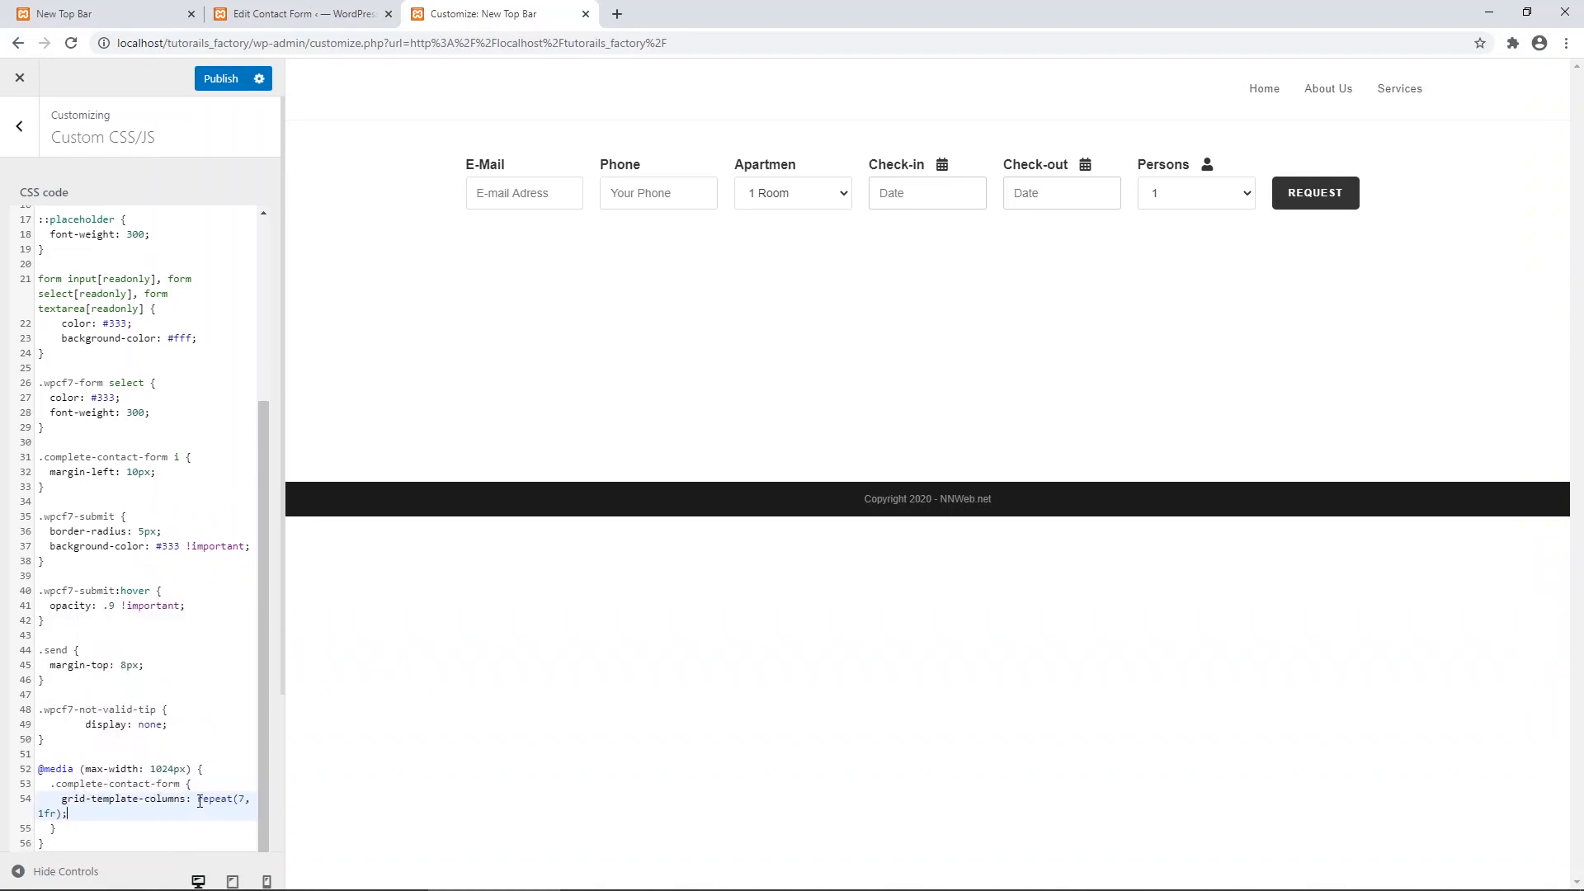
pyautogui.doubleClick(241, 799)
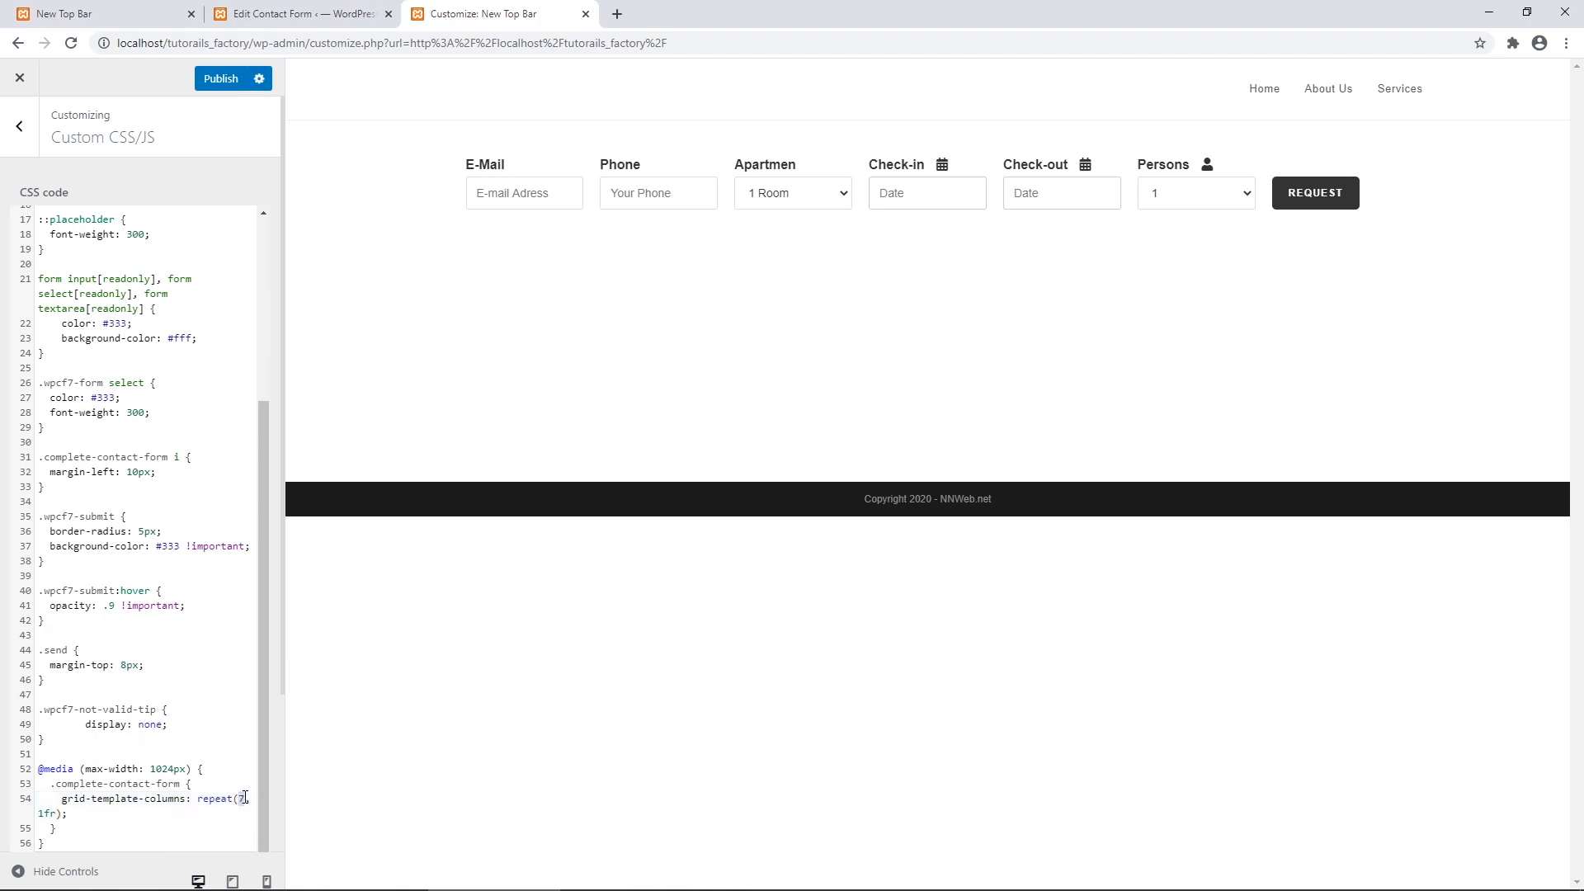
pyautogui.write('3')
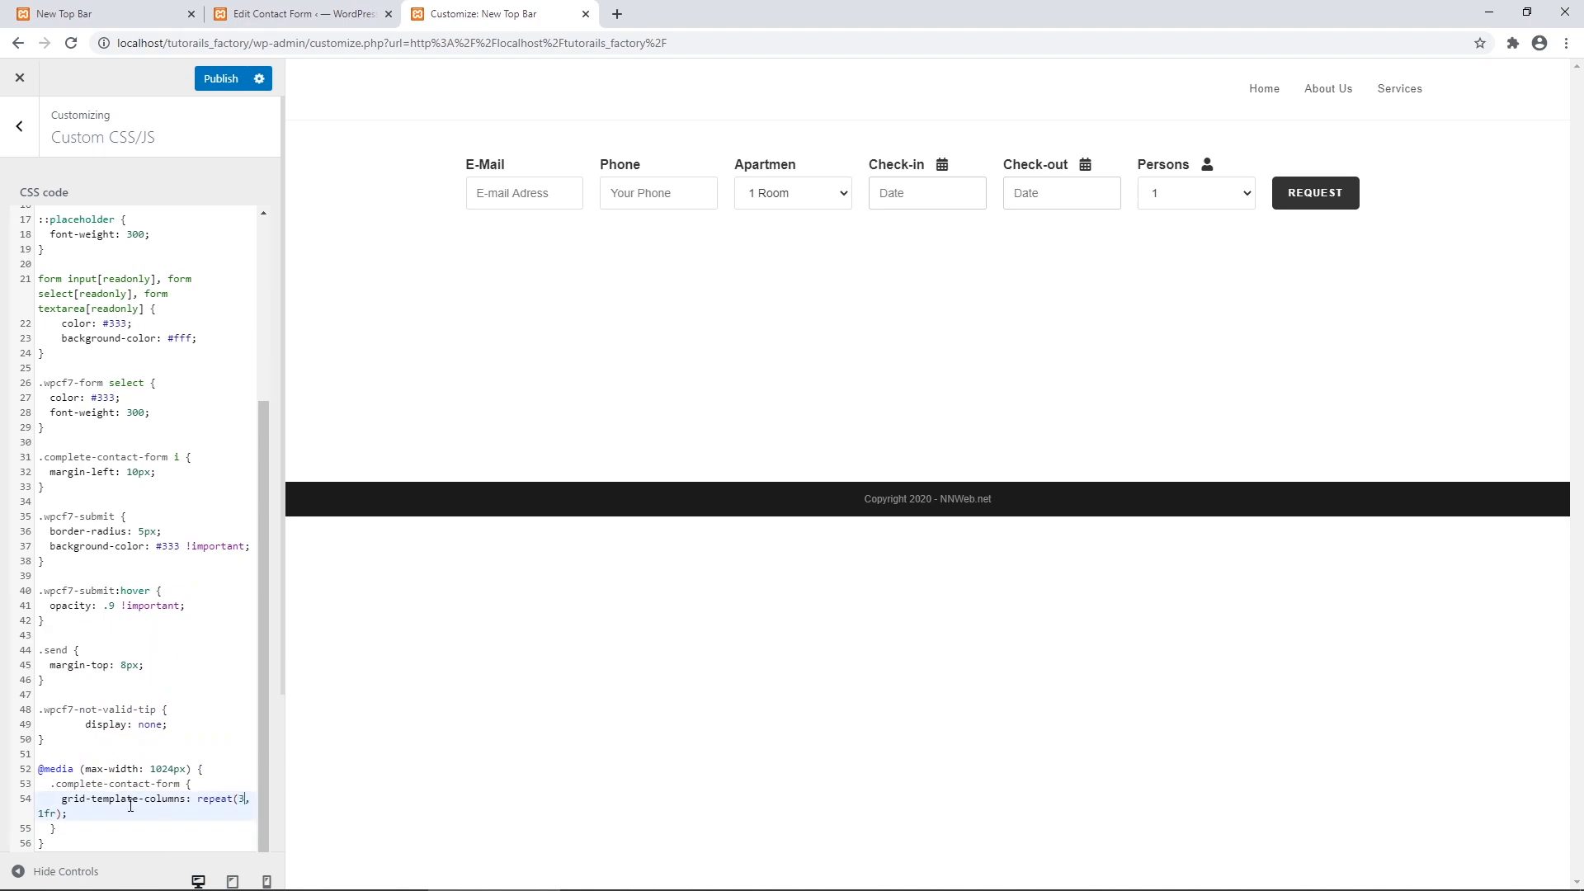
# Start a .complete-contact-form .send rule below the nested form rule inside the media query.
pyautogui.scroll(-3, 131, 804)
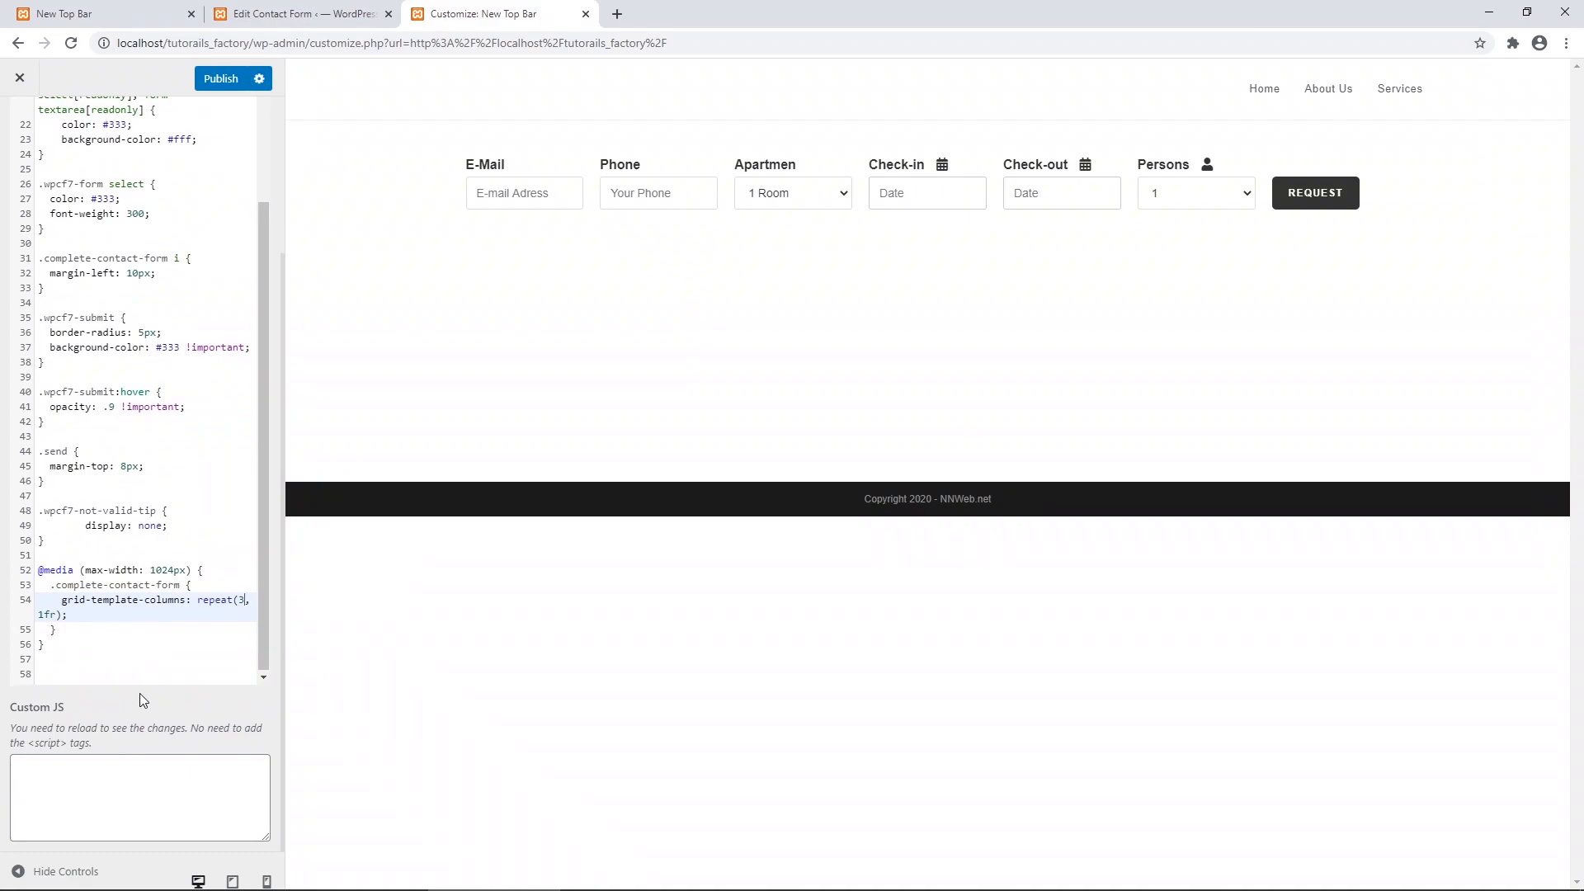
pyautogui.click(83, 629)
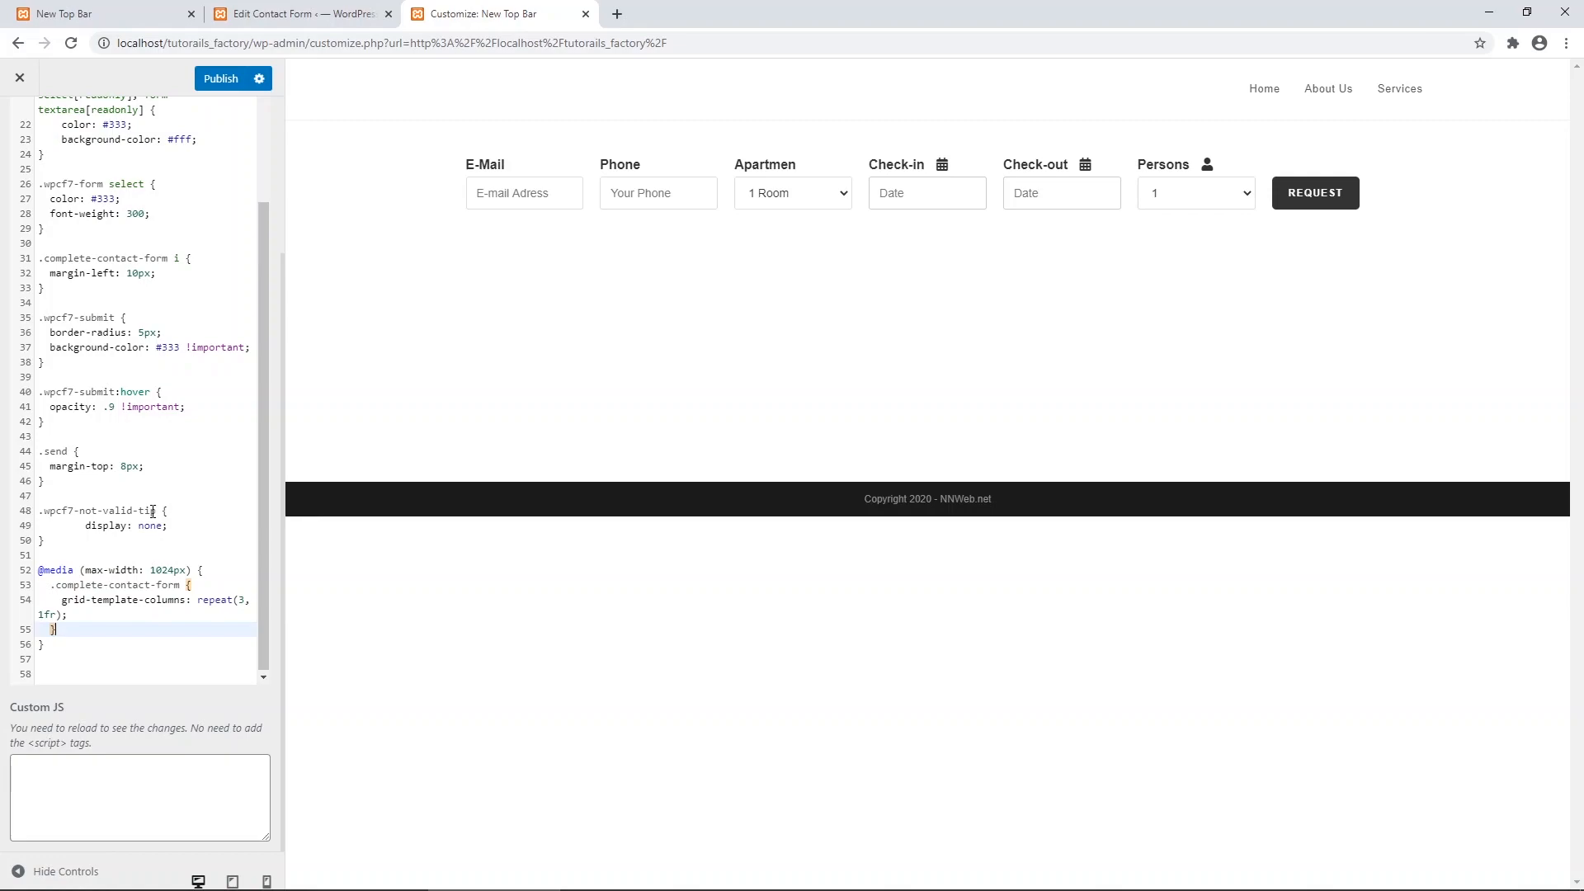
pyautogui.moveTo(187, 585); pyautogui.dragTo(53, 588)
pyautogui.hotkey('ctrl', 'c')
pyautogui.click(78, 628)
pyautogui.press('Return')
pyautogui.hotkey('ctrl', 'v')
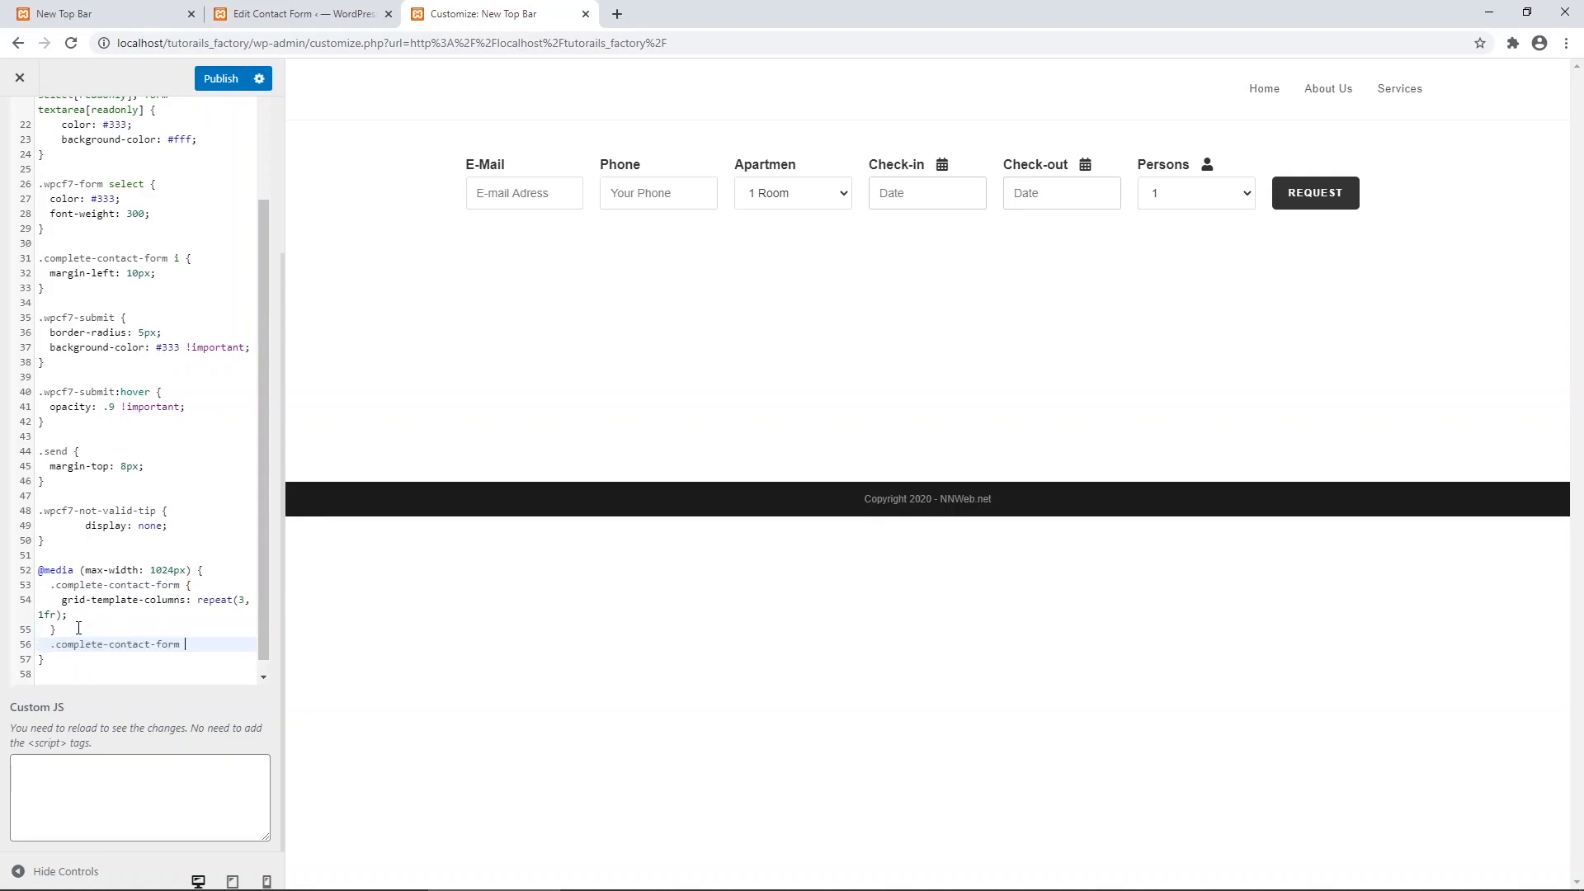
pyautogui.write('.send {')
pyautogui.press('Return')
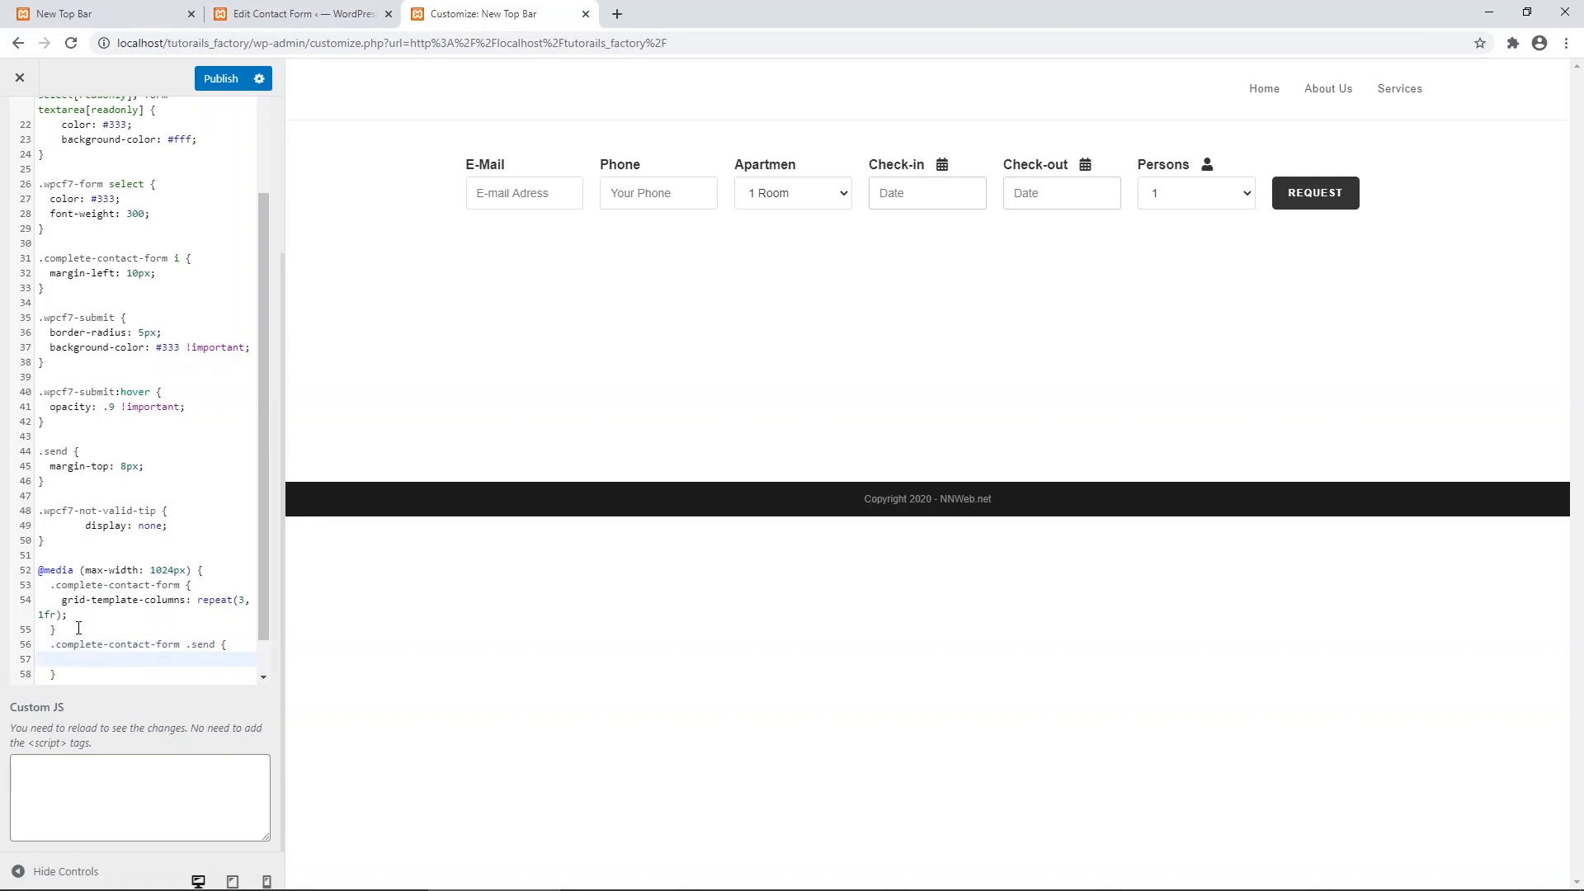
# Set grid-column: 1 / span 3; in the nested .complete-contact-form .send rule.
pyautogui.write('grid-')
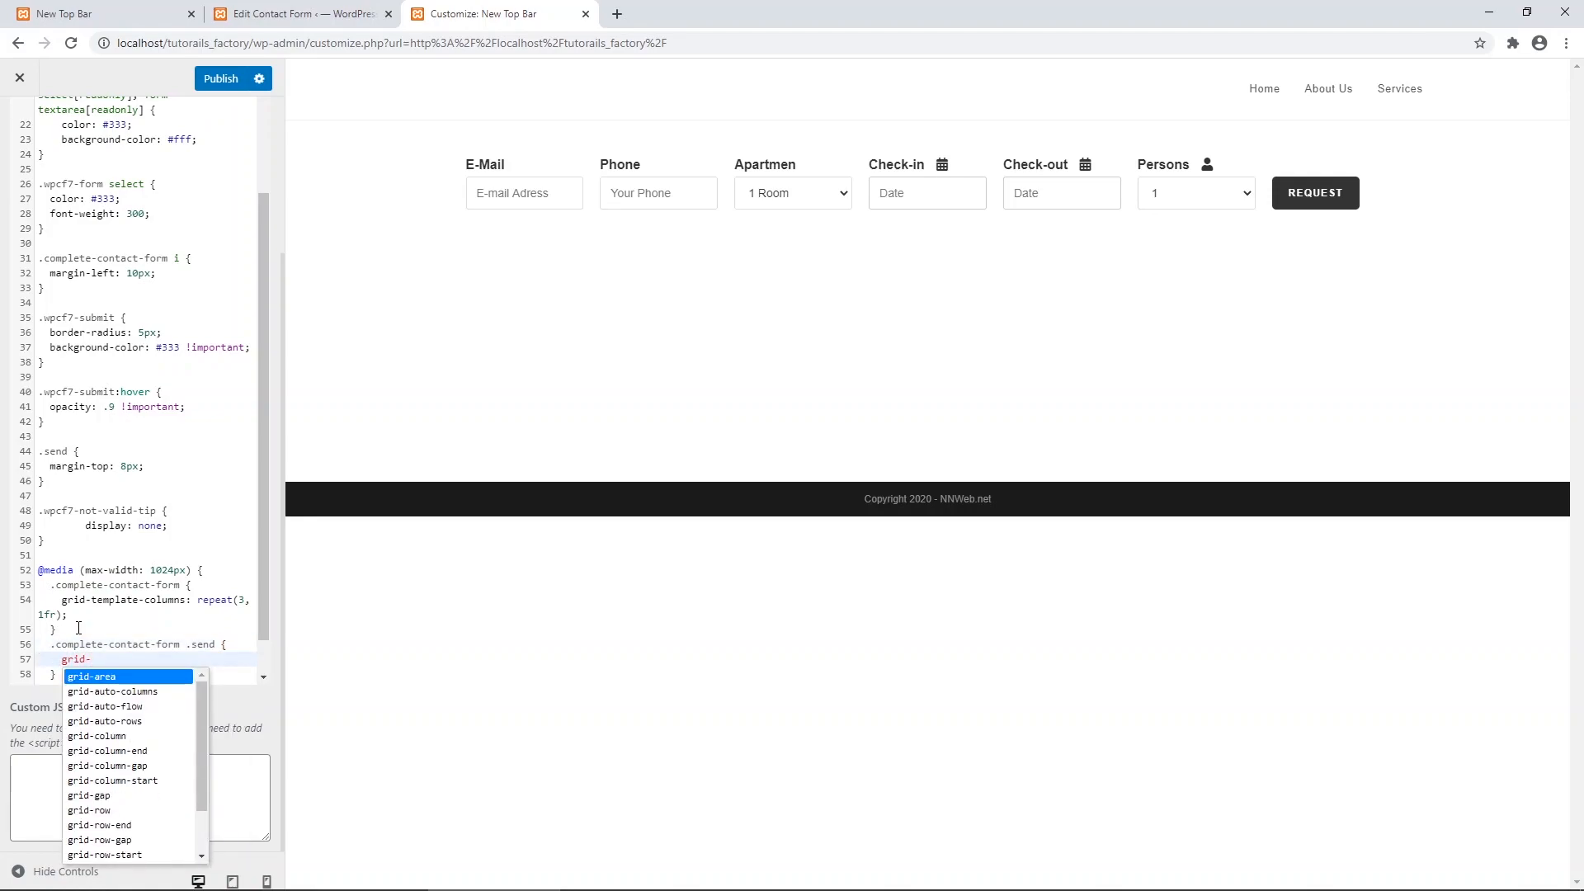
pyautogui.write('col')
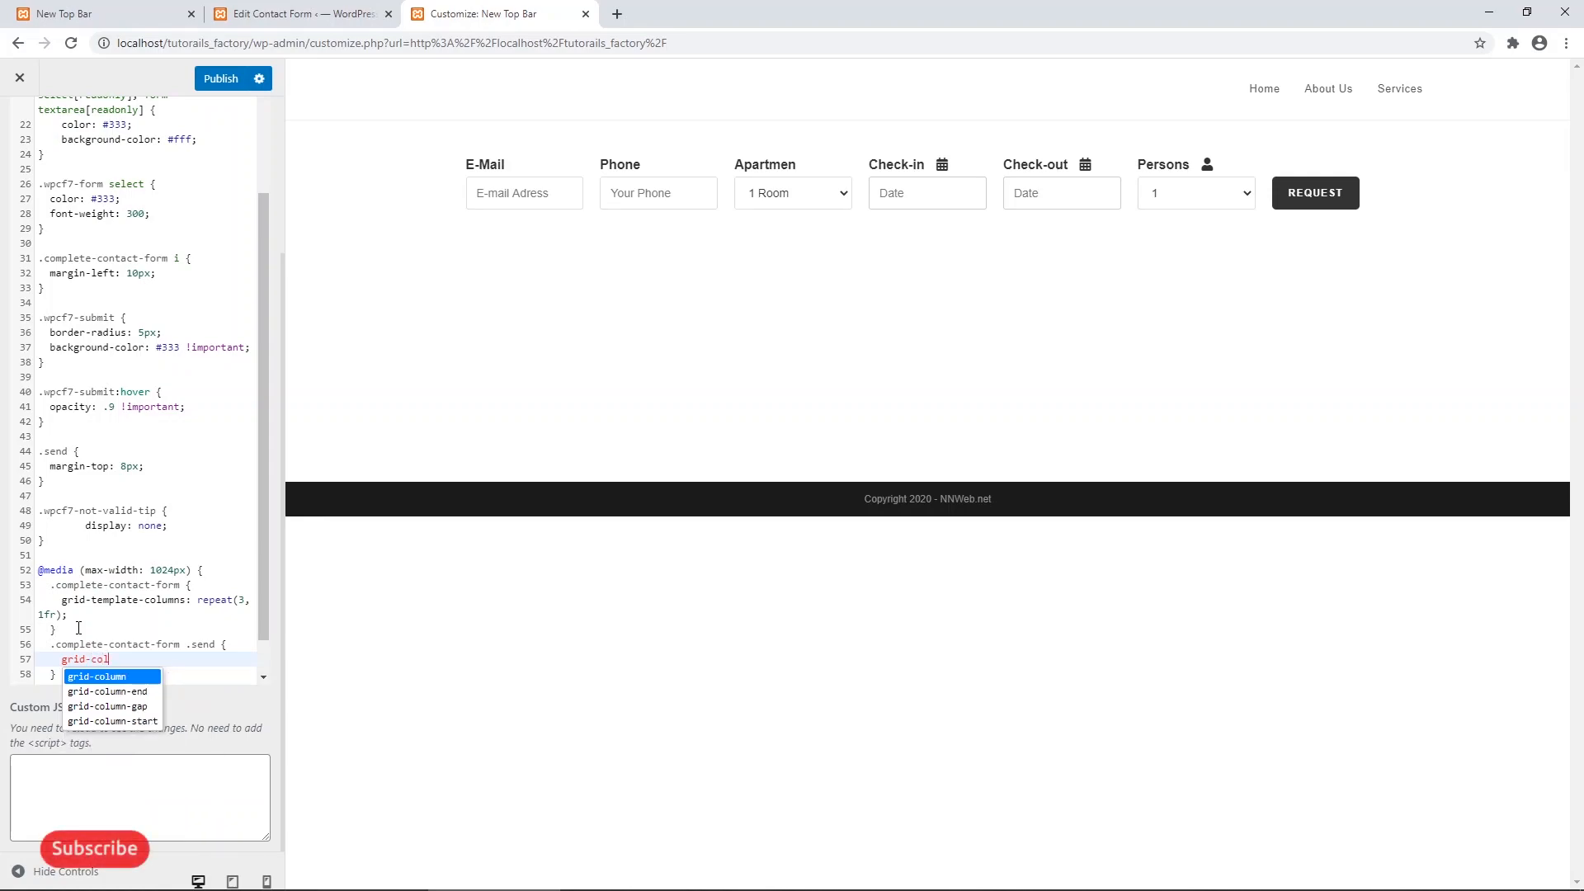
pyautogui.press('Return')
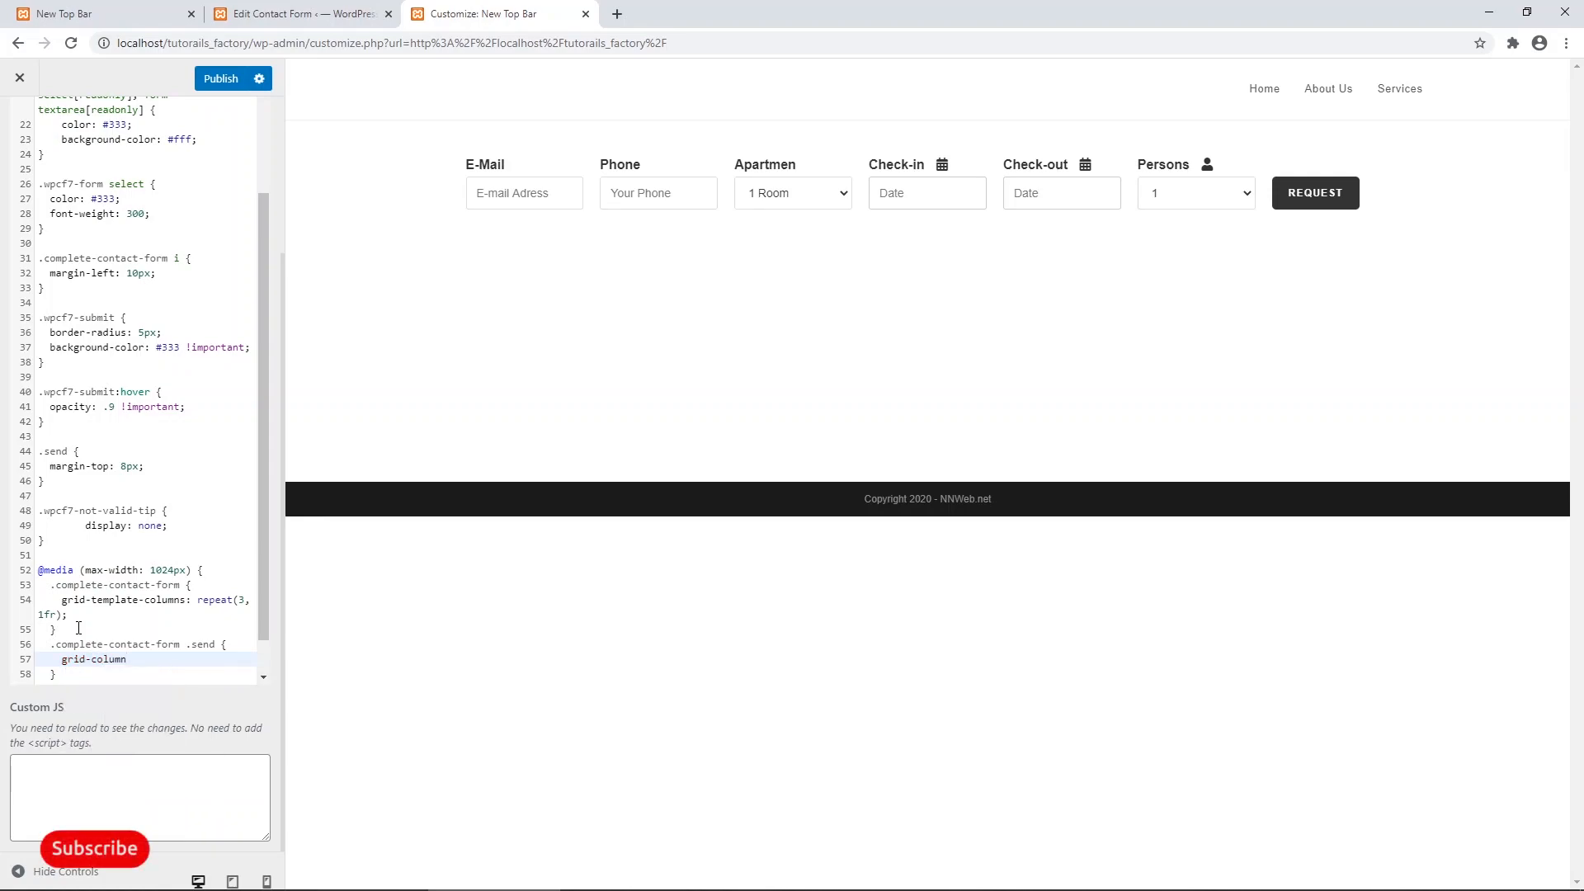
pyautogui.write(': ')
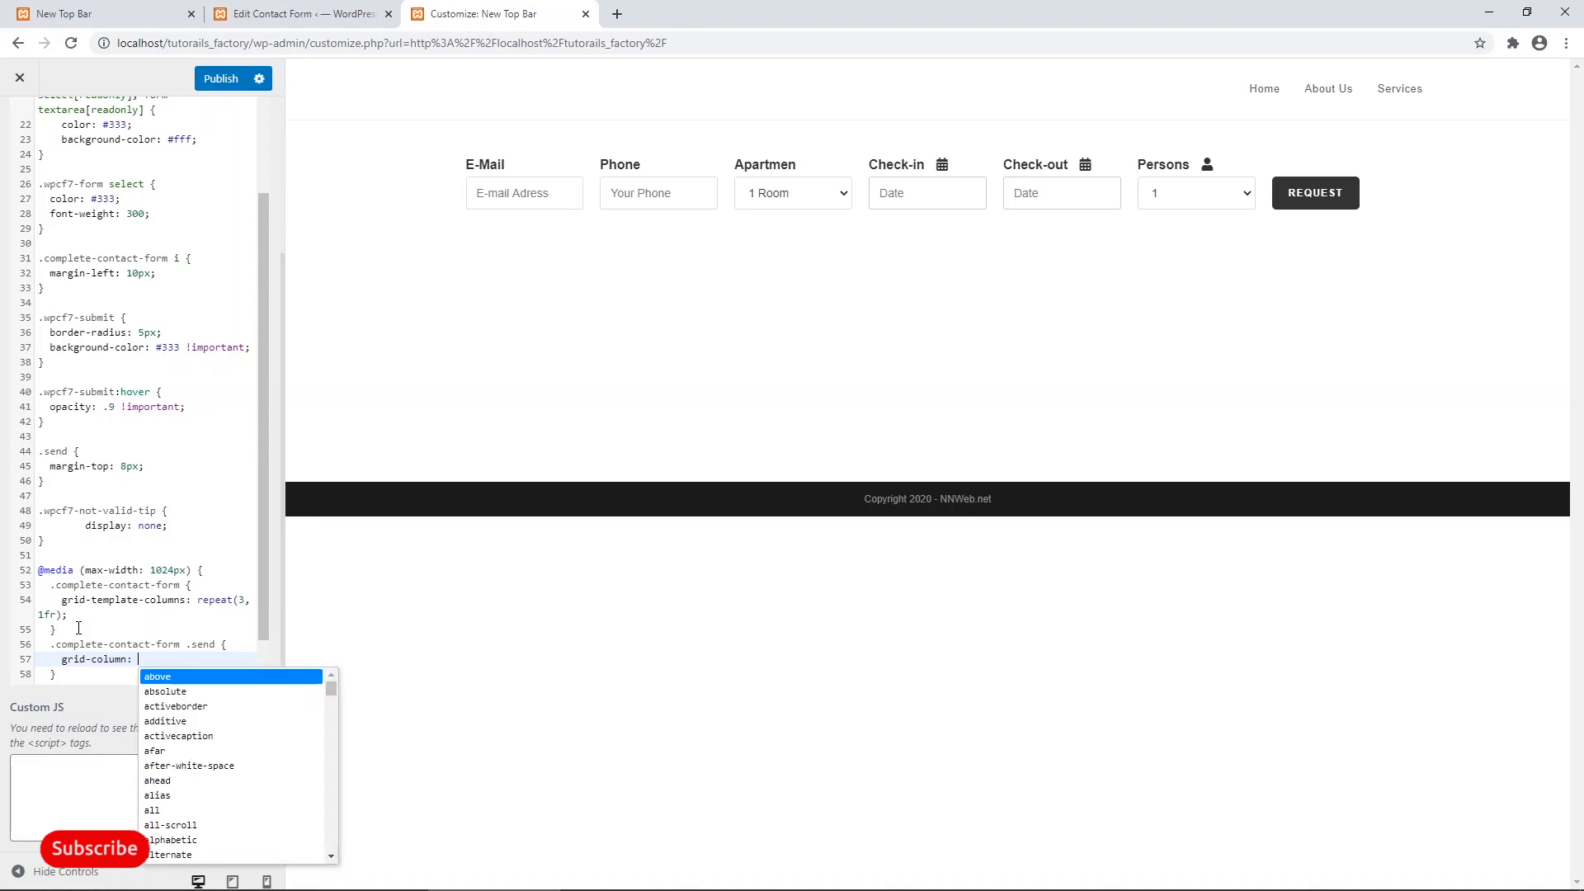
pyautogui.write('1 / ')
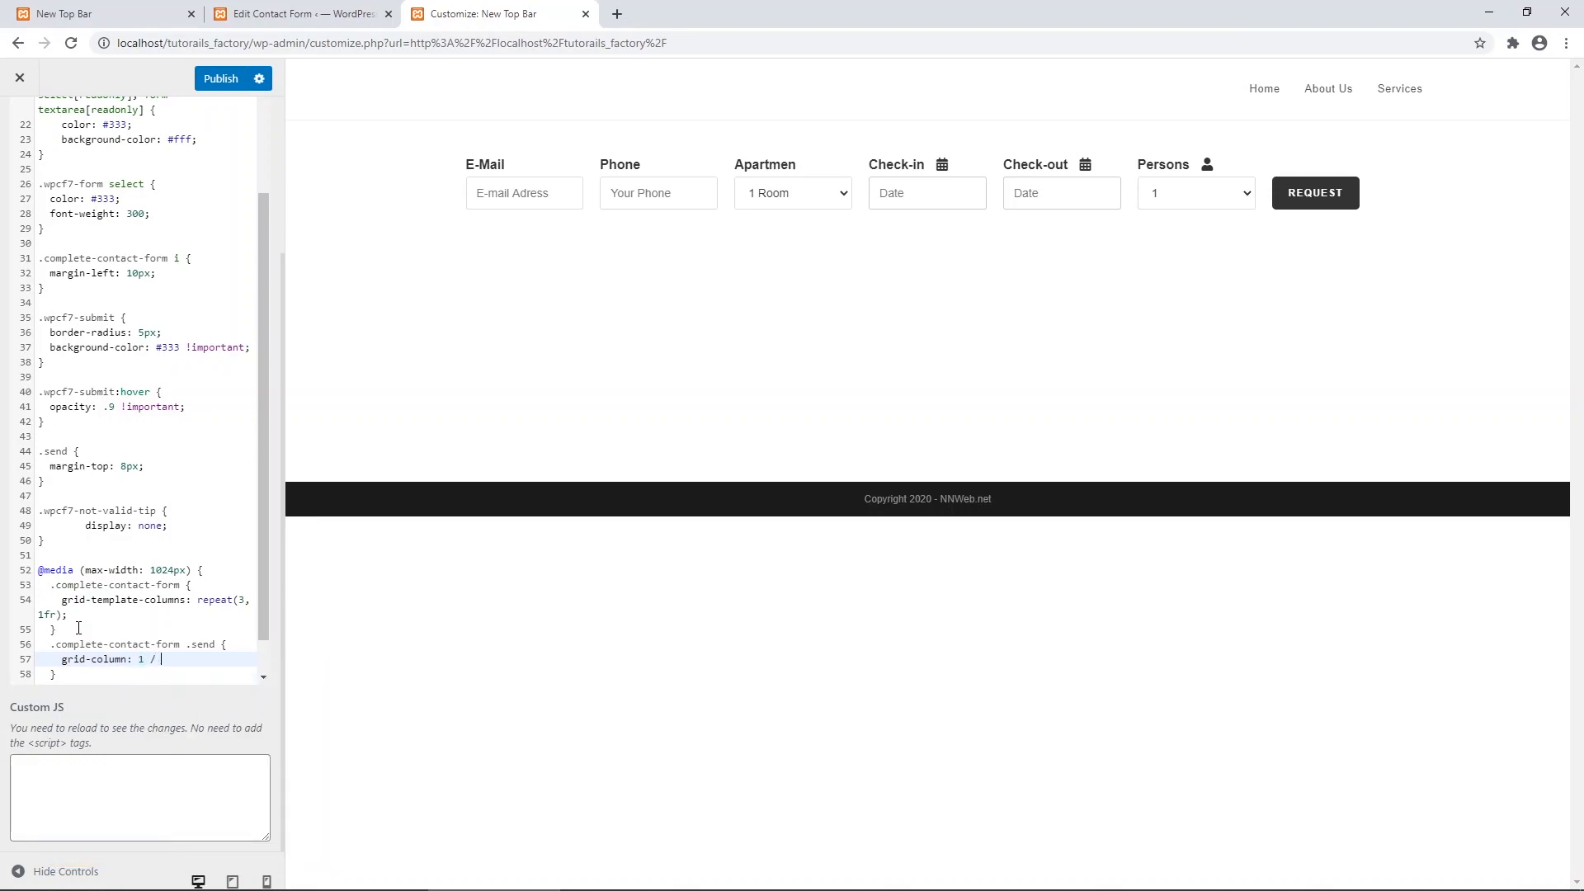
pyautogui.write('span 3;')
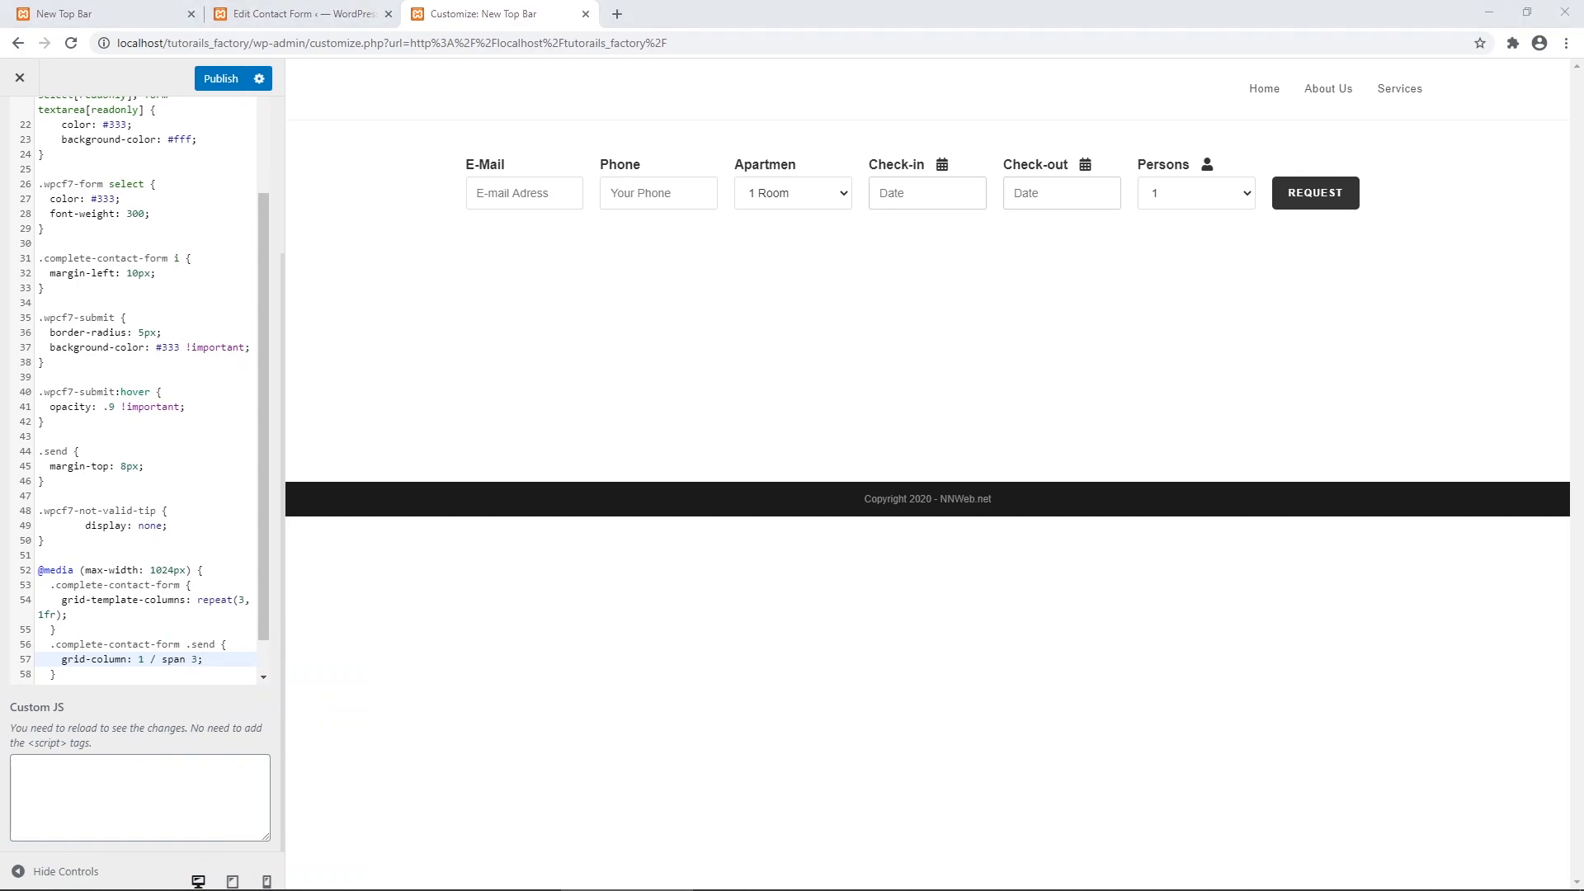
# Start a .wpcf7-submit rule below the nested .send rule, copying the class name from the existing submit button rule.
pyautogui.scroll(-1, 116, 635)
pyautogui.click(108, 633)
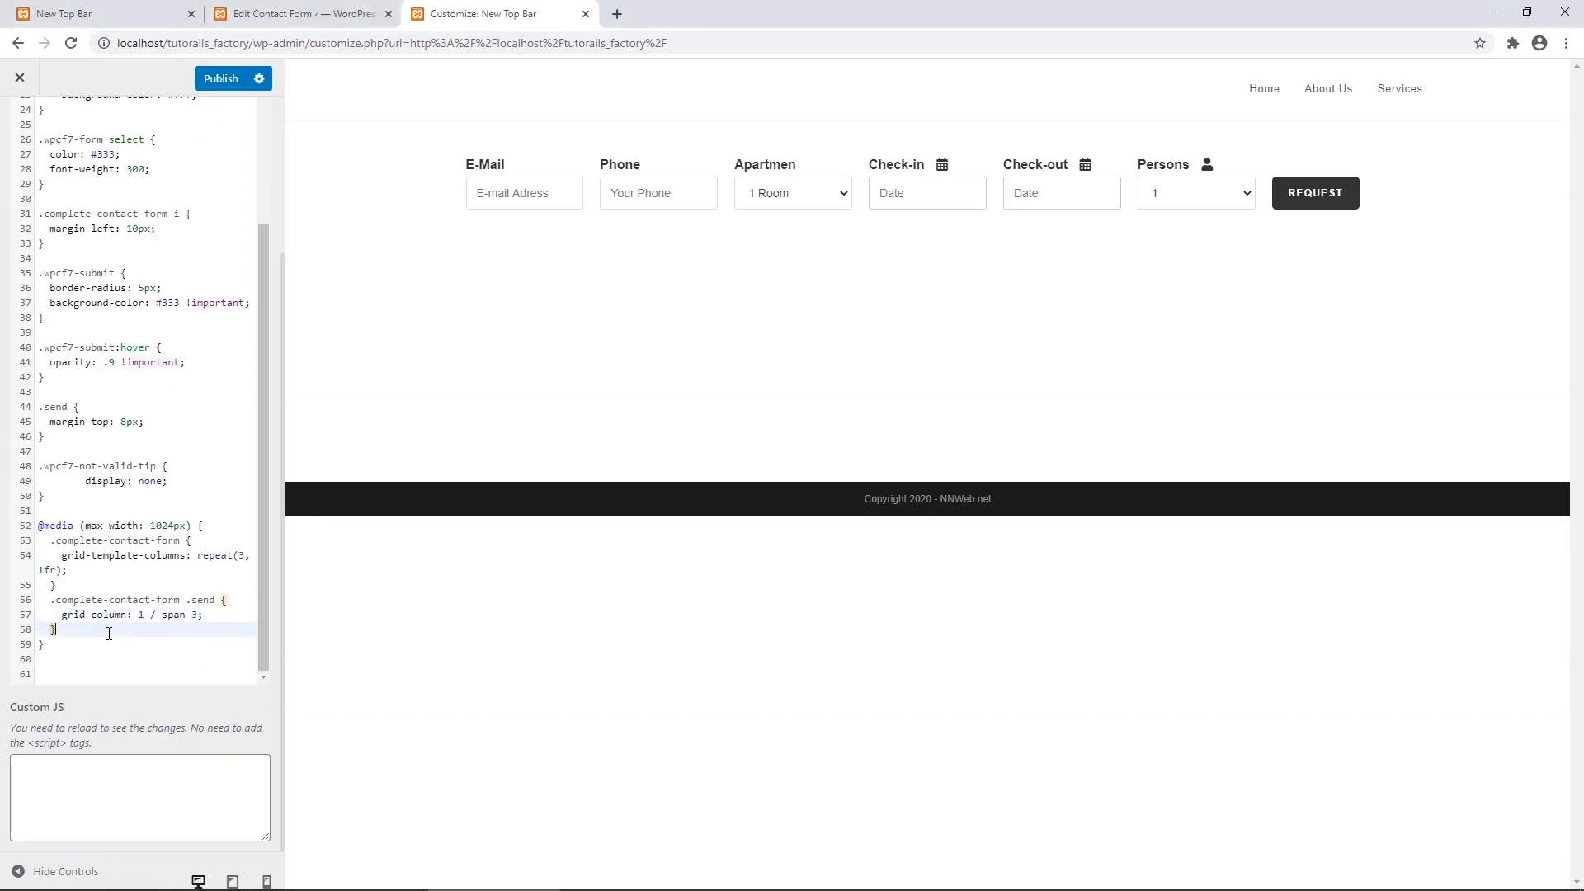
pyautogui.press('Return')
pyautogui.press('Return')
pyautogui.press('BackSpace')
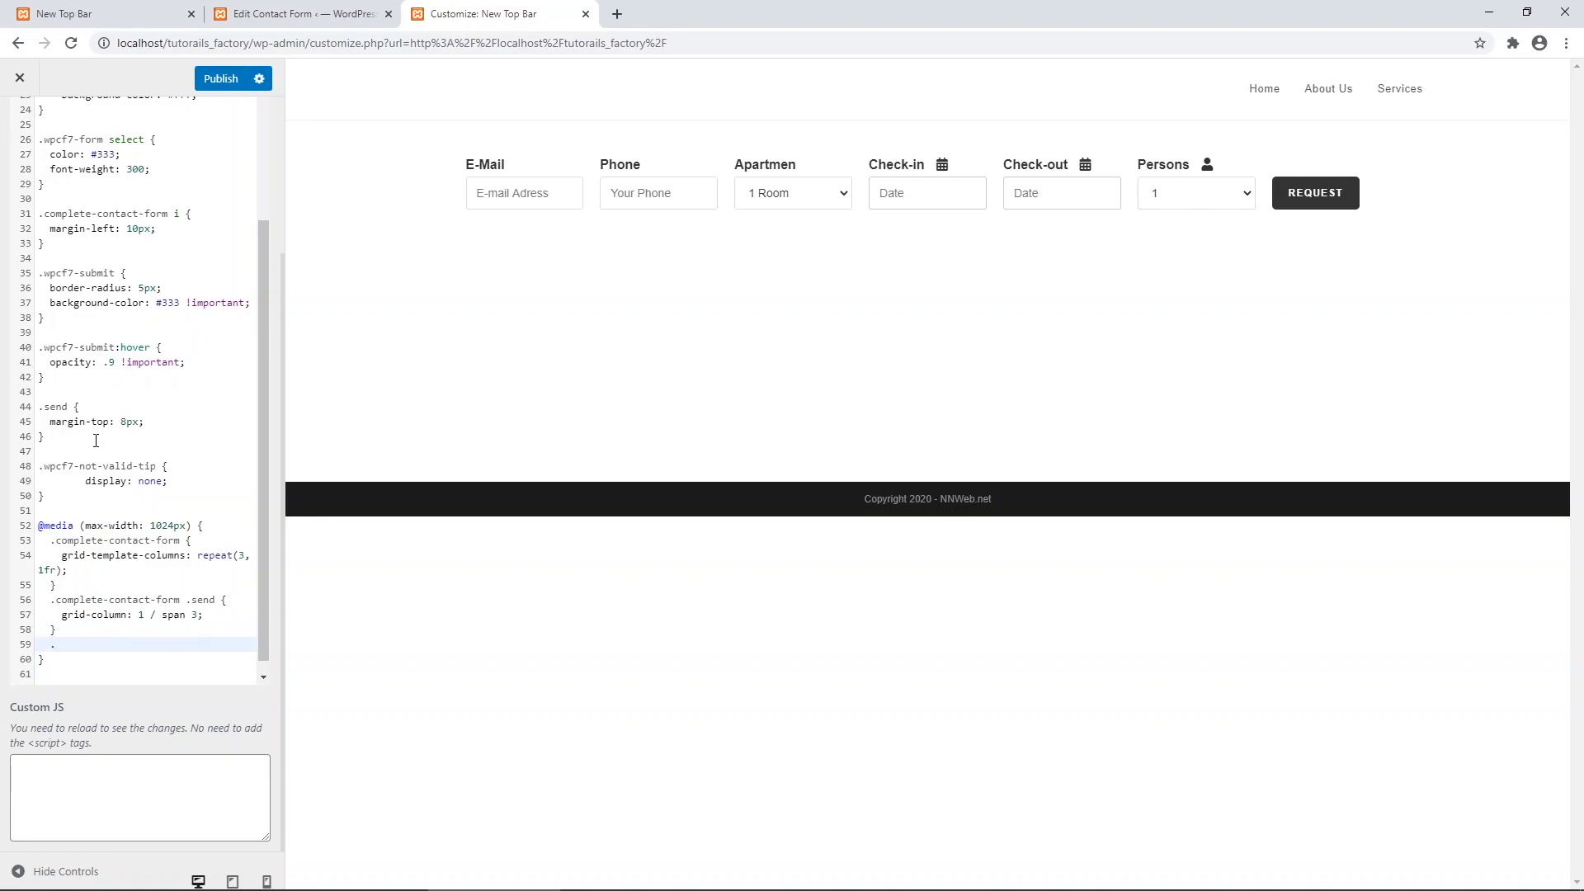
pyautogui.moveTo(115, 273); pyautogui.dragTo(41, 272)
pyautogui.hotkey('ctrl', 'c')
pyautogui.click(62, 644)
pyautogui.hotkey('ctrl', 'v')
pyautogui.write('{')
pyautogui.press('Return')
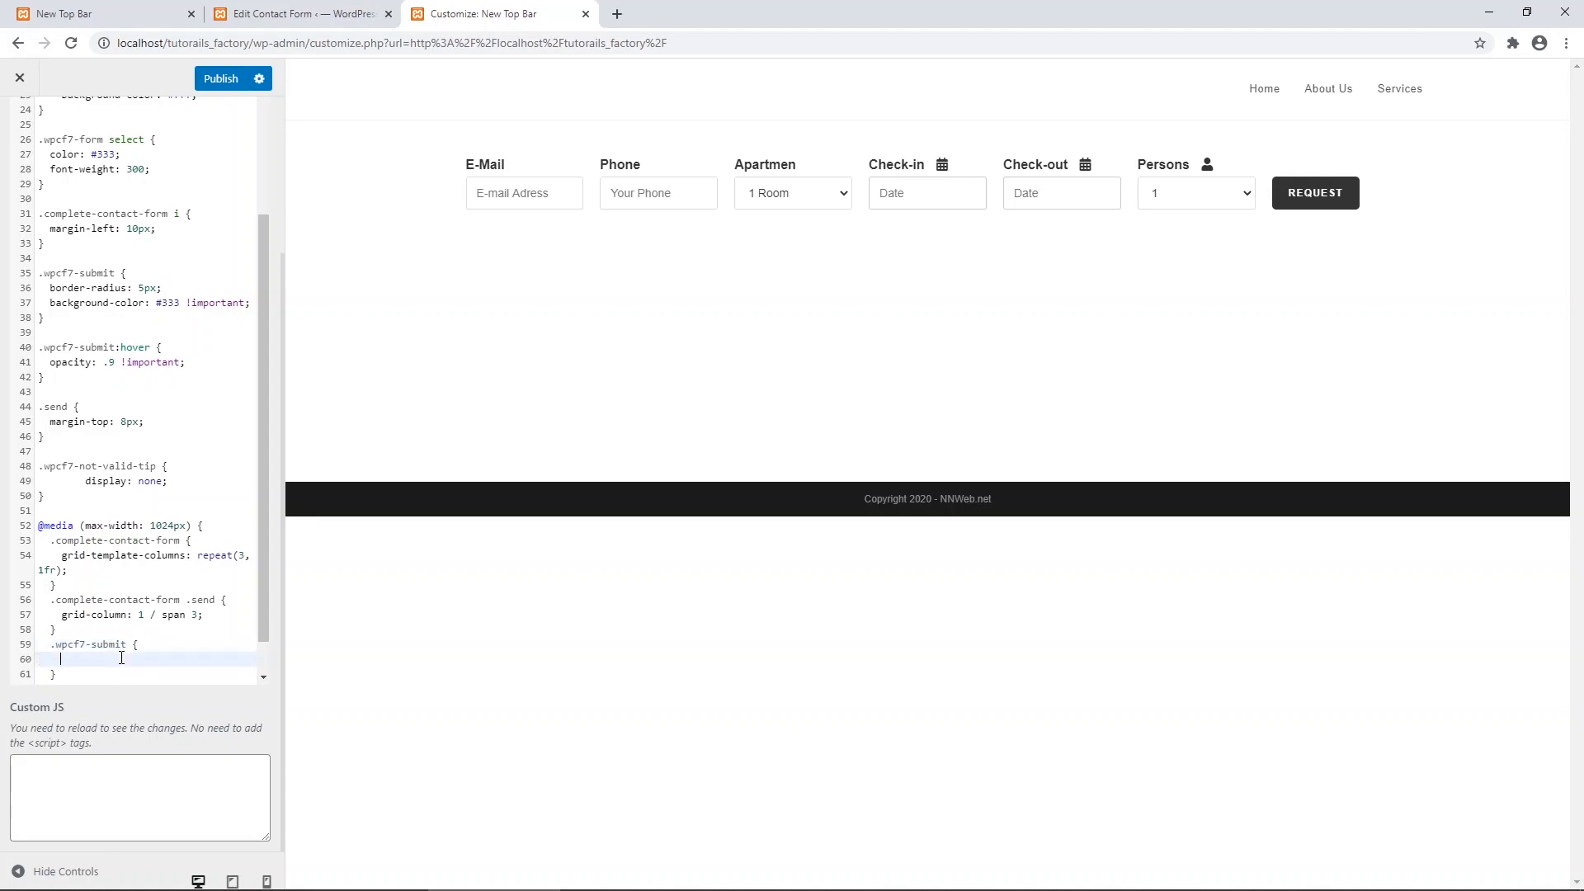
# Set display: block; in the media query's .wpcf7-submit rule.
pyautogui.write('di')
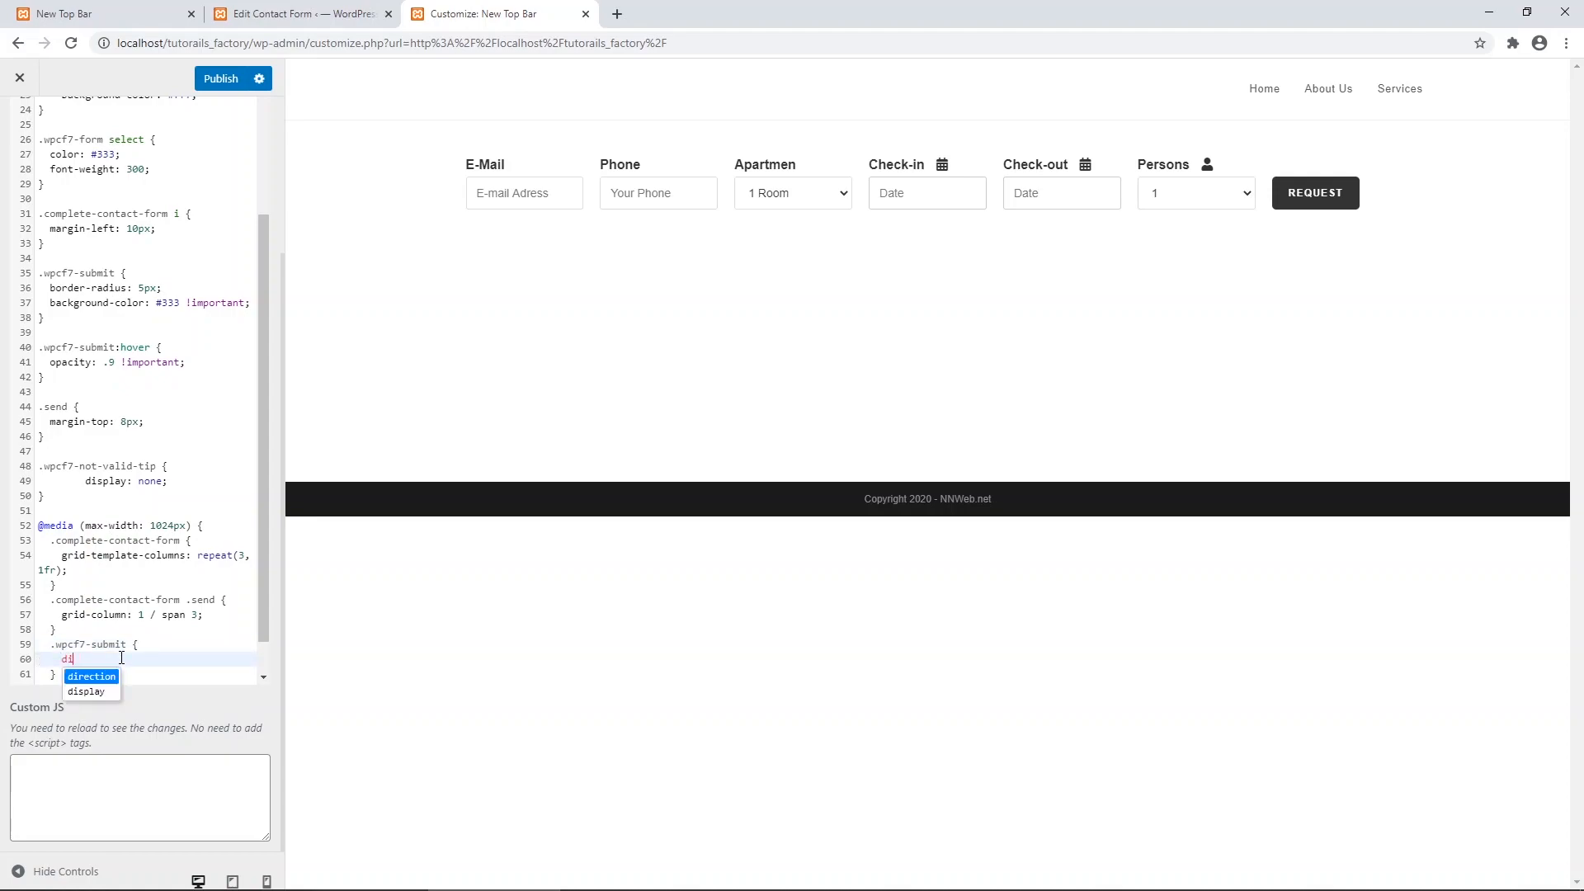
pyautogui.press('Down')
pyautogui.press('Return')
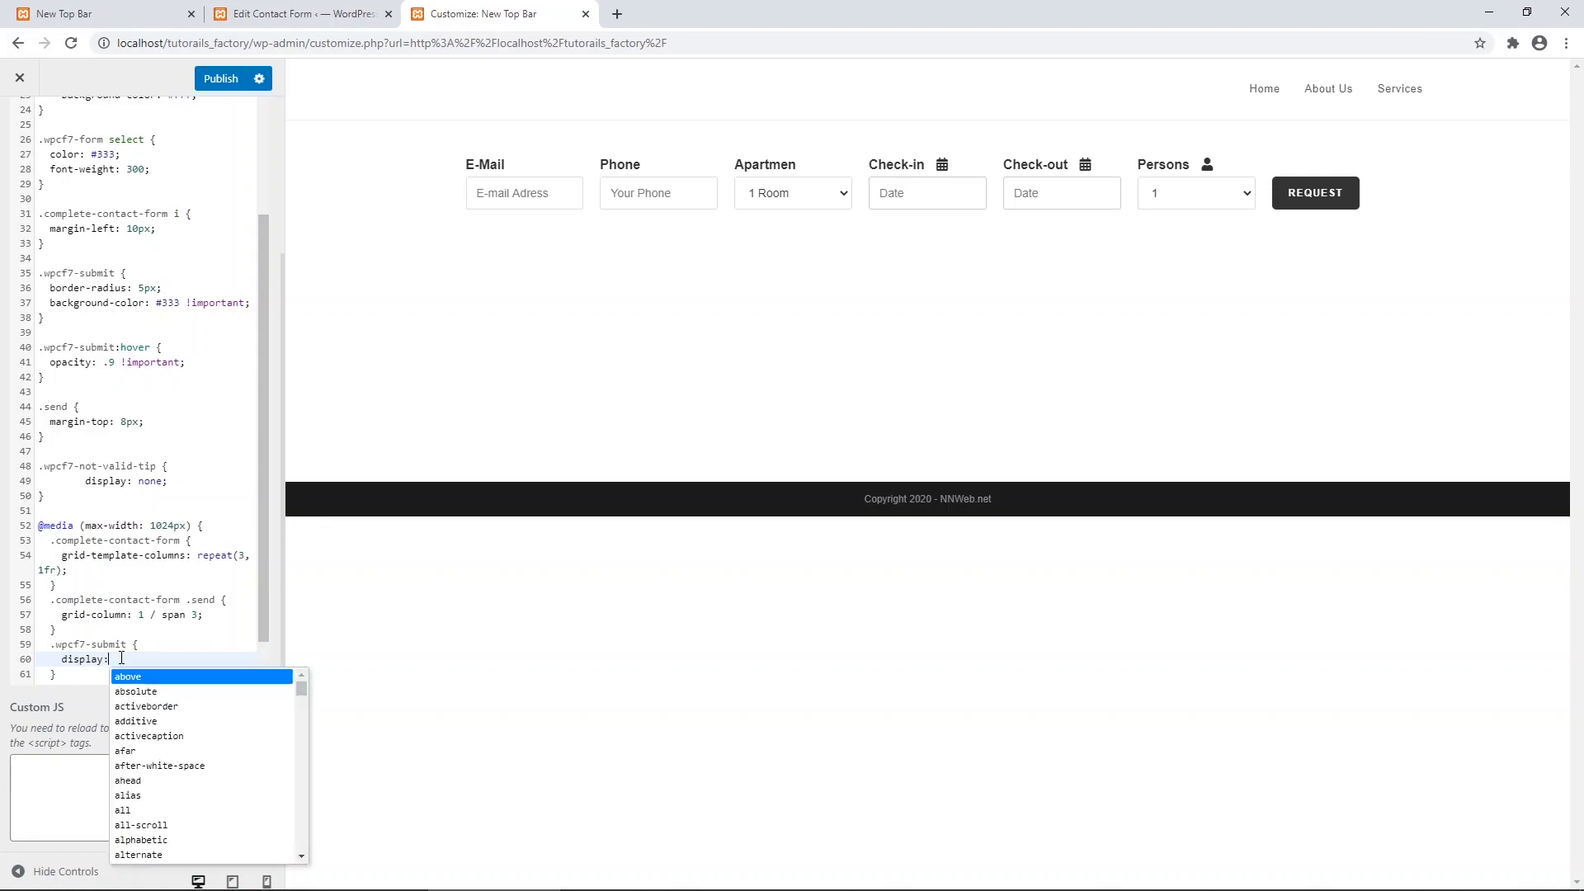
pyautogui.write('block;')
pyautogui.press('Escape')
pyautogui.write(';')
pyautogui.press('Return')
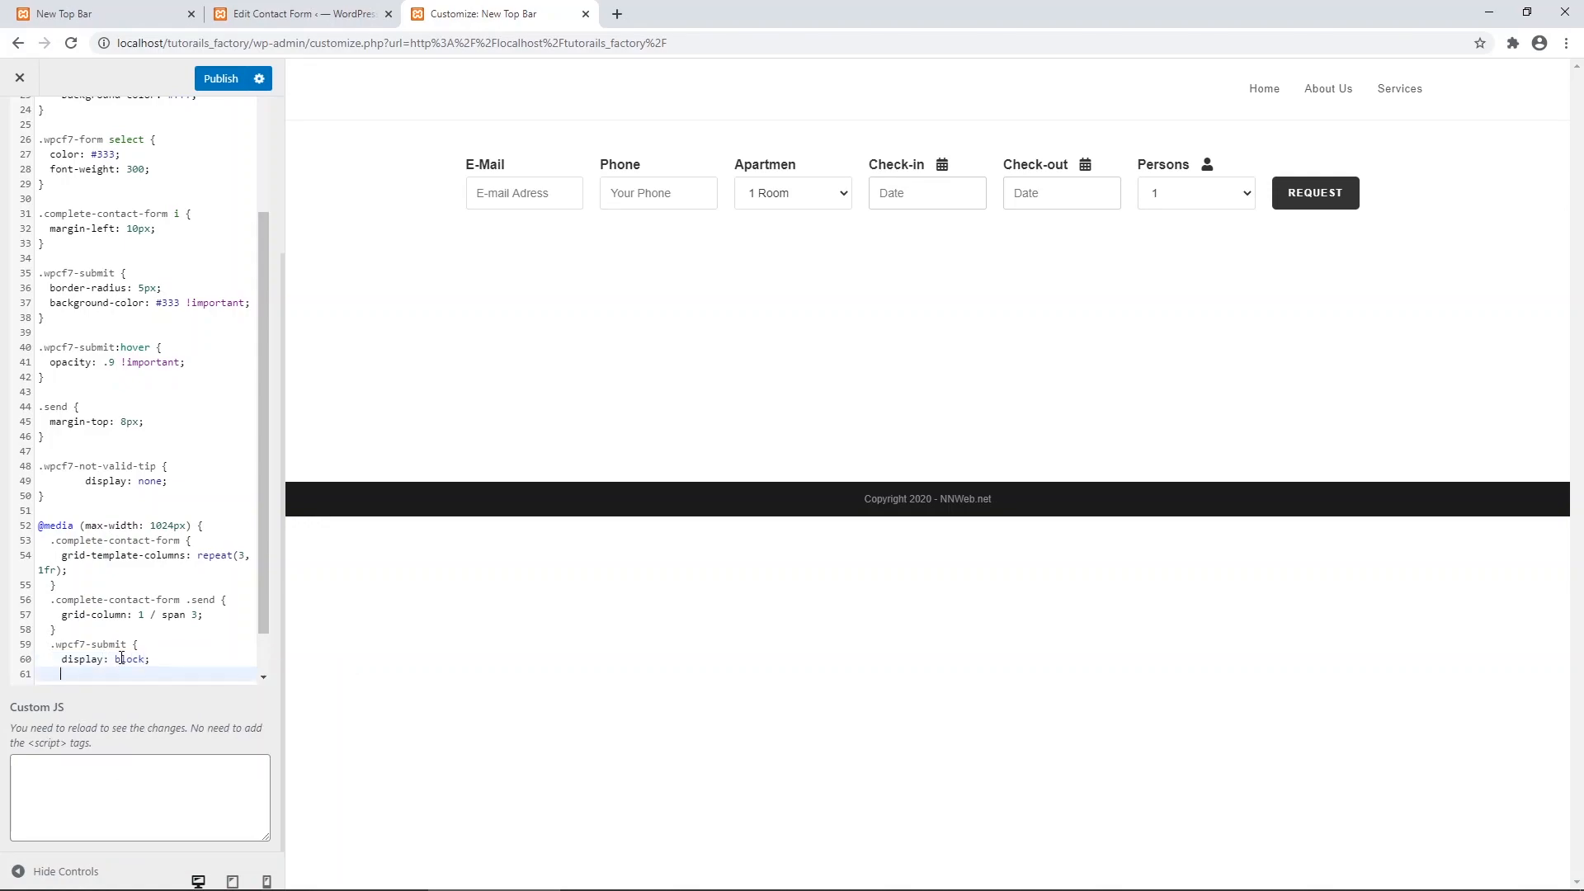
# Add width: 100%; to the media query's .wpcf7-submit rule and publish the changes.
pyautogui.write('wid')
pyautogui.press('Down')
pyautogui.press('Return')
pyautogui.write(': 100%')
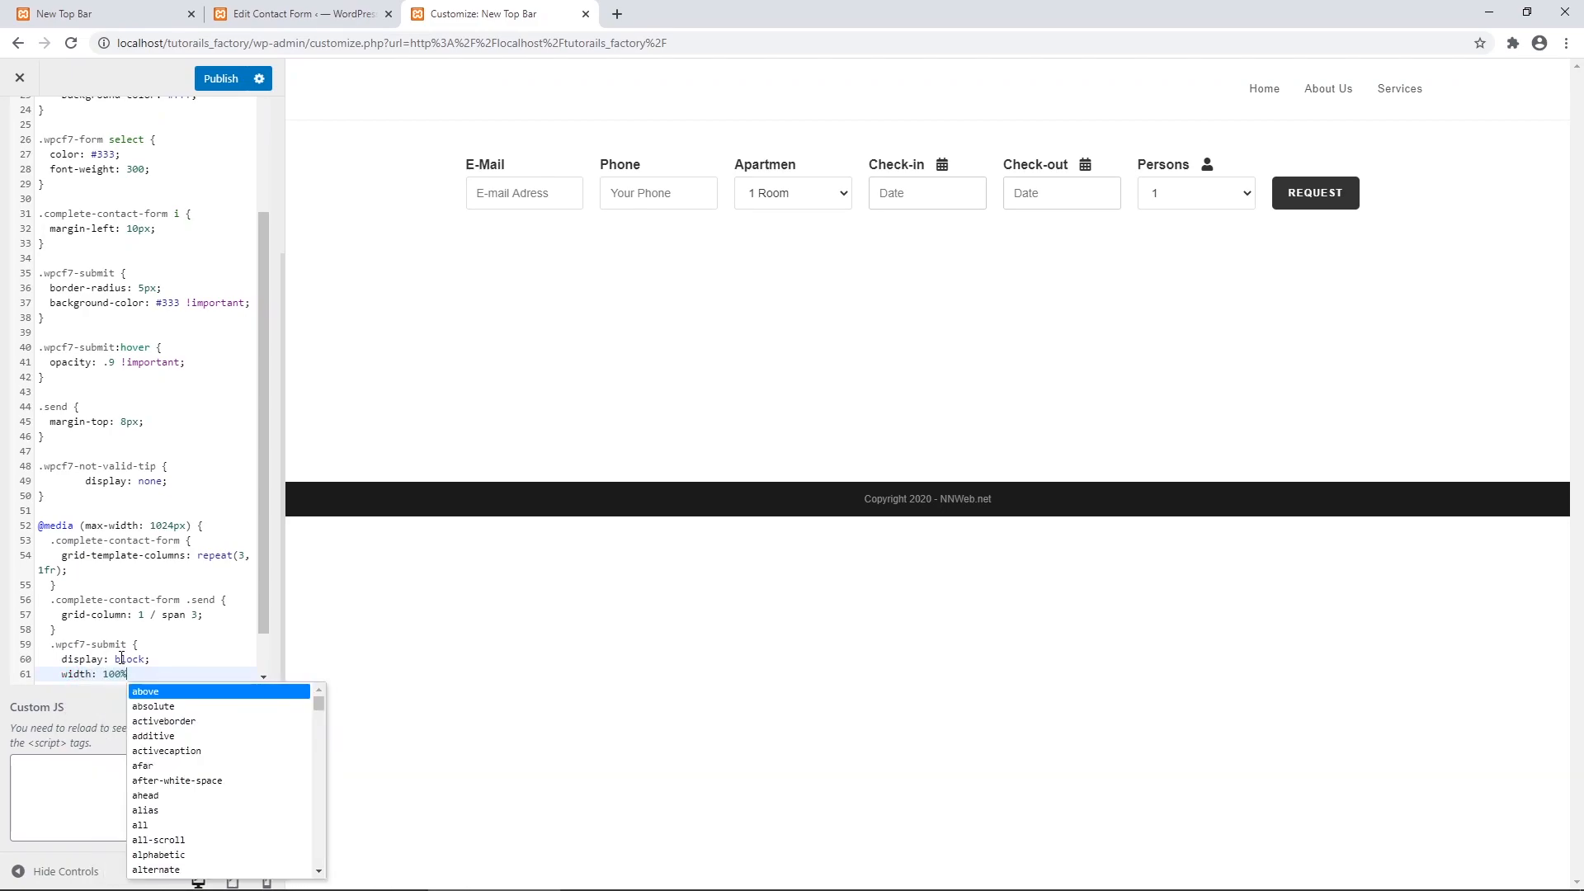
pyautogui.write(';')
pyautogui.scroll(-1, 132, 495)
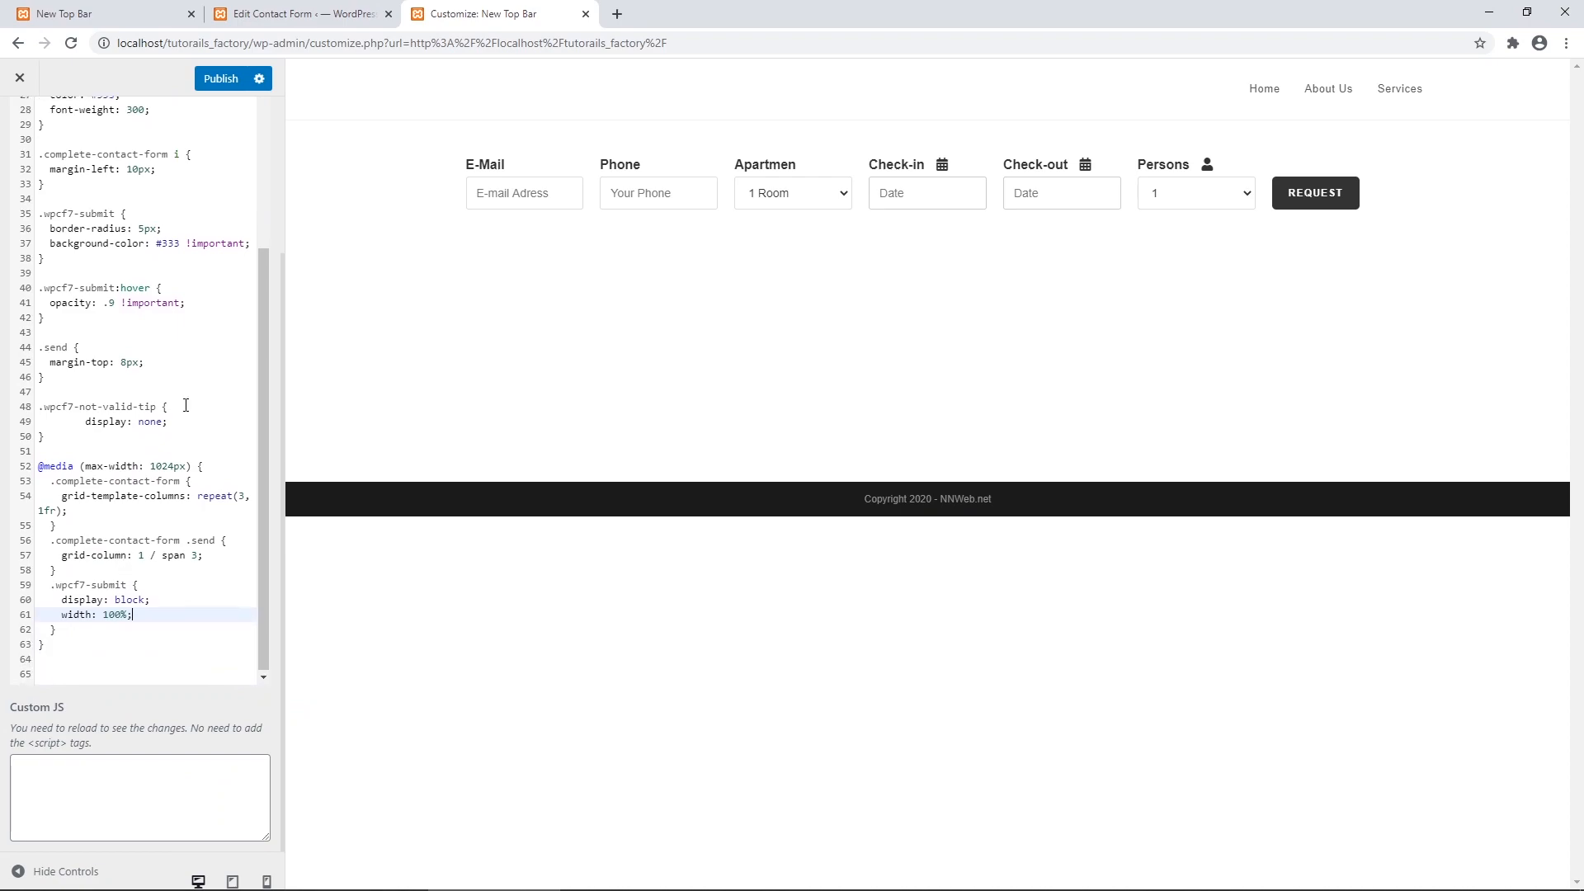
pyautogui.click(216, 77)
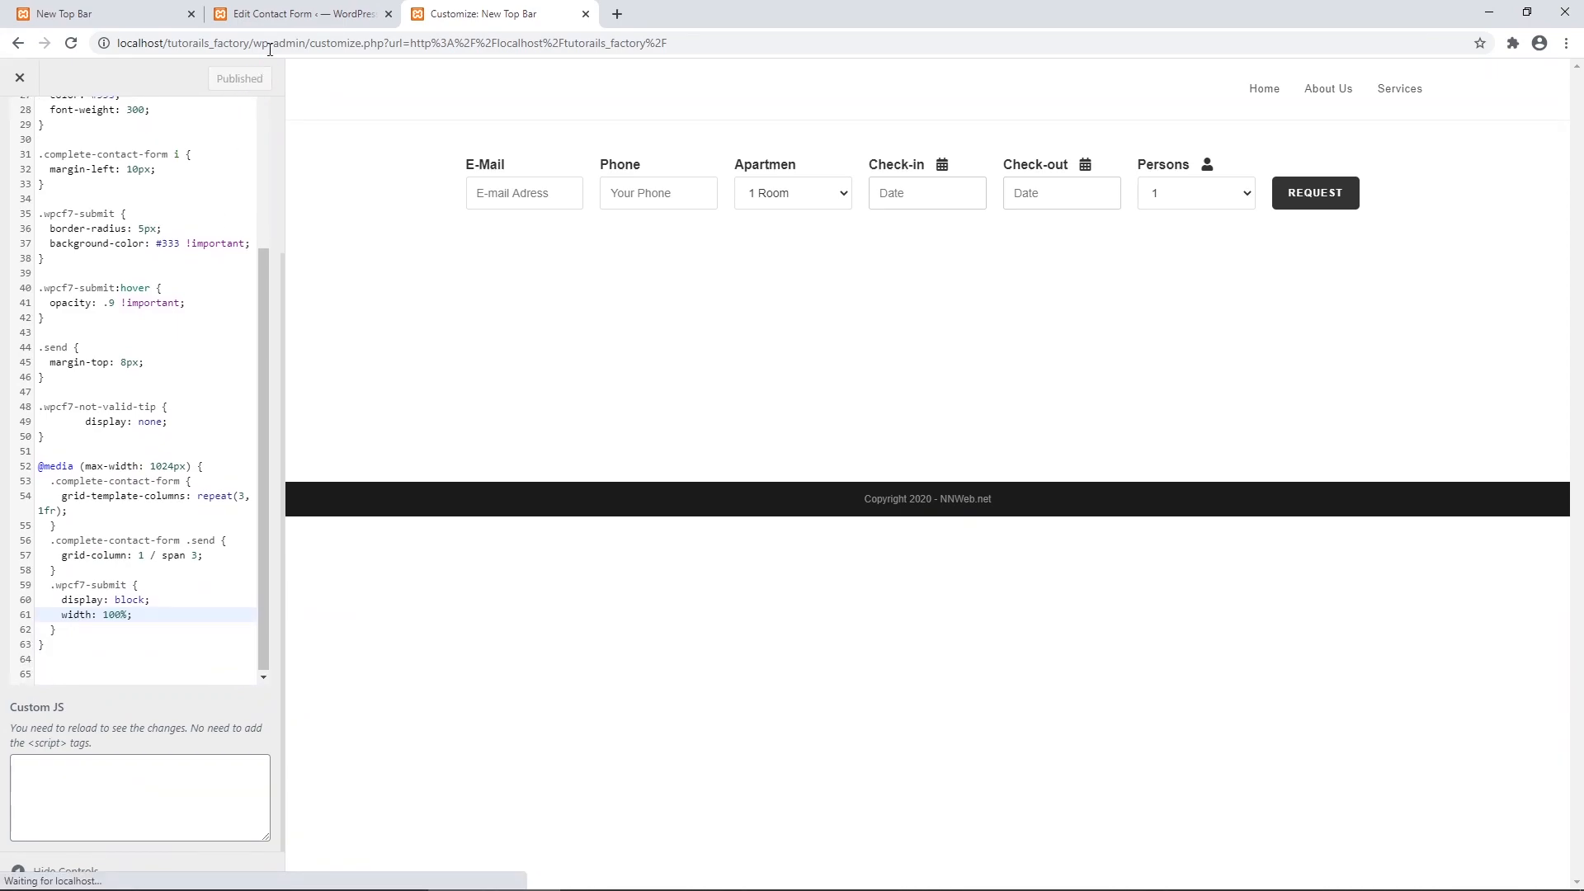
# Reload the booking page and check the form's layout at 1024 px and 1440 px preview widths.
pyautogui.click(298, 13)
pyautogui.click(140, 12)
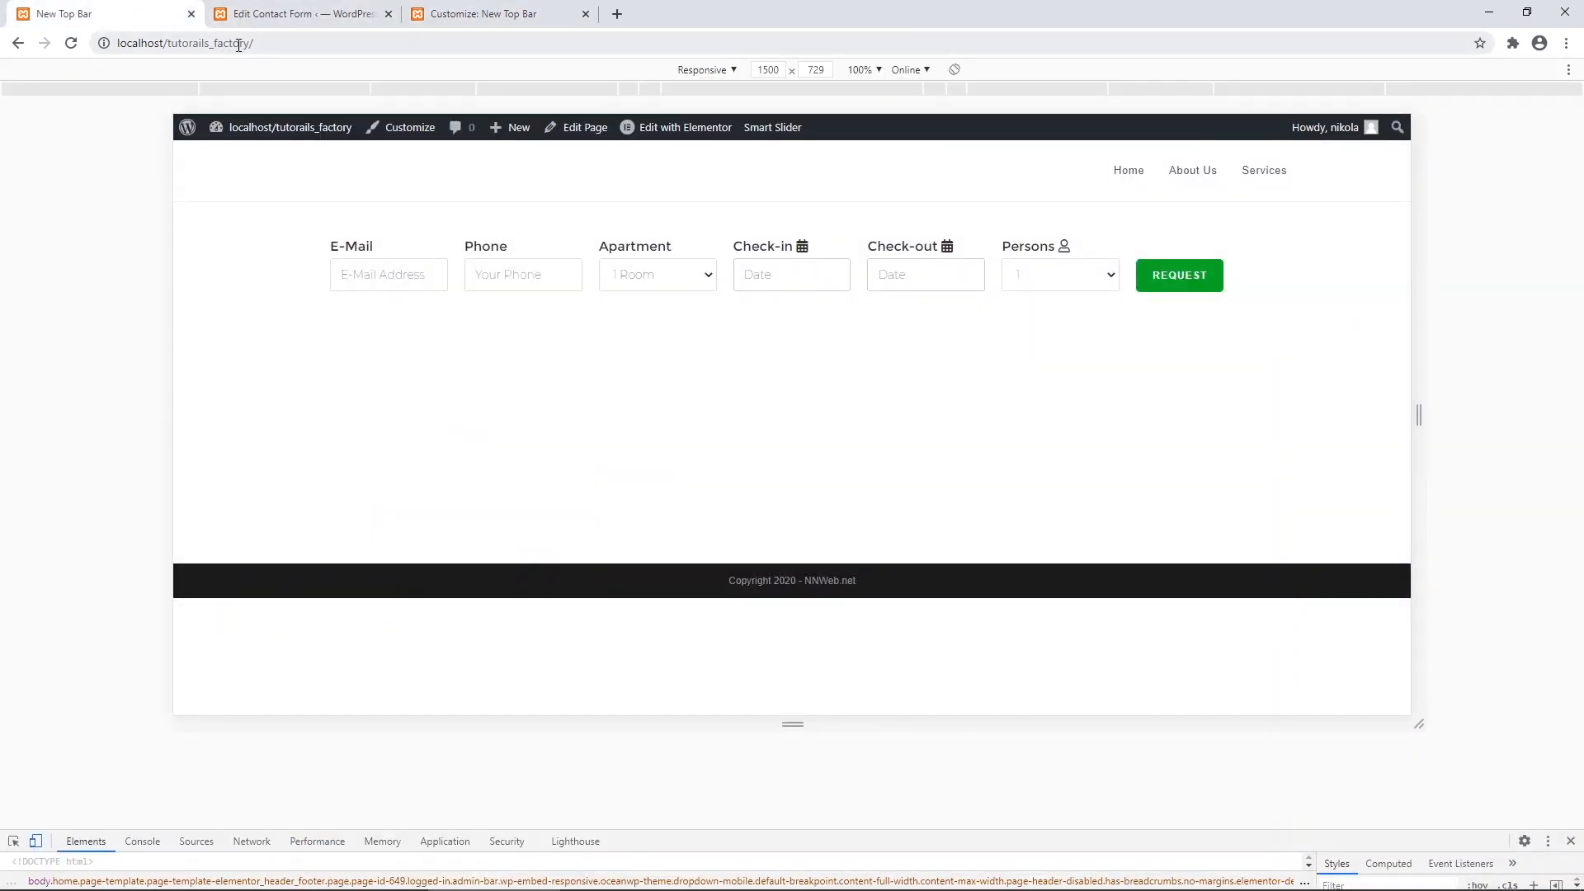
pyautogui.click(71, 44)
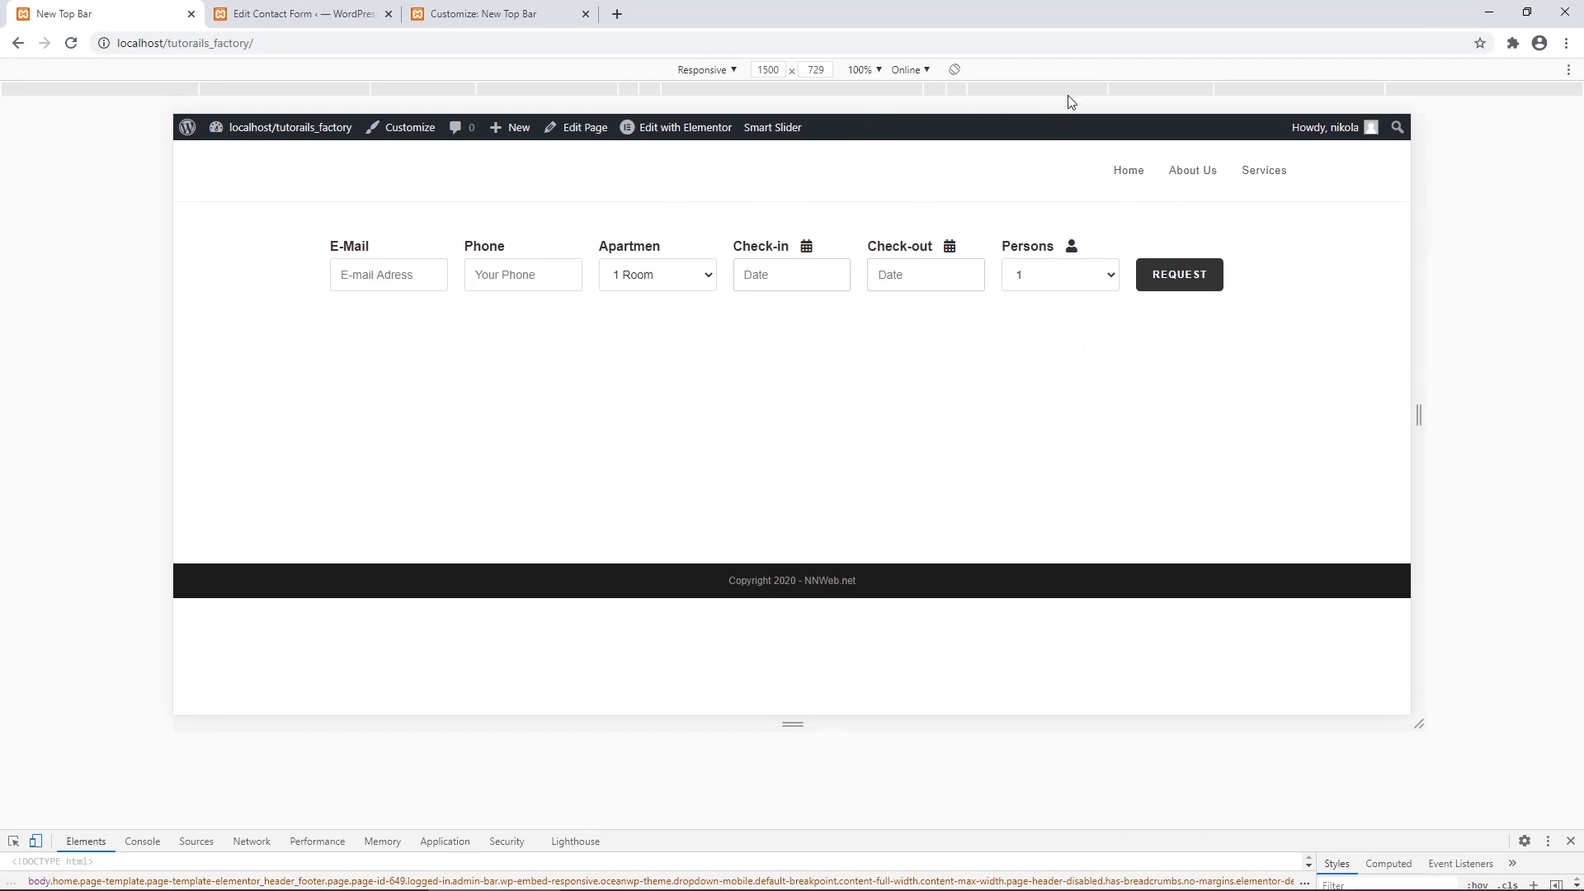
pyautogui.click(1170, 90)
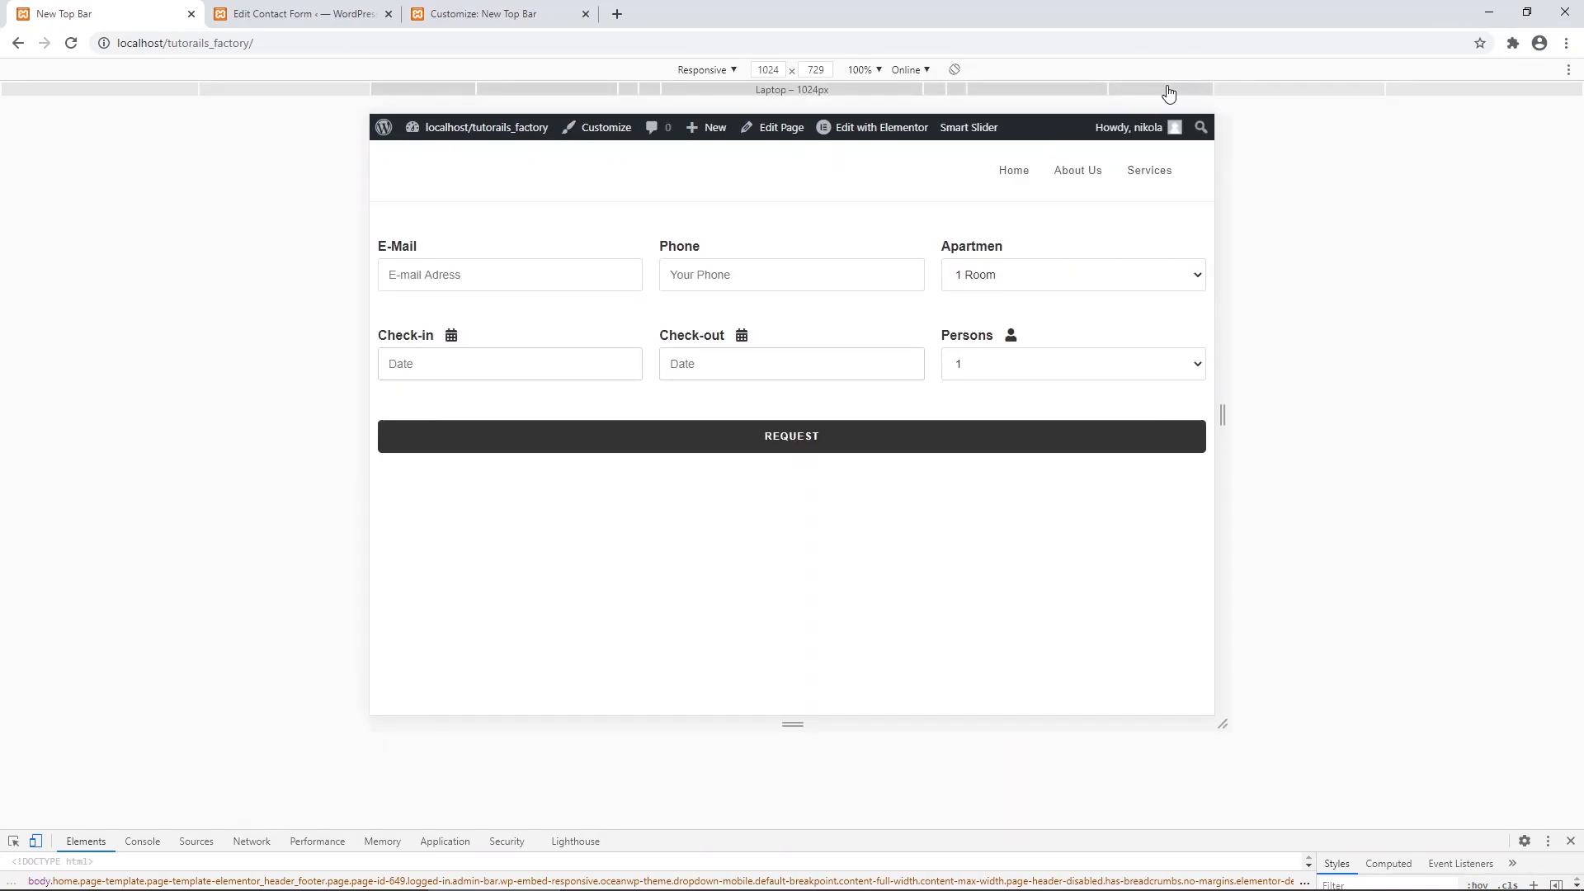
pyautogui.click(1273, 91)
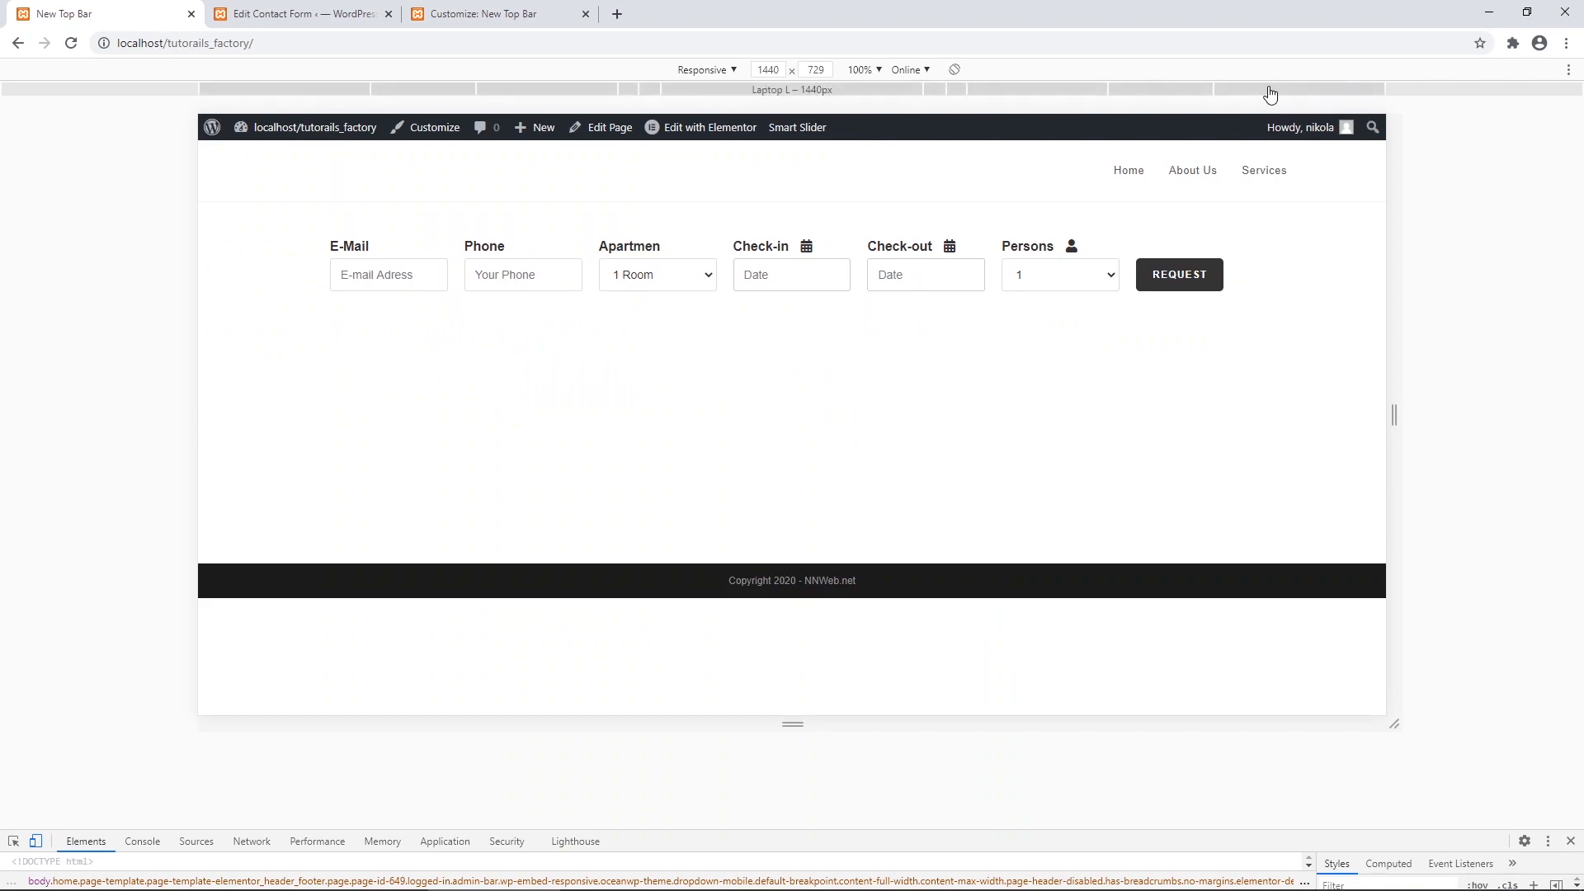
pyautogui.click(1165, 92)
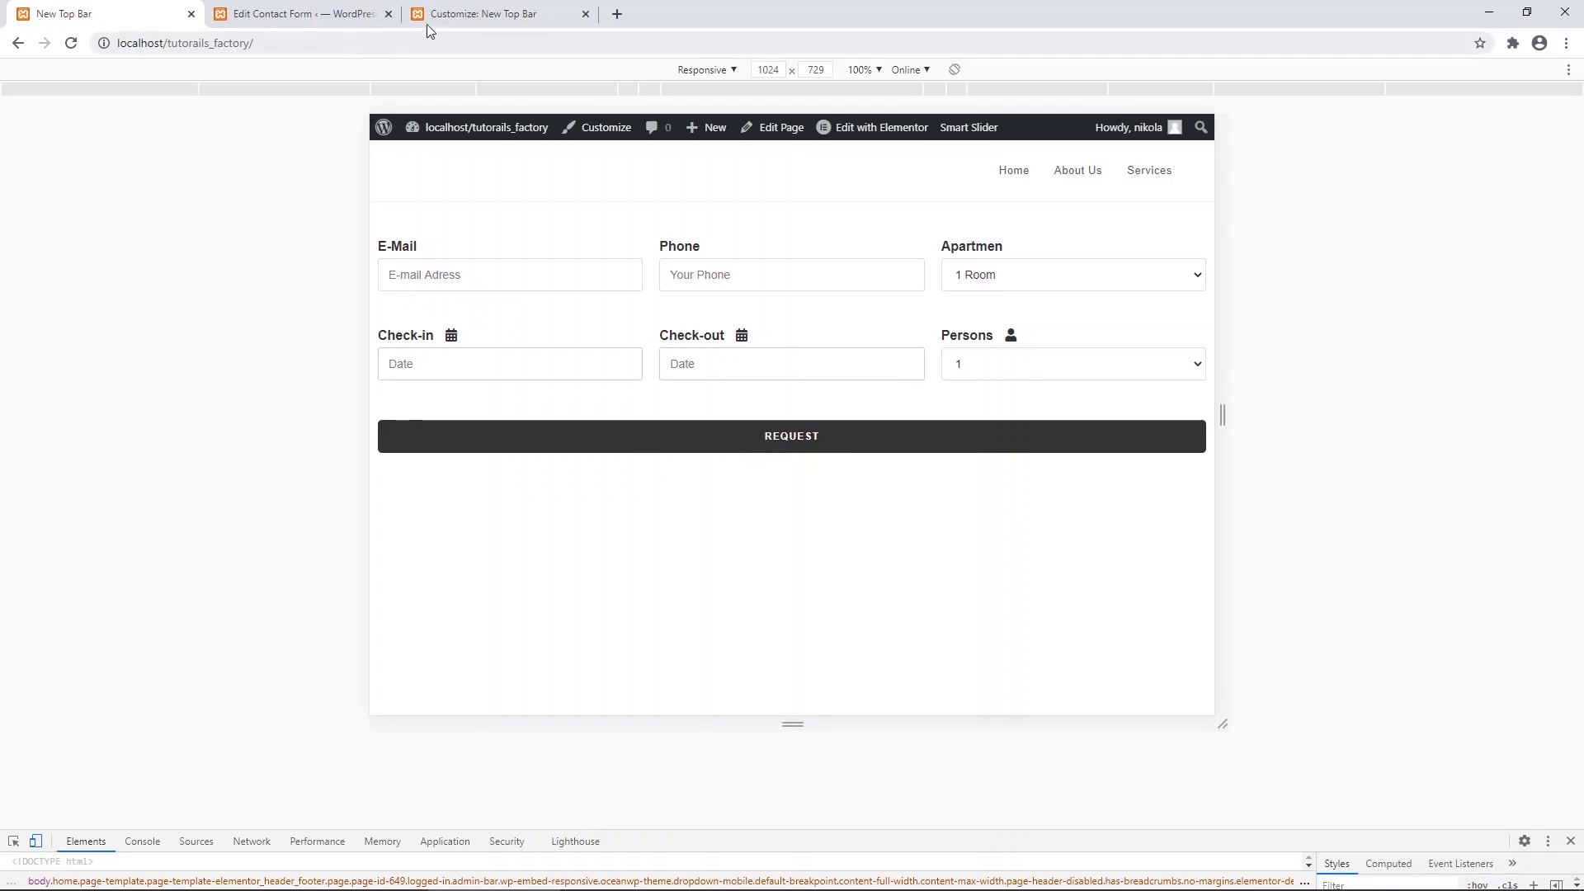
# Duplicate the 1024px media query block below itself in the custom CSS and set the copy's max-width to 768px.
pyautogui.click(464, 21)
pyautogui.moveTo(46, 645); pyautogui.dragTo(40, 466)
pyautogui.hotkey('ctrl', 'c')
pyautogui.click(66, 656)
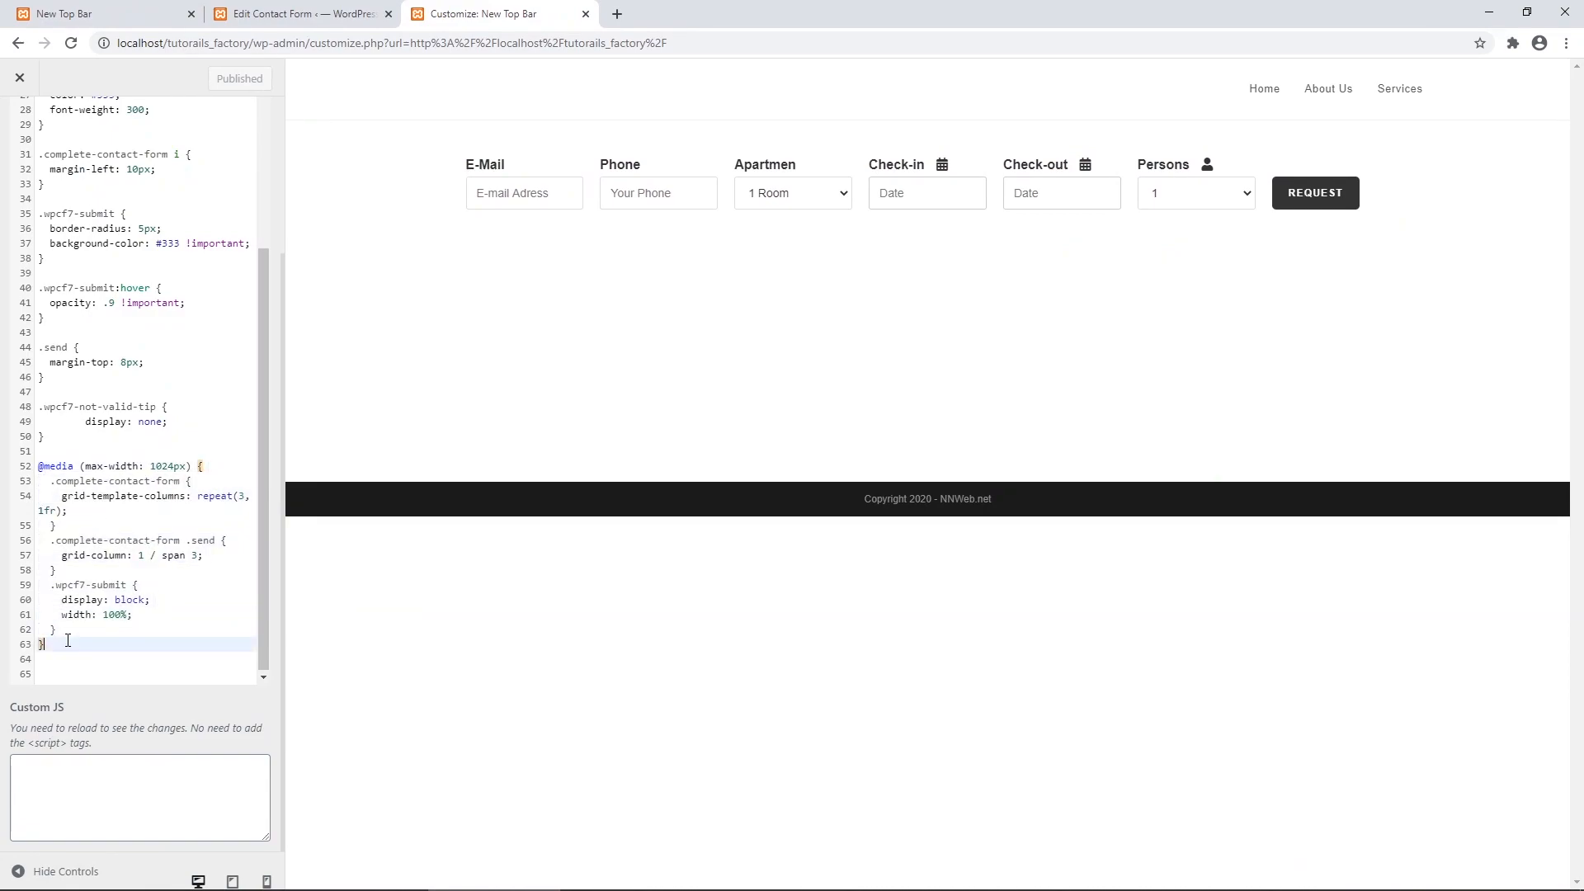
pyautogui.press('Return')
pyautogui.press('Return')
pyautogui.hotkey('ctrl', 'v')
pyautogui.scroll(-2, 128, 479)
pyautogui.click(152, 446)
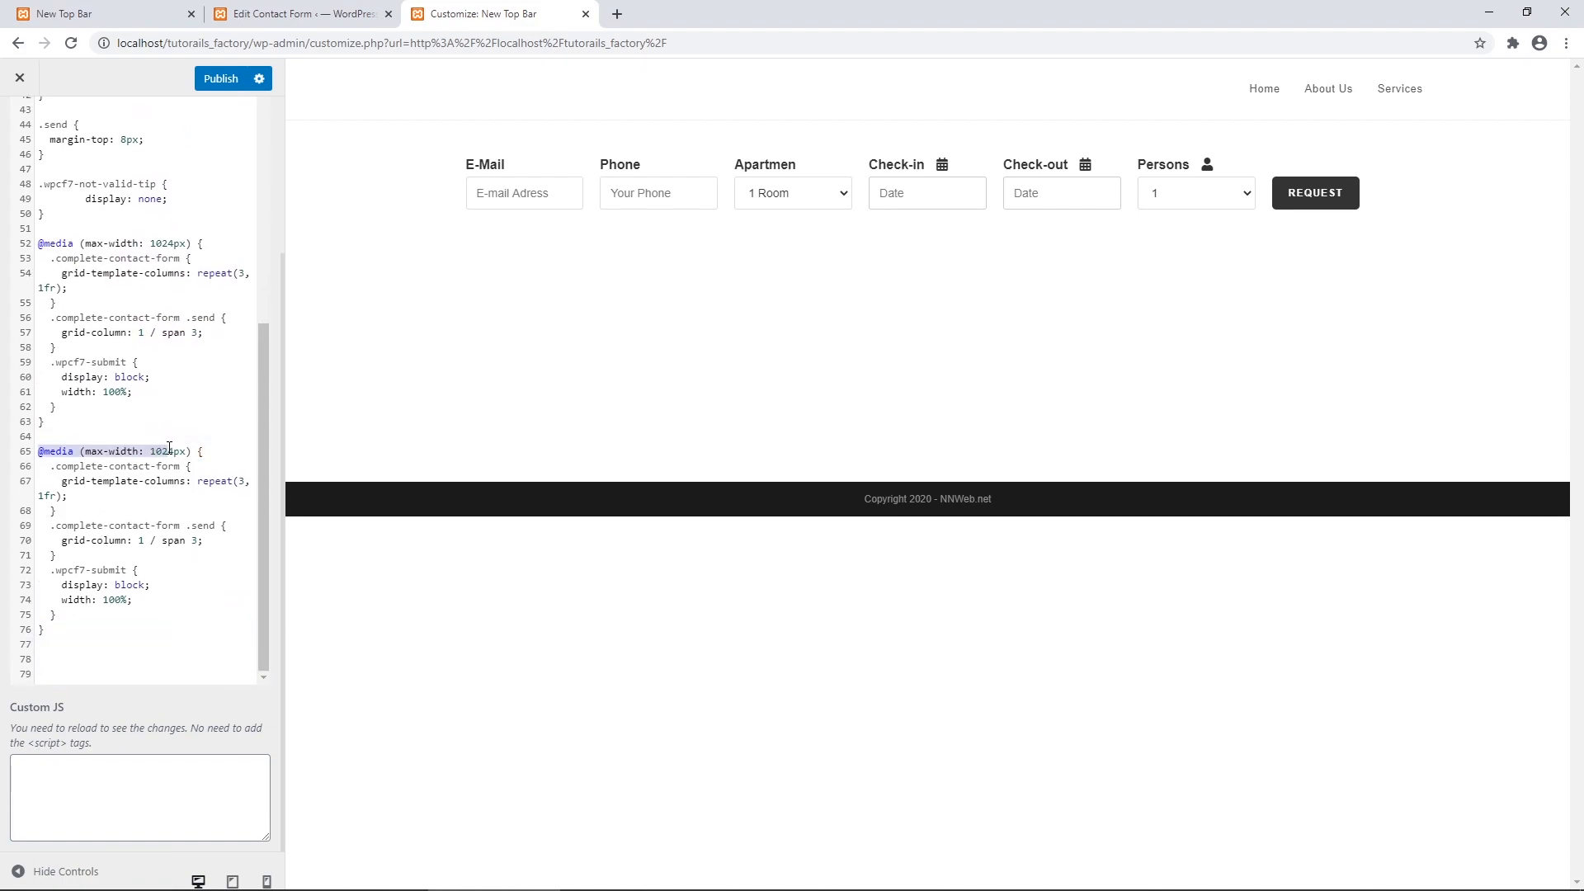
pyautogui.moveTo(150, 451); pyautogui.dragTo(175, 453)
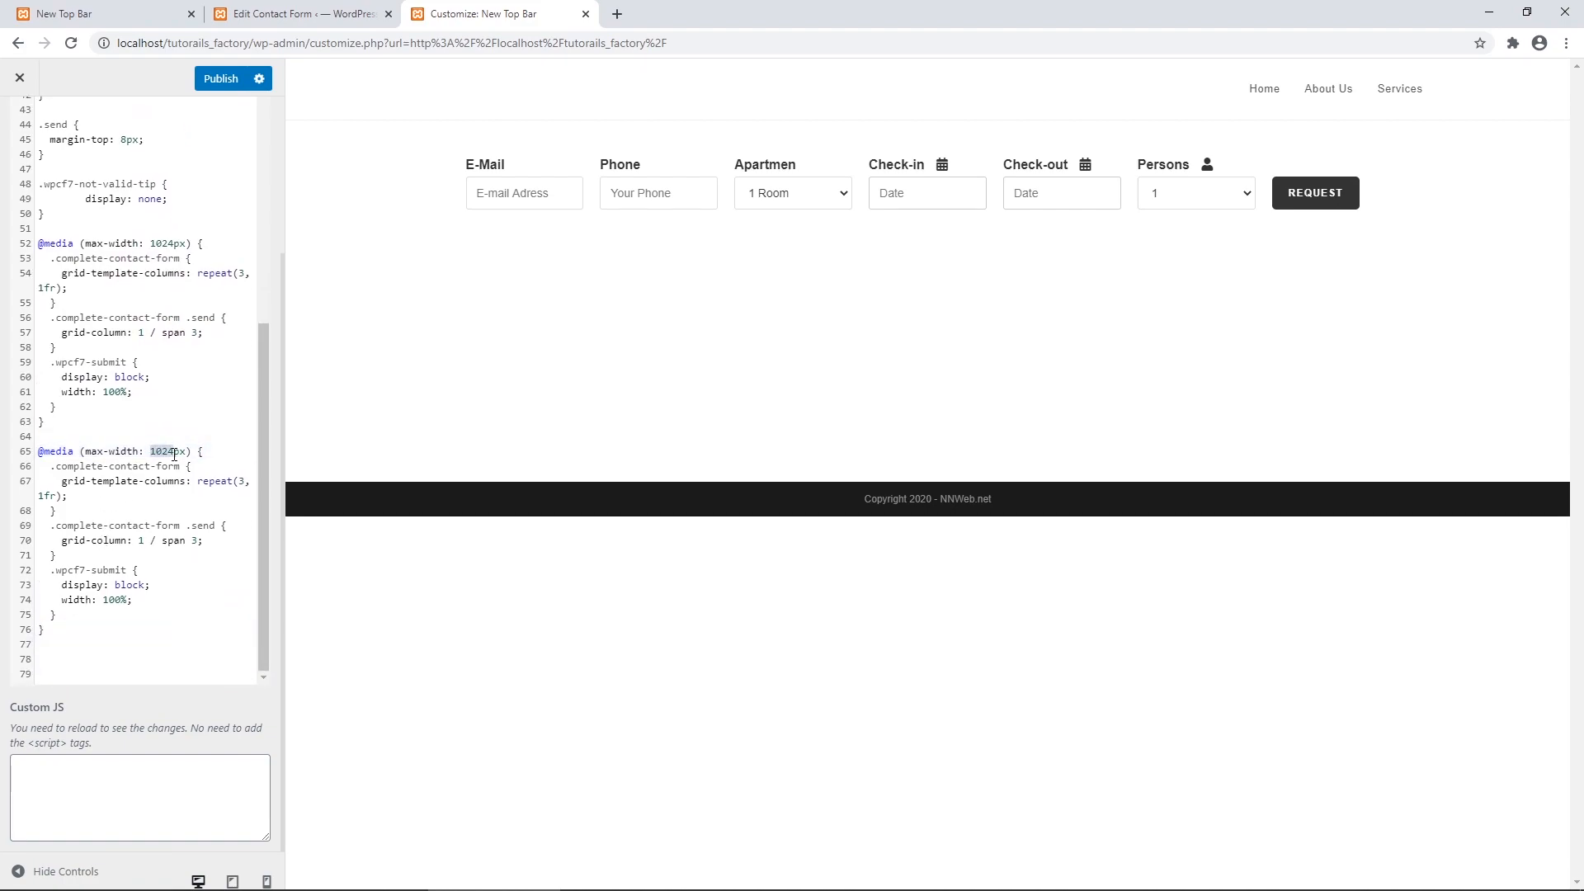
pyautogui.write('768')
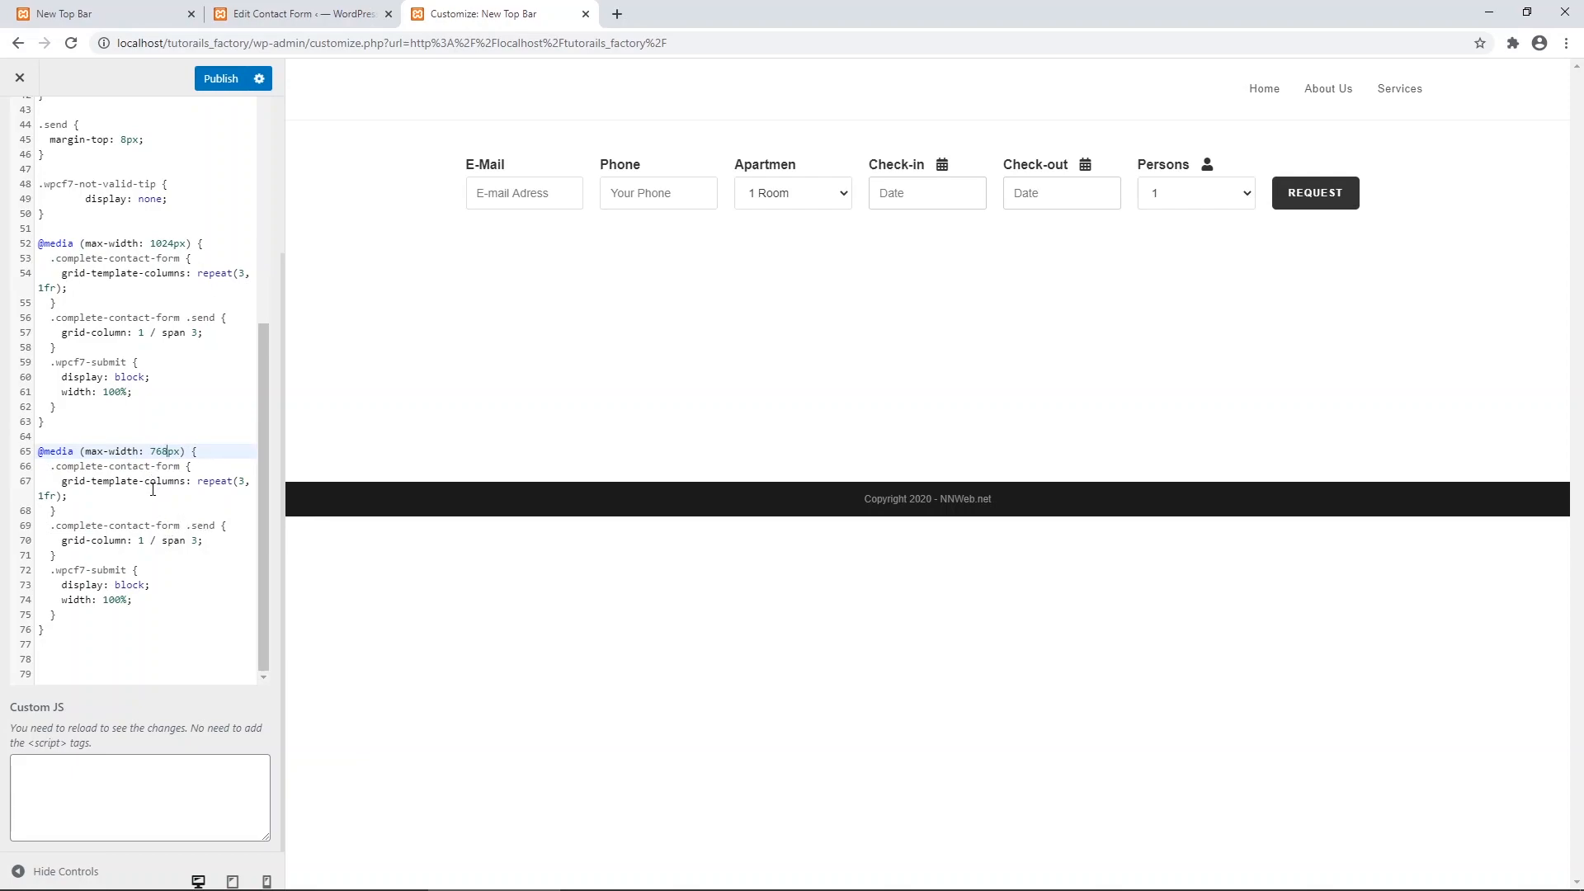
# In the 768px media query, set grid-template-columns to repeat(2, 1fr) and the .send rule's grid-column to 1 / span 2.
pyautogui.moveTo(239, 482); pyautogui.dragTo(244, 481)
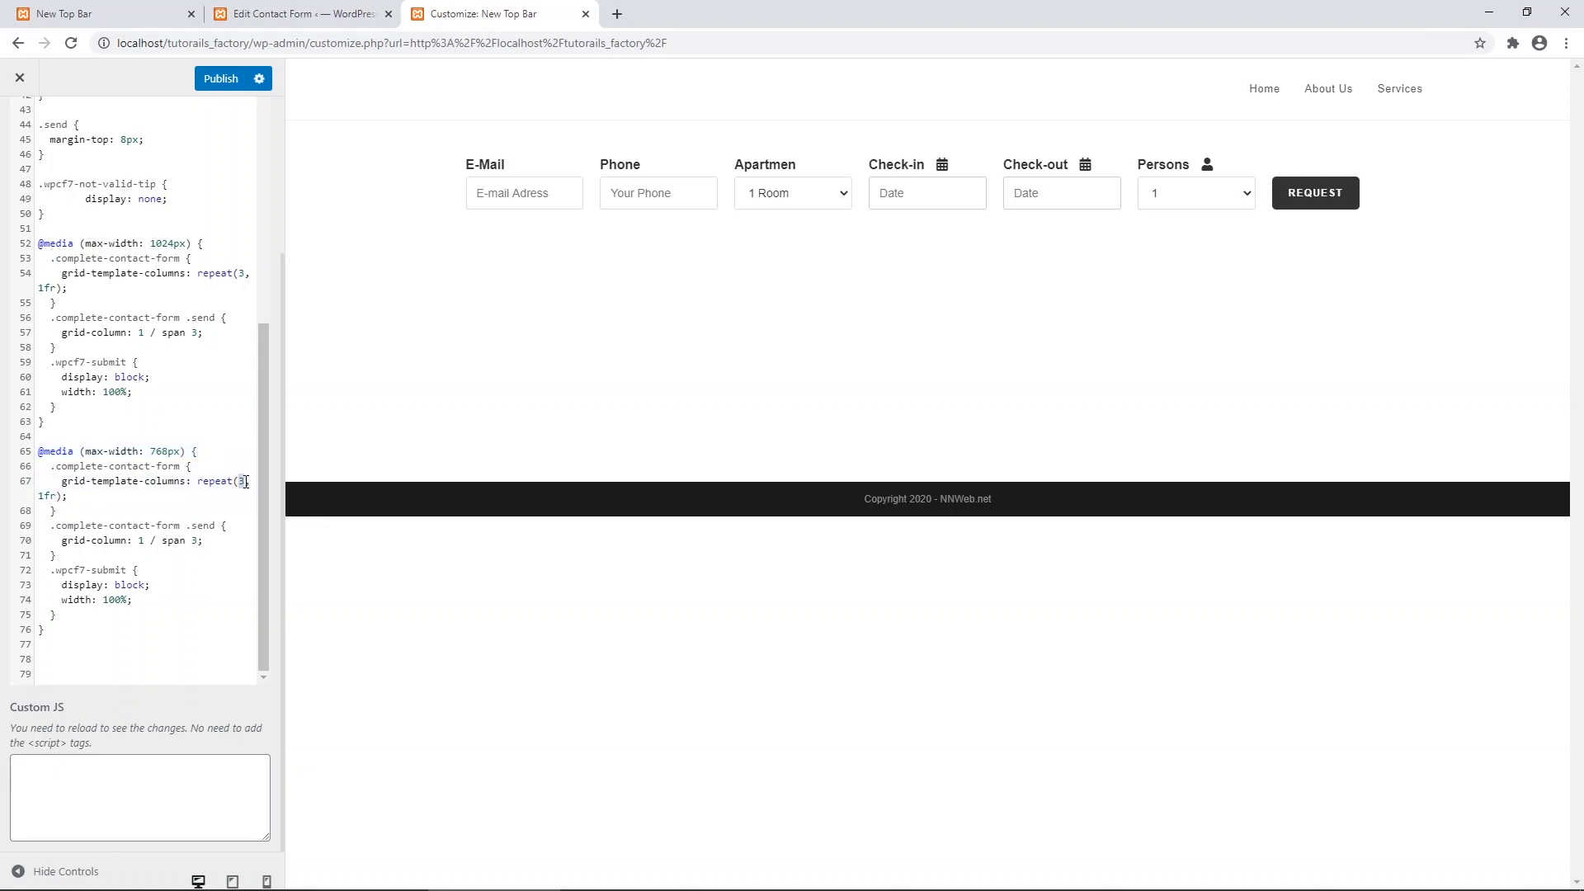
pyautogui.write('2')
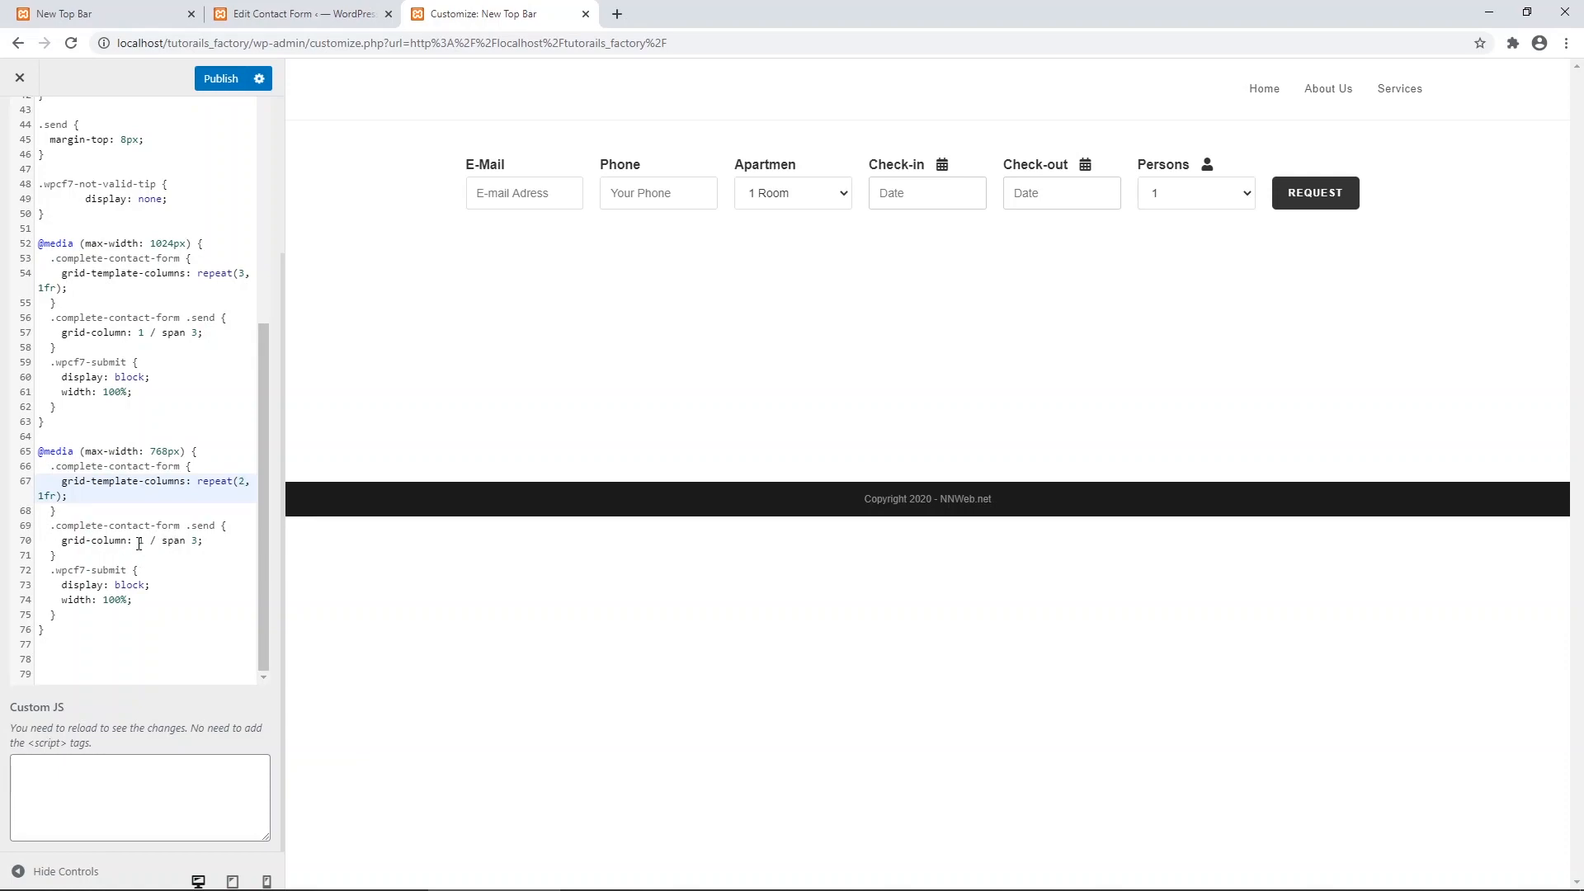
pyautogui.moveTo(192, 545); pyautogui.dragTo(197, 541)
pyautogui.write('2')
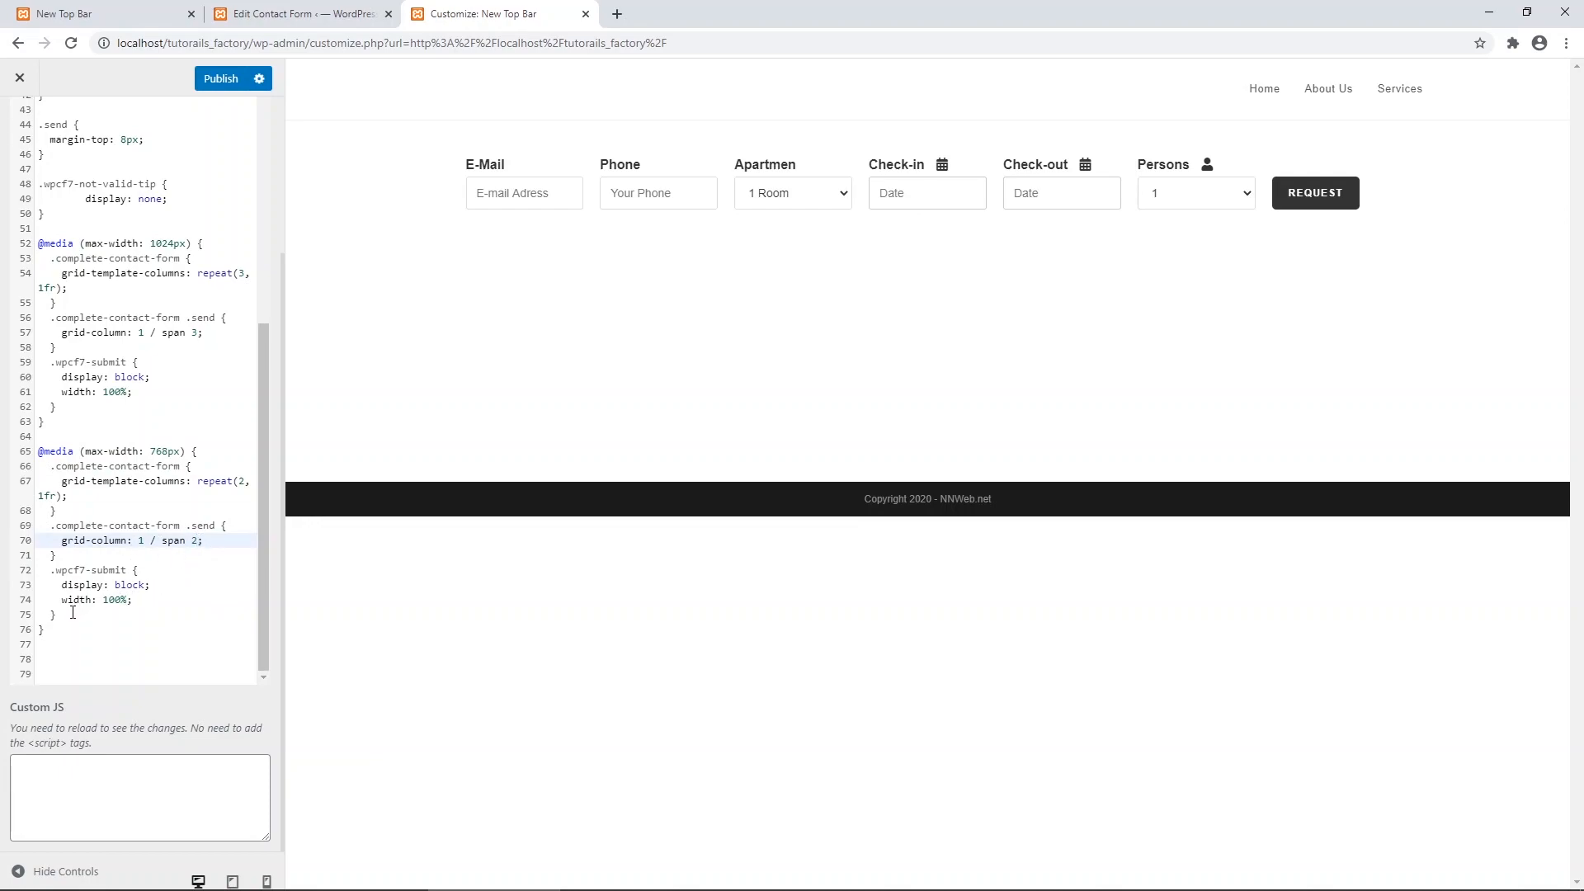
# Delete the .wpcf7-submit rule from the 768px media query and publish the changes.
pyautogui.moveTo(72, 615); pyautogui.dragTo(53, 572)
pyautogui.press('BackSpace')
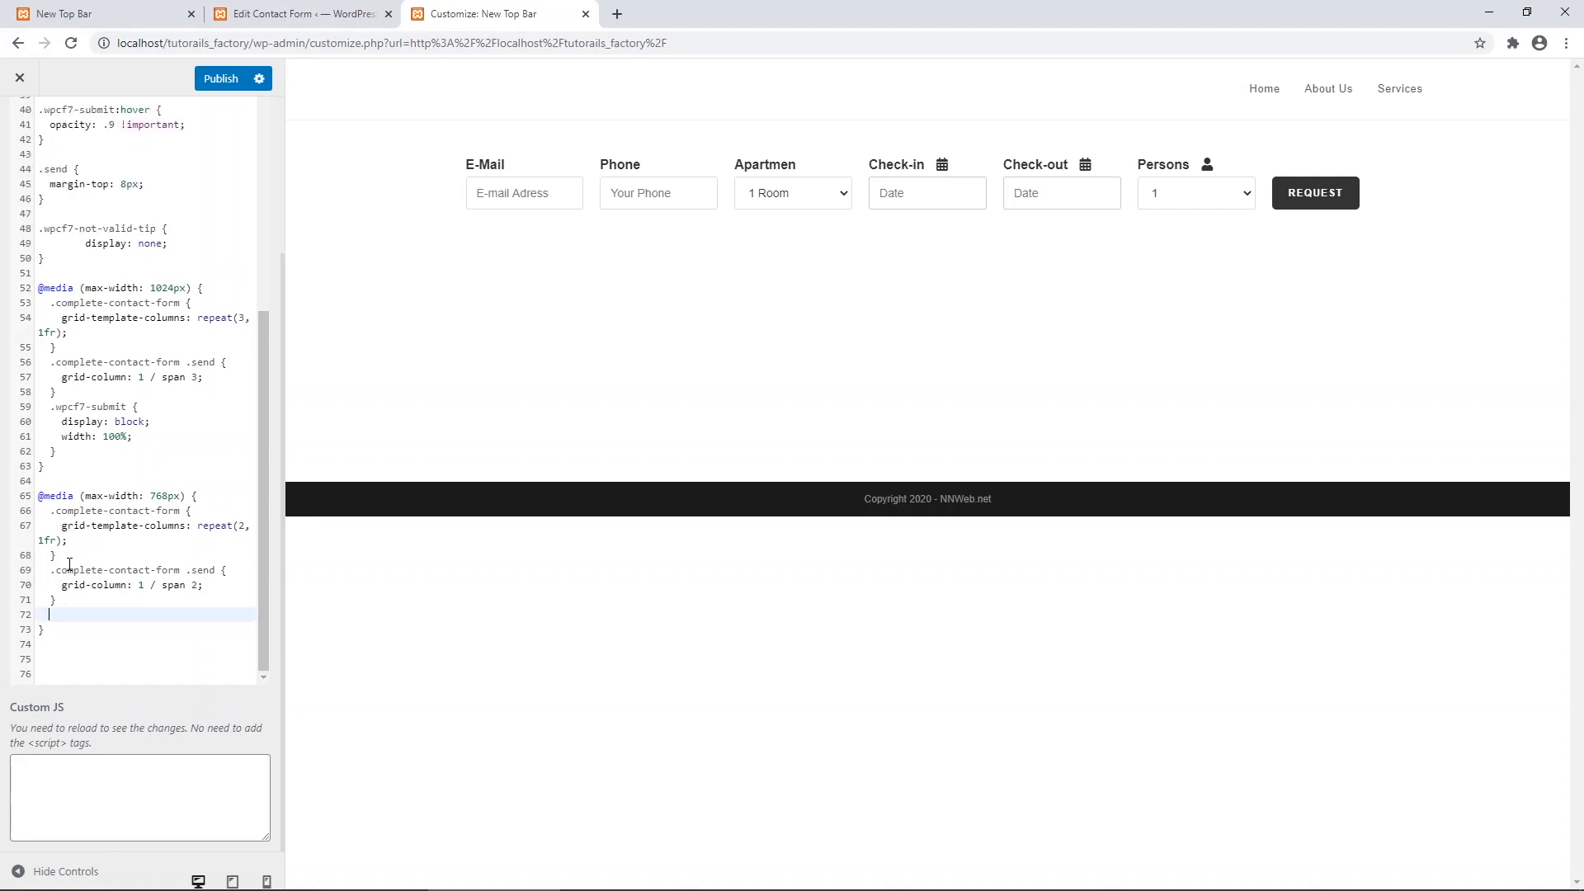
pyautogui.press('BackSpace')
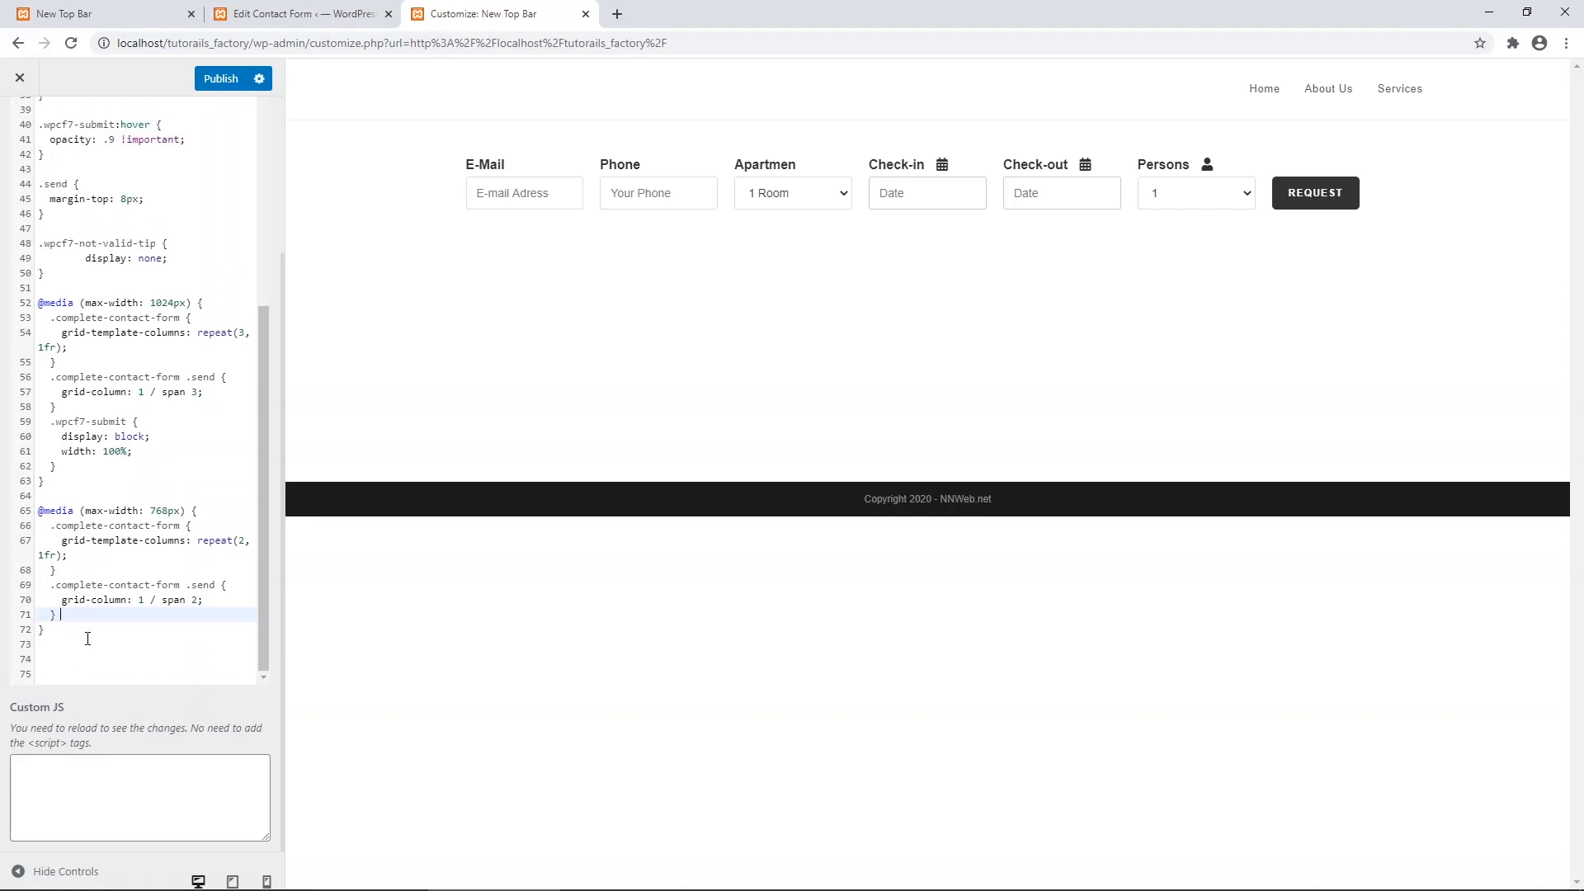
pyautogui.click(220, 79)
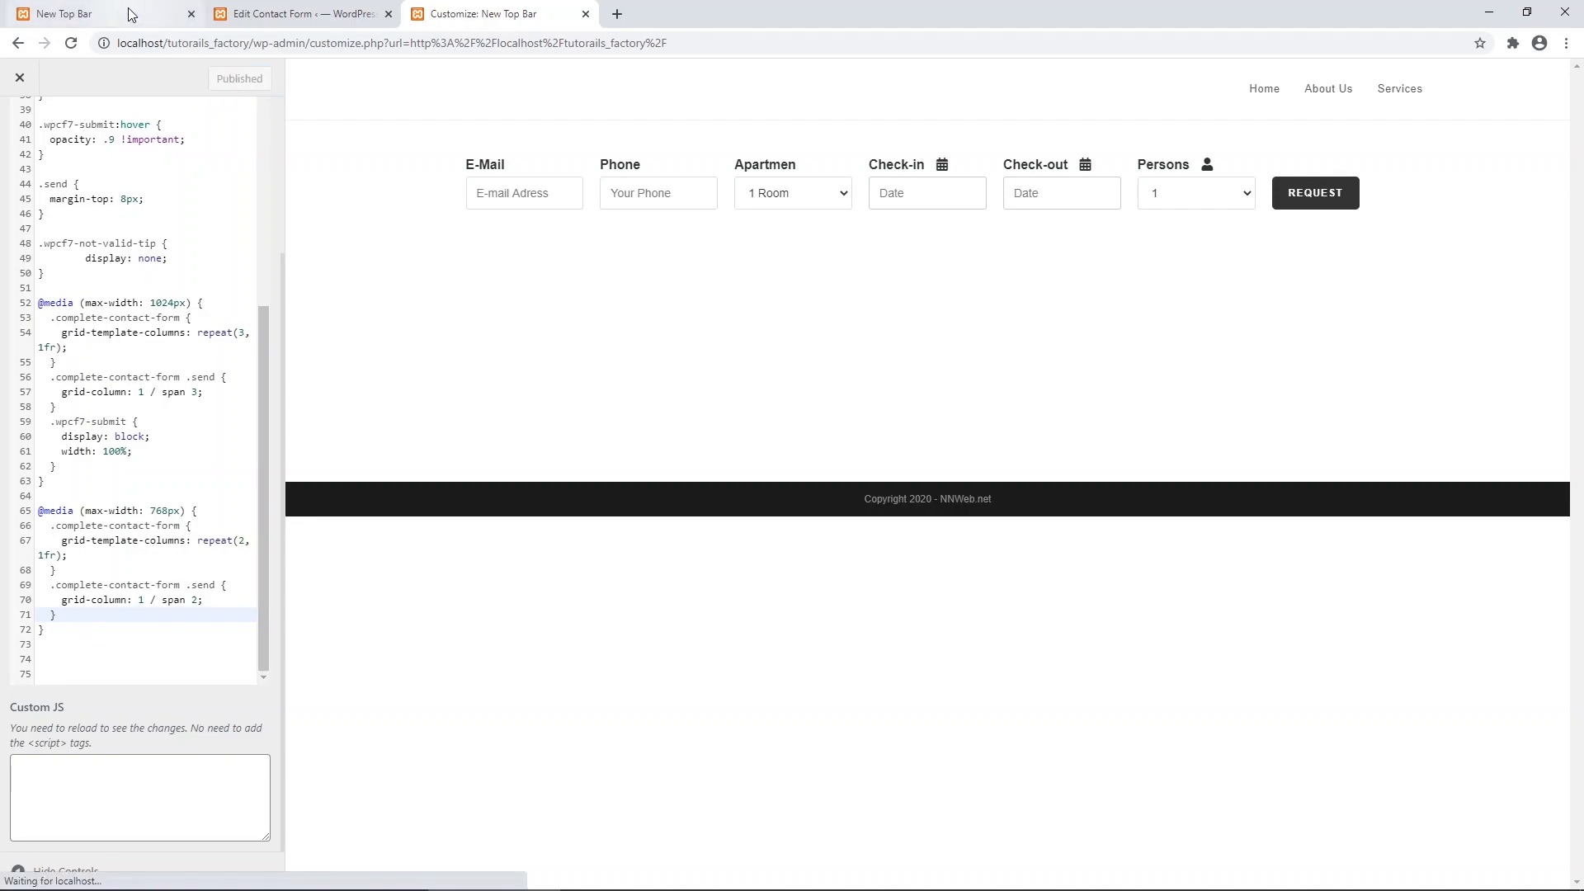
# Reload the booking page and check the form's layout at the 768 px tablet width.
pyautogui.click(123, 14)
pyautogui.click(71, 43)
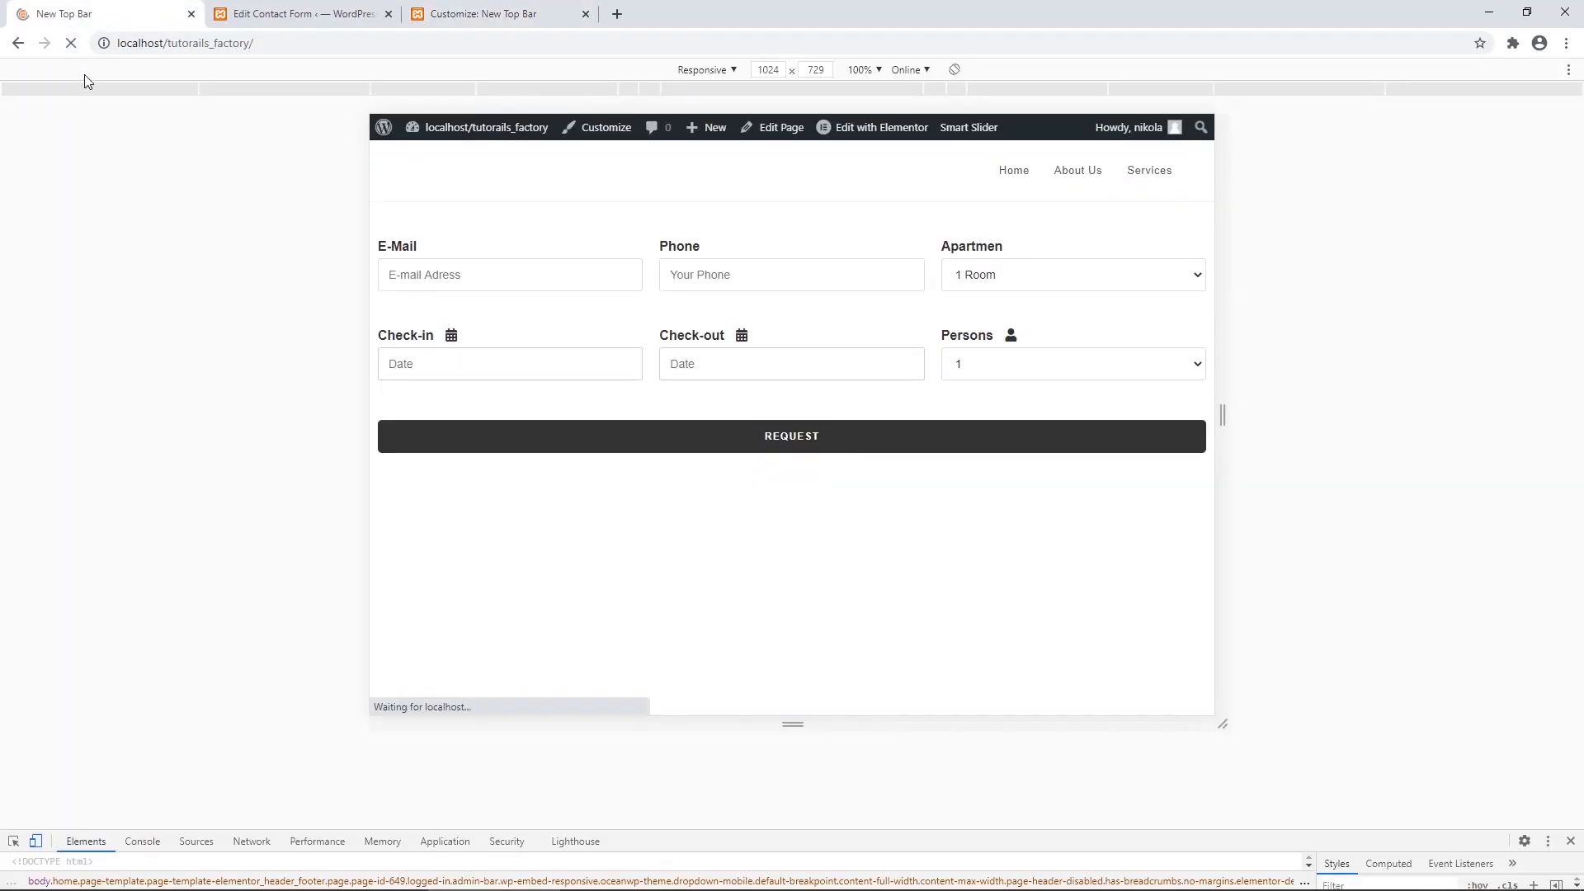
pyautogui.click(1044, 95)
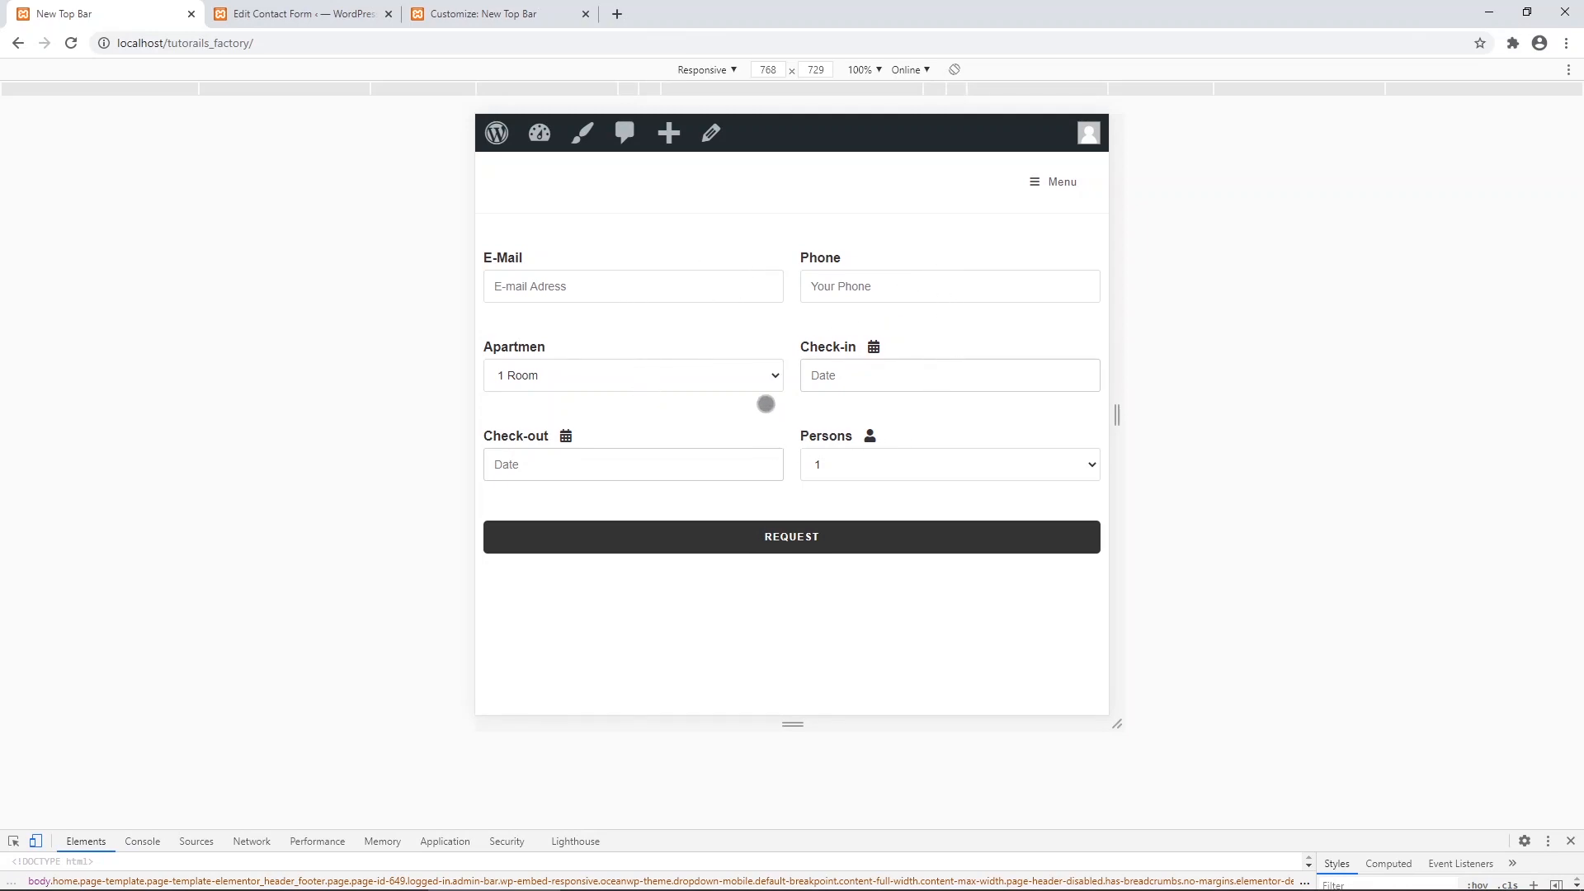
# Duplicate the 768px media query block below itself in the custom CSS and set the copy's max-width to 500px.
pyautogui.click(484, 14)
pyautogui.moveTo(45, 630); pyautogui.dragTo(38, 511)
pyautogui.hotkey('ctrl', 'c')
pyautogui.click(87, 644)
pyautogui.press('Return')
pyautogui.hotkey('ctrl', 'v')
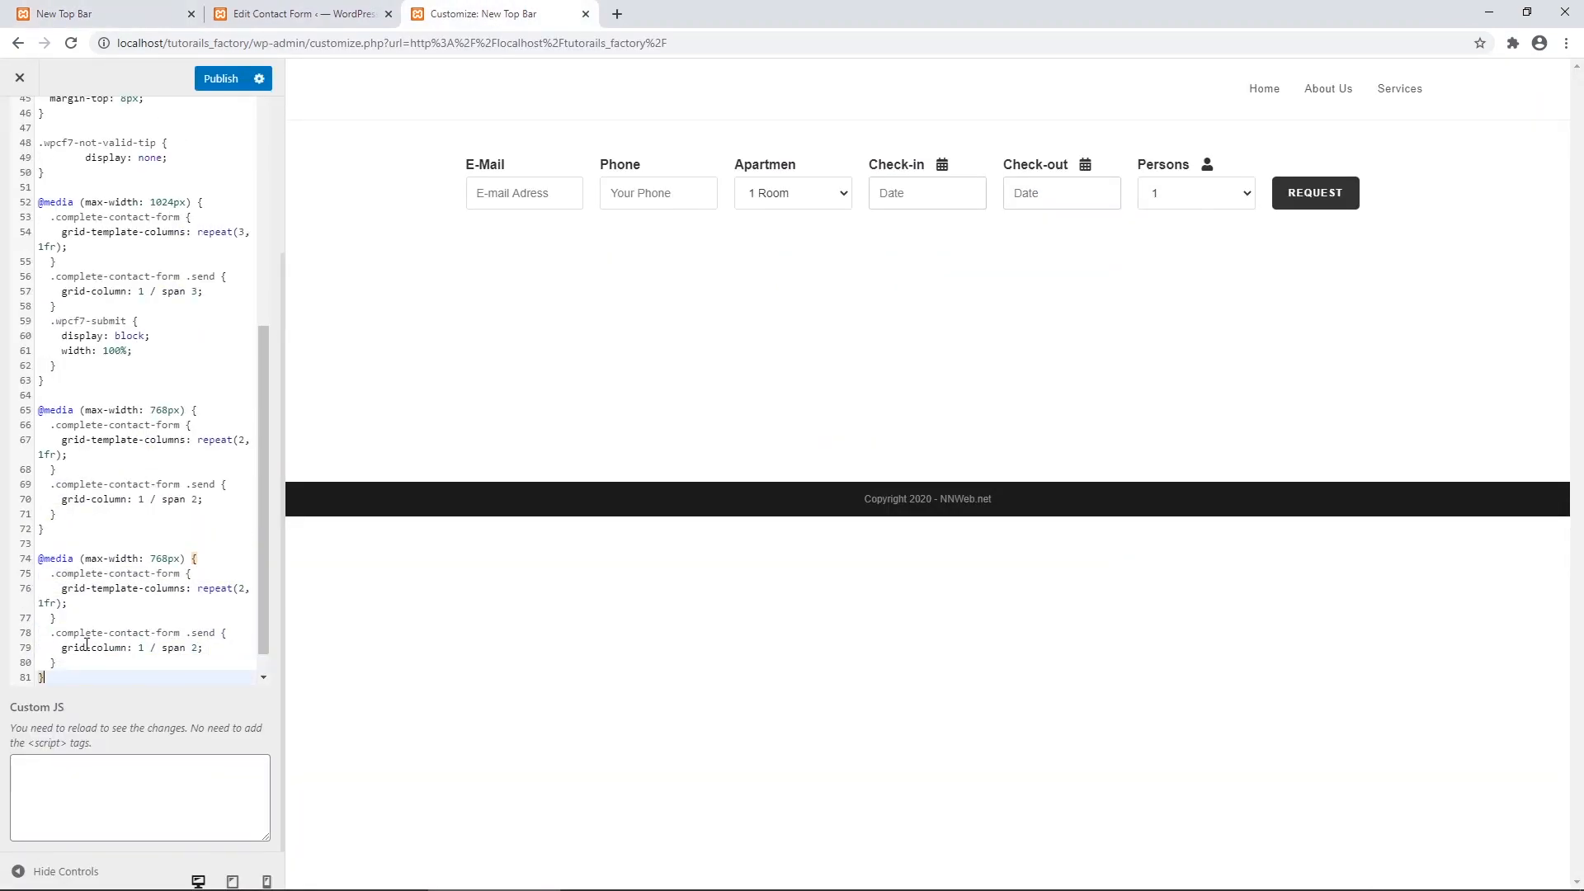
pyautogui.moveTo(152, 526); pyautogui.dragTo(168, 526)
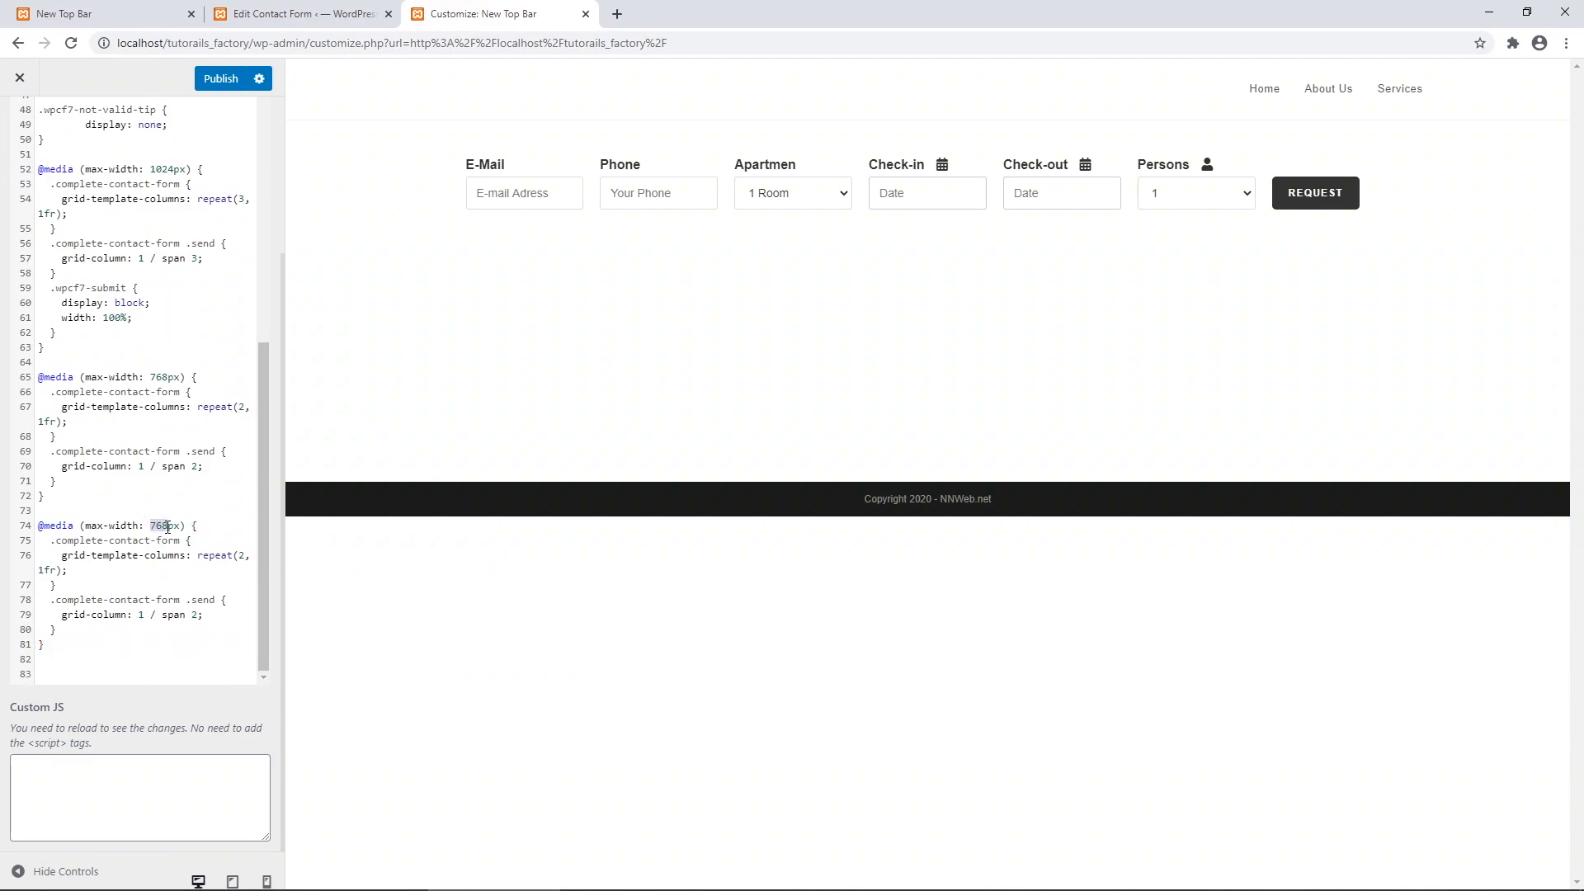
pyautogui.write('500')
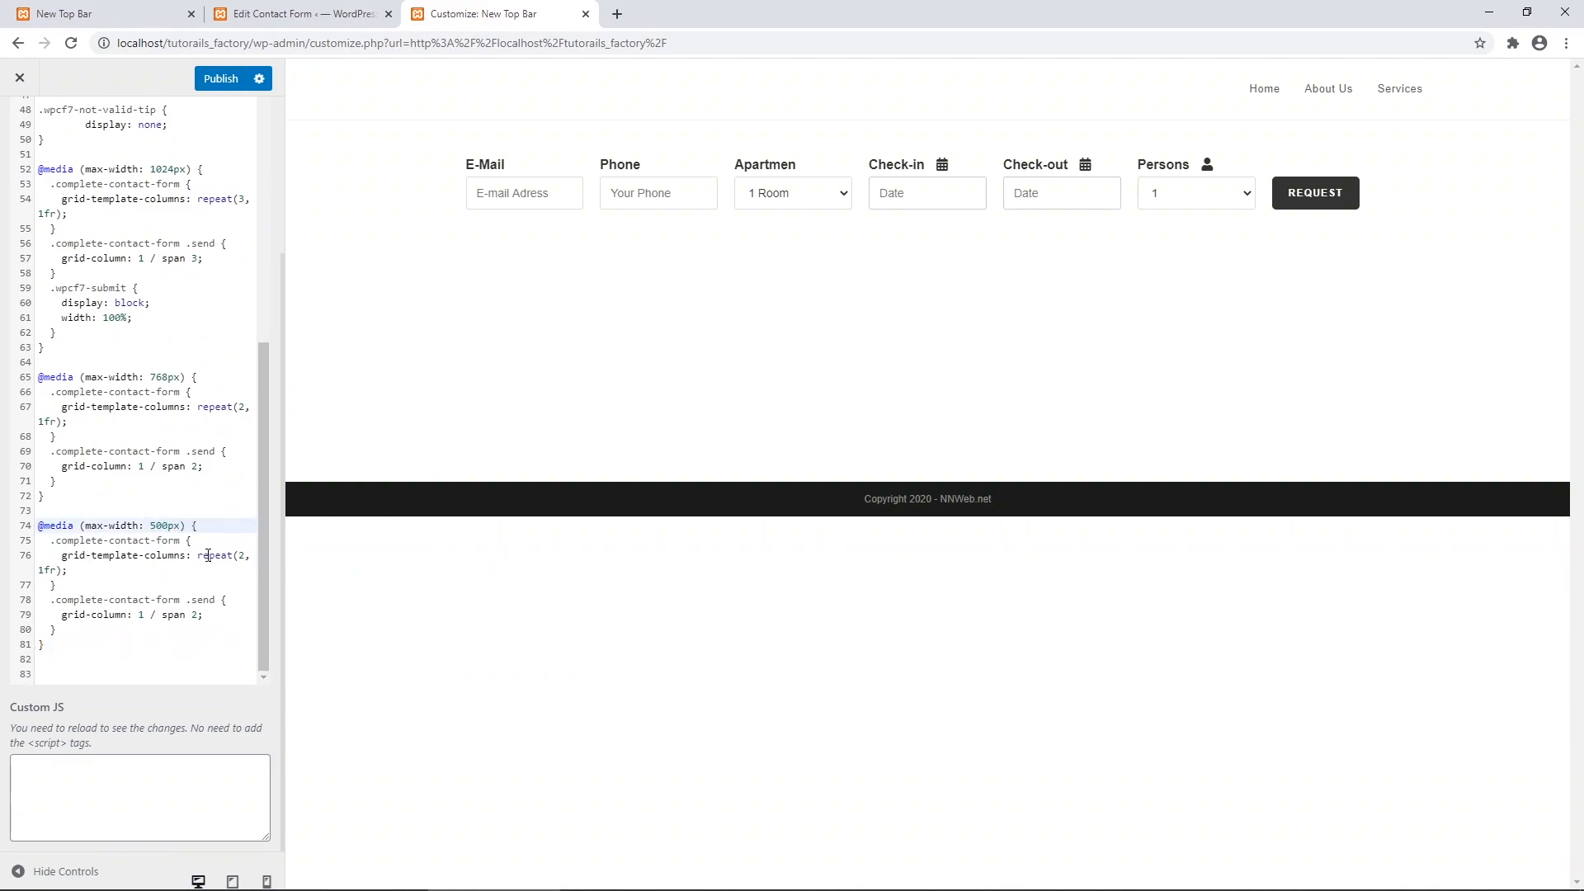
# In the 500px media query, set the columns to repeat(1, 1fr) and the .send grid-column to 1 / span 1, and publish.
pyautogui.click(242, 555)
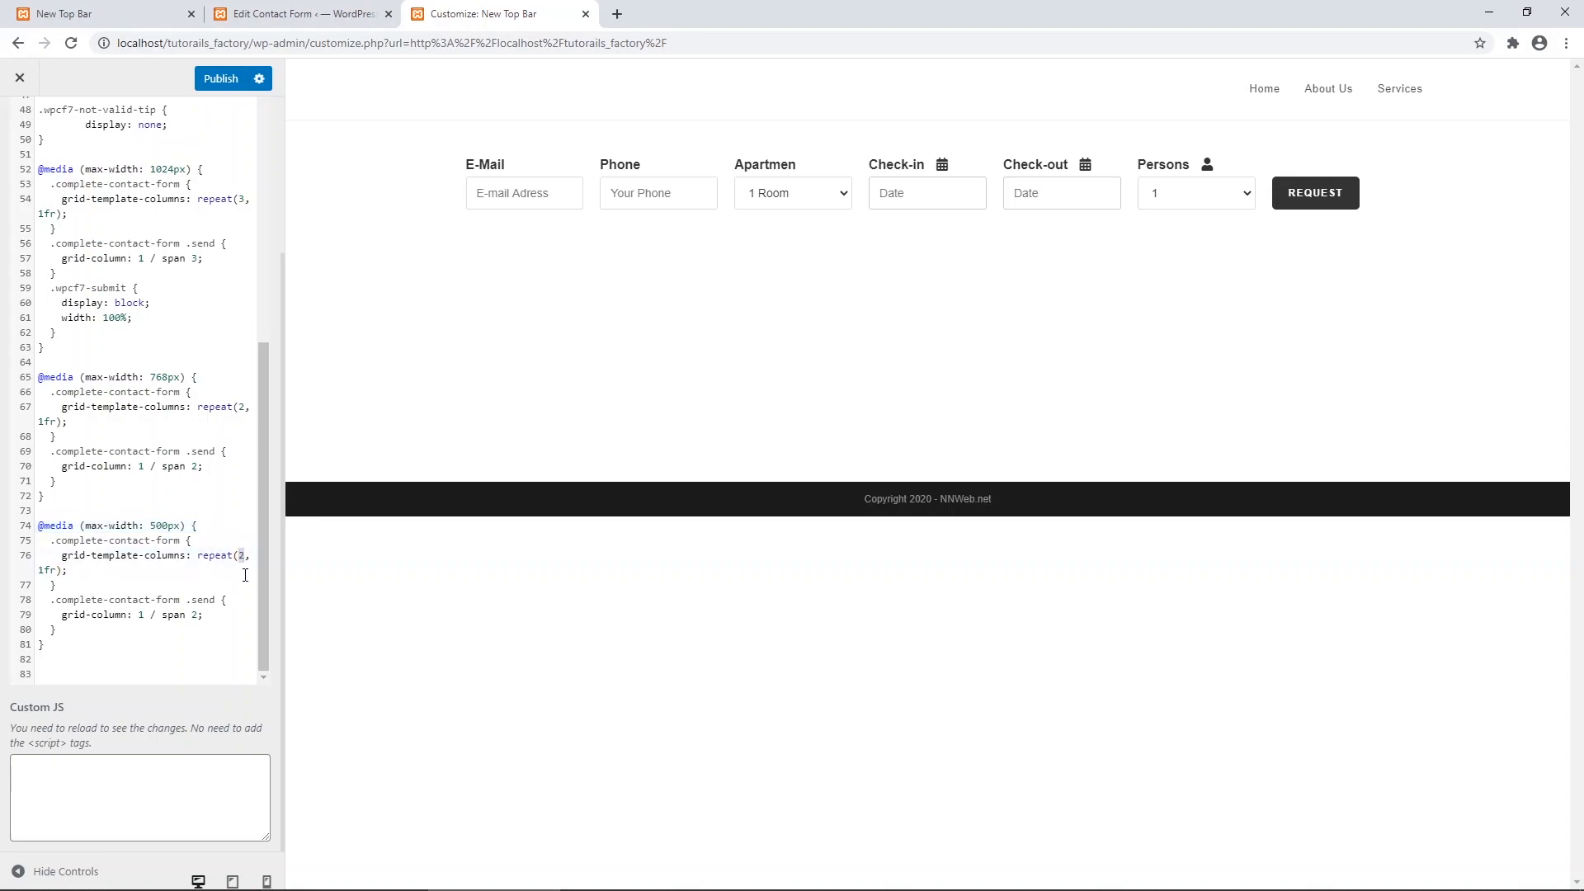
pyautogui.write('1')
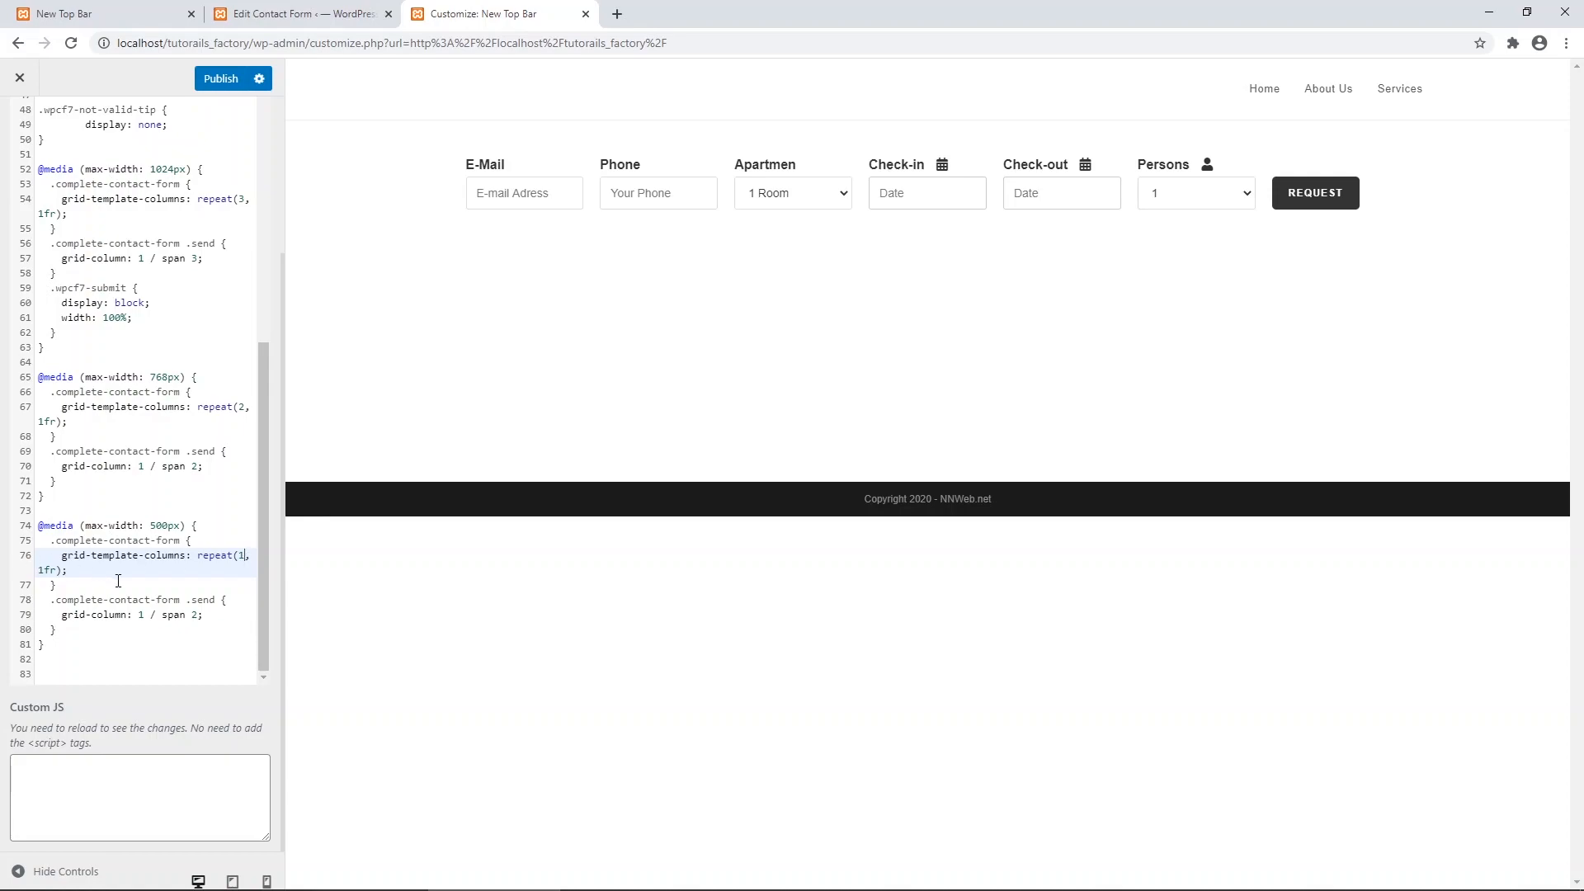
pyautogui.doubleClick(196, 615)
pyautogui.write('1')
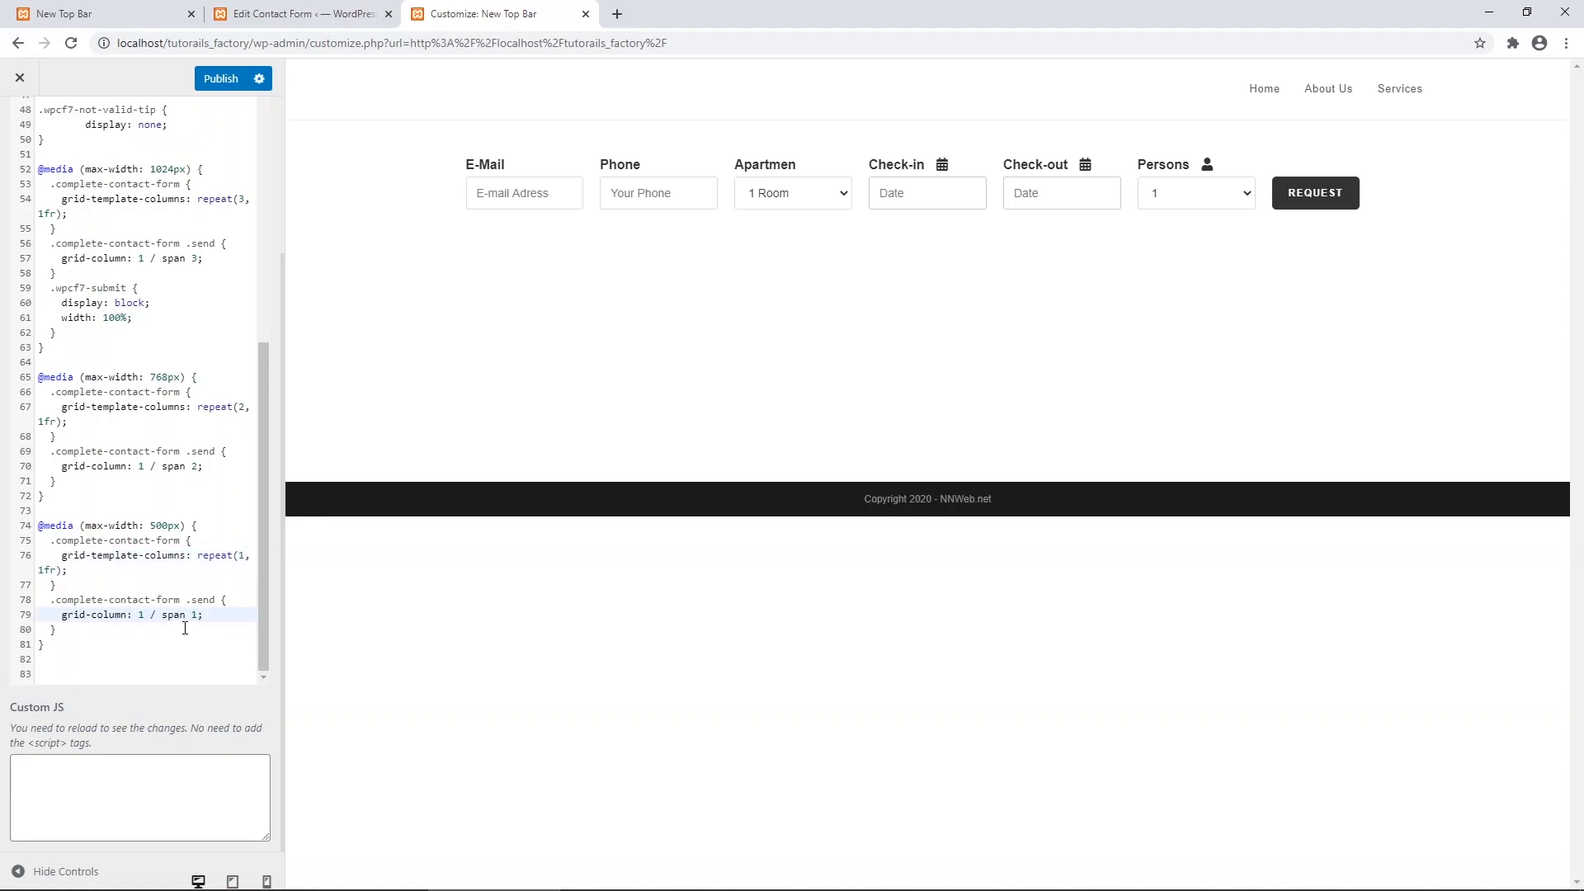
pyautogui.click(223, 80)
# Reload the booking page and examine the form at 425 px, 320 px and narrower mobile widths, and back at desktop width.
pyautogui.click(146, 18)
pyautogui.click(73, 45)
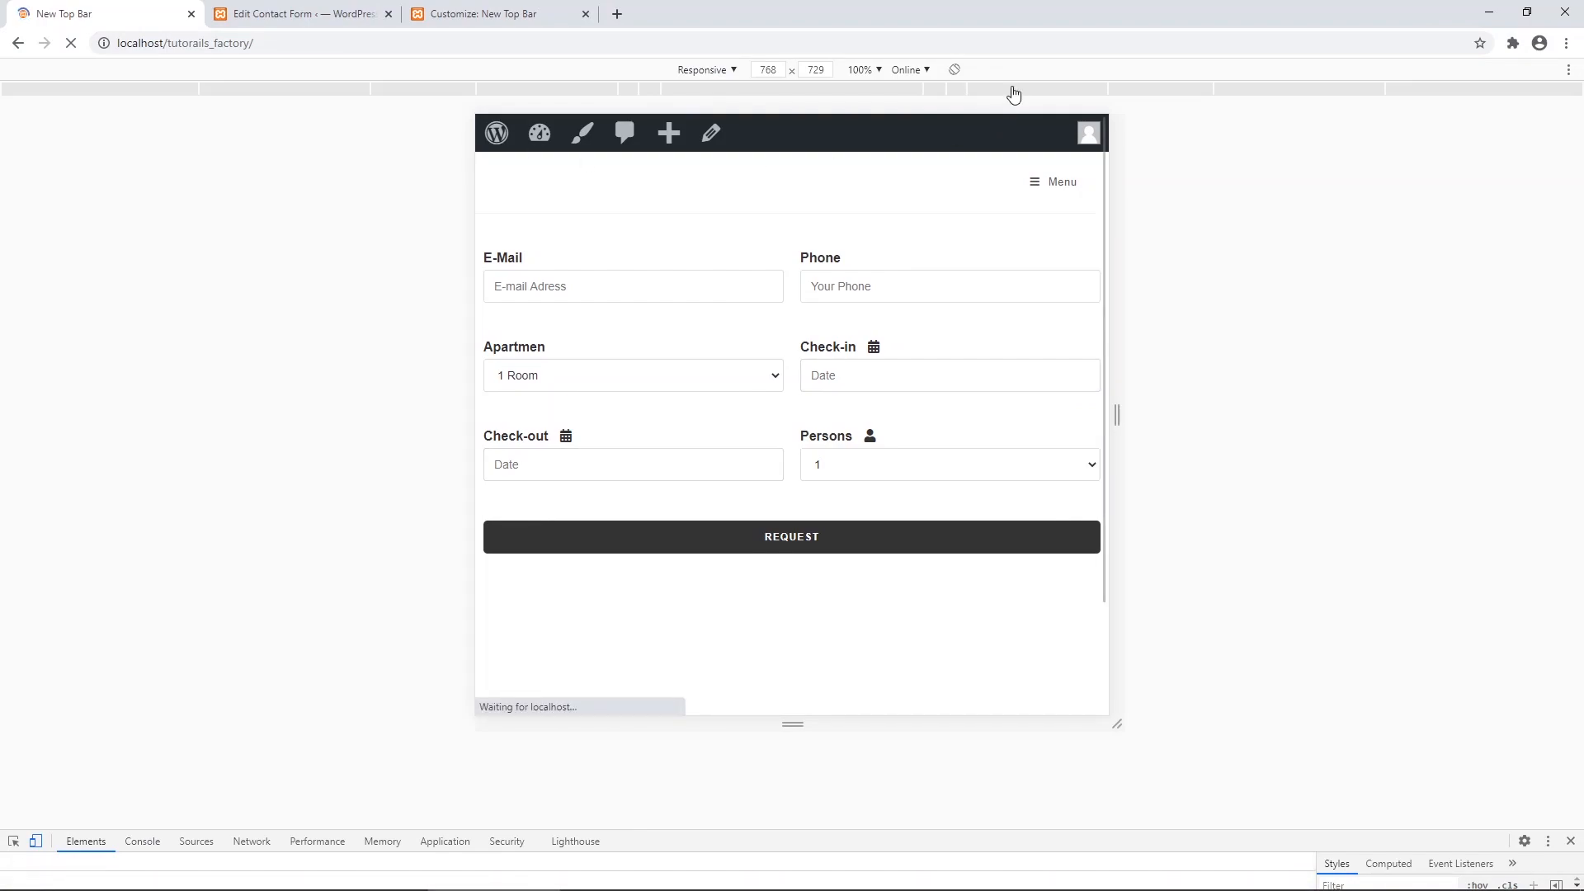
pyautogui.click(953, 97)
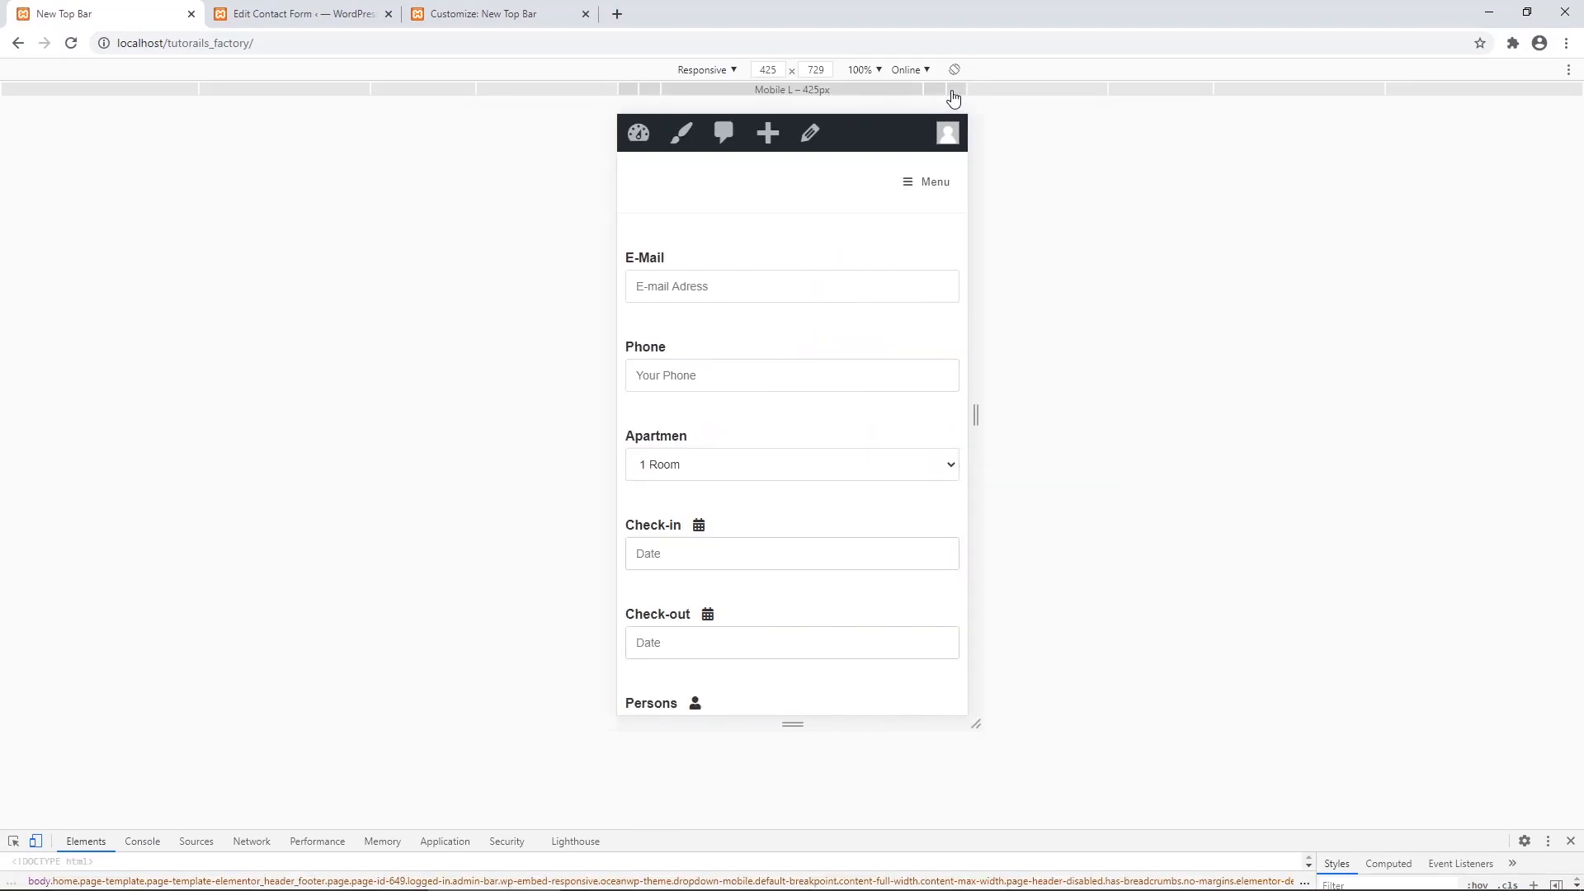
pyautogui.scroll(-5, 884, 284)
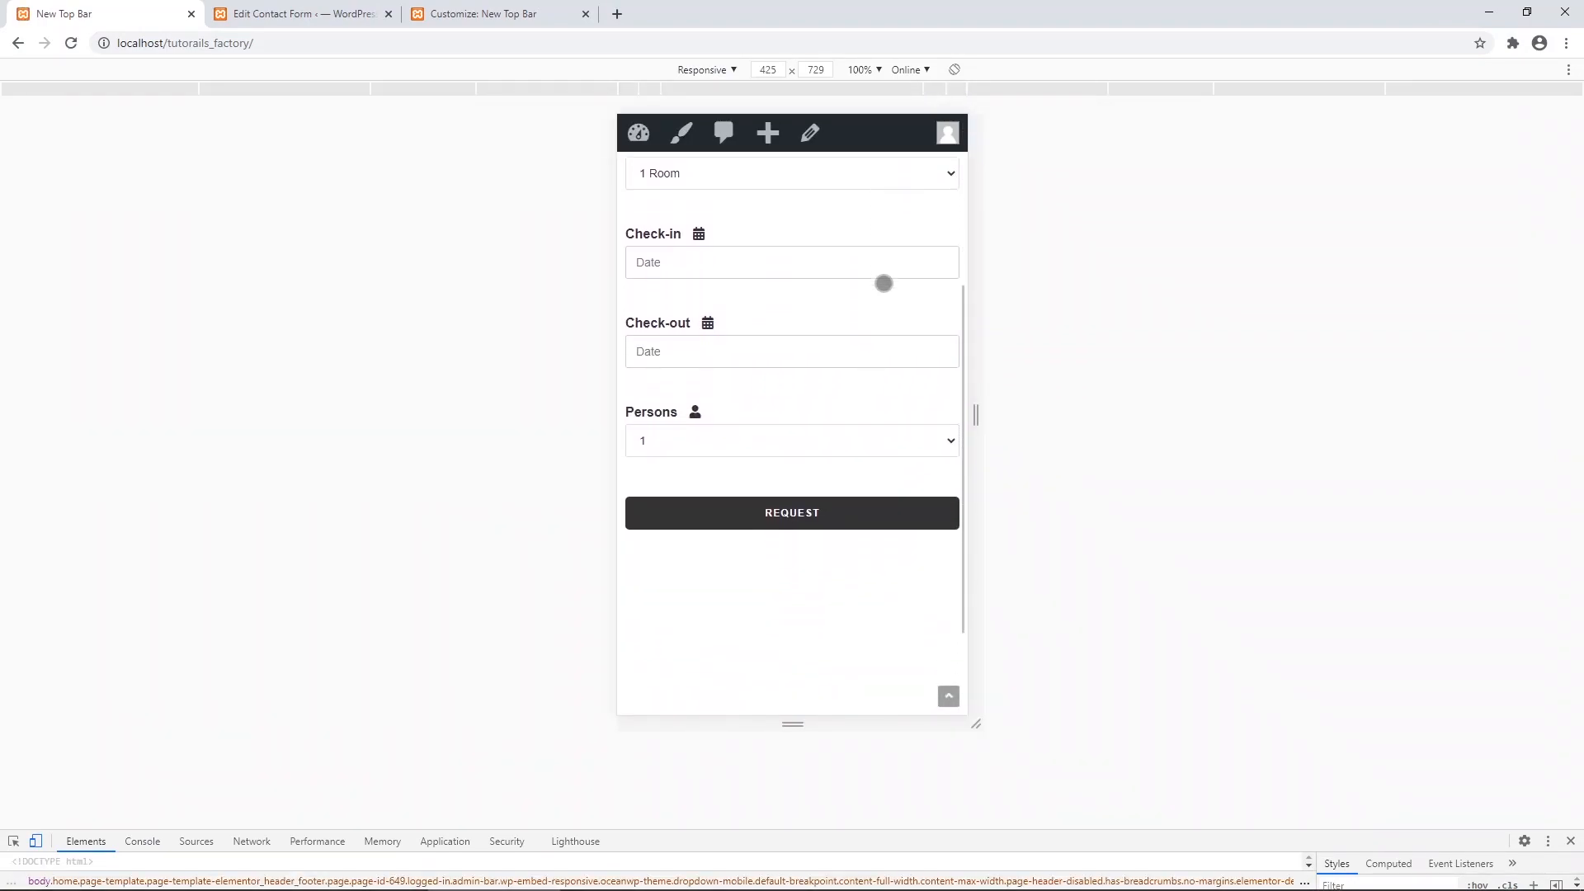
pyautogui.moveTo(975, 417); pyautogui.dragTo(922, 429)
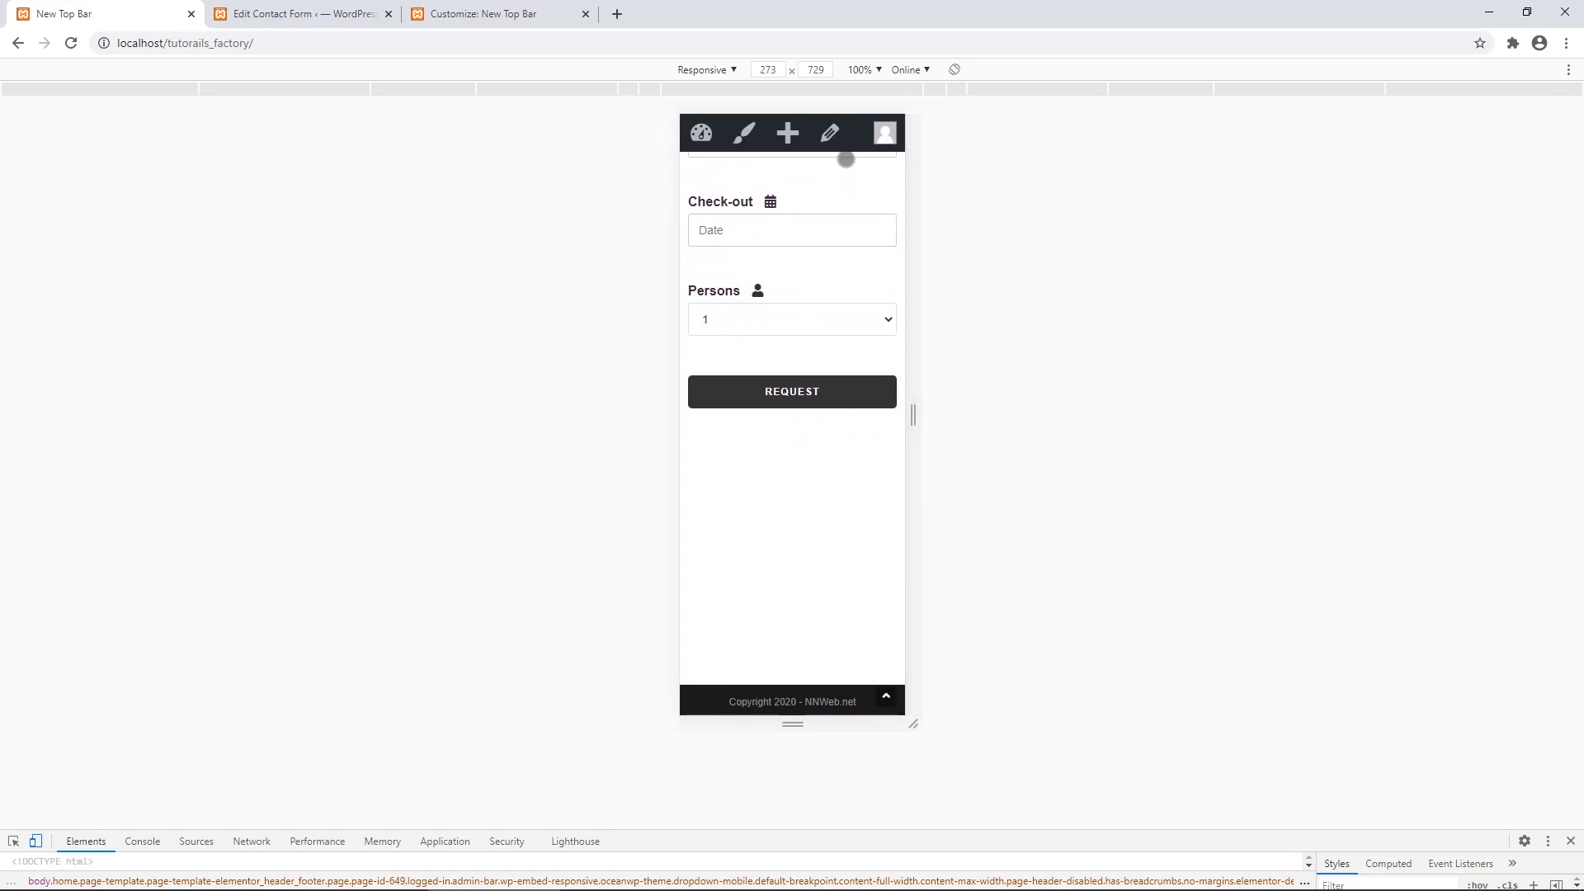
pyautogui.click(854, 91)
pyautogui.scroll(5, 836, 361)
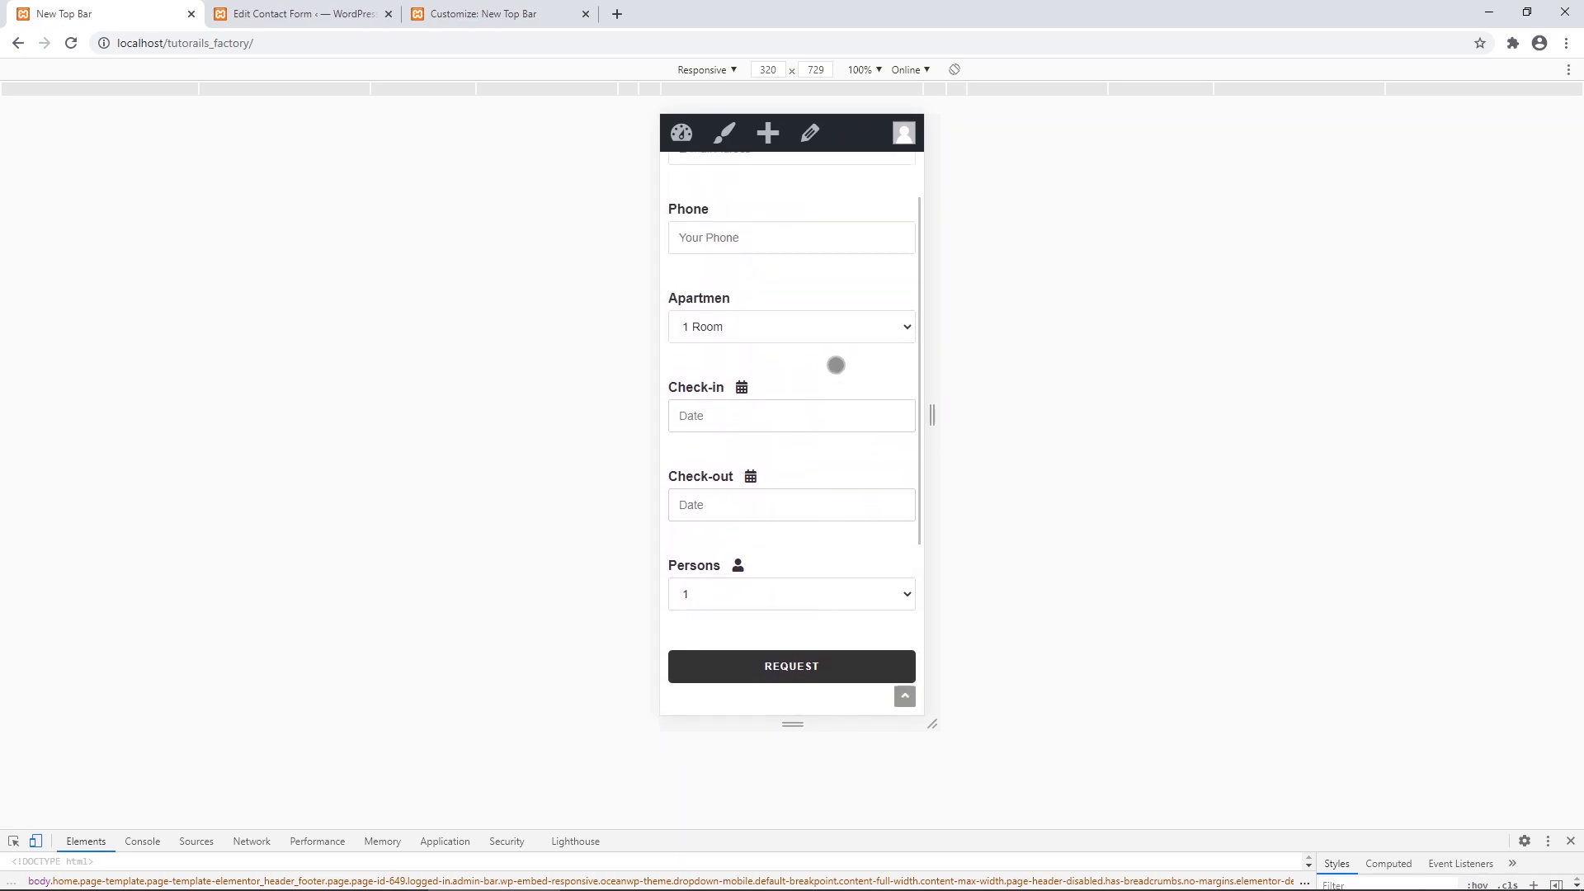
pyautogui.moveTo(928, 433); pyautogui.dragTo(1420, 429)
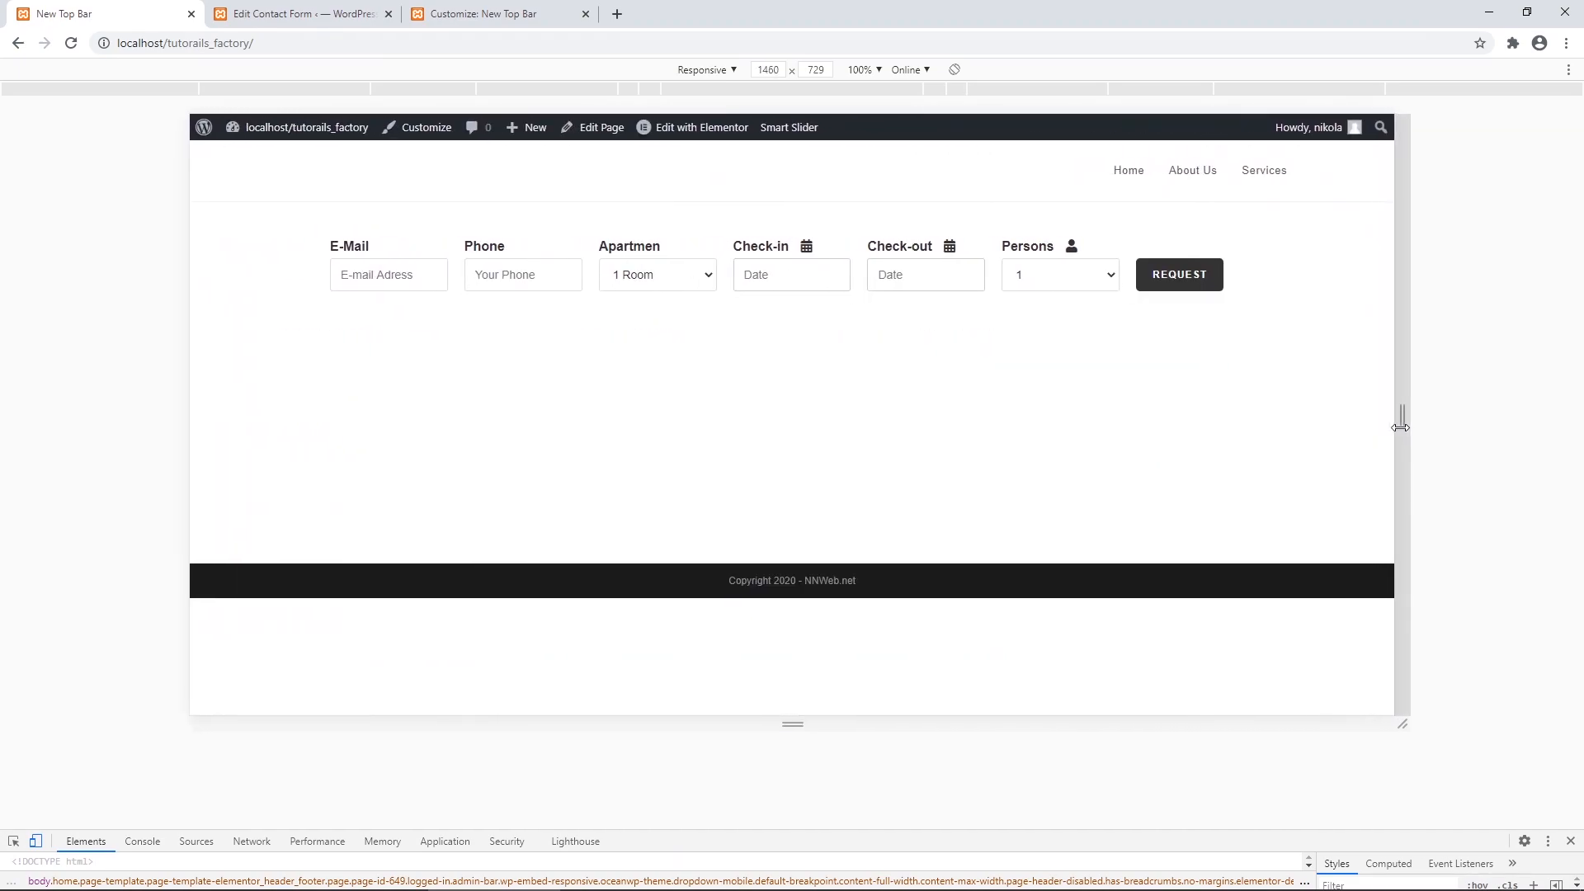